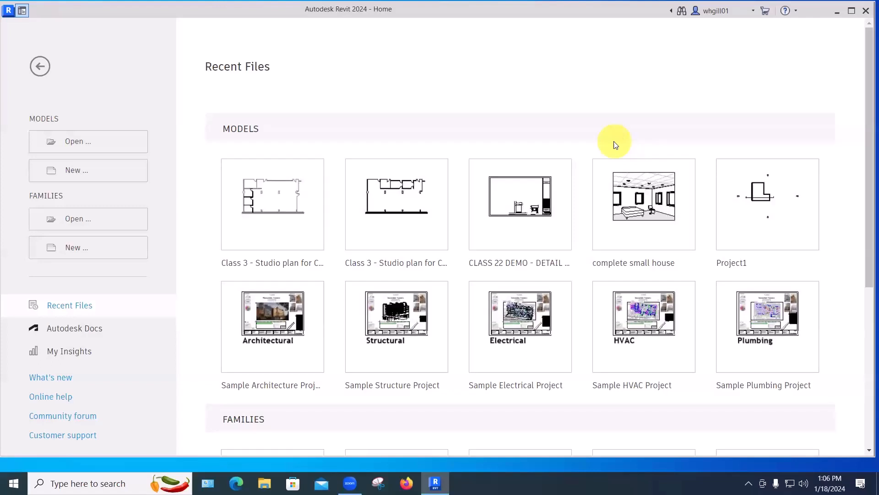
- Create a new project from the Residential-Default template
{"action": "left_click", "coordinate": [68, 169]}
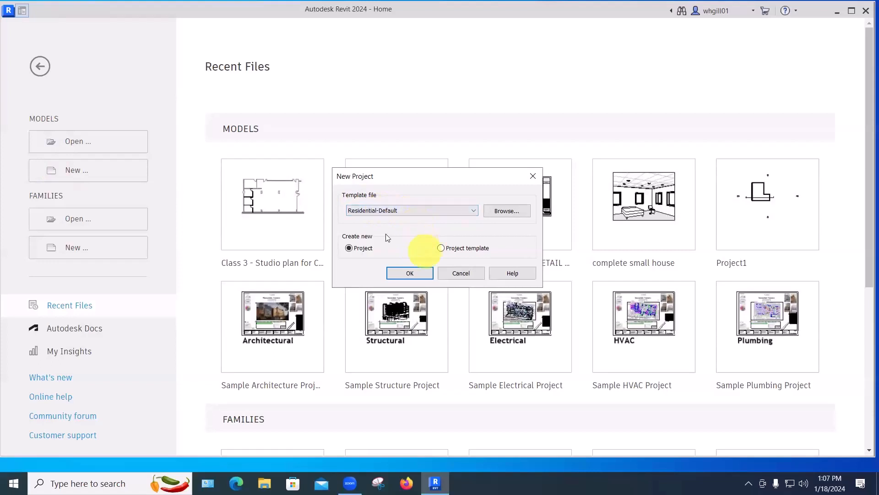
{"action": "left_click", "coordinate": [405, 274]}
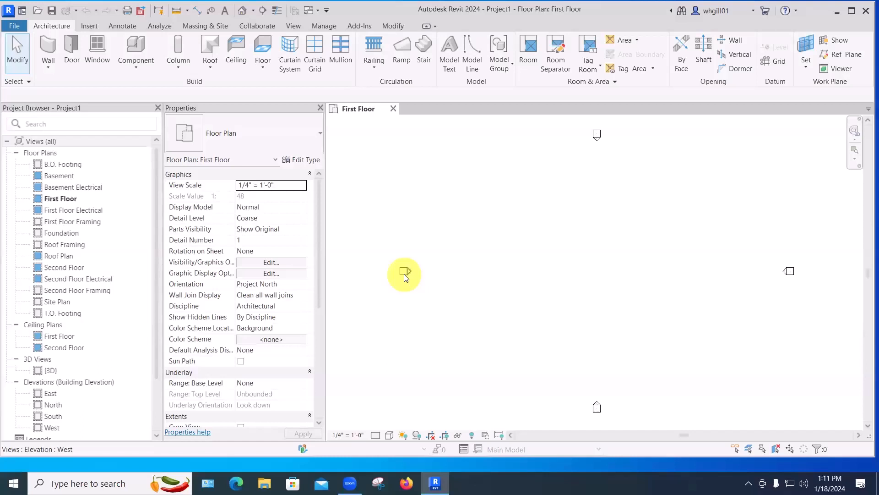
- Create a rectangular Wood Joist 10" - Wood Finish floor about 23'-6" wide, centred between the elevation markers on the First Floor plan
{"action": "left_click", "coordinate": [258, 66]}
{"action": "left_click", "coordinate": [284, 83]}
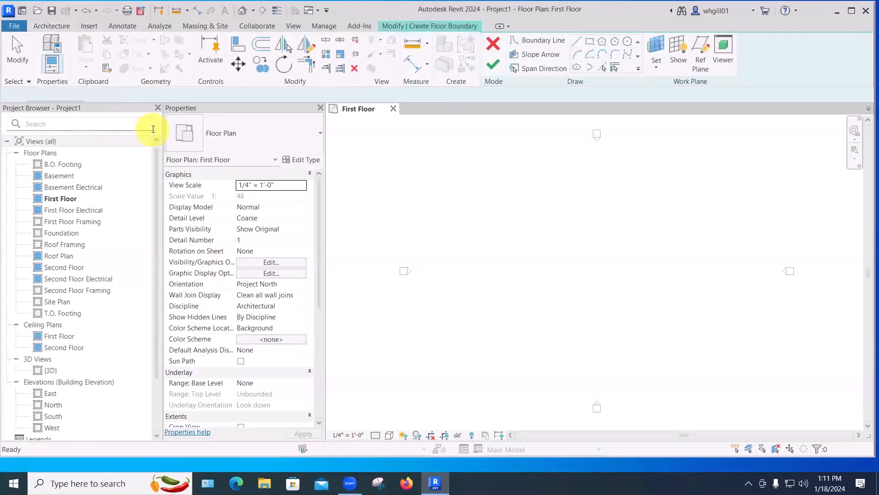
{"action": "left_click", "coordinate": [245, 140]}
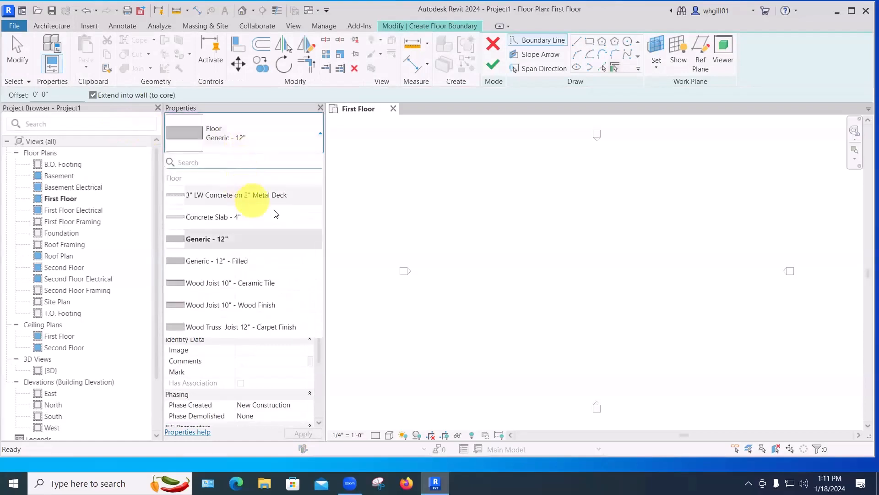
{"action": "left_click", "coordinate": [477, 288]}
{"action": "left_click", "coordinate": [589, 42]}
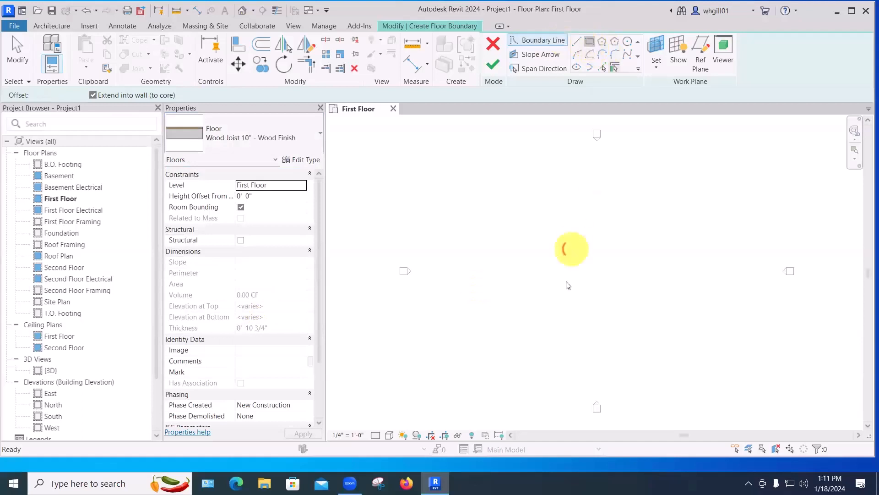
{"action": "left_click", "coordinate": [625, 246]}
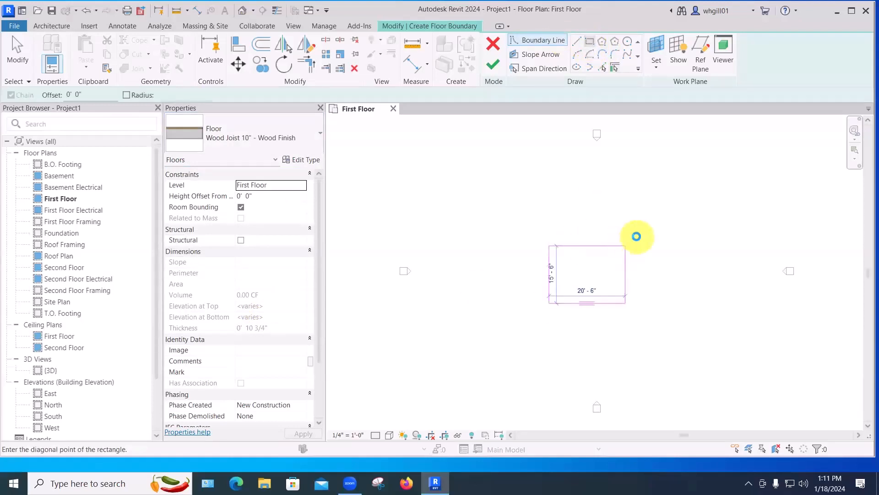
{"action": "left_click", "coordinate": [636, 236]}
{"action": "left_click", "coordinate": [489, 64]}
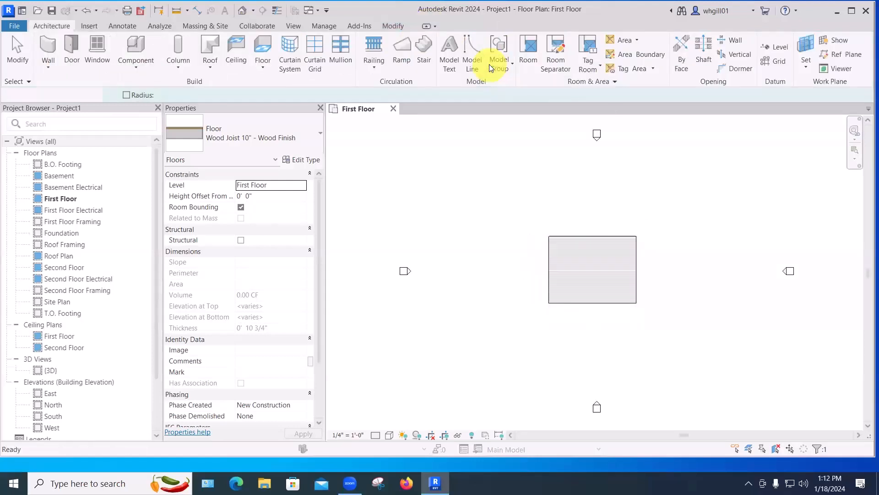
- Draw an Exterior - Wood Siding on Wood Stud wall about 23'-6" long along the full upper edge of the floor
{"action": "left_click", "coordinate": [51, 26]}
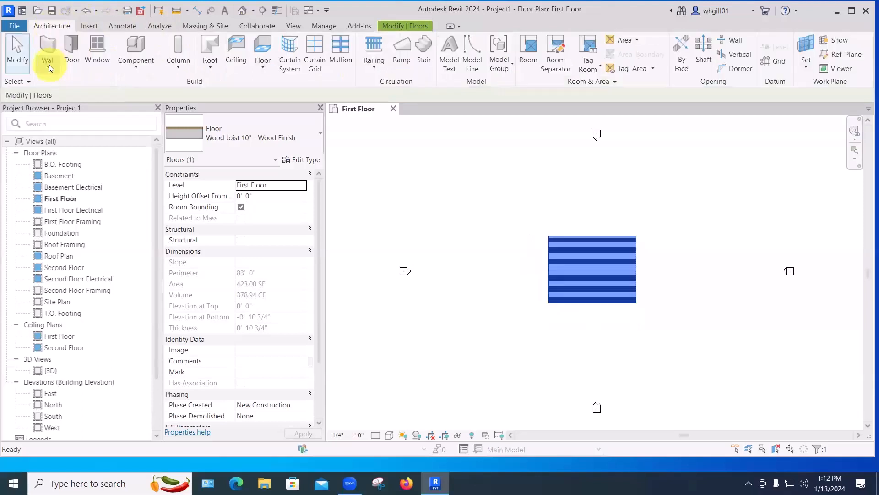
{"action": "left_click", "coordinate": [48, 64]}
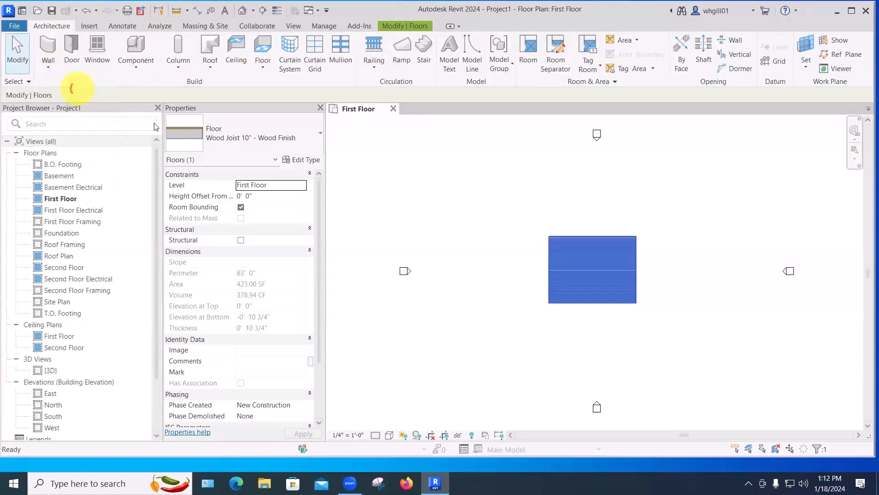
{"action": "key", "text": "w"}
{"action": "key", "text": "a"}
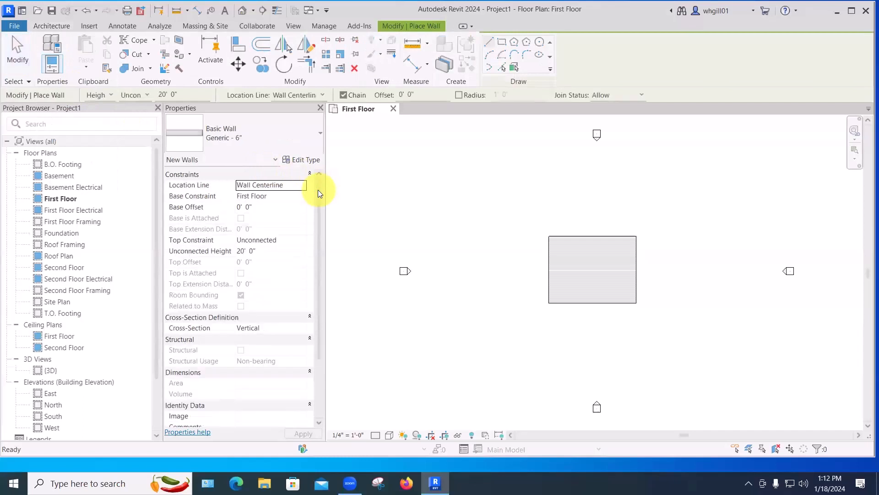
{"action": "left_click", "coordinate": [253, 134]}
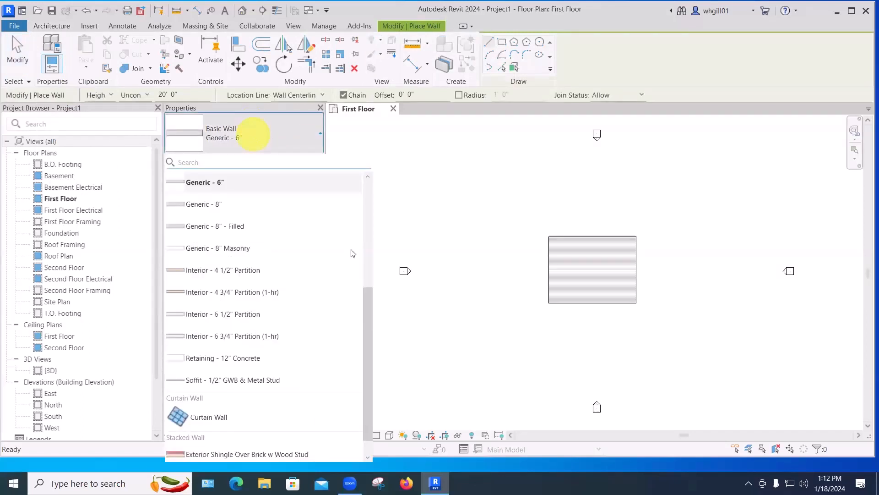
{"action": "left_click_drag", "start_coordinate": [367, 304], "coordinate": [380, 210]}
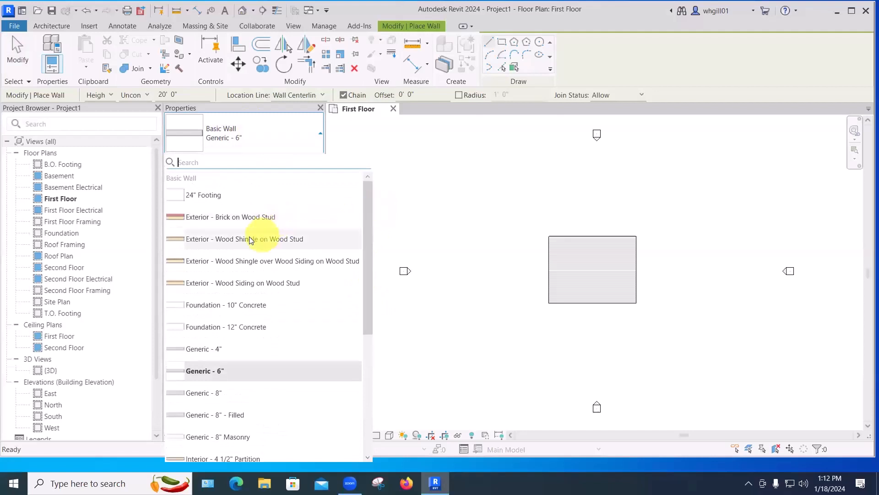
{"action": "mouse_move", "coordinate": [240, 241]}
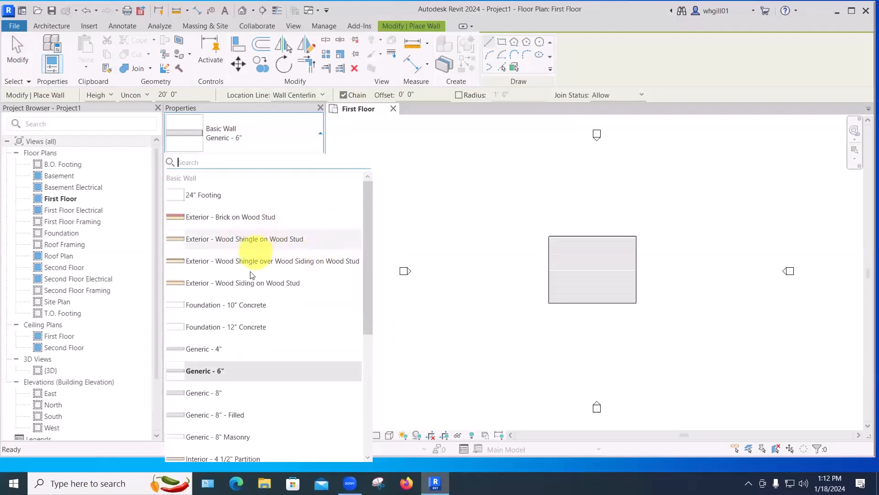
{"action": "left_click", "coordinate": [226, 284]}
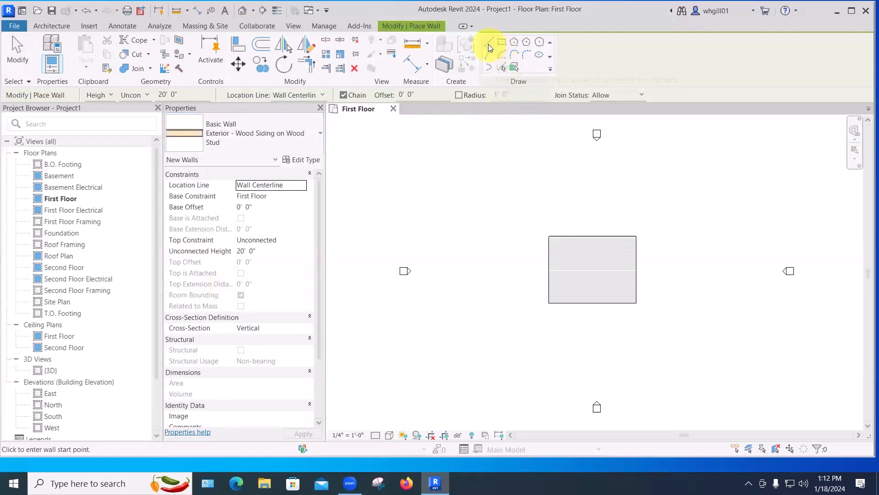
{"action": "left_click", "coordinate": [549, 236]}
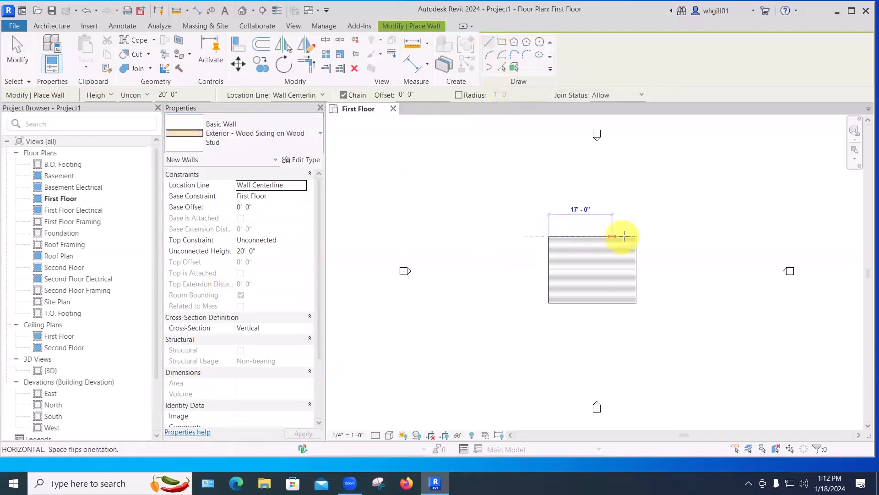
{"action": "left_click", "coordinate": [635, 236]}
{"action": "key", "text": "Escape"}
{"action": "key", "text": "Escape"}
- Flip the wall's orientation so its exterior side faces away from the floor
{"action": "scroll", "coordinate": [595, 233], "scroll_direction": "up", "scroll_amount": 3}
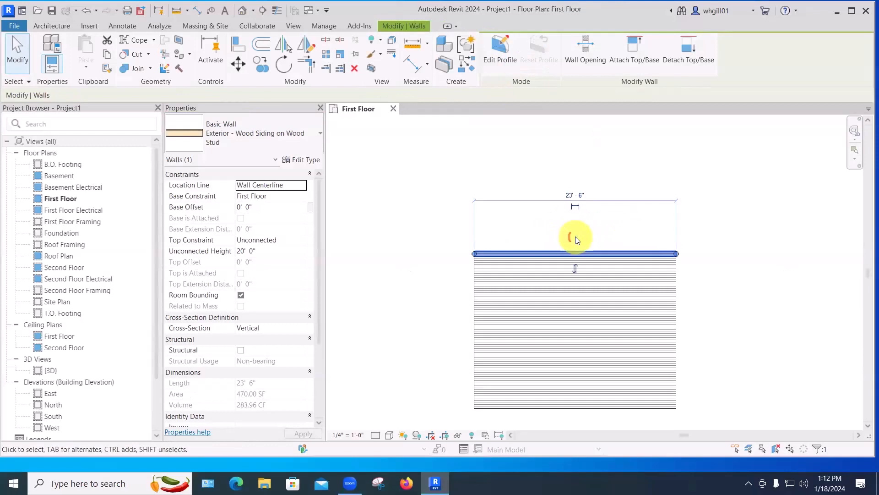
{"action": "left_click", "coordinate": [575, 269]}
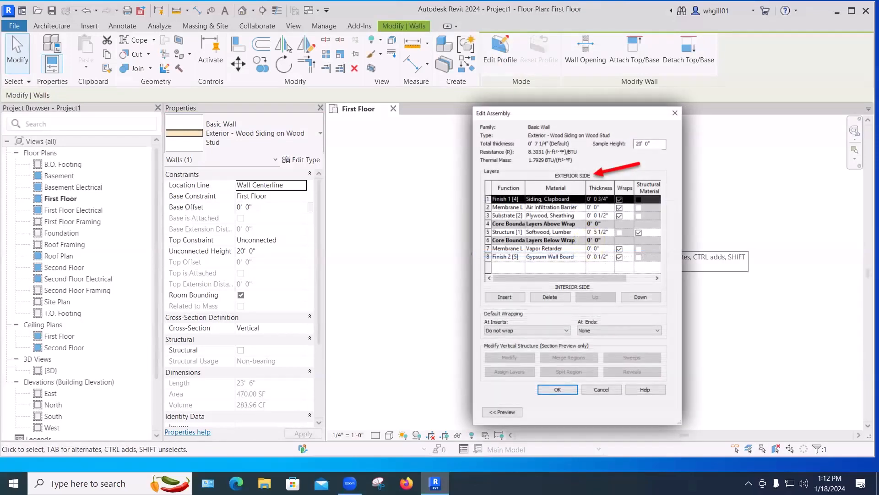
{"action": "key", "text": "Escape"}
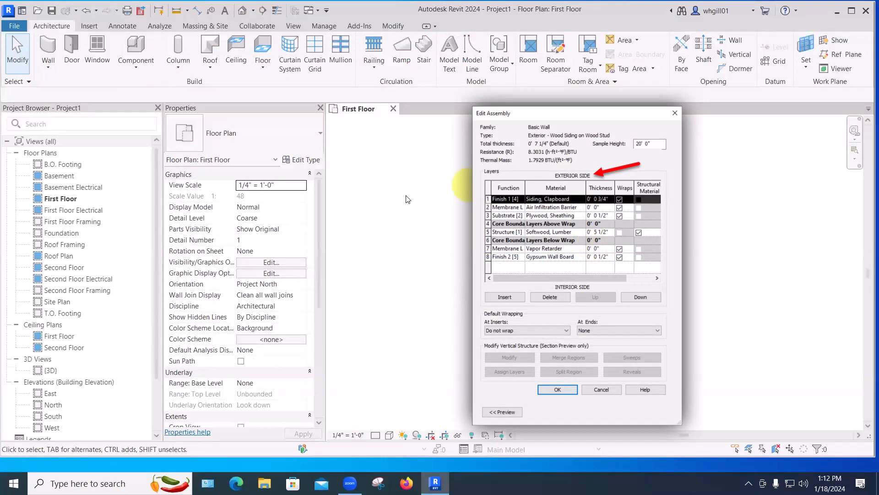
- Open the default 3D view and lower the wall's top to a height of about 12' 8"
{"action": "left_click", "coordinate": [49, 371]}
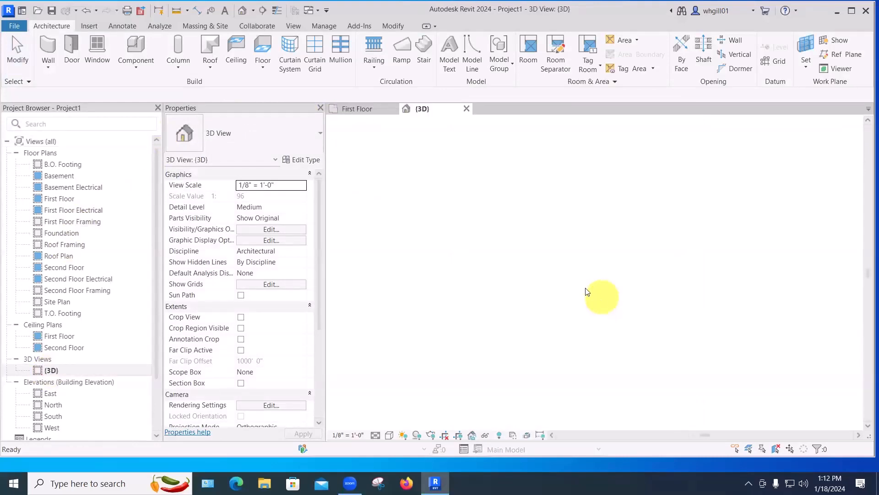
{"action": "scroll", "coordinate": [598, 260], "scroll_direction": "up", "scroll_amount": 3}
{"action": "left_click", "coordinate": [624, 188]}
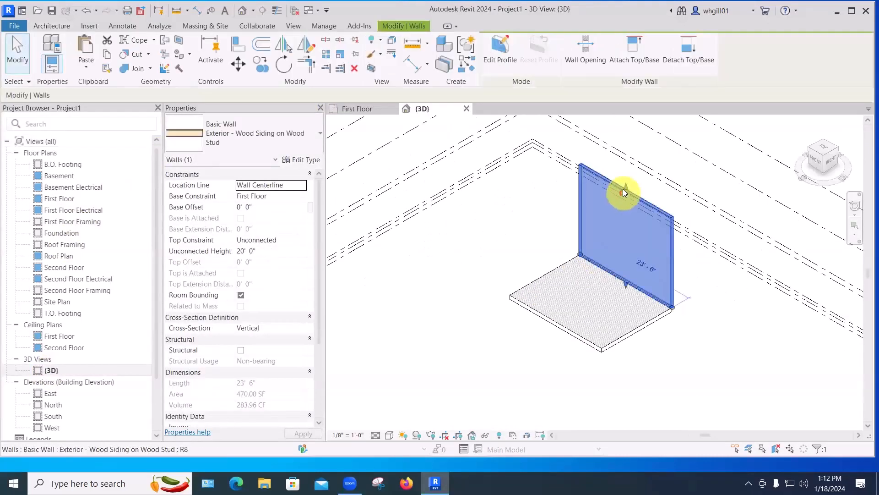
{"action": "left_click_drag", "start_coordinate": [623, 209], "coordinate": [585, 246]}
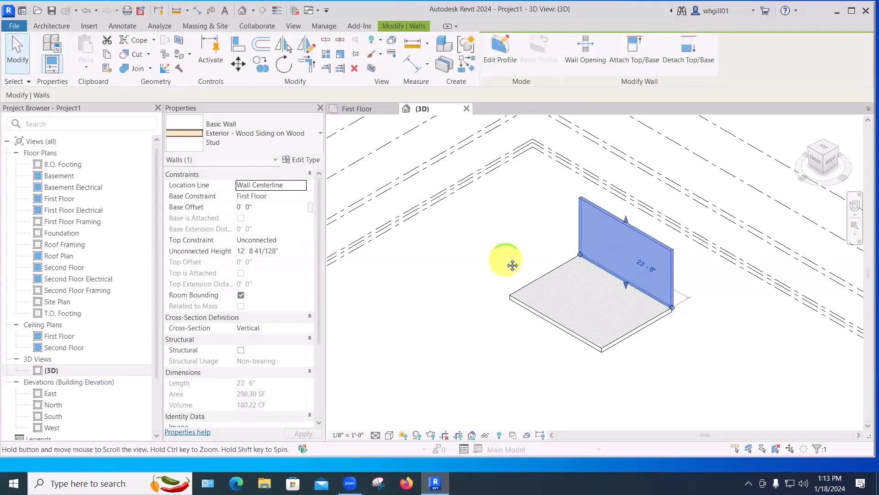
{"action": "middle_click_drag", "start_coordinate": [505, 259], "coordinate": [343, 238]}
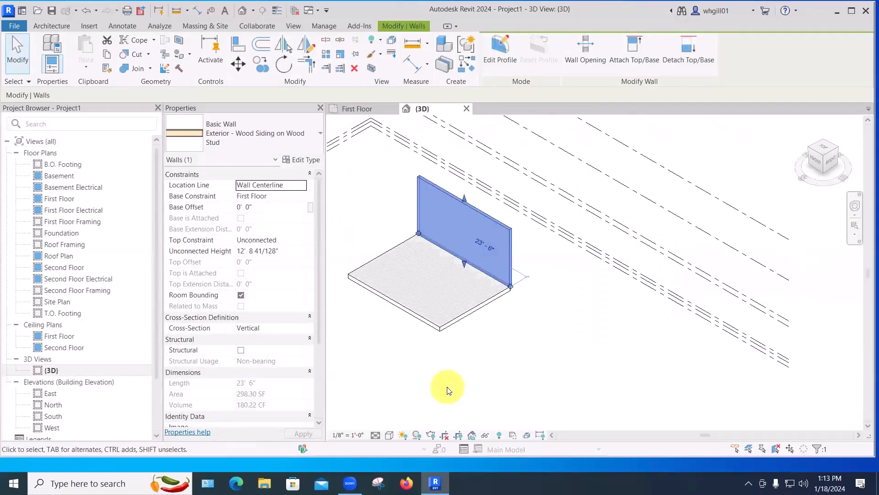
- Change the 3D view's visual style to display the materials of the floor and wall, leaving nothing selected
{"action": "left_click", "coordinate": [386, 435]}
{"action": "left_click", "coordinate": [409, 423]}
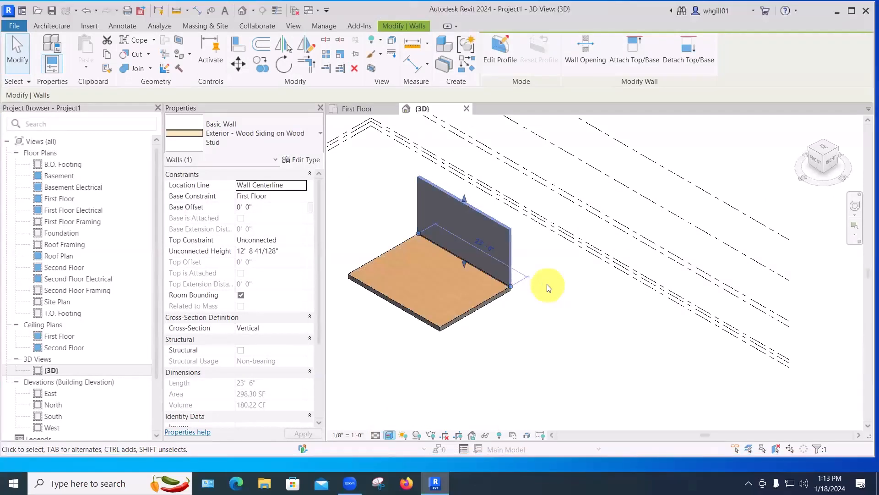
{"action": "left_click", "coordinate": [527, 317]}
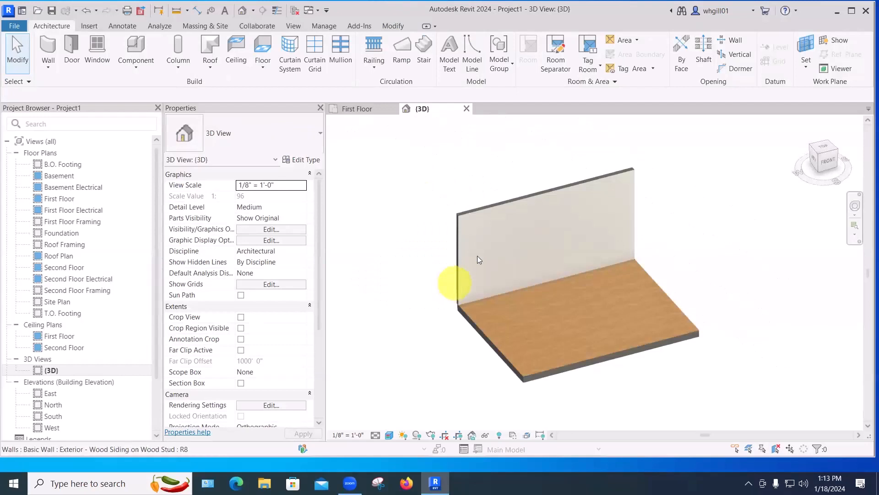
- Start an in-place model in the Casework category, named Casework 1
{"action": "scroll", "coordinate": [477, 255], "scroll_direction": "down", "scroll_amount": 2}
{"action": "middle_click_drag", "start_coordinate": [682, 251], "coordinate": [616, 234]}
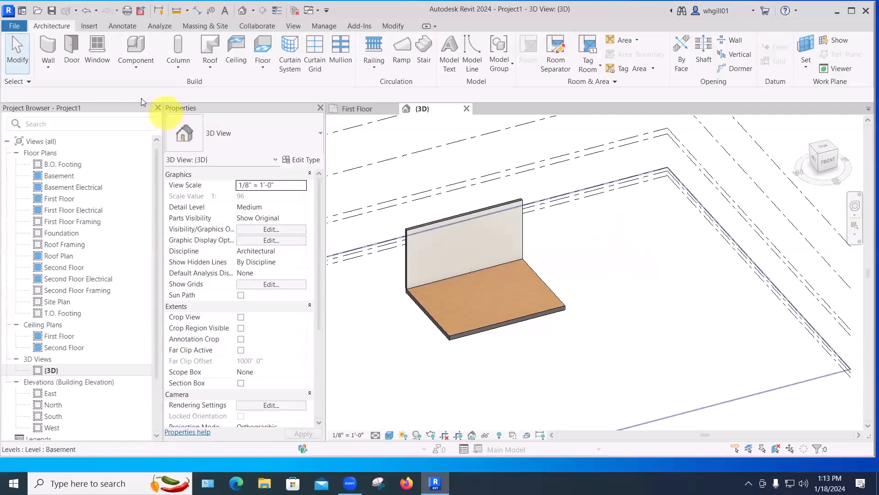
{"action": "left_click", "coordinate": [131, 67]}
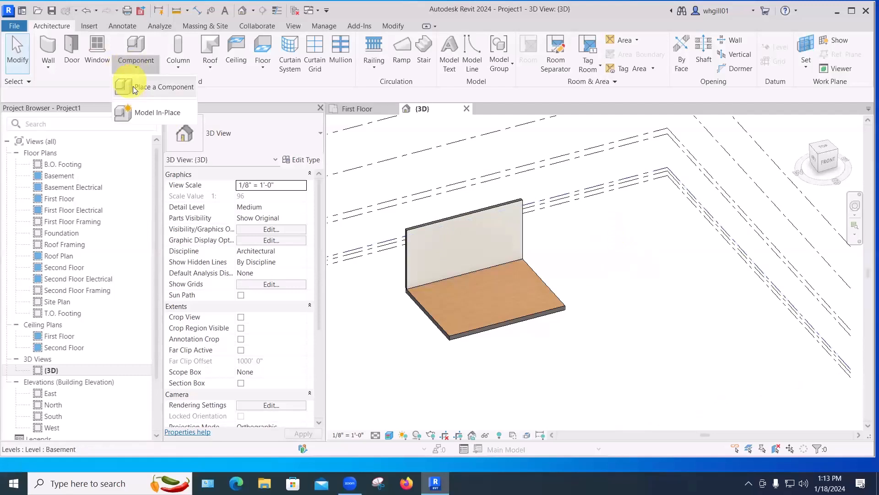
{"action": "left_click", "coordinate": [141, 112]}
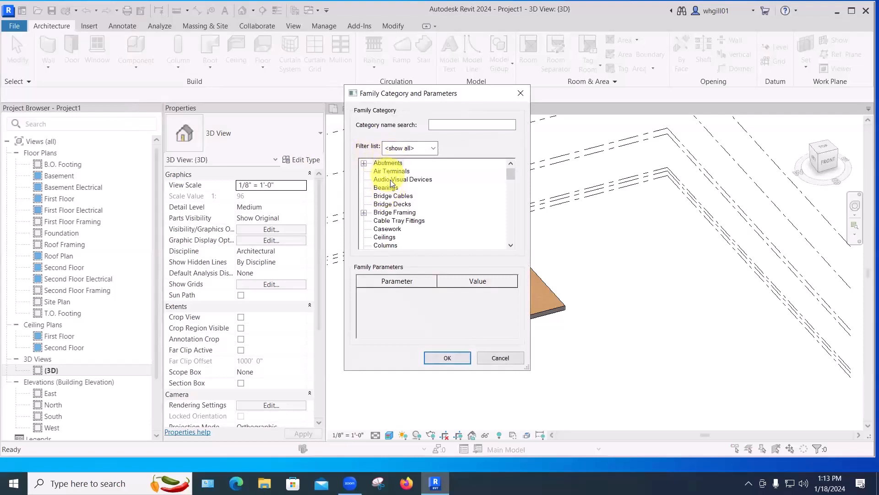
{"action": "double_click", "coordinate": [387, 229]}
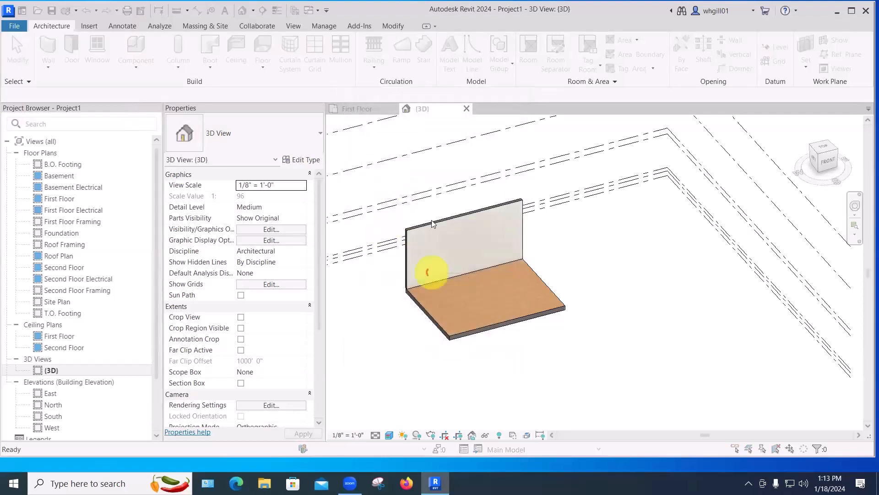
{"action": "left_click", "coordinate": [451, 286]}
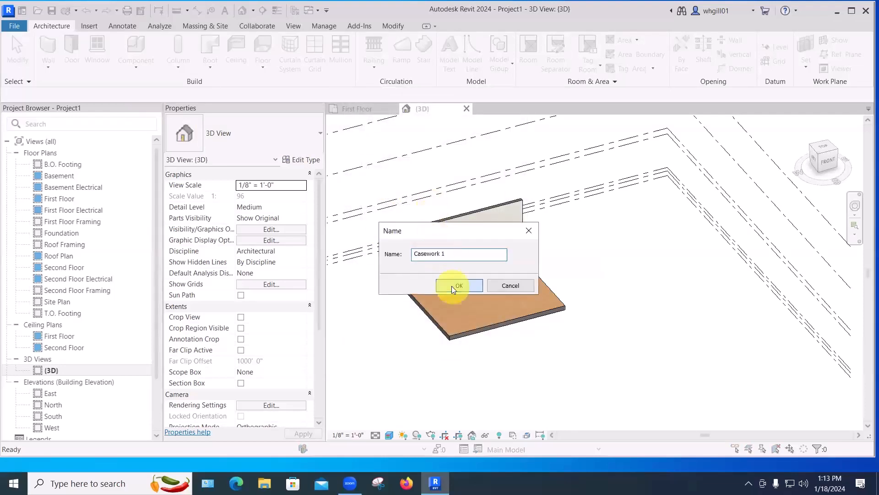
- Start an extrusion and sketch a rectangle about 9' 6" by 8' 6" beside the floor, near its front corner
{"action": "left_click", "coordinate": [93, 59]}
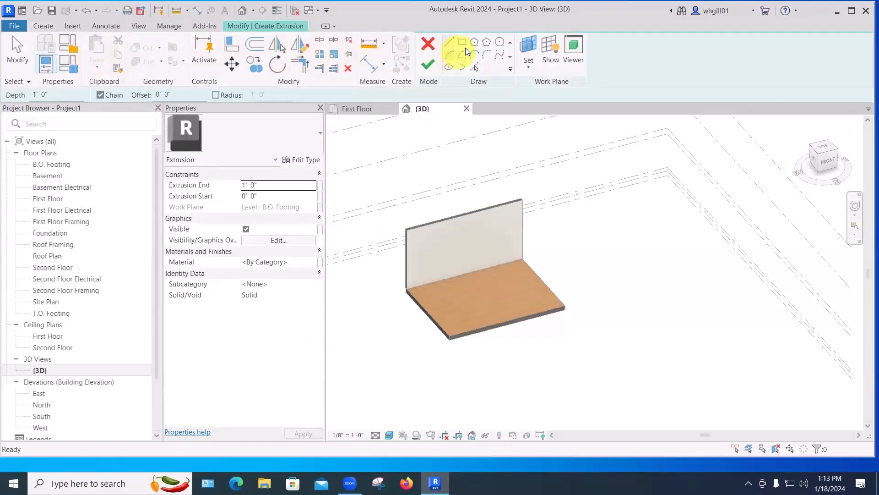
{"action": "left_click", "coordinate": [463, 43]}
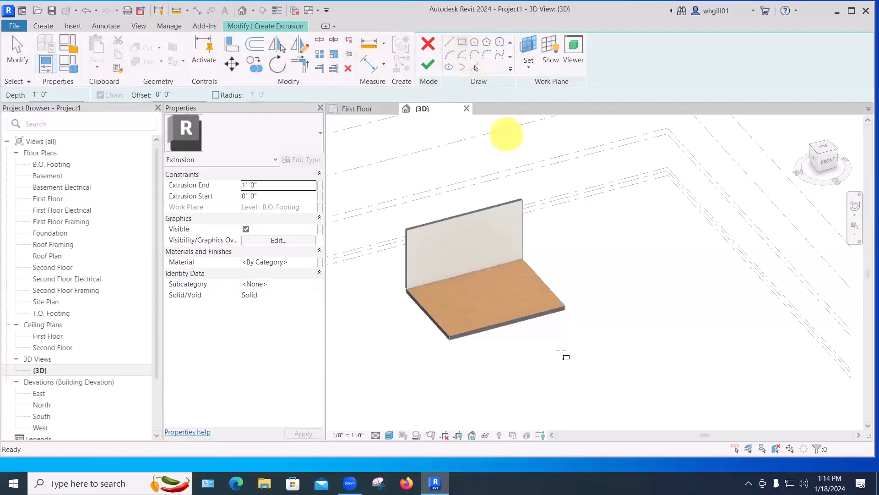
{"action": "left_click", "coordinate": [588, 343]}
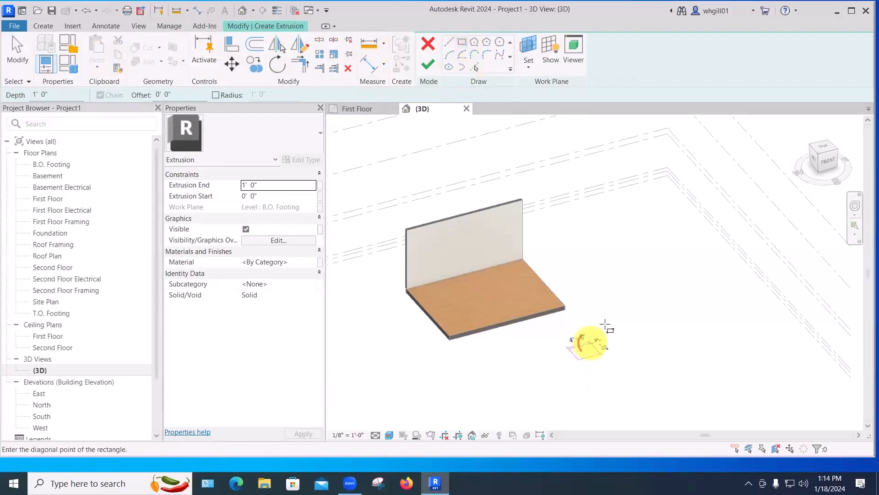
{"action": "left_click", "coordinate": [605, 324]}
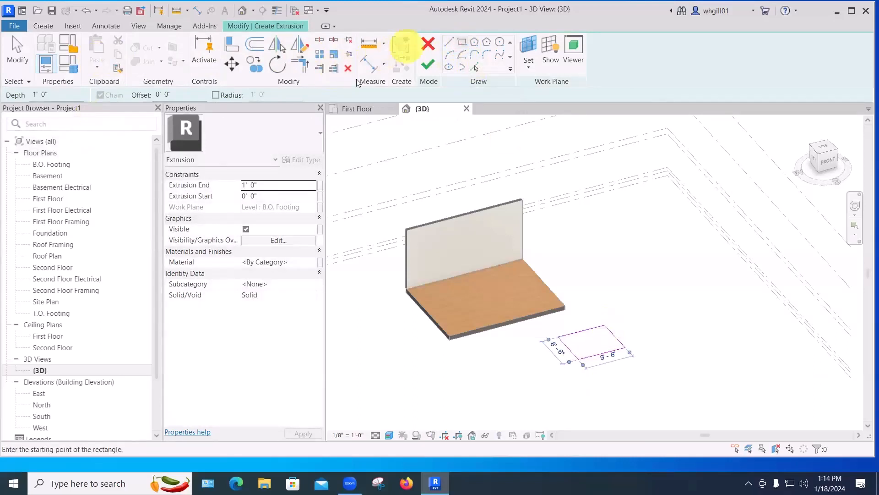
- Set the extrusion end to 4' 0" and finish the extrusion, leaving the resulting box unselected
{"action": "left_click", "coordinate": [260, 183]}
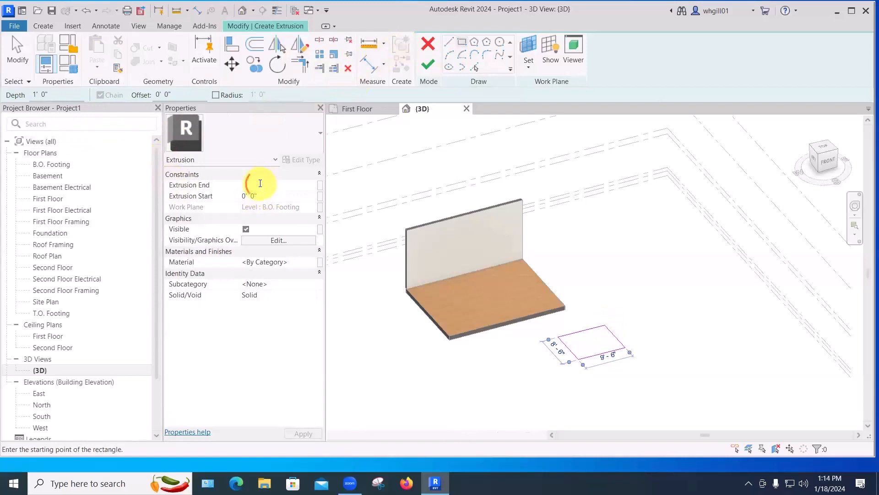
{"action": "type", "text": "4' 0\""}
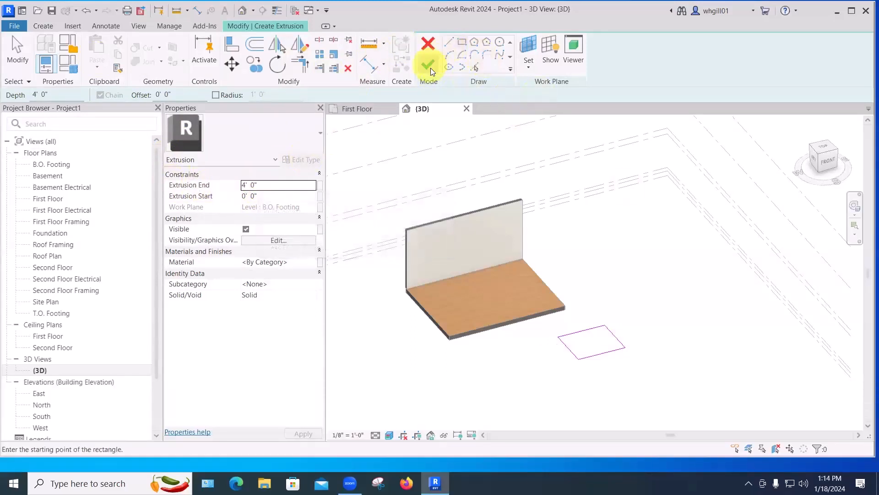
{"action": "left_click", "coordinate": [426, 65]}
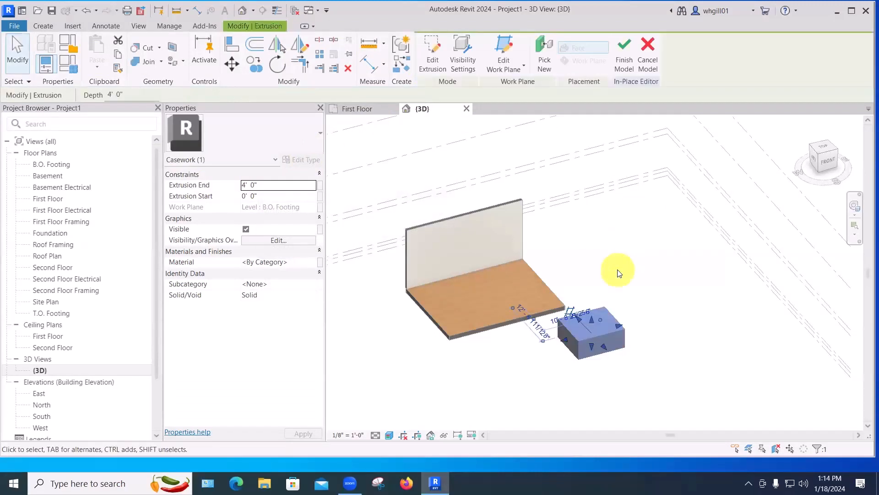
{"action": "key", "text": "Escape"}
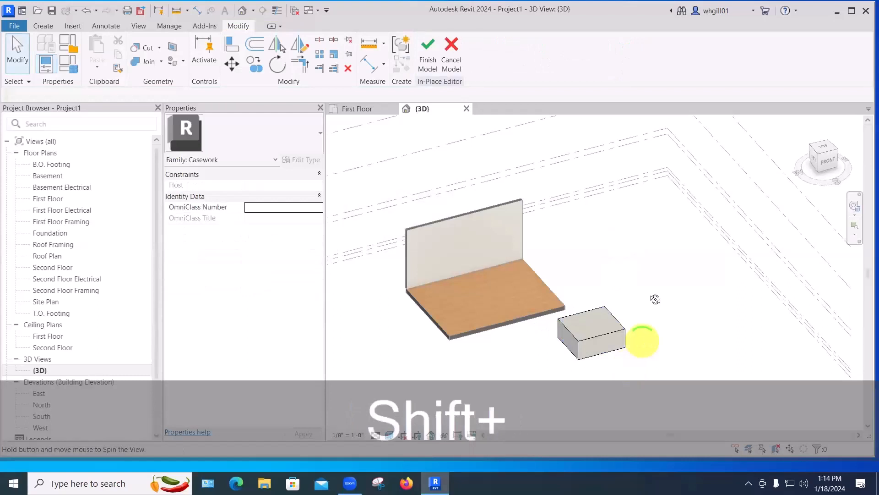
- Finish the in-place casework model and return to the project environment
{"action": "middle_click_drag", "start_coordinate": [656, 299], "coordinate": [641, 321], "text": "shift"}
{"action": "left_click", "coordinate": [428, 66]}
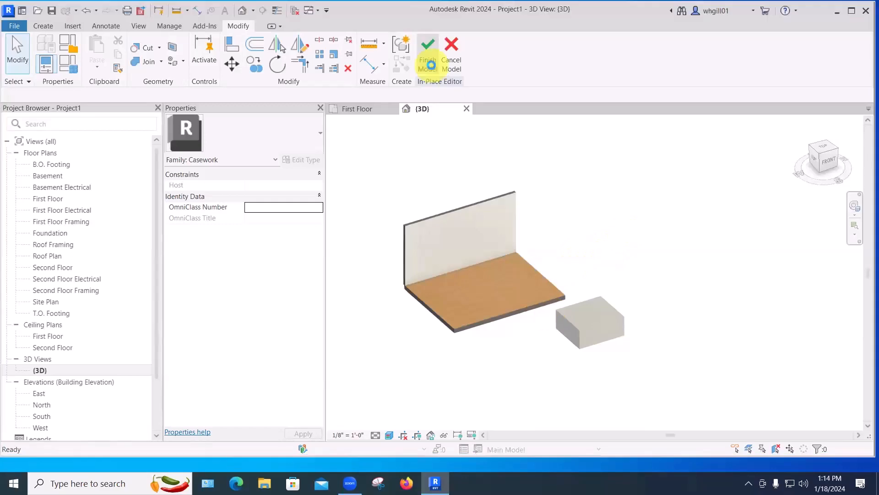
{"action": "left_click", "coordinate": [427, 55]}
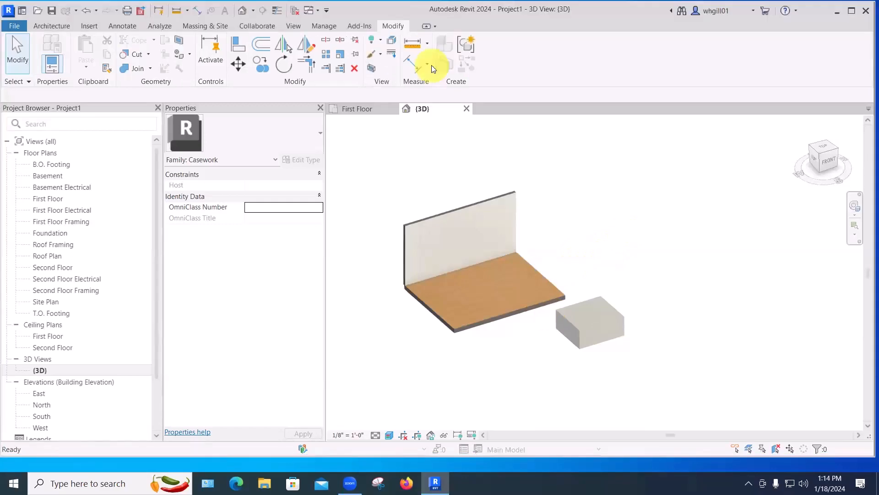
{"action": "left_click", "coordinate": [51, 26]}
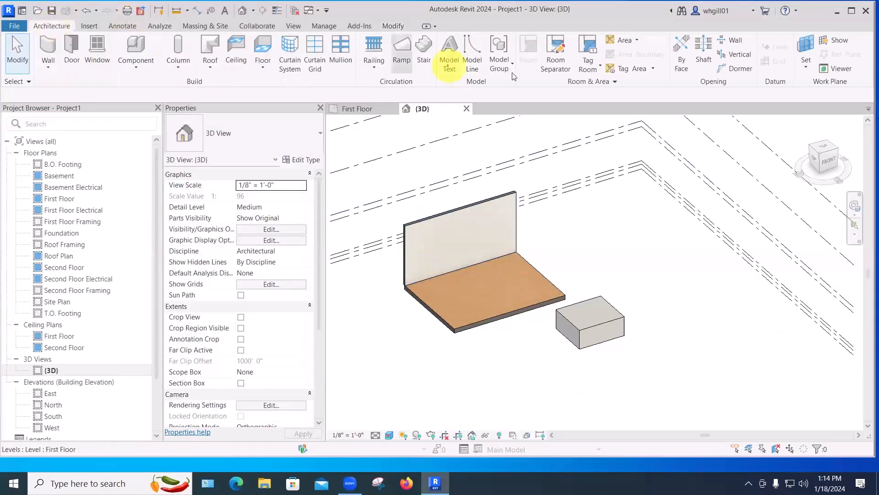
{"action": "left_click", "coordinate": [808, 68]}
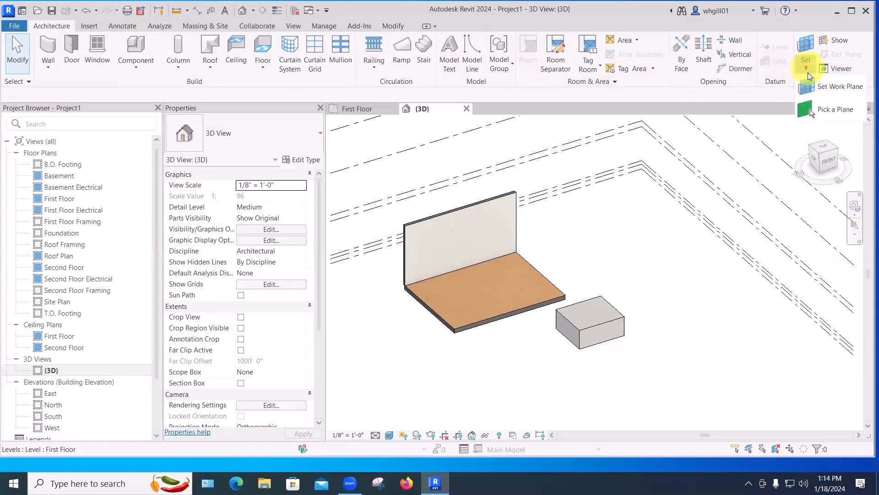
{"action": "left_click", "coordinate": [823, 109]}
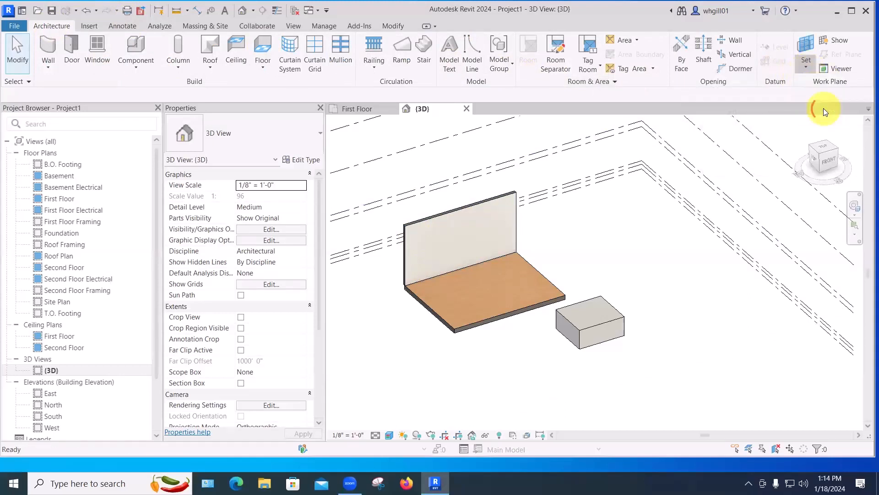
{"action": "middle_click_drag", "start_coordinate": [621, 253], "coordinate": [726, 222]}
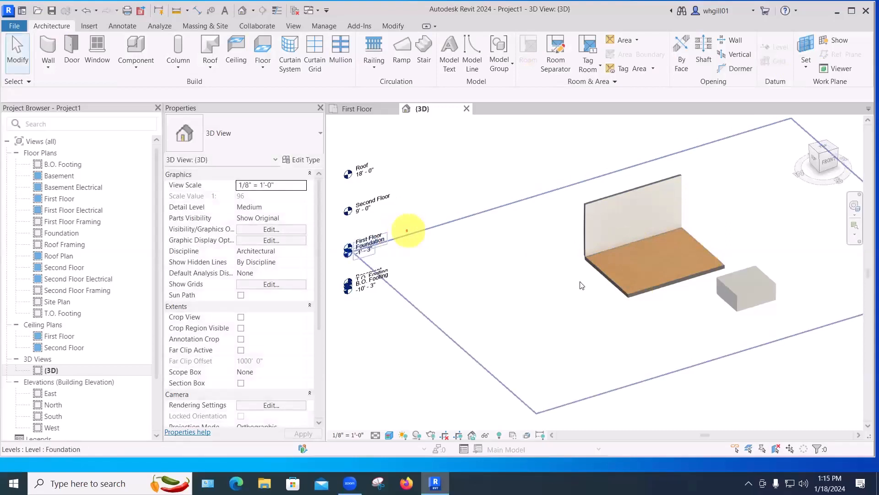
{"action": "left_click", "coordinate": [575, 294]}
{"action": "middle_click_drag", "start_coordinate": [528, 308], "coordinate": [434, 329]}
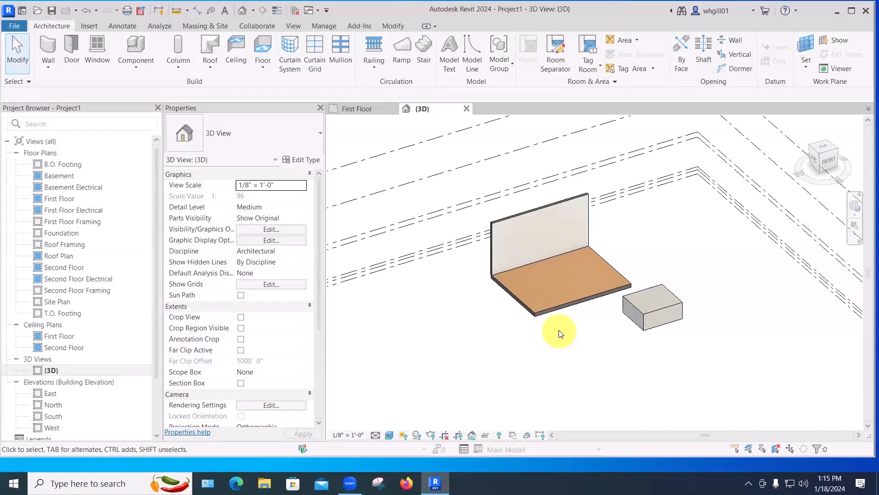
{"action": "key", "text": "Escape"}
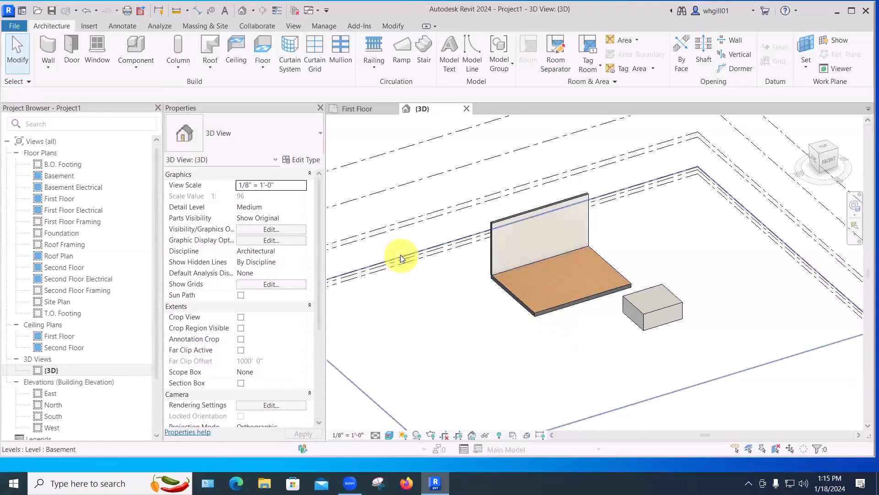
- Hide the whole Levels category in the 3D view, starting from one of the level lines
{"action": "right_click", "coordinate": [402, 257]}
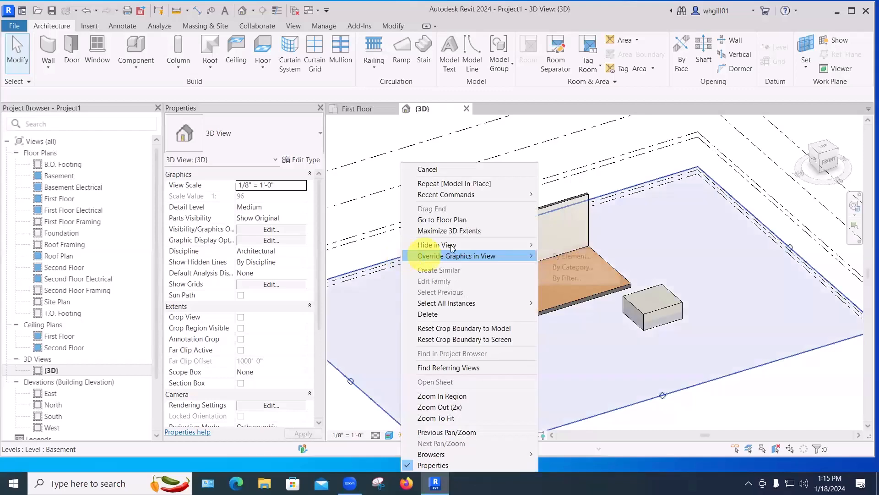
{"action": "mouse_move", "coordinate": [450, 245]}
{"action": "left_click", "coordinate": [569, 256]}
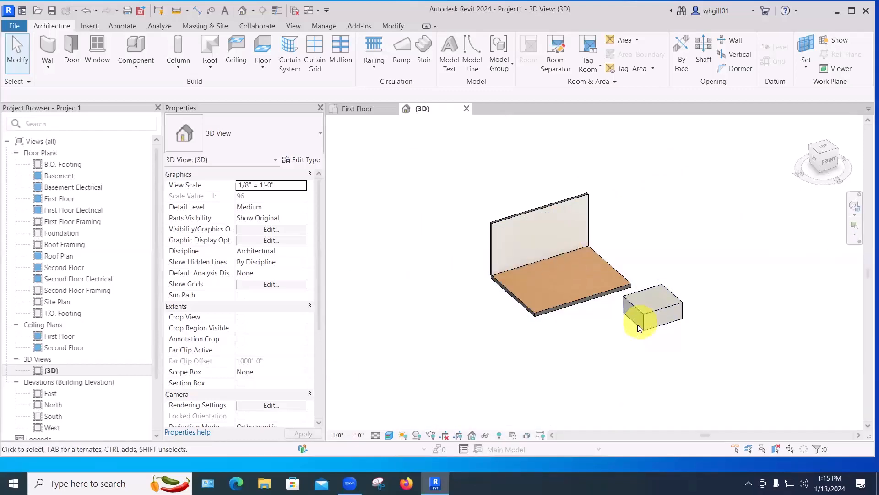
- Delete the casework box beside the floor
{"action": "left_click", "coordinate": [637, 324]}
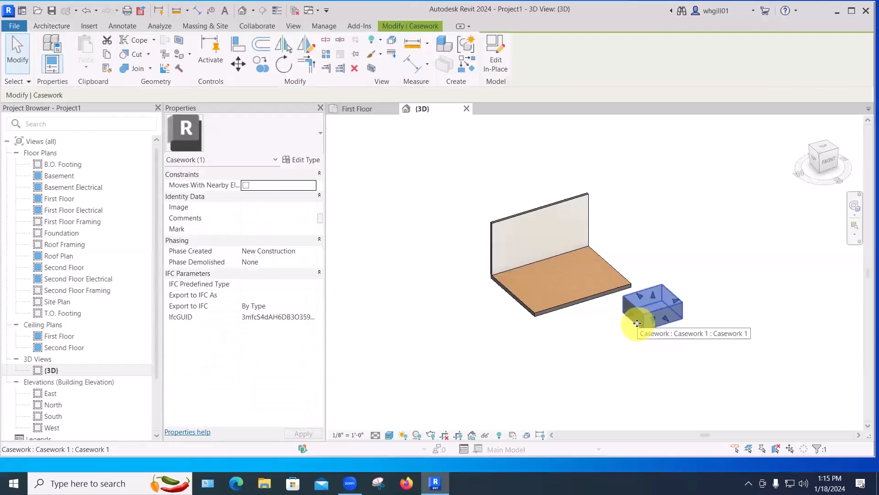
{"action": "key", "text": "Delete"}
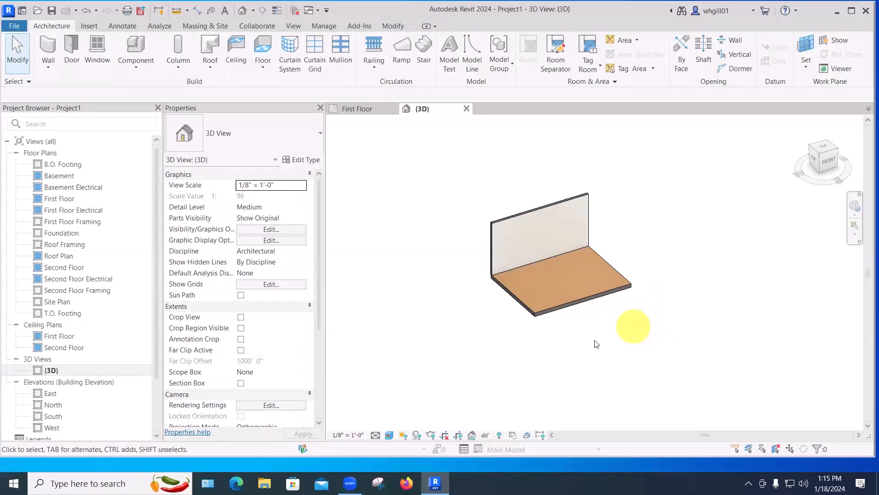
- Display the wall and floor in the Wireframe visual style, followed by the Hidden Line style
{"action": "scroll", "coordinate": [595, 339], "scroll_direction": "up", "scroll_amount": 2}
{"action": "scroll", "coordinate": [554, 313], "scroll_direction": "up", "scroll_amount": 1}
{"action": "middle_click_drag", "start_coordinate": [557, 316], "coordinate": [598, 374]}
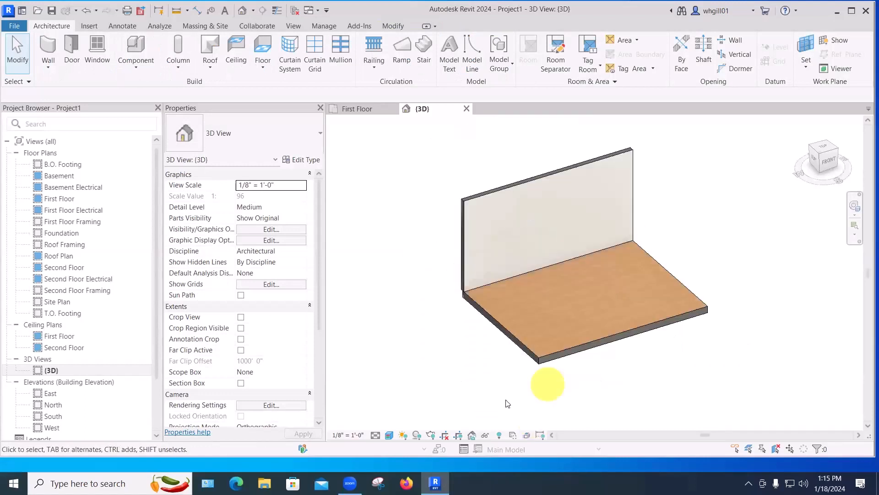
{"action": "left_click", "coordinate": [389, 435]}
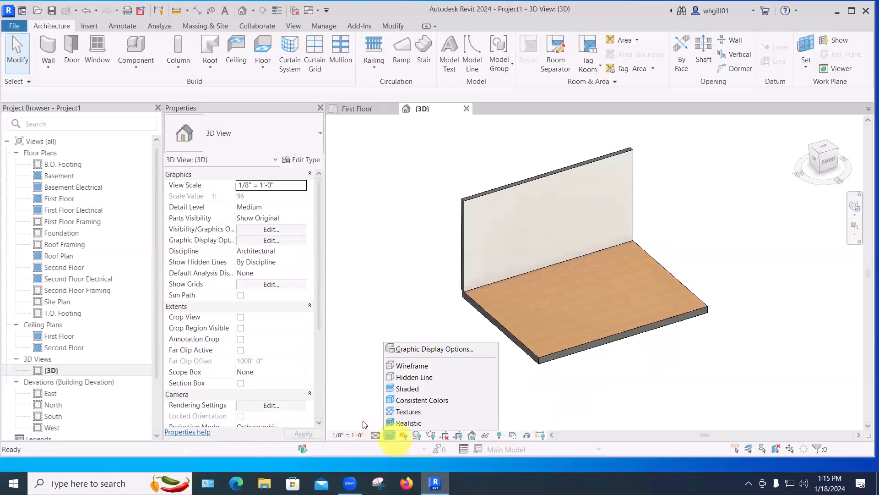
{"action": "left_click", "coordinate": [407, 365]}
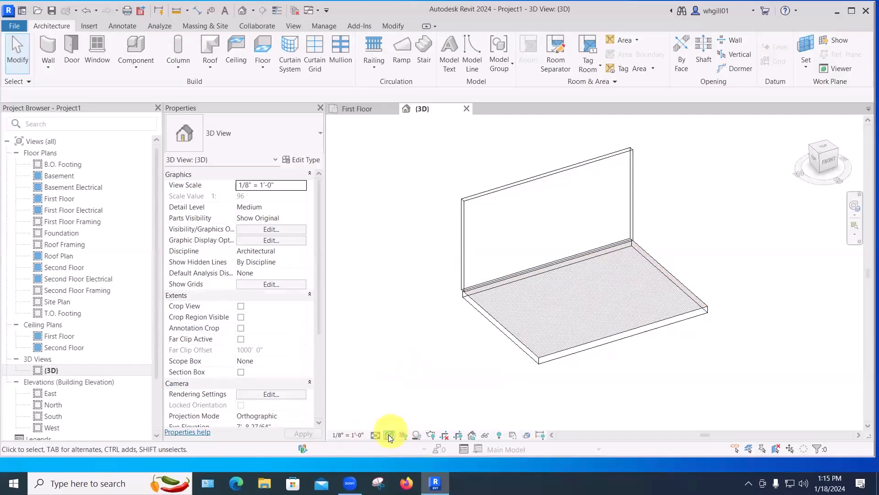
{"action": "left_click", "coordinate": [389, 434]}
{"action": "left_click", "coordinate": [403, 378]}
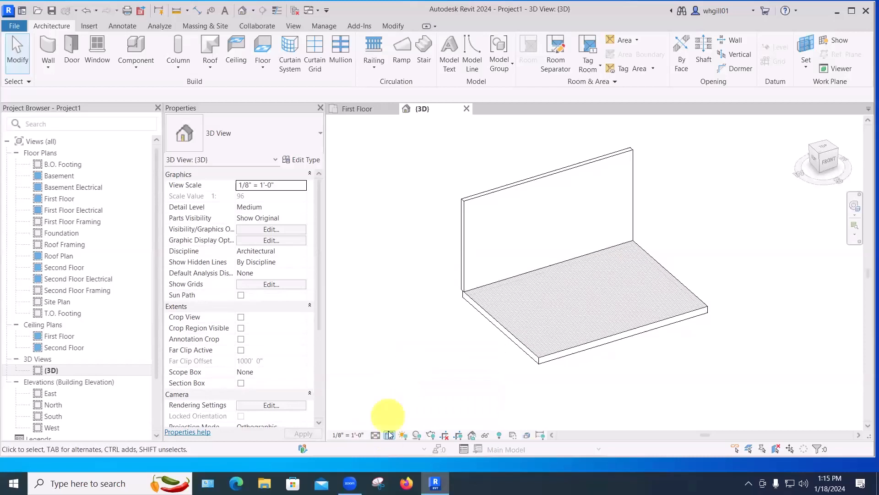
- Display the 3D view in the Shaded visual style, followed by the Consistent Colors style
{"action": "left_click", "coordinate": [389, 434]}
{"action": "left_click", "coordinate": [405, 386]}
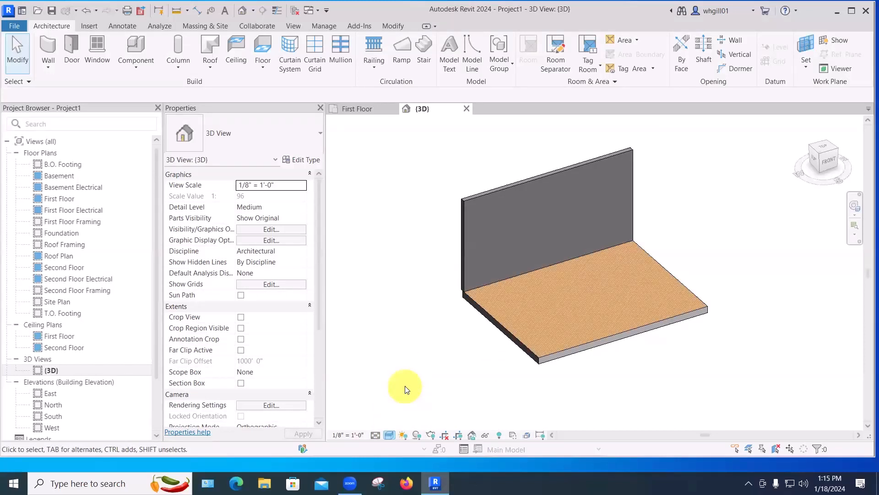
{"action": "left_click", "coordinate": [389, 434]}
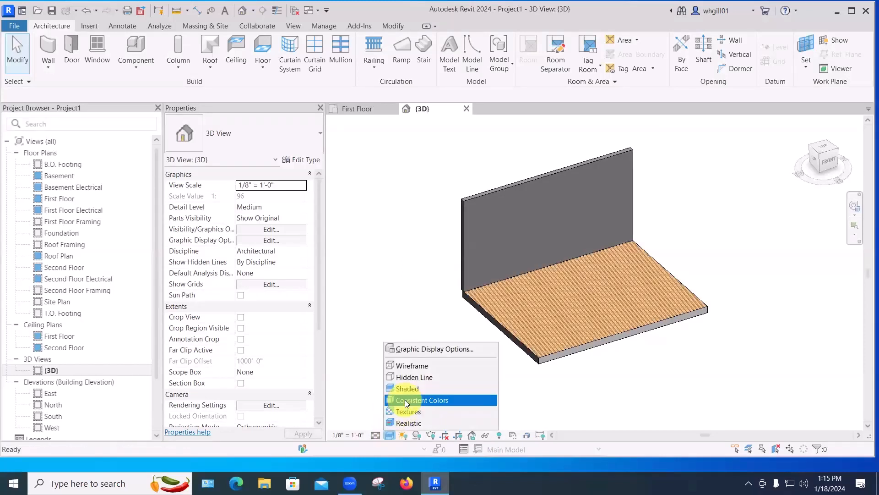
{"action": "left_click", "coordinate": [405, 399]}
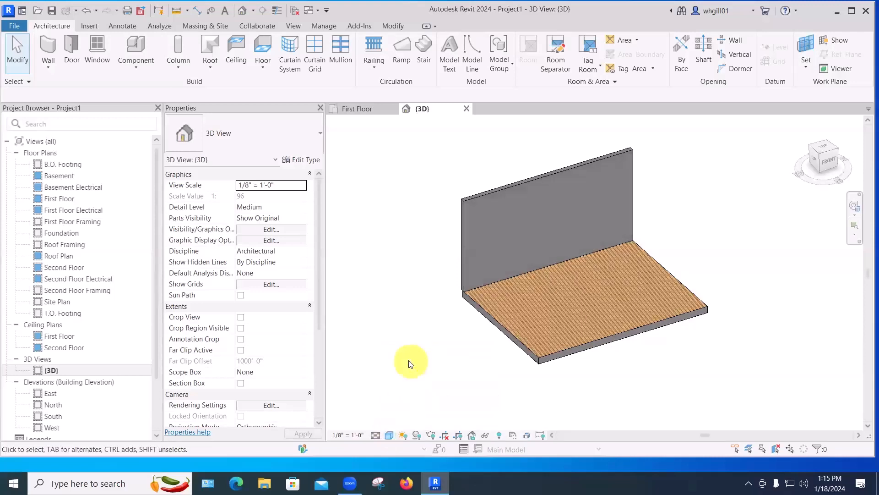
- Change the 3D view's visual style to Textures and inspect the wall and floor surfaces up close
{"action": "left_click", "coordinate": [389, 435]}
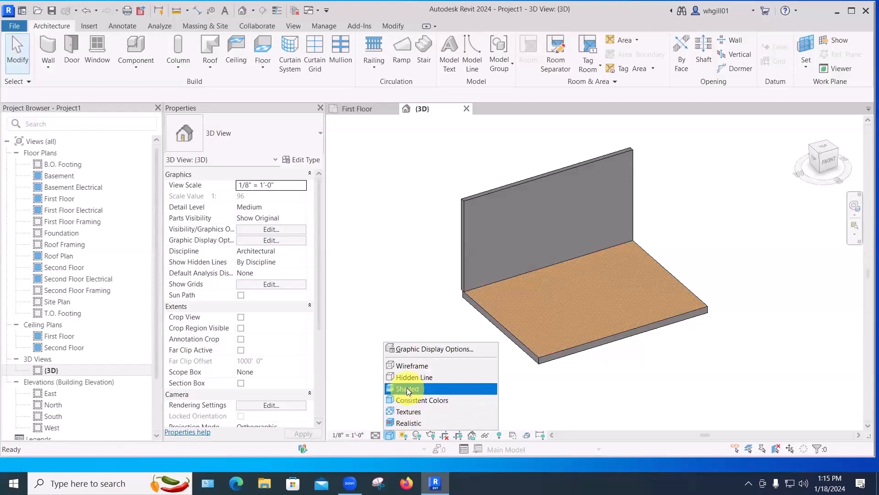
{"action": "left_click", "coordinate": [407, 388]}
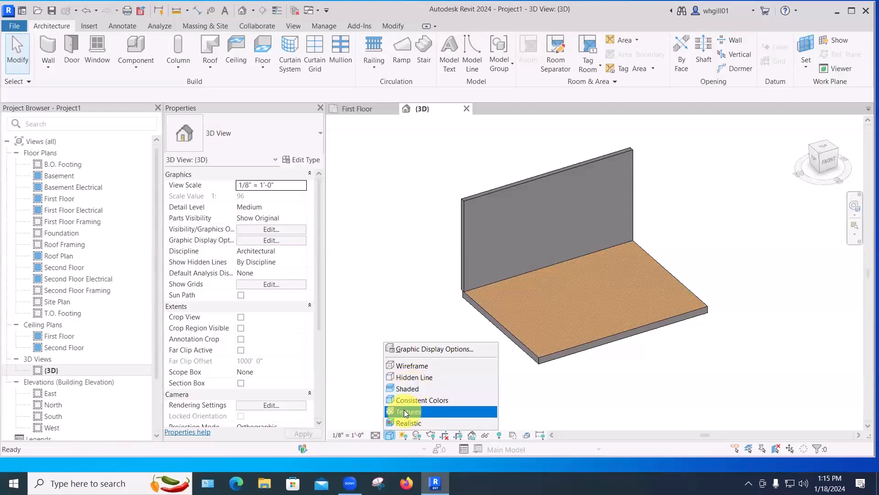
{"action": "left_click", "coordinate": [405, 412]}
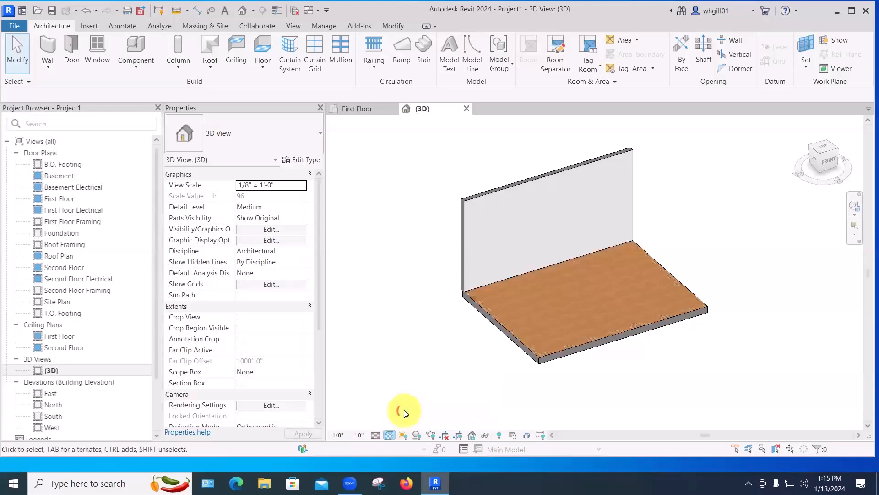
{"action": "scroll", "coordinate": [495, 274], "scroll_direction": "up", "scroll_amount": 3}
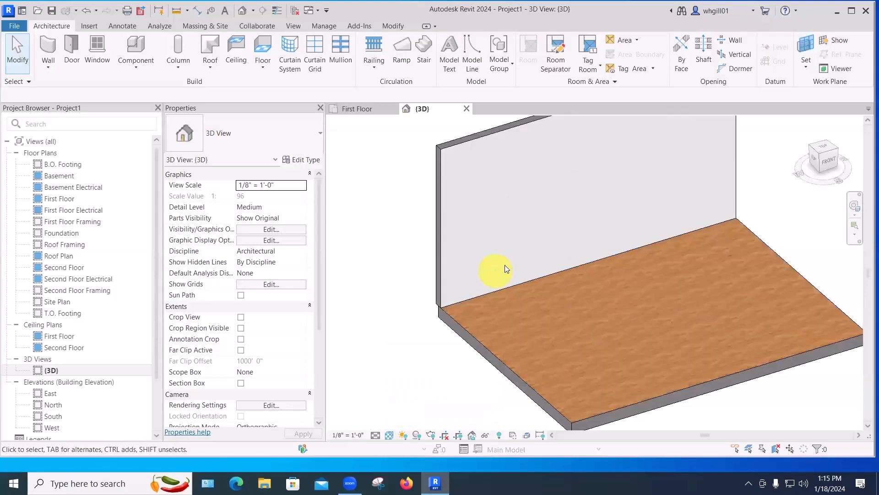
{"action": "scroll", "coordinate": [504, 289], "scroll_direction": "down", "scroll_amount": 2}
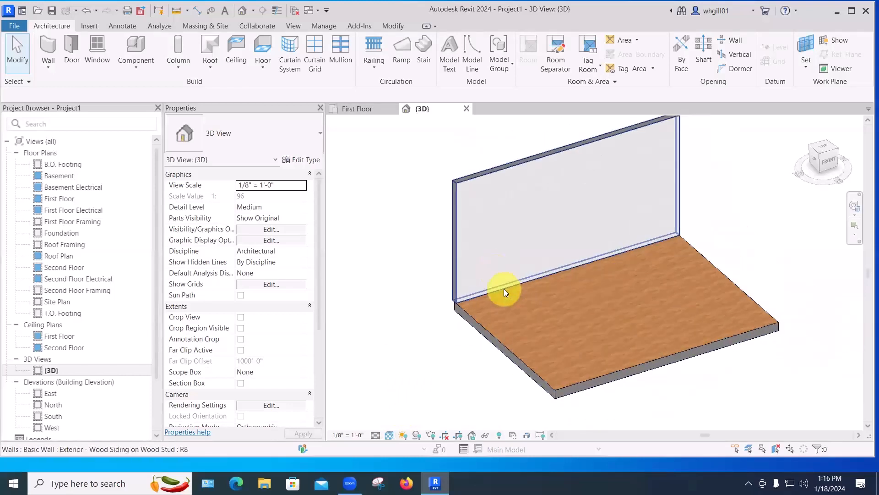
- Set the 3D view's visual style to Realistic
{"action": "left_click", "coordinate": [389, 435]}
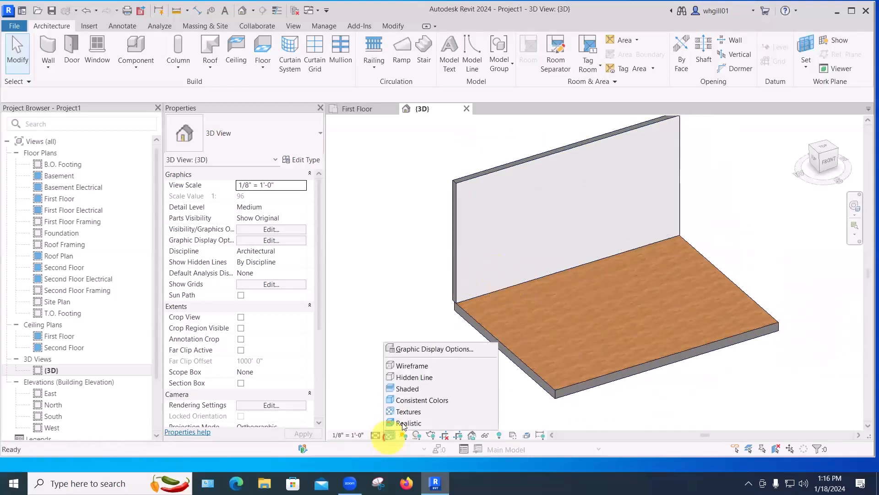
{"action": "left_click", "coordinate": [401, 419]}
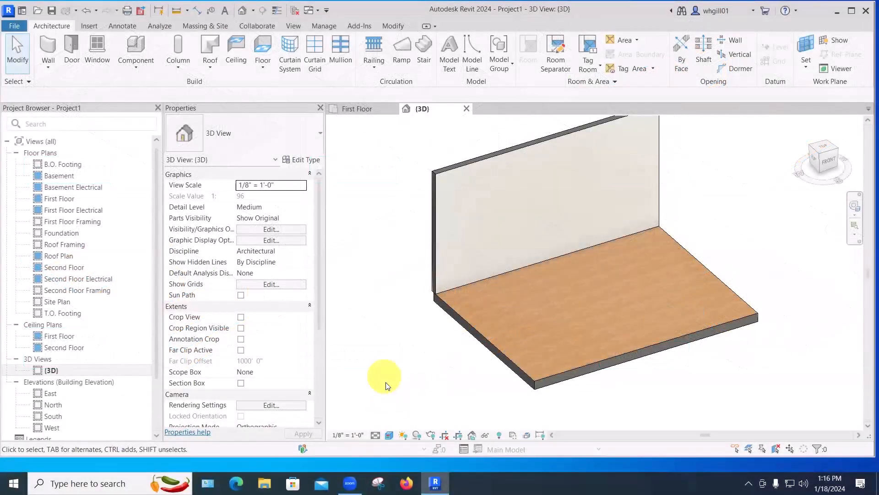
- Turn on Cast Shadows in the 3D view's graphic display options
{"action": "left_click", "coordinate": [389, 435]}
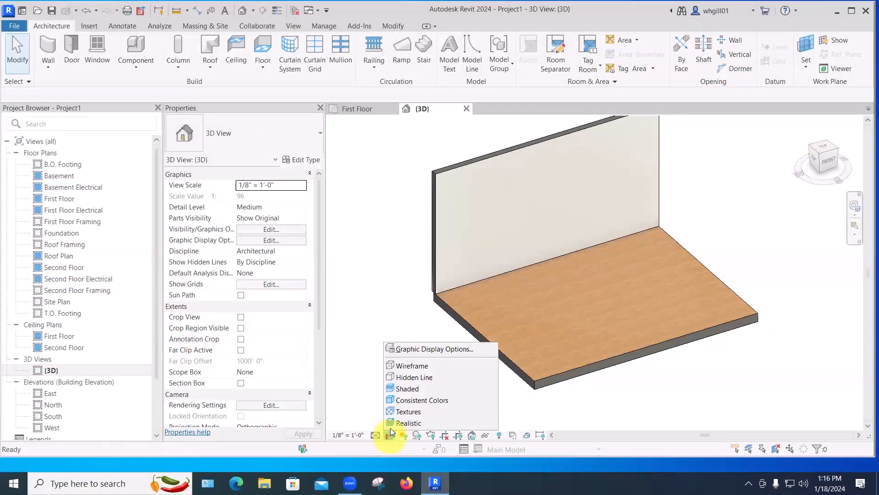
{"action": "left_click", "coordinate": [401, 349]}
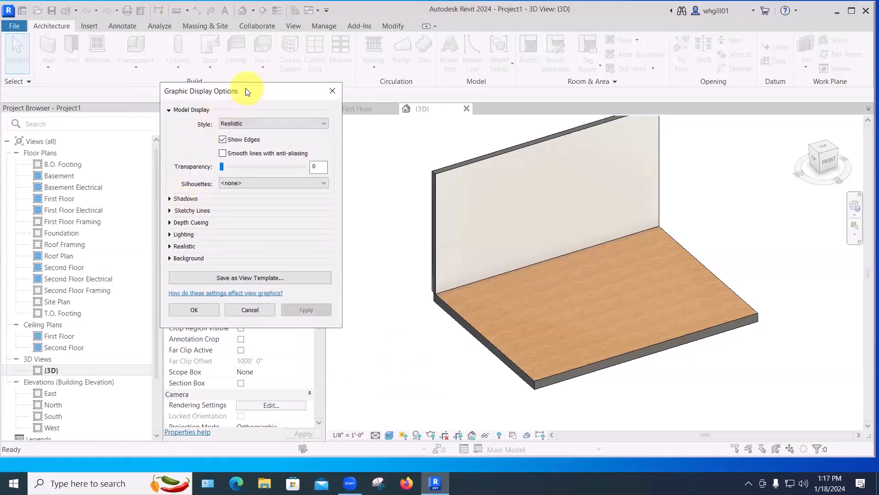
{"action": "left_click", "coordinate": [169, 198]}
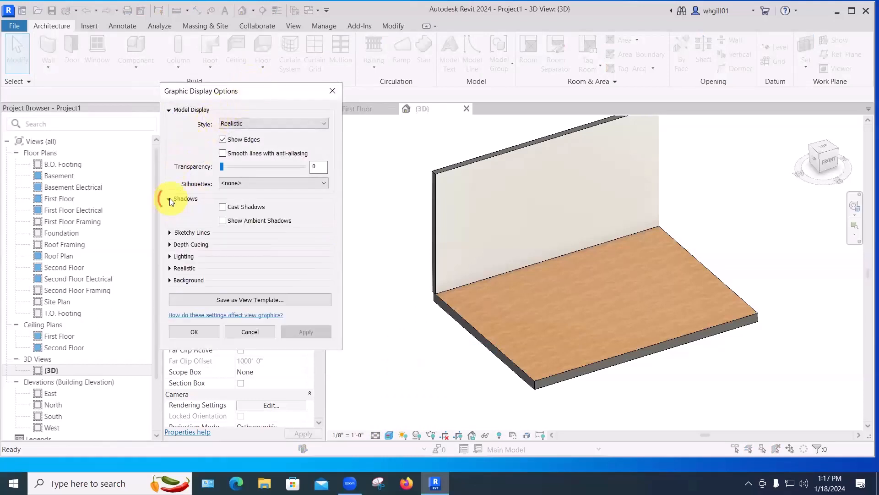
{"action": "left_click", "coordinate": [222, 207]}
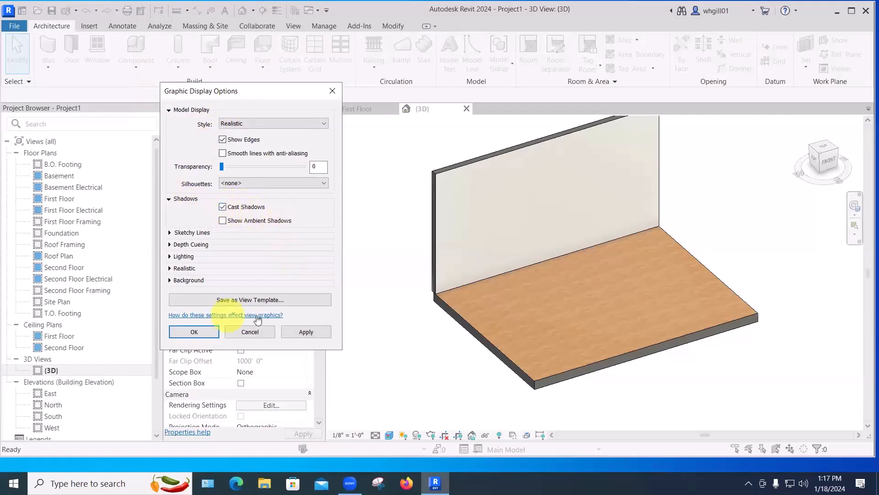
{"action": "left_click", "coordinate": [194, 330]}
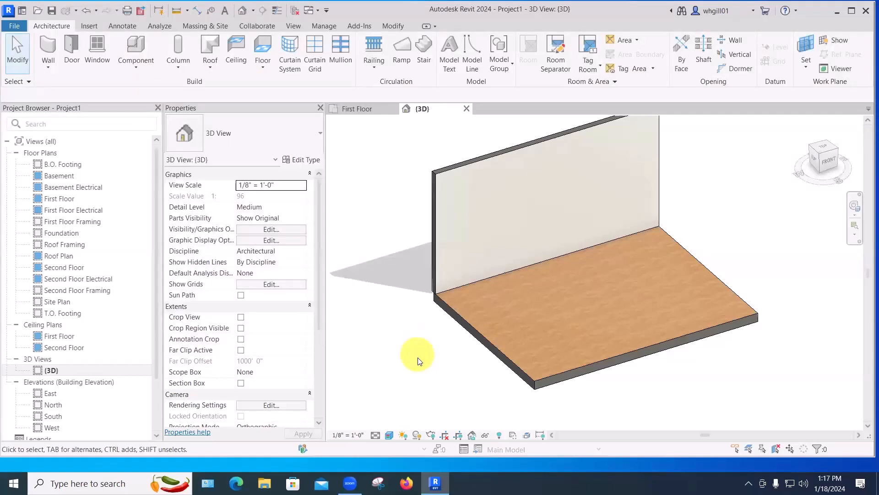
{"action": "middle_click_drag", "start_coordinate": [418, 369], "coordinate": [413, 337], "text": "shift"}
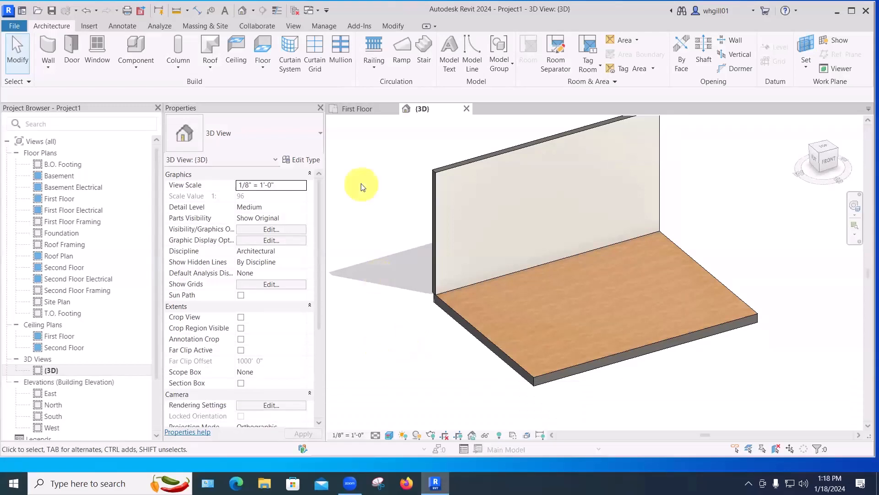
- Examine the layer materials in the wood joist floor type's structure, leaving the assembly and type properties without changes
{"action": "left_click", "coordinate": [320, 25]}
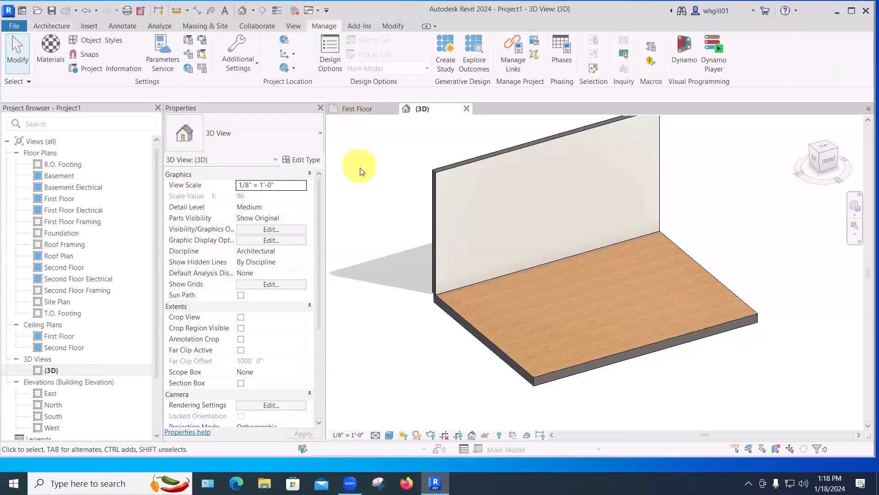
{"action": "key", "text": "Escape"}
{"action": "key", "text": "Escape"}
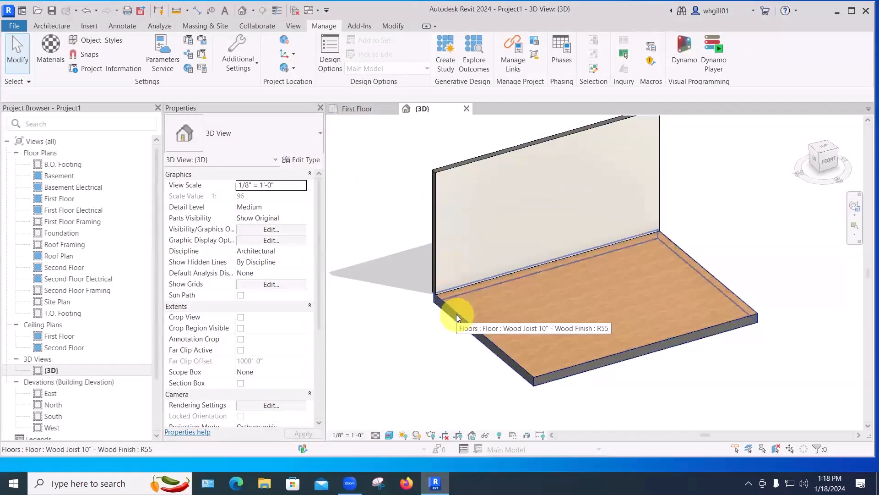
{"action": "left_click", "coordinate": [458, 312]}
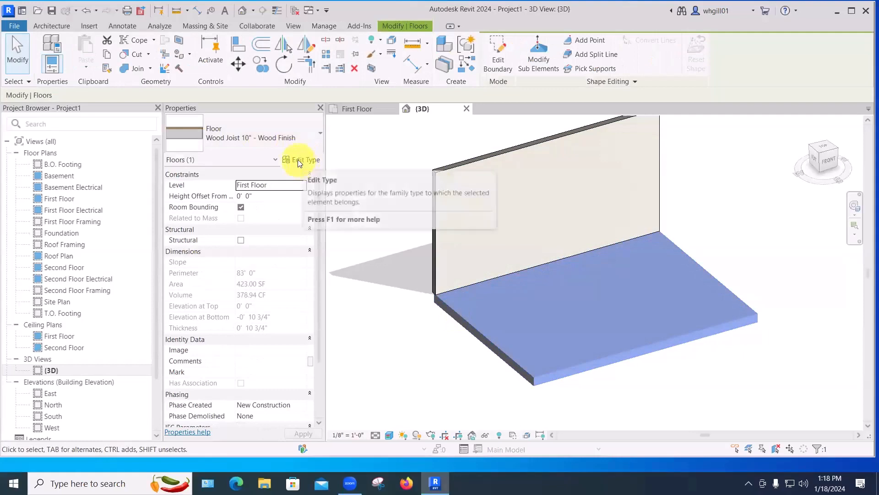
{"action": "left_click", "coordinate": [300, 161]}
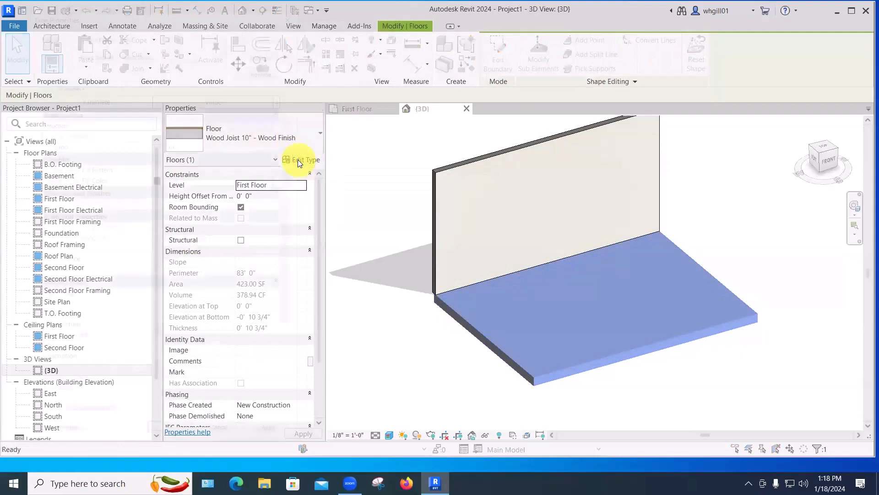
{"action": "left_click", "coordinate": [205, 122]}
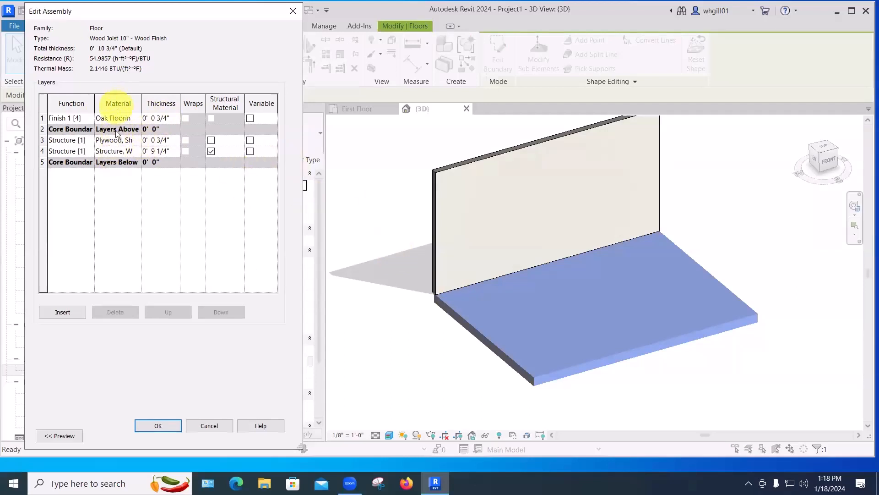
{"action": "left_click_drag", "start_coordinate": [142, 103], "coordinate": [178, 102]}
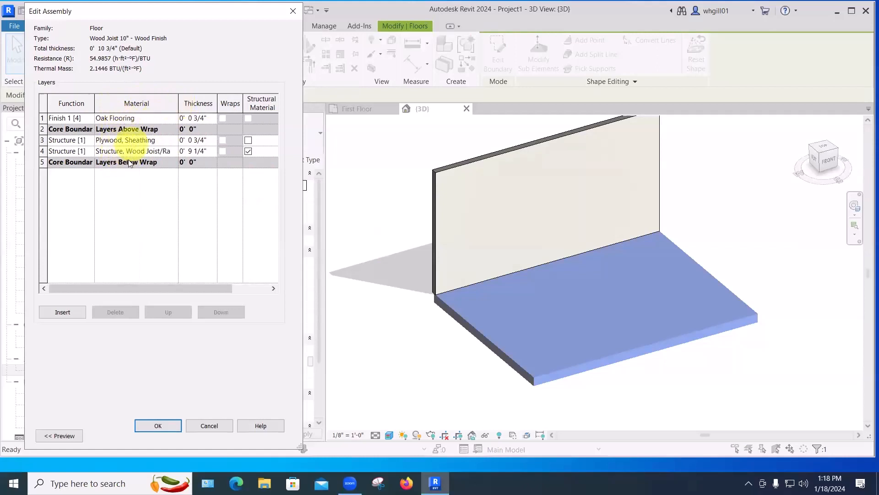
{"action": "left_click", "coordinate": [292, 10]}
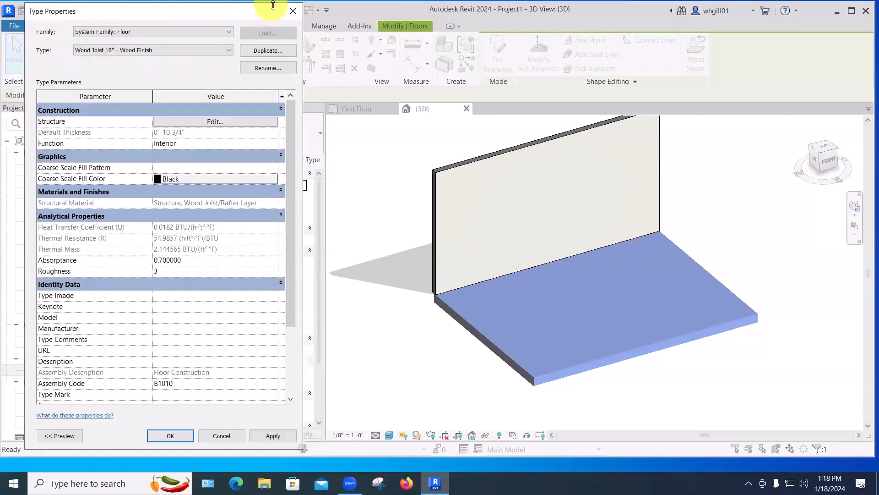
{"action": "left_click", "coordinate": [293, 11]}
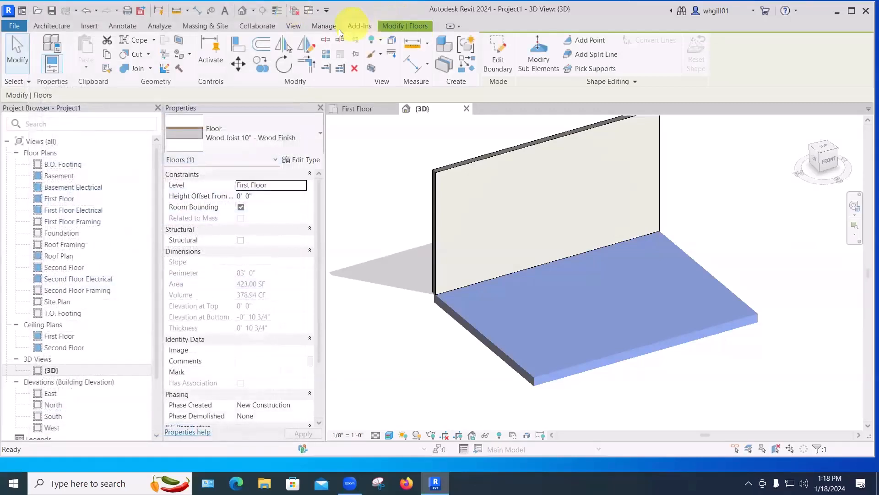
- Open the project's Material Browser and review the Graphics, Physical and Thermal properties of Acoustic Ceiling Tile 24 x 48
{"action": "left_click", "coordinate": [322, 26]}
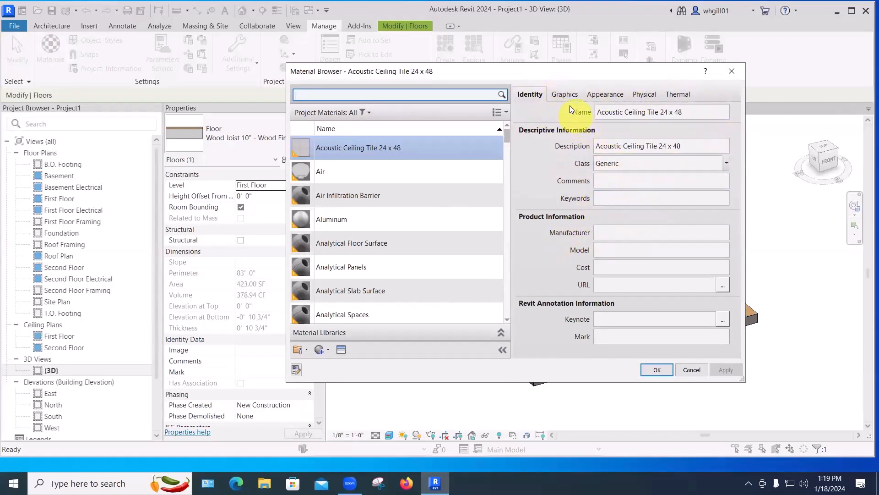
{"action": "left_click", "coordinate": [566, 95]}
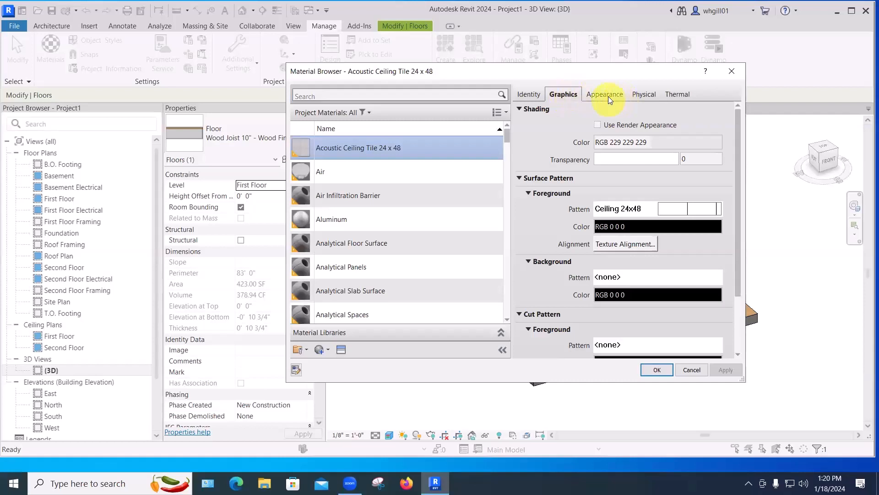
{"action": "left_click", "coordinate": [642, 95]}
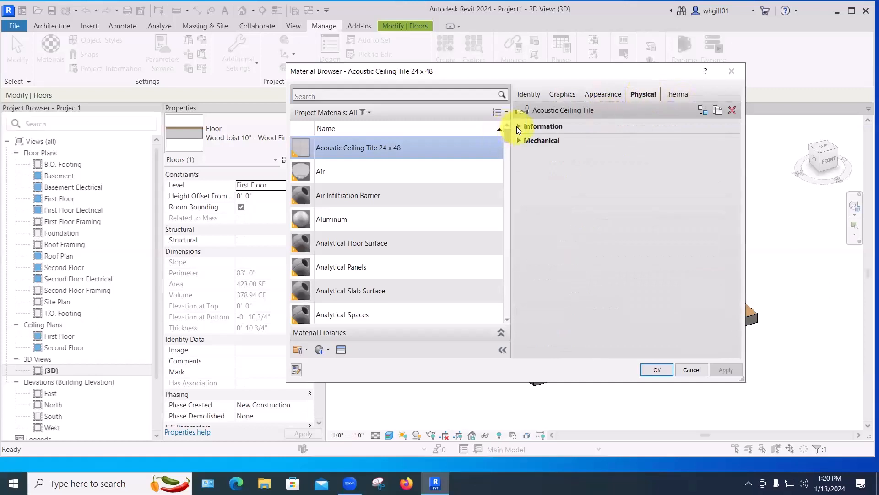
{"action": "left_click", "coordinate": [518, 127]}
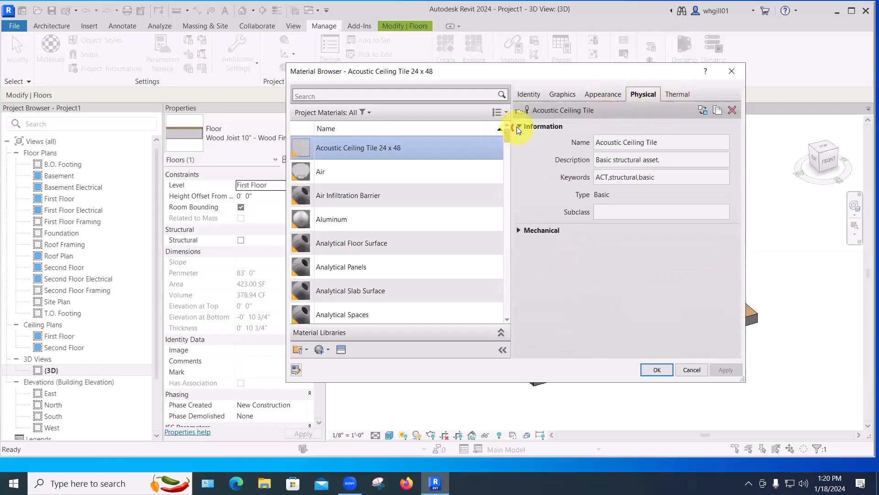
{"action": "left_click", "coordinate": [519, 230]}
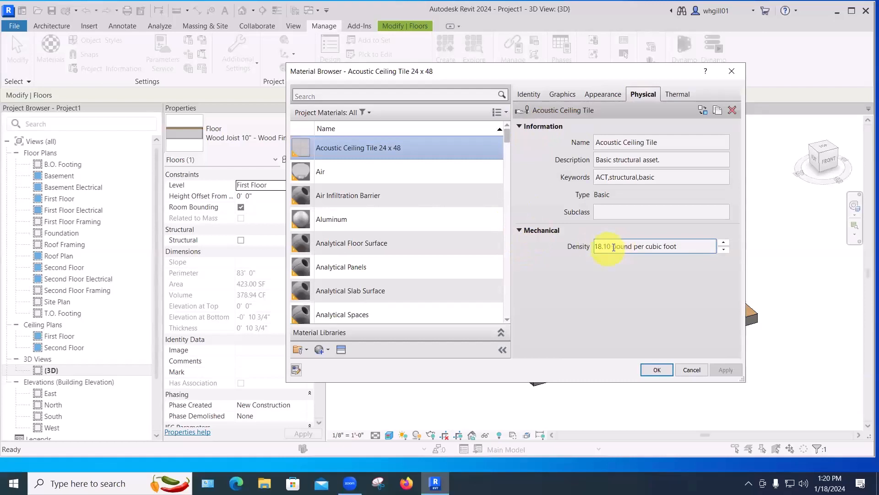
{"action": "left_click", "coordinate": [677, 95]}
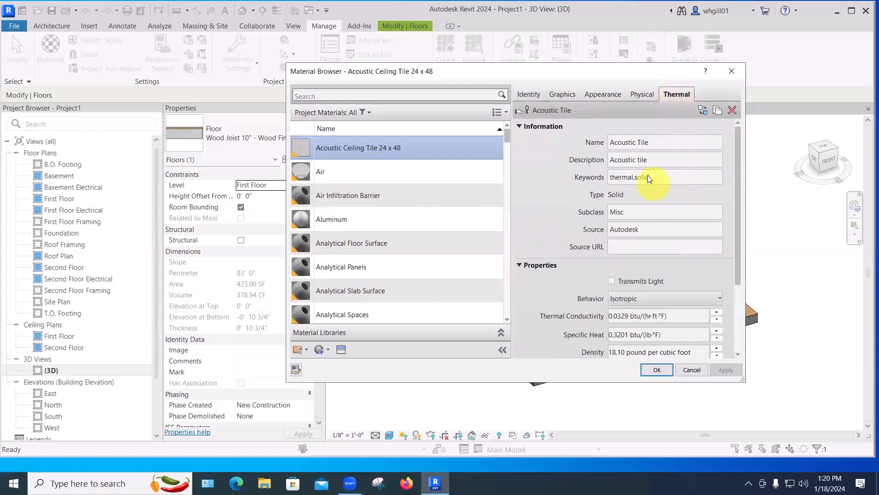
{"action": "scroll", "coordinate": [645, 295], "scroll_direction": "down", "scroll_amount": 2}
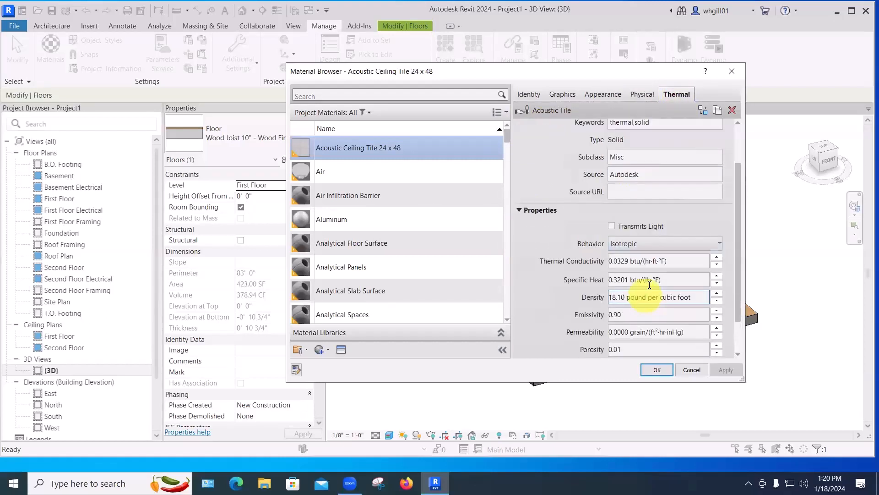
{"action": "left_click", "coordinate": [614, 315]}
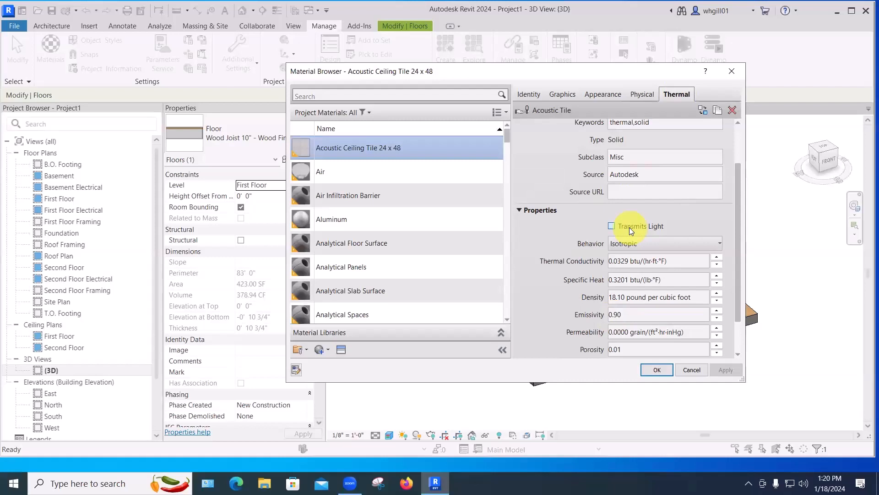
- Enlarge and reposition the Material Browser to review the acoustic ceiling tile's pattern settings and rendered appearance
{"action": "left_click", "coordinate": [562, 94]}
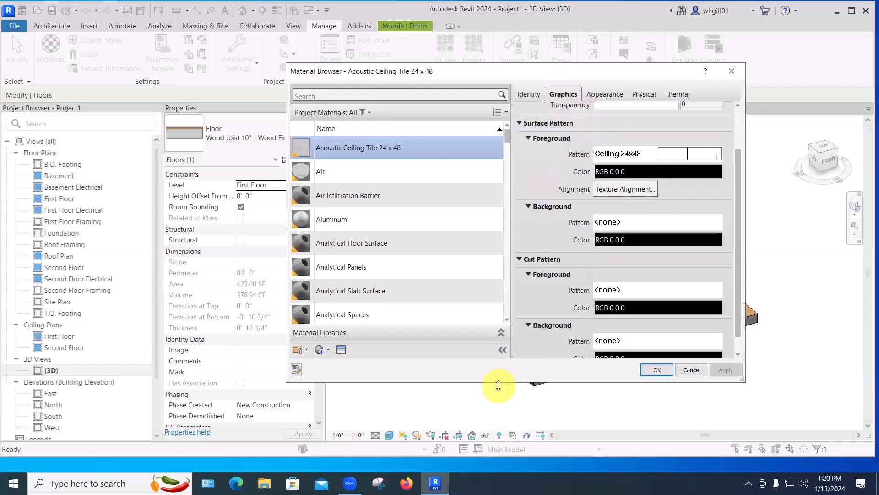
{"action": "left_click_drag", "start_coordinate": [498, 385], "coordinate": [499, 420]}
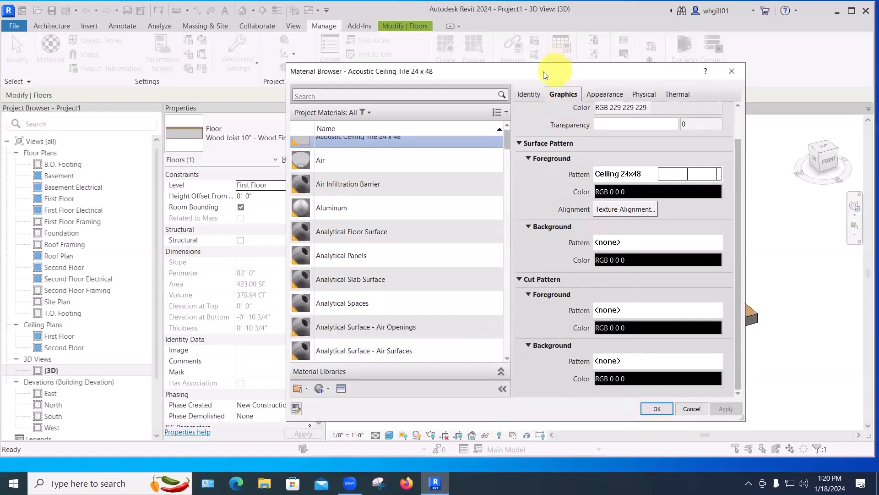
{"action": "left_click_drag", "start_coordinate": [543, 72], "coordinate": [275, 27]}
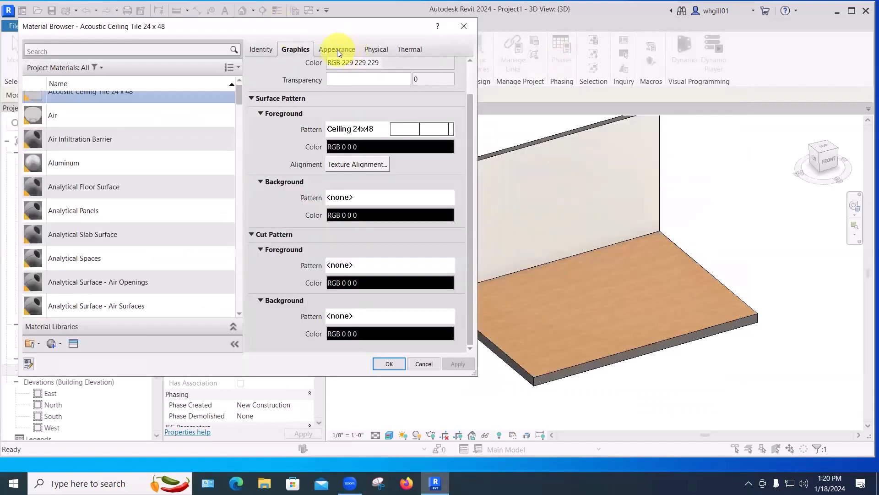
{"action": "left_click", "coordinate": [337, 50]}
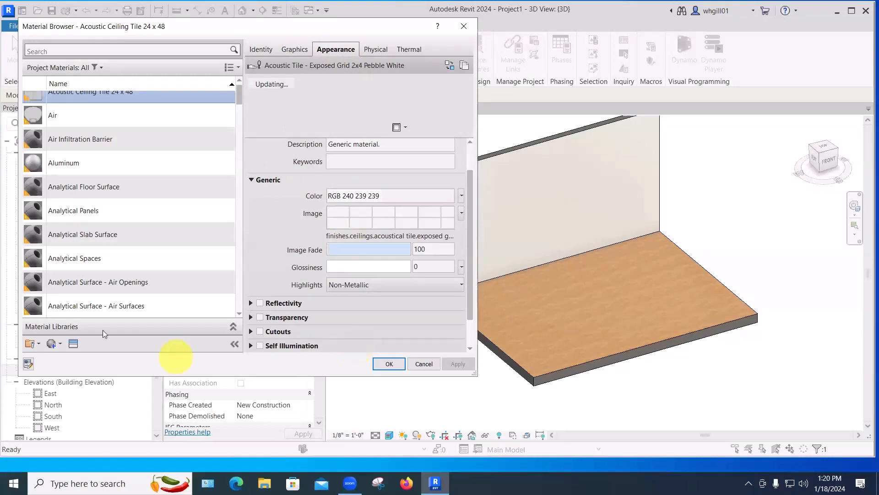
{"action": "scroll", "coordinate": [114, 231], "scroll_direction": "up", "scroll_amount": 1}
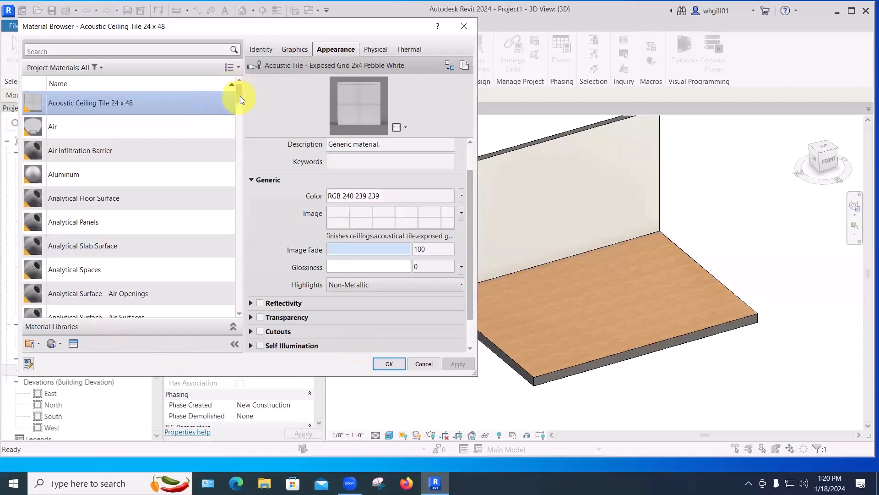
- Look through the end of the project materials list and examine the options for creating or duplicating a material
{"action": "left_click_drag", "start_coordinate": [240, 97], "coordinate": [238, 302]}
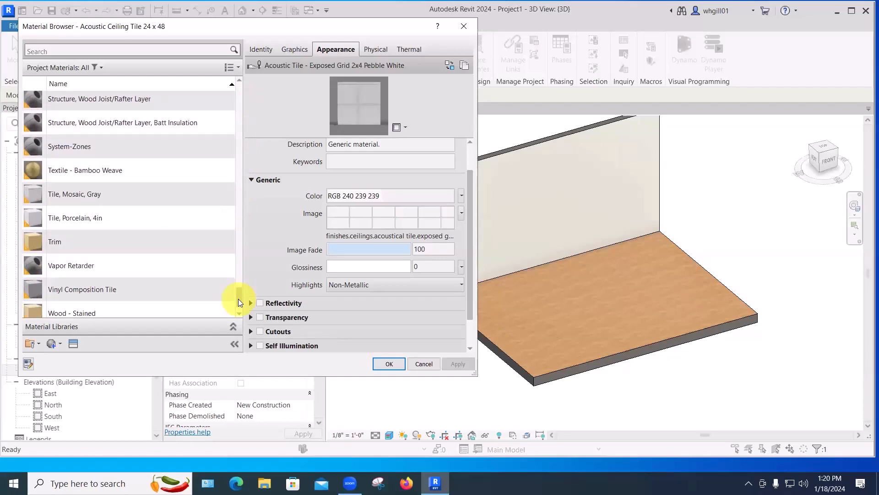
{"action": "left_click", "coordinate": [54, 242]}
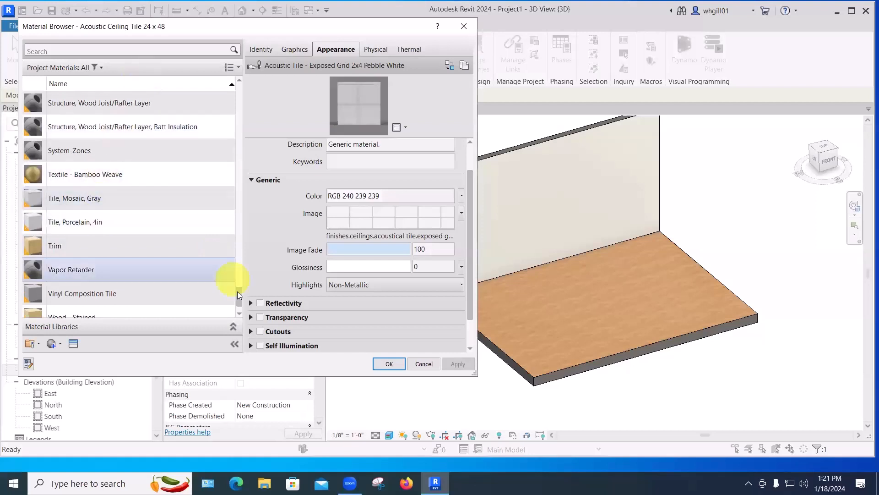
{"action": "mouse_move", "coordinate": [238, 295]}
{"action": "left_mouse_down"}
{"action": "mouse_move", "coordinate": [240, 284]}
{"action": "mouse_move", "coordinate": [240, 310]}
{"action": "mouse_move", "coordinate": [239, 288]}
{"action": "mouse_move", "coordinate": [239, 298]}
{"action": "left_mouse_up"}
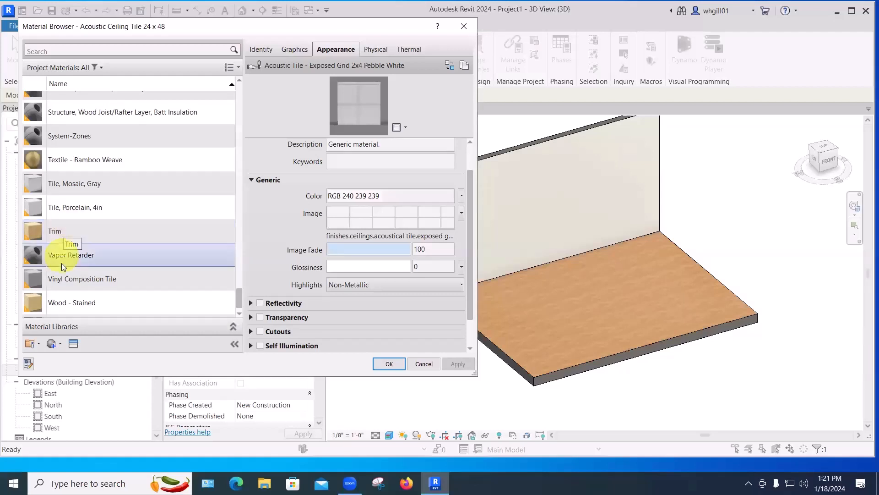
{"action": "left_click", "coordinate": [53, 343]}
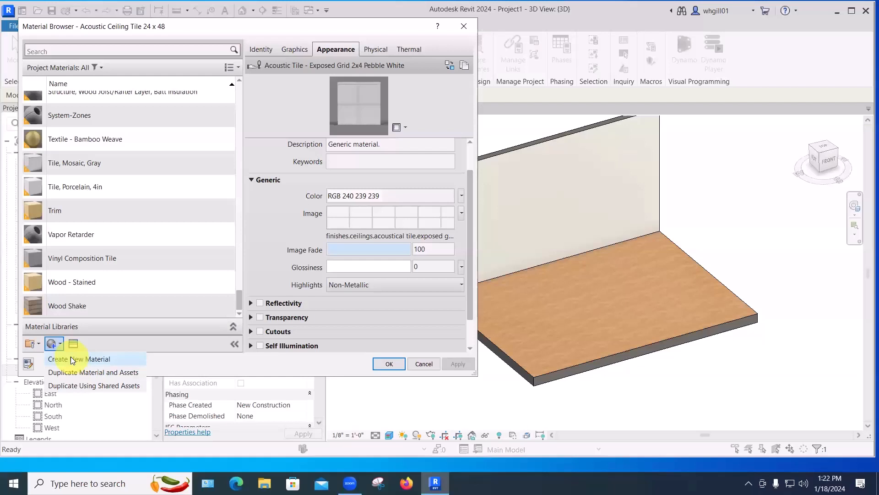
{"action": "left_click", "coordinate": [71, 359]}
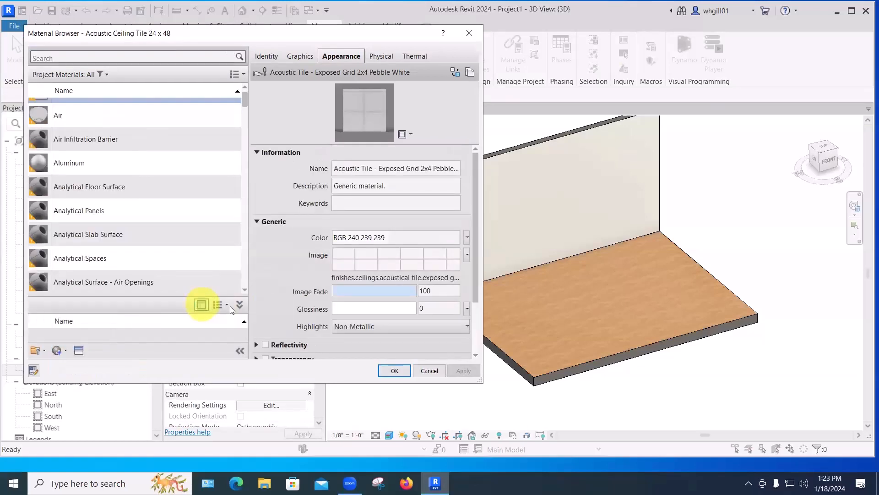
- Enlarge the material library list and display the AEC Materials library in it
{"action": "left_click_drag", "start_coordinate": [219, 297], "coordinate": [221, 215]}
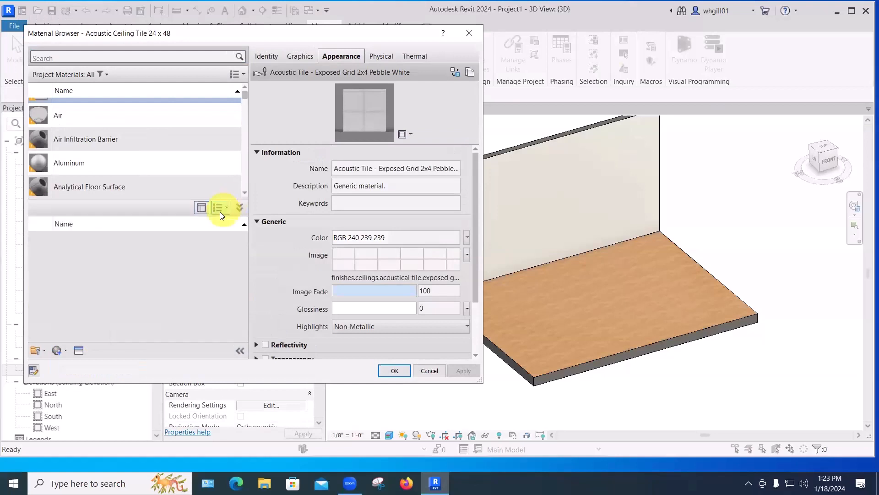
{"action": "left_click", "coordinate": [219, 208]}
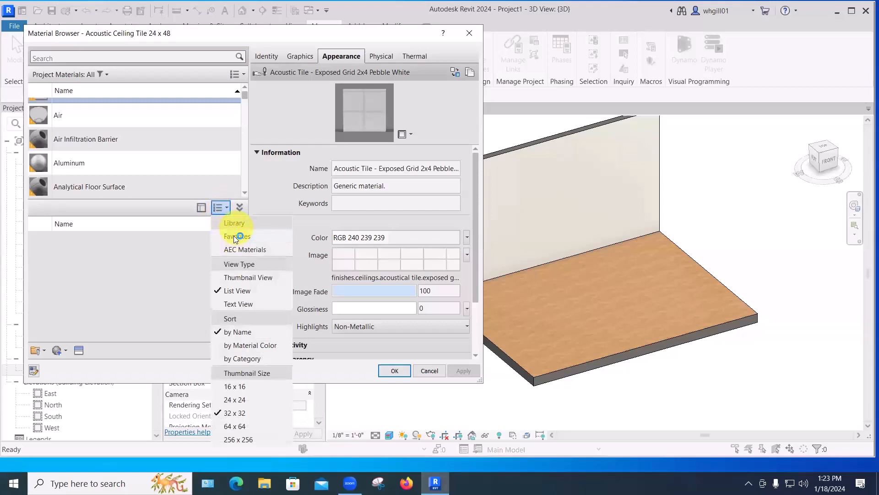
{"action": "left_click", "coordinate": [229, 248]}
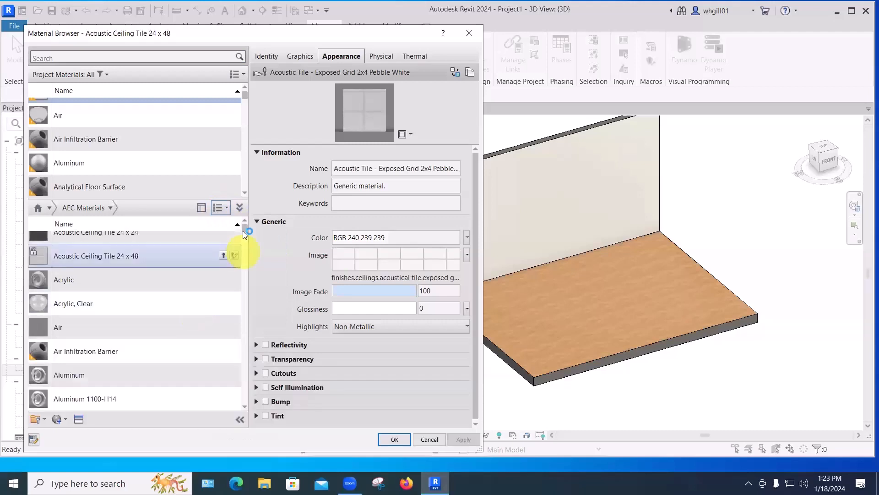
- Look through the full AEC Materials list from start to end and examine which libraries are available
{"action": "scroll", "coordinate": [243, 242], "scroll_direction": "down", "scroll_amount": 3}
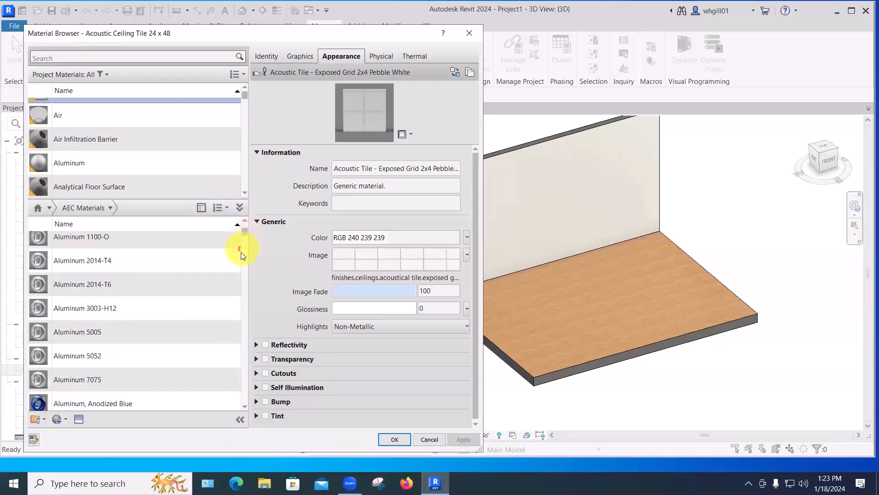
{"action": "scroll", "coordinate": [239, 289], "scroll_direction": "down", "scroll_amount": 15}
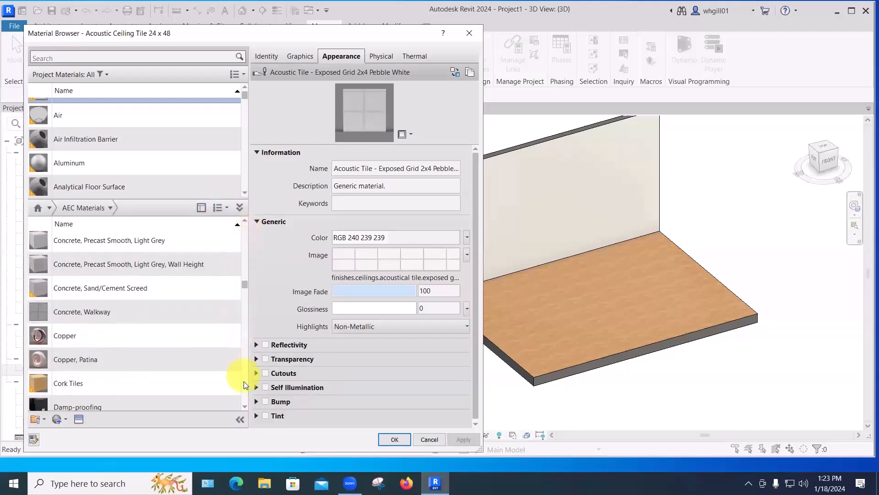
{"action": "scroll", "coordinate": [242, 326], "scroll_direction": "down", "scroll_amount": 8}
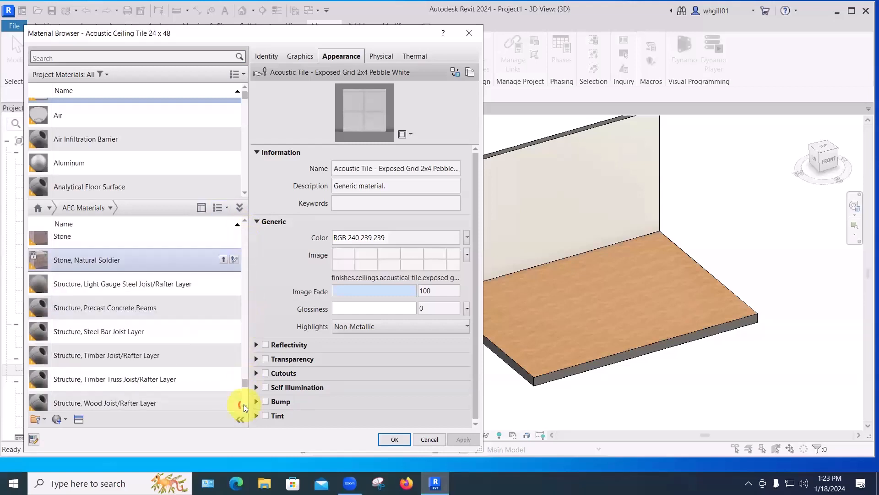
{"action": "left_click_drag", "start_coordinate": [244, 382], "coordinate": [250, 208]}
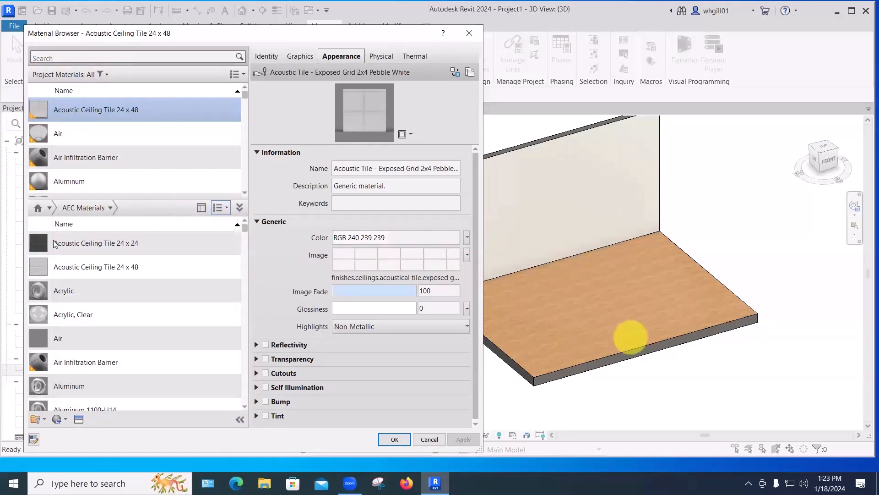
{"action": "left_click", "coordinate": [49, 205]}
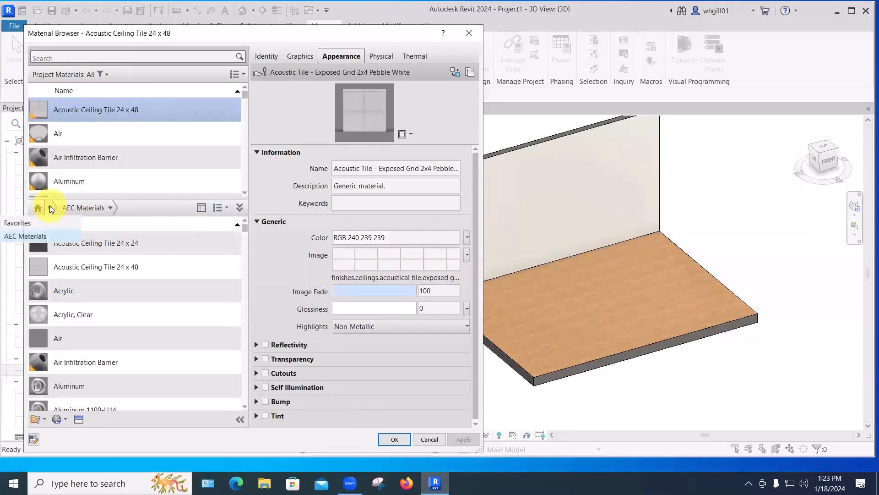
- Filter the AEC Materials library to the Metal category and add Steel, High Grade to the project materials
{"action": "left_click", "coordinate": [110, 207]}
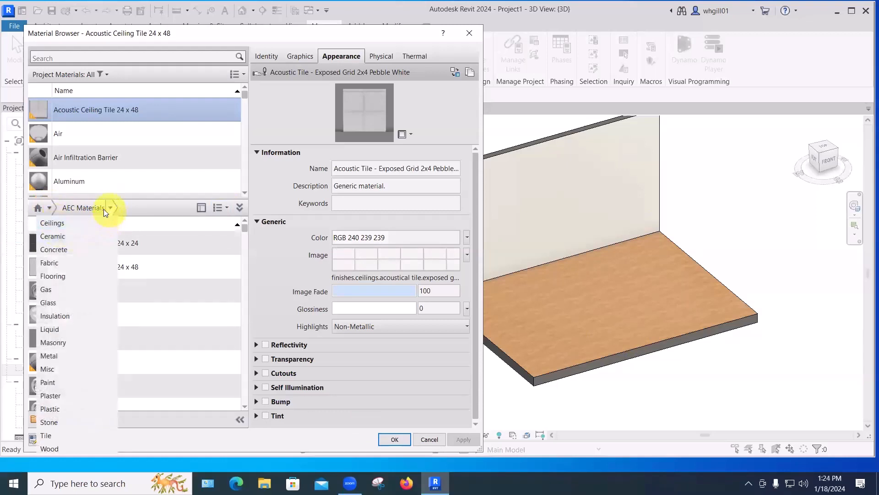
{"action": "left_click", "coordinate": [50, 355]}
{"action": "scroll", "coordinate": [103, 334], "scroll_direction": "down", "scroll_amount": 15}
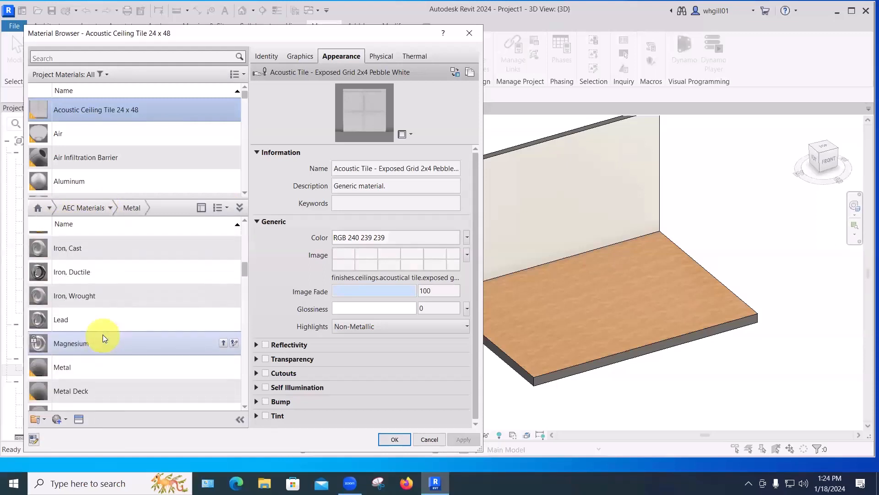
{"action": "scroll", "coordinate": [103, 335], "scroll_direction": "down", "scroll_amount": 10}
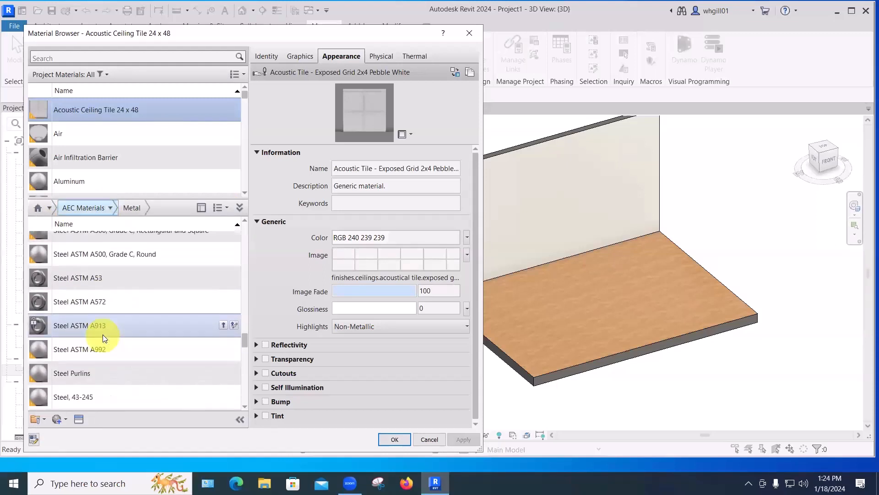
{"action": "scroll", "coordinate": [102, 332], "scroll_direction": "up", "scroll_amount": 4}
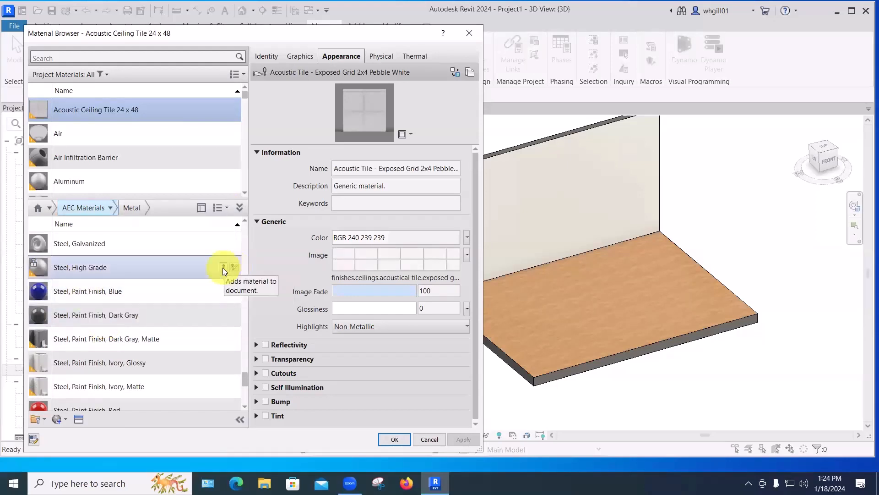
{"action": "left_click", "coordinate": [223, 267]}
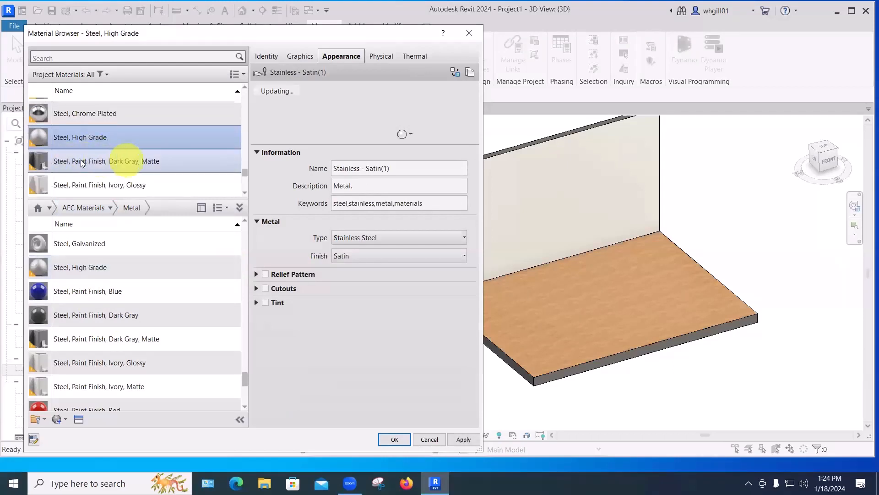
- Select the project material Steel, Paint Finish, Dark Gray, Matte and enlarge its appearance preview
{"action": "left_click", "coordinate": [83, 163]}
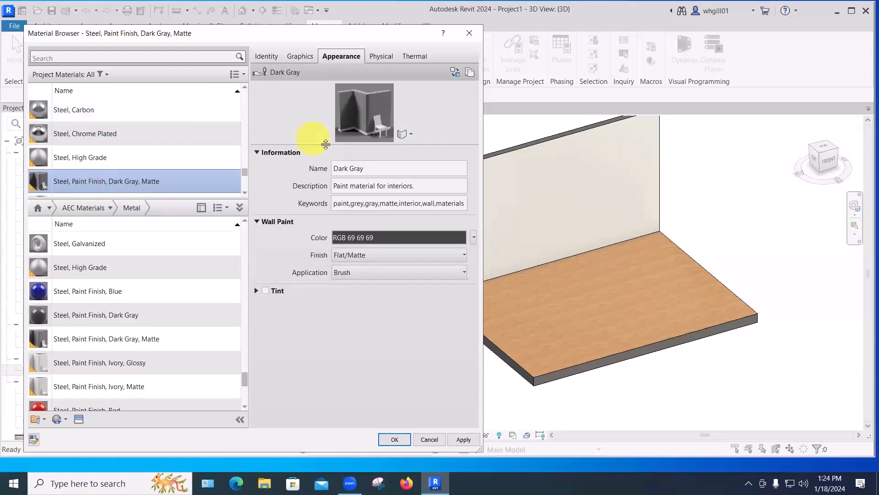
{"action": "left_click_drag", "start_coordinate": [325, 149], "coordinate": [326, 255]}
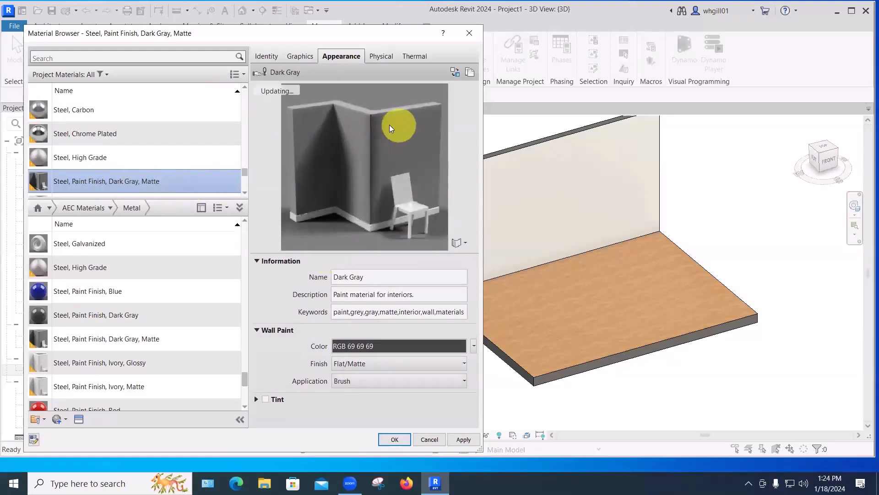
- Select the Carpet (1) project material and preview its appearance with the Sphere scene followed by the Cylinder scene
{"action": "left_click_drag", "start_coordinate": [243, 172], "coordinate": [231, 112]}
{"action": "left_click", "coordinate": [73, 115]}
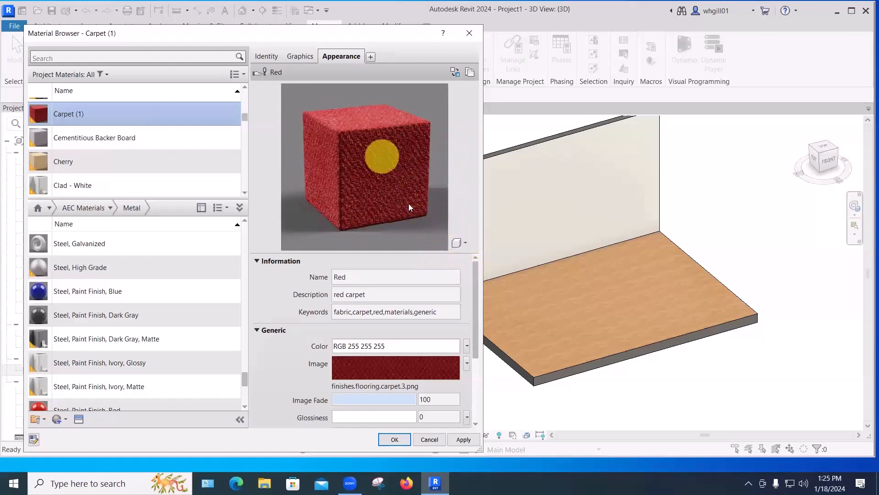
{"action": "left_click", "coordinate": [465, 245]}
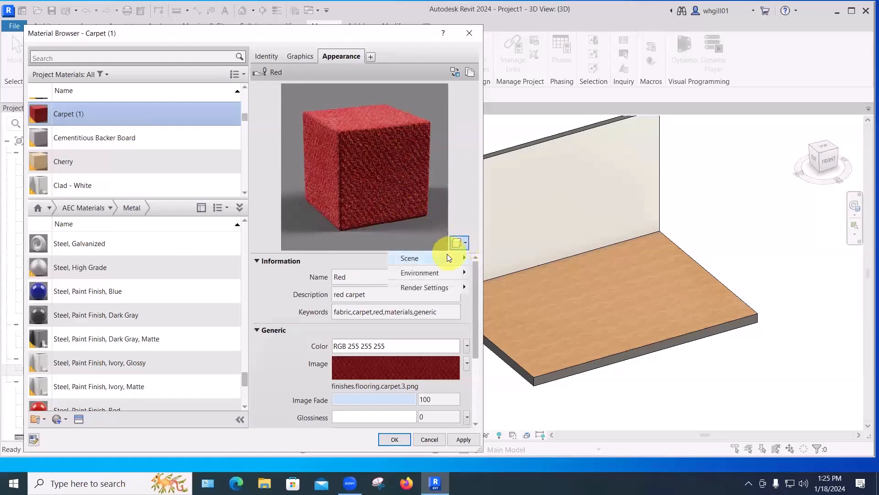
{"action": "mouse_move", "coordinate": [451, 257]}
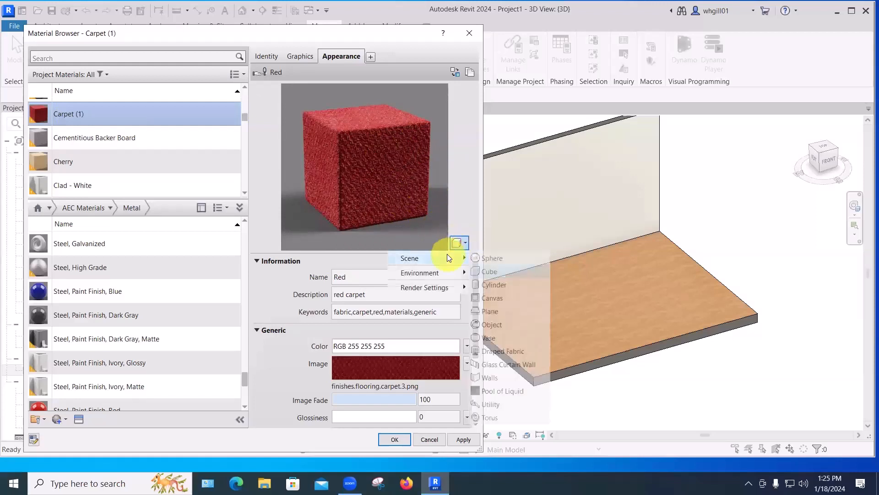
{"action": "left_click", "coordinate": [485, 258]}
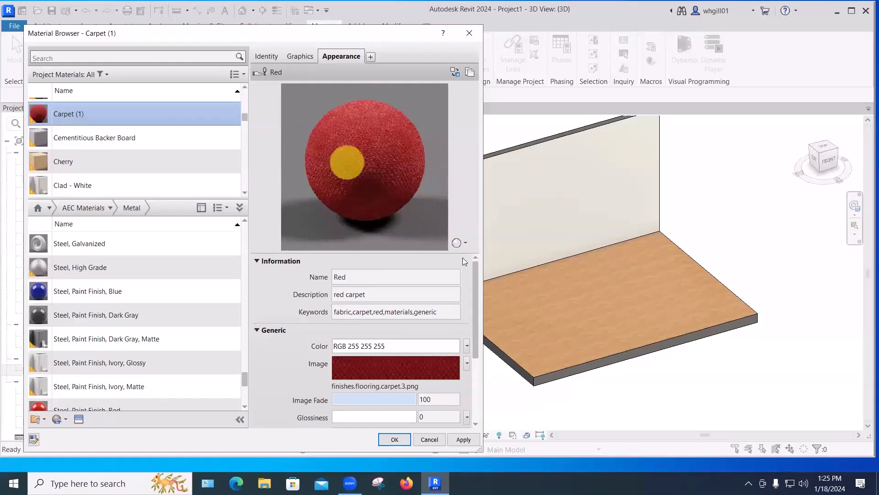
{"action": "left_click", "coordinate": [464, 243]}
{"action": "mouse_move", "coordinate": [463, 256]}
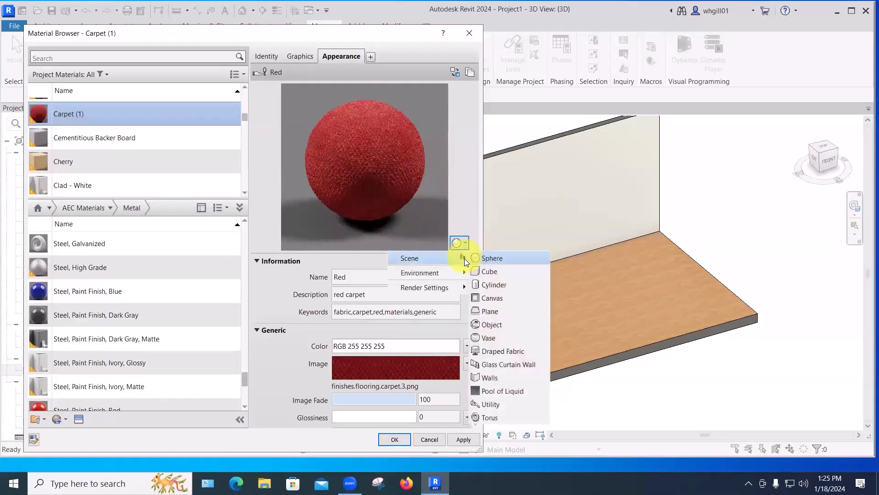
{"action": "left_click", "coordinate": [482, 285]}
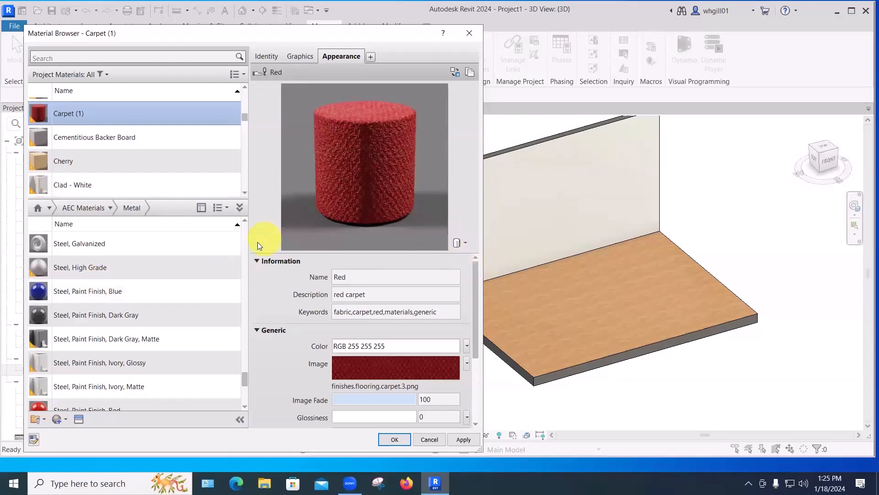
- Select the Glass project material and preview its appearance in the Plaza environment followed by the Snowfield environment
{"action": "left_click_drag", "start_coordinate": [244, 116], "coordinate": [242, 139]}
{"action": "left_click", "coordinate": [67, 154]}
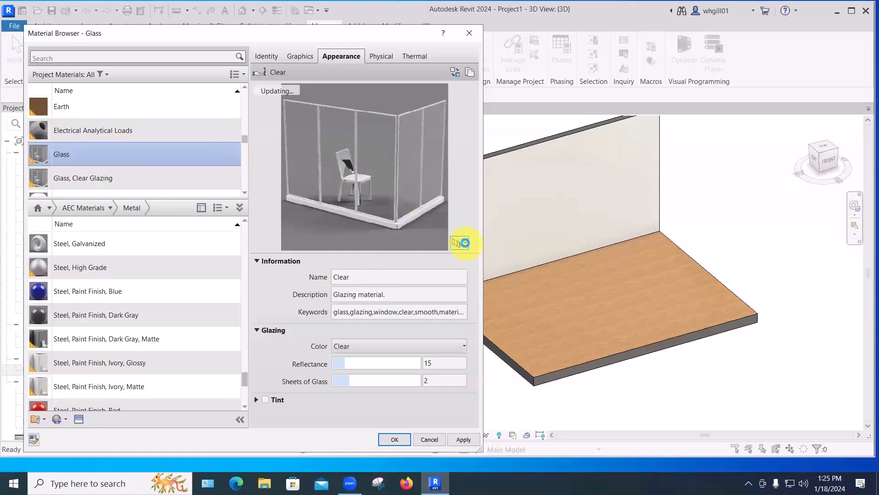
{"action": "left_click", "coordinate": [465, 245]}
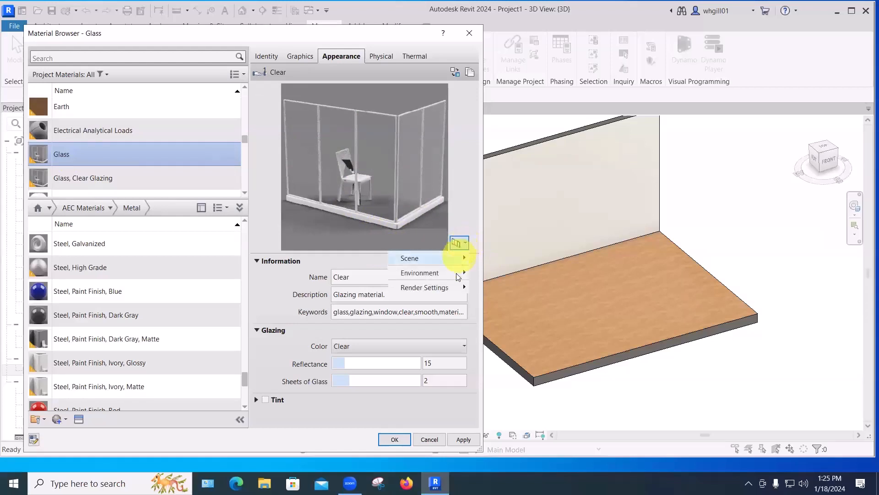
{"action": "mouse_move", "coordinate": [459, 272]}
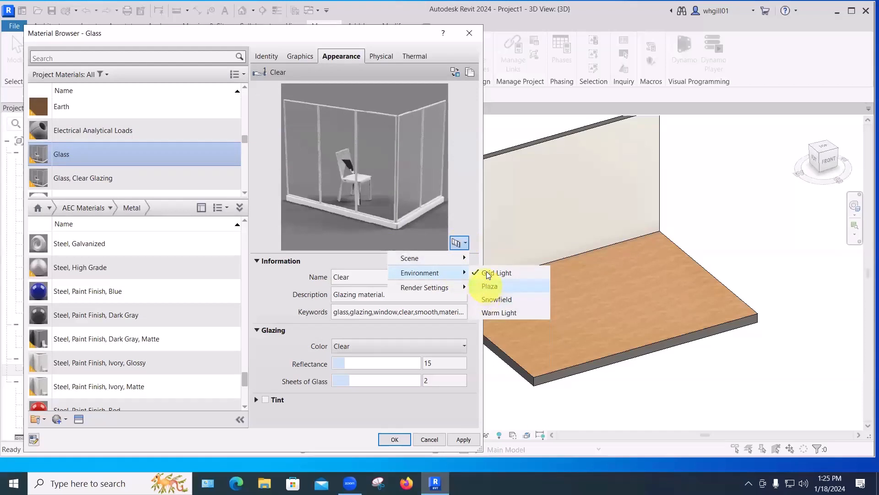
{"action": "left_click", "coordinate": [480, 286]}
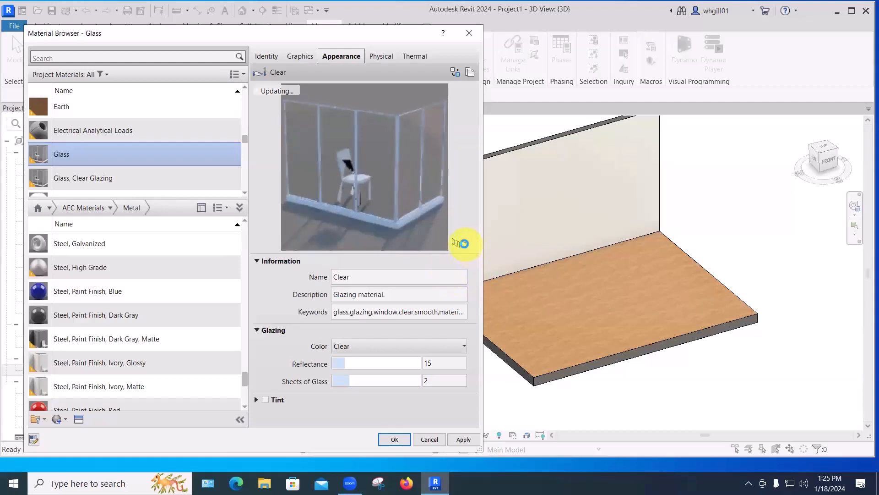
{"action": "left_click", "coordinate": [462, 243]}
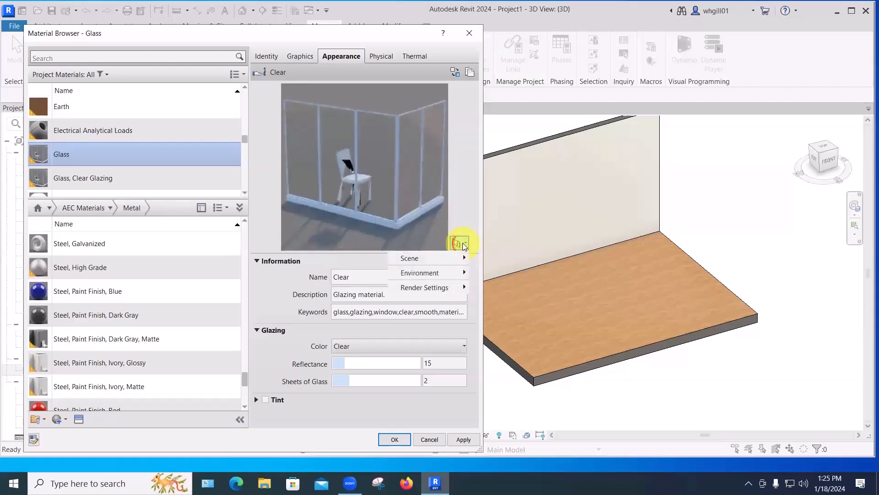
{"action": "mouse_move", "coordinate": [458, 276]}
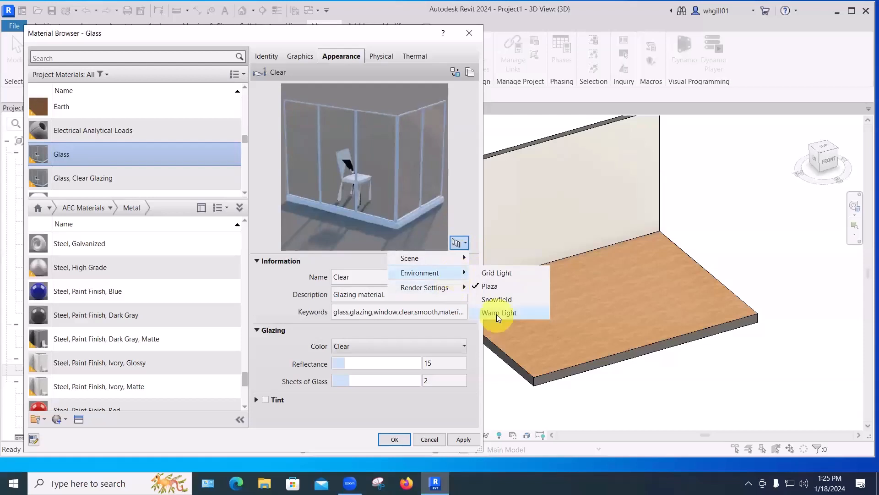
{"action": "left_click", "coordinate": [496, 300]}
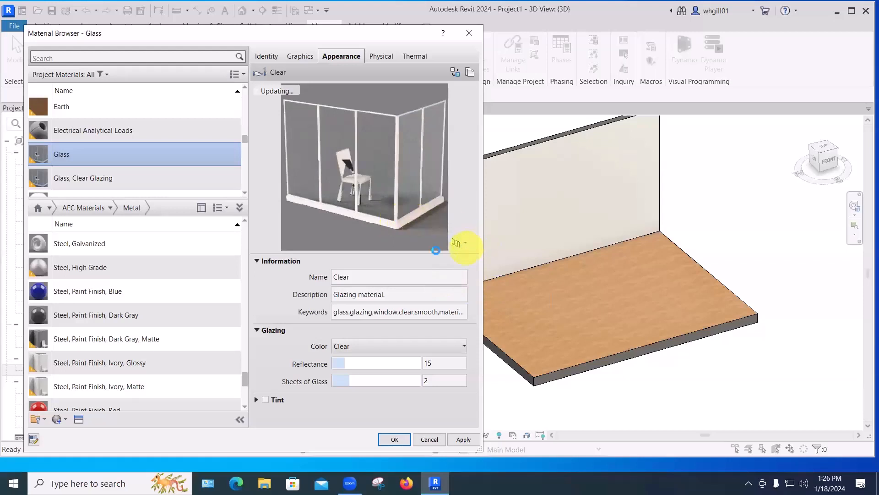
- Reduce the size of the Glass appearance preview and set its scene to Cube
{"action": "mouse_move", "coordinate": [423, 254]}
{"action": "left_mouse_down"}
{"action": "mouse_move", "coordinate": [418, 361]}
{"action": "mouse_move", "coordinate": [414, 226]}
{"action": "mouse_move", "coordinate": [402, 316]}
{"action": "mouse_move", "coordinate": [406, 252]}
{"action": "mouse_move", "coordinate": [418, 239]}
{"action": "left_mouse_up"}
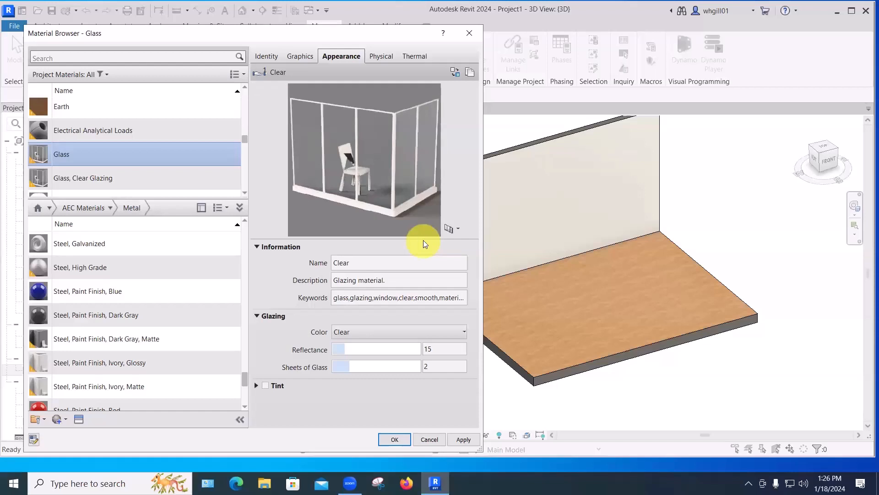
{"action": "left_click_drag", "start_coordinate": [448, 238], "coordinate": [440, 128]}
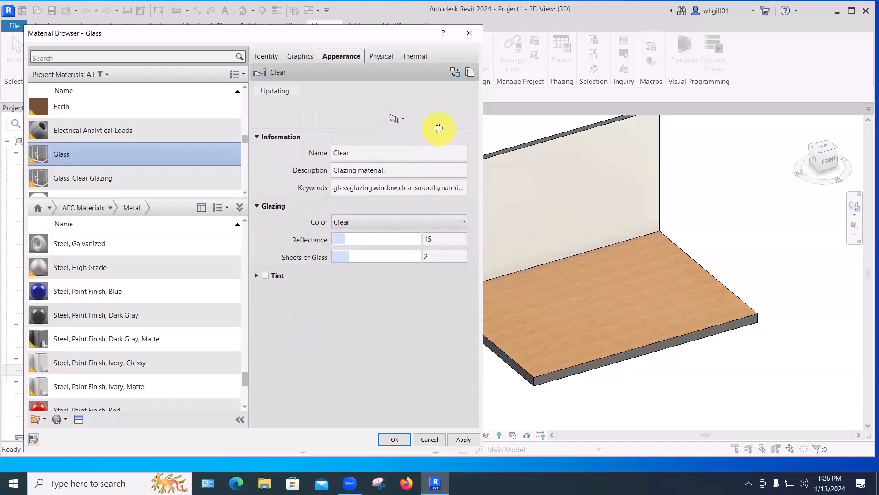
{"action": "left_click", "coordinate": [396, 118]}
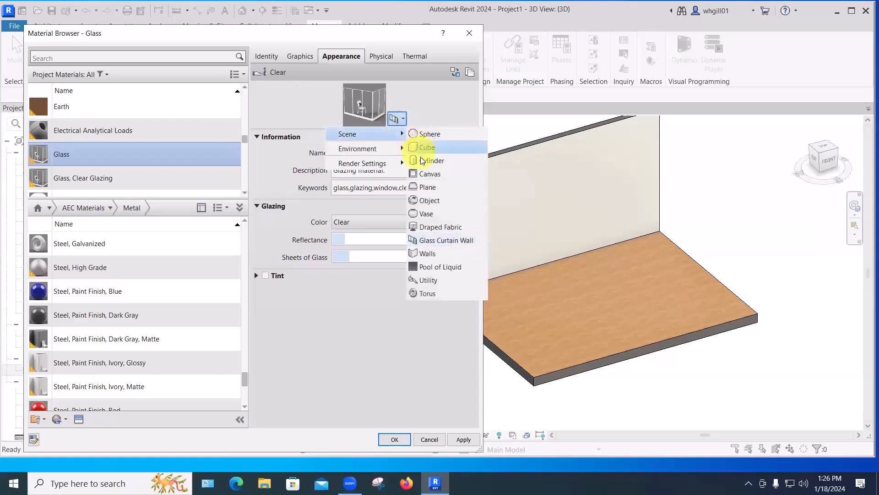
{"action": "left_click", "coordinate": [421, 145]}
{"action": "left_click", "coordinate": [383, 187]}
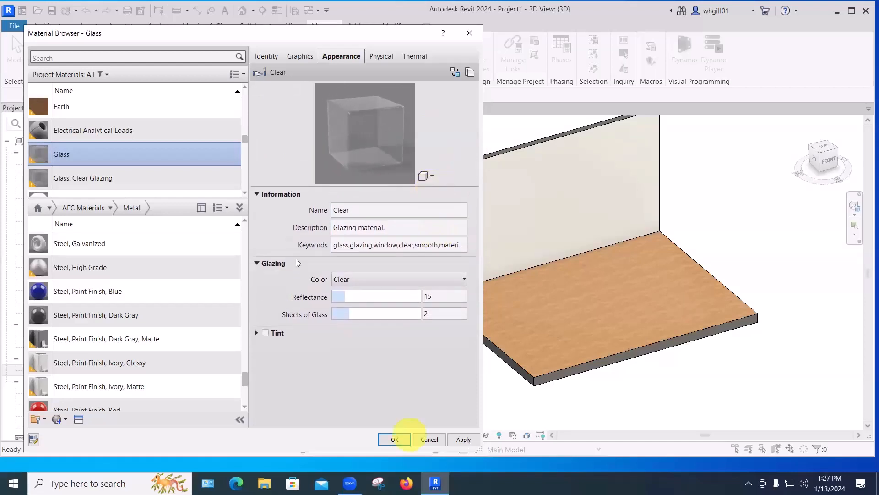
- Collapse the material libraries section and sort the project materials by name in descending order
{"action": "scroll", "coordinate": [91, 183], "scroll_direction": "down", "scroll_amount": 1}
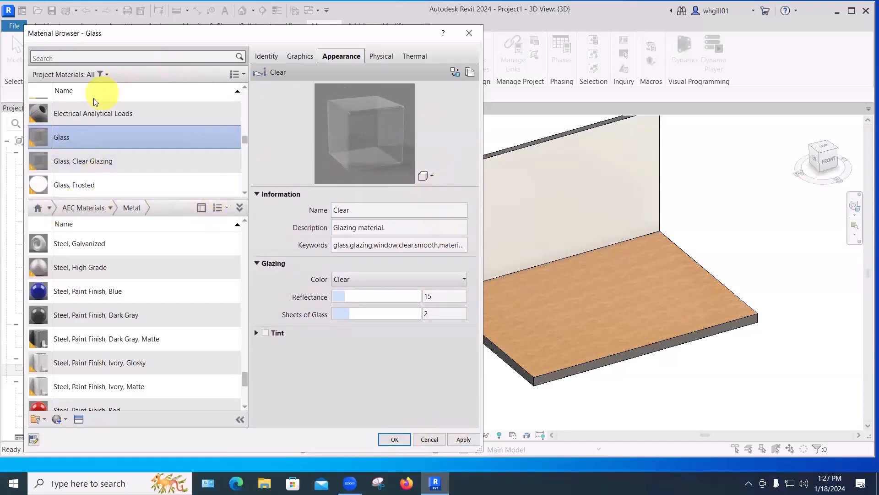
{"action": "scroll", "coordinate": [94, 101], "scroll_direction": "up", "scroll_amount": 1}
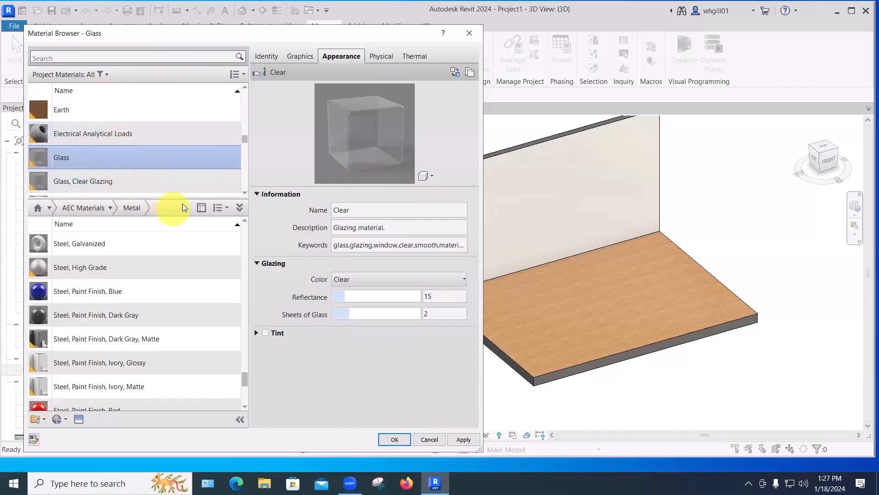
{"action": "scroll", "coordinate": [172, 168], "scroll_direction": "down", "scroll_amount": 1}
{"action": "scroll", "coordinate": [91, 126], "scroll_direction": "up", "scroll_amount": 1}
{"action": "scroll", "coordinate": [137, 160], "scroll_direction": "down", "scroll_amount": 1}
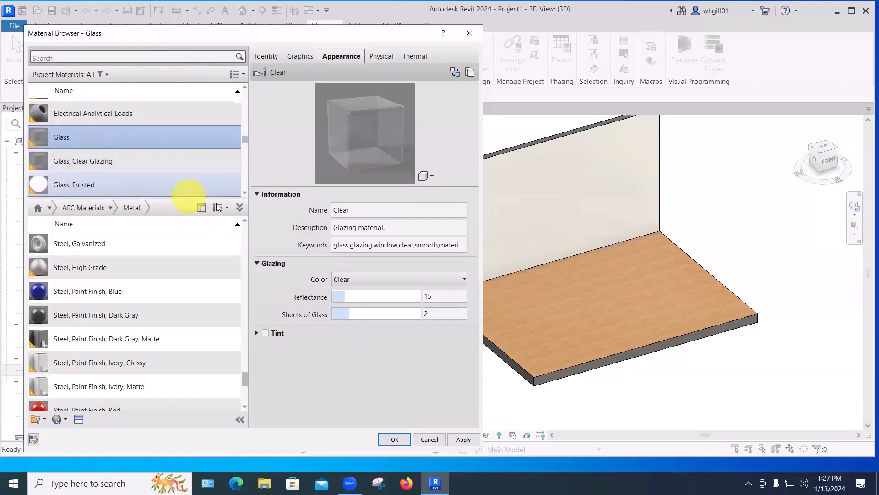
{"action": "left_click", "coordinate": [240, 209]}
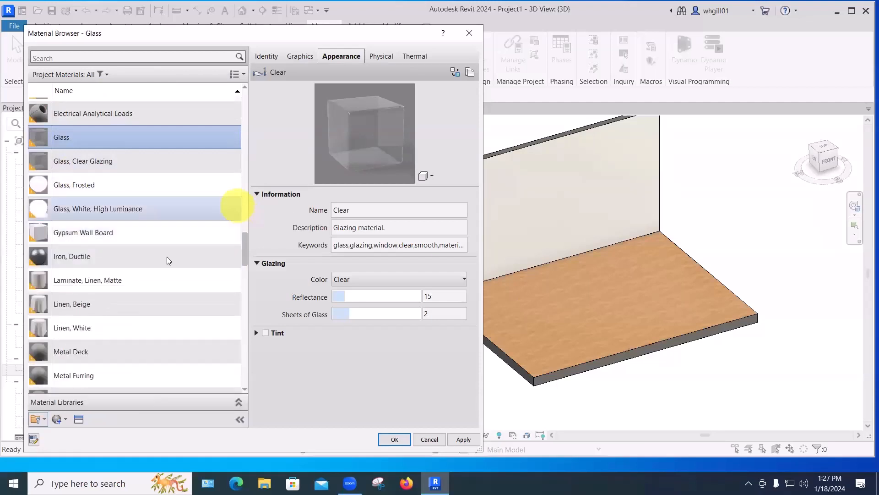
{"action": "left_click_drag", "start_coordinate": [245, 245], "coordinate": [249, 92]}
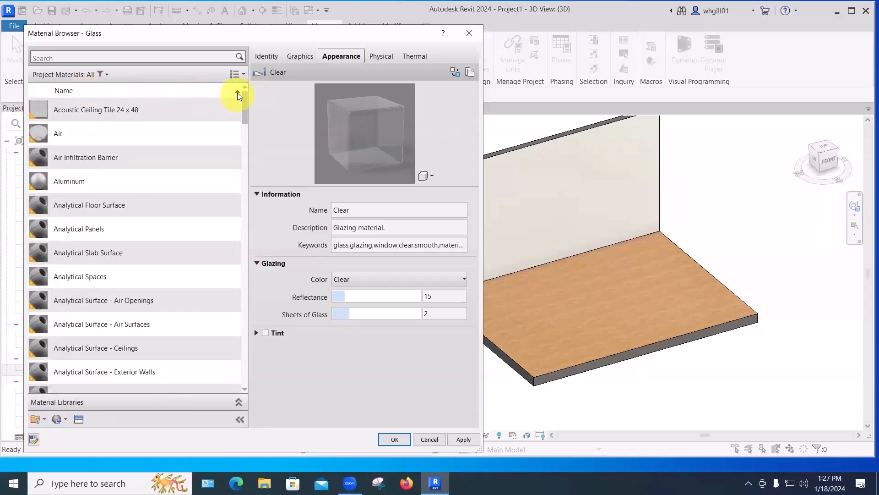
{"action": "left_click", "coordinate": [237, 92]}
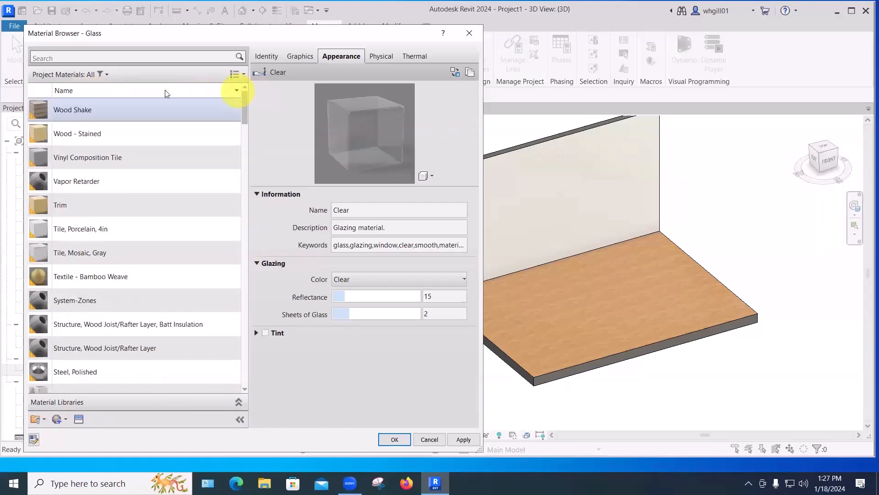
- Sort the project materials by name in ascending order
{"action": "left_click", "coordinate": [71, 92]}
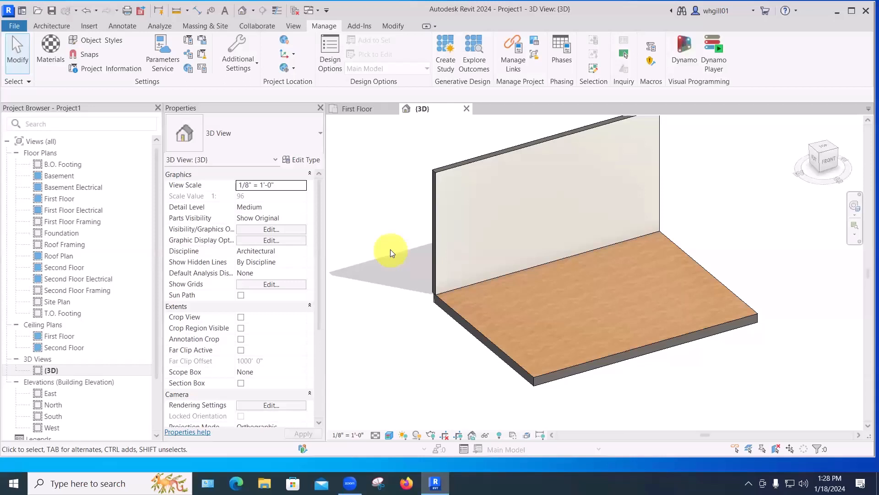
- Paint the floor's top surface and the wall's interior face with the Carpet (1) material
{"action": "left_click", "coordinate": [391, 26]}
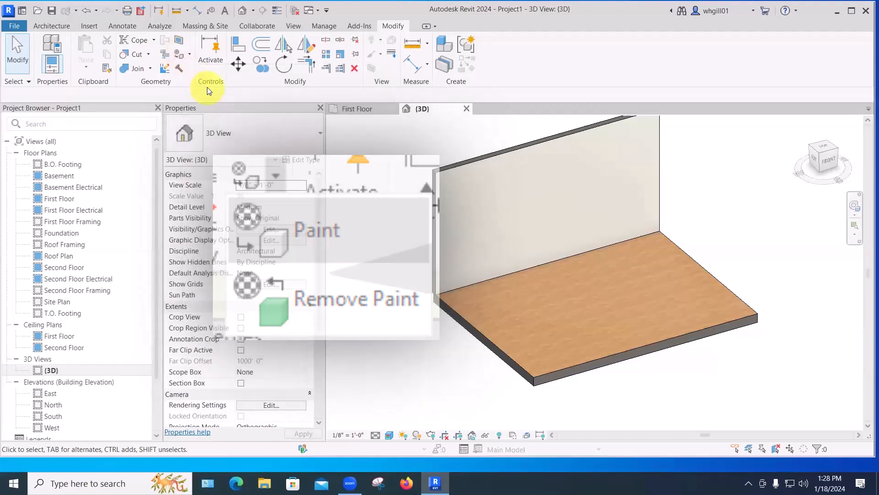
{"action": "left_click", "coordinate": [178, 54]}
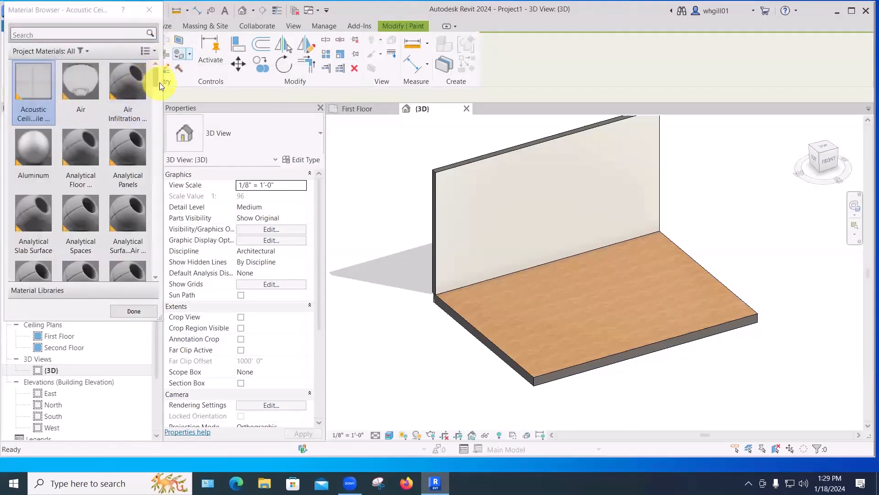
{"action": "left_click_drag", "start_coordinate": [157, 80], "coordinate": [153, 114]}
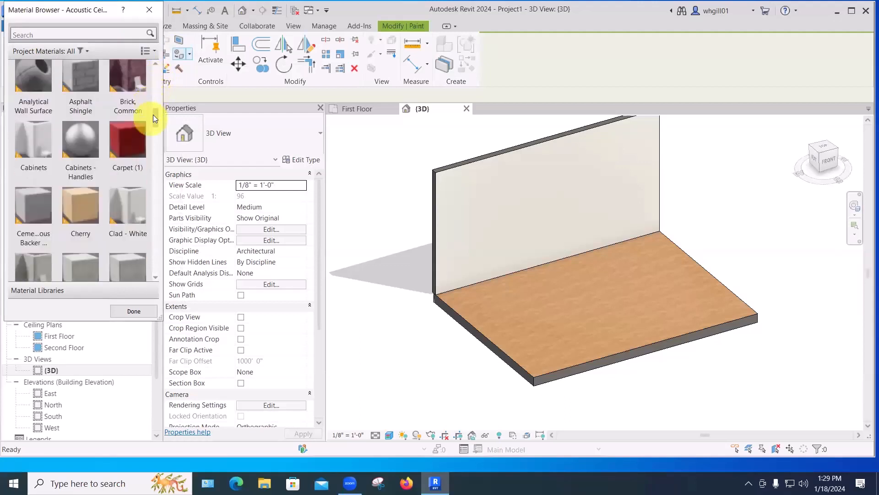
{"action": "left_click", "coordinate": [126, 142]}
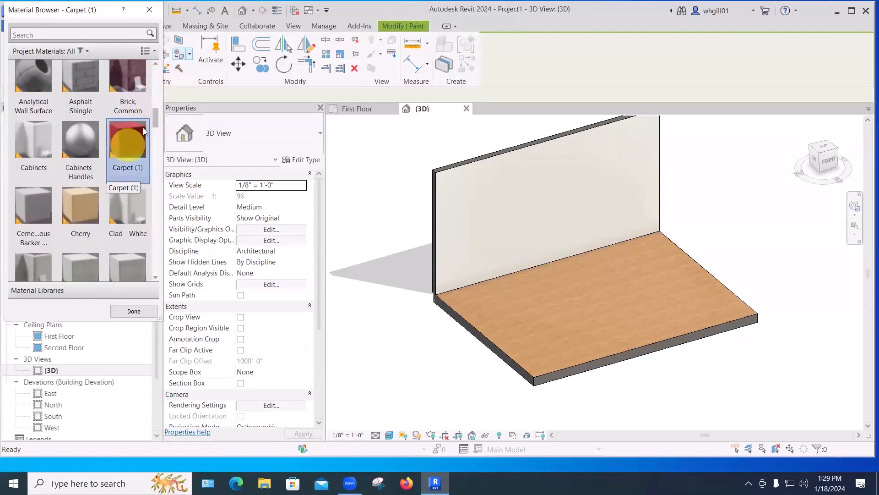
{"action": "left_click", "coordinate": [520, 310]}
{"action": "left_click", "coordinate": [508, 214]}
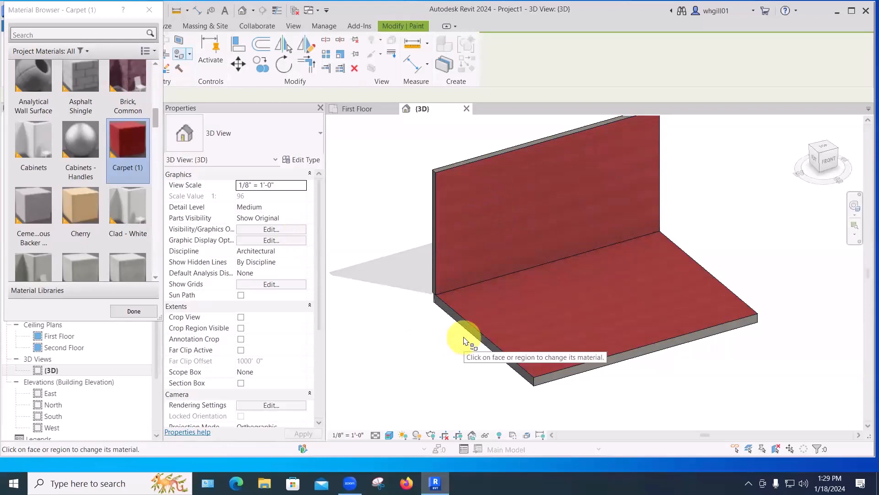
- Paint the floor's two exposed edge faces with Carpet (1) and finish the Paint command
{"action": "scroll", "coordinate": [456, 357], "scroll_direction": "up", "scroll_amount": 3}
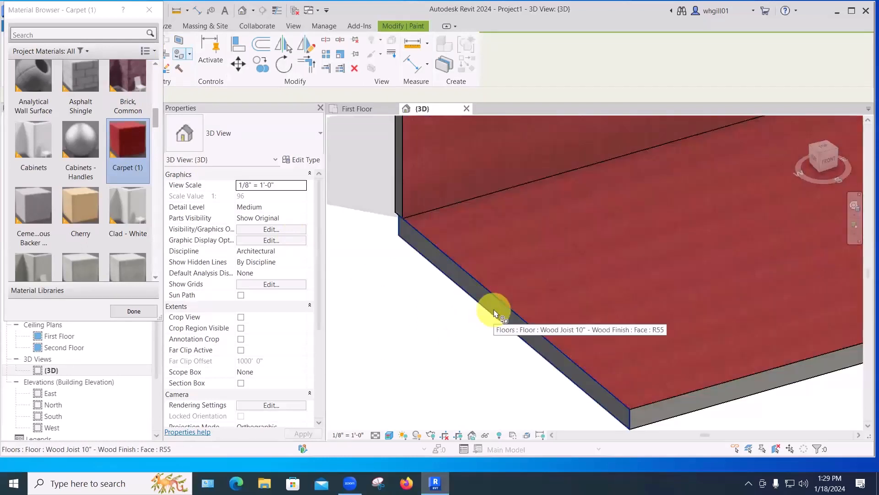
{"action": "left_click", "coordinate": [494, 313]}
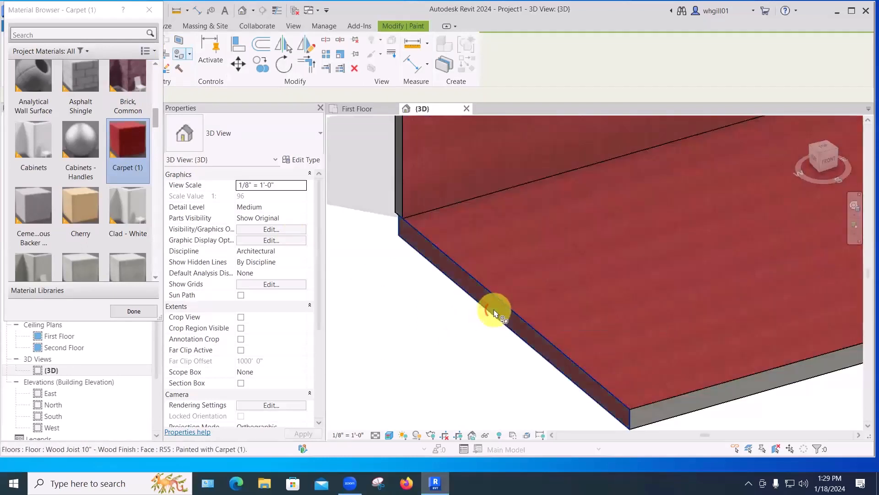
{"action": "left_click", "coordinate": [671, 415]}
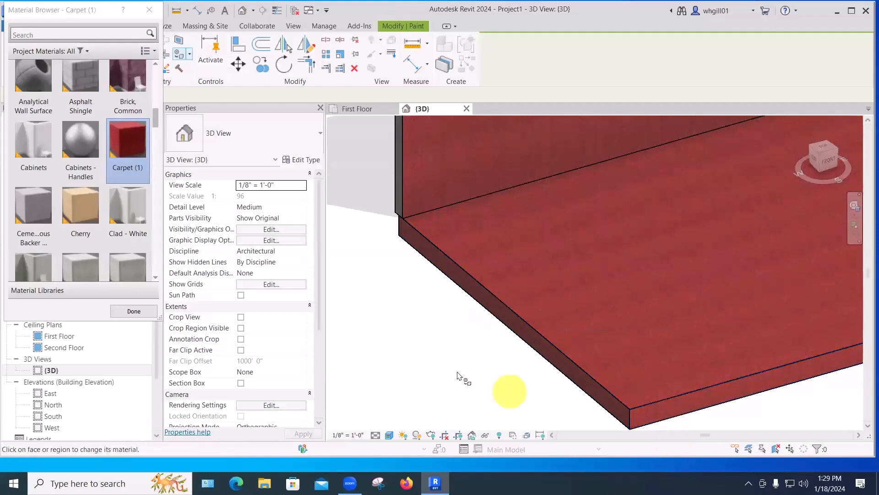
{"action": "scroll", "coordinate": [463, 378], "scroll_direction": "down", "scroll_amount": 3}
{"action": "middle_click_drag", "start_coordinate": [520, 392], "coordinate": [398, 326], "text": "shift"}
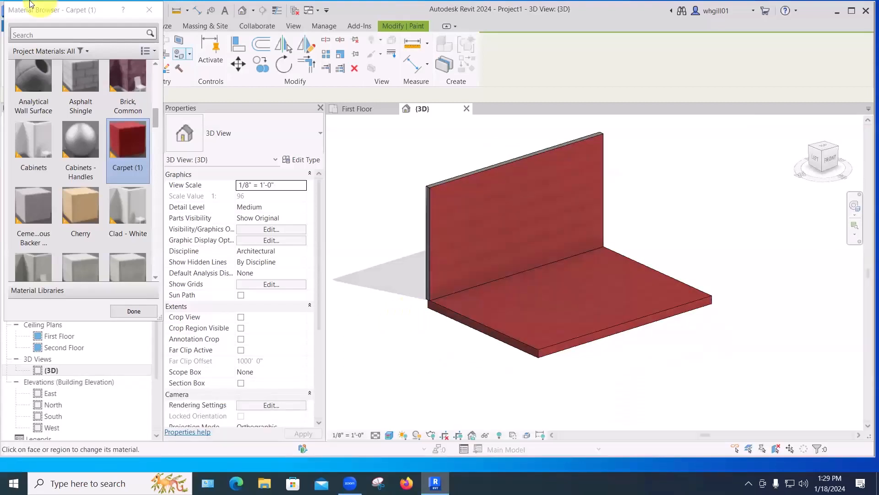
{"action": "scroll", "coordinate": [118, 255], "scroll_direction": "down", "scroll_amount": 1}
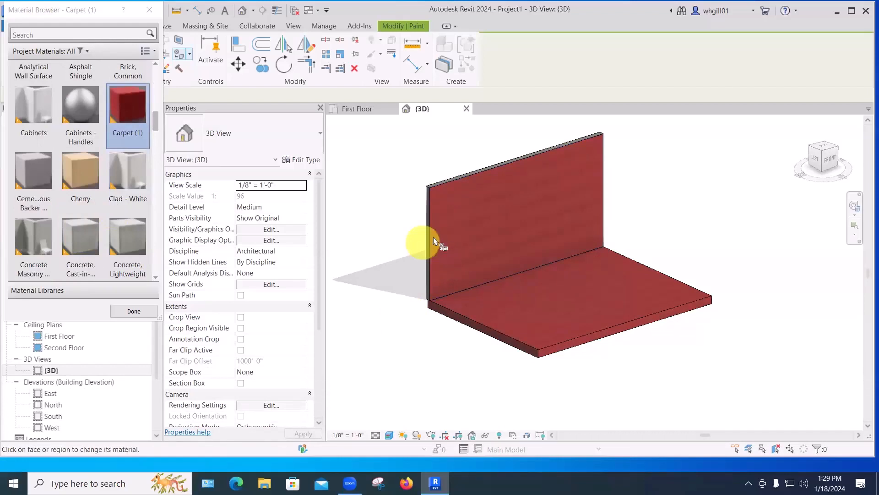
{"action": "left_click", "coordinate": [130, 312]}
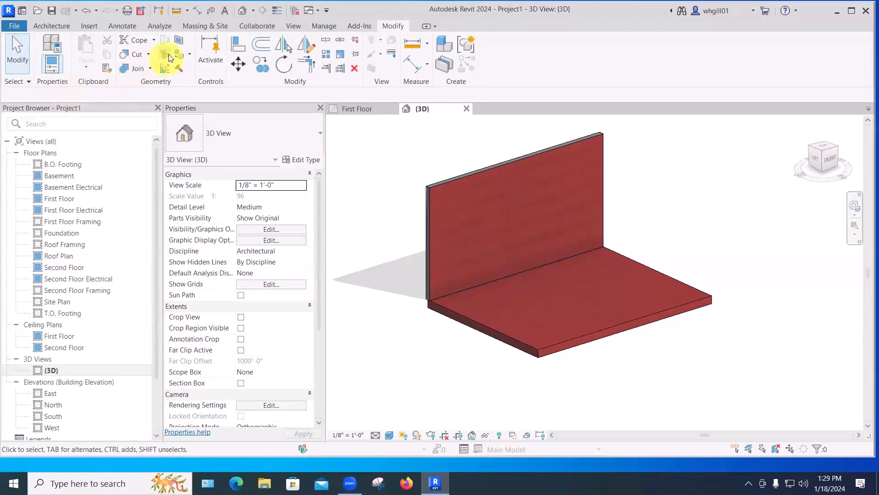
- Remove the paint from the wall's interior face and from the floor's edge face beside the wall's end
{"action": "left_click", "coordinate": [189, 54]}
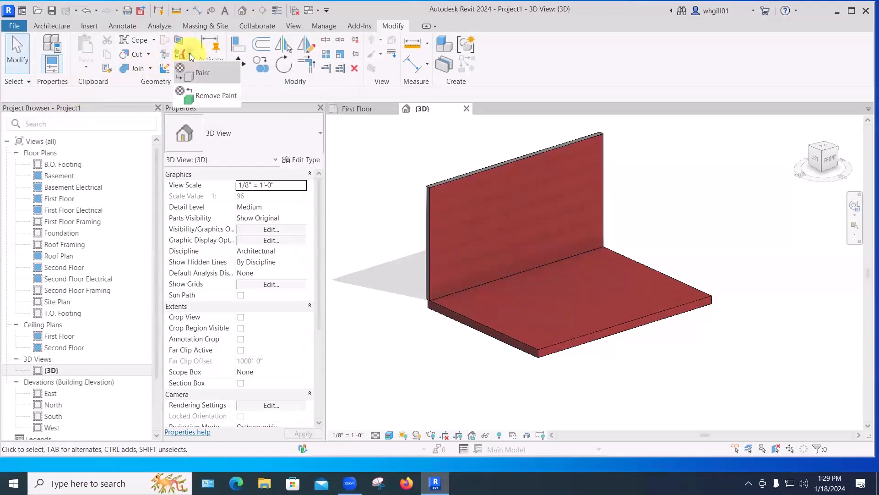
{"action": "left_click", "coordinate": [189, 96]}
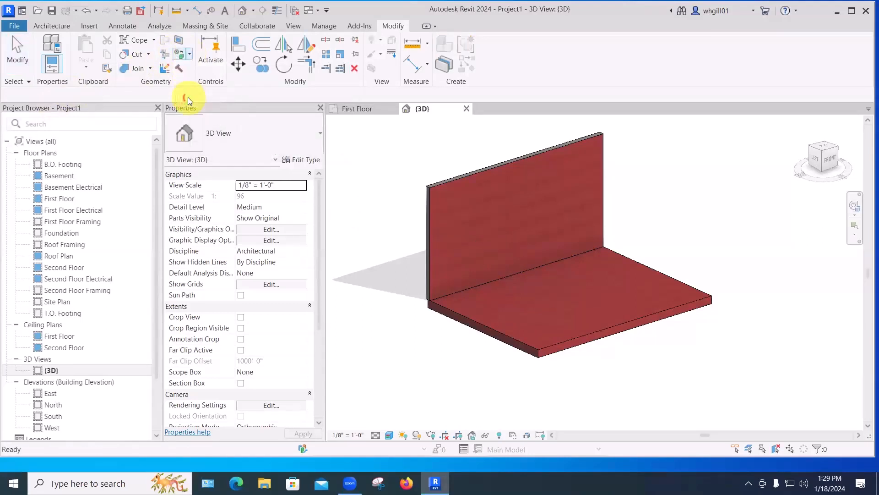
{"action": "left_click", "coordinate": [473, 246]}
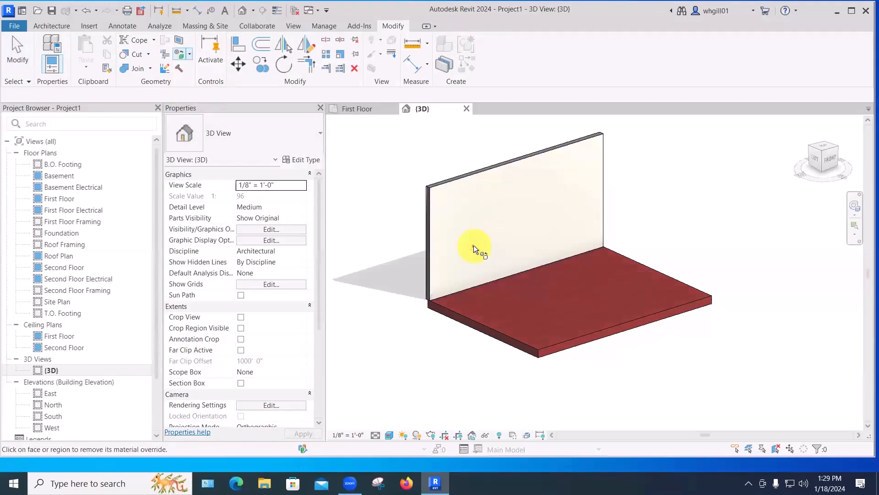
{"action": "scroll", "coordinate": [455, 354], "scroll_direction": "up", "scroll_amount": 4}
{"action": "left_click", "coordinate": [455, 353]}
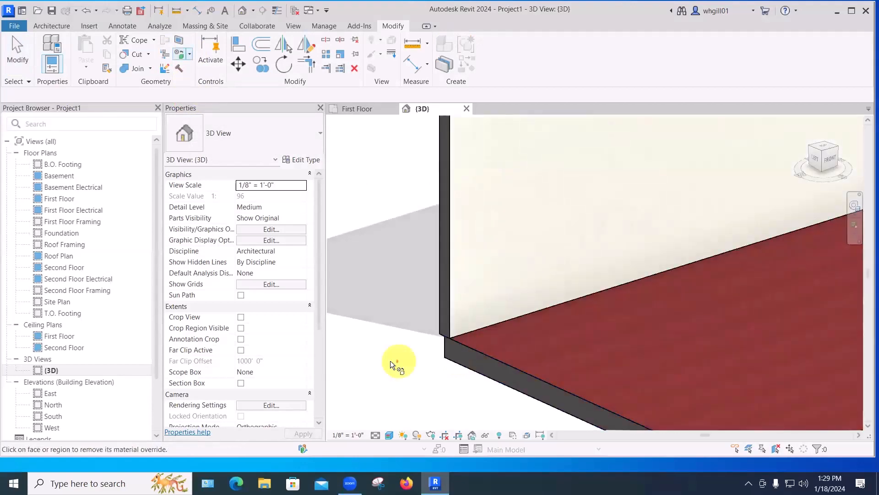
{"action": "scroll", "coordinate": [380, 374], "scroll_direction": "down", "scroll_amount": 4}
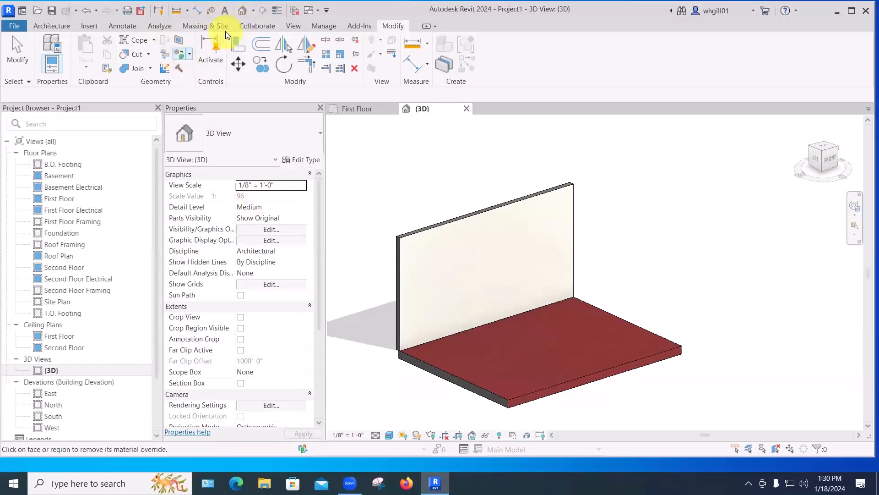
- Paint the floor's top surface with the Brick, Common material and finish the Paint command
{"action": "scroll", "coordinate": [523, 378], "scroll_direction": "up", "scroll_amount": 3}
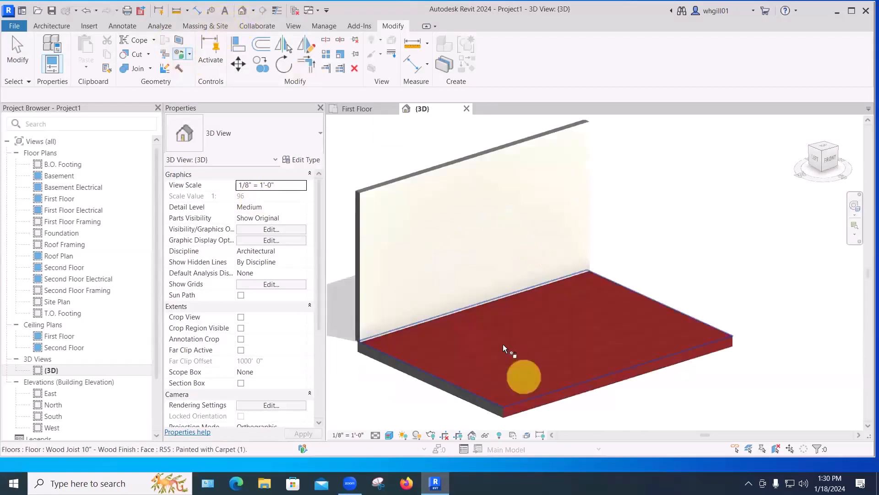
{"action": "left_click", "coordinate": [176, 55]}
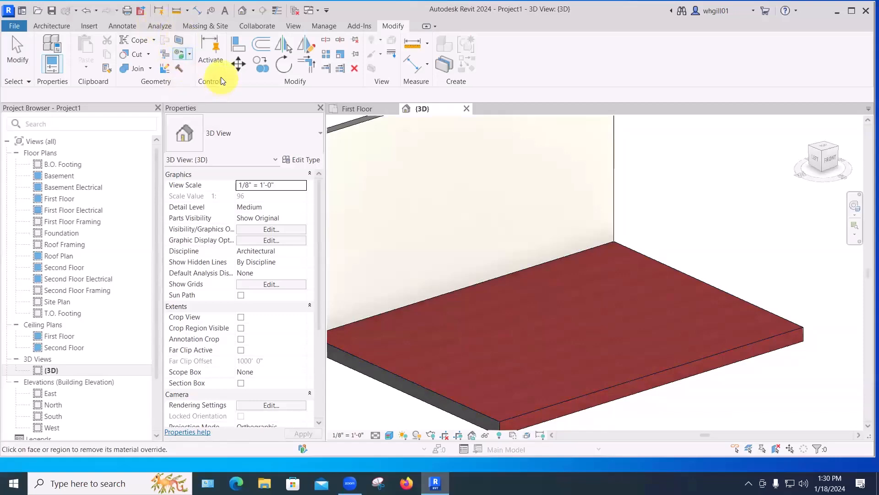
{"action": "key", "text": "p"}
{"action": "key", "text": "t"}
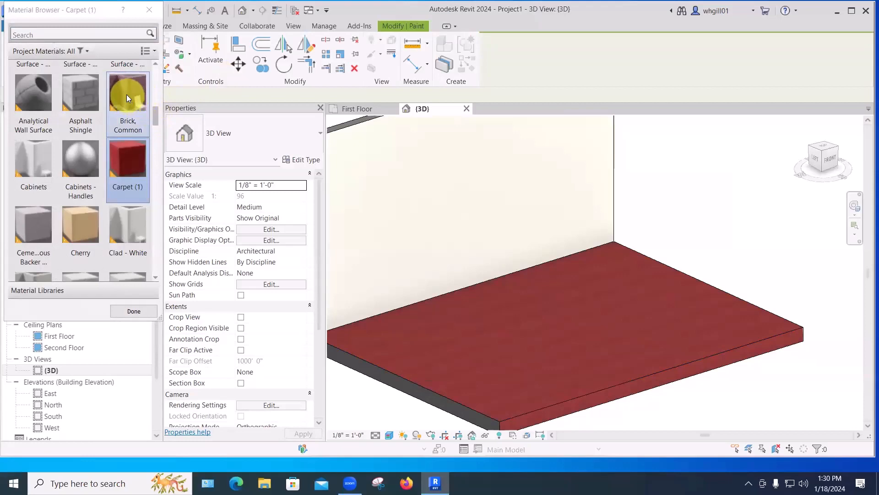
{"action": "left_click", "coordinate": [126, 95]}
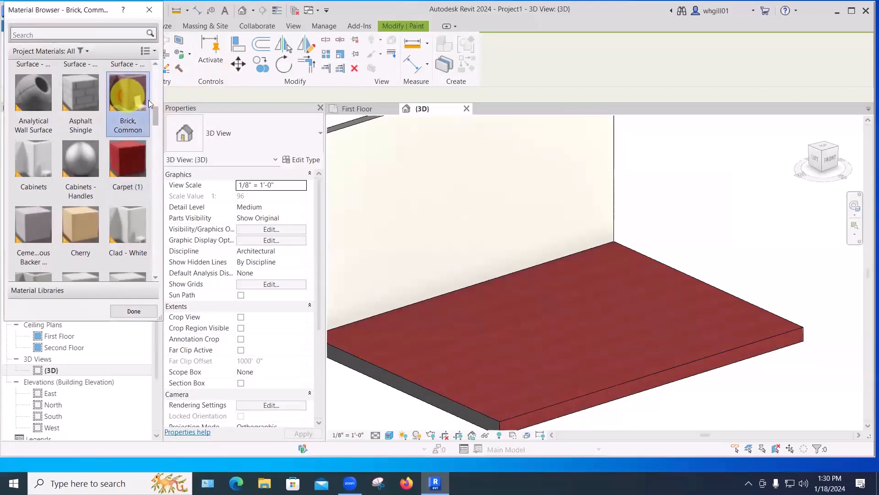
{"action": "left_click", "coordinate": [491, 337]}
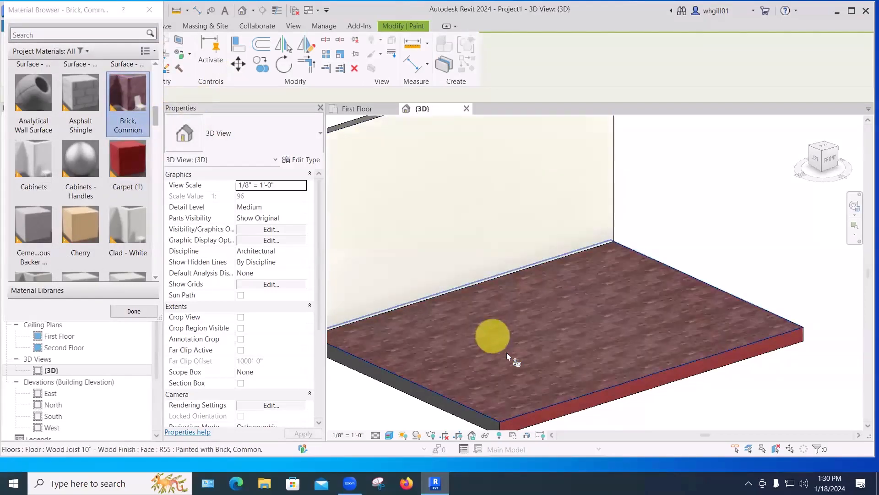
{"action": "scroll", "coordinate": [477, 308], "scroll_direction": "up", "scroll_amount": 2}
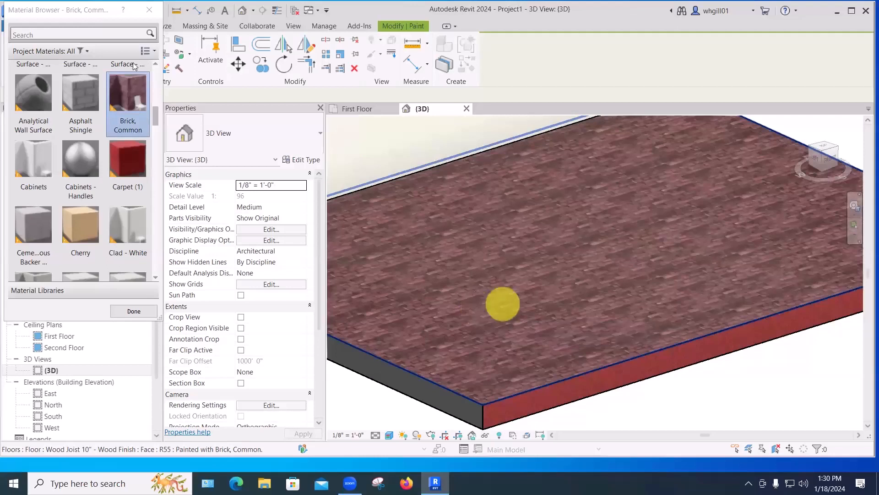
{"action": "scroll", "coordinate": [132, 64], "scroll_direction": "up", "scroll_amount": 1}
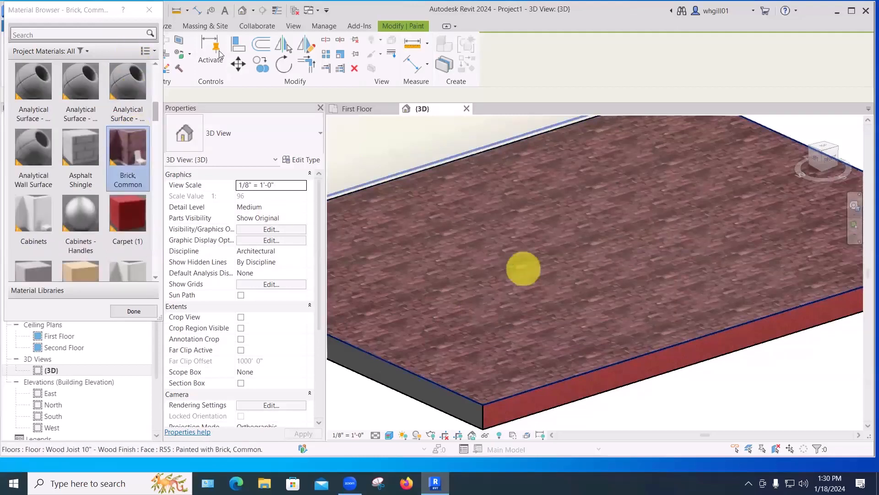
{"action": "left_click", "coordinate": [150, 8]}
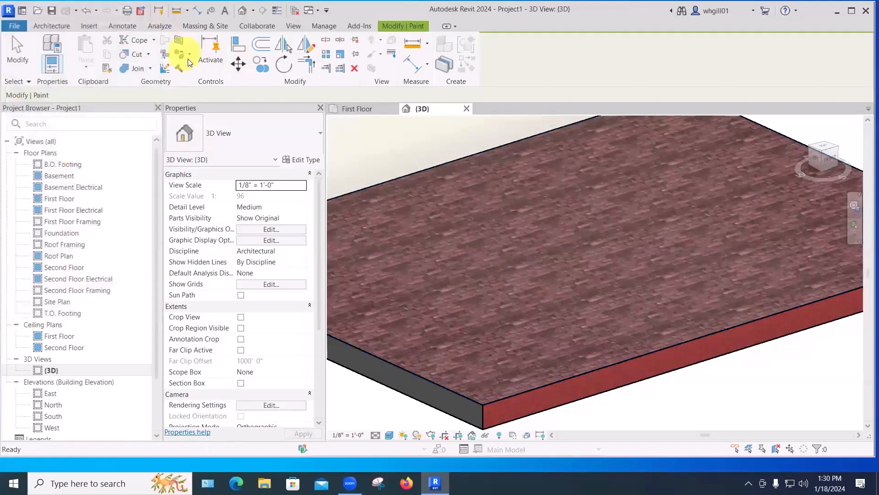
- Remove the carpet paint from the floor's front edge face
{"action": "left_click", "coordinate": [181, 56]}
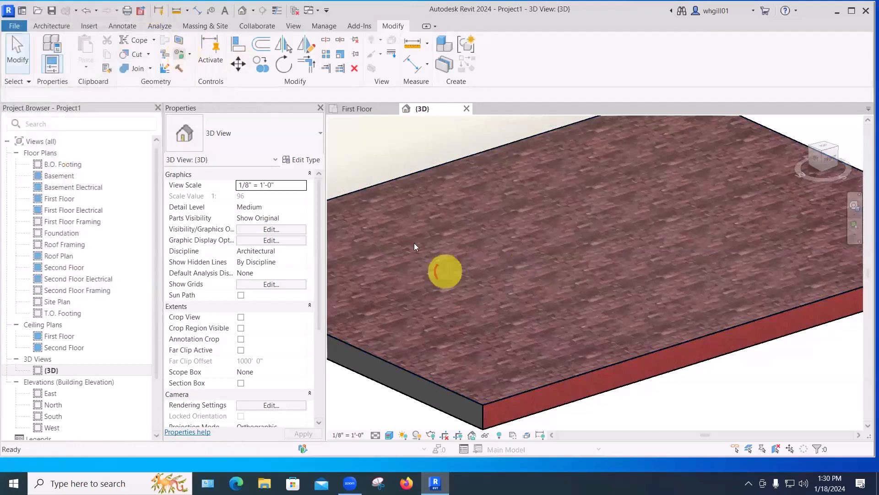
{"action": "left_click", "coordinate": [533, 399]}
{"action": "scroll", "coordinate": [604, 422], "scroll_direction": "down", "scroll_amount": 3}
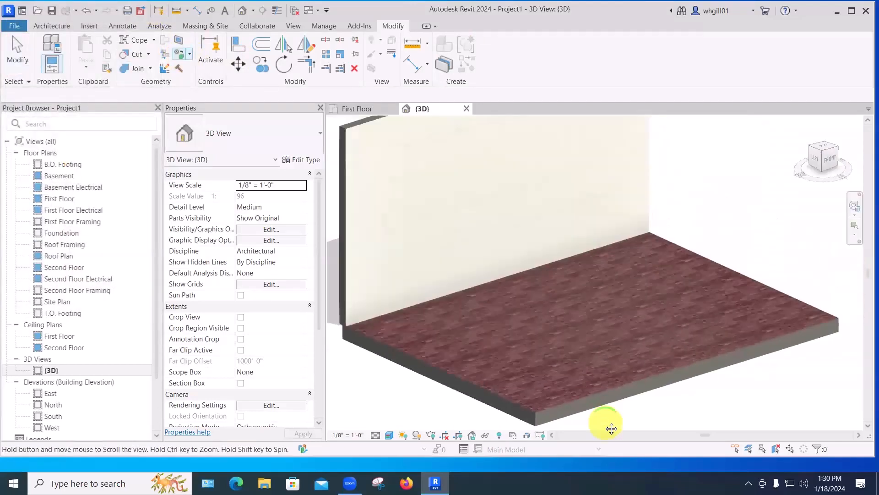
{"action": "middle_click_drag", "start_coordinate": [612, 428], "coordinate": [588, 414]}
{"action": "scroll", "coordinate": [588, 413], "scroll_direction": "down", "scroll_amount": 1}
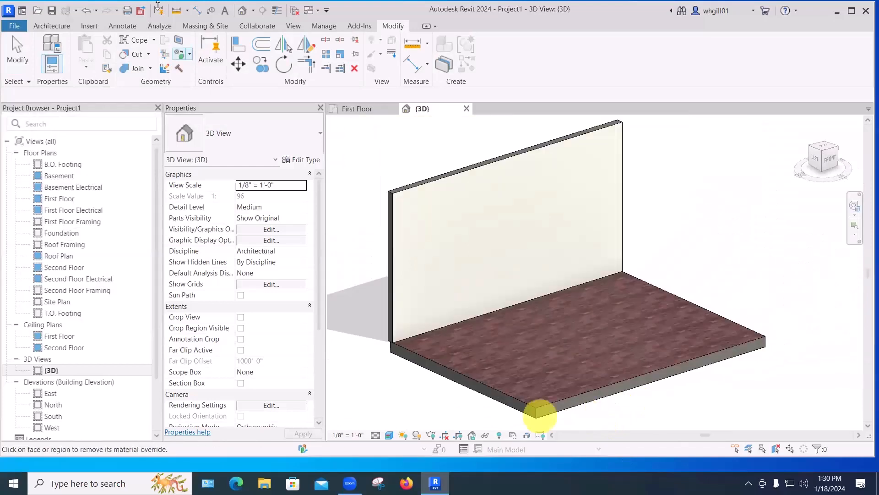
- Place a 30" Base Cabinet-Double Door & 2 Drawer component on the floor against the wall
{"action": "left_click", "coordinate": [60, 25]}
{"action": "left_click", "coordinate": [136, 67]}
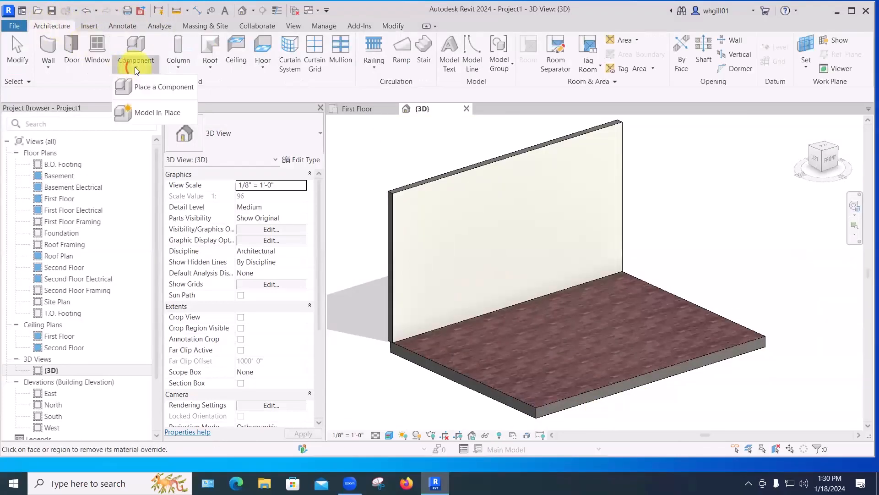
{"action": "left_click", "coordinate": [160, 96]}
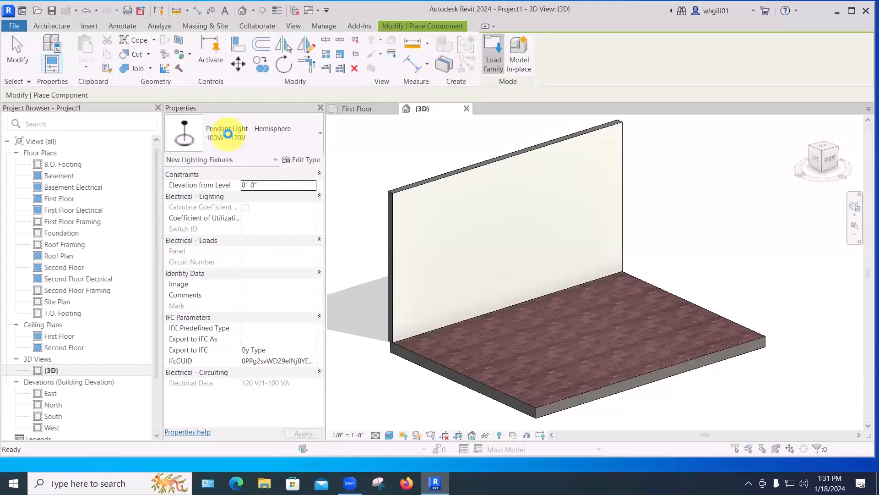
{"action": "left_click", "coordinate": [242, 132]}
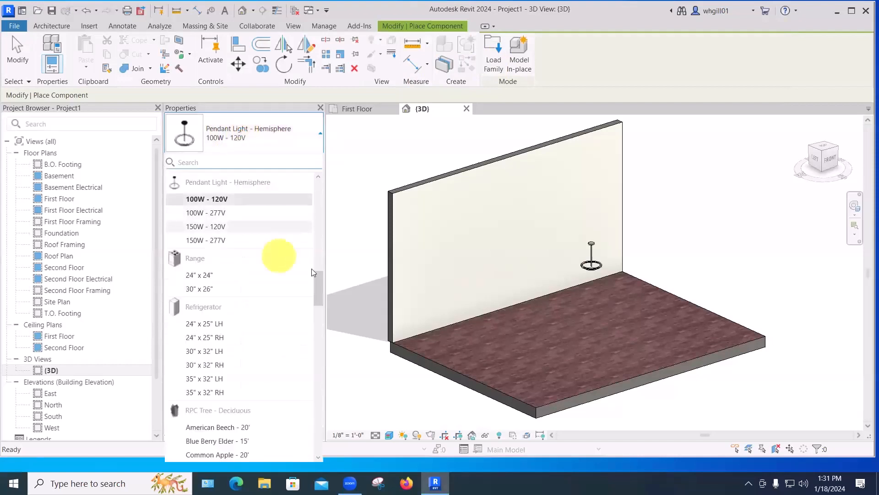
{"action": "scroll", "coordinate": [318, 280], "scroll_direction": "down", "scroll_amount": 1}
{"action": "left_click_drag", "start_coordinate": [318, 274], "coordinate": [323, 177]}
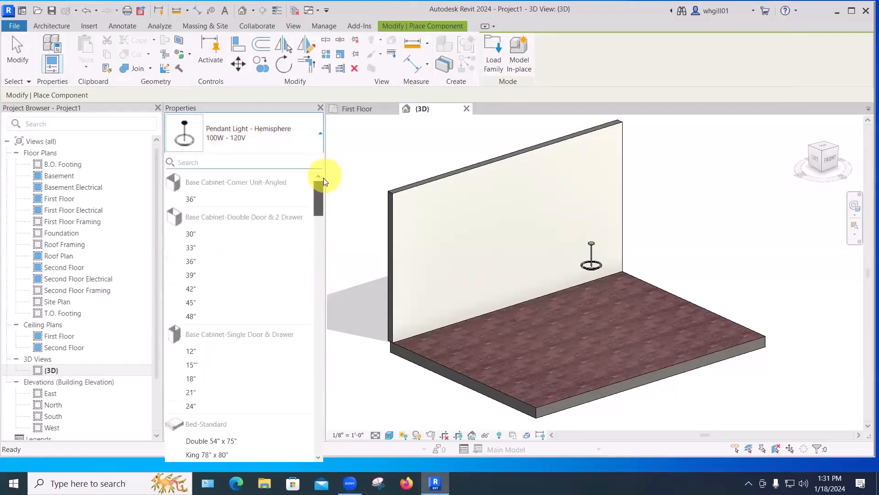
{"action": "left_click", "coordinate": [190, 233]}
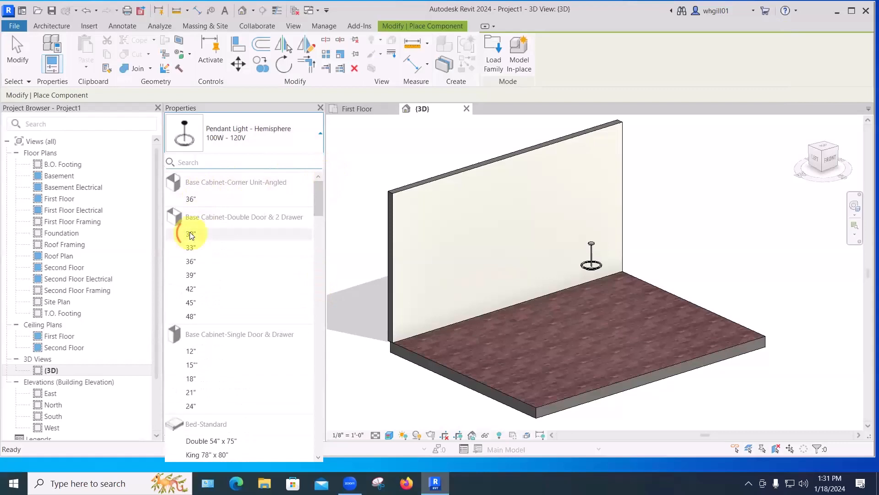
{"action": "left_click", "coordinate": [499, 314]}
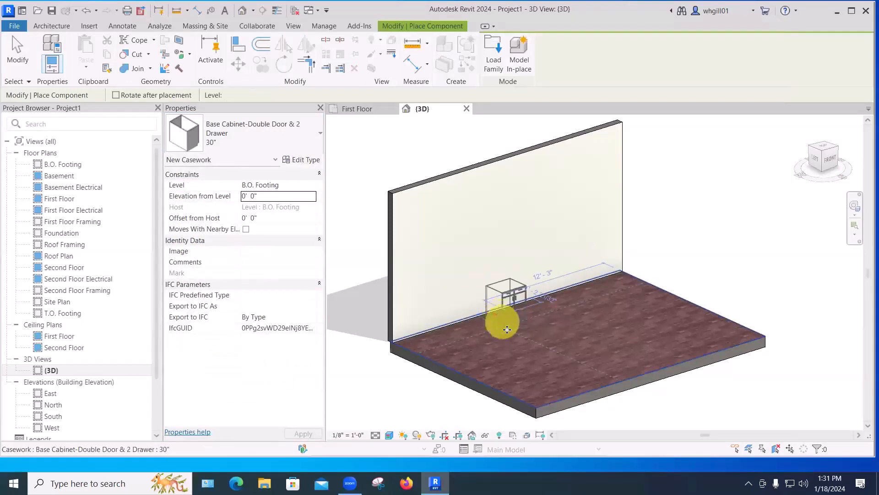
{"action": "key", "text": "Escape"}
{"action": "key", "text": "Escape"}
{"action": "scroll", "coordinate": [497, 294], "scroll_direction": "up", "scroll_amount": 3}
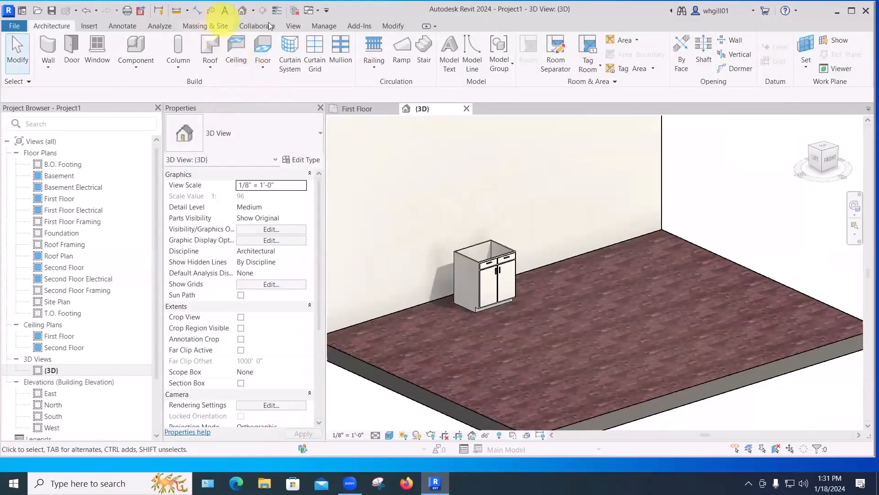
- Try painting the wall behind the base cabinet with the Carpet (1) material, and undo that paint
{"action": "key", "text": "p"}
{"action": "key", "text": "t"}
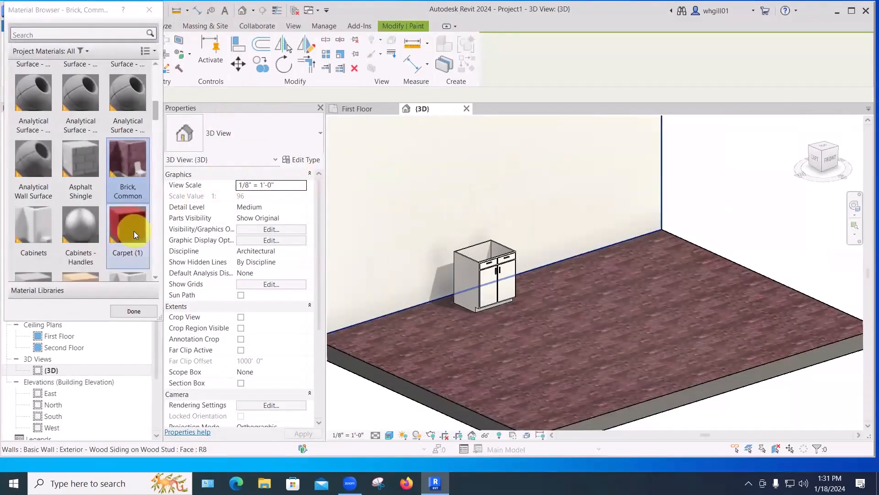
{"action": "left_click", "coordinate": [126, 223]}
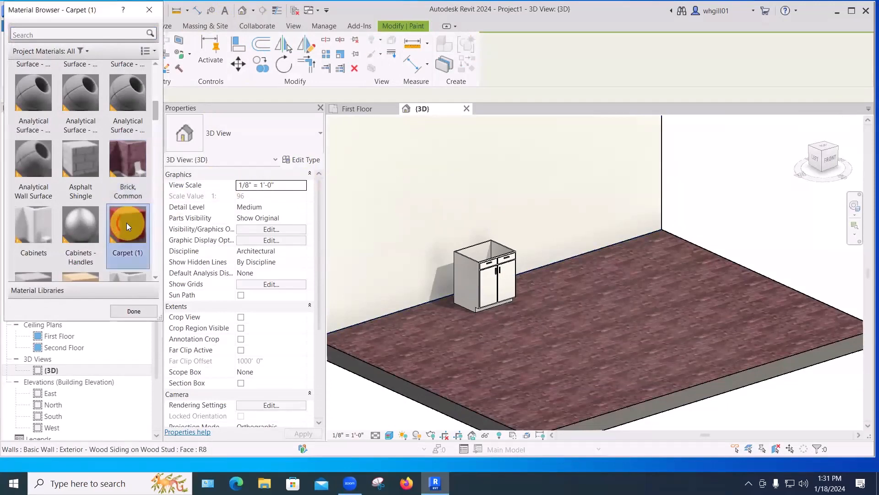
{"action": "scroll", "coordinate": [492, 297], "scroll_direction": "up", "scroll_amount": 3}
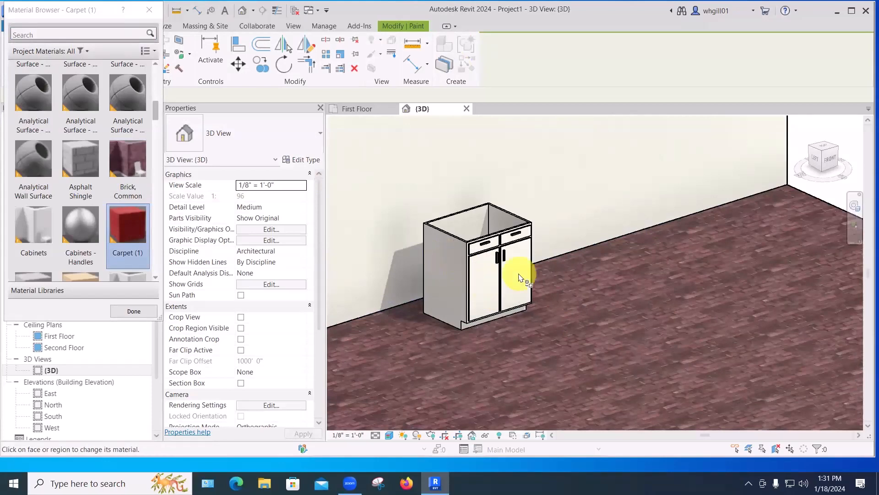
{"action": "left_click", "coordinate": [559, 205]}
{"action": "key", "text": "ctrl+z"}
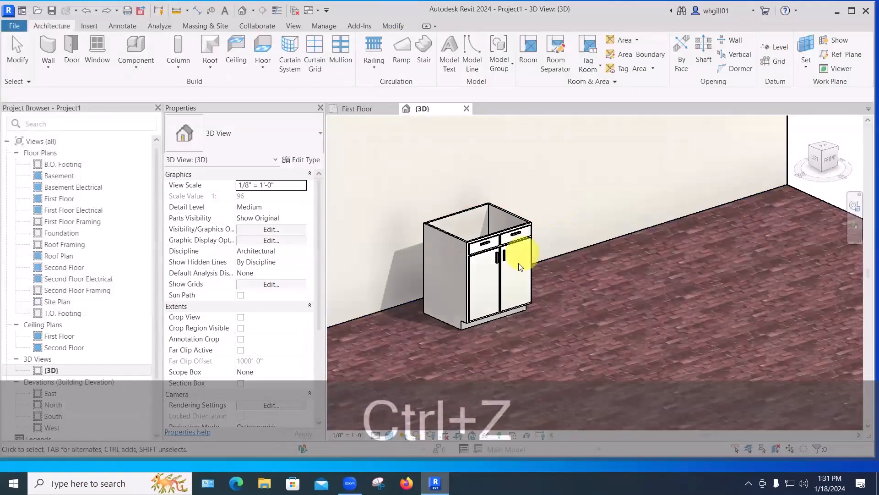
- Open the family of the base cabinet standing against the wall for editing
{"action": "scroll", "coordinate": [521, 297], "scroll_direction": "down", "scroll_amount": 4}
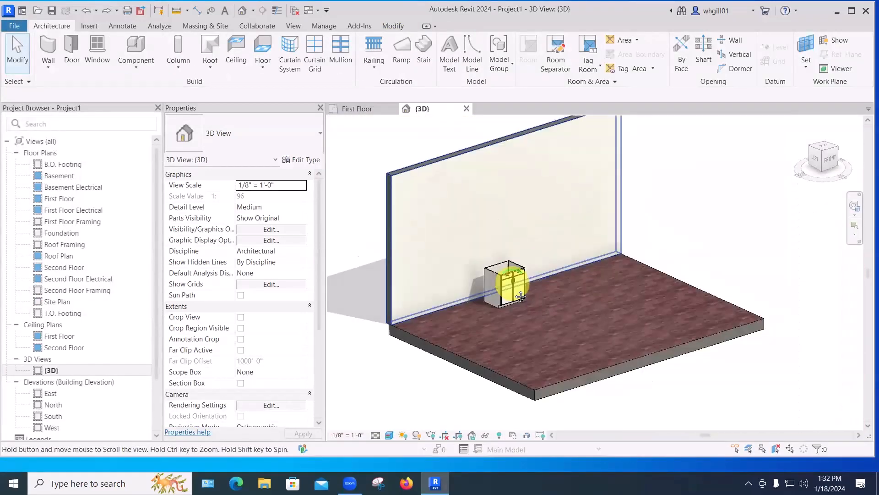
{"action": "middle_click_drag", "start_coordinate": [520, 297], "coordinate": [519, 321]}
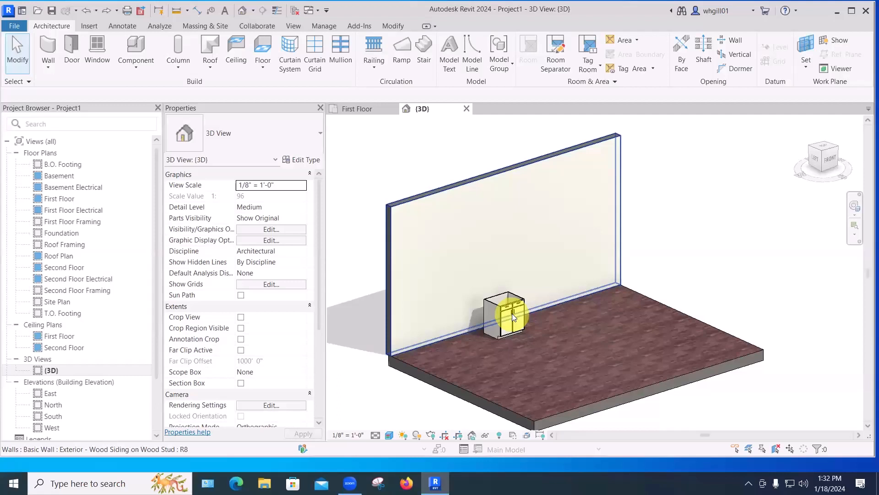
{"action": "key", "text": "Escape"}
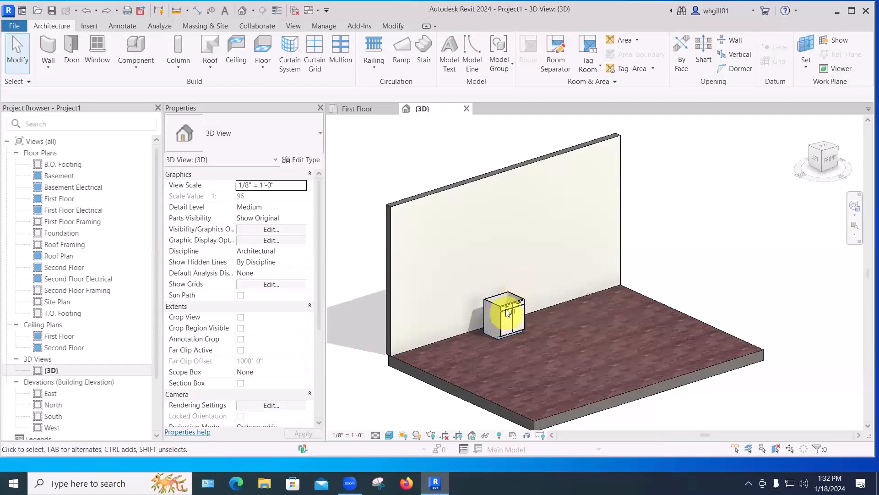
{"action": "left_click", "coordinate": [507, 313]}
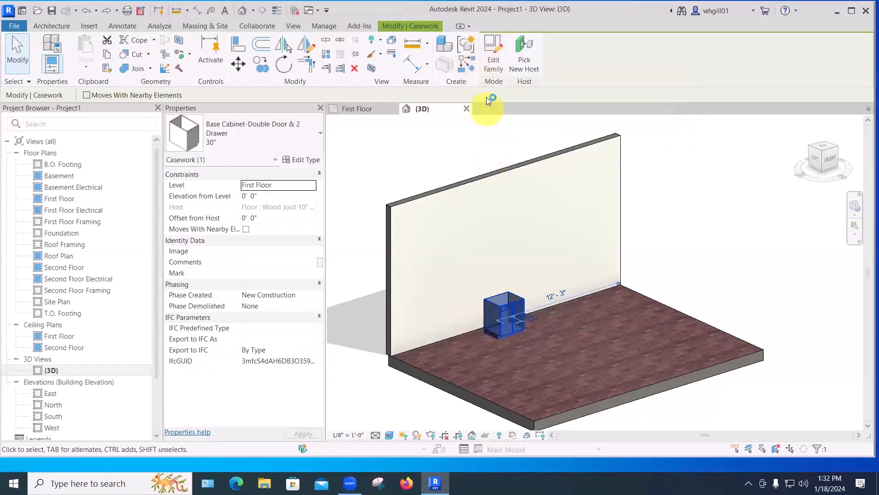
{"action": "left_click", "coordinate": [493, 65]}
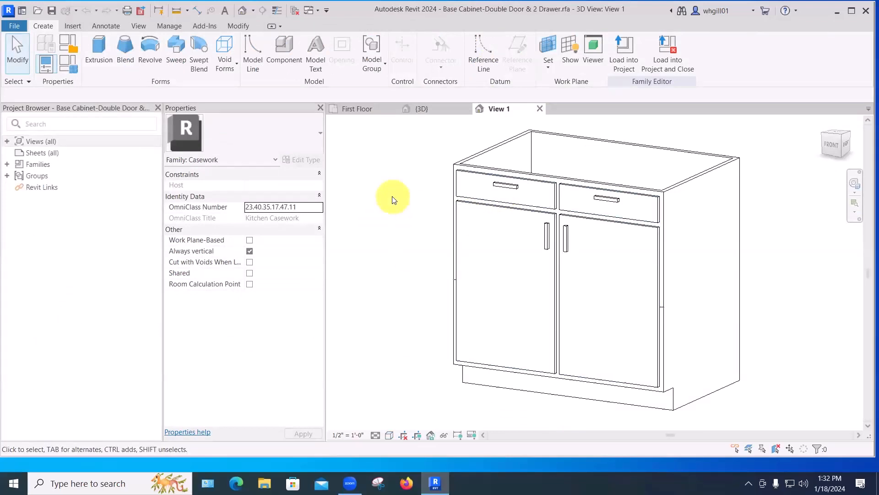
- Paint the cabinet family's door and drawer fronts with the Earth material
{"action": "key", "text": "p"}
{"action": "key", "text": "t"}
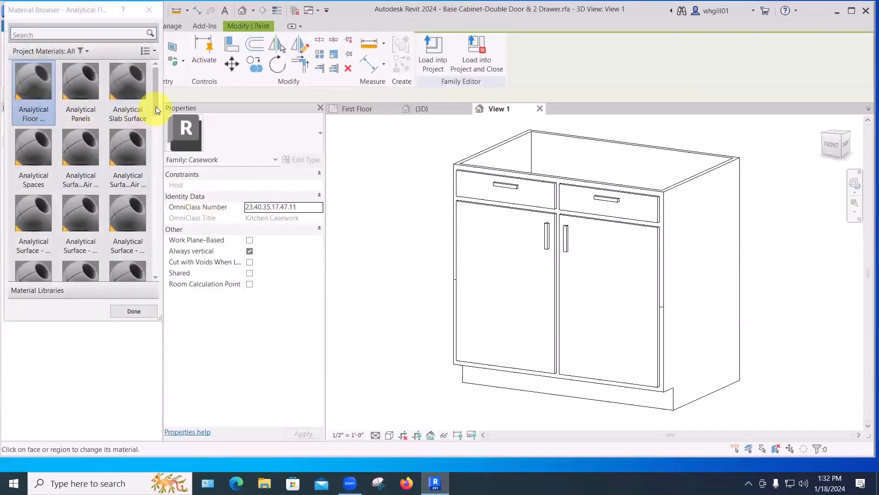
{"action": "left_click_drag", "start_coordinate": [155, 107], "coordinate": [155, 197]}
{"action": "left_click", "coordinate": [118, 216]}
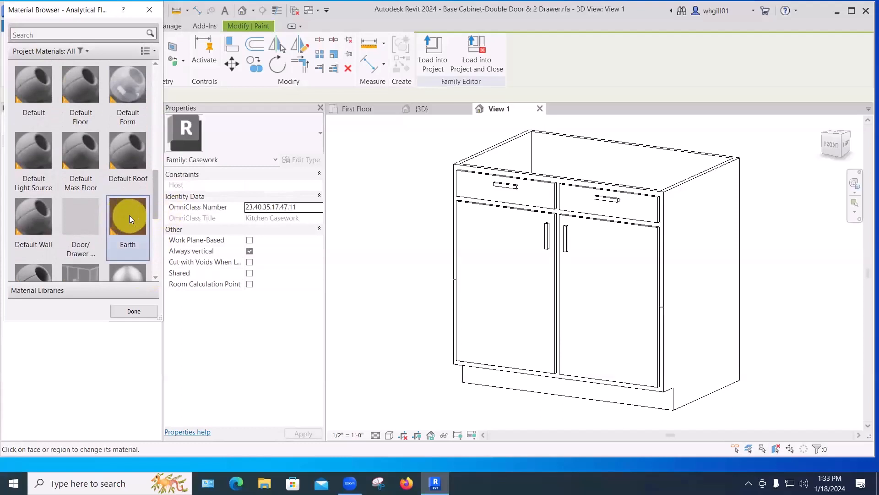
{"action": "left_click", "coordinate": [505, 293]}
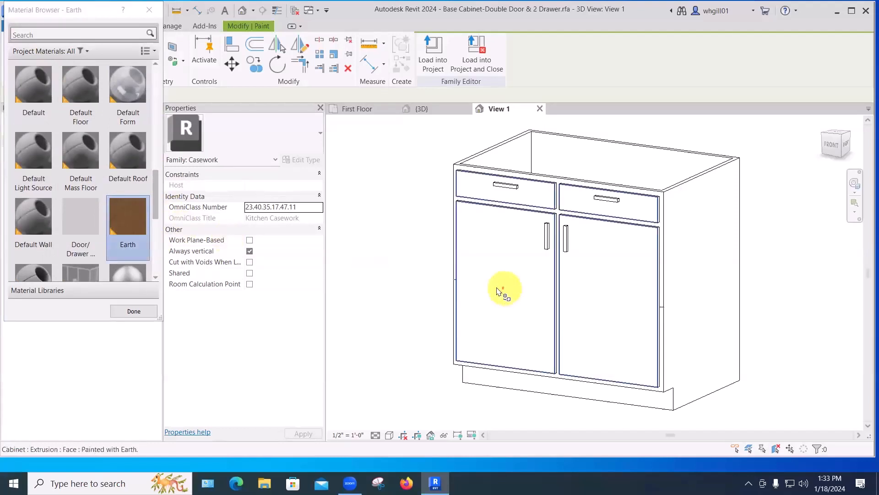
- Set the family view's visual style to Textures and finish the Paint command
{"action": "left_click", "coordinate": [389, 435]}
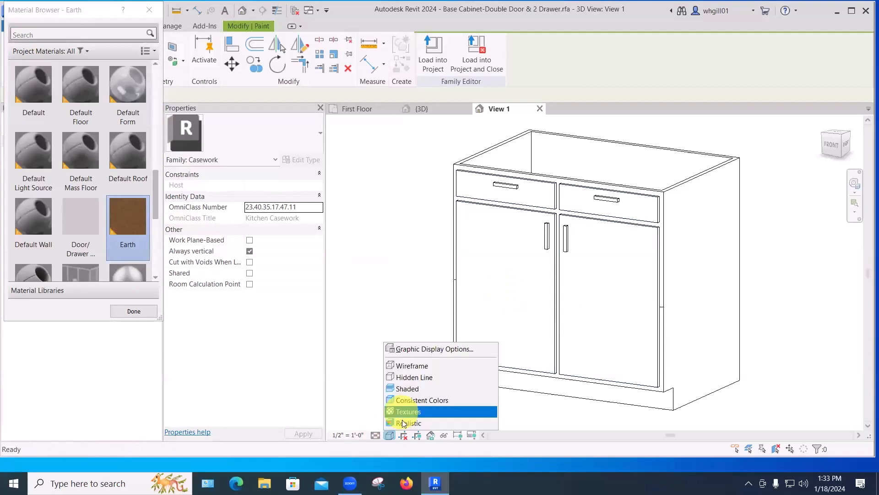
{"action": "left_click", "coordinate": [401, 411]}
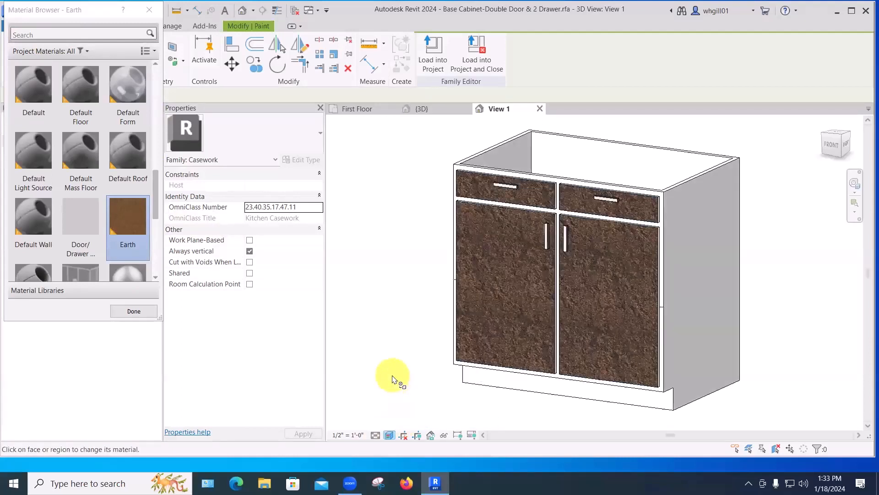
{"action": "key", "text": "Escape"}
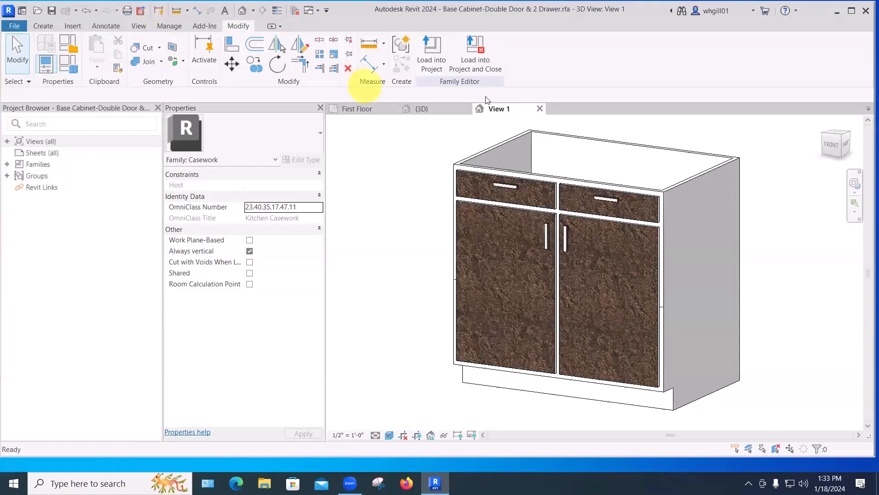
- Load the cabinet family into the project and close it without saving, overwriting the existing version and its parameter values
{"action": "left_click", "coordinate": [473, 61]}
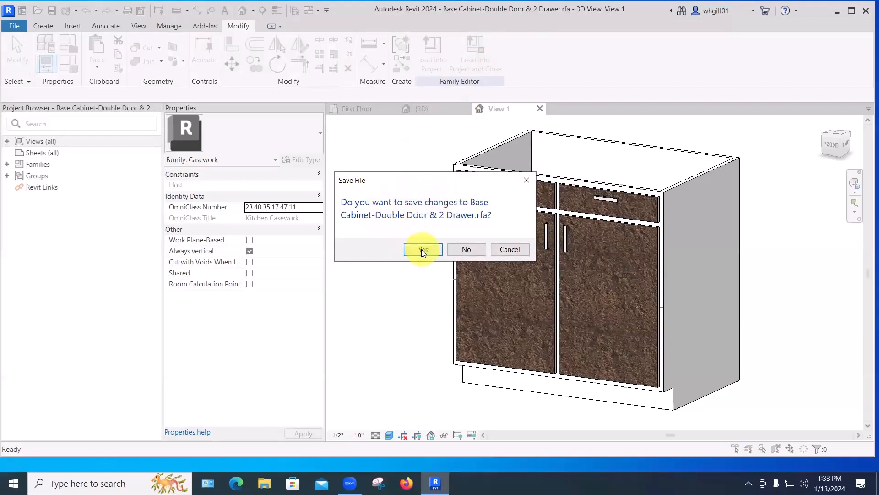
{"action": "left_click", "coordinate": [464, 248]}
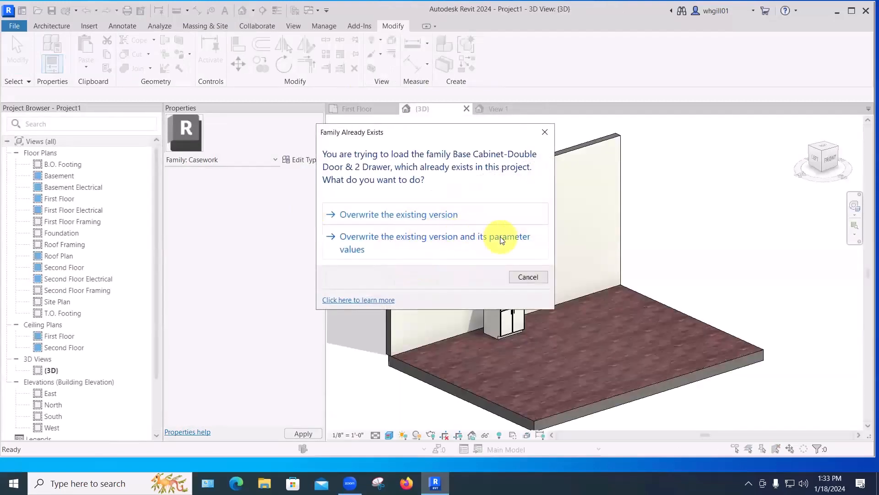
{"action": "left_click", "coordinate": [387, 237]}
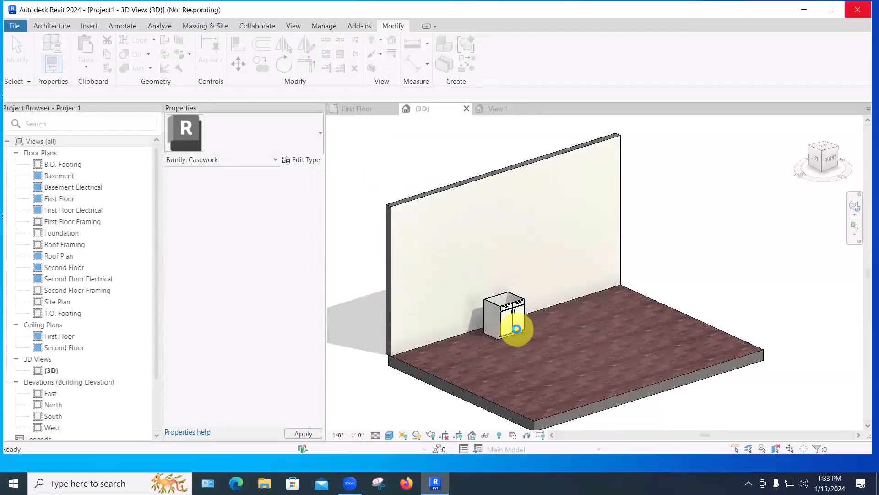
{"action": "scroll", "coordinate": [520, 323], "scroll_direction": "up", "scroll_amount": 5}
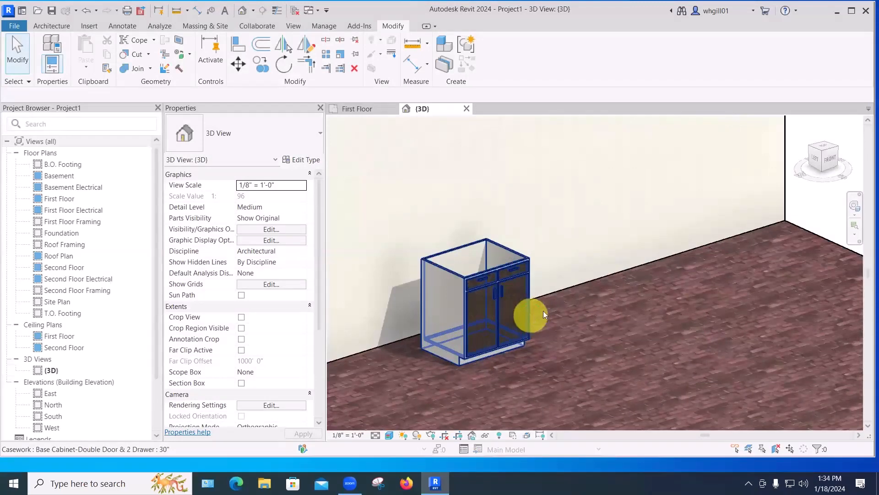
{"action": "scroll", "coordinate": [543, 310], "scroll_direction": "down", "scroll_amount": 4}
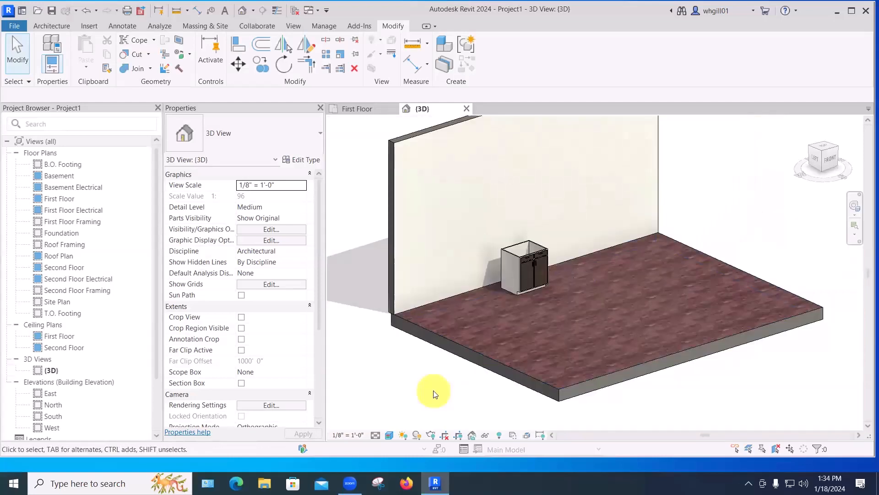
- Start an in-place model component in the Casework category with the name Casework 1
{"action": "left_click", "coordinate": [58, 25]}
{"action": "left_click", "coordinate": [131, 67]}
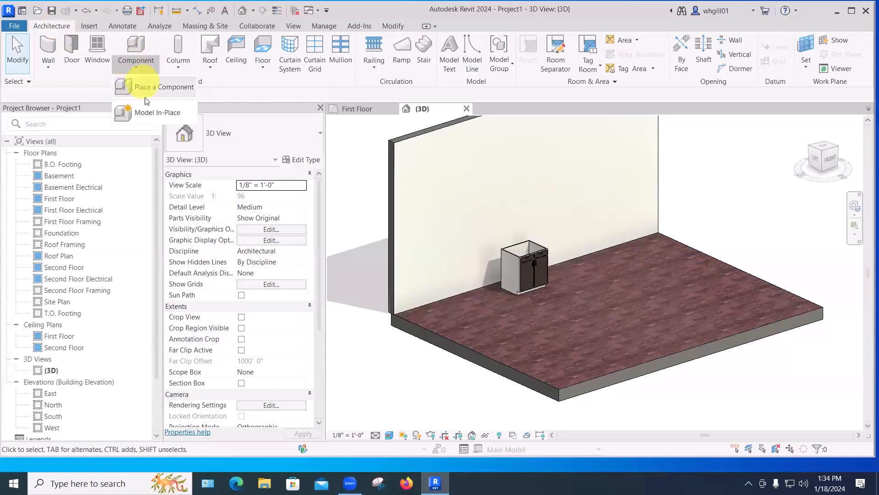
{"action": "left_click", "coordinate": [148, 110]}
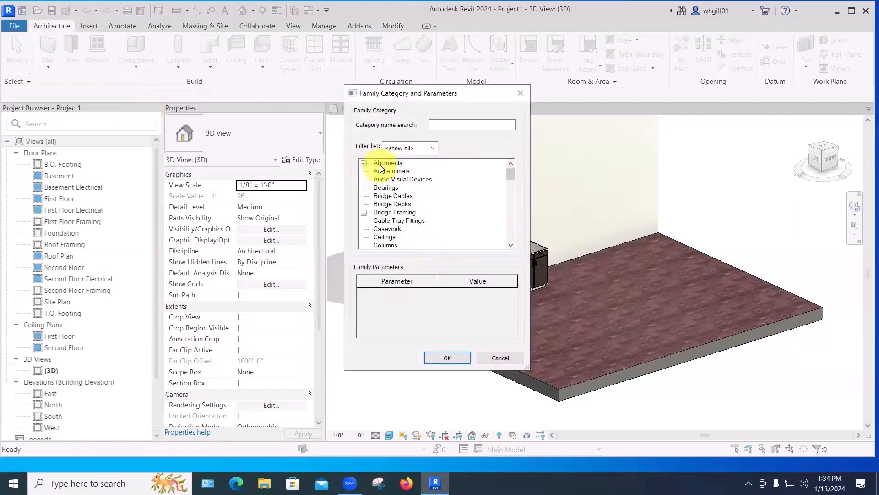
{"action": "left_click", "coordinate": [387, 229]}
{"action": "left_click", "coordinate": [447, 357]}
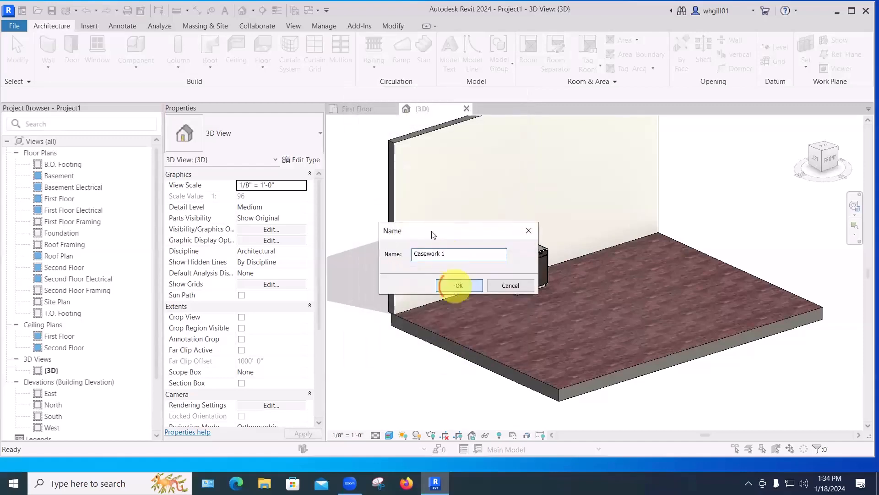
{"action": "left_click", "coordinate": [455, 285]}
- Extrude a rectangle sketched on the floor in front of the cabinet wall to a depth of 4' 0" and finish the in-place model
{"action": "left_click", "coordinate": [102, 47]}
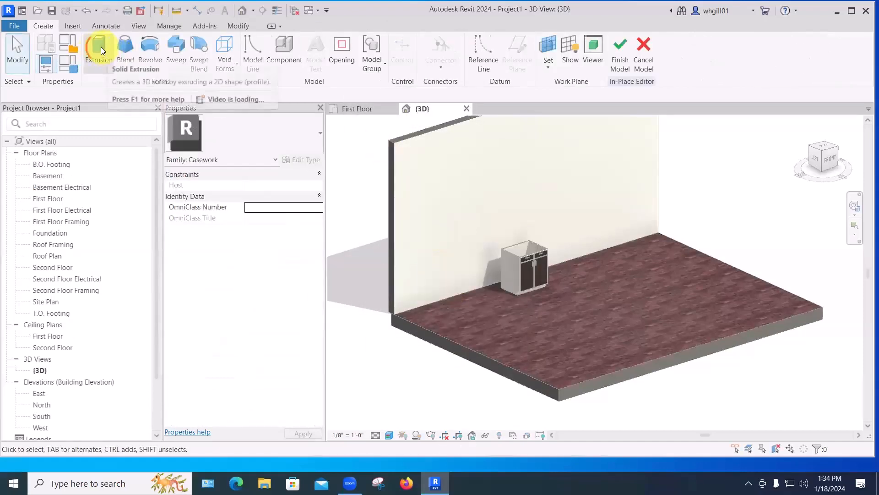
{"action": "left_click", "coordinate": [461, 43]}
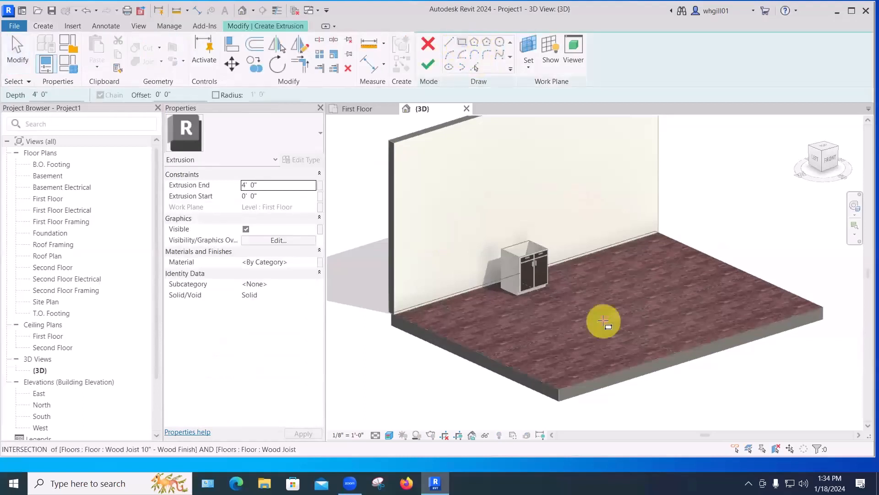
{"action": "left_click", "coordinate": [601, 320]}
{"action": "left_click", "coordinate": [632, 282]}
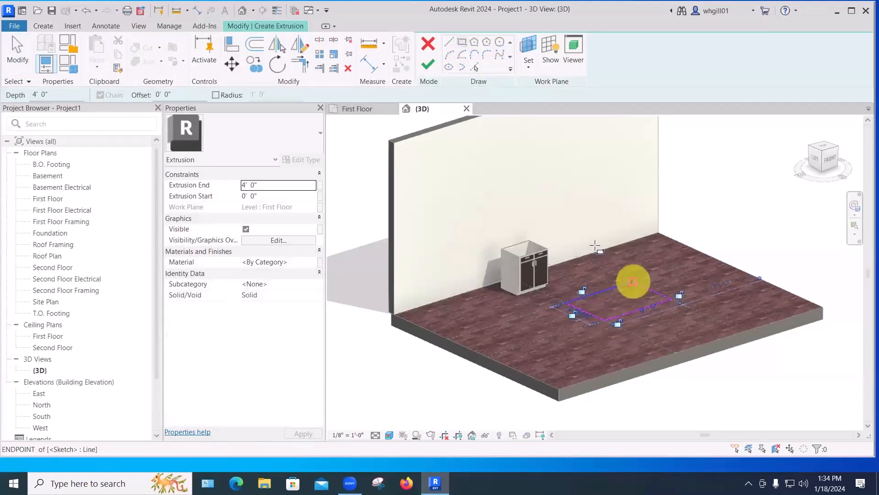
{"action": "left_click", "coordinate": [428, 64]}
{"action": "left_click", "coordinate": [694, 405]}
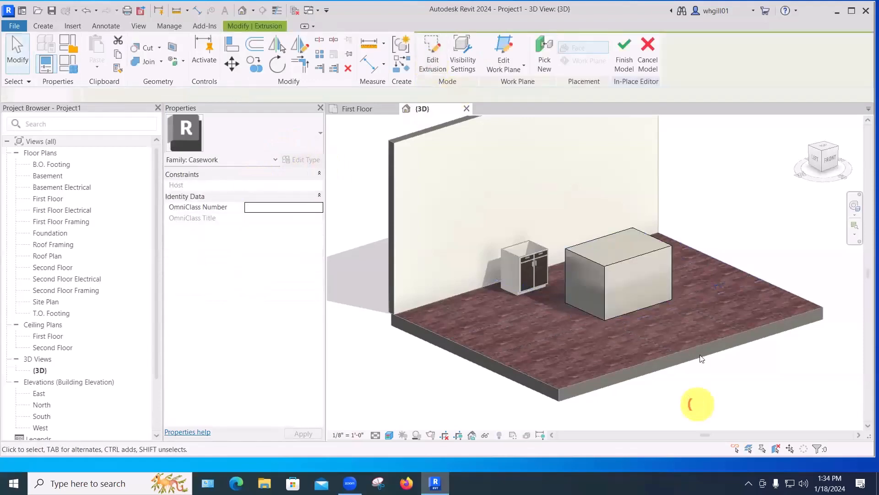
{"action": "left_click", "coordinate": [423, 71]}
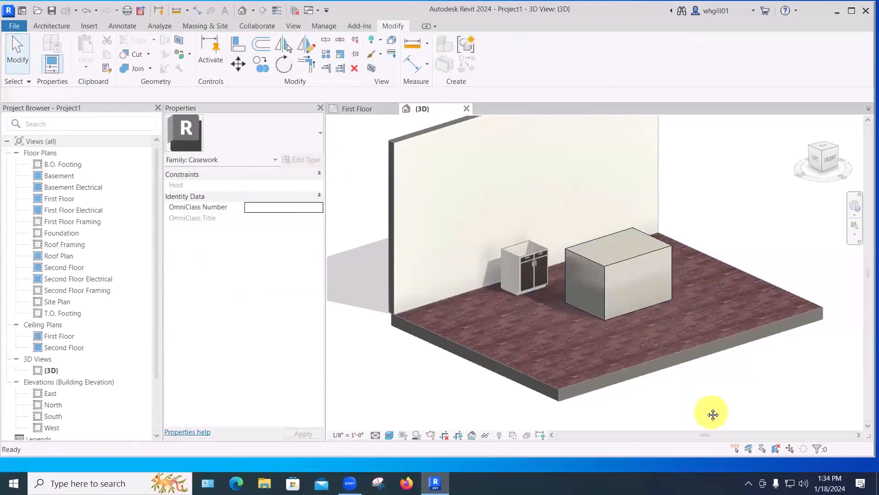
- Try to paint the in-place casework box's faces with the Carpet (1) material, and close the Material Browser
{"action": "middle_click_drag", "start_coordinate": [712, 412], "coordinate": [642, 416]}
{"action": "scroll", "coordinate": [539, 275], "scroll_direction": "up", "scroll_amount": 4}
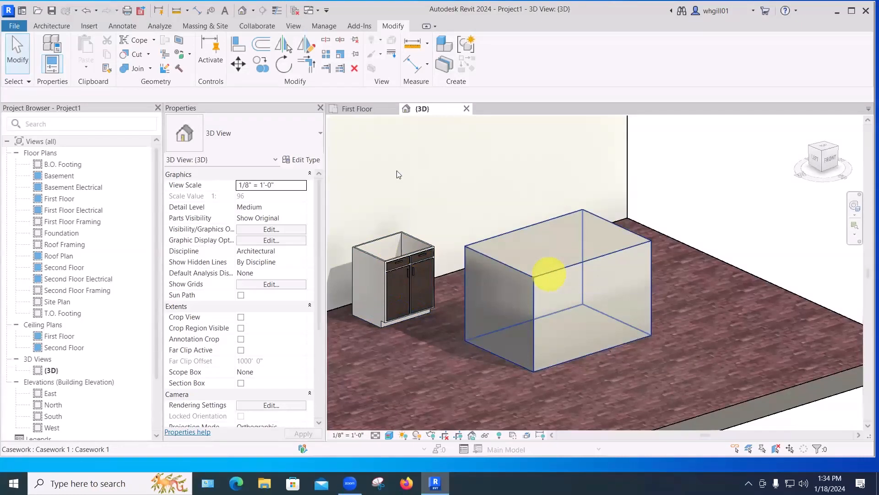
{"action": "key", "text": "p"}
{"action": "key", "text": "t"}
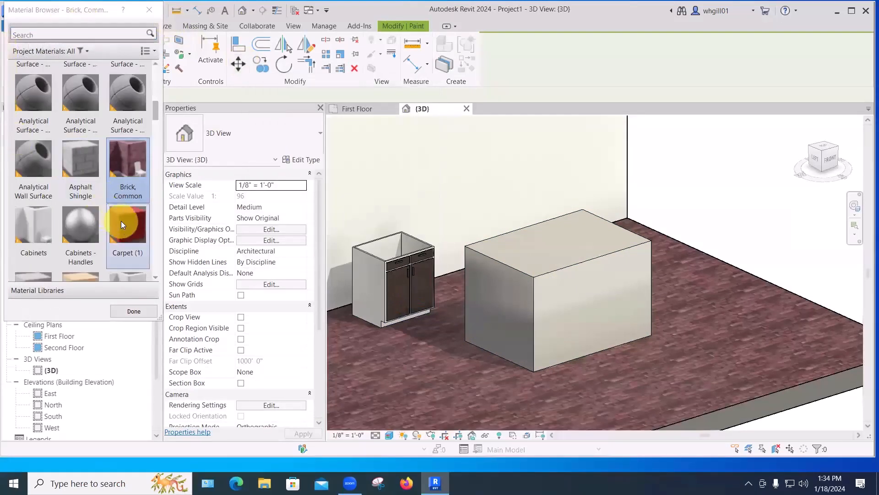
{"action": "left_click_drag", "start_coordinate": [156, 109], "coordinate": [162, 74]}
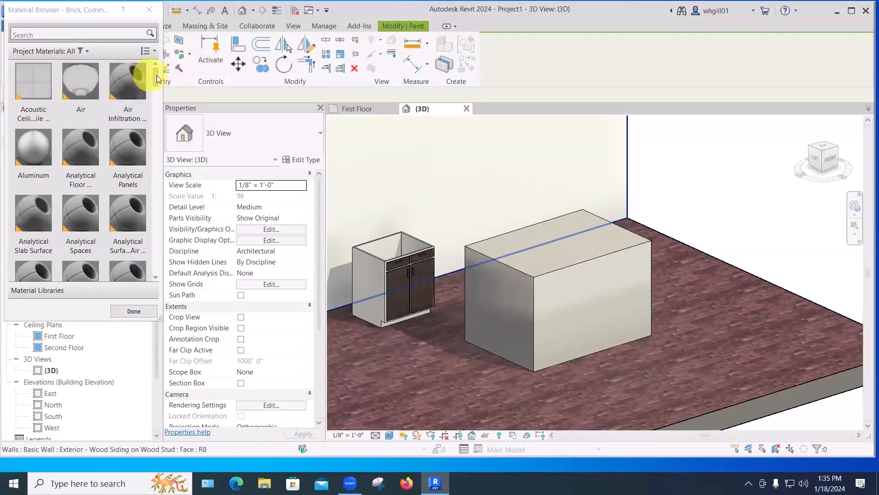
{"action": "left_click_drag", "start_coordinate": [156, 76], "coordinate": [152, 132]}
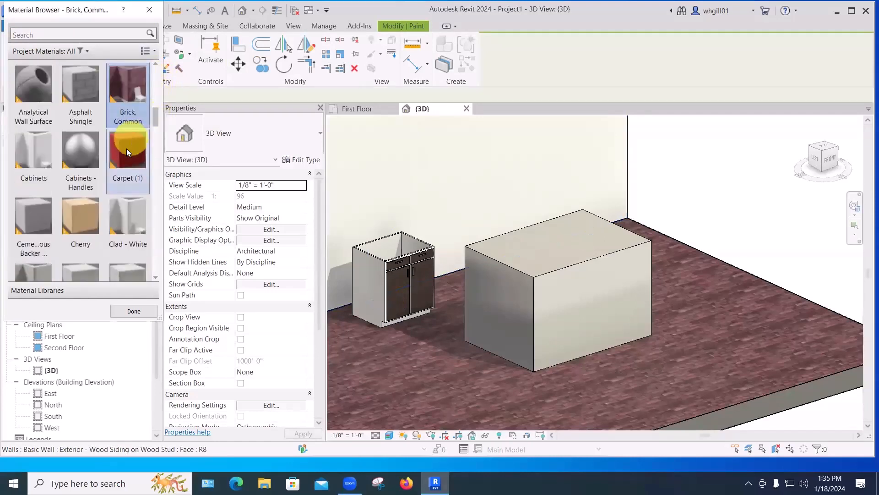
{"action": "left_click", "coordinate": [126, 148]}
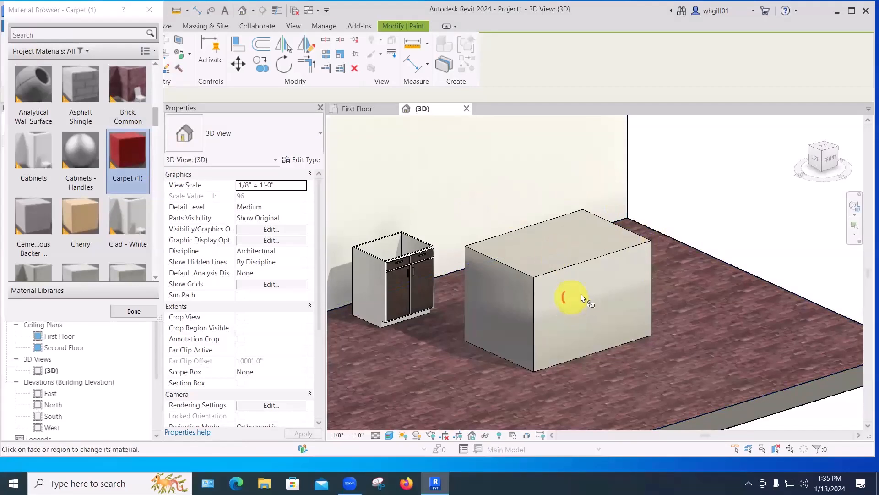
{"action": "left_click", "coordinate": [551, 253]}
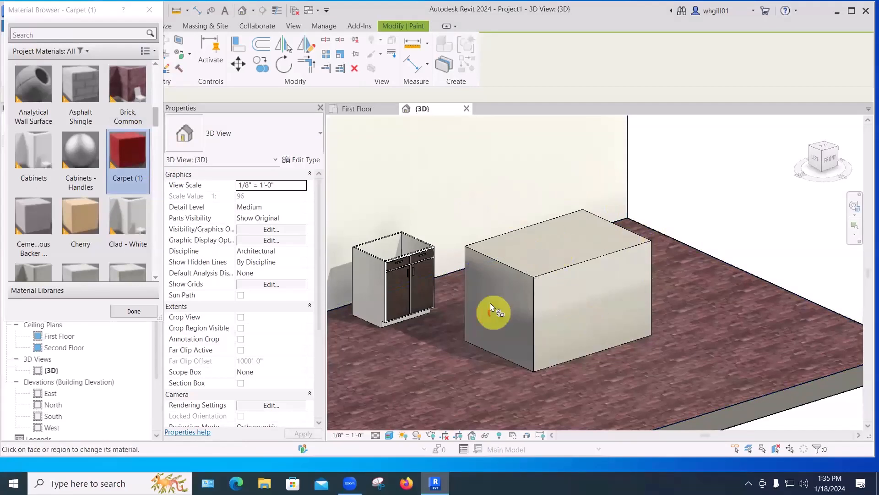
{"action": "left_click", "coordinate": [149, 10]}
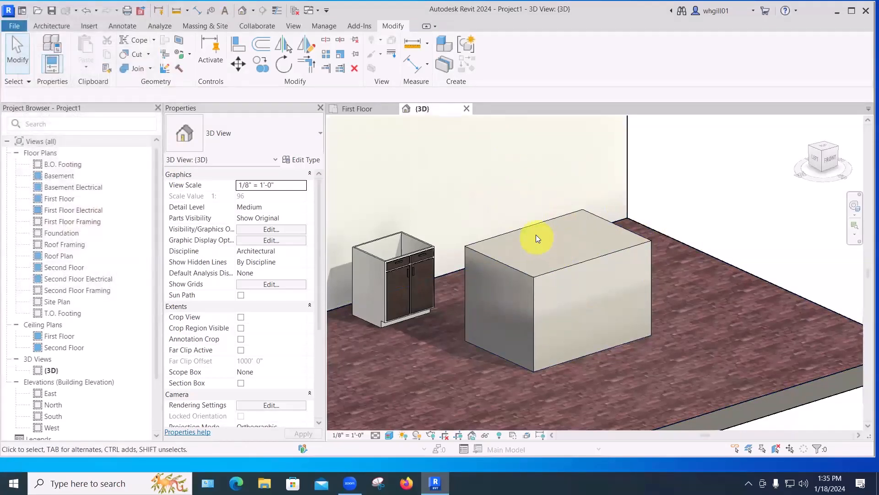
- Open the in-place casework box for editing and paint its front and shaded end faces with the Carpet (1) material
{"action": "left_click", "coordinate": [530, 227]}
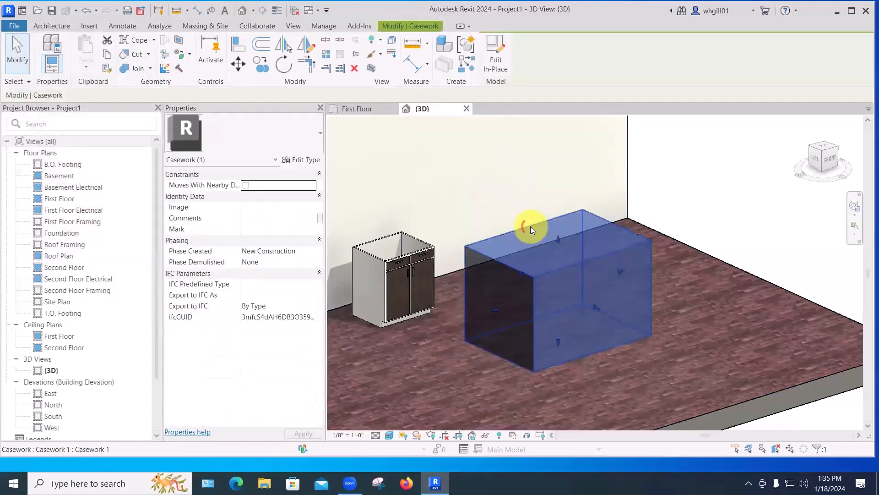
{"action": "left_click", "coordinate": [497, 60]}
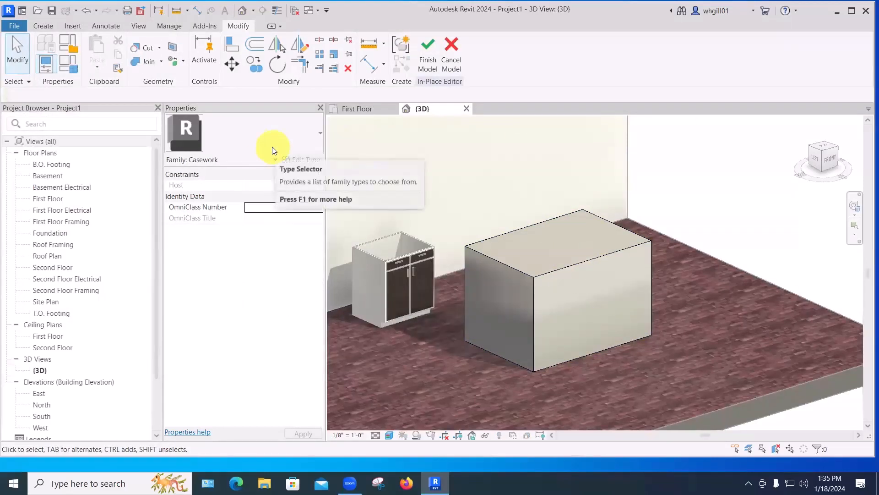
{"action": "key", "text": "p"}
{"action": "key", "text": "t"}
{"action": "left_click", "coordinate": [137, 218]}
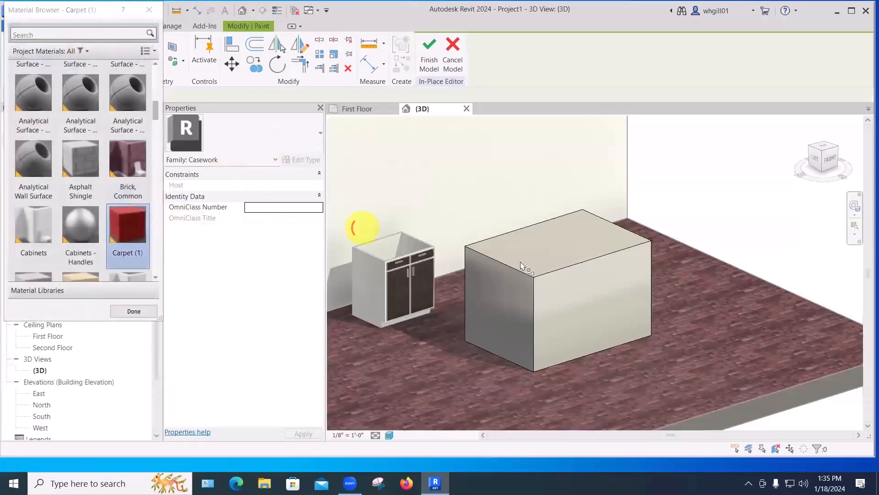
{"action": "left_click", "coordinate": [572, 319]}
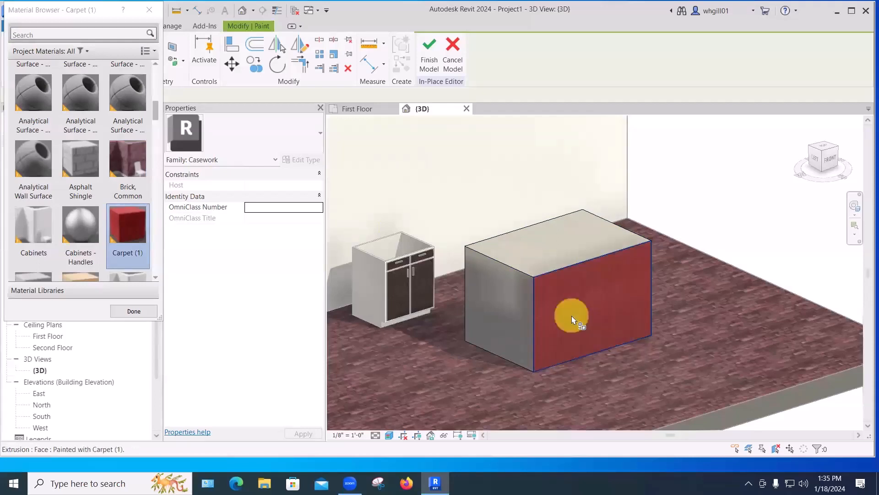
{"action": "left_click", "coordinate": [510, 323]}
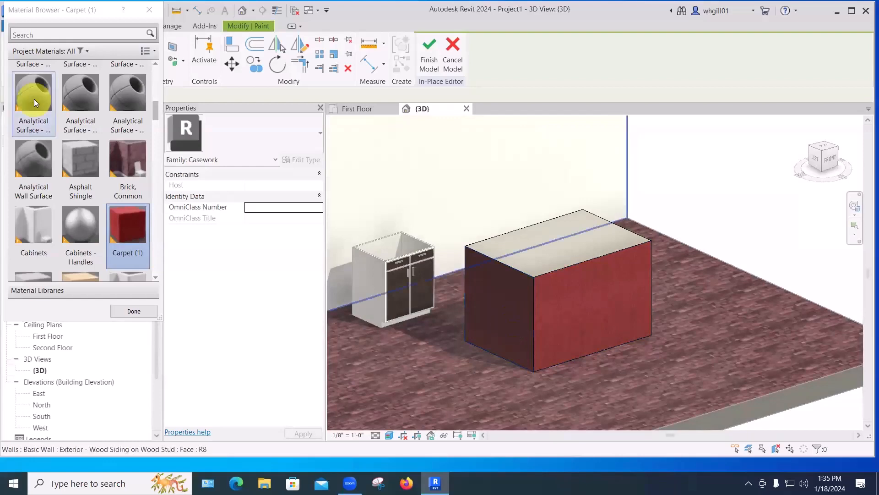
- Paint the box's top and shaded end faces with the Cherry material and finish the in-place model
{"action": "scroll", "coordinate": [154, 120], "scroll_direction": "down", "scroll_amount": 3}
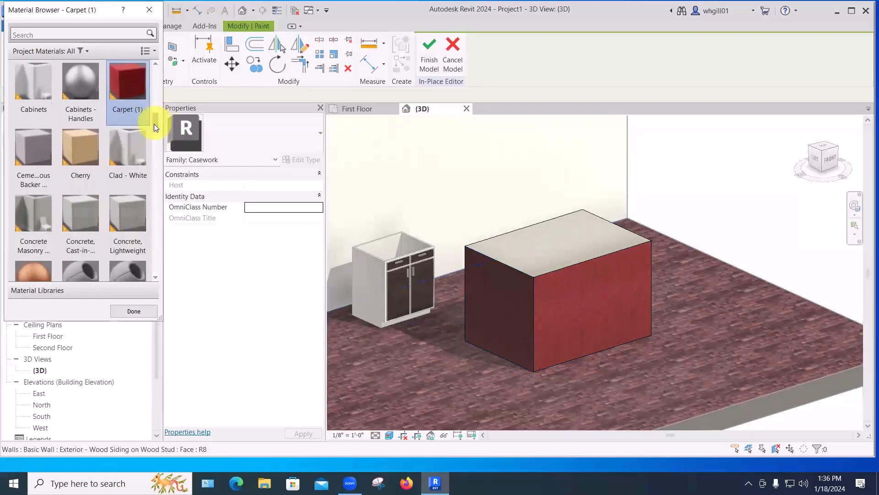
{"action": "left_click", "coordinate": [87, 137]}
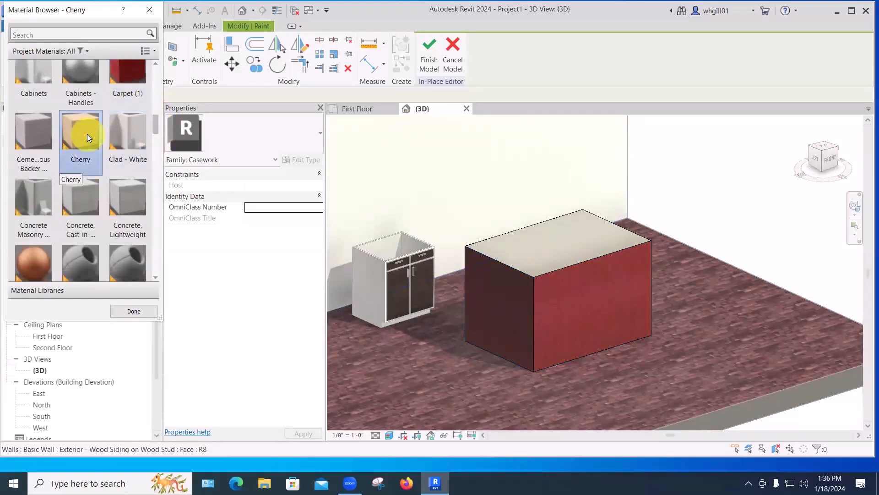
{"action": "left_click", "coordinate": [530, 252]}
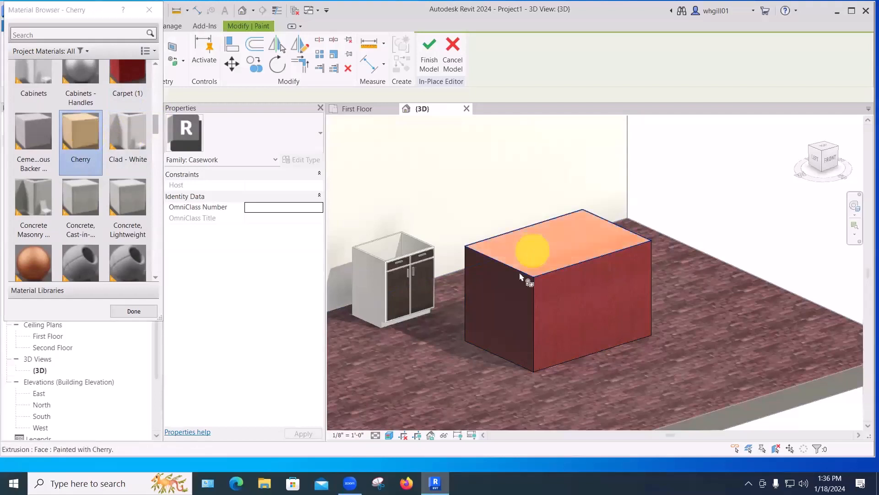
{"action": "left_click", "coordinate": [506, 306]}
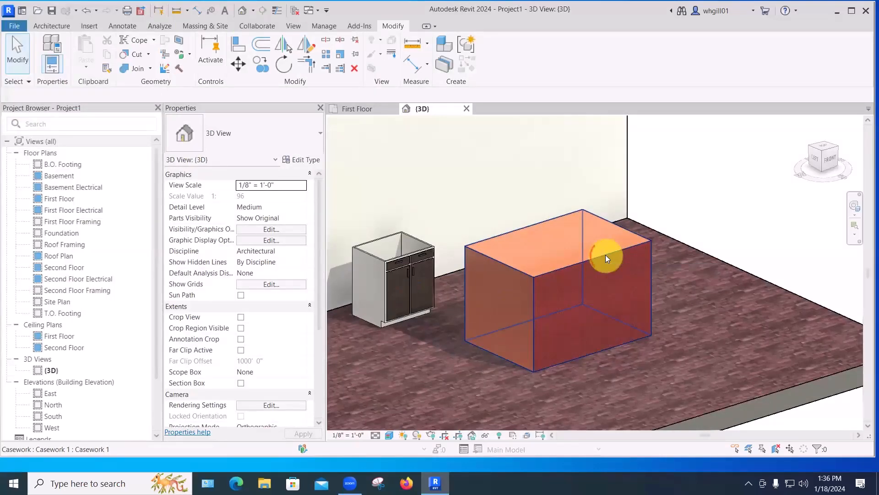
- Reopen the casework box for in-place editing and remove the paint from its top, front and end faces
{"action": "left_click", "coordinate": [606, 255]}
{"action": "left_click", "coordinate": [496, 66]}
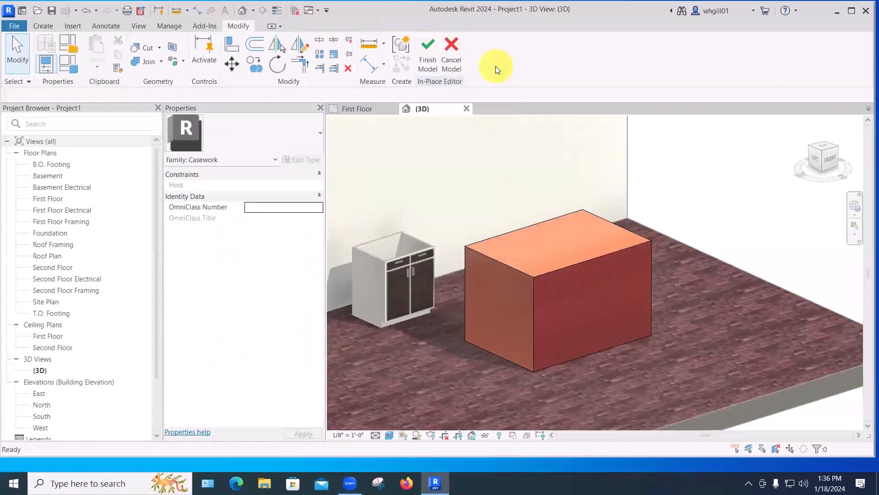
{"action": "left_click", "coordinate": [173, 62]}
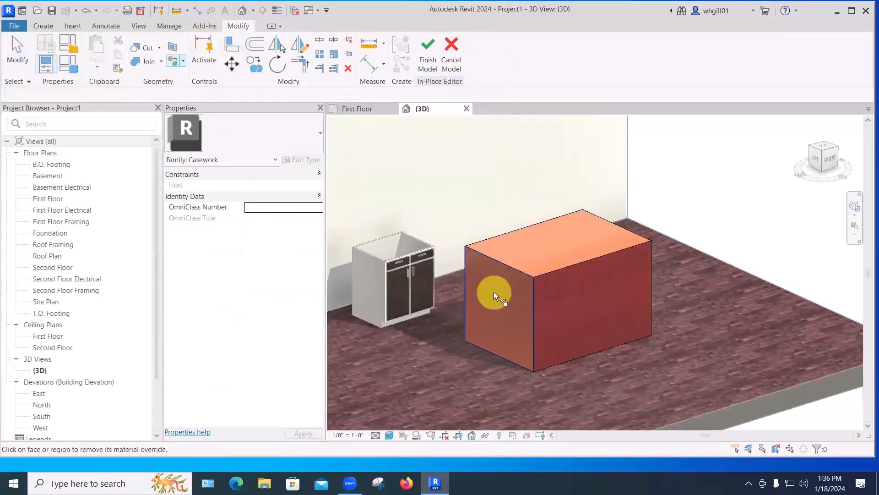
{"action": "left_click", "coordinate": [569, 301]}
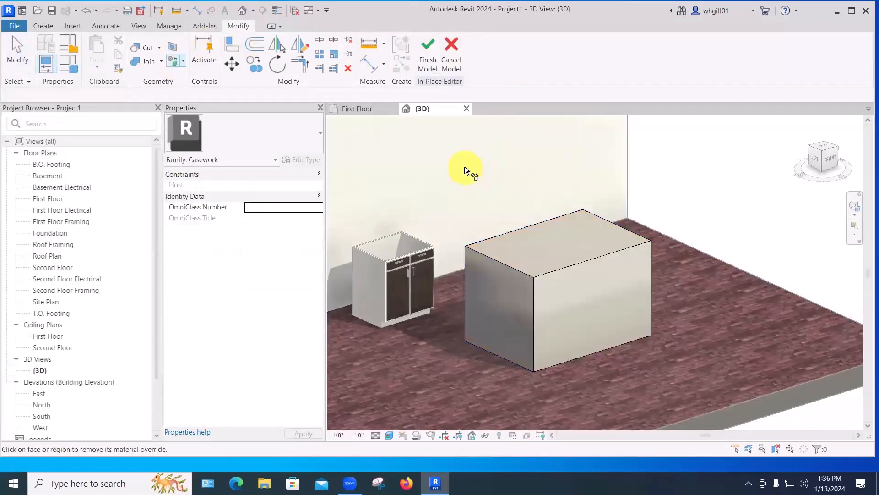
{"action": "key", "text": "Escape"}
{"action": "key", "text": "Escape"}
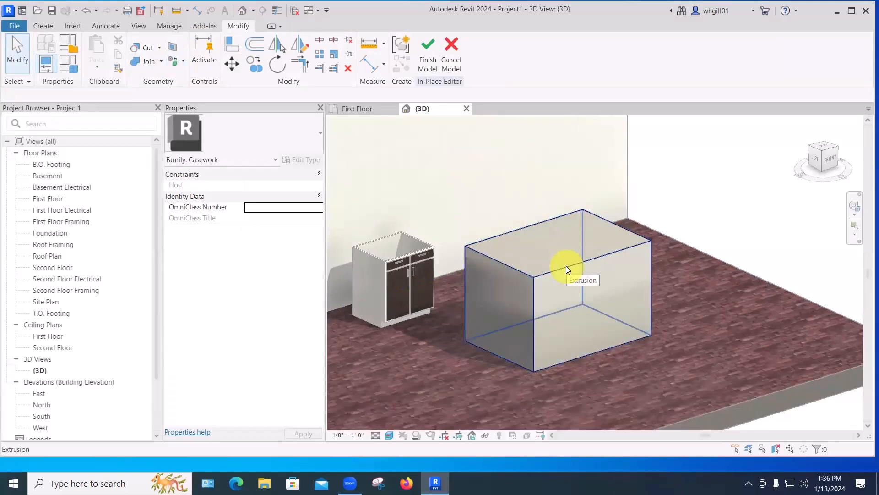
- Assign the Cherry material to the box's extrusion, finish the in-place model and dismiss the Acrobat Distiller message
{"action": "left_click", "coordinate": [566, 266]}
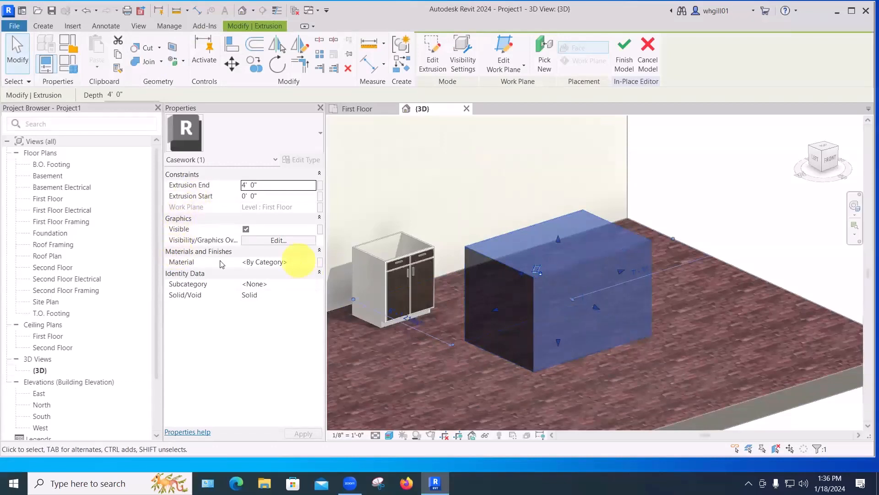
{"action": "left_click", "coordinate": [286, 263]}
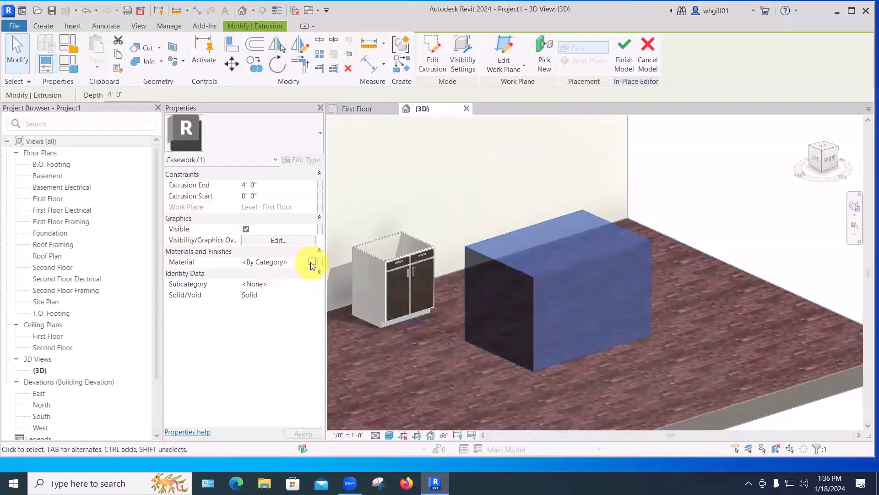
{"action": "left_click", "coordinate": [311, 262]}
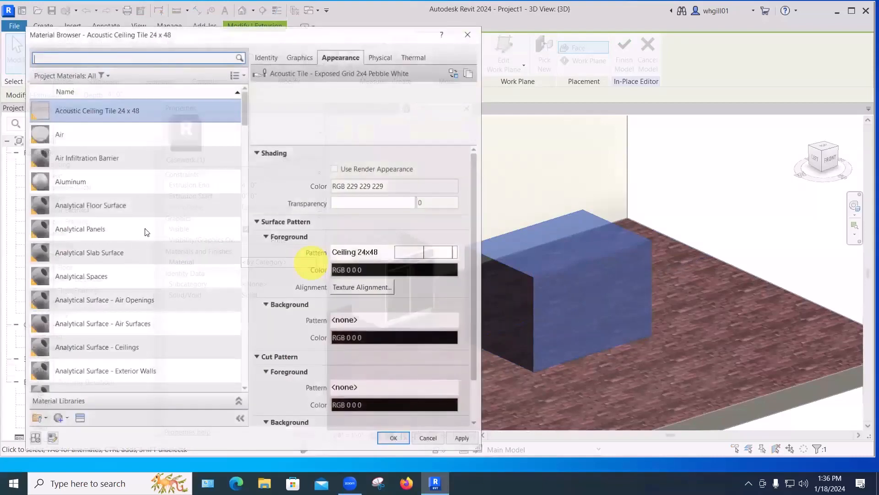
{"action": "left_click_drag", "start_coordinate": [242, 118], "coordinate": [244, 181]}
{"action": "left_click", "coordinate": [63, 213]}
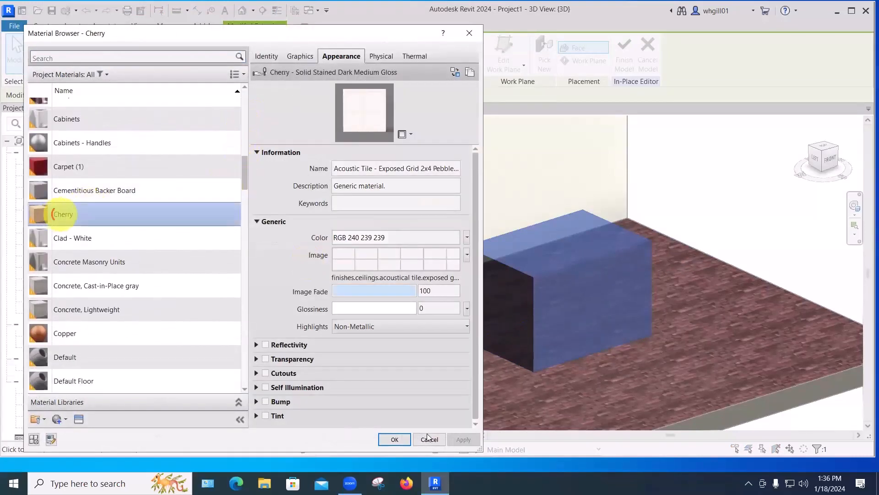
{"action": "left_click", "coordinate": [391, 439]}
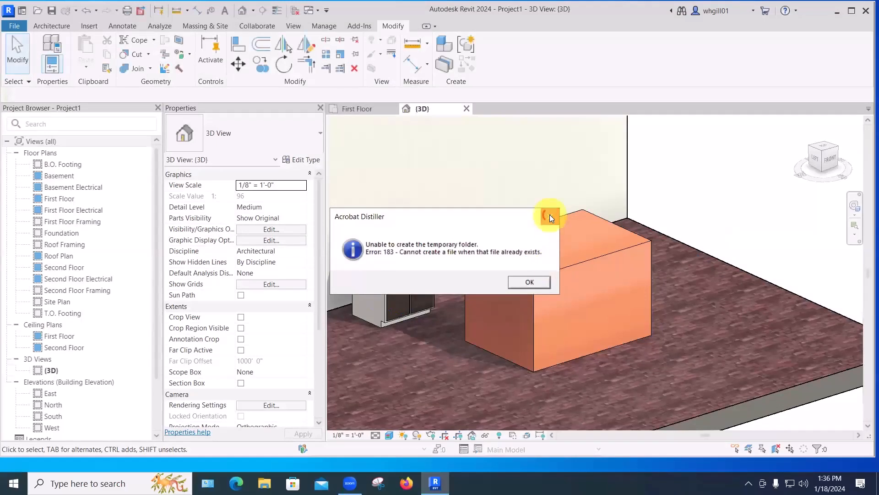
{"action": "left_click", "coordinate": [527, 283]}
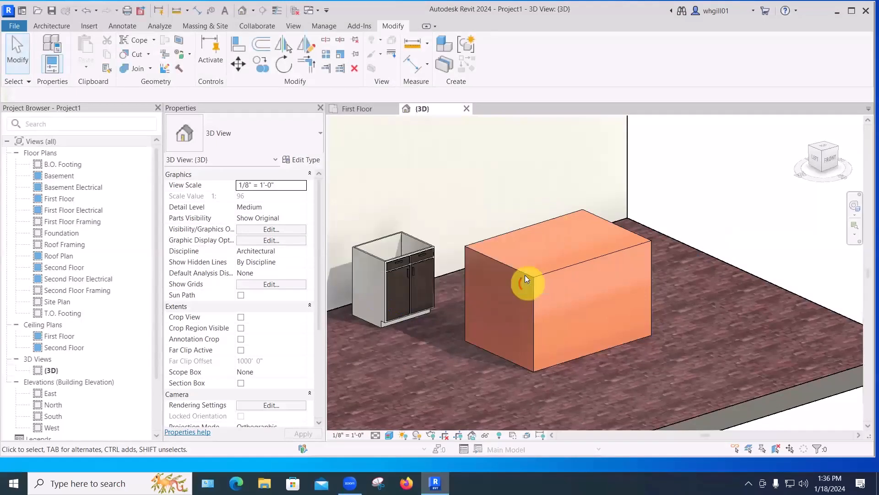
- Shrink the casework box by pulling in its end face nearest the cabinet and lowering its top face
{"action": "left_click", "coordinate": [523, 273]}
{"action": "left_click_drag", "start_coordinate": [498, 309], "coordinate": [550, 293]}
{"action": "left_click_drag", "start_coordinate": [583, 248], "coordinate": [660, 214]}
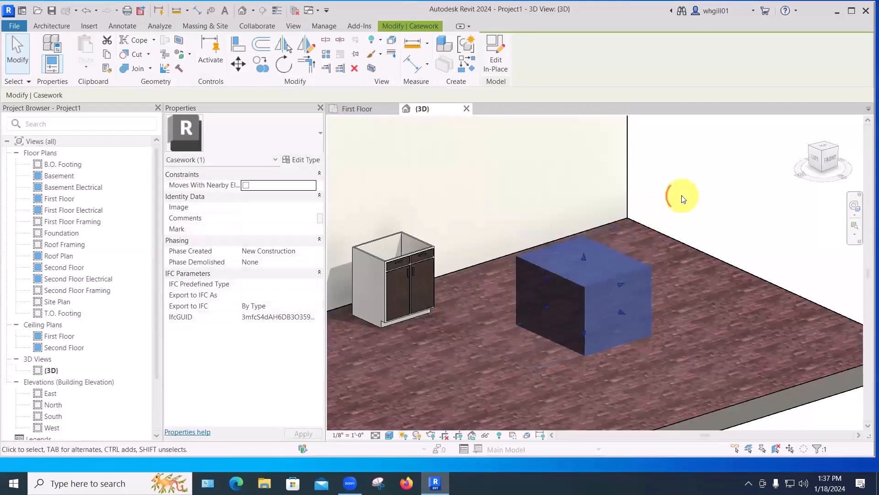
{"action": "left_click", "coordinate": [682, 196]}
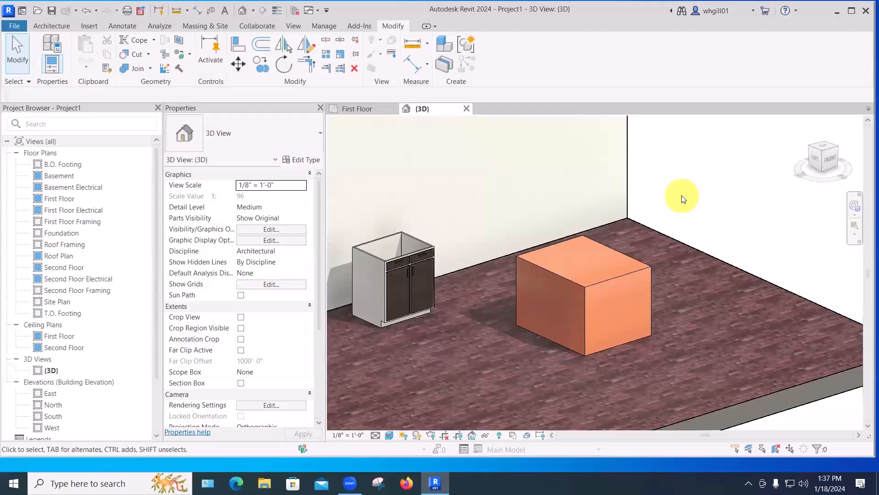
- Edit the casework box in place, paint its front face with the Carpet (1) material, and finish the model
{"action": "left_click", "coordinate": [583, 284]}
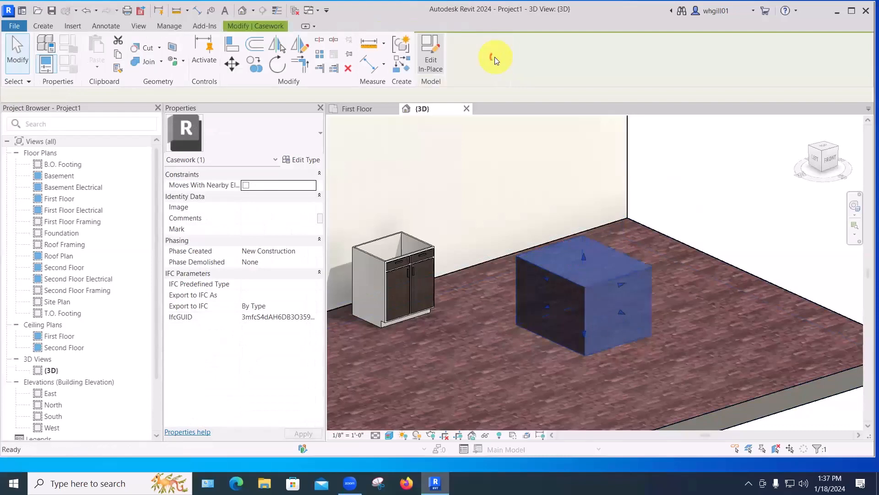
{"action": "left_click", "coordinate": [496, 56]}
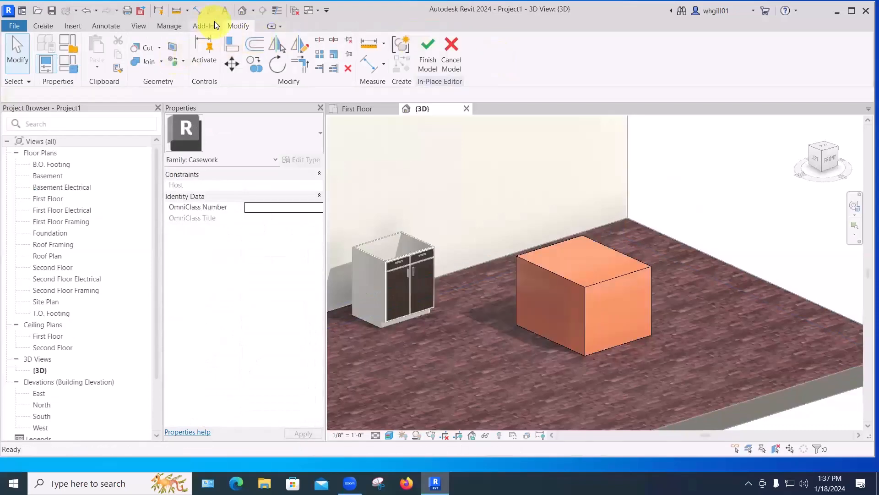
{"action": "key", "text": "p"}
{"action": "key", "text": "t"}
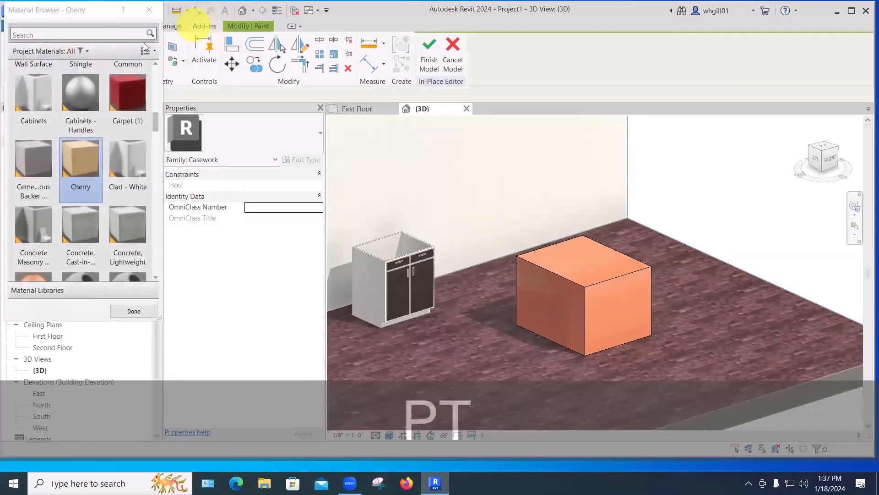
{"action": "left_click", "coordinate": [121, 142]}
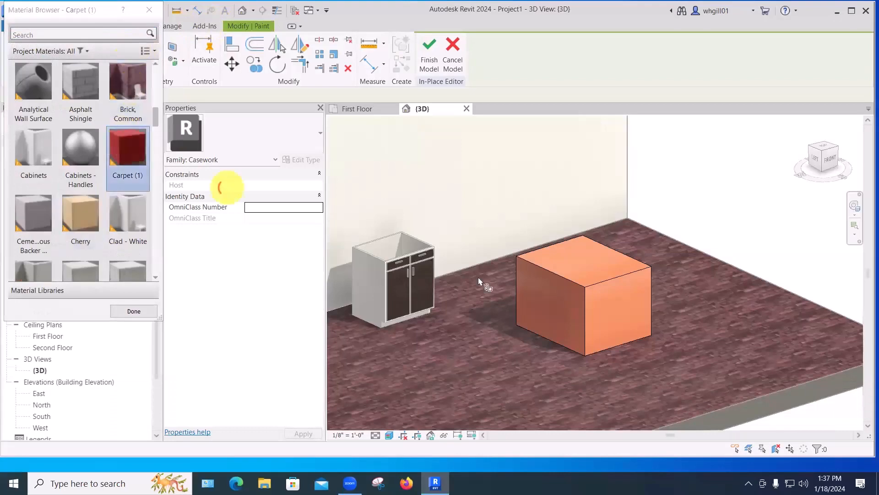
{"action": "left_click", "coordinate": [606, 324]}
{"action": "left_click", "coordinate": [425, 57]}
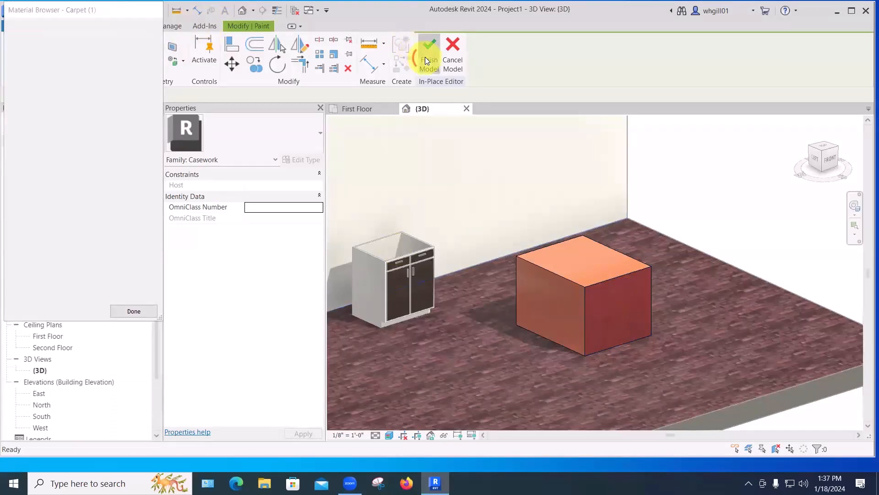
{"action": "left_click", "coordinate": [712, 185]}
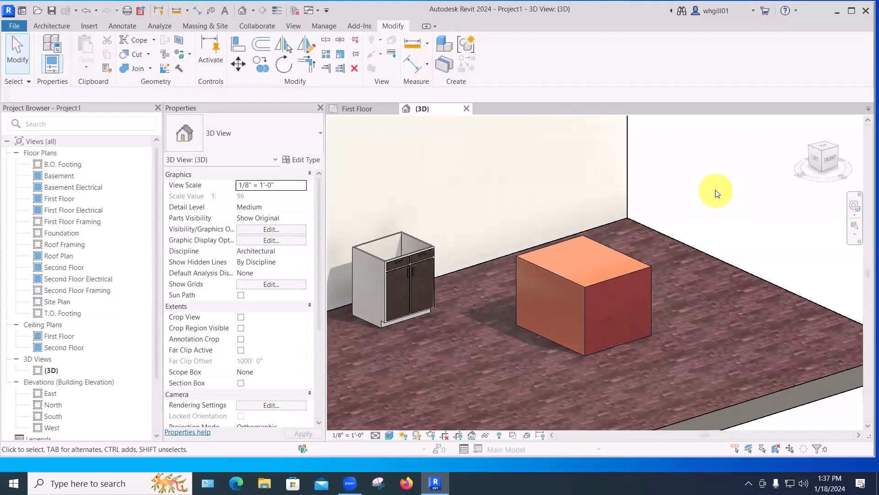
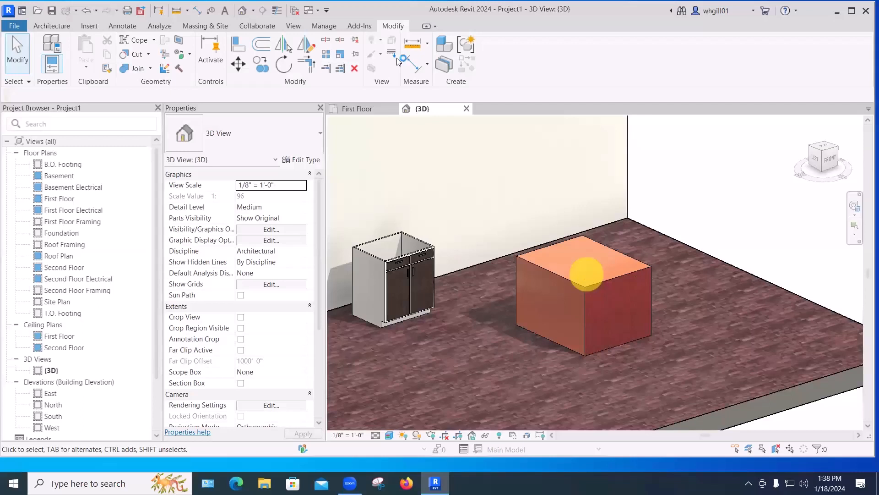
- Open the keyboard shortcut settings, search the commands for "mater" and select the Materials command
{"action": "left_click", "coordinate": [292, 26]}
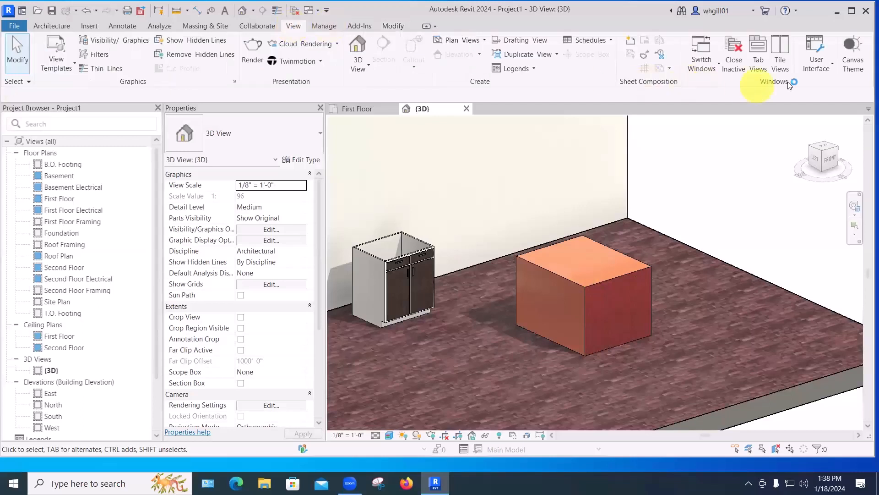
{"action": "left_click", "coordinate": [817, 68]}
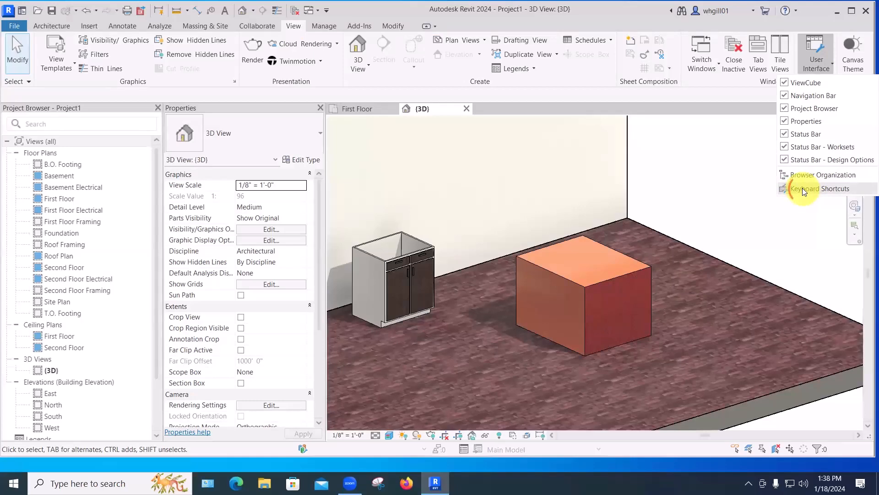
{"action": "left_click", "coordinate": [803, 188]}
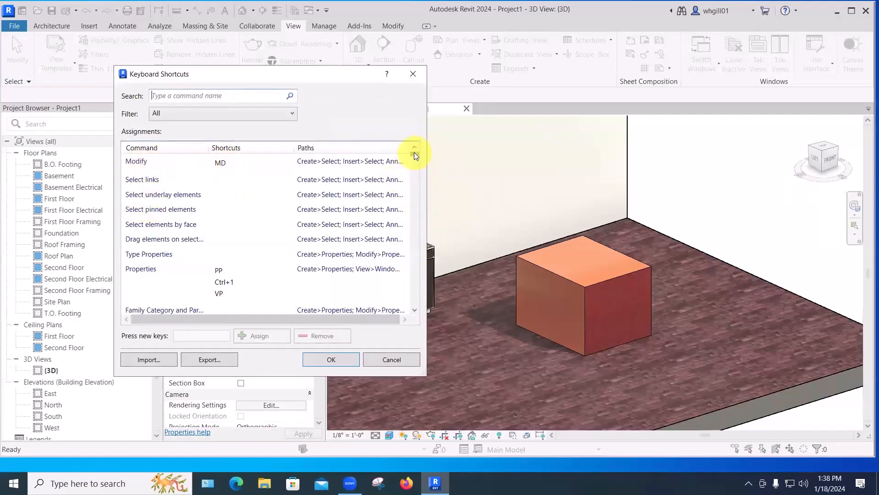
{"action": "left_click", "coordinate": [414, 185]}
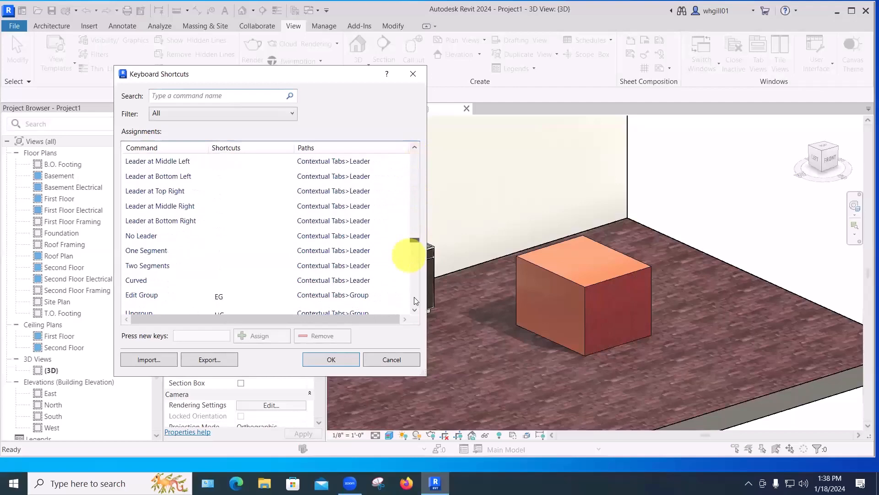
{"action": "left_click_drag", "start_coordinate": [414, 239], "coordinate": [415, 220]}
{"action": "left_click_drag", "start_coordinate": [424, 152], "coordinate": [424, 141]}
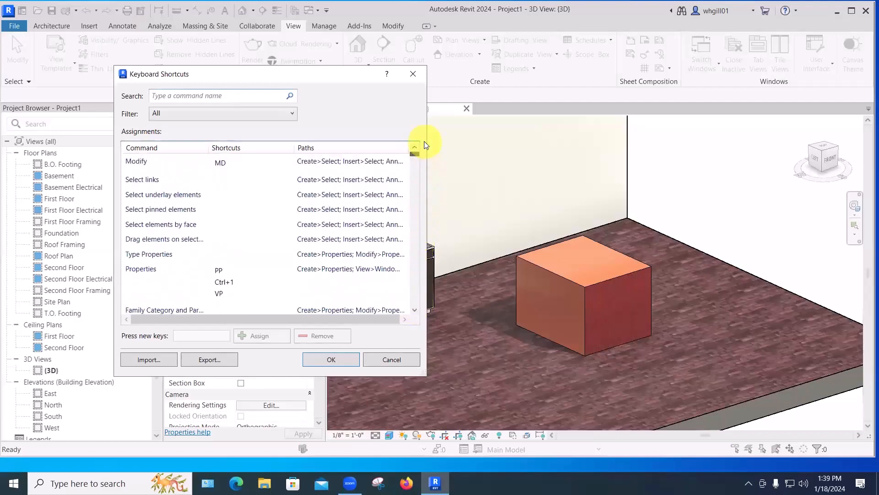
{"action": "left_click", "coordinate": [158, 96]}
{"action": "type", "text": "mater"}
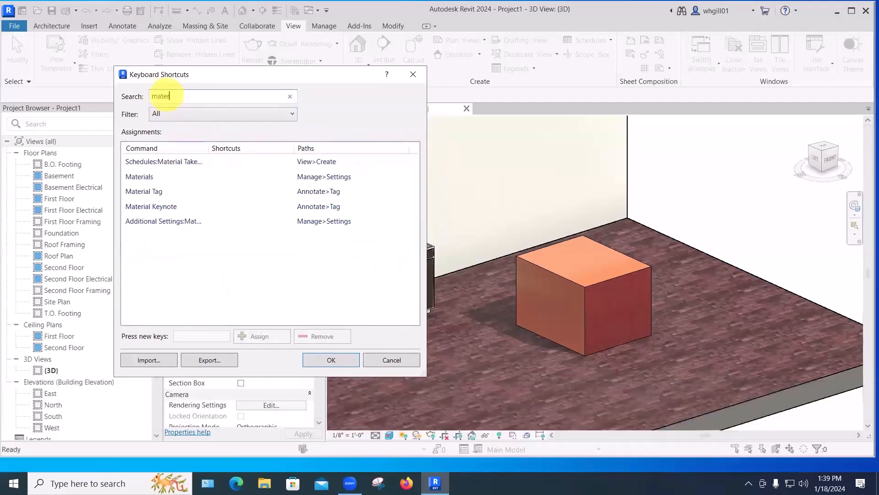
{"action": "left_click", "coordinate": [139, 180]}
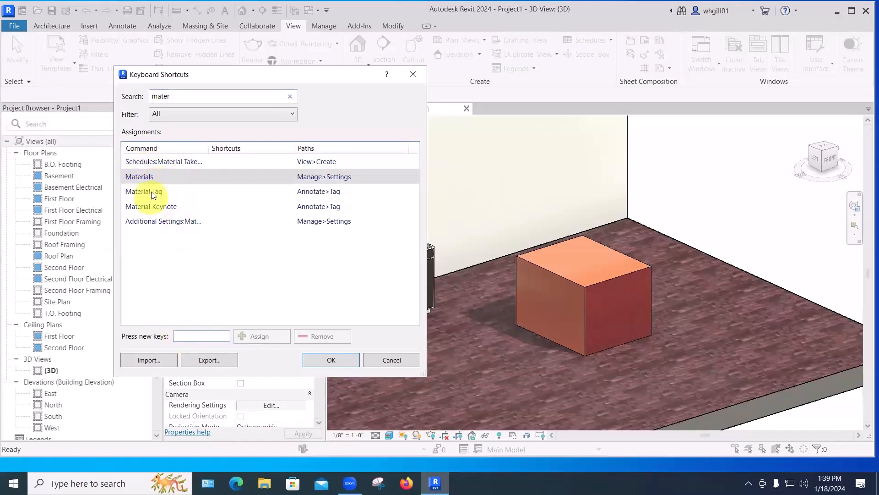
- Try to assign MM as the keyboard shortcut for the Materials command
{"action": "left_click", "coordinate": [186, 336]}
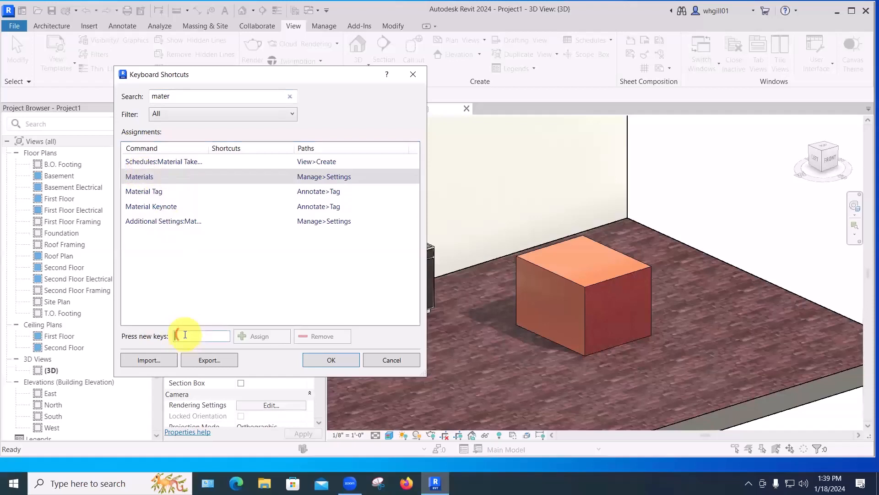
{"action": "type", "text": "MM"}
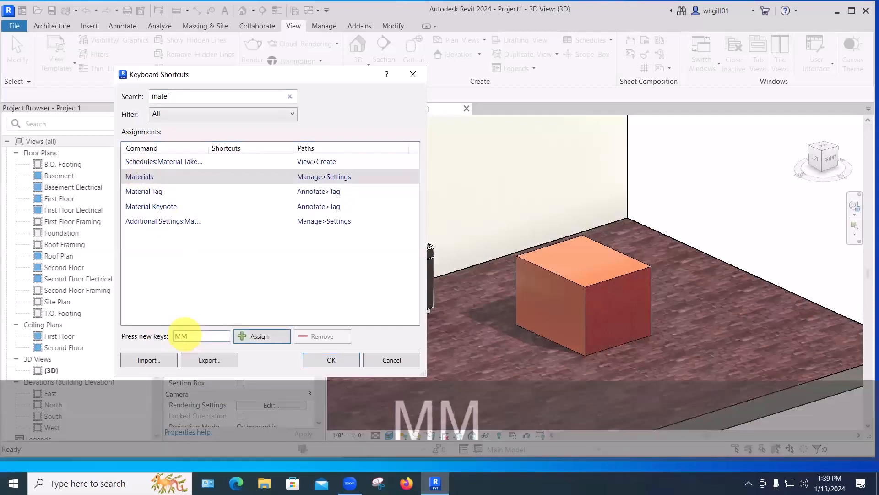
{"action": "left_click", "coordinate": [248, 336]}
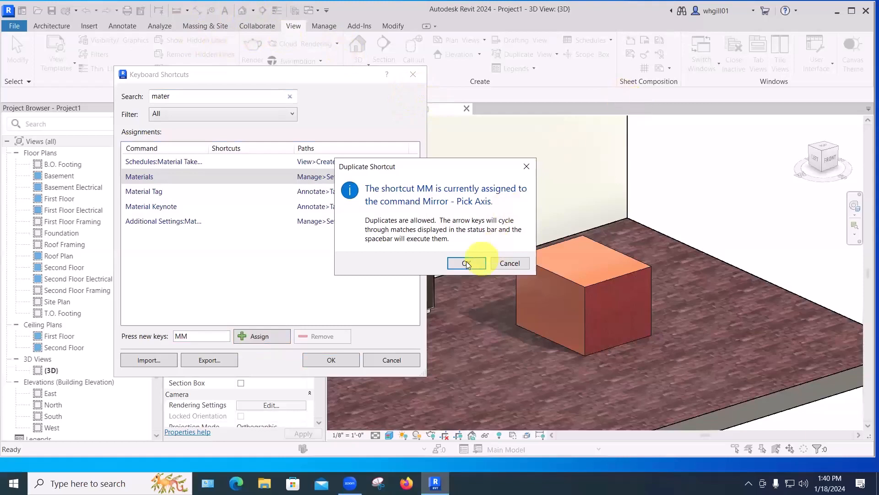
{"action": "left_click", "coordinate": [508, 264]}
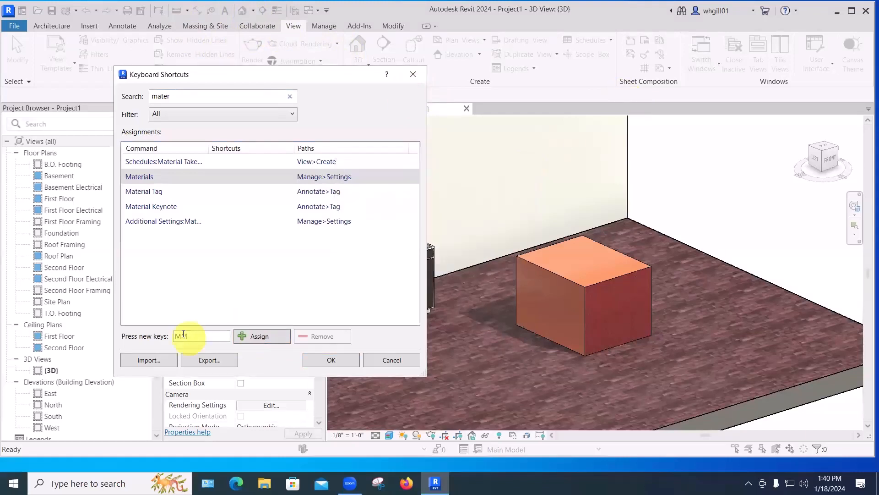
- Assign MB as the keyboard shortcut for the Materials command and accept the shortcut settings
{"action": "left_click", "coordinate": [183, 334]}
{"action": "type", "text": "MB"}
{"action": "left_click", "coordinate": [260, 337]}
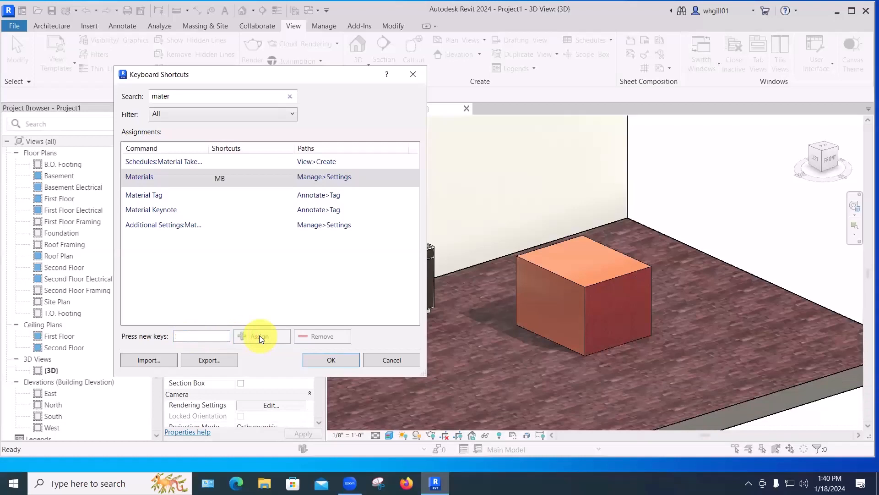
{"action": "left_click", "coordinate": [328, 360]}
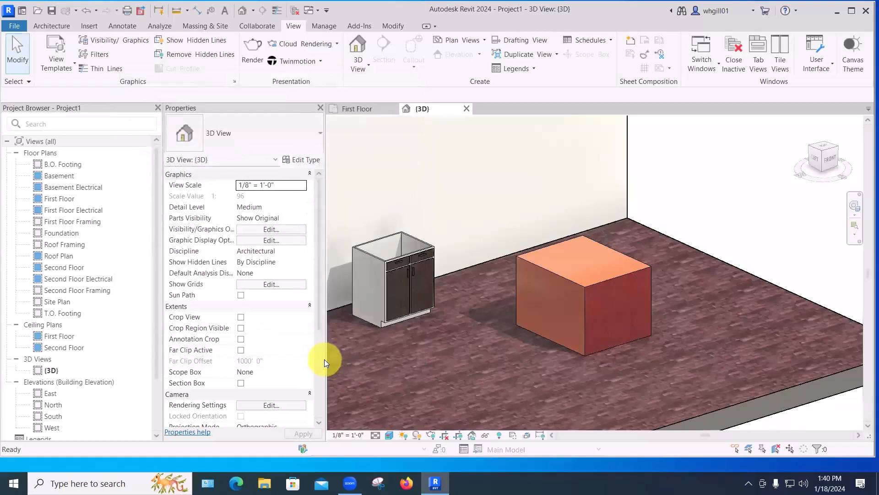
- Open the Material Browser with the MB shortcut and create a new material
{"action": "key", "text": "m"}
{"action": "key", "text": "b"}
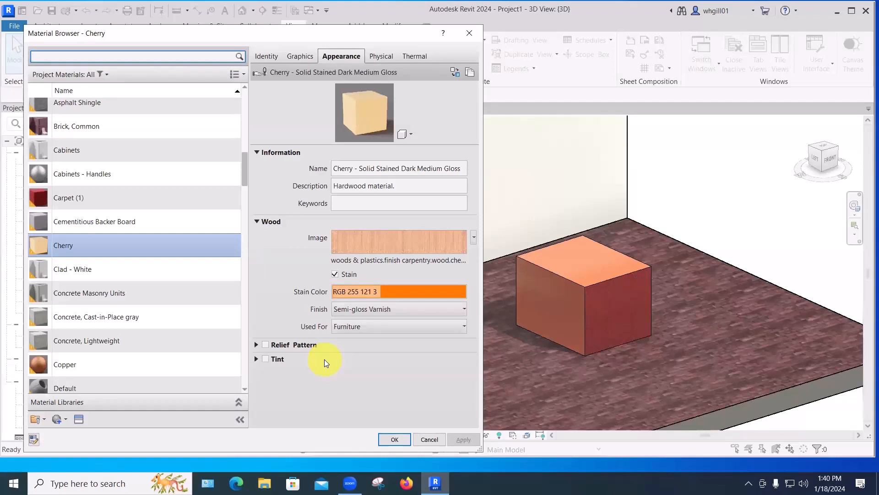
{"action": "left_click_drag", "start_coordinate": [188, 34], "coordinate": [187, 17]}
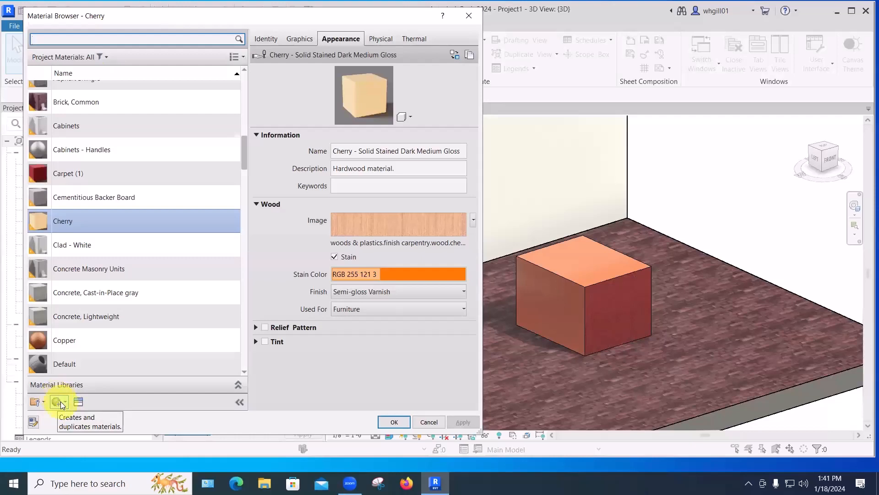
{"action": "left_click", "coordinate": [65, 402]}
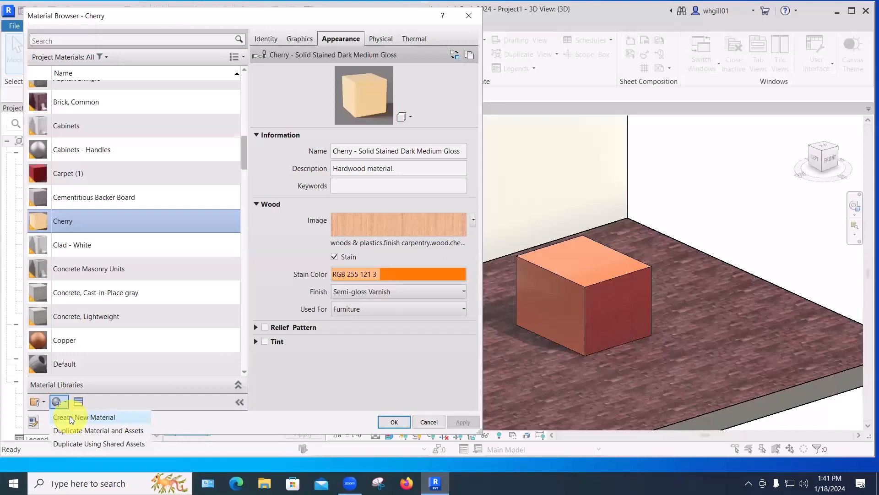
{"action": "left_click", "coordinate": [69, 416]}
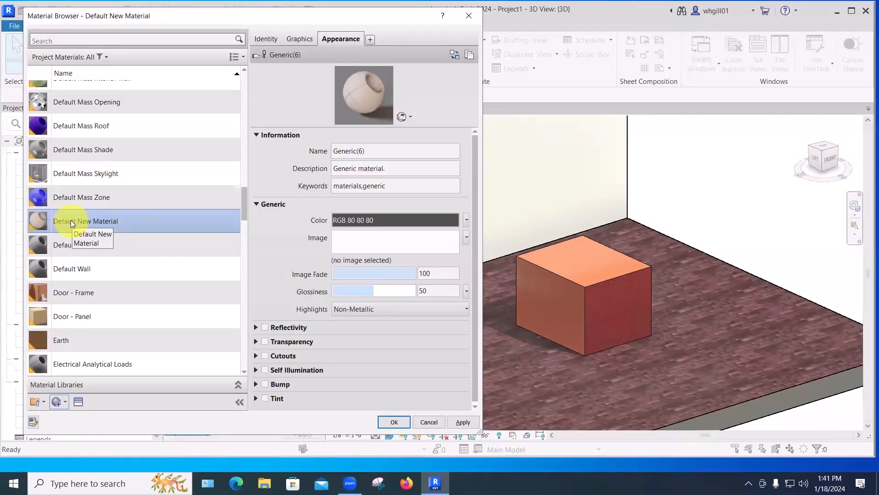
- Rename the new material to "_BG bright red"
{"action": "right_click", "coordinate": [71, 220]}
{"action": "left_click", "coordinate": [87, 263]}
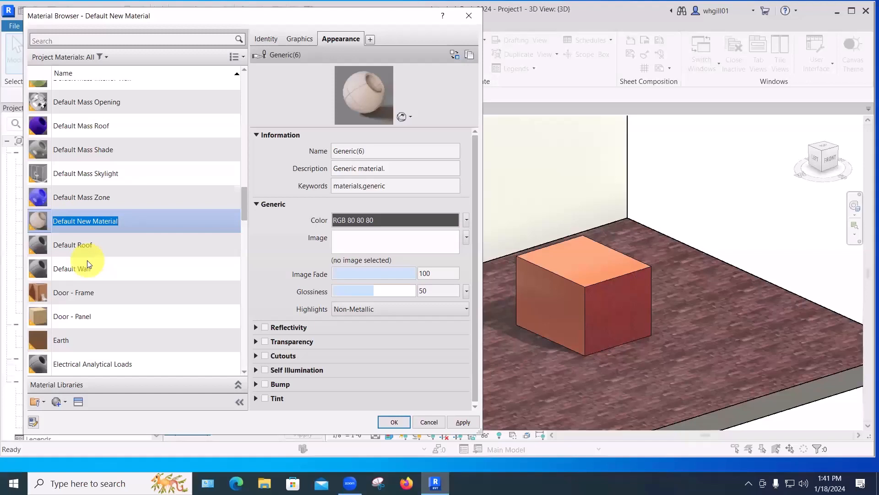
{"action": "type", "text": "_"}
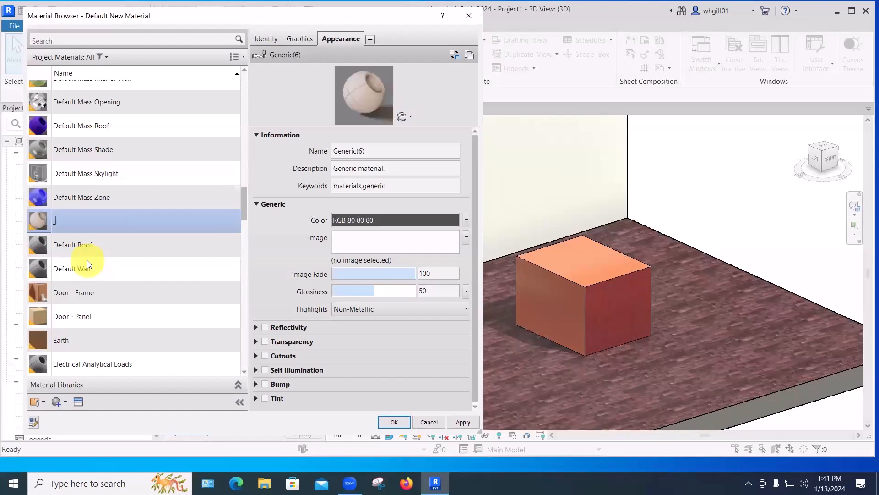
{"action": "type", "text": "BG red paint"}
{"action": "key", "text": "BackSpace"}
{"action": "key", "text": "BackSpace"}
{"action": "key", "text": "BackSpace"}
{"action": "key", "text": "BackSpace"}
{"action": "key", "text": "BackSpace"}
{"action": "key", "text": "BackSpace"}
{"action": "key", "text": "BackSpace"}
{"action": "key", "text": "BackSpace"}
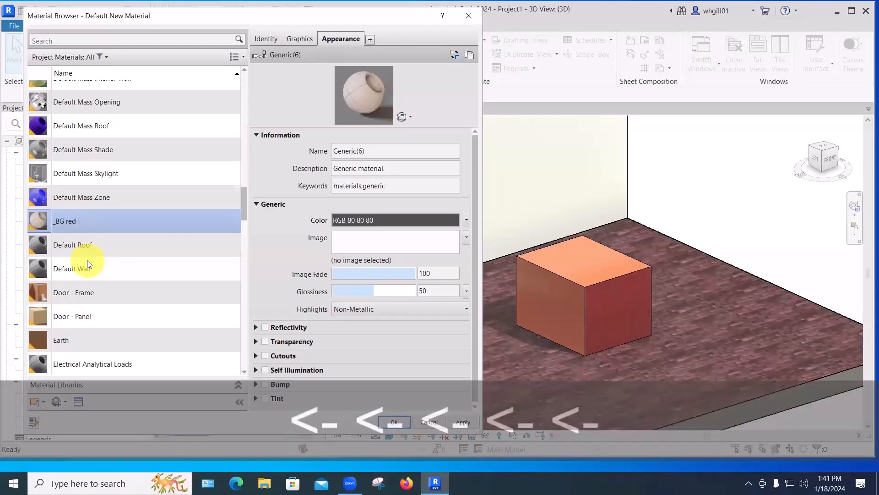
{"action": "key", "text": "BackSpace"}
{"action": "type", "text": "b"}
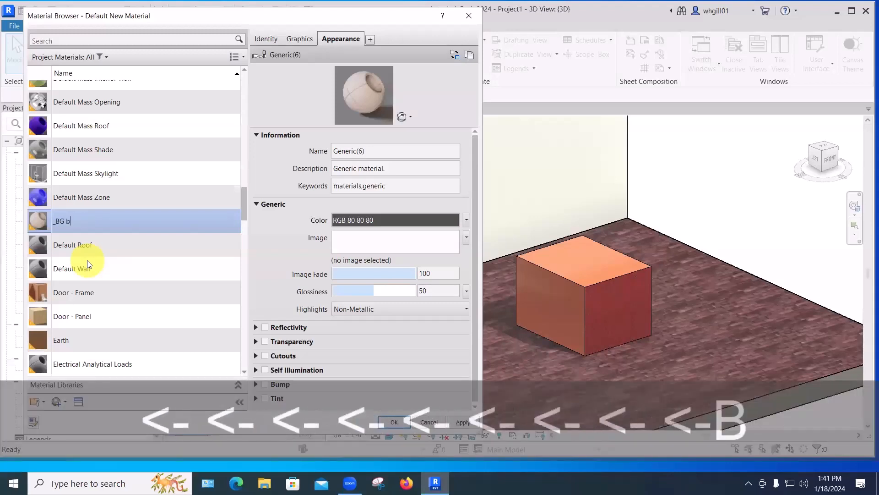
{"action": "type", "text": "right red"}
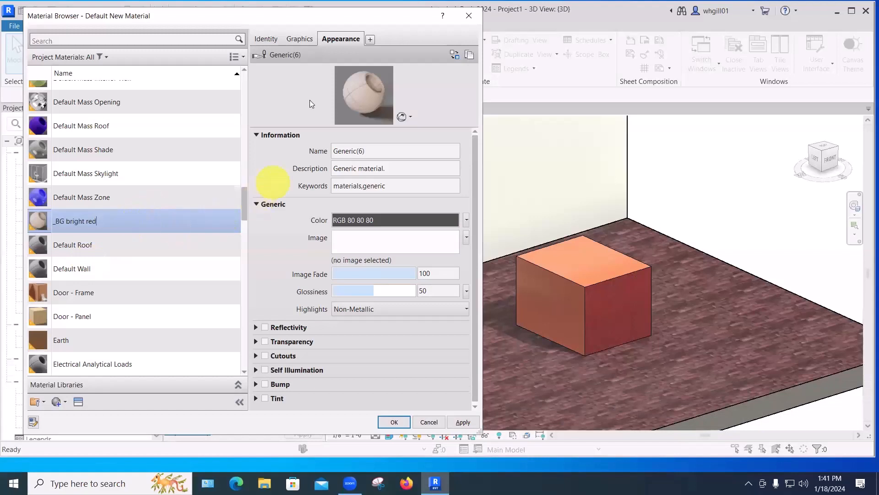
{"action": "left_click", "coordinate": [334, 40]}
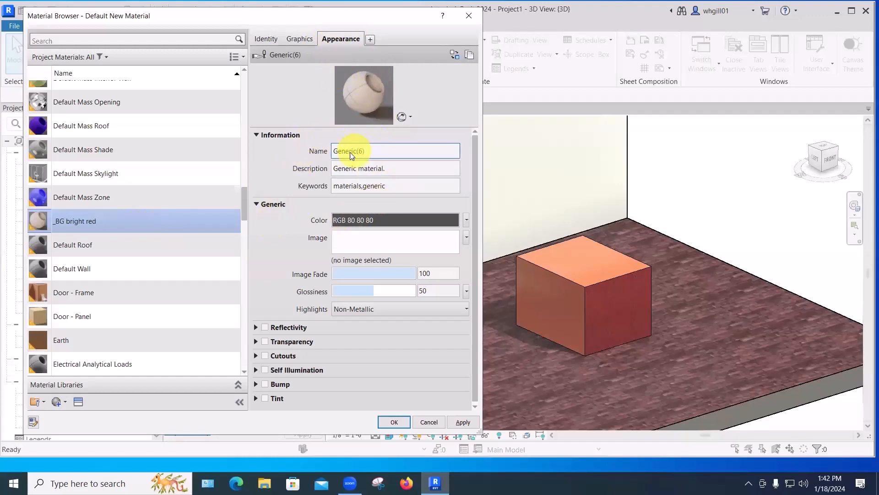
- Set the generic appearance color of the _BG bright red material to red, RGB 255 0 0
{"action": "left_click", "coordinate": [257, 135]}
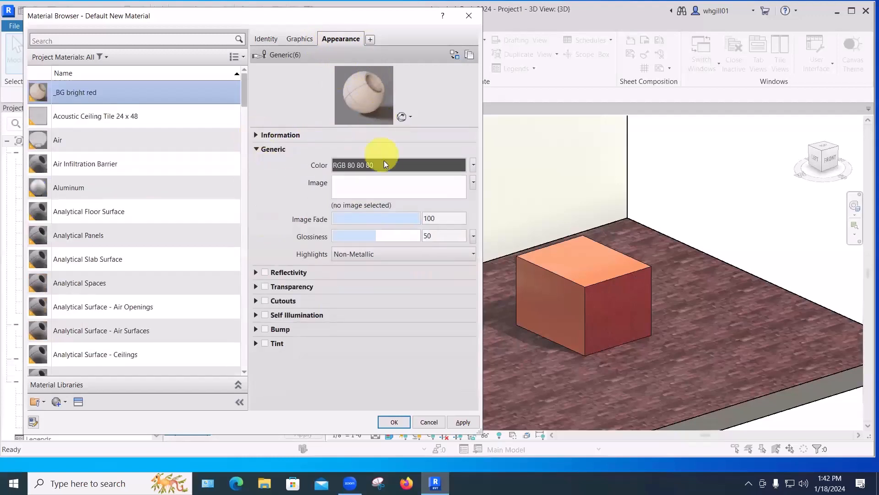
{"action": "left_click", "coordinate": [348, 165]}
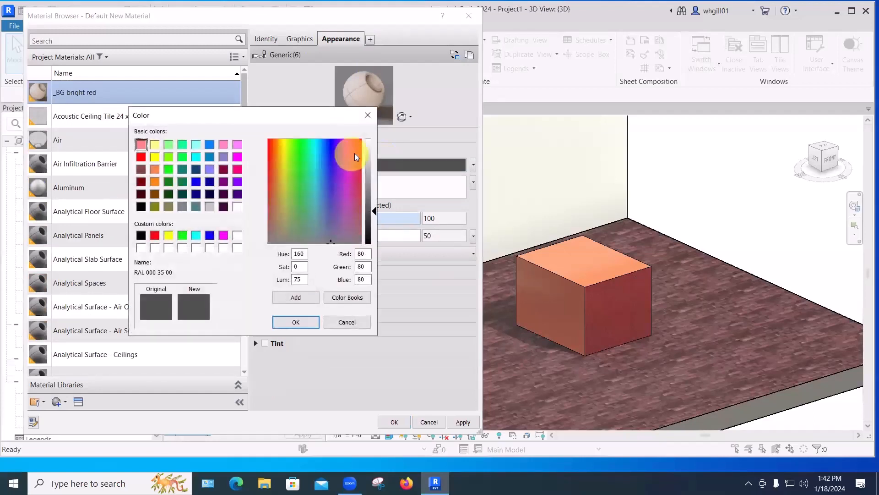
{"action": "left_click", "coordinate": [154, 235]}
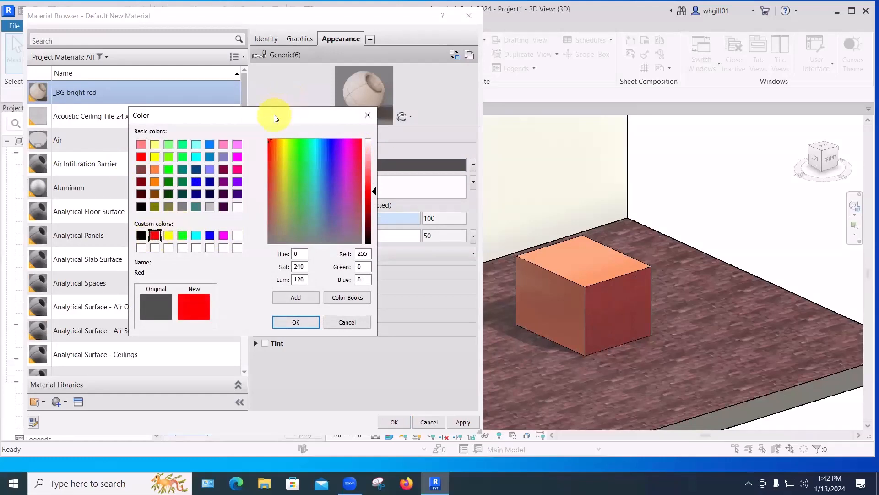
{"action": "left_click_drag", "start_coordinate": [283, 114], "coordinate": [656, 75]}
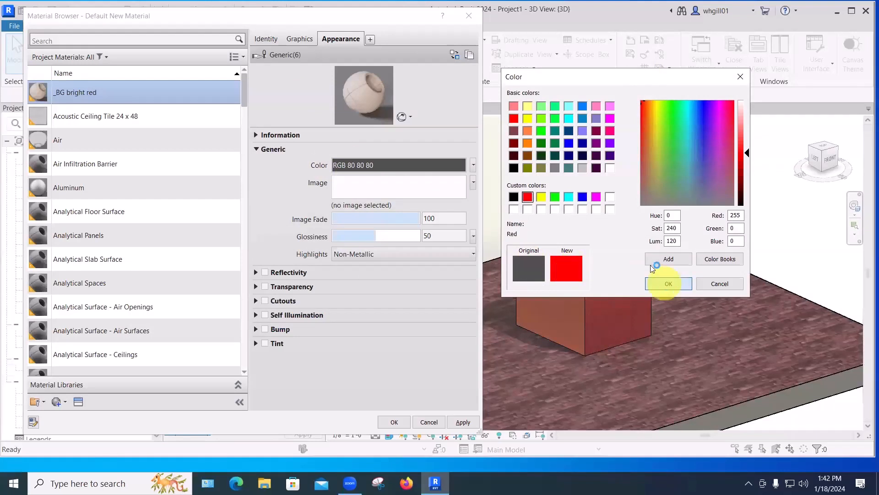
{"action": "left_click", "coordinate": [668, 283]}
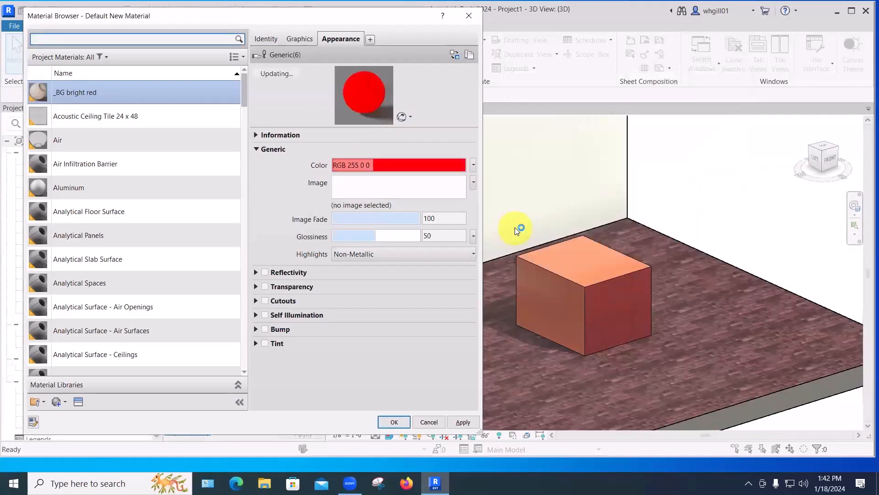
- Set the material preview scene to Cube, then apply the material changes and close the Material Browser
{"action": "left_click", "coordinate": [403, 118]}
{"action": "mouse_move", "coordinate": [408, 131]}
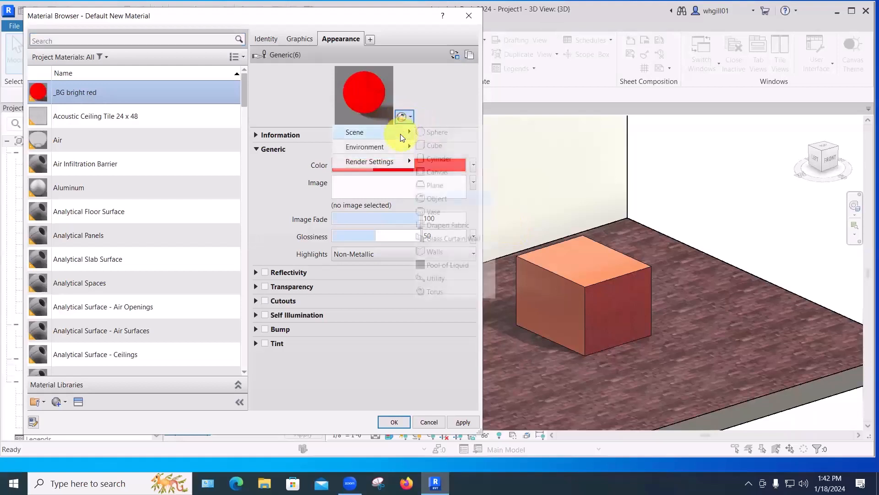
{"action": "left_click", "coordinate": [439, 146]}
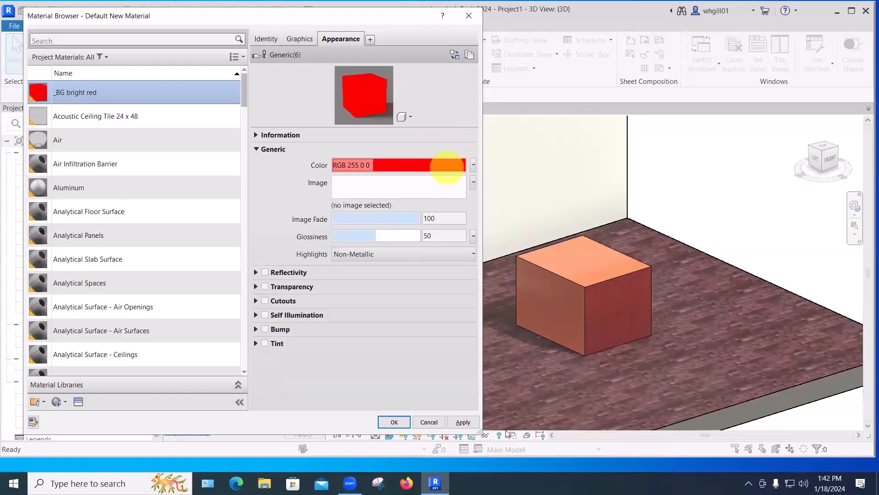
{"action": "left_click", "coordinate": [461, 422]}
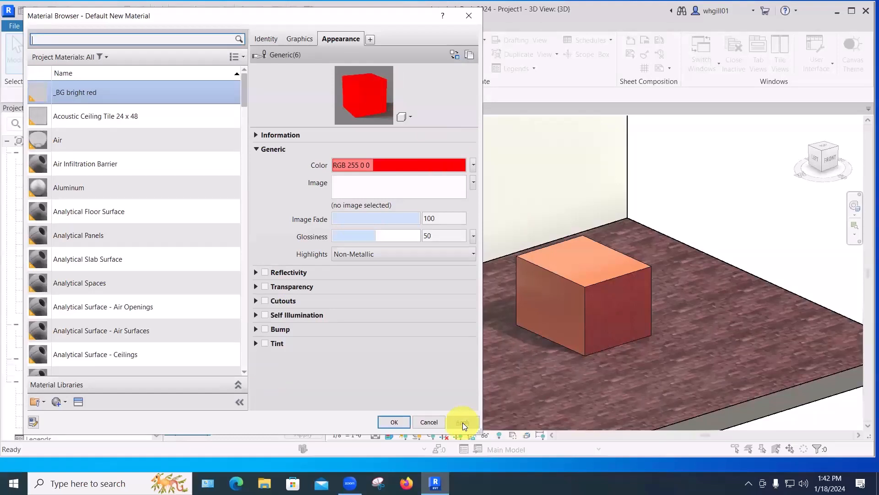
{"action": "left_click", "coordinate": [393, 421]}
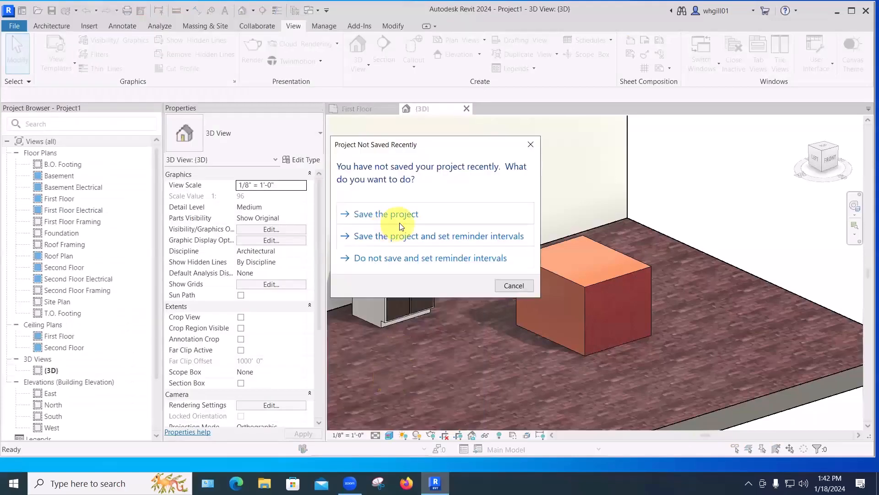
- Save the project to the Desktop as "materials demo"
{"action": "left_click", "coordinate": [380, 214]}
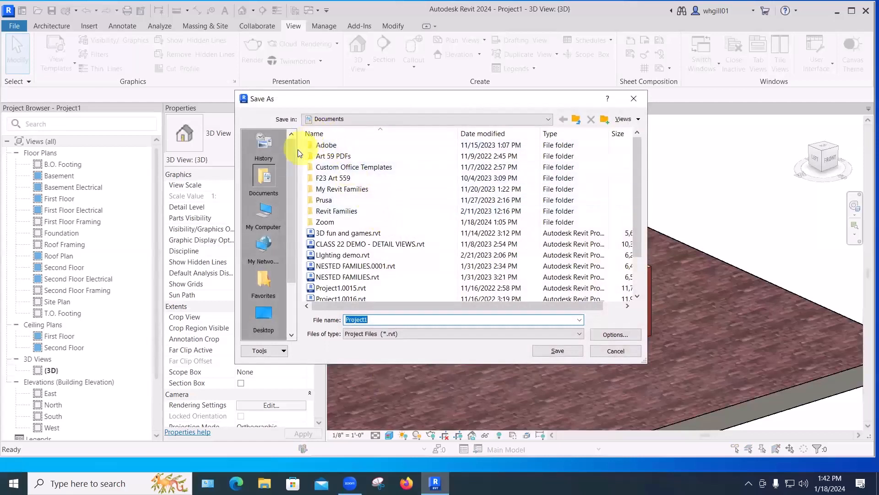
{"action": "left_click", "coordinate": [267, 317]}
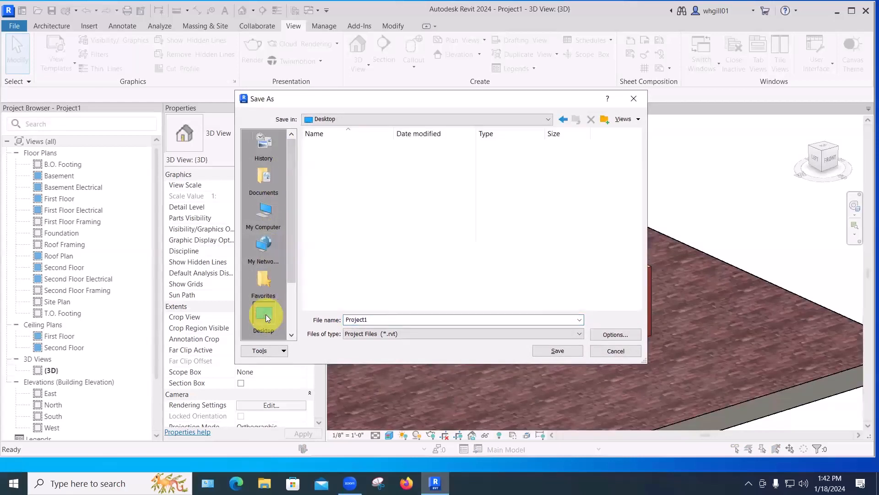
{"action": "type", "text": "MATERIA"}
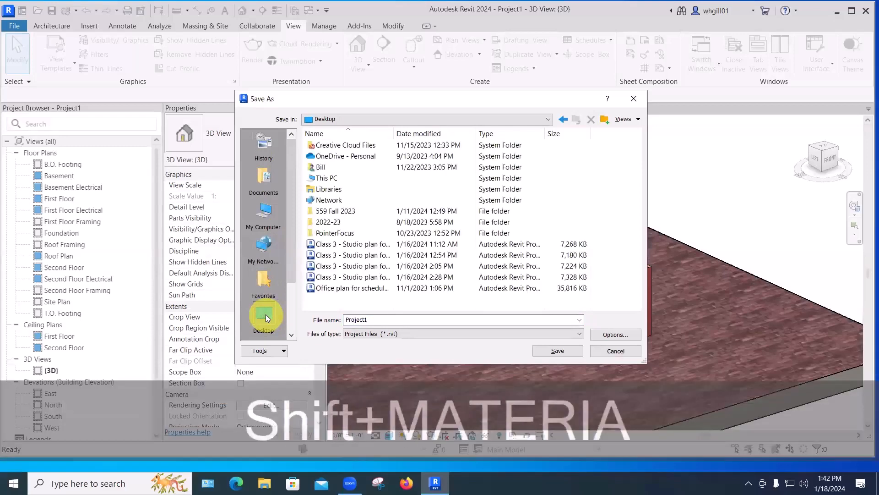
{"action": "type", "text": "LS"}
{"action": "key", "text": "BackSpace"}
{"action": "key", "text": "BackSpace"}
{"action": "key", "text": "BackSpace"}
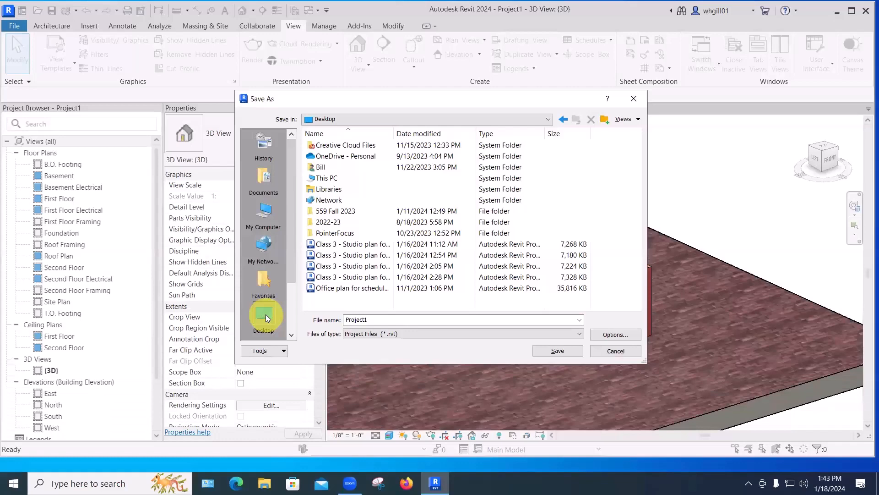
{"action": "double_click", "coordinate": [371, 318]}
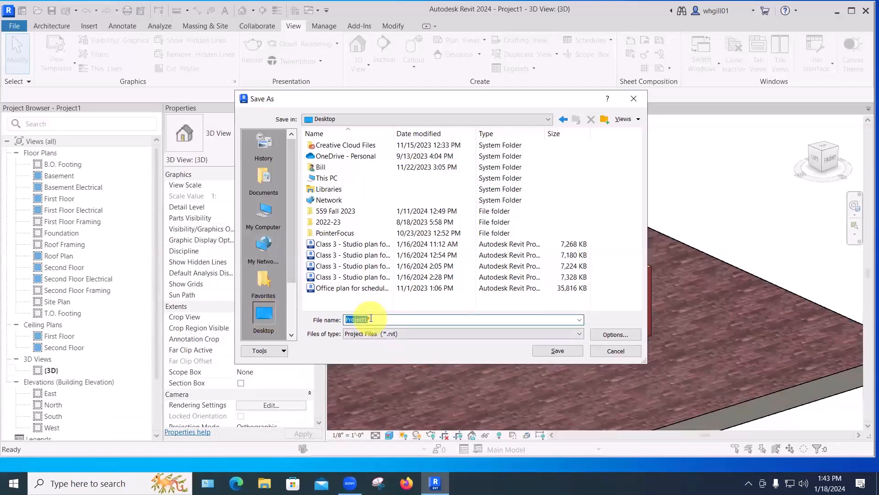
{"action": "type", "text": "materials"}
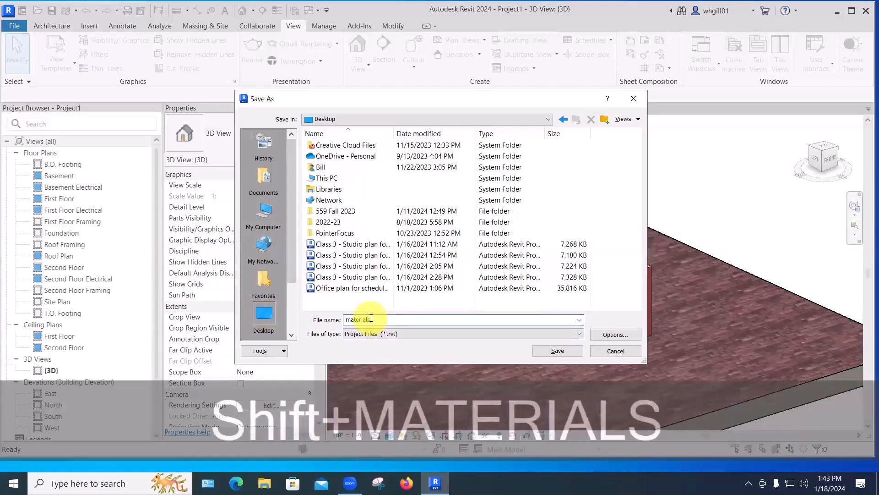
{"action": "type", "text": " demo"}
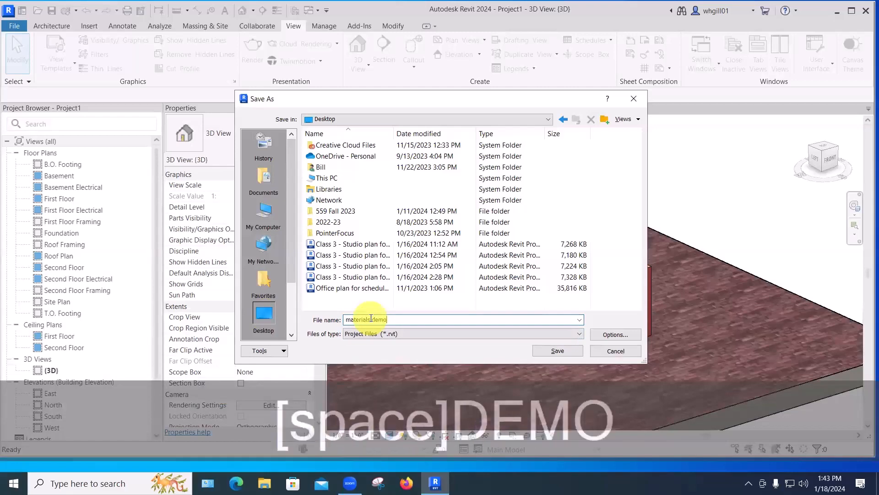
{"action": "left_click", "coordinate": [554, 351]}
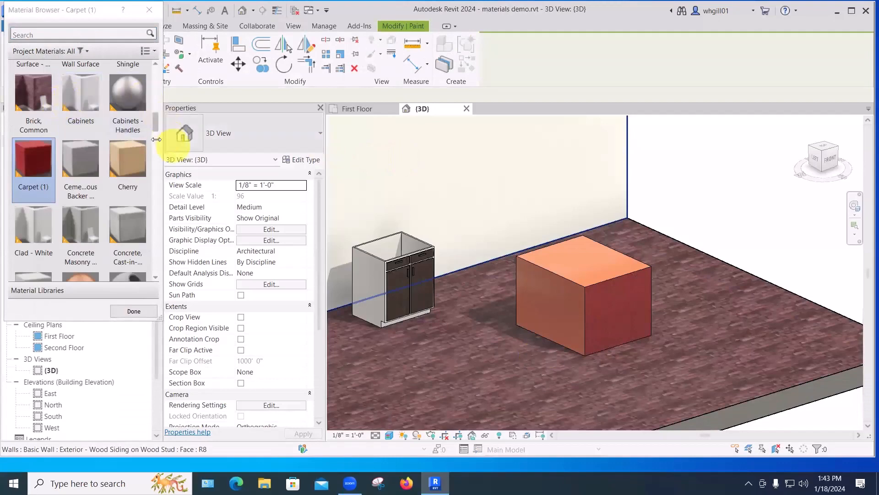
- Paint the floor's top face with the _BG bright red material and close the paint tool's material browser
{"action": "left_click_drag", "start_coordinate": [155, 126], "coordinate": [162, 65]}
{"action": "left_click", "coordinate": [31, 83]}
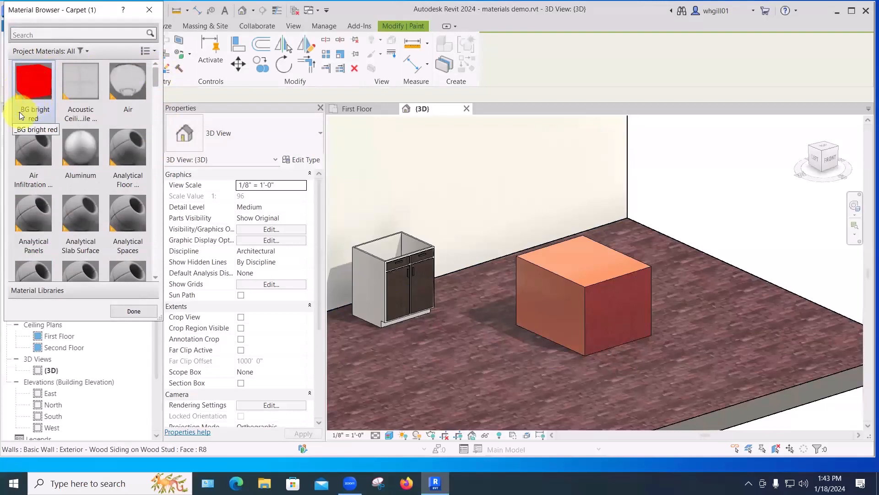
{"action": "left_click", "coordinate": [154, 51]}
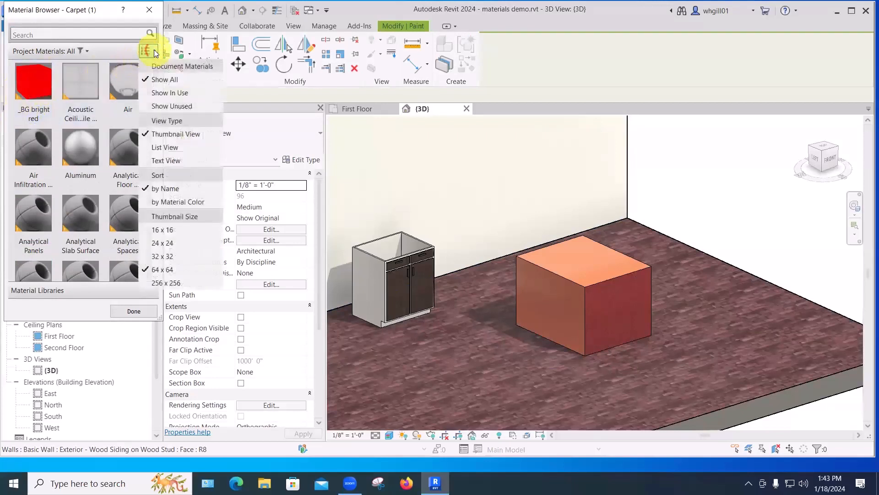
{"action": "left_click", "coordinate": [167, 160]}
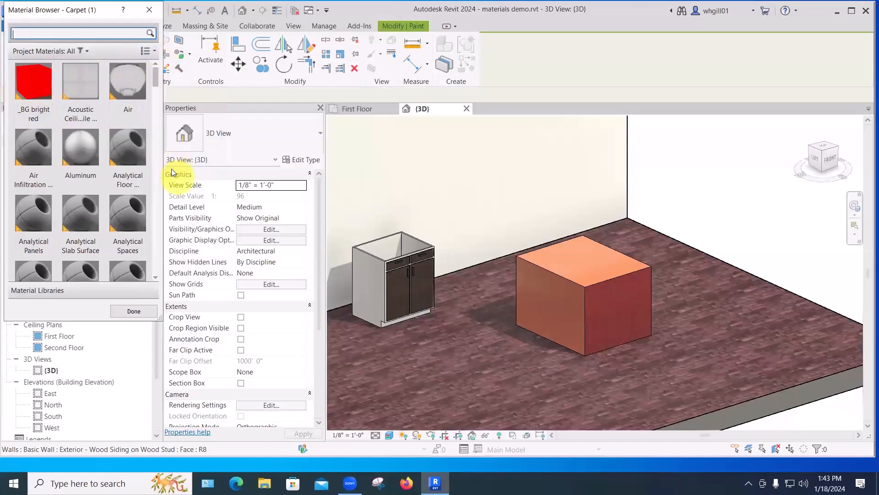
{"action": "left_click", "coordinate": [154, 52]}
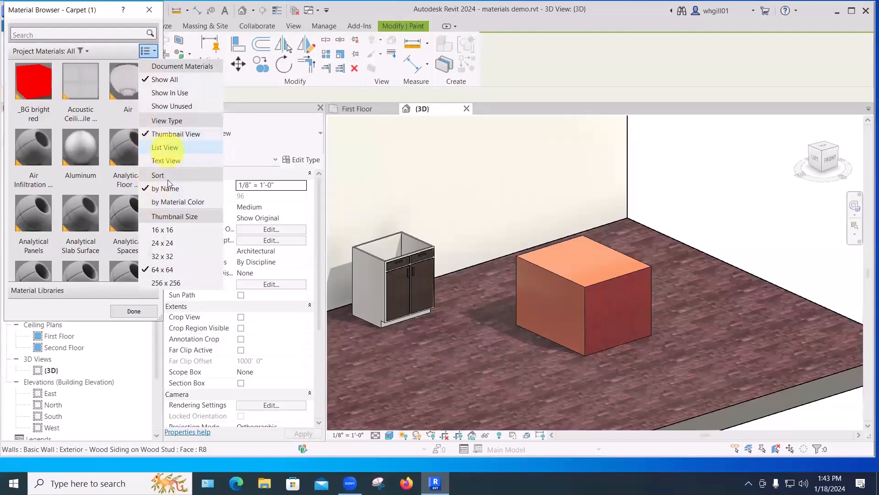
{"action": "left_click", "coordinate": [156, 190]}
{"action": "left_click", "coordinate": [37, 83]}
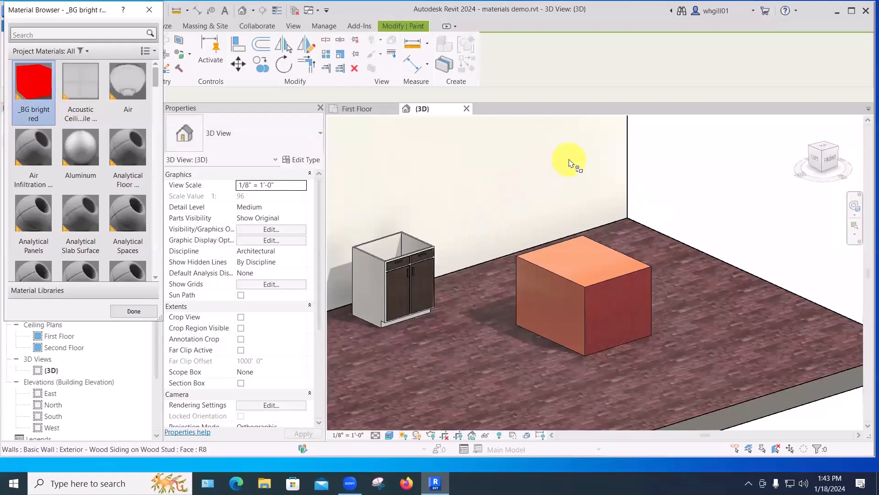
{"action": "left_click", "coordinate": [656, 250]}
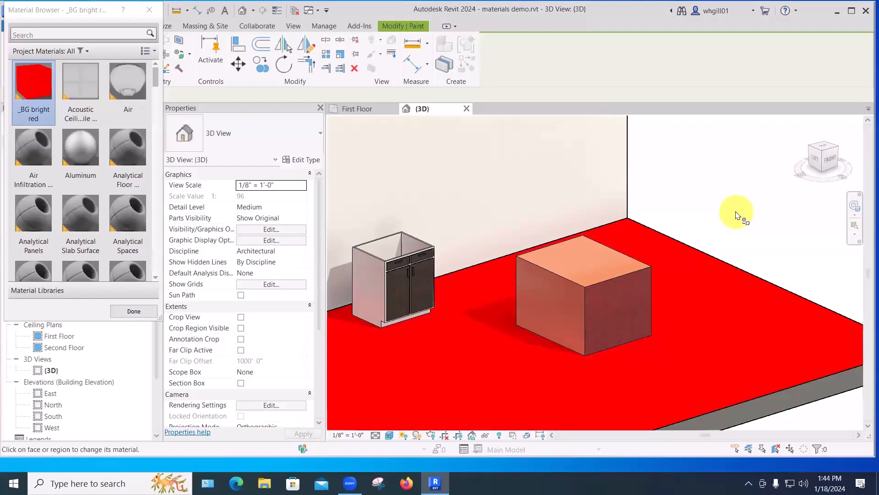
{"action": "left_click", "coordinate": [147, 10]}
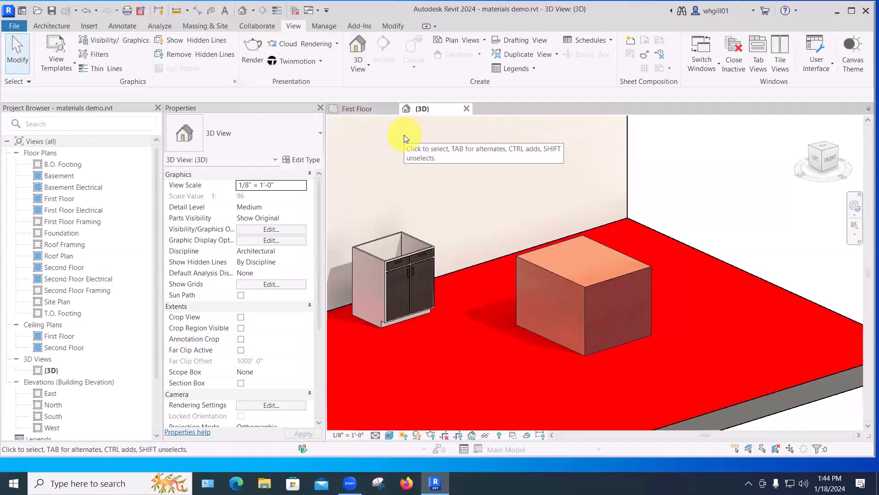
- Open the Material Browser with the MB shortcut and darken the _BG bright red material's generic appearance color to RGB 217 0 0
{"action": "key", "text": "m"}
{"action": "key", "text": "b"}
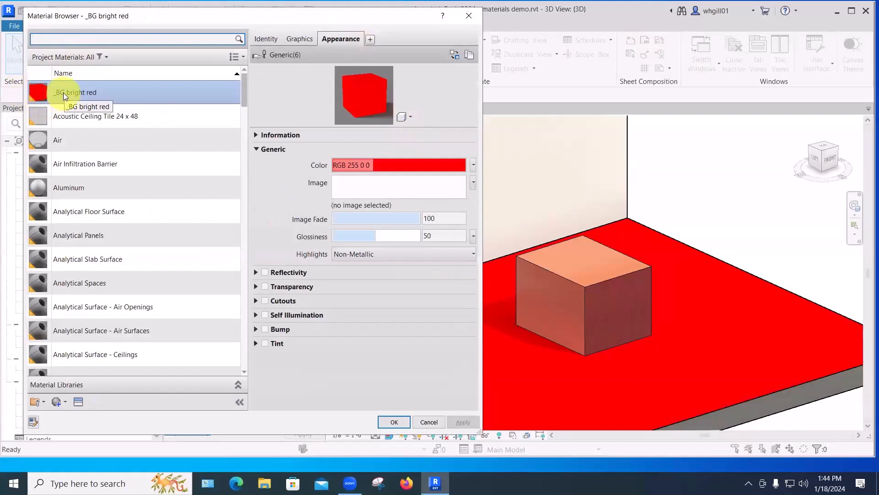
{"action": "left_click", "coordinate": [383, 166]}
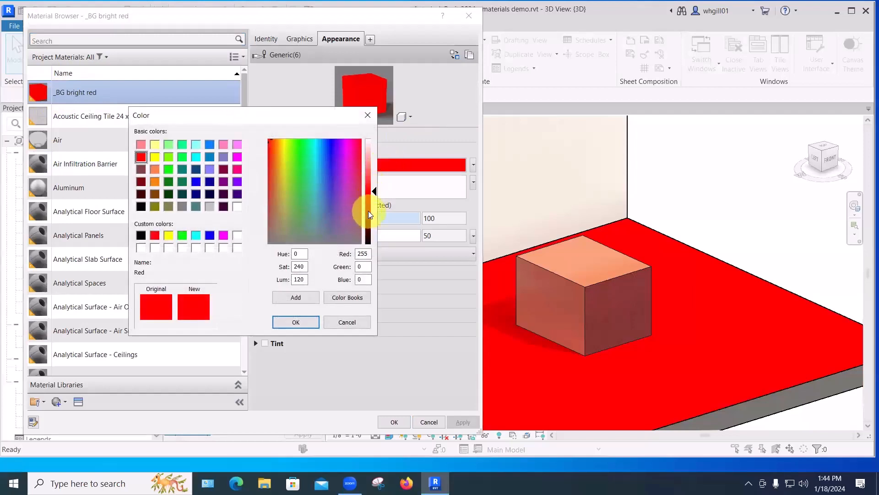
{"action": "left_click", "coordinate": [370, 211]}
{"action": "mouse_move", "coordinate": [374, 209]}
{"action": "left_mouse_down"}
{"action": "mouse_move", "coordinate": [371, 221]}
{"action": "mouse_move", "coordinate": [371, 203]}
{"action": "left_mouse_up"}
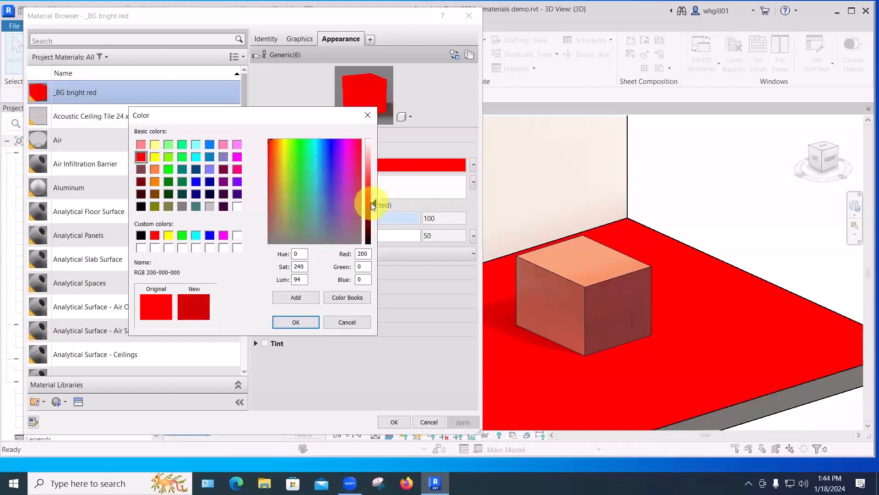
{"action": "left_click", "coordinate": [363, 253]}
{"action": "left_click", "coordinate": [363, 302]}
{"action": "left_click_drag", "start_coordinate": [375, 200], "coordinate": [371, 244]}
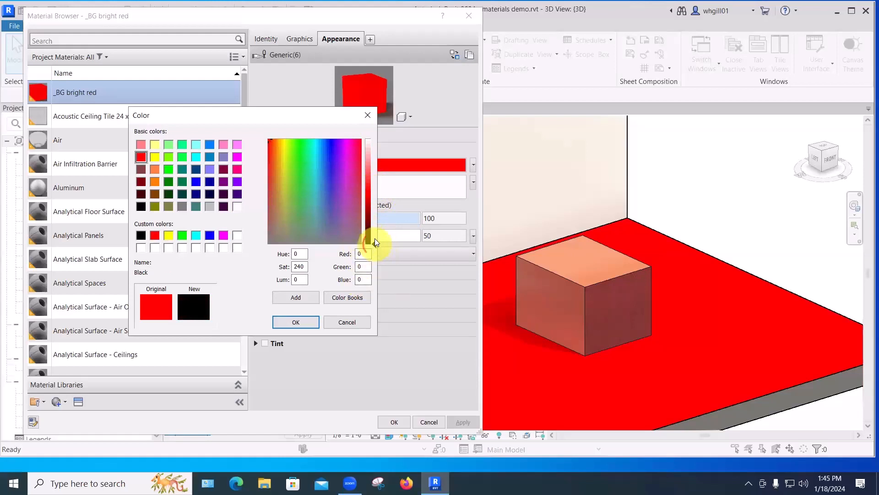
{"action": "left_click_drag", "start_coordinate": [373, 241], "coordinate": [373, 199]}
{"action": "left_click", "coordinate": [294, 320]}
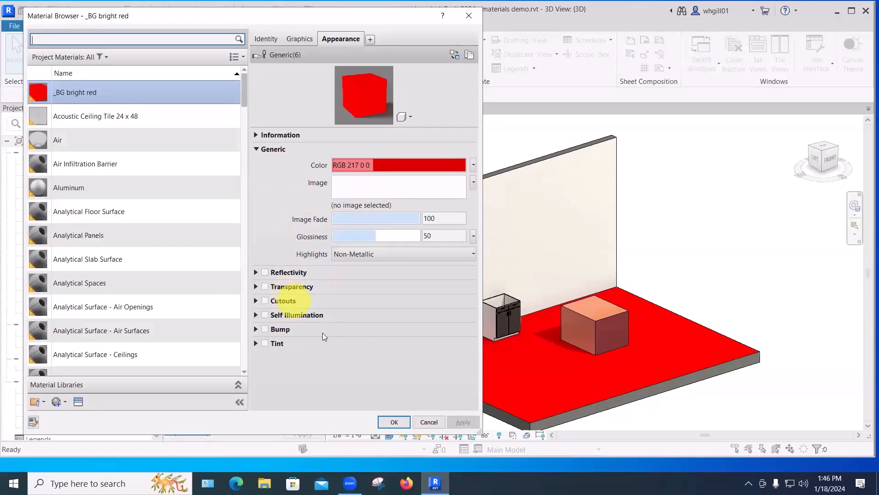
{"action": "left_click", "coordinate": [403, 424]}
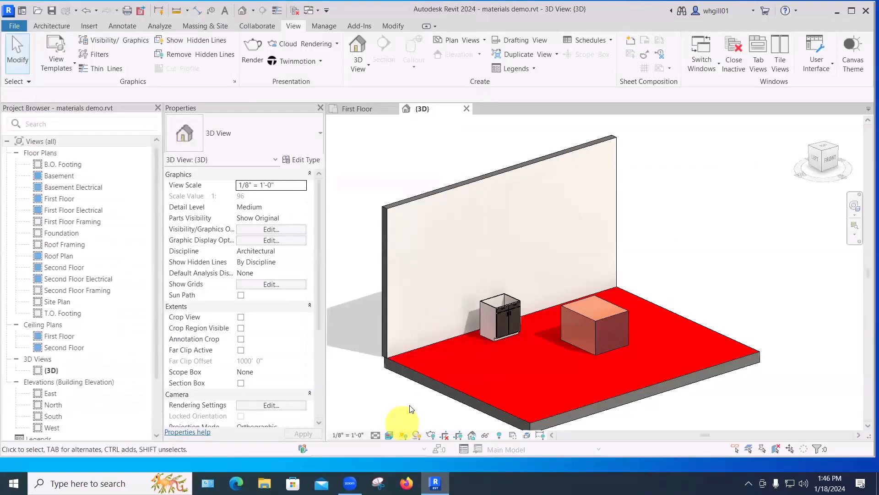
- Edit the box casework in place, paint its top face with _BG bright red, and finish the model
{"action": "left_click", "coordinate": [592, 321]}
{"action": "left_click", "coordinate": [491, 58]}
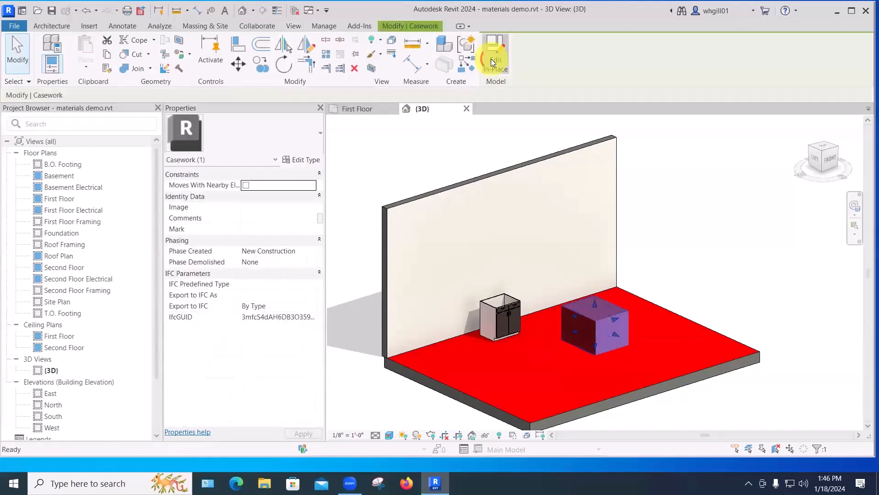
{"action": "key", "text": "p"}
{"action": "key", "text": "t"}
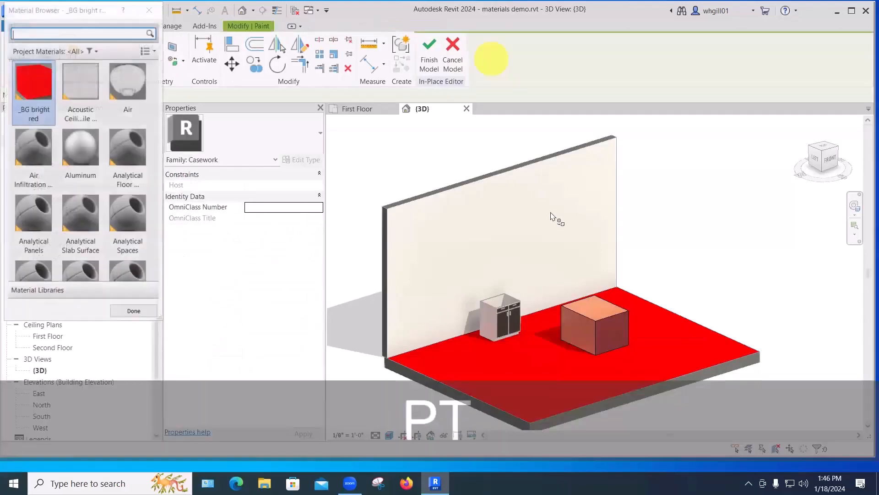
{"action": "left_click", "coordinate": [580, 301]}
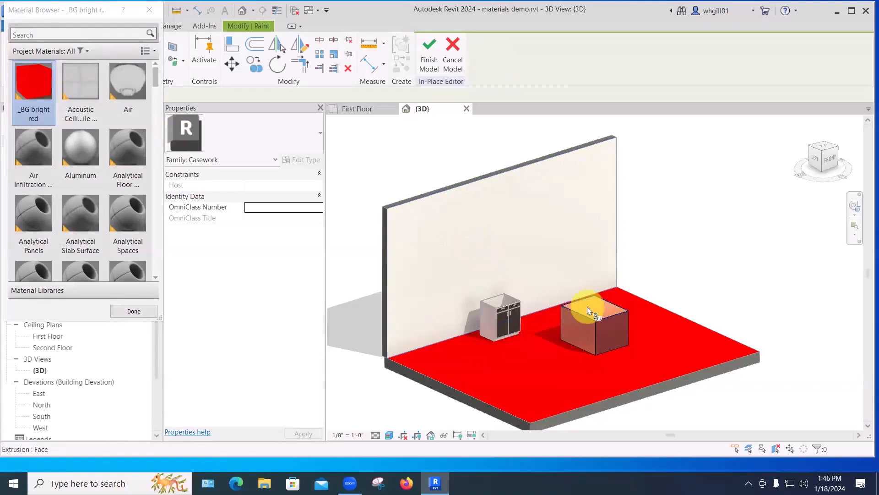
{"action": "left_click", "coordinate": [427, 46]}
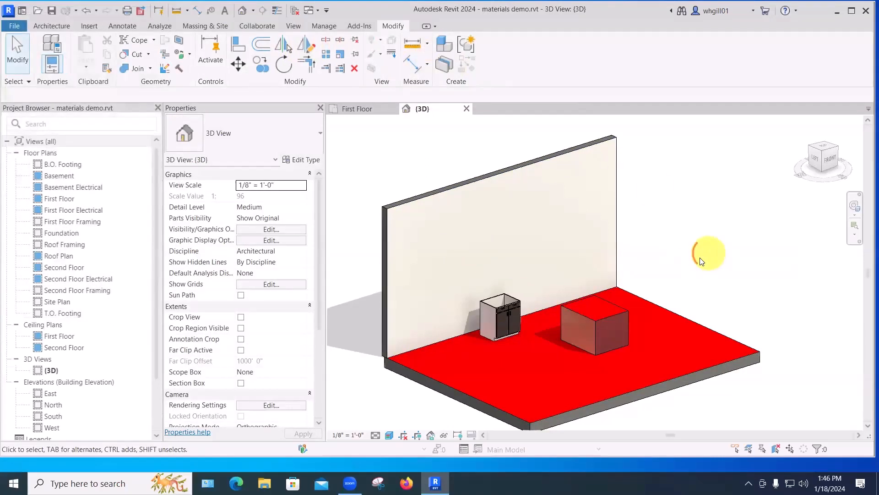
- Remove the paint override from the floor's top face
{"action": "scroll", "coordinate": [603, 340], "scroll_direction": "up", "scroll_amount": 2}
{"action": "left_click_drag", "start_coordinate": [598, 335], "coordinate": [585, 307]}
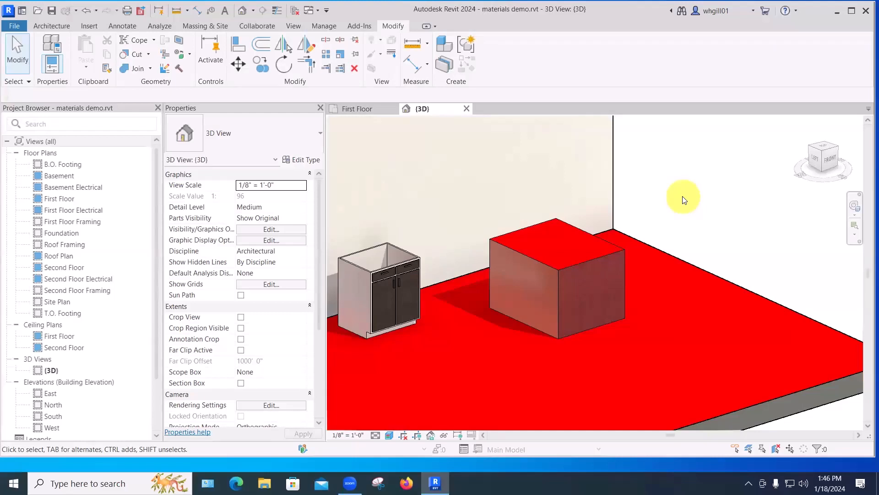
{"action": "scroll", "coordinate": [728, 164], "scroll_direction": "up", "scroll_amount": 1}
{"action": "scroll", "coordinate": [723, 164], "scroll_direction": "down", "scroll_amount": 2}
{"action": "middle_click_drag", "start_coordinate": [723, 165], "coordinate": [769, 141]}
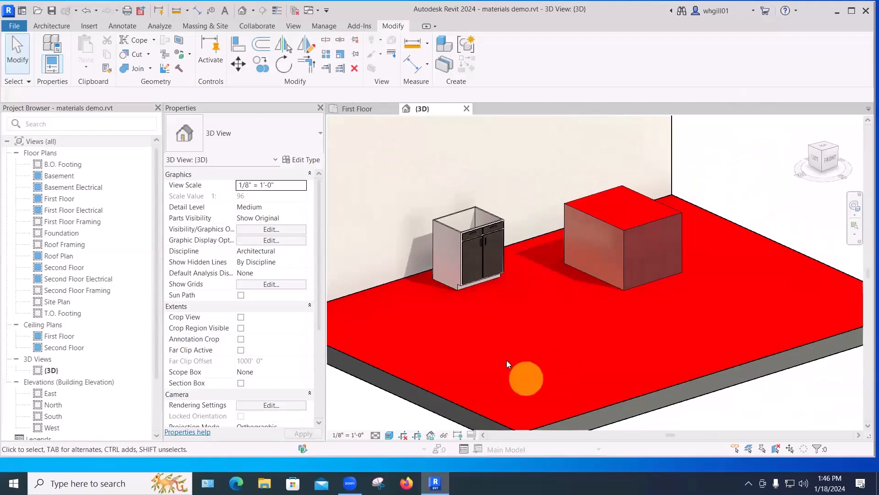
{"action": "left_click", "coordinate": [180, 54]}
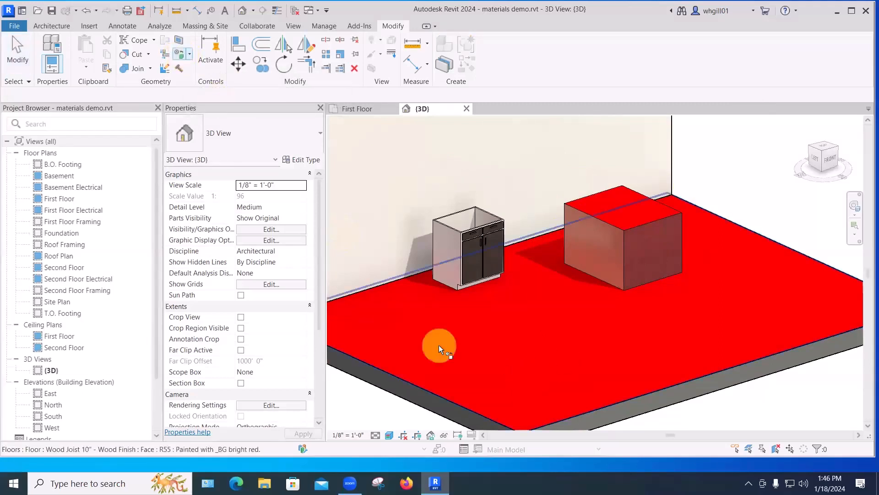
{"action": "left_click", "coordinate": [439, 345]}
{"action": "mouse_move", "coordinate": [584, 389]}
{"action": "middle_mouse_down"}
{"action": "mouse_move", "coordinate": [573, 343]}
{"action": "mouse_move", "coordinate": [553, 365]}
{"action": "mouse_move", "coordinate": [561, 354]}
{"action": "middle_mouse_up"}
{"action": "scroll", "coordinate": [561, 354], "scroll_direction": "up", "scroll_amount": 3}
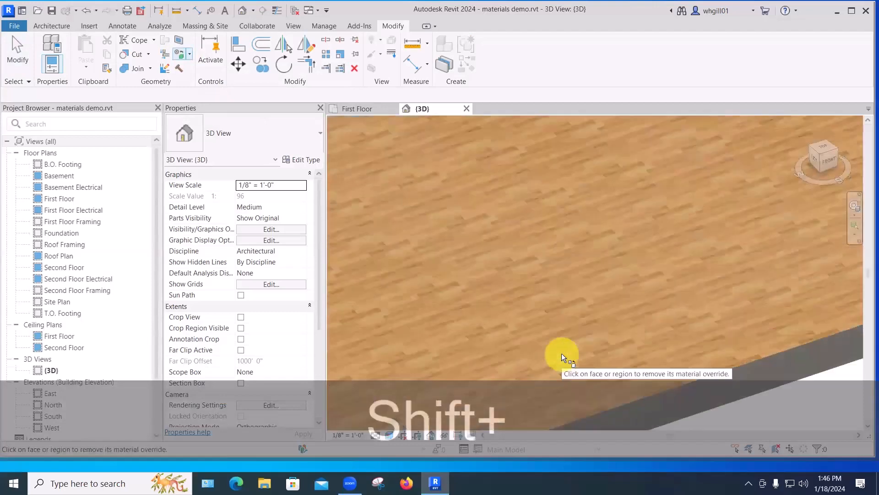
{"action": "scroll", "coordinate": [561, 353], "scroll_direction": "down", "scroll_amount": 4}
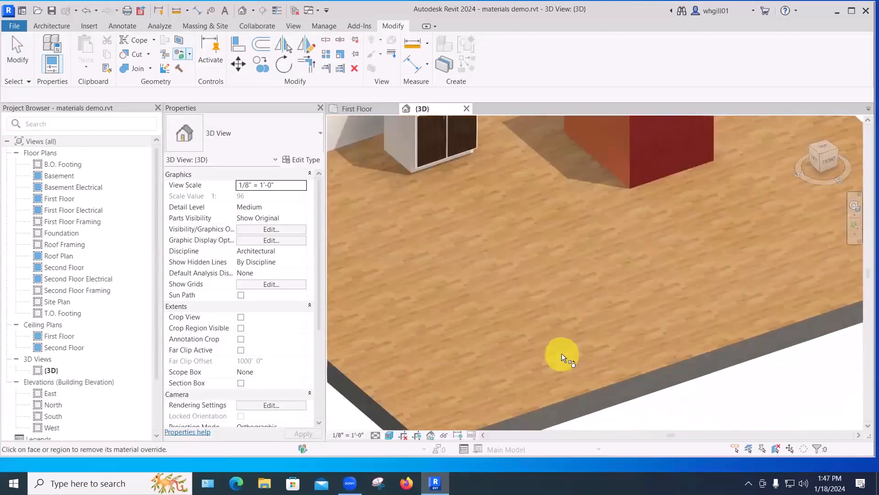
- Open the Material Browser, search the project materials for "oak" and select Oak Flooring
{"action": "scroll", "coordinate": [561, 353], "scroll_direction": "down", "scroll_amount": 2}
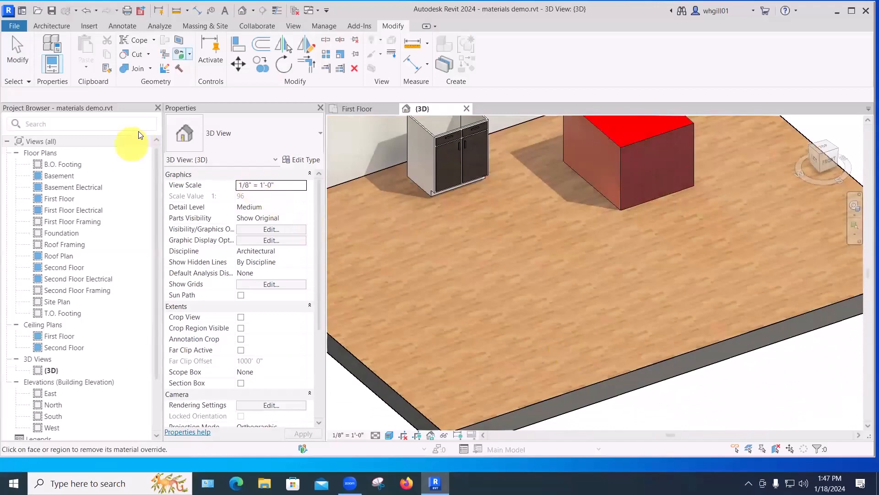
{"action": "key", "text": "m"}
{"action": "key", "text": "b"}
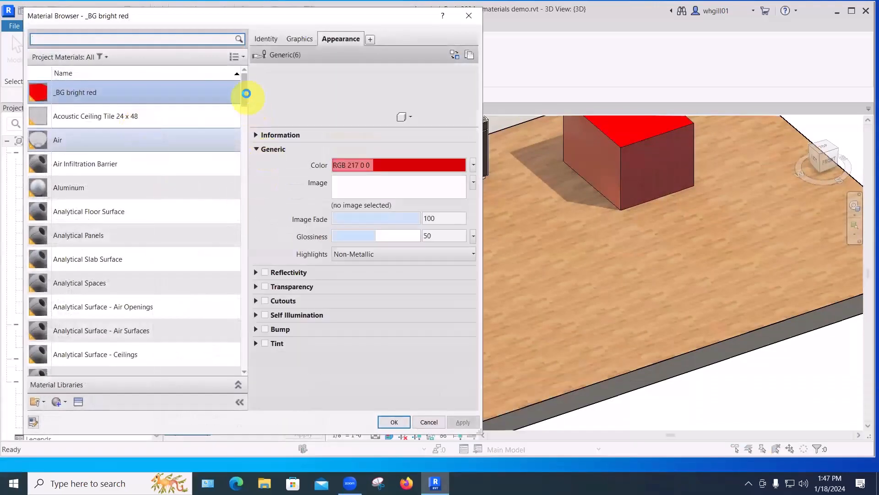
{"action": "left_click", "coordinate": [73, 39]}
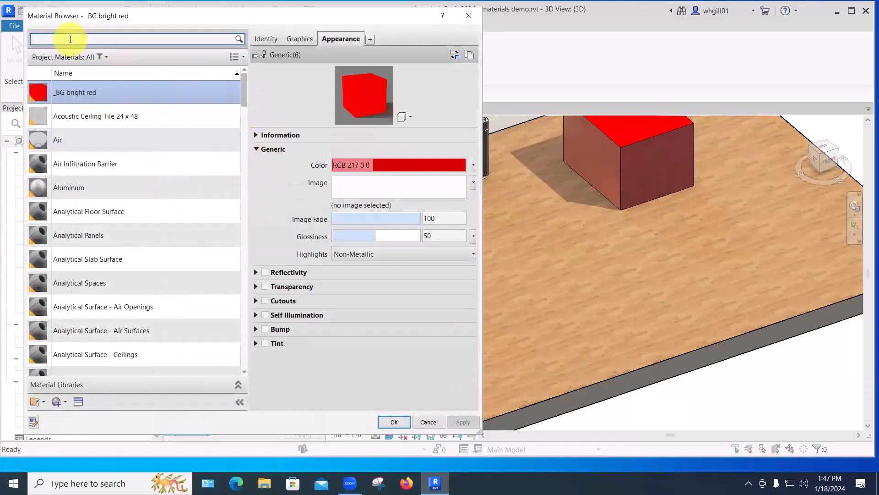
{"action": "type", "text": "oak"}
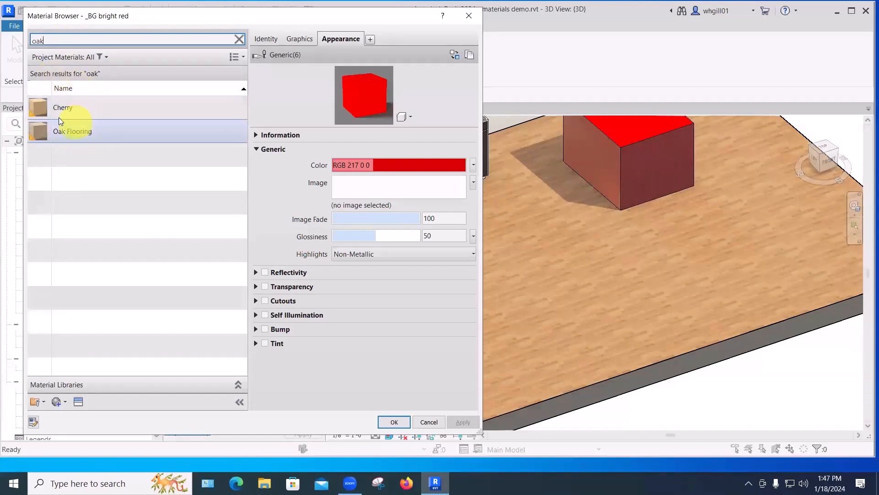
{"action": "left_click", "coordinate": [64, 132]}
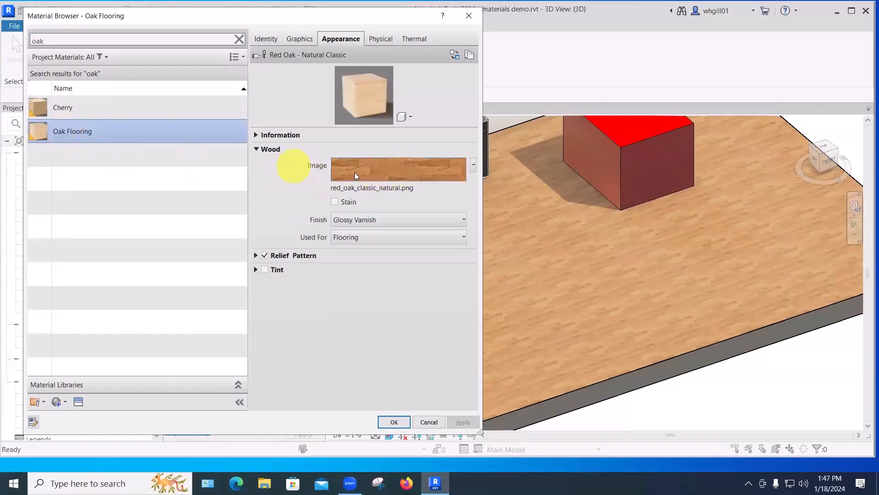
{"action": "mouse_move", "coordinate": [392, 170]}
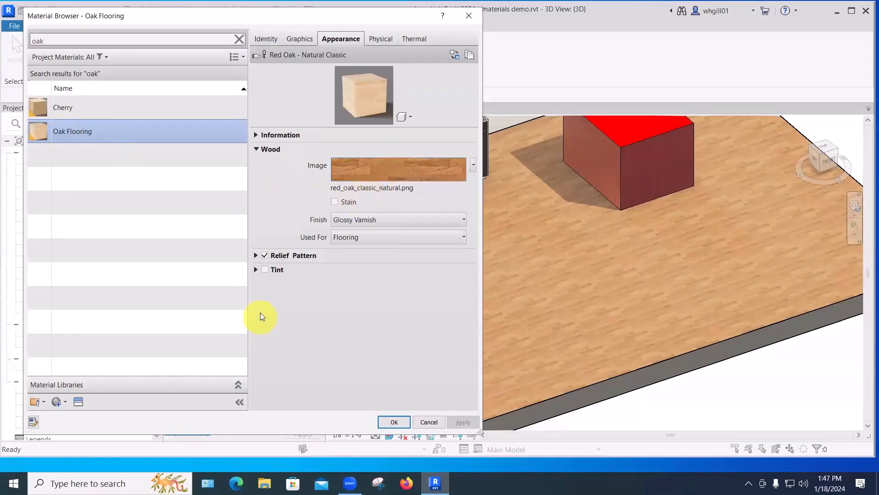
- Enable Tint on the Oak Flooring appearance, set the tint color to gray RGB 94 94 94 and apply it to the model
{"action": "left_click", "coordinate": [264, 270]}
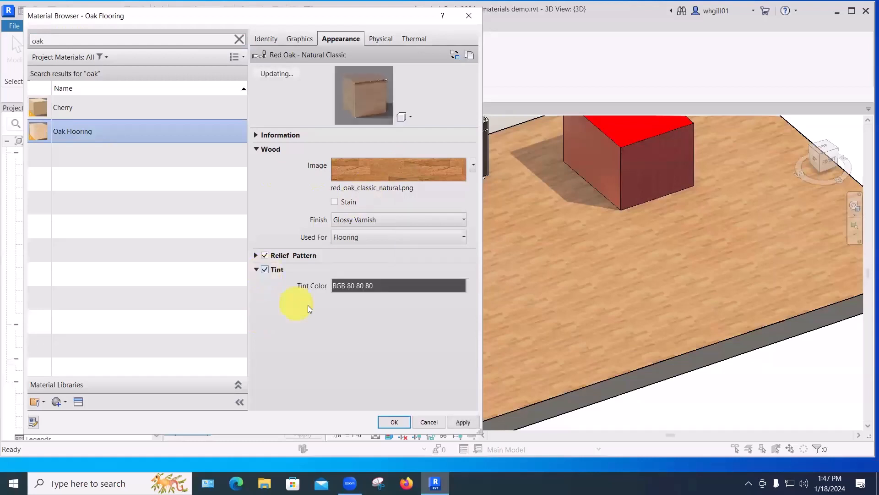
{"action": "left_click", "coordinate": [366, 286]}
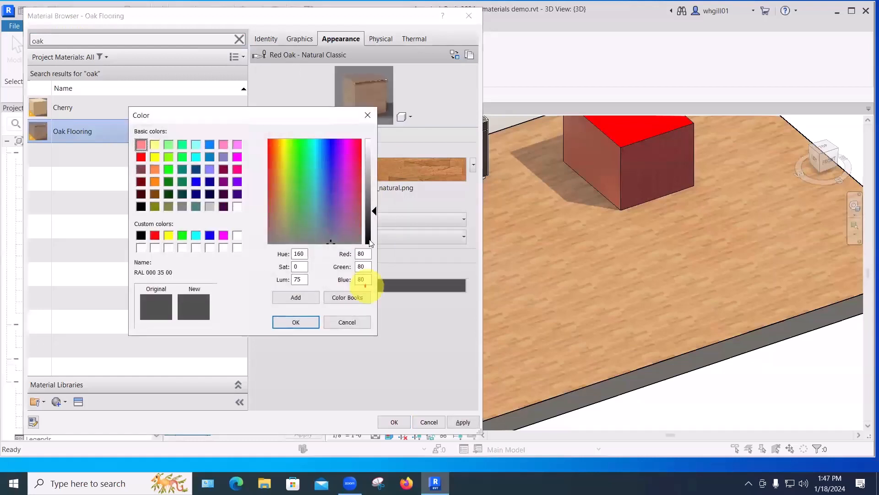
{"action": "left_click_drag", "start_coordinate": [308, 114], "coordinate": [678, 177]}
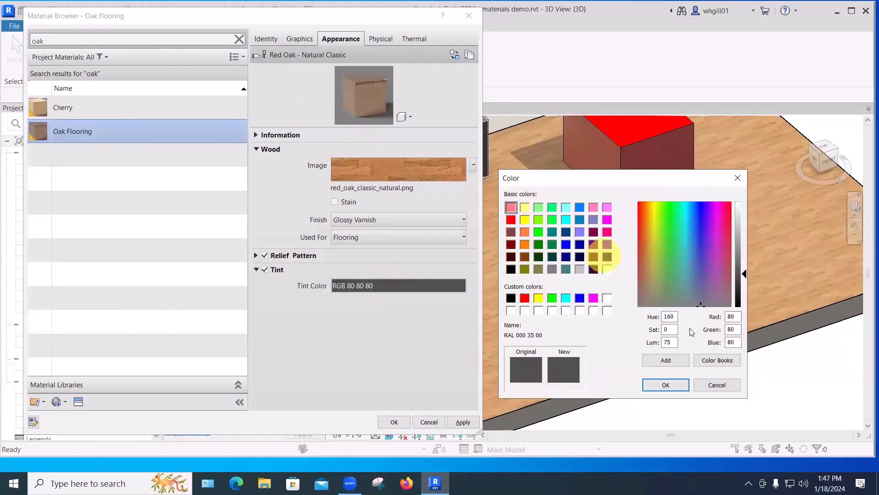
{"action": "mouse_move", "coordinate": [747, 280]}
{"action": "left_mouse_down"}
{"action": "mouse_move", "coordinate": [747, 257]}
{"action": "mouse_move", "coordinate": [746, 270]}
{"action": "left_mouse_up"}
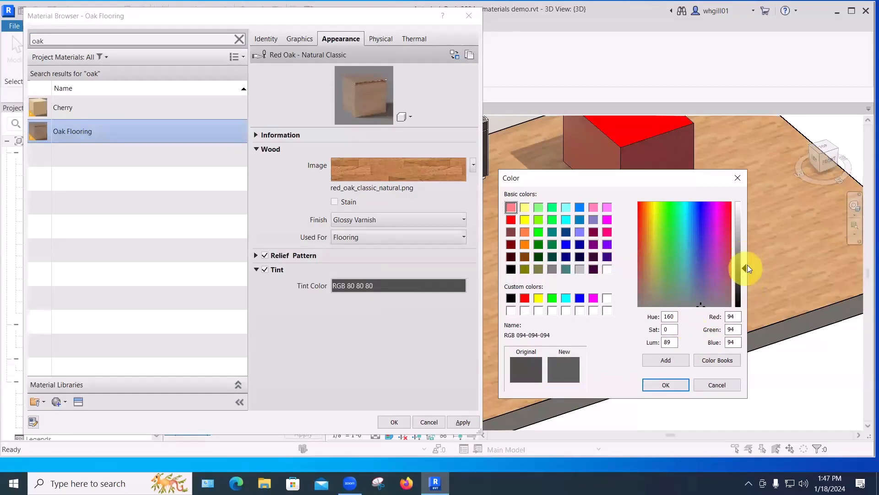
{"action": "left_click", "coordinate": [665, 384]}
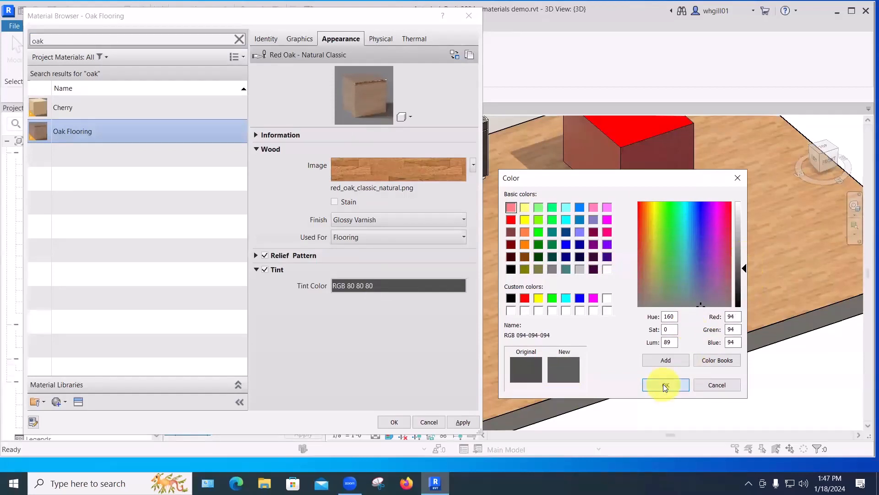
{"action": "left_click", "coordinate": [458, 422]}
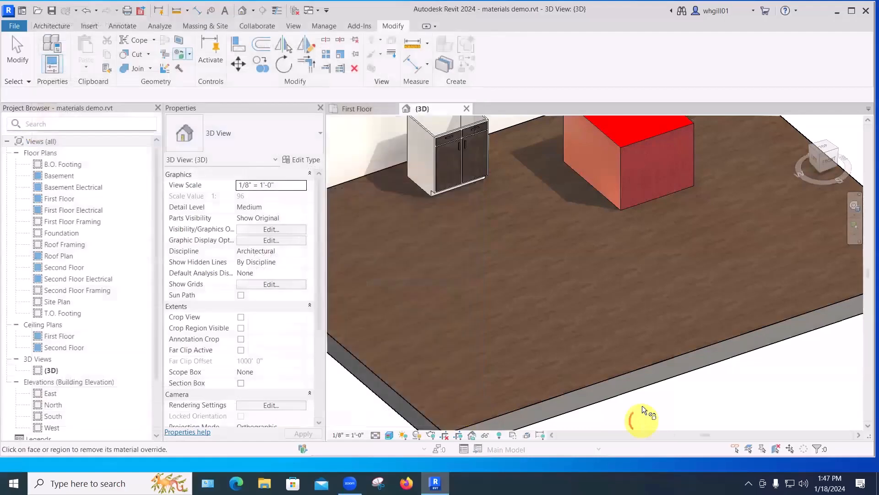
- Reopen the Oak Flooring material, set its tint color to white RGB 255 255 255 and apply it
{"action": "scroll", "coordinate": [634, 406], "scroll_direction": "down", "scroll_amount": 3}
{"action": "scroll", "coordinate": [583, 377], "scroll_direction": "up", "scroll_amount": 2}
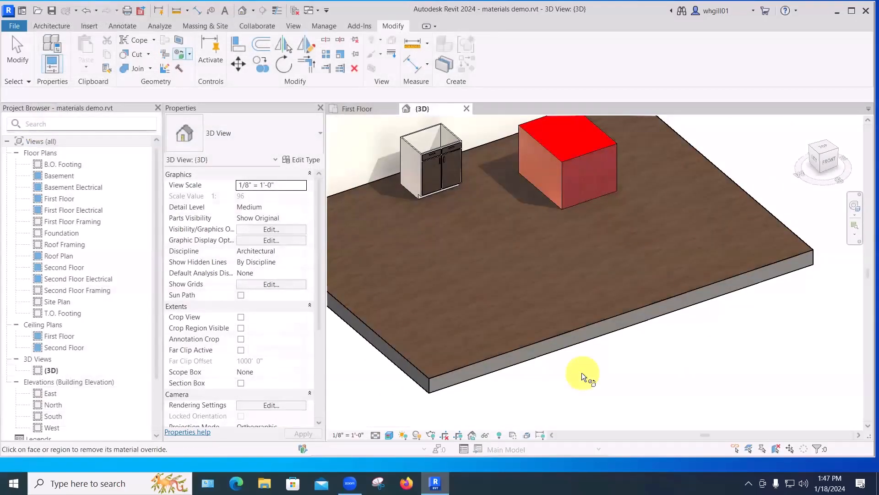
{"action": "key", "text": "m"}
{"action": "key", "text": "b"}
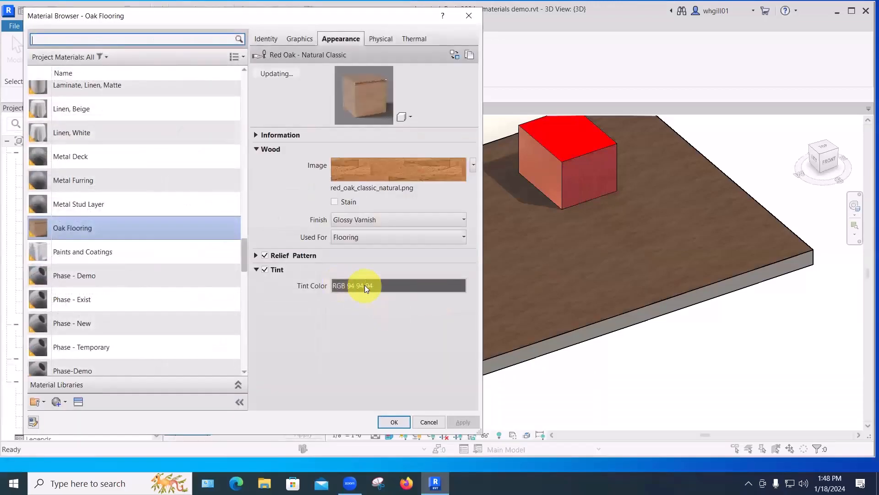
{"action": "left_click", "coordinate": [365, 285]}
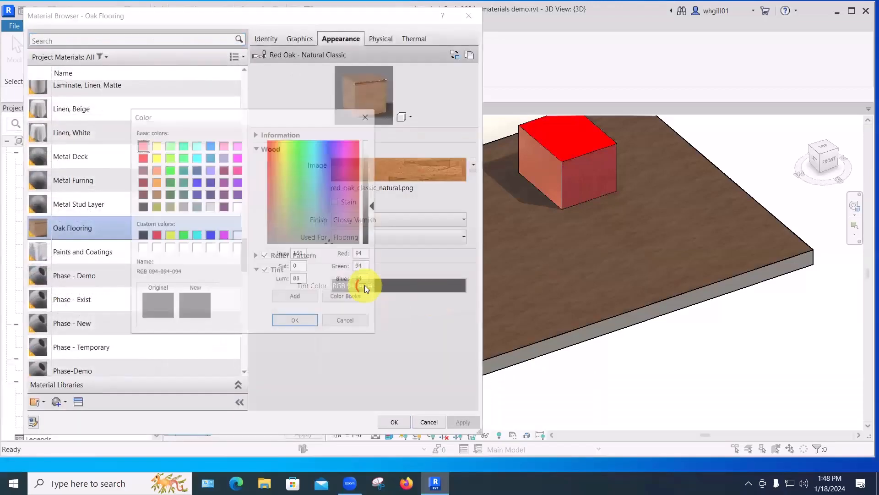
{"action": "left_click_drag", "start_coordinate": [376, 206], "coordinate": [373, 138]}
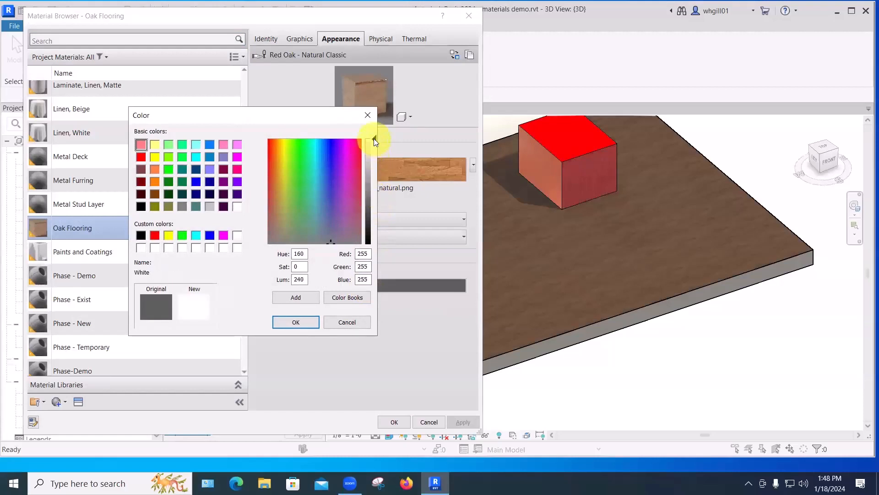
{"action": "left_click", "coordinate": [289, 321]}
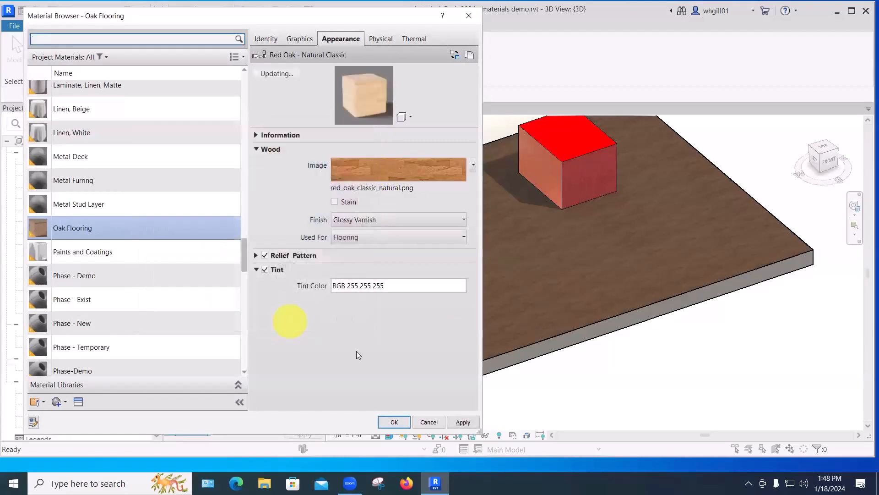
{"action": "left_click", "coordinate": [468, 426]}
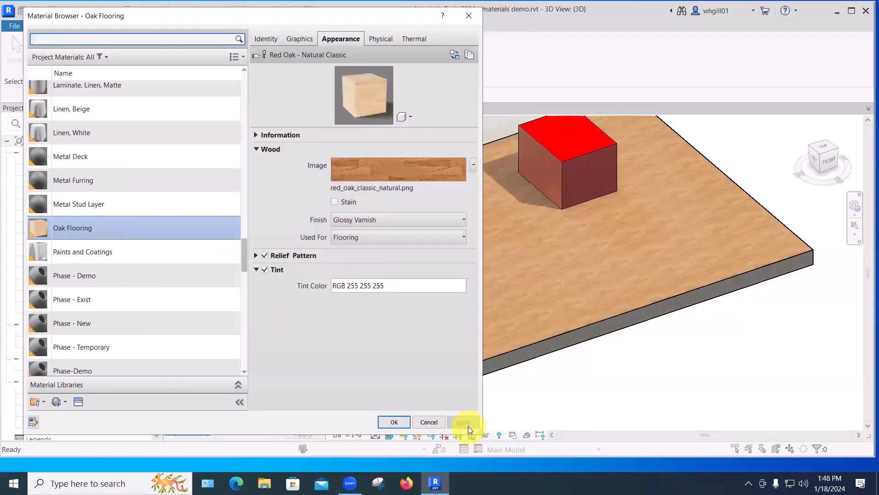
- Set the Oak Flooring tint color to reddish brown RGB 183 91 57 and apply it
{"action": "left_click", "coordinate": [356, 285]}
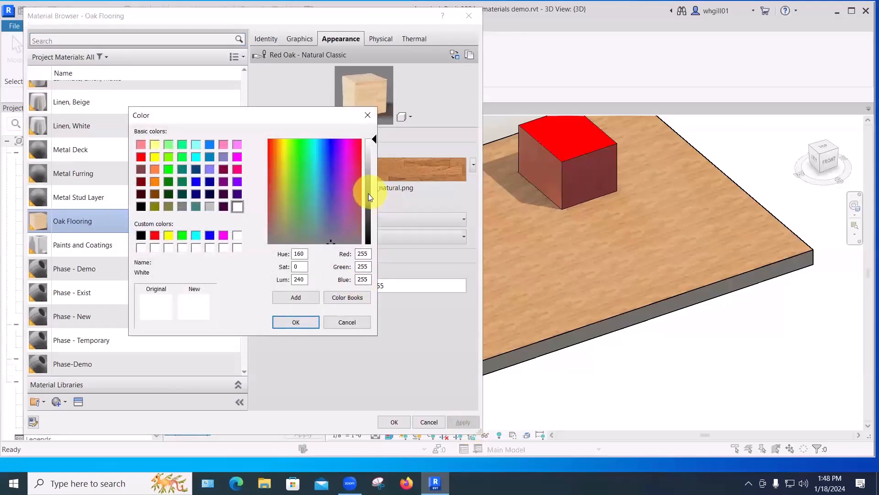
{"action": "left_click", "coordinate": [368, 195]}
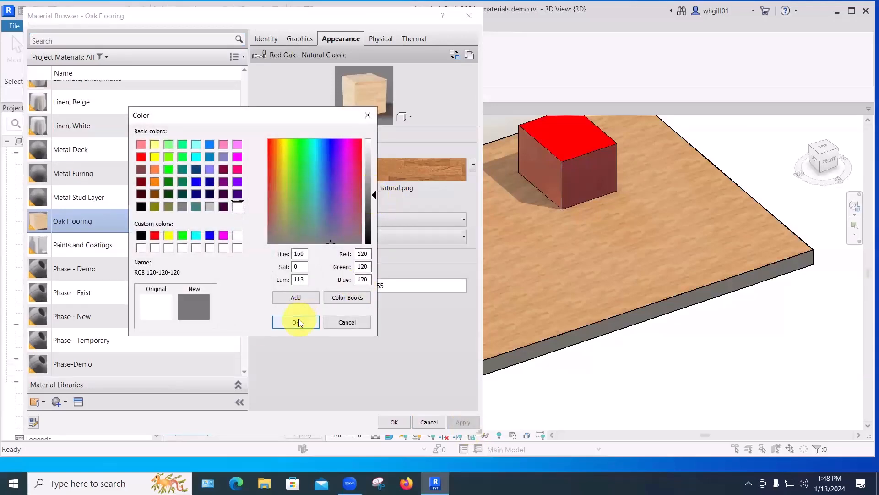
{"action": "left_click", "coordinate": [269, 189]}
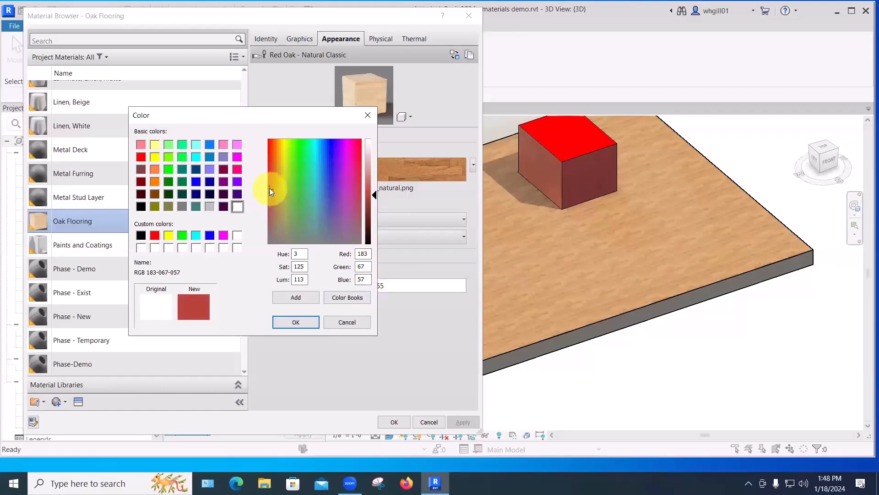
{"action": "left_click_drag", "start_coordinate": [270, 188], "coordinate": [272, 189]}
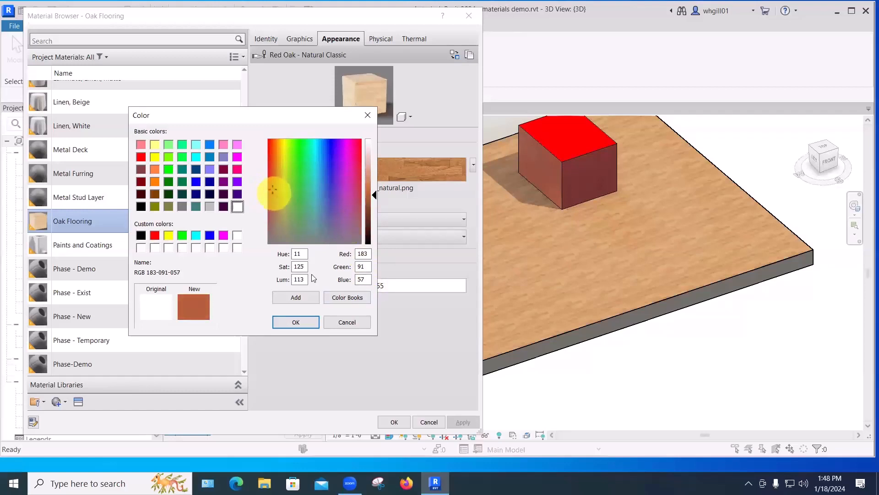
{"action": "left_click", "coordinate": [303, 321]}
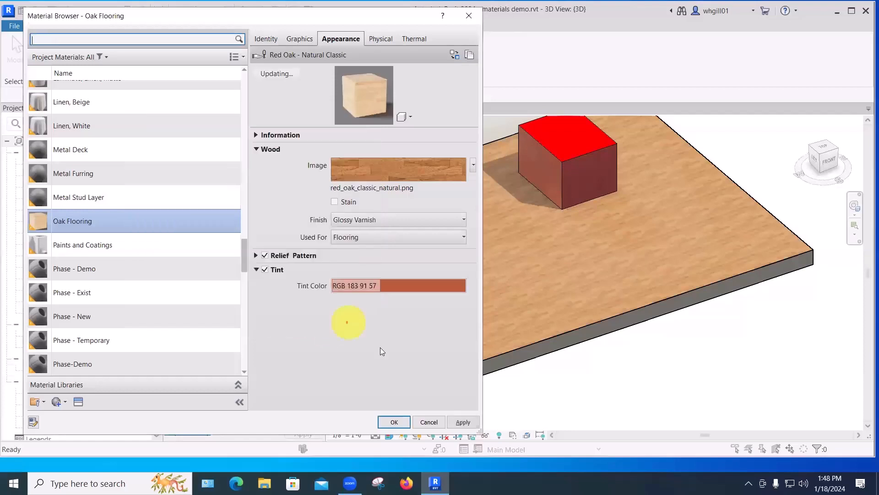
{"action": "left_click", "coordinate": [460, 423]}
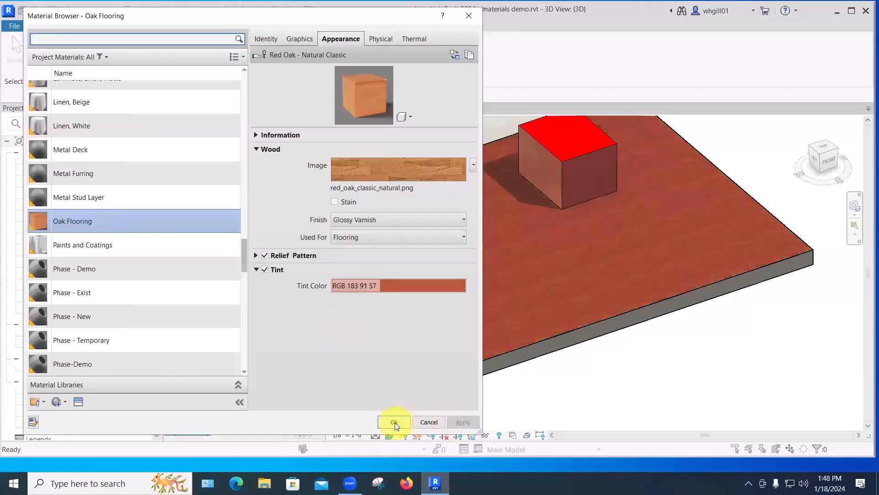
- Mute the Oak Flooring tint to RGB 158 108 82 and accept the material changes
{"action": "left_click", "coordinate": [397, 284]}
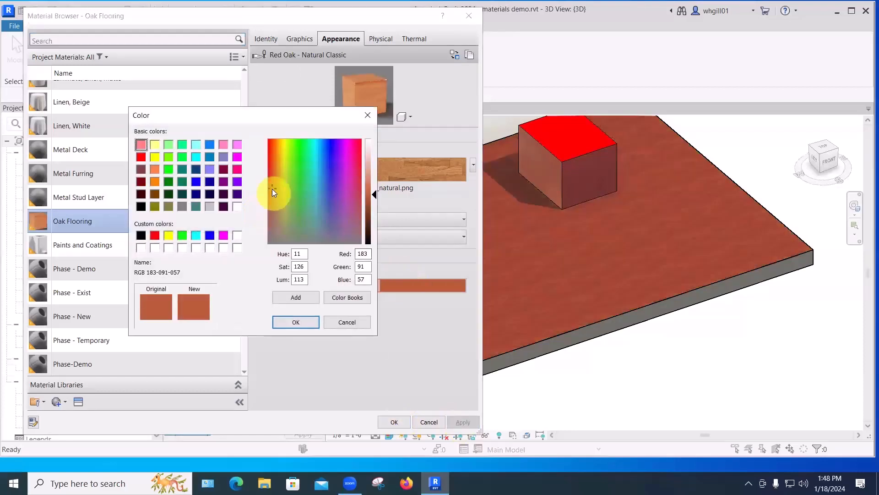
{"action": "left_click_drag", "start_coordinate": [272, 187], "coordinate": [273, 211]}
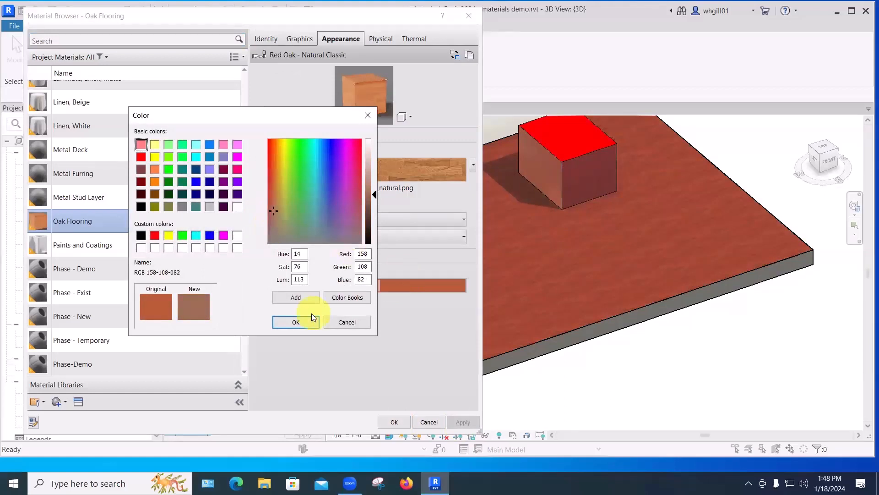
{"action": "left_click", "coordinate": [297, 323]}
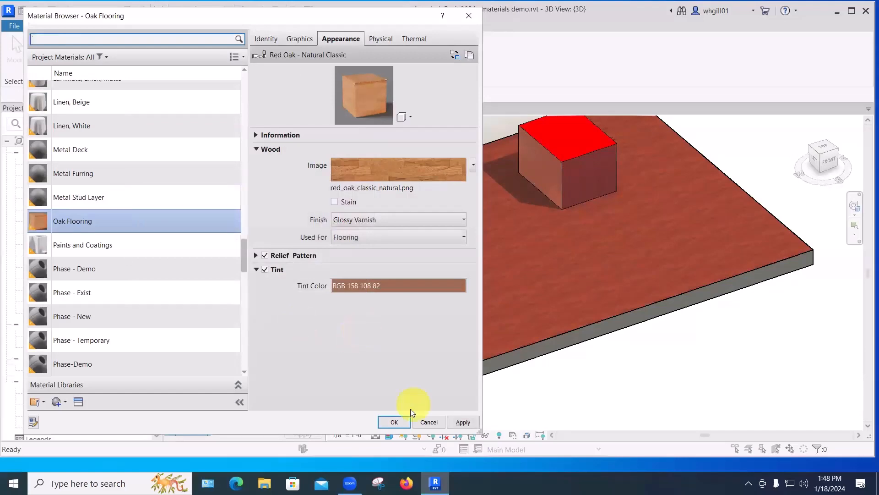
{"action": "left_click", "coordinate": [394, 422]}
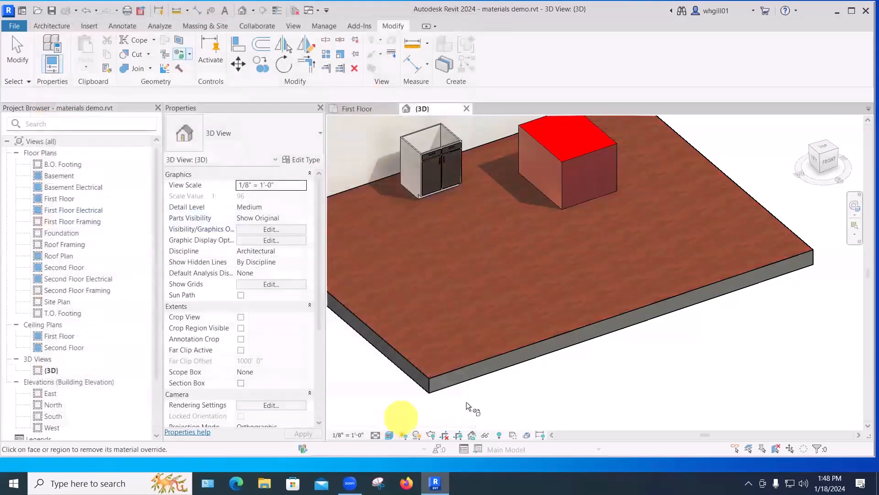
- Inspect the tinted floor up close, then reopen the Material Browser and select the _BG bright red material
{"action": "scroll", "coordinate": [545, 328], "scroll_direction": "up", "scroll_amount": 5}
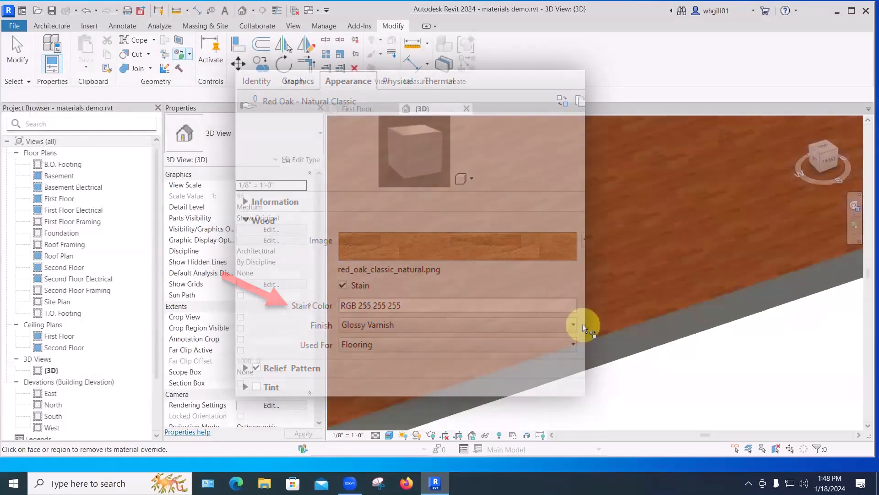
{"action": "scroll", "coordinate": [582, 328], "scroll_direction": "down", "scroll_amount": 5}
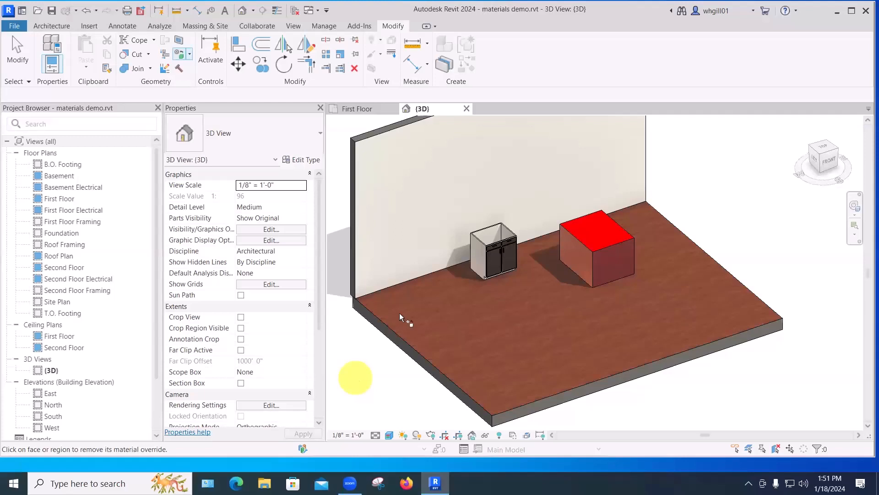
{"action": "key", "text": "m"}
{"action": "key", "text": "b"}
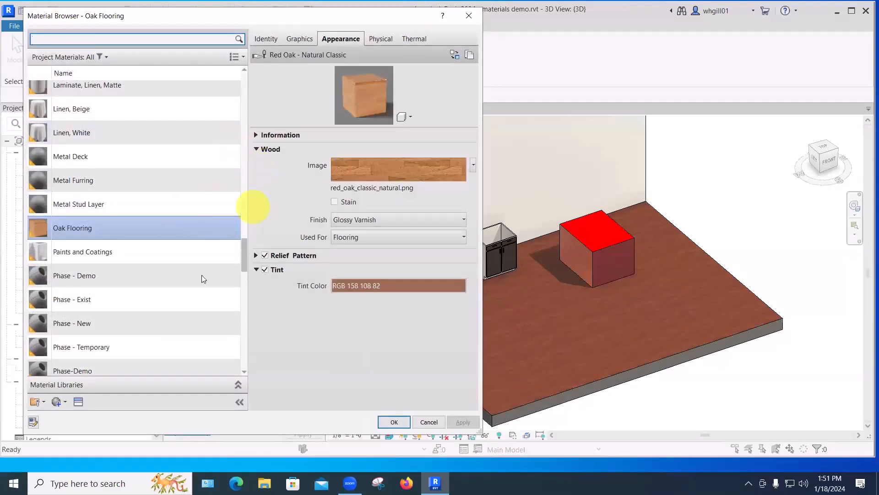
{"action": "left_click_drag", "start_coordinate": [246, 265], "coordinate": [120, 84]}
{"action": "left_click", "coordinate": [100, 94]}
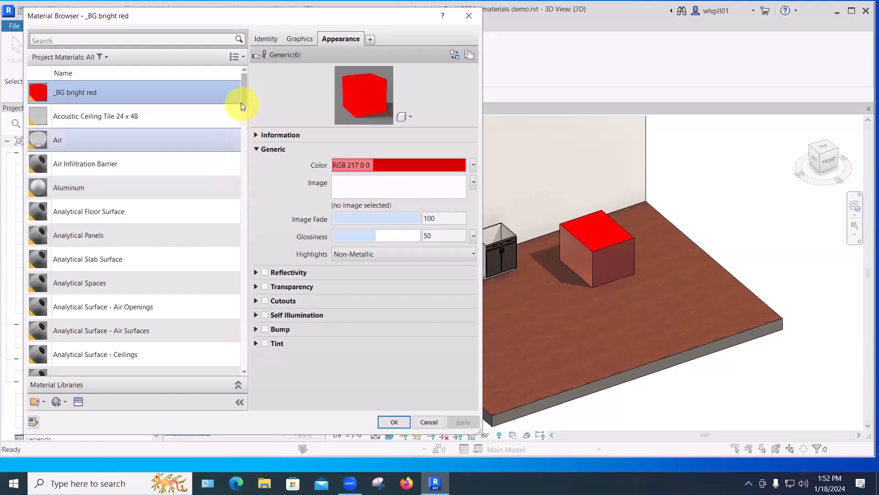
- Show the material libraries and search the materials for "paint"
{"action": "left_click", "coordinate": [239, 384]}
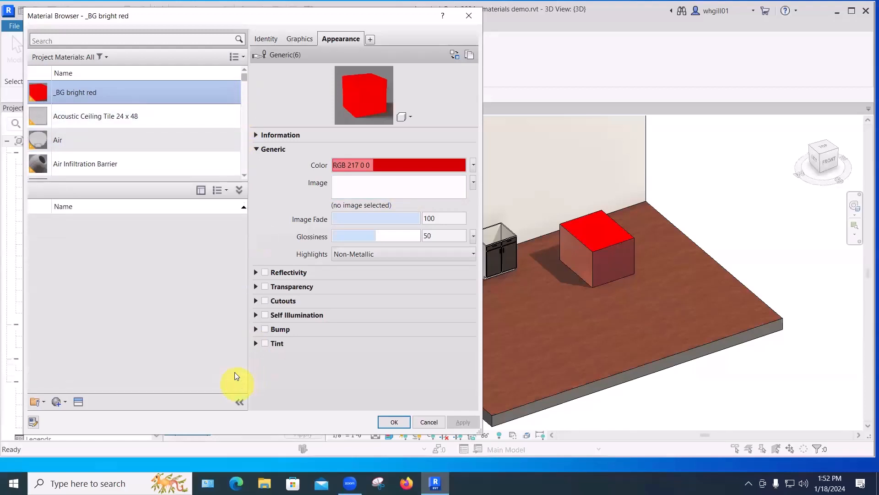
{"action": "left_click", "coordinate": [36, 39]}
{"action": "type", "text": "paint"}
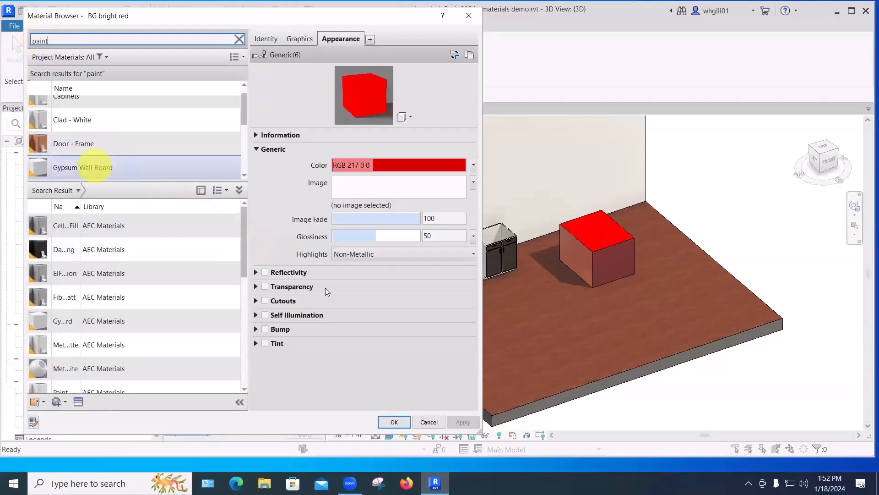
{"action": "left_click_drag", "start_coordinate": [245, 267], "coordinate": [241, 294]}
{"action": "left_click", "coordinate": [89, 292]}
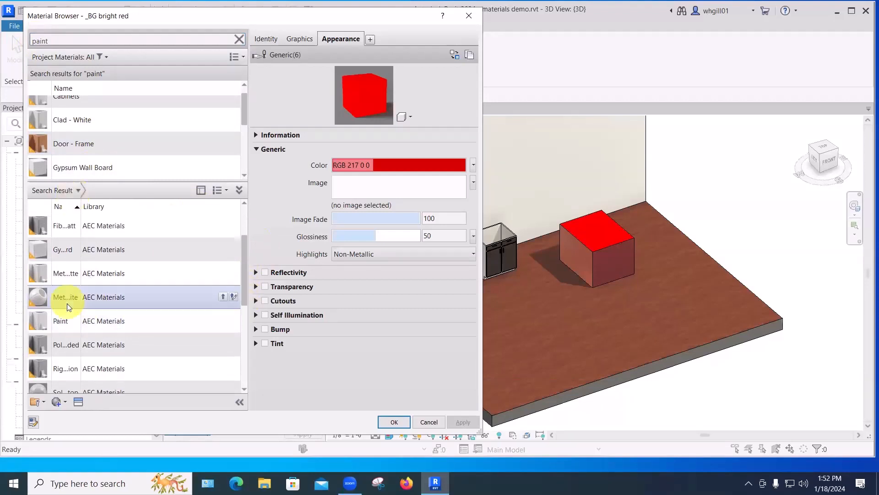
- Add the Paint material from the AEC Materials library to the project materials
{"action": "left_click", "coordinate": [64, 320]}
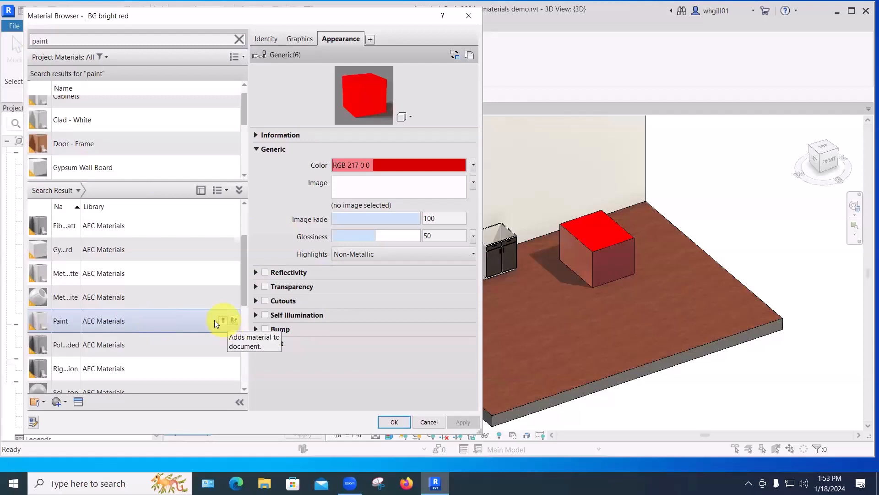
{"action": "left_click", "coordinate": [79, 190]}
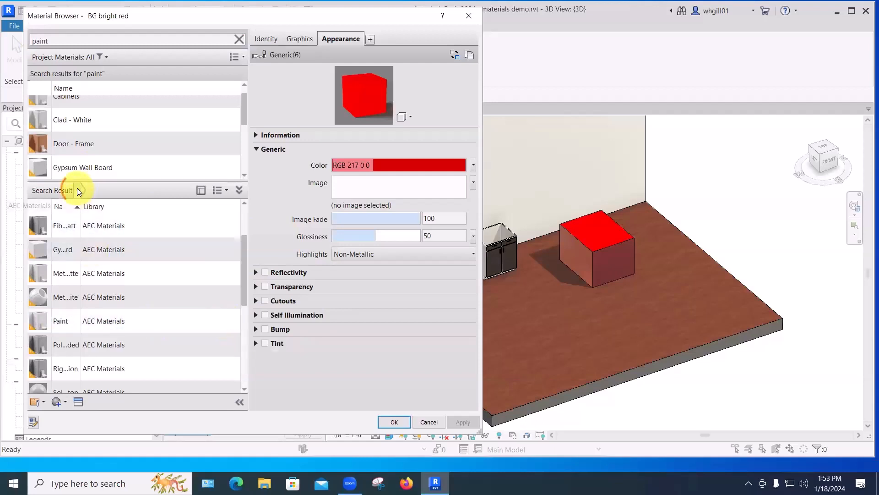
{"action": "left_click", "coordinate": [66, 323]}
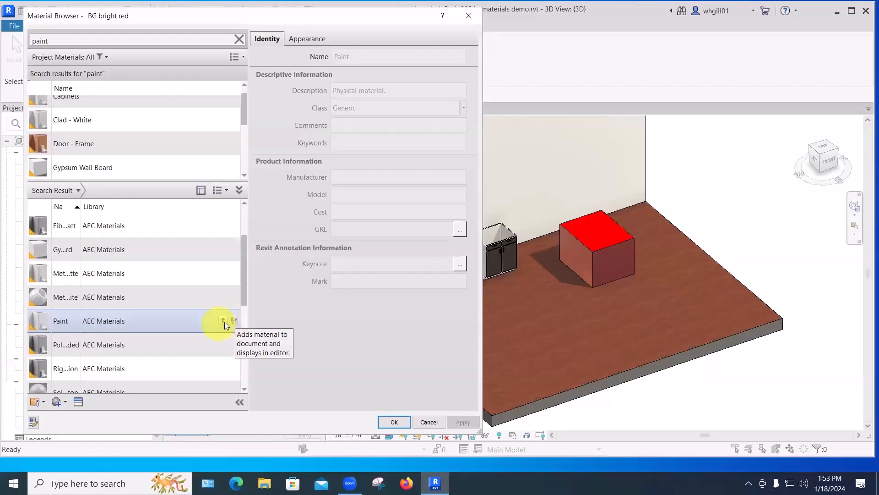
{"action": "left_click", "coordinate": [224, 321]}
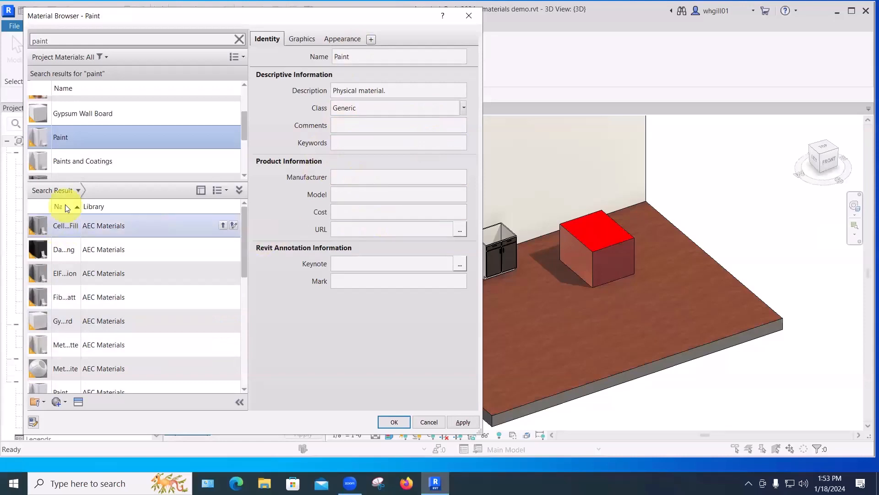
- Examine the project Paint material's appearance settings, including the available finish and application options
{"action": "scroll", "coordinate": [56, 132], "scroll_direction": "down", "scroll_amount": 1}
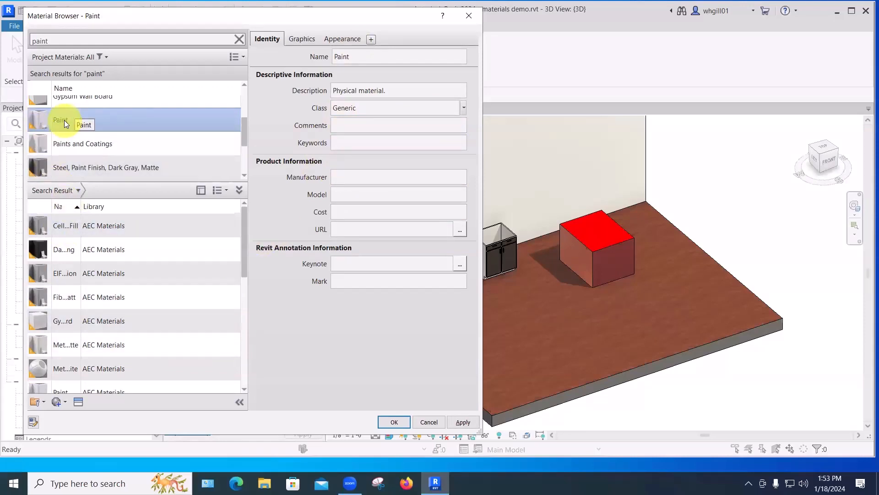
{"action": "right_click", "coordinate": [65, 120]}
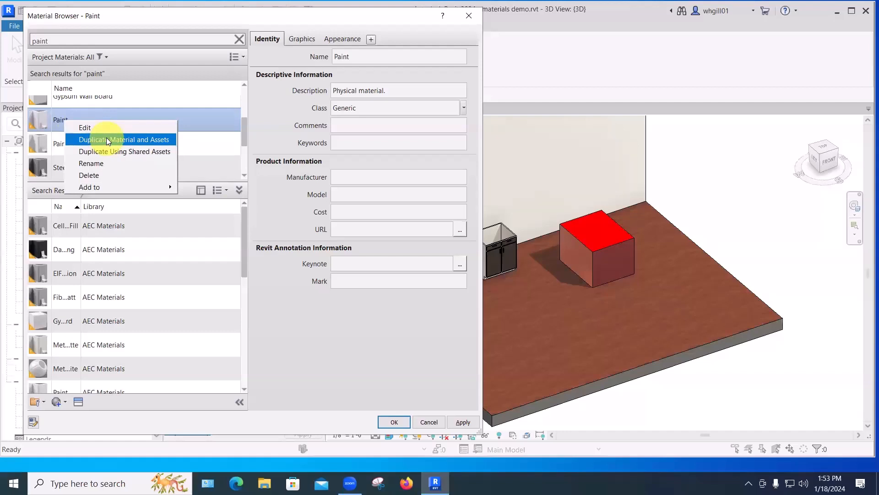
{"action": "left_click", "coordinate": [75, 118]}
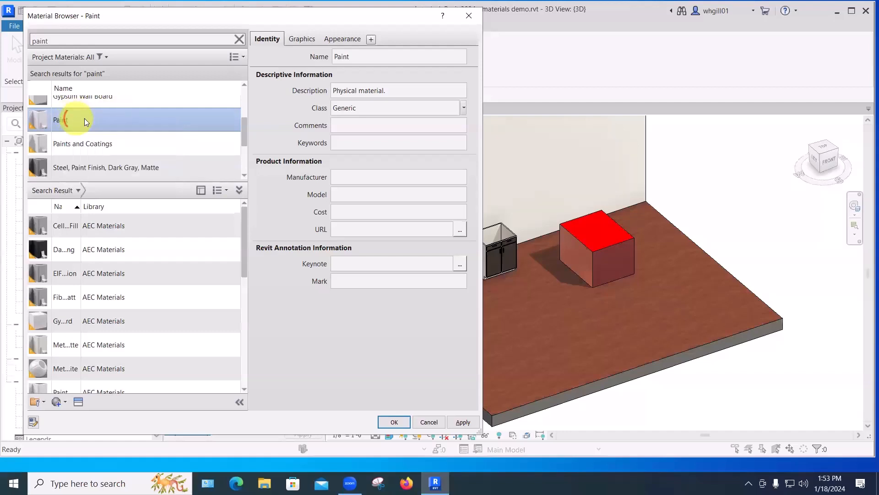
{"action": "left_click", "coordinate": [343, 39]}
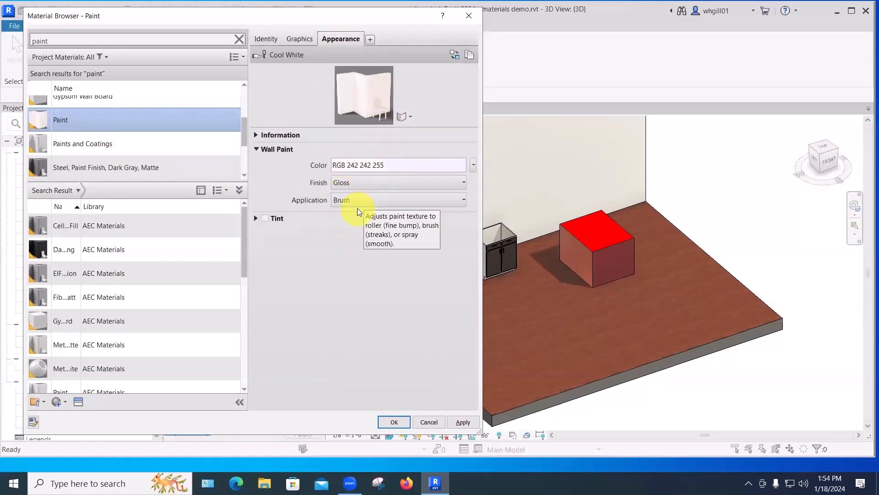
{"action": "left_click", "coordinate": [464, 183]}
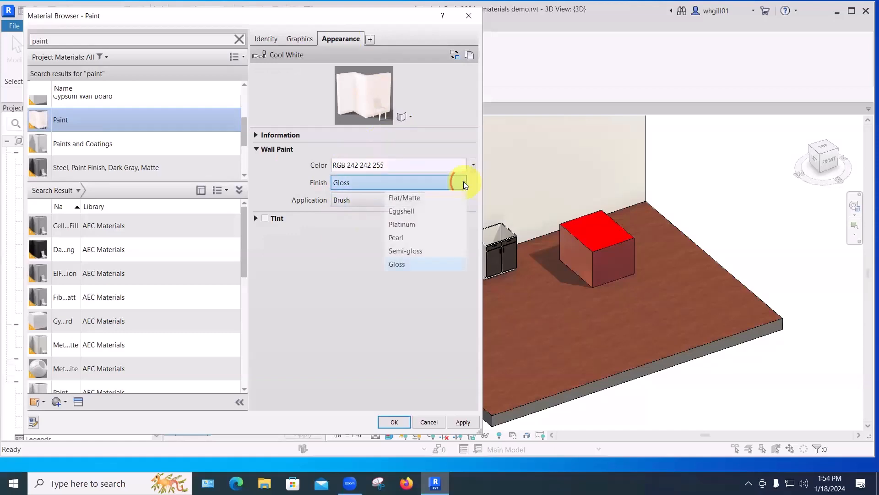
{"action": "left_click", "coordinate": [448, 203]}
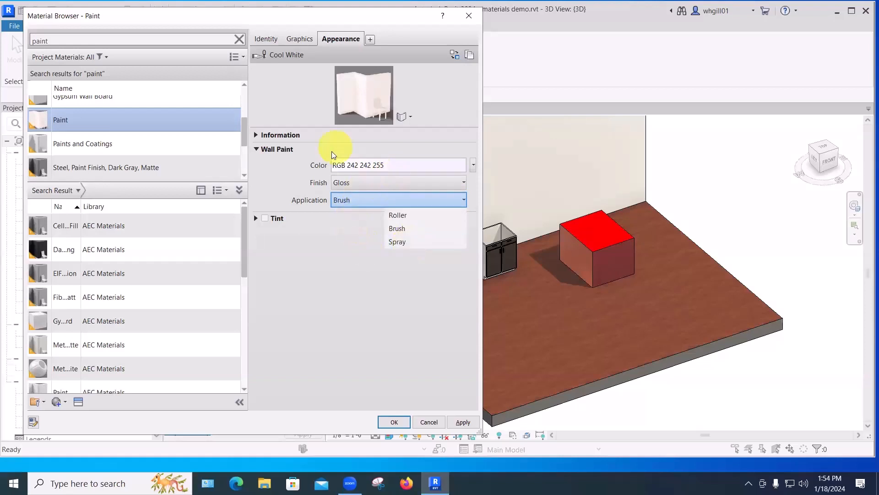
- Duplicate the project Paint material together with its assets
{"action": "left_click", "coordinate": [67, 121]}
{"action": "right_click", "coordinate": [66, 120]}
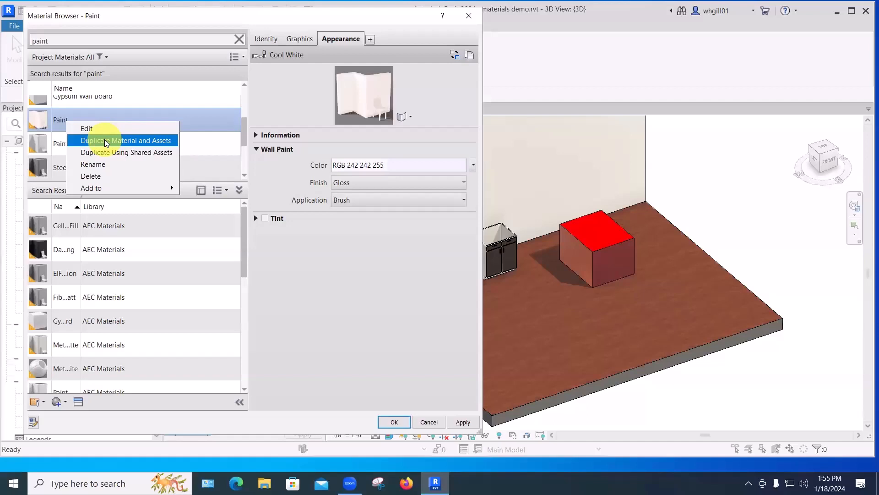
{"action": "left_click", "coordinate": [105, 139]}
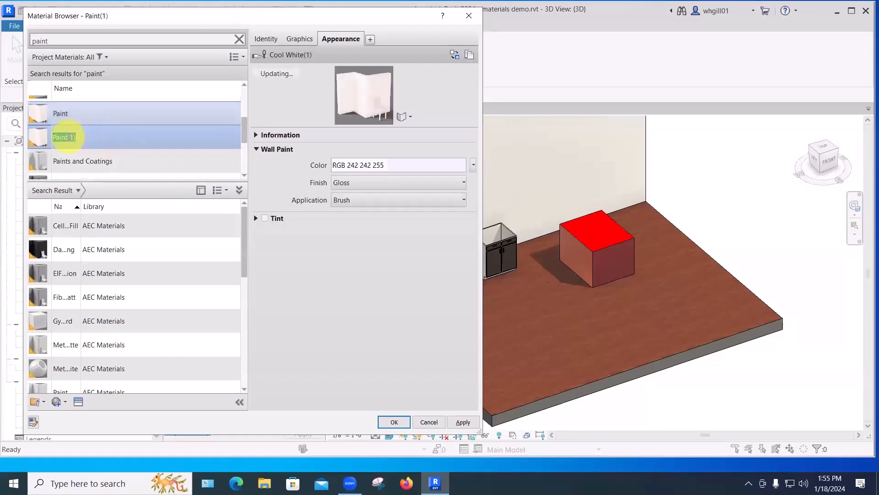
{"action": "left_click", "coordinate": [68, 136]}
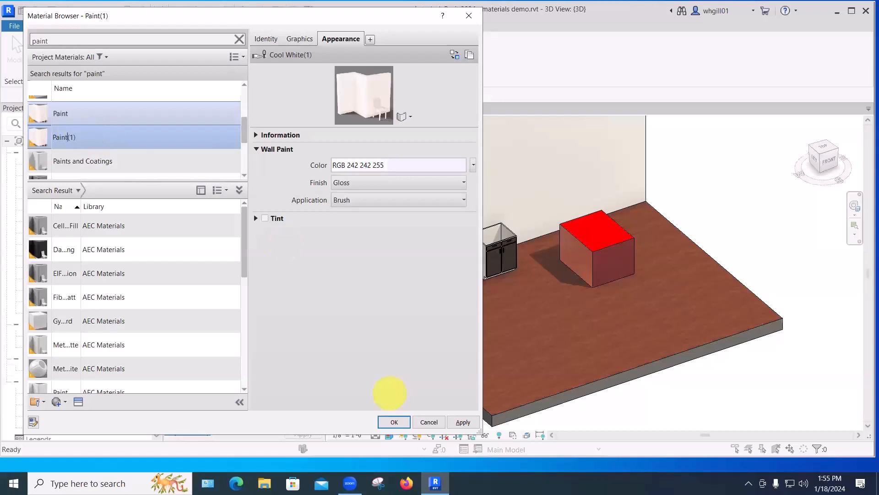
- Switch to Firefox, search for "sherwin williams paint colors", open the Sherwin-Williams site and allow its location access
{"action": "left_click", "coordinate": [407, 482]}
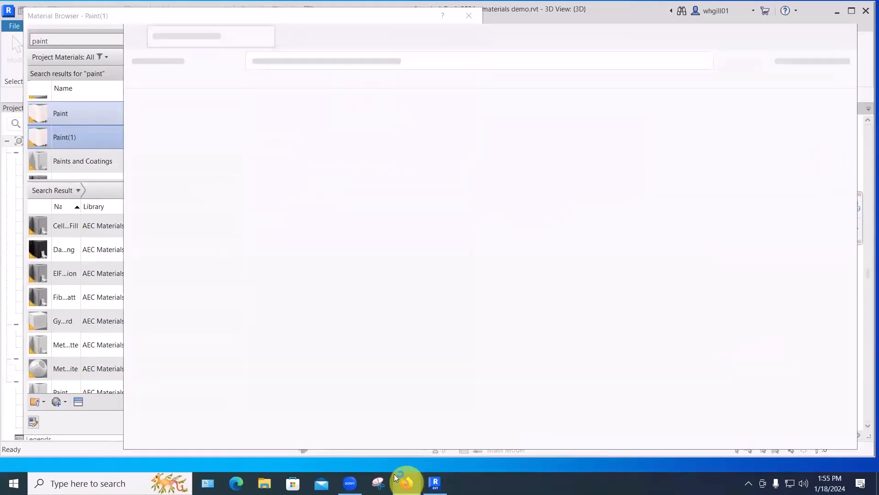
{"action": "type", "text": "sh"}
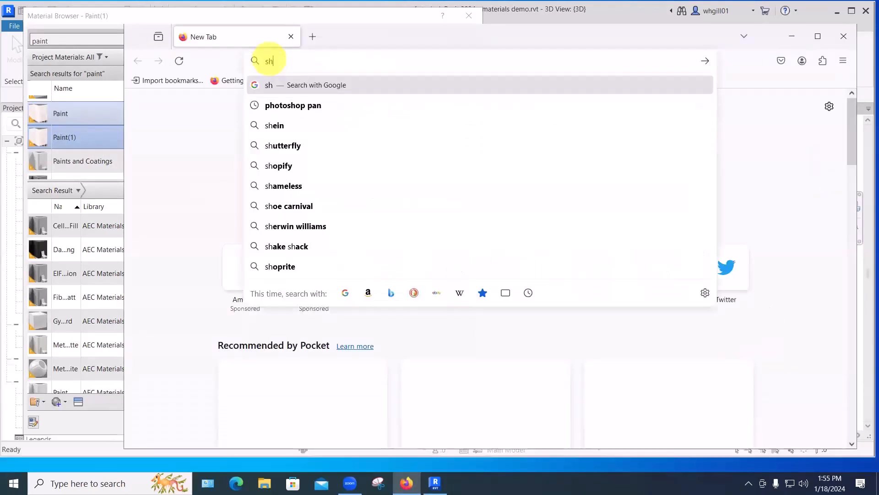
{"action": "type", "text": "erwin"}
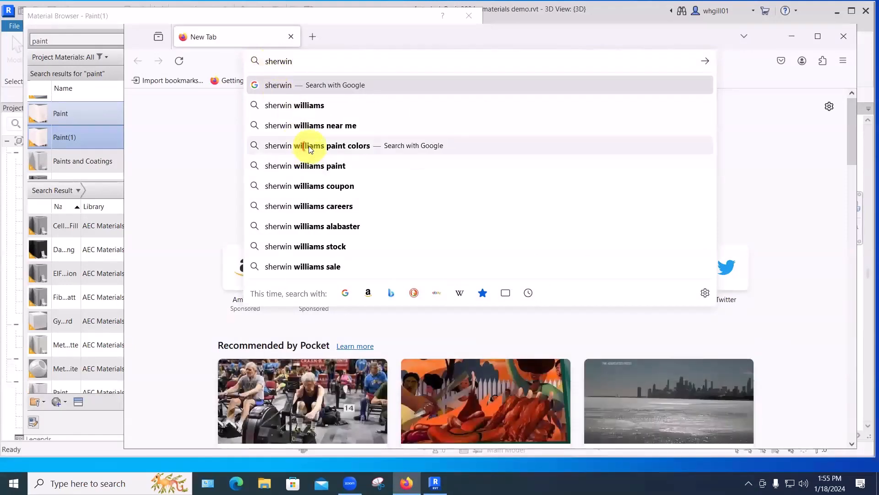
{"action": "left_click", "coordinate": [309, 145]}
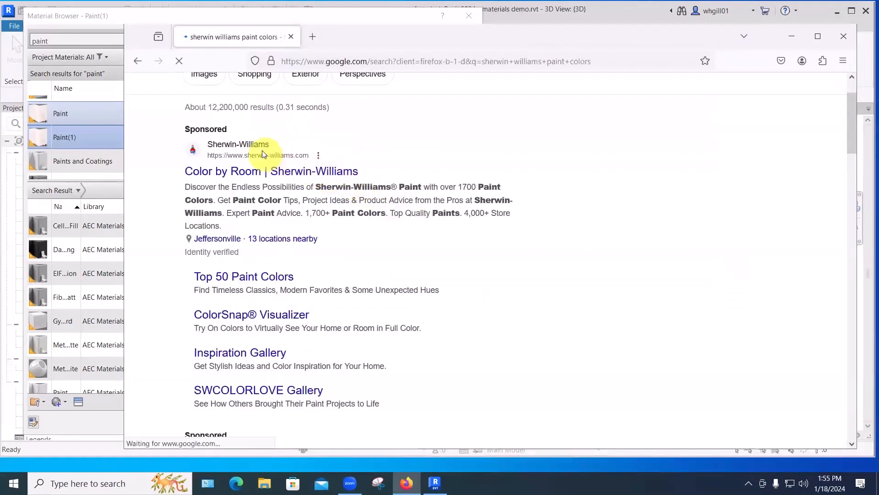
{"action": "left_click", "coordinate": [231, 145]}
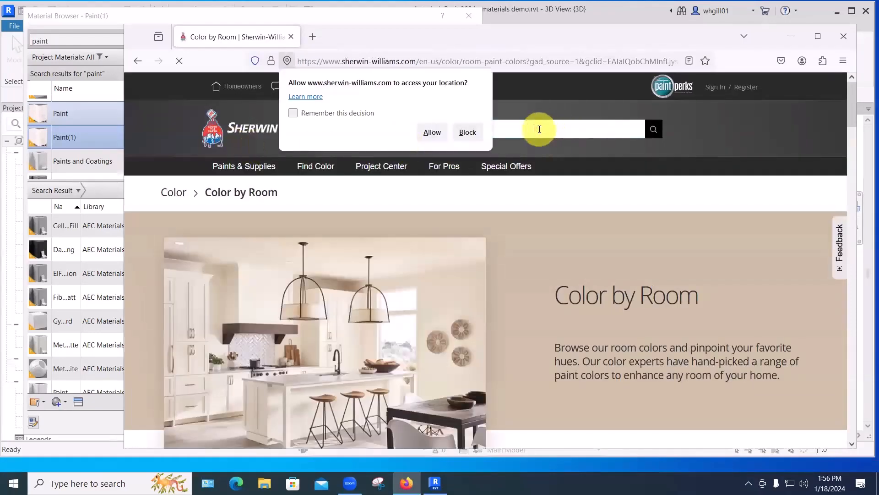
{"action": "left_click", "coordinate": [432, 132]}
- Search the Sherwin-Williams site for the color "azure tide"
{"action": "left_click", "coordinate": [395, 128]}
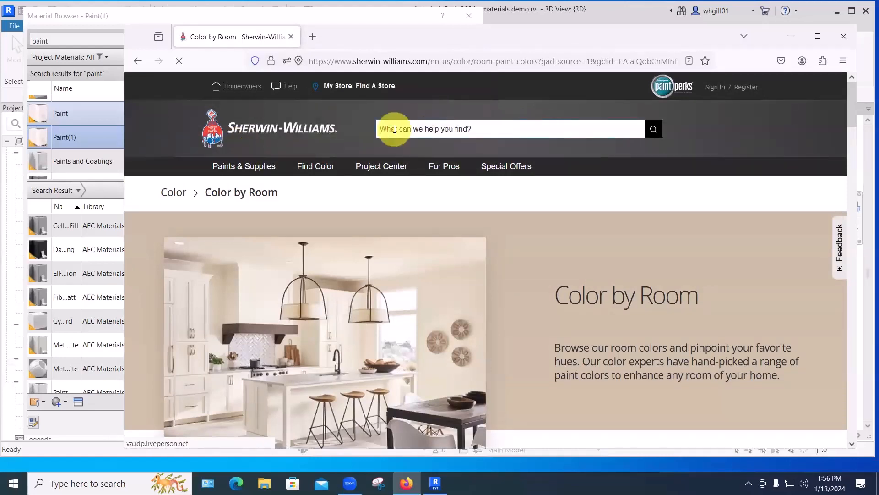
{"action": "type", "text": "azure"}
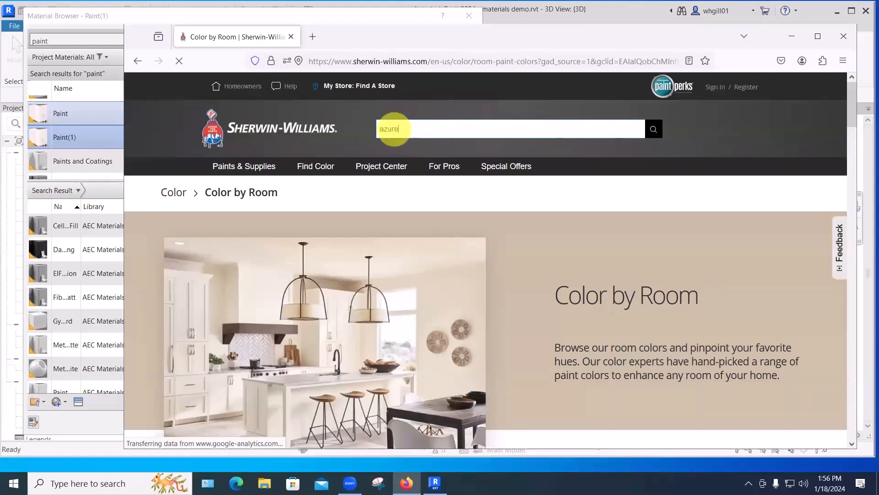
{"action": "type", "text": " tide"}
{"action": "key", "text": "Return"}
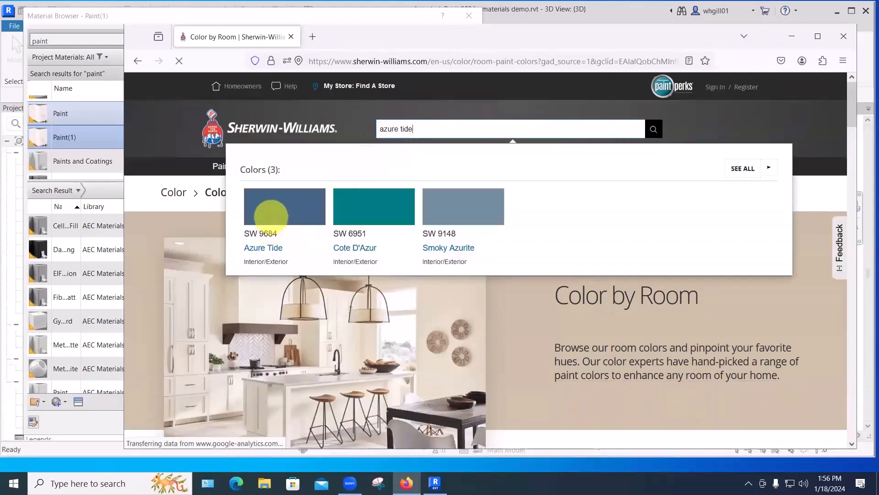
{"action": "left_click", "coordinate": [271, 213]}
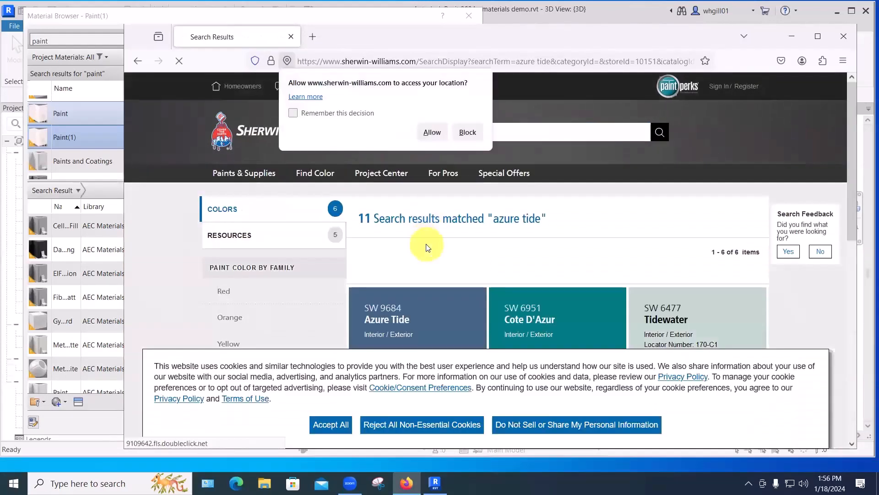
- Look up the full details of Azure Tide SW 9684, including its RGB values, and close the browser to return to Revit
{"action": "scroll", "coordinate": [395, 345], "scroll_direction": "down", "scroll_amount": 2}
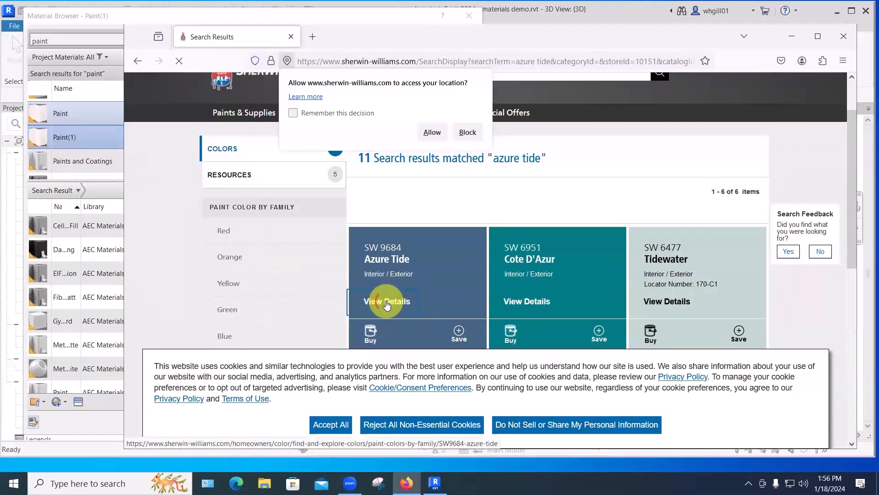
{"action": "left_click", "coordinate": [387, 301]}
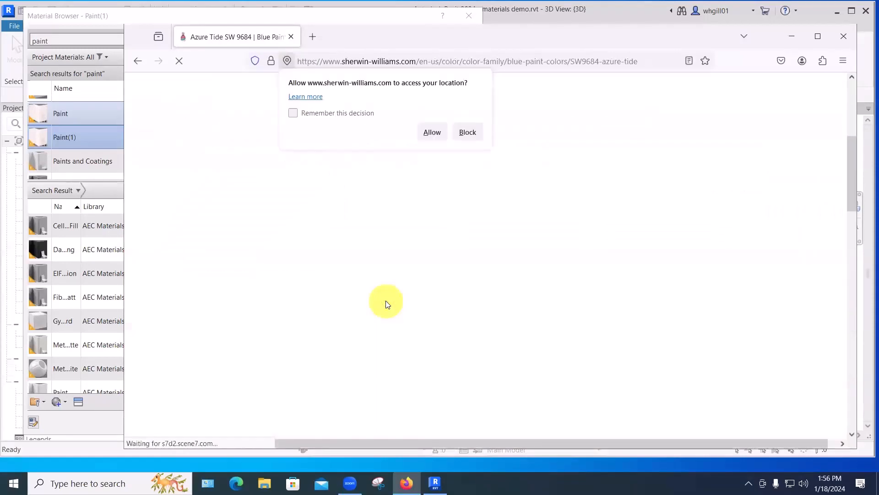
{"action": "left_click", "coordinate": [431, 131]}
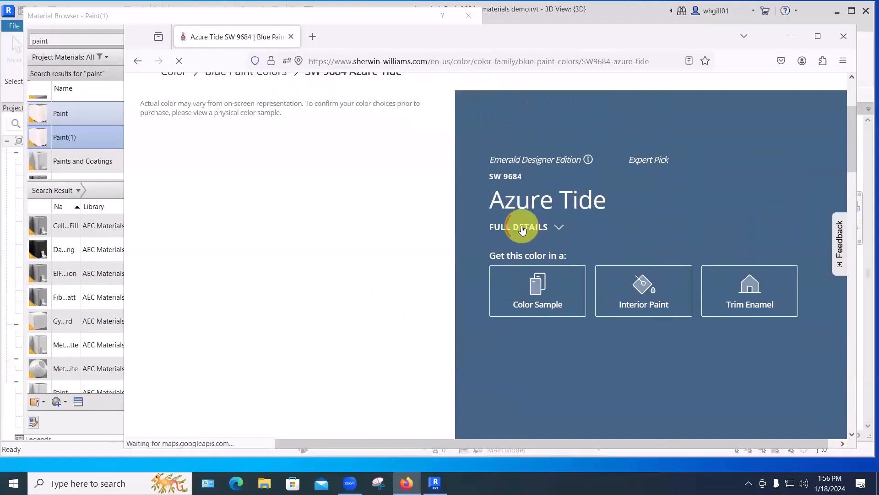
{"action": "left_click", "coordinate": [522, 228]}
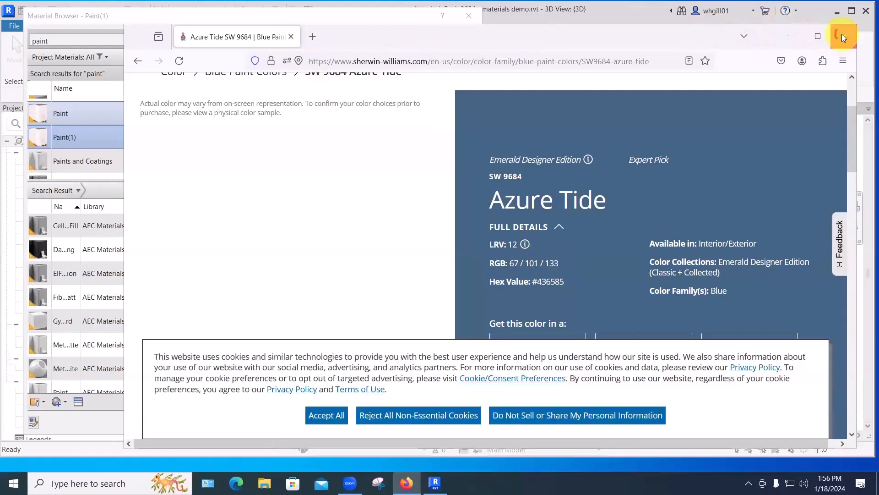
{"action": "left_click", "coordinate": [842, 34]}
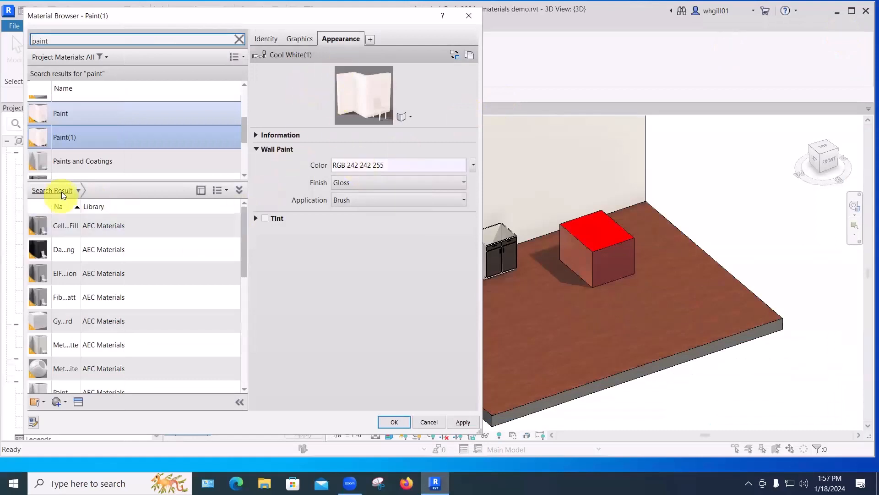
- Rename the duplicated Paint(1) material as "Paint SW-9684 Azure Tide matte"
{"action": "scroll", "coordinate": [73, 156], "scroll_direction": "down", "scroll_amount": 1}
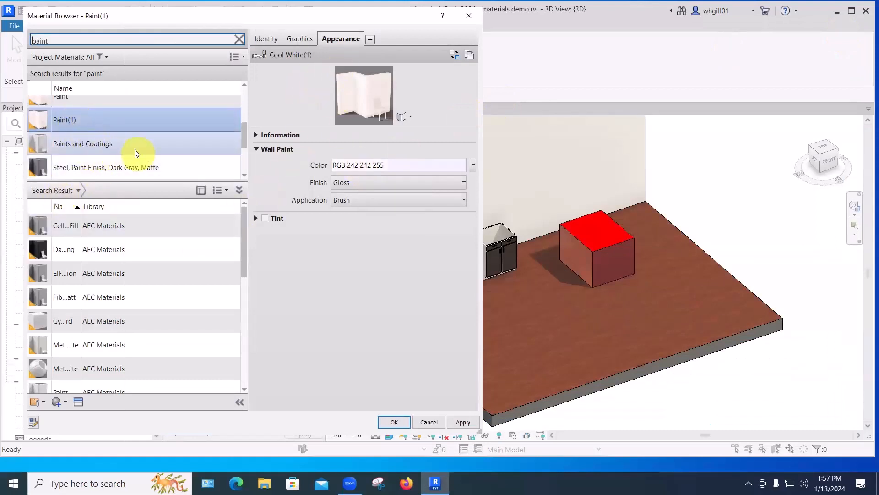
{"action": "right_click", "coordinate": [69, 119]}
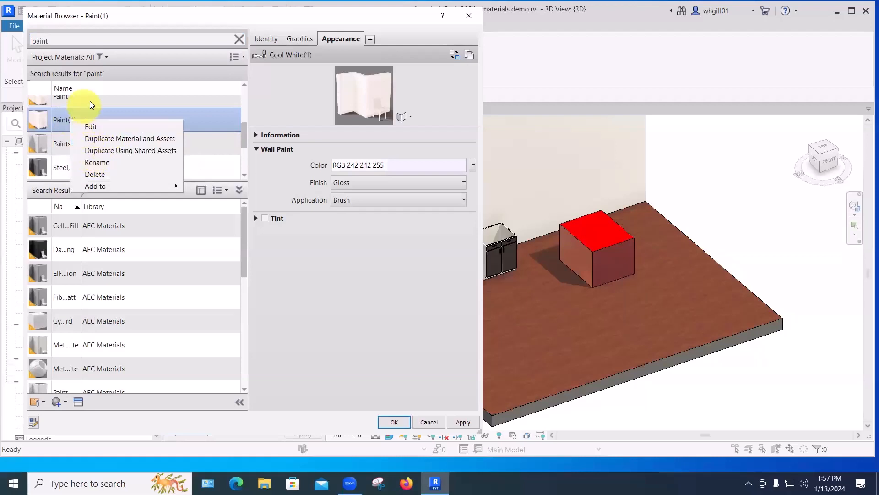
{"action": "left_click", "coordinate": [97, 163]}
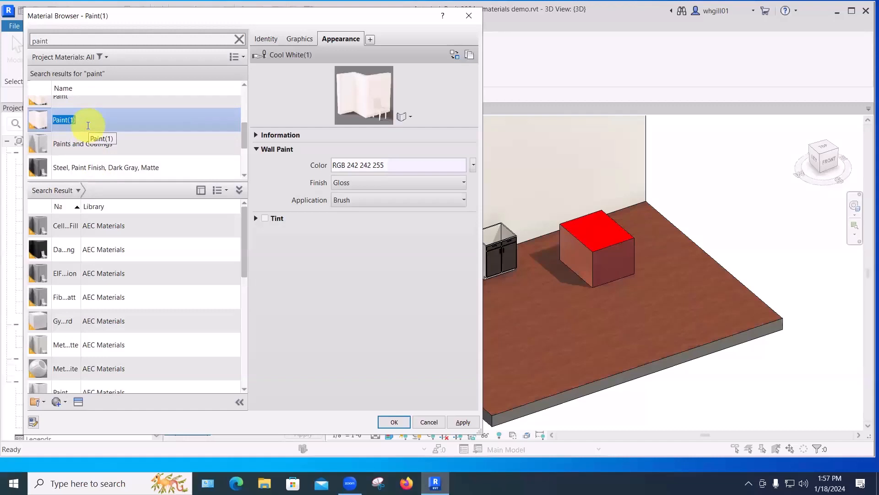
{"action": "type", "text": "Paint SW"}
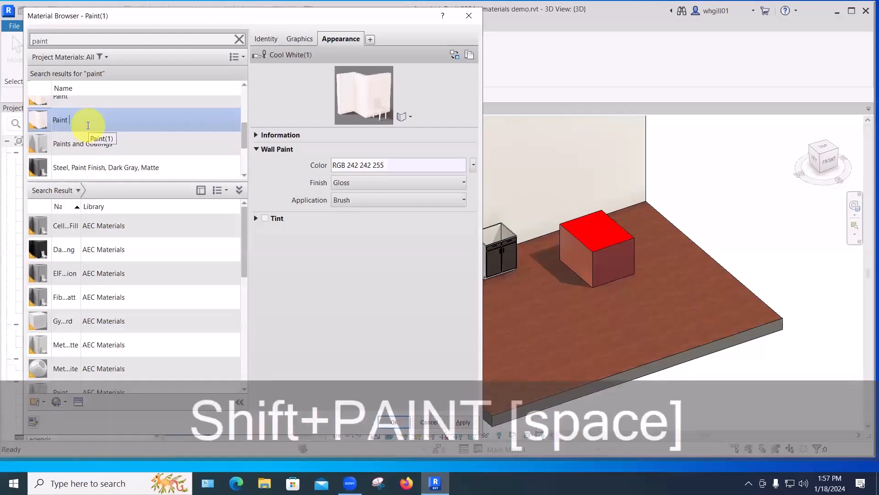
{"action": "type", "text": "-"}
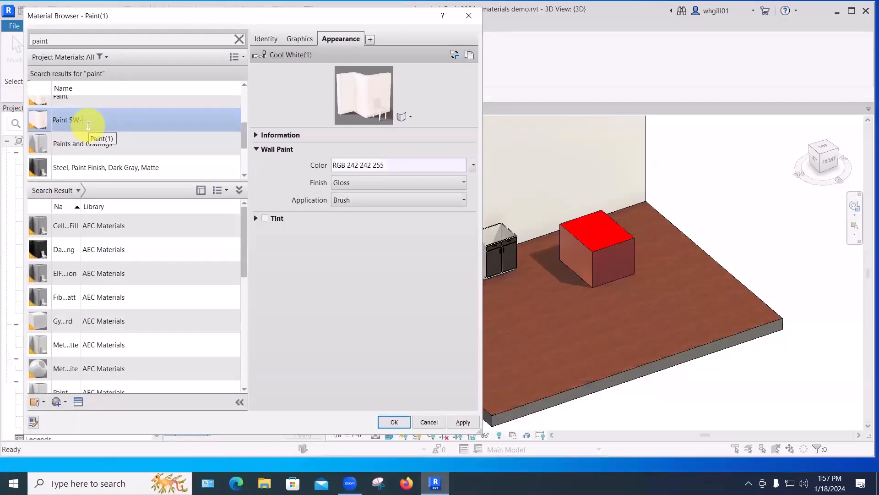
{"action": "type", "text": "968"}
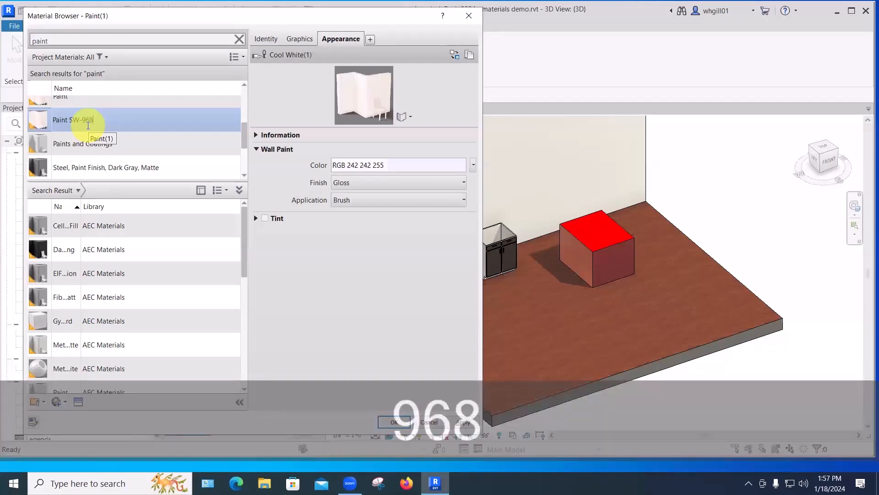
{"action": "type", "text": "4 Az"}
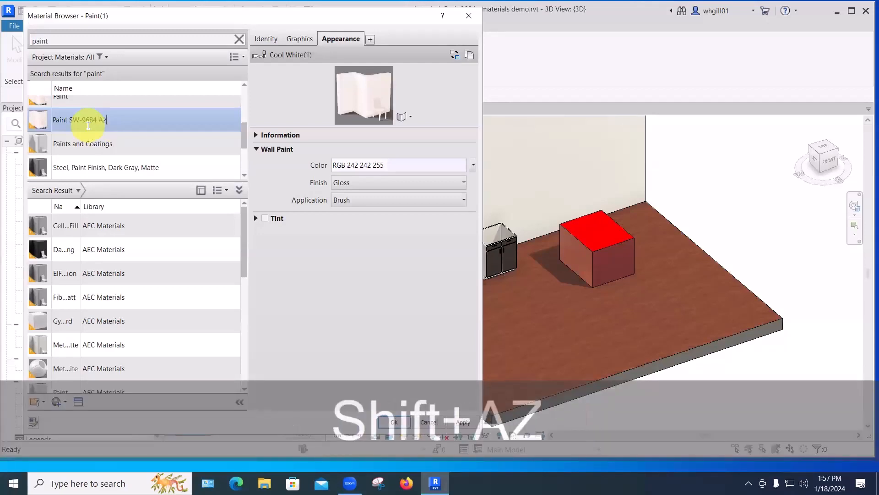
{"action": "type", "text": "ure "}
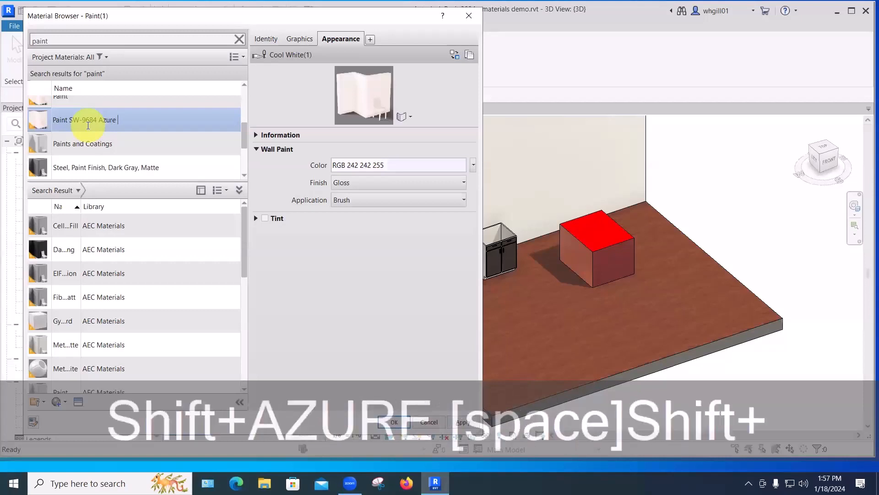
{"action": "type", "text": "Tue matte"}
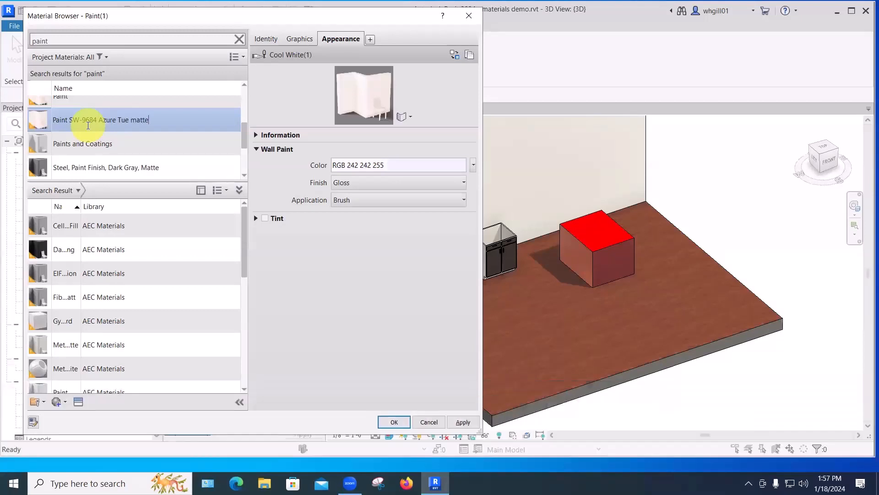
{"action": "left_click_drag", "start_coordinate": [128, 119], "coordinate": [122, 119]}
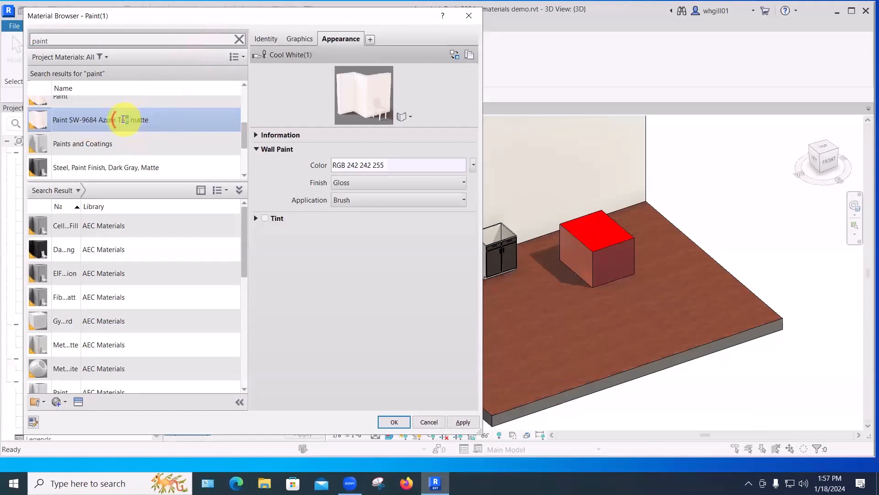
{"action": "type", "text": "ide"}
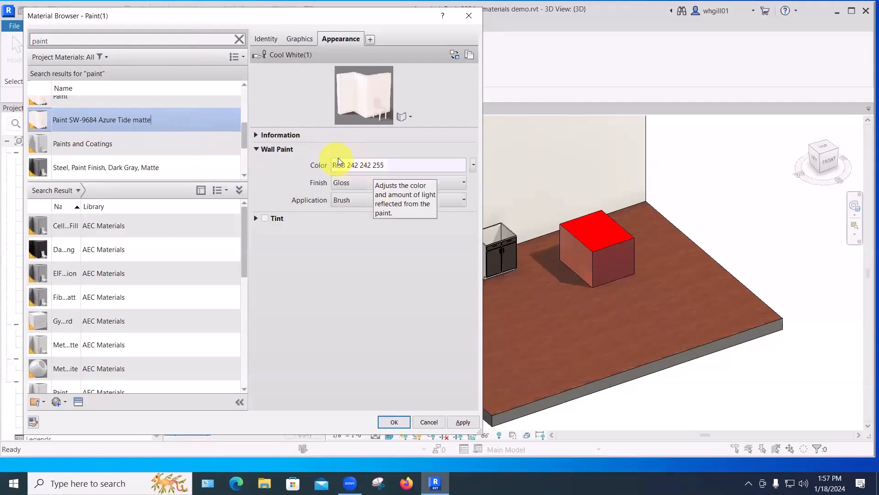
- Set the Azure Tide material's wall paint color to RGB 67, 101, 133
{"action": "left_click", "coordinate": [362, 165]}
{"action": "left_click", "coordinate": [362, 253]}
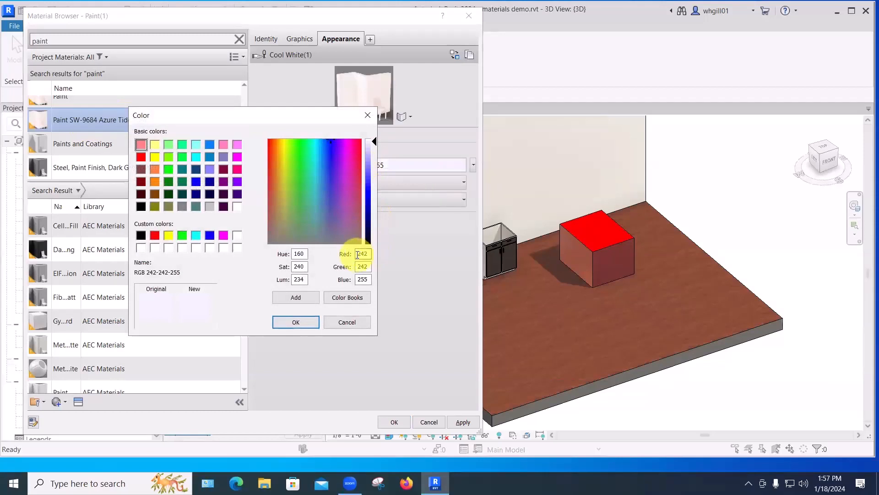
{"action": "double_click", "coordinate": [369, 254]}
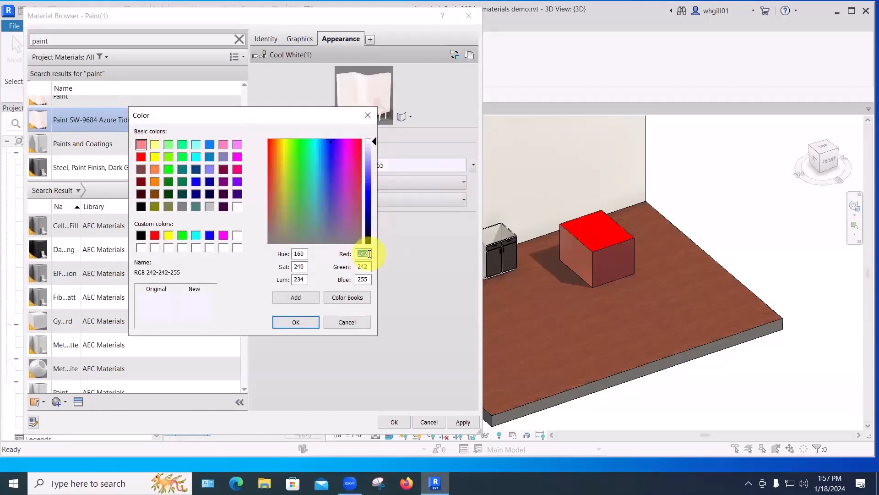
{"action": "type", "text": "67"}
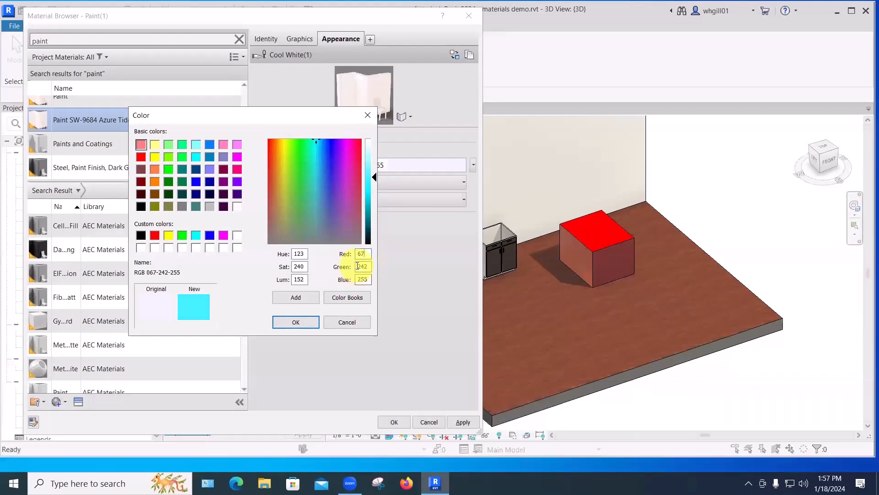
{"action": "double_click", "coordinate": [358, 266]}
{"action": "type", "text": "101"}
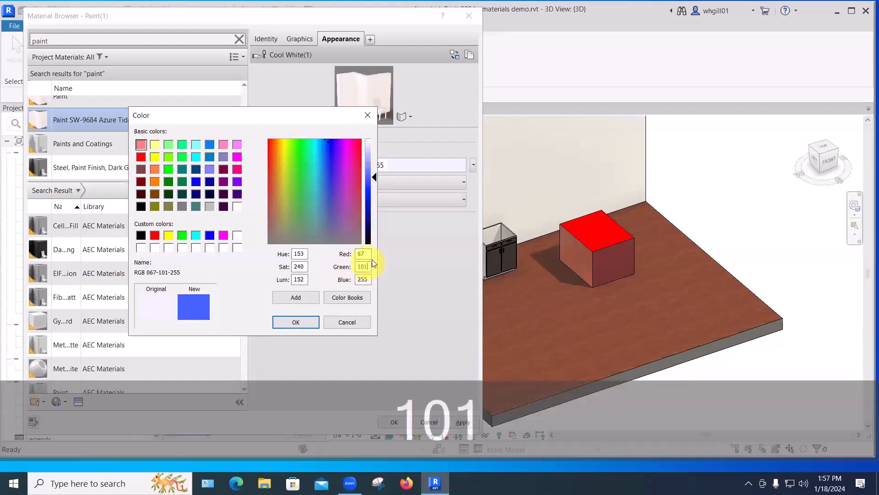
{"action": "double_click", "coordinate": [368, 278]}
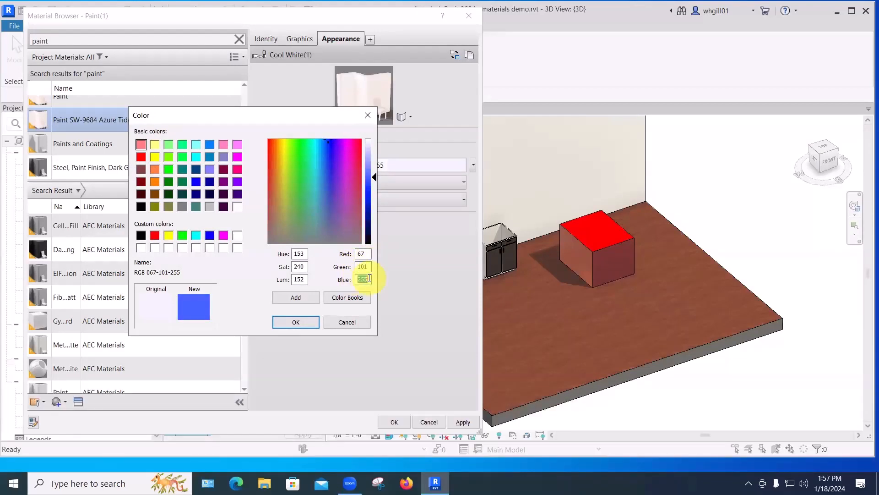
{"action": "type", "text": "133"}
{"action": "left_click", "coordinate": [298, 322]}
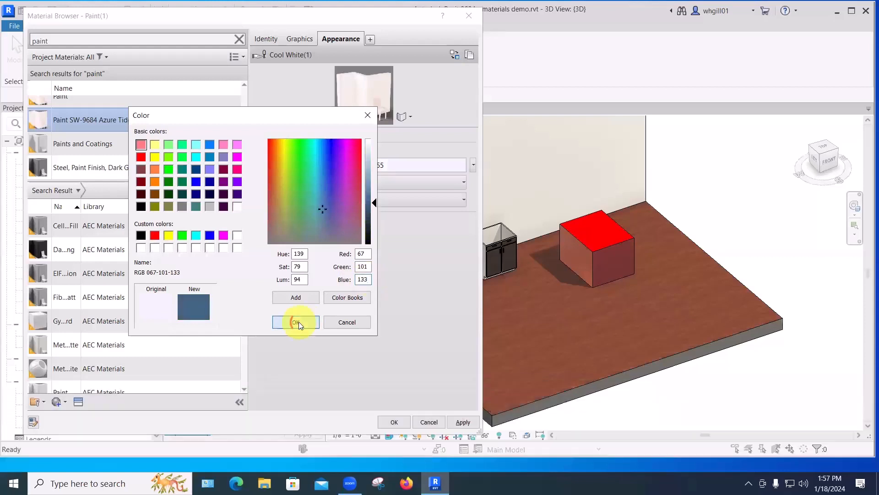
- Set the paint finish to Flat/Matte and the application to Roller, and accept the material changes
{"action": "left_click", "coordinate": [361, 184]}
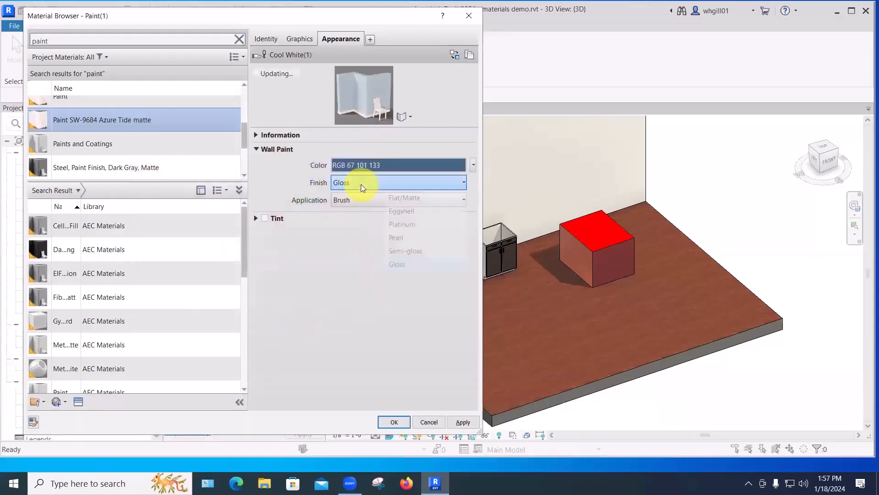
{"action": "left_click", "coordinate": [405, 204]}
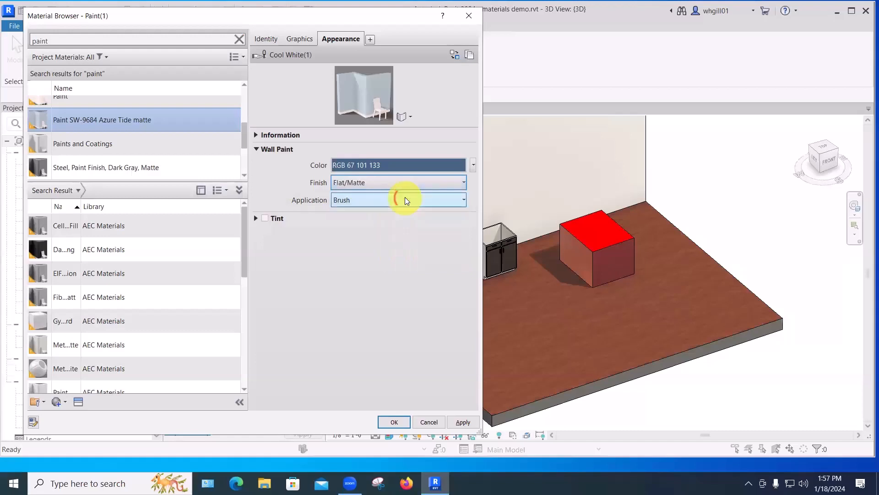
{"action": "left_click", "coordinate": [402, 199]}
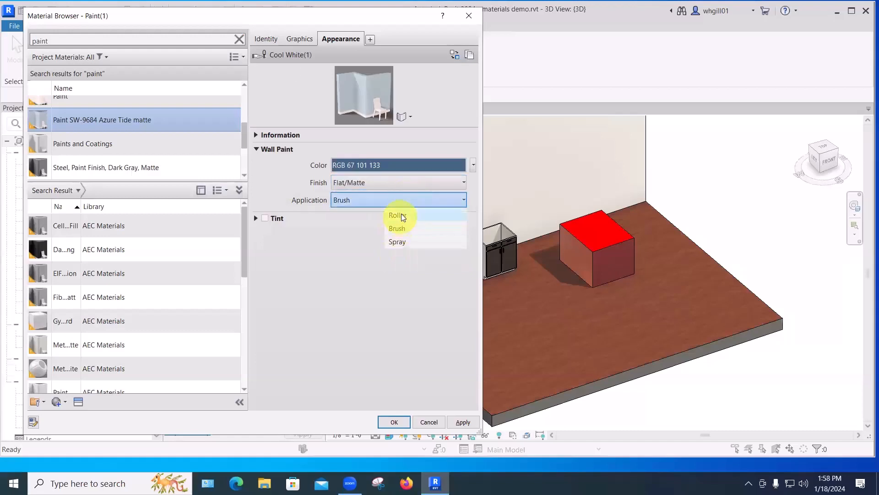
{"action": "left_click", "coordinate": [397, 215]}
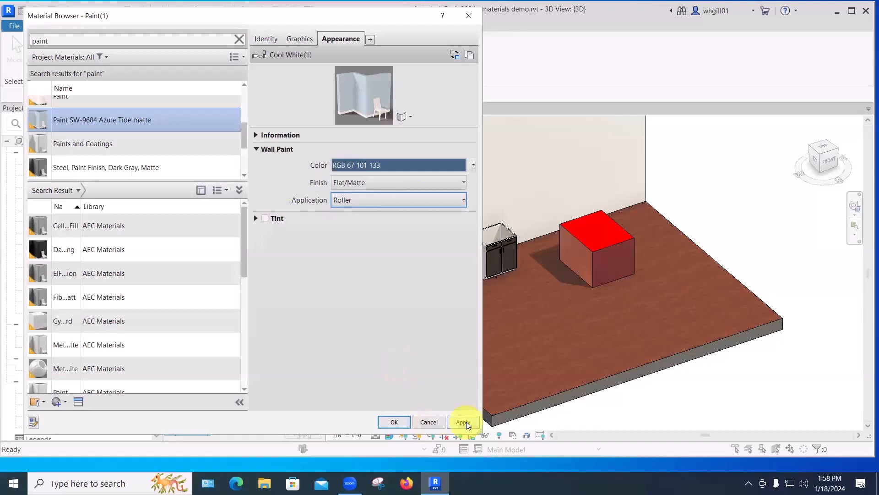
{"action": "left_click", "coordinate": [395, 422]}
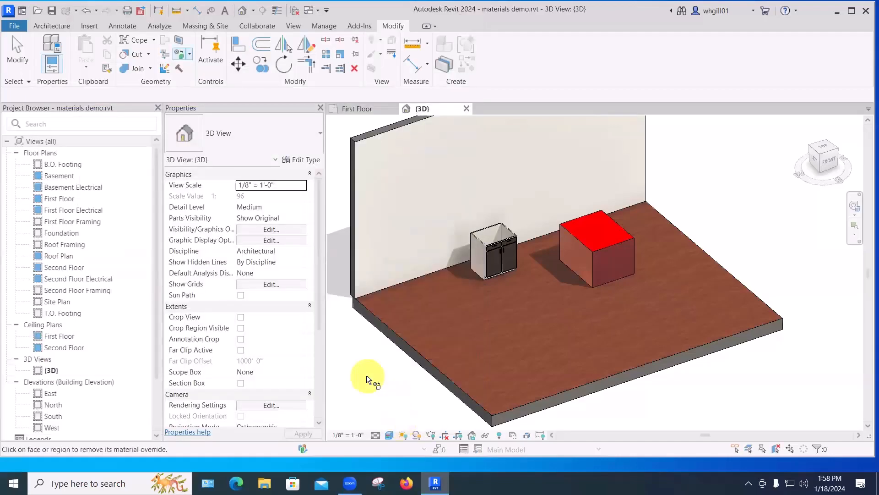
- Paint the large interior wall face with the Paint SW-9684 Azure Tide matte material and end the Paint command
{"action": "key", "text": "p"}
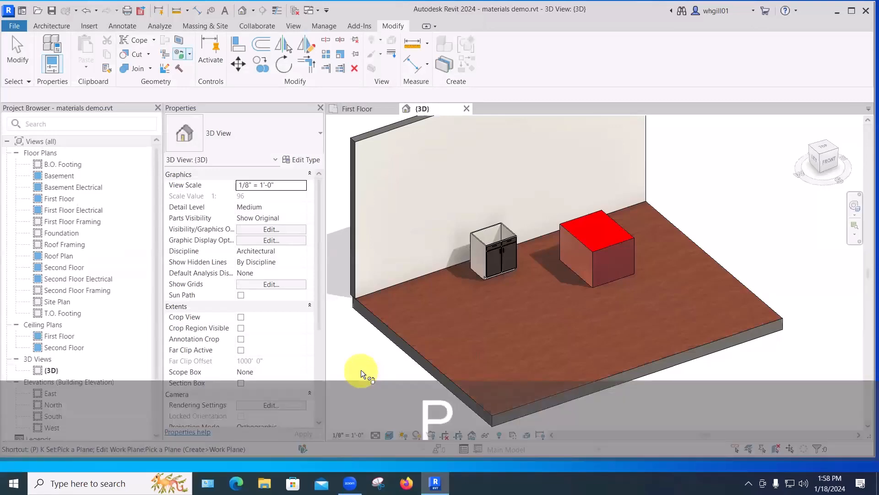
{"action": "key", "text": "t"}
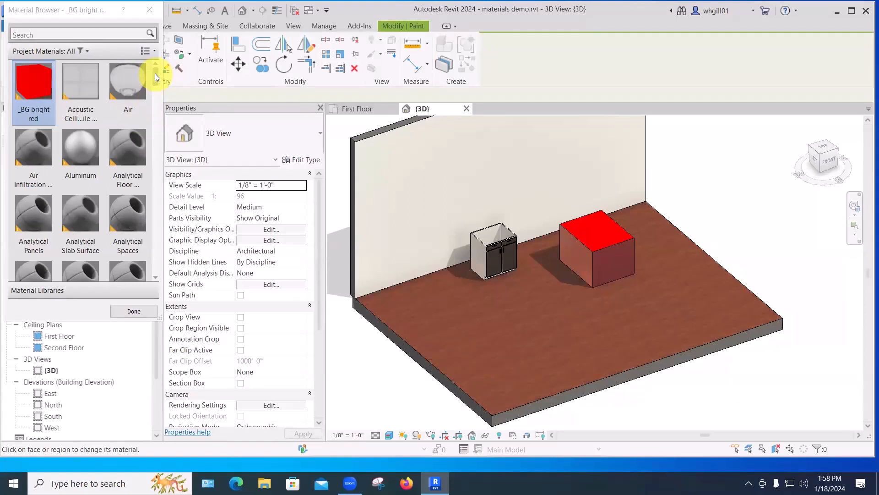
{"action": "mouse_move", "coordinate": [156, 76]}
{"action": "left_mouse_down"}
{"action": "mouse_move", "coordinate": [144, 247]}
{"action": "mouse_move", "coordinate": [151, 186]}
{"action": "mouse_move", "coordinate": [151, 196]}
{"action": "left_mouse_up"}
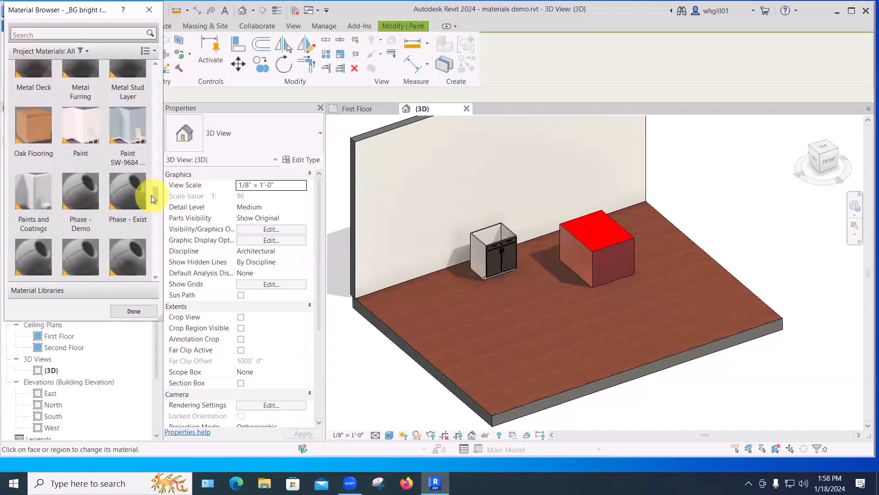
{"action": "left_click", "coordinate": [129, 123]}
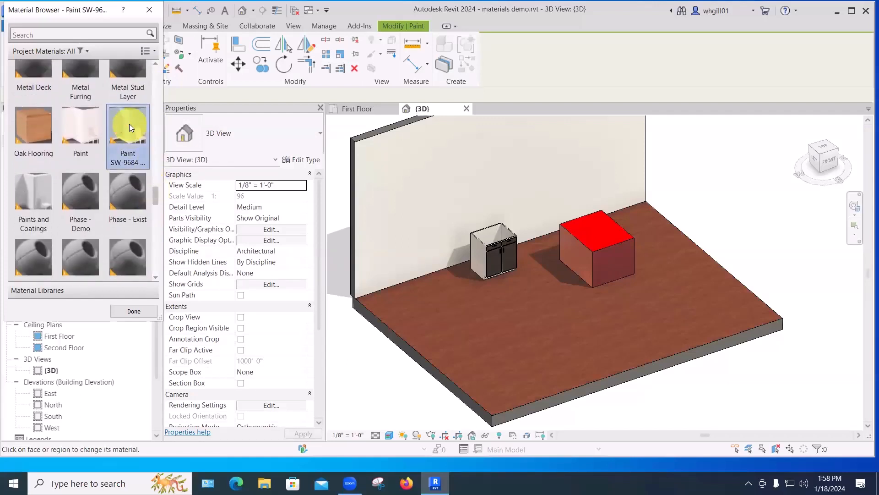
{"action": "left_click", "coordinate": [385, 198]}
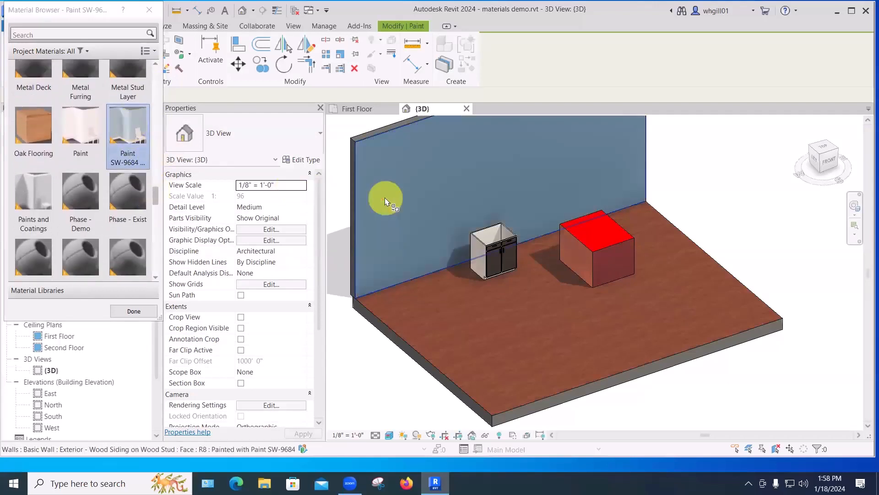
{"action": "scroll", "coordinate": [126, 140], "scroll_direction": "up", "scroll_amount": 1}
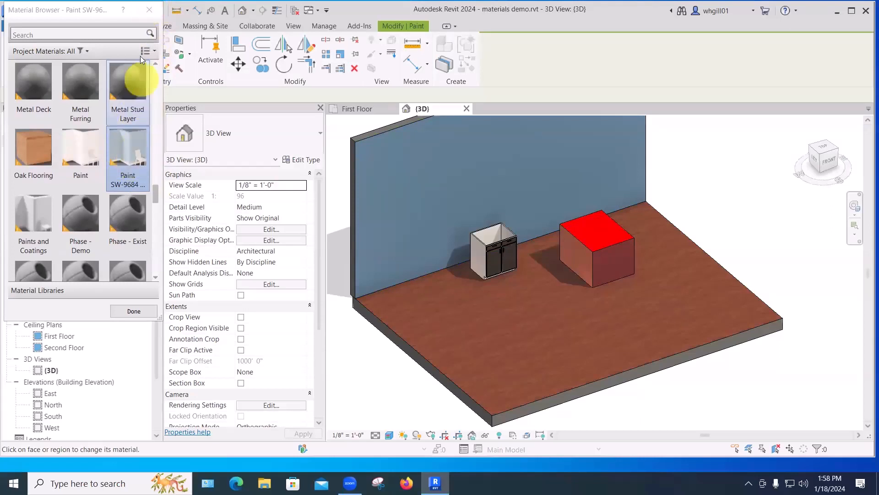
{"action": "left_click", "coordinate": [149, 10]}
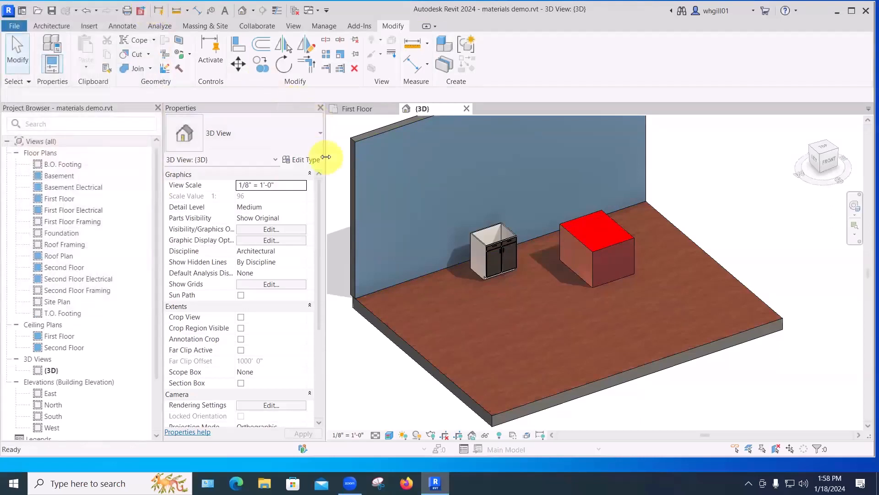
- Reopen the Material Browser and examine the preview environment options for the Azure Tide material's appearance
{"action": "key", "text": "m"}
{"action": "key", "text": "b"}
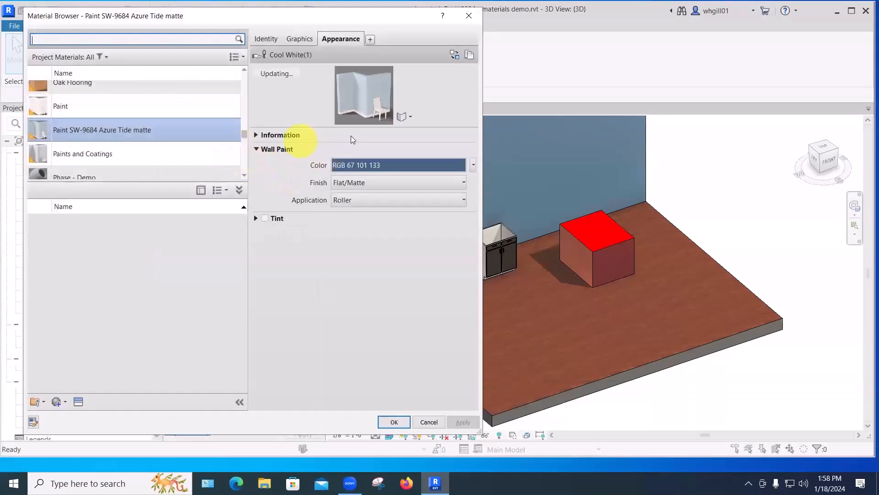
{"action": "left_click", "coordinate": [411, 118]}
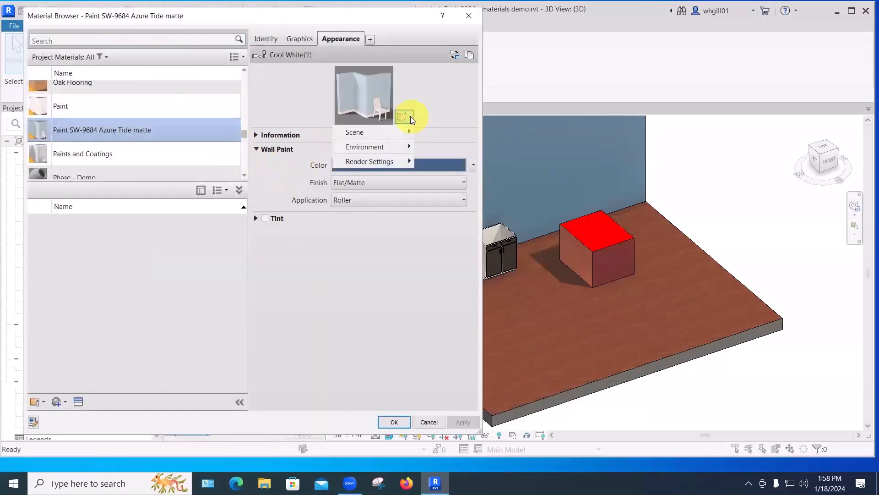
{"action": "left_click", "coordinate": [394, 147]}
{"action": "left_click", "coordinate": [433, 147]}
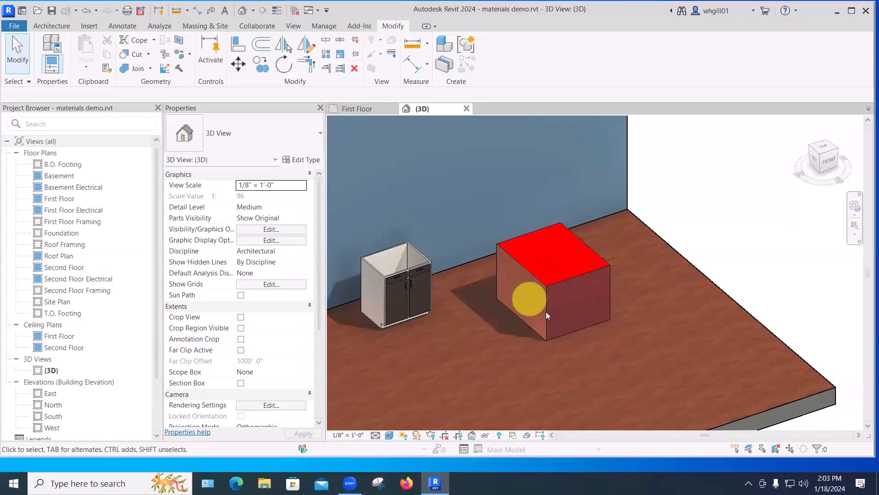
- Edit the in-place casework box on the floor and select its extrusion
{"action": "middle_click_drag", "start_coordinate": [563, 326], "coordinate": [395, 318], "text": "shift"}
{"action": "middle_click_drag", "start_coordinate": [327, 314], "coordinate": [618, 290], "text": "shift"}
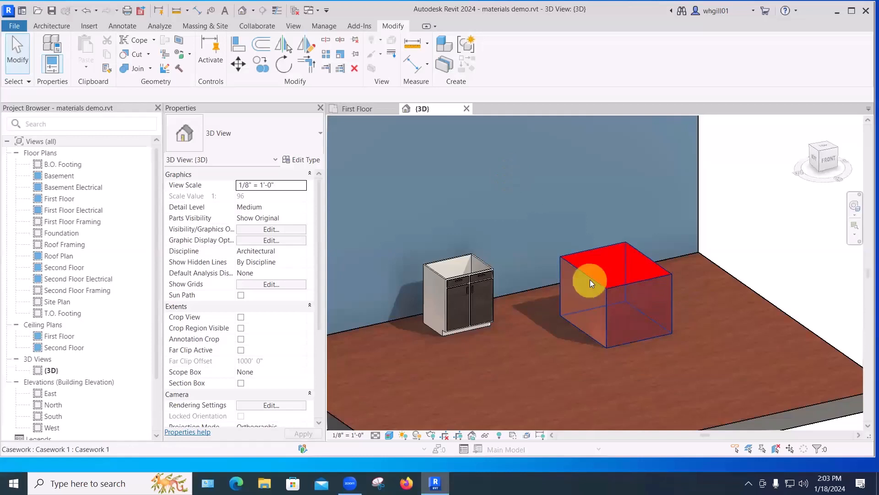
{"action": "left_click", "coordinate": [590, 278]}
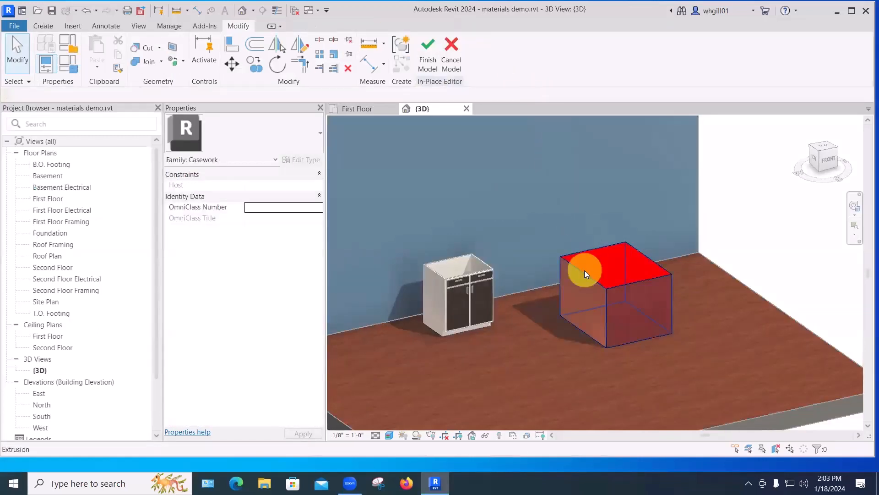
{"action": "left_click", "coordinate": [589, 278]}
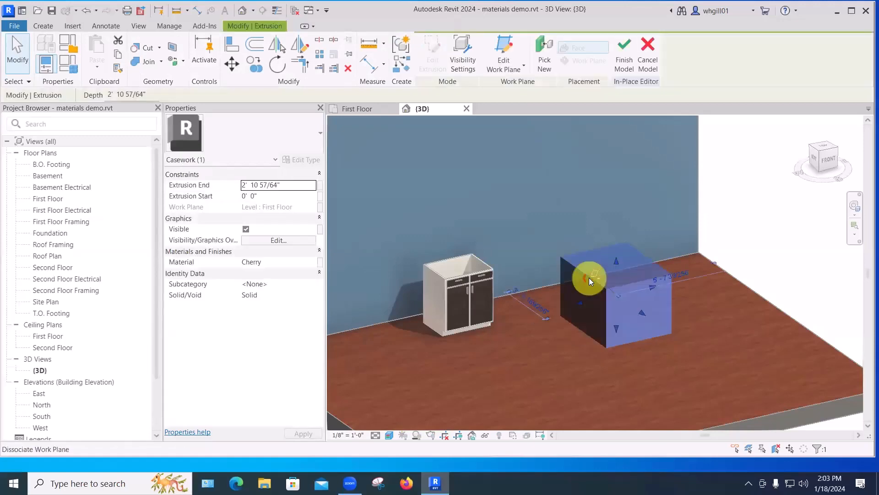
- Set the box extrusion's material to Paint SW-9684 Azure Tide matte and finish the in-place model
{"action": "left_click", "coordinate": [257, 261]}
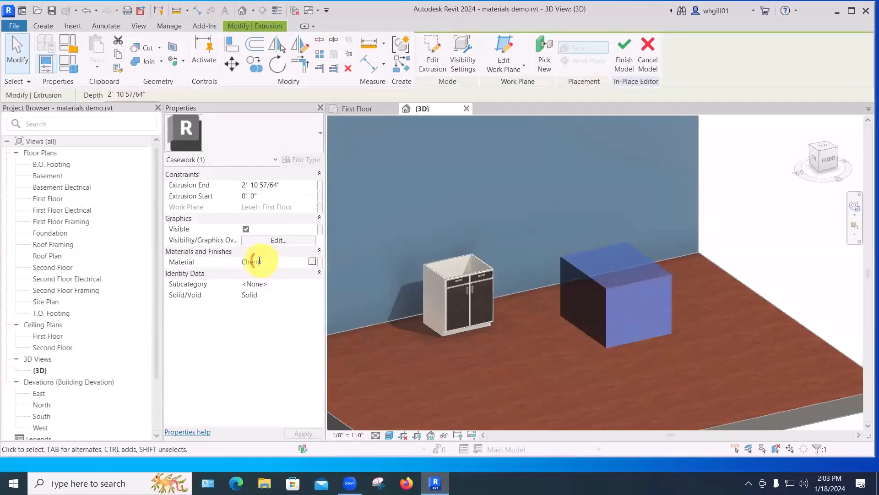
{"action": "left_click", "coordinate": [311, 262]}
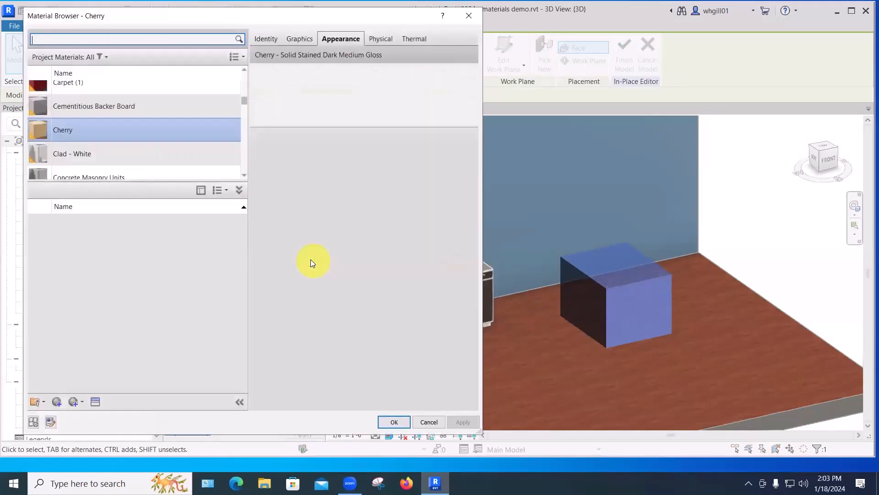
{"action": "left_click_drag", "start_coordinate": [243, 99], "coordinate": [242, 148]}
{"action": "left_click", "coordinate": [244, 77]}
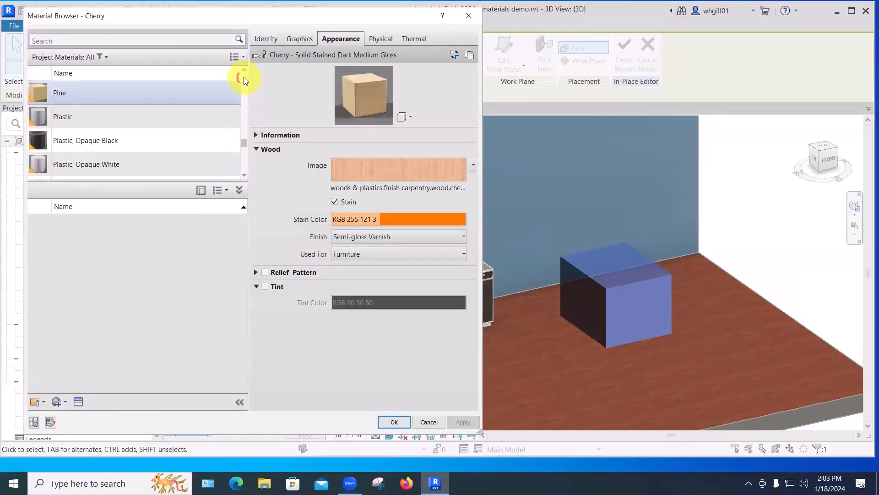
{"action": "left_click", "coordinate": [244, 77]}
{"action": "left_click", "coordinate": [244, 77]}
{"action": "left_click", "coordinate": [244, 77]}
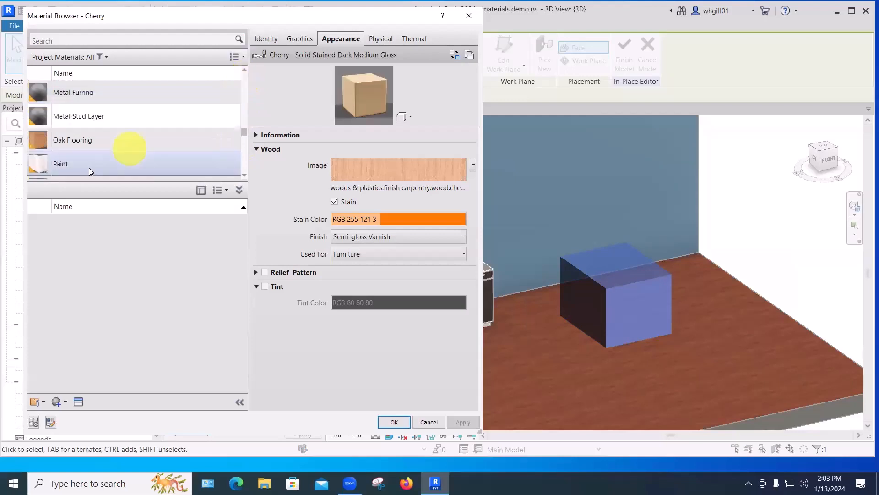
{"action": "left_click", "coordinate": [243, 176]}
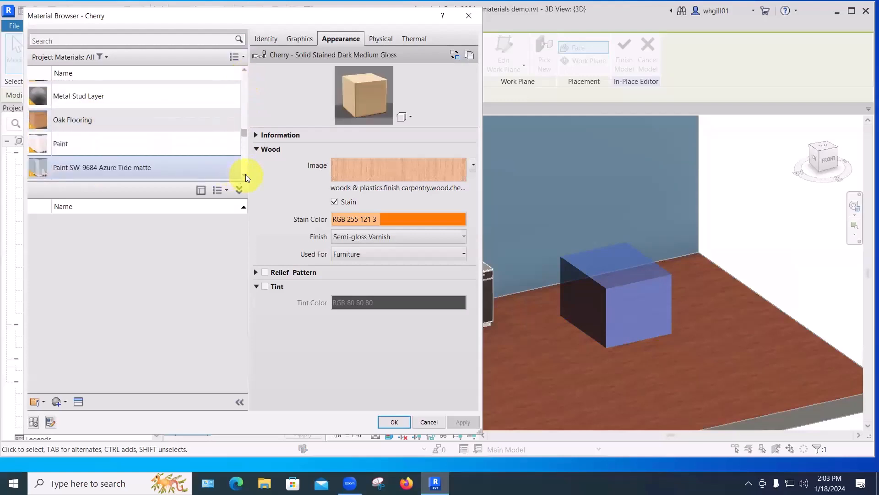
{"action": "left_click", "coordinate": [243, 176]}
{"action": "left_click", "coordinate": [127, 143]}
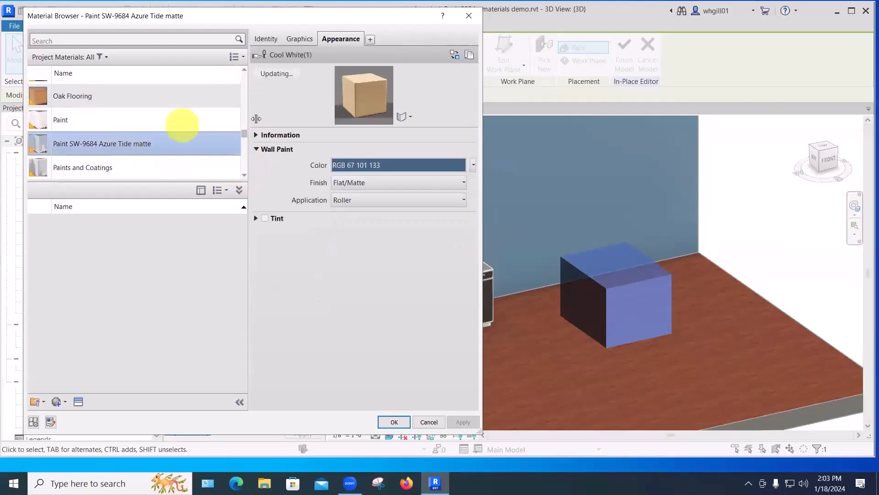
{"action": "left_click", "coordinate": [391, 422]}
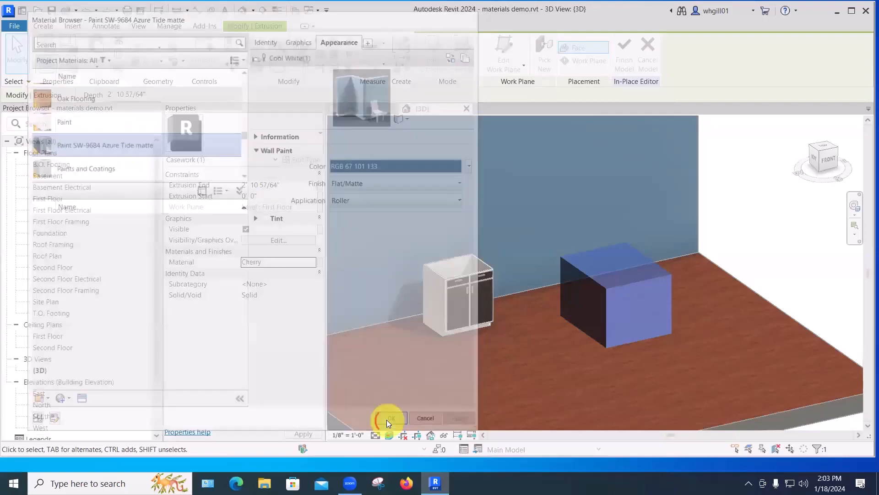
{"action": "left_click", "coordinate": [623, 68]}
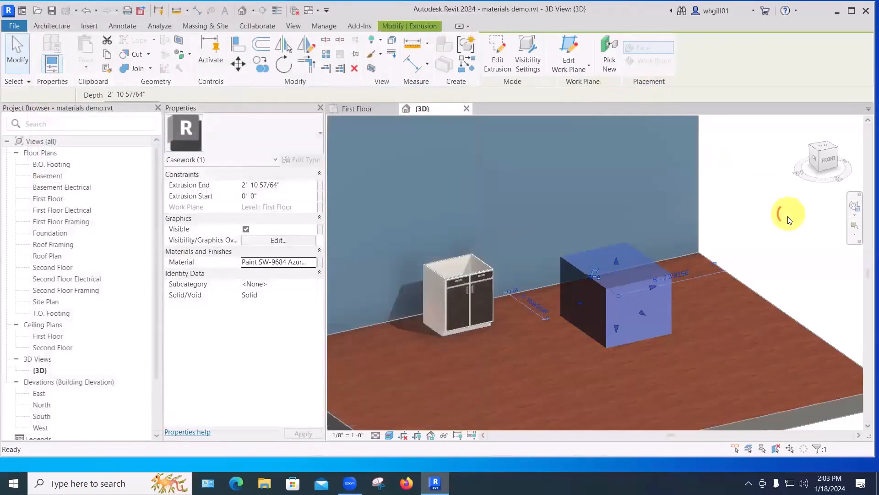
{"action": "mouse_move", "coordinate": [715, 350]}
{"action": "middle_mouse_down", "text": "shift"}
{"action": "mouse_move", "coordinate": [531, 353]}
{"action": "mouse_move", "coordinate": [685, 372]}
{"action": "mouse_move", "coordinate": [710, 370]}
{"action": "mouse_move", "coordinate": [703, 362]}
{"action": "middle_mouse_up", "text": "shift"}
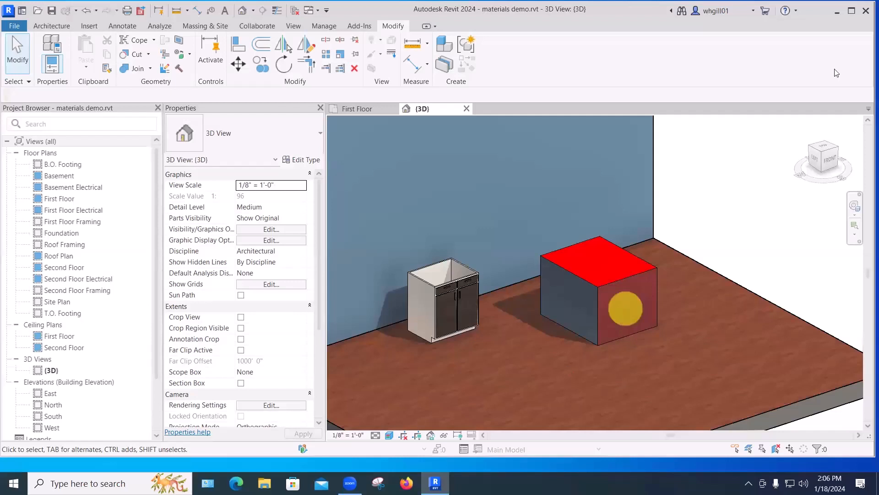
- Switch to File Explorer and create a folder named "My revit Images" in Documents
{"action": "left_click", "coordinate": [838, 12]}
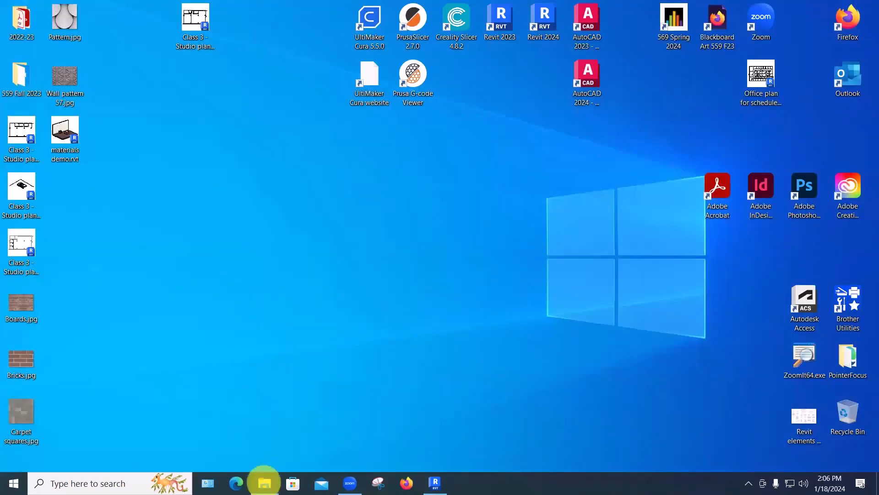
{"action": "left_click", "coordinate": [264, 481]}
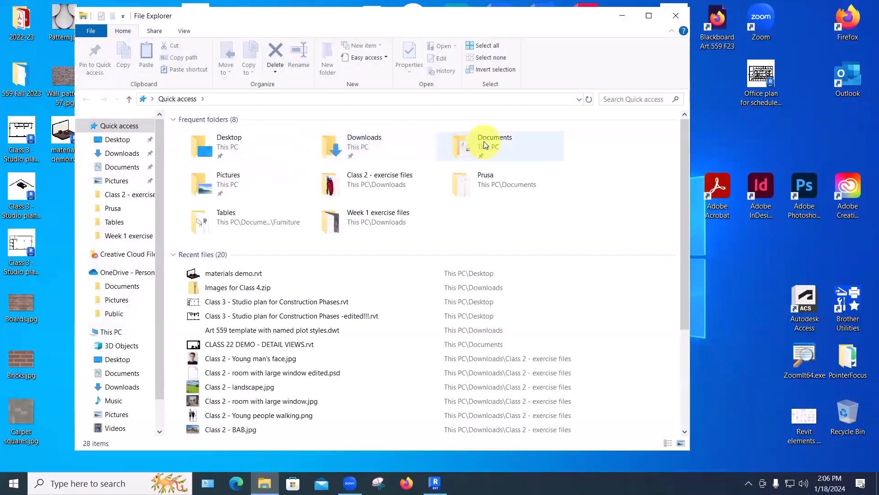
{"action": "double_click", "coordinate": [484, 141]}
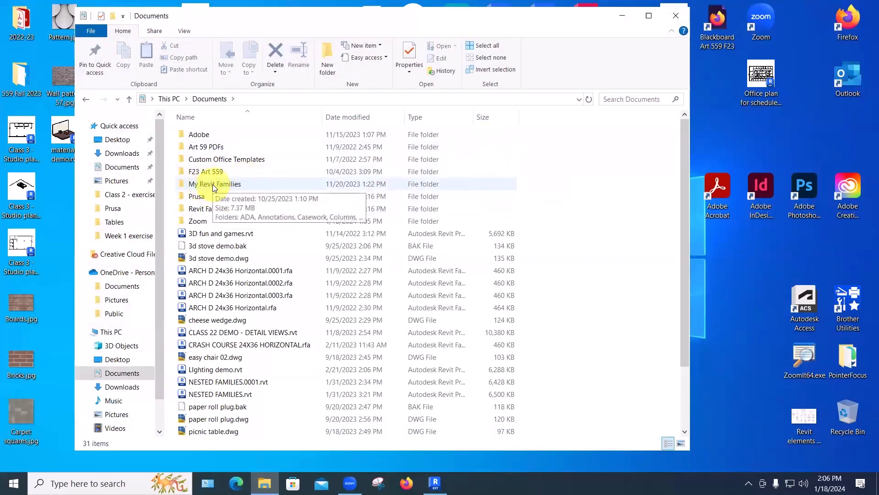
{"action": "right_click", "coordinate": [545, 183]}
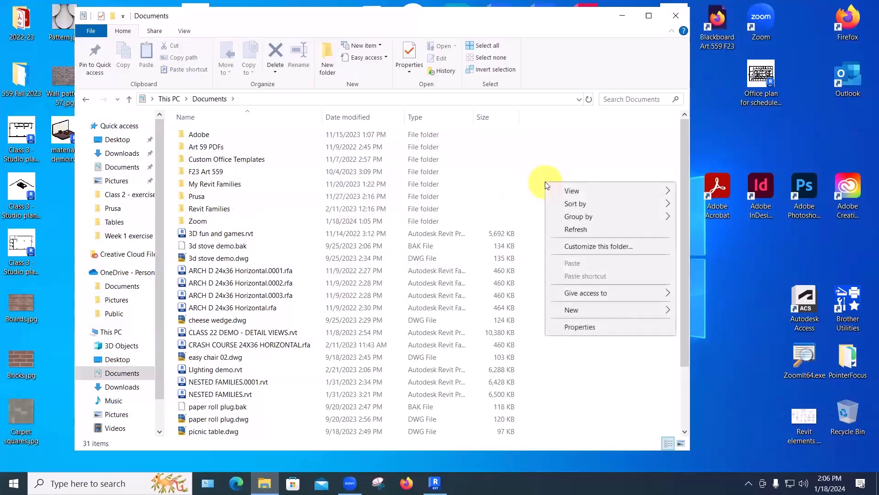
{"action": "mouse_move", "coordinate": [584, 312]}
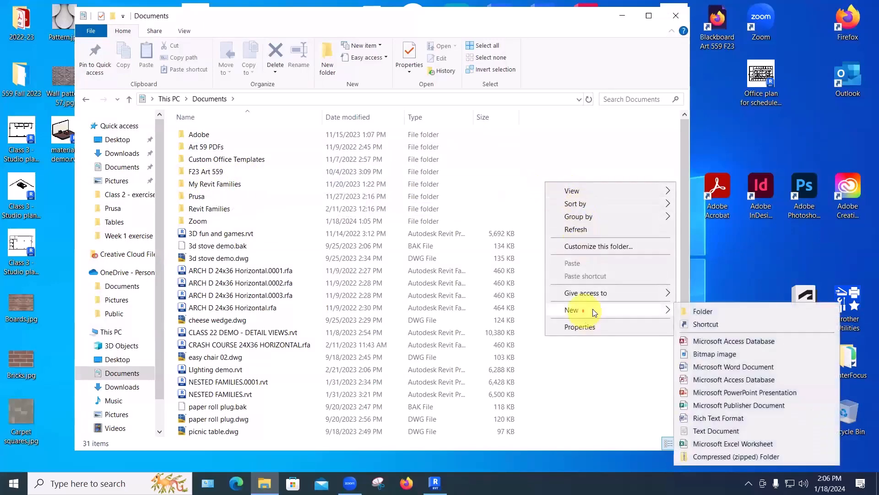
{"action": "left_click", "coordinate": [697, 310]}
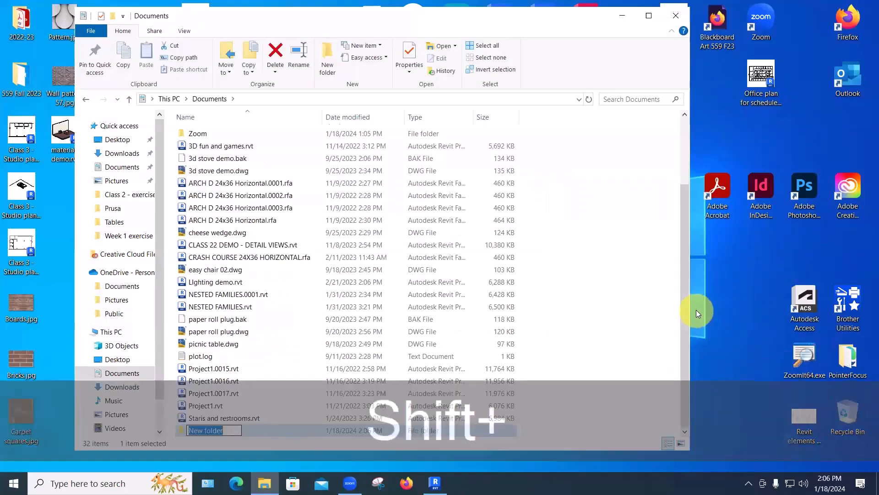
{"action": "type", "text": "My Revit Images"}
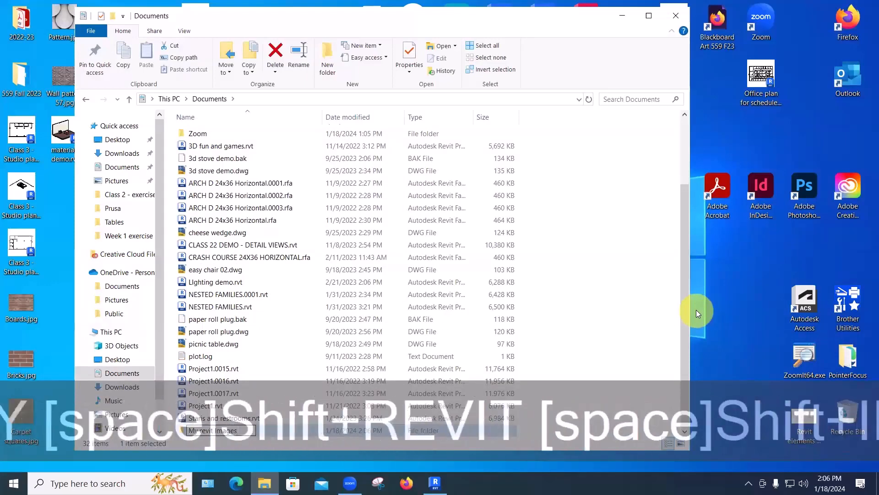
{"action": "key", "text": "Return"}
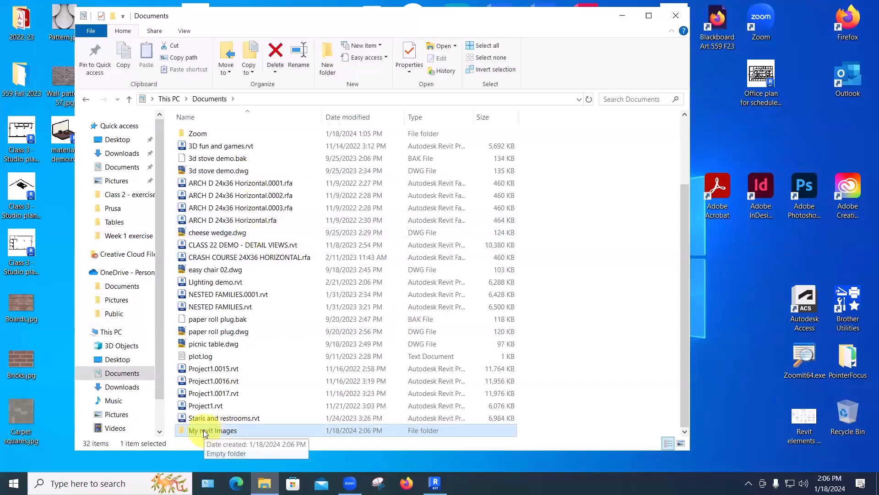
- Sort the Documents folder by date modified and rename the new images folder "My Revit Images"
{"action": "left_click", "coordinate": [337, 116]}
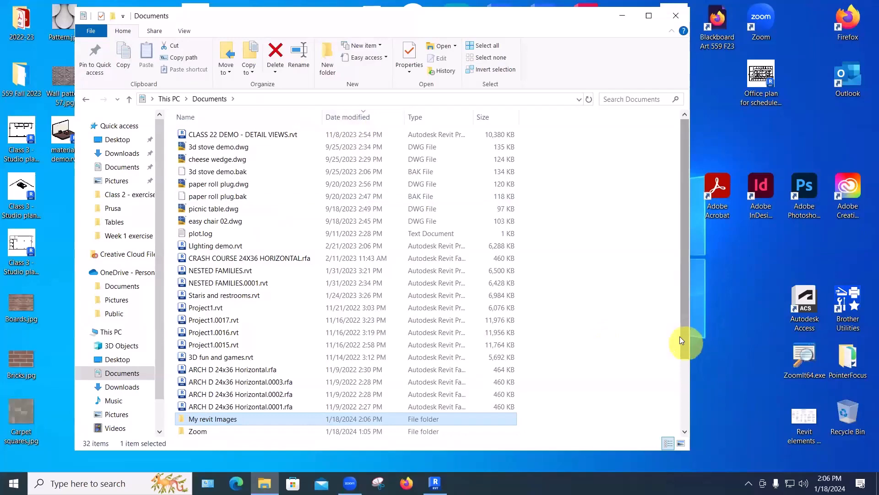
{"action": "left_click", "coordinate": [339, 118]}
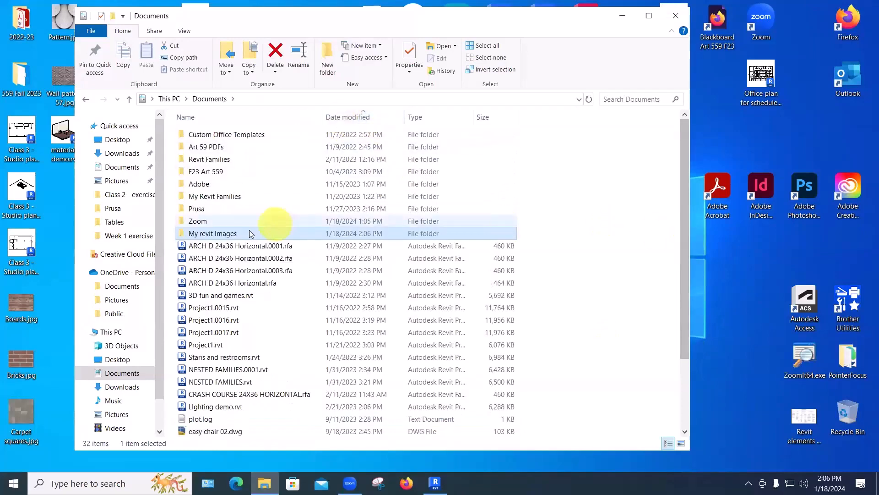
{"action": "double_click", "coordinate": [205, 234]}
{"action": "right_click", "coordinate": [205, 233]}
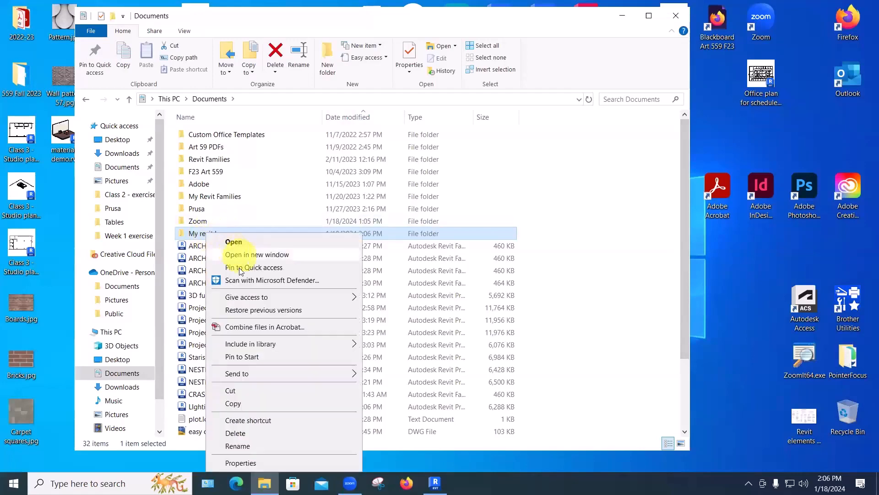
{"action": "left_click", "coordinate": [238, 446]}
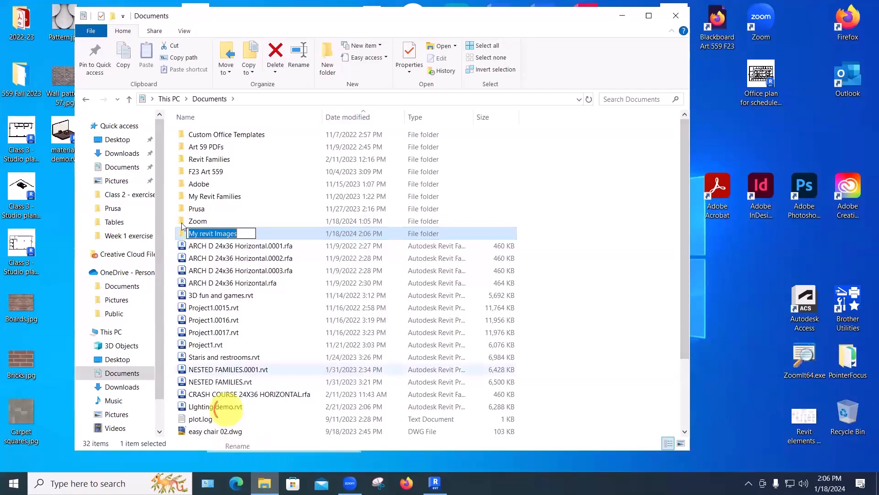
{"action": "left_click", "coordinate": [203, 233]}
{"action": "key", "text": "BackSpace"}
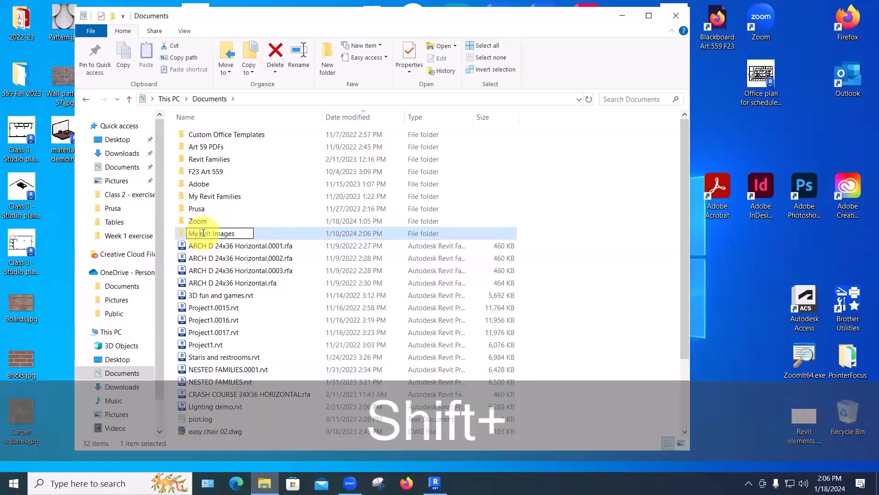
{"action": "type", "text": "R"}
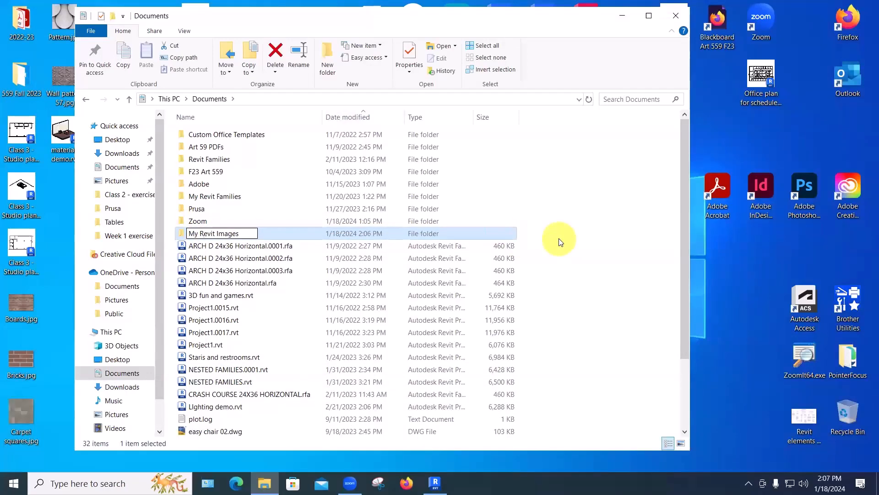
{"action": "left_click", "coordinate": [558, 241]}
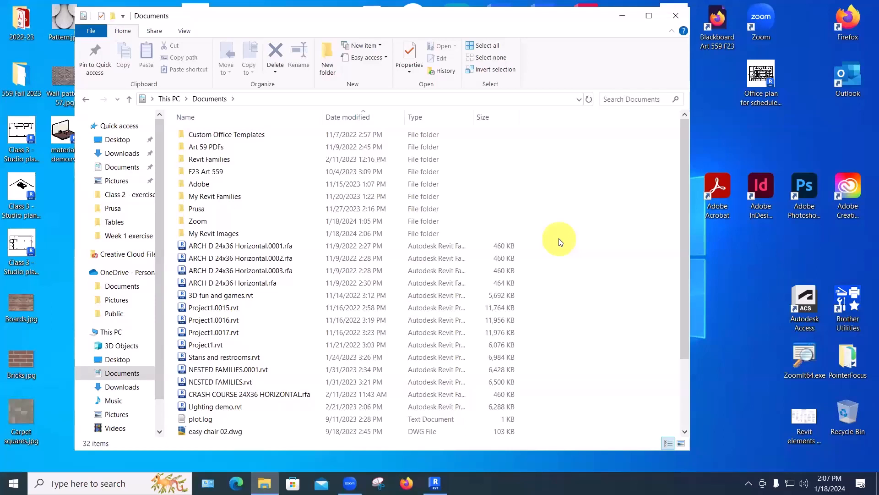
- Return to Revit, reduce its window to uncover the desktop image files, and reopen Documents in File Explorer
{"action": "left_click", "coordinate": [676, 16]}
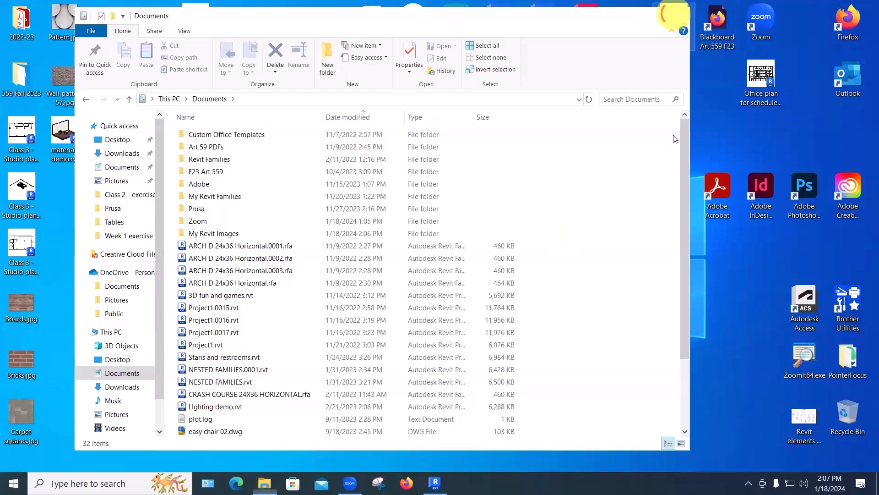
{"action": "left_click", "coordinate": [434, 482]}
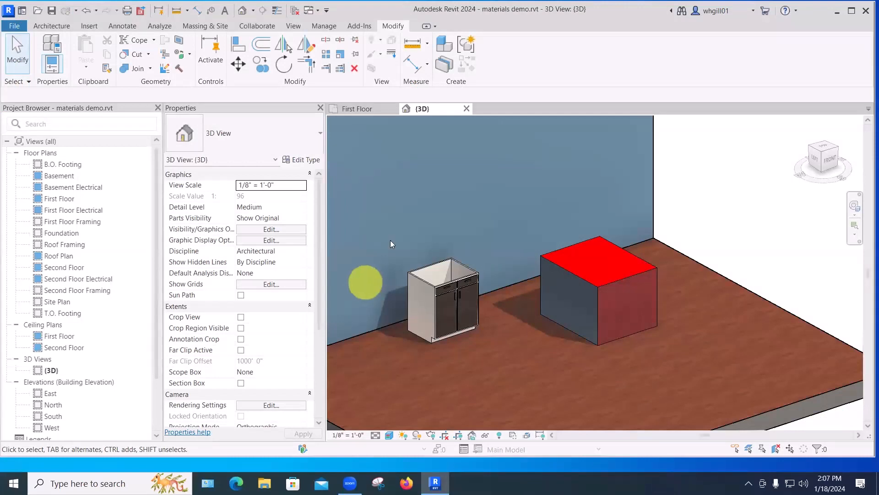
{"action": "double_click", "coordinate": [615, 18]}
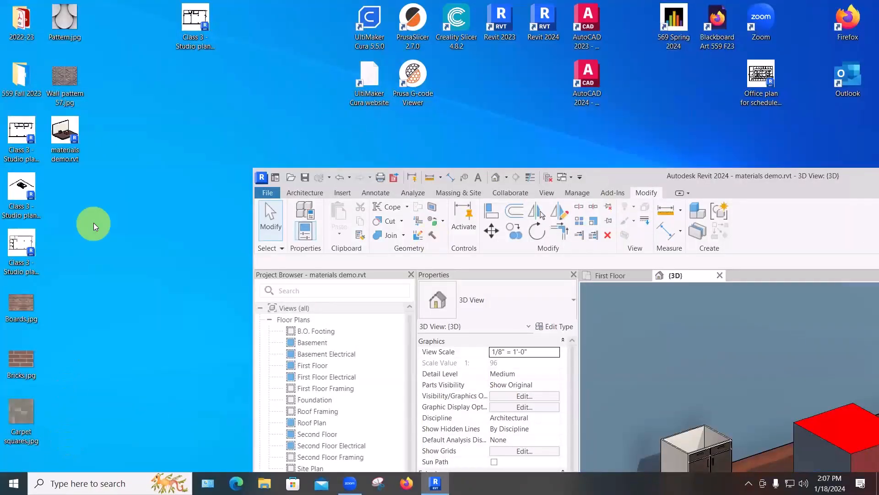
{"action": "key", "text": "super+e"}
{"action": "double_click", "coordinate": [541, 143]}
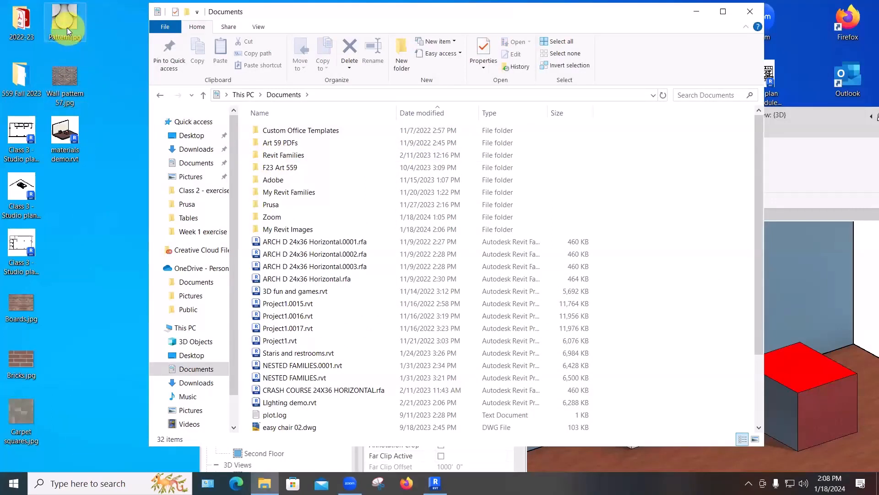
- Move Pattern.jpg, Wall pattern 57.jpg, Boards.jpg, Bricks.jpg and Carpet squares.jpg from the desktop into My Revit Images and close File Explorer
{"action": "left_click_drag", "start_coordinate": [271, 216], "coordinate": [266, 202]}
{"action": "left_click_drag", "start_coordinate": [287, 230], "coordinate": [292, 231]}
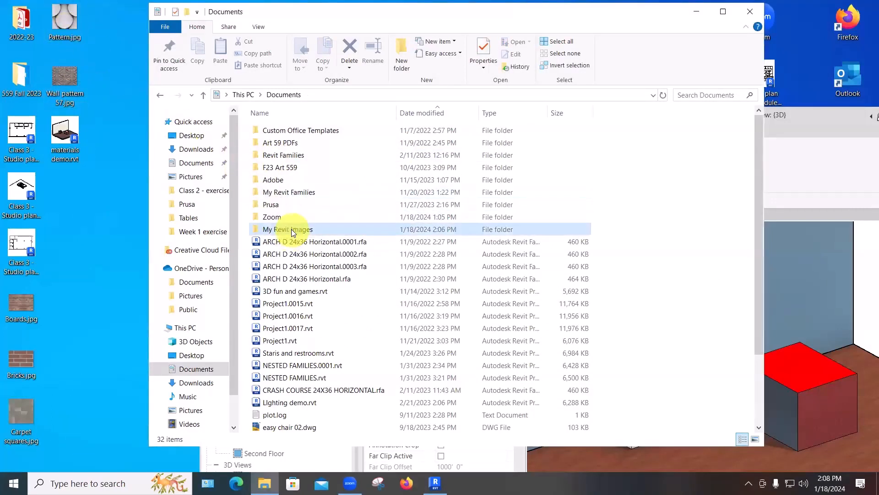
{"action": "left_click_drag", "start_coordinate": [72, 77], "coordinate": [279, 235]}
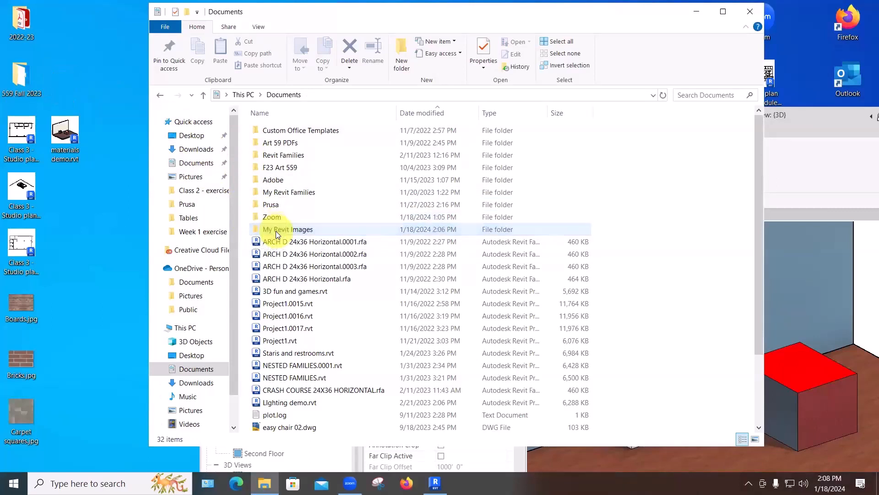
{"action": "left_click_drag", "start_coordinate": [21, 304], "coordinate": [275, 230]}
{"action": "left_click", "coordinate": [13, 369]}
{"action": "left_click_drag", "start_coordinate": [13, 369], "coordinate": [268, 230]}
{"action": "left_click_drag", "start_coordinate": [26, 406], "coordinate": [271, 229]}
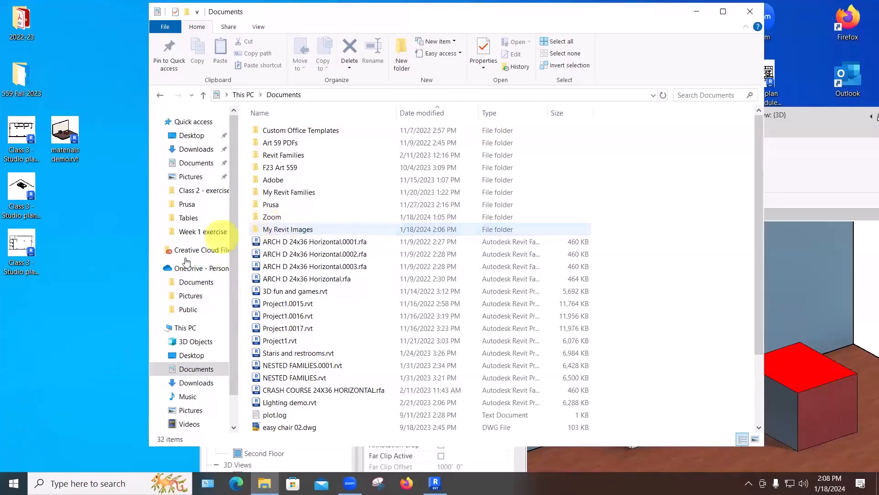
{"action": "left_click", "coordinate": [750, 10]}
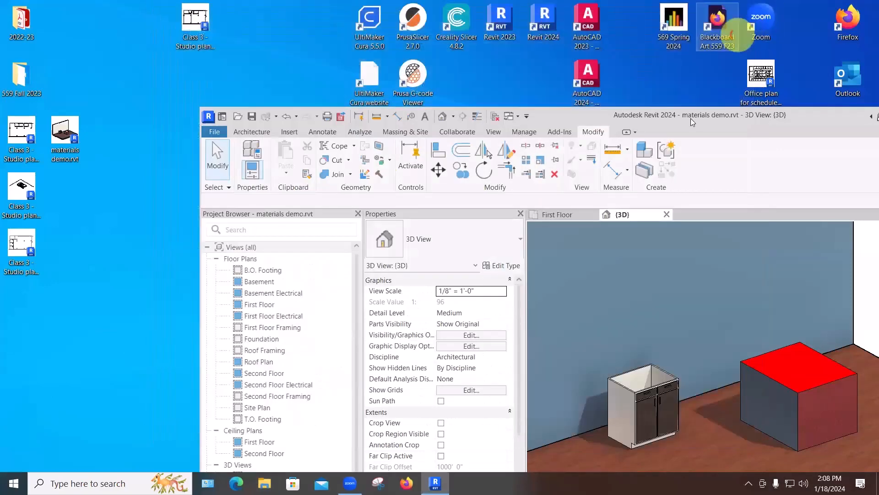
- Restore the Revit window to its larger size and create a new material in the Material Browser
{"action": "double_click", "coordinate": [545, 113]}
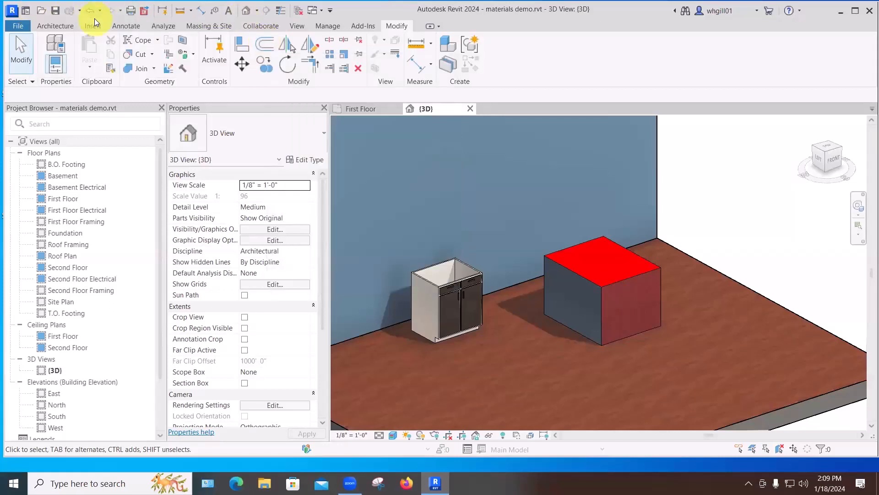
{"action": "key", "text": "m"}
{"action": "key", "text": "b"}
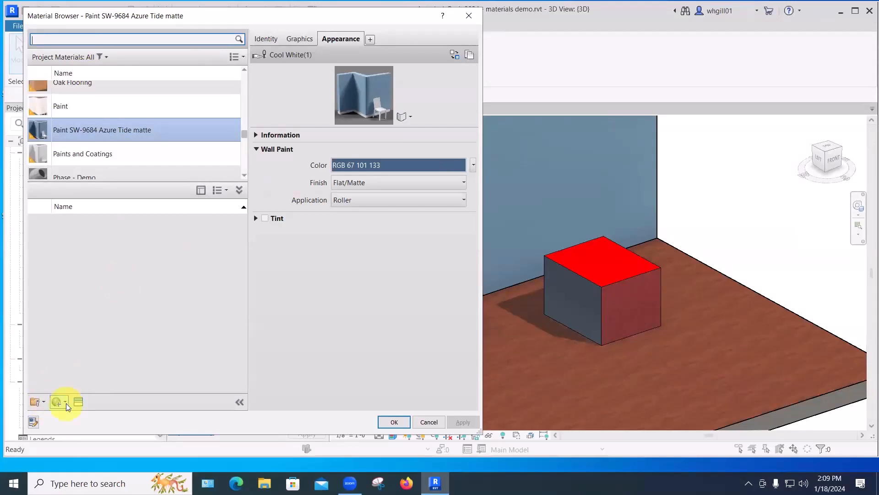
{"action": "left_click", "coordinate": [64, 402]}
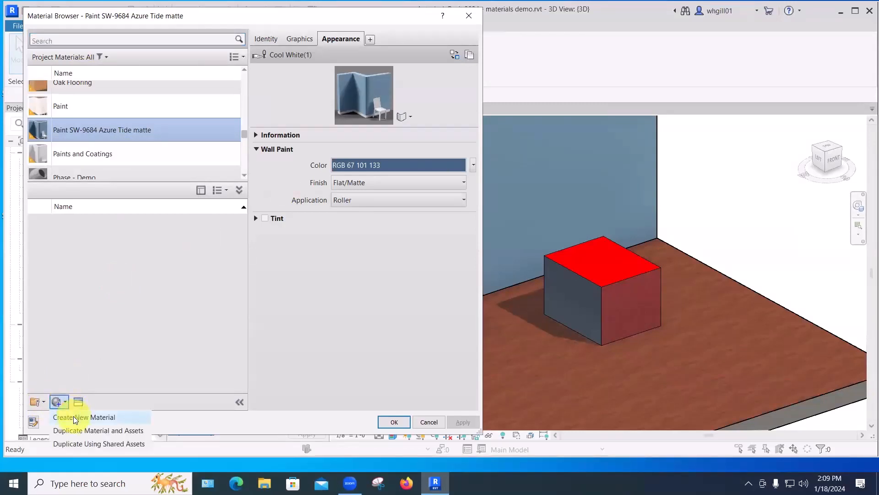
{"action": "left_click", "coordinate": [74, 416]}
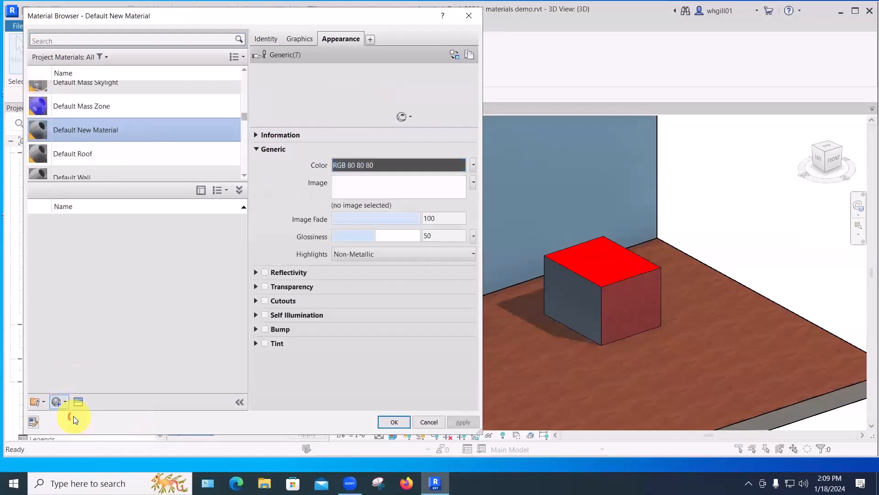
- Rename the new material "_BG carpet squares"
{"action": "right_click", "coordinate": [113, 130]}
{"action": "left_click", "coordinate": [140, 172]}
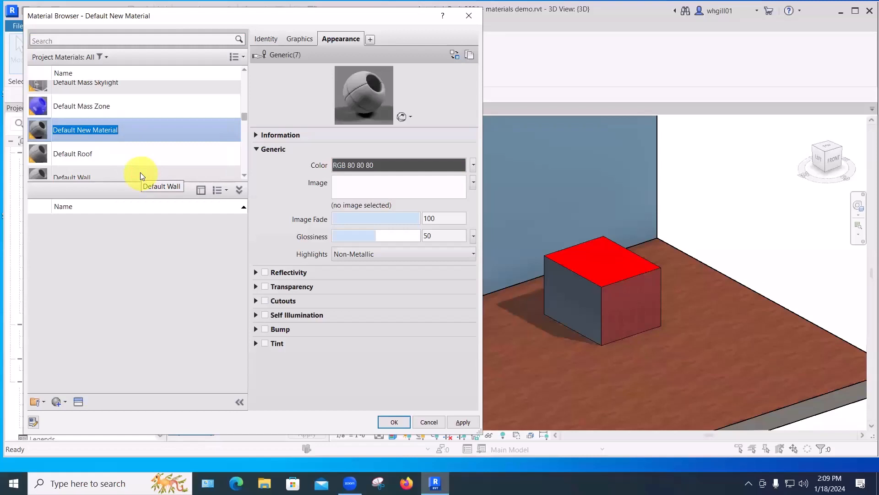
{"action": "type", "text": "_BG "}
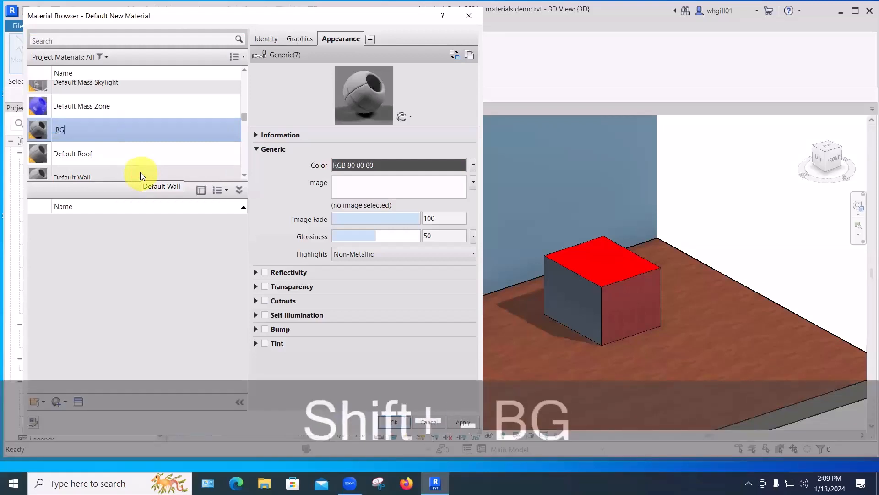
{"action": "type", "text": "carpe"}
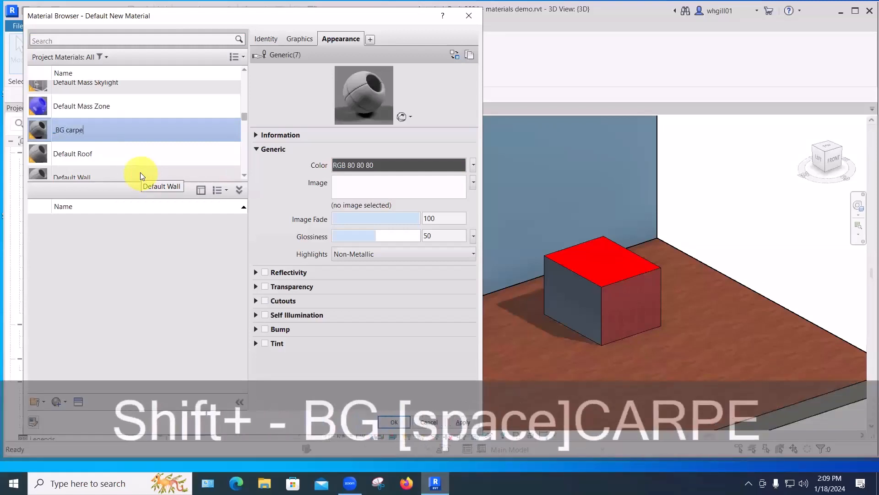
{"action": "type", "text": "t squares"}
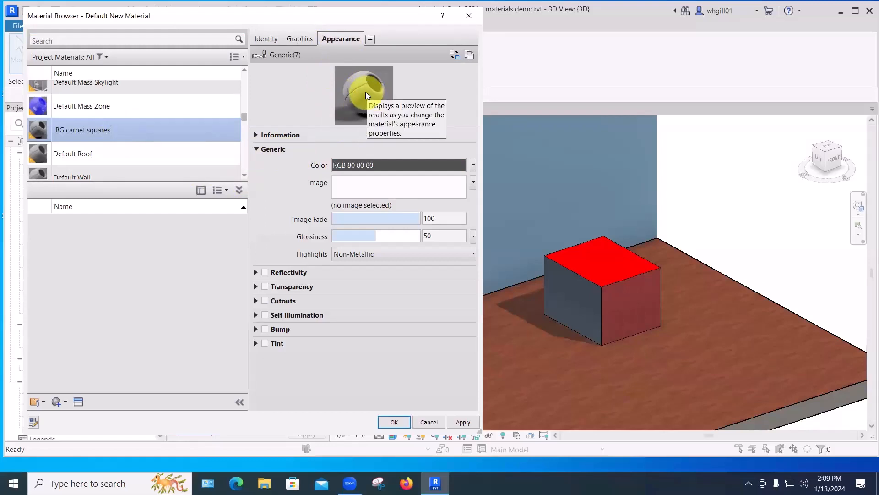
- Start choosing an appearance image for the carpet material and browse to My Revit Images in Documents
{"action": "left_click", "coordinate": [345, 187]}
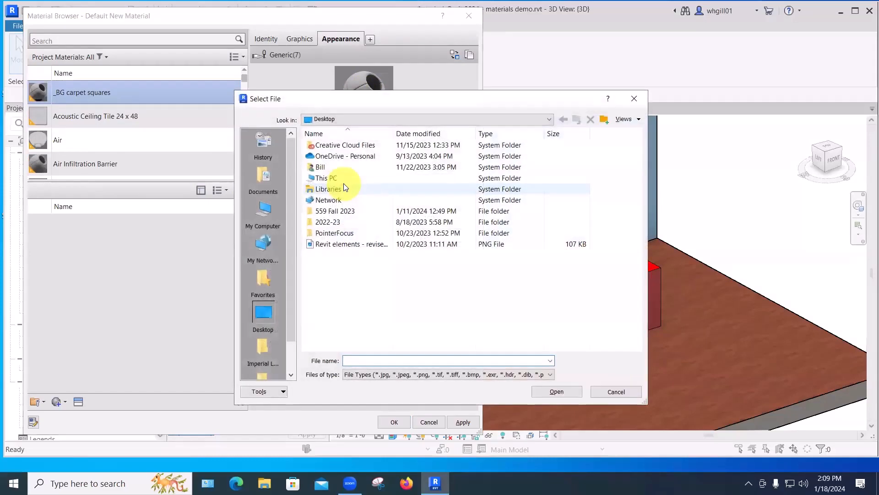
{"action": "left_click", "coordinate": [265, 172]}
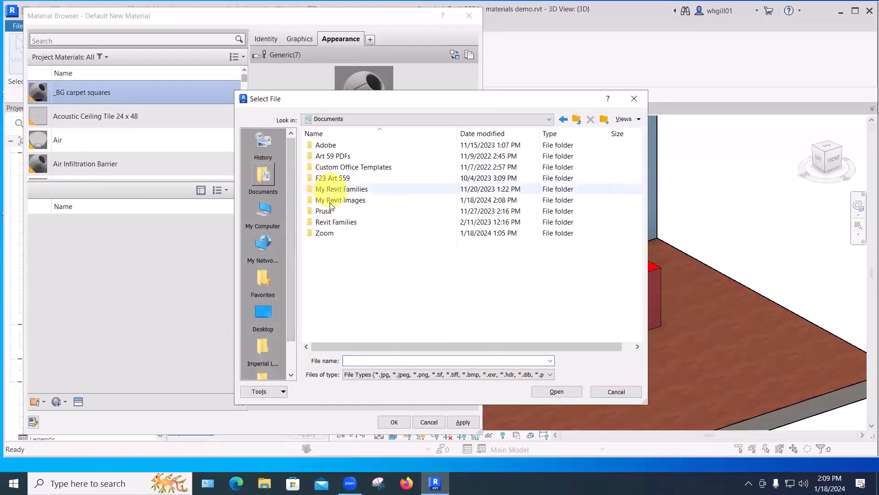
{"action": "double_click", "coordinate": [331, 200]}
- Rename Carpet squares.jpg as Carpet squares 01.jpg and load it as the material's appearance image
{"action": "left_click", "coordinate": [343, 168]}
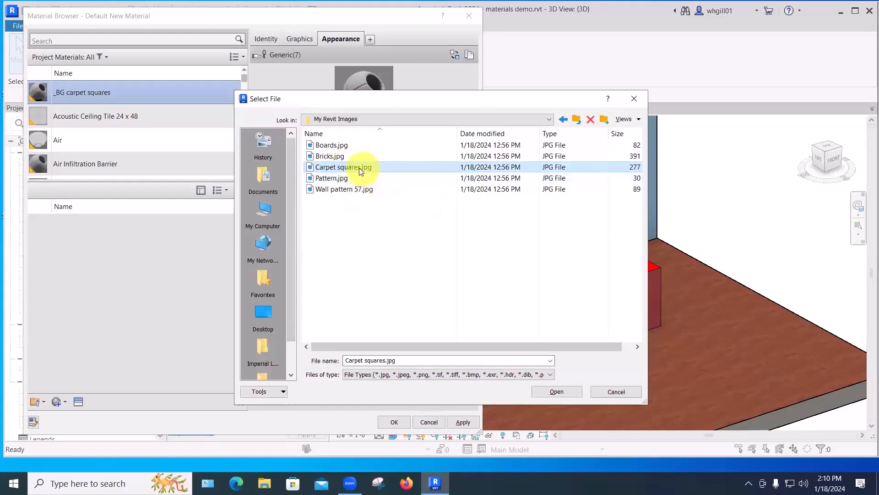
{"action": "left_click", "coordinate": [359, 168]}
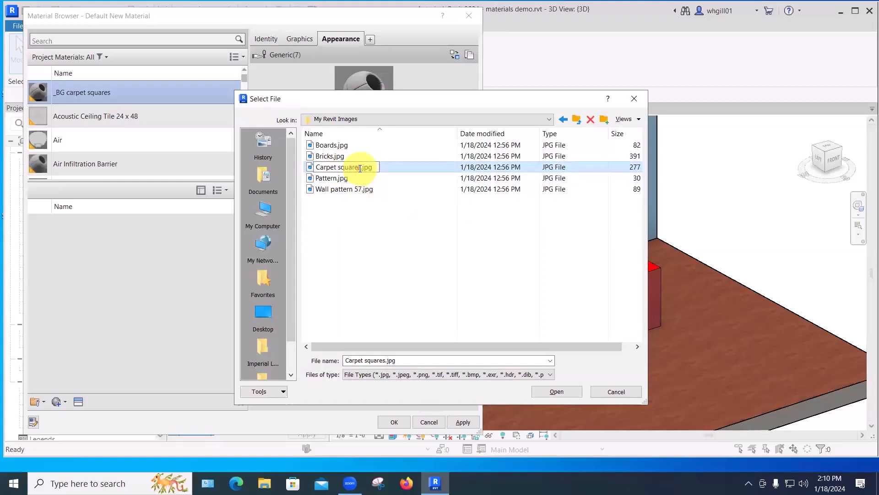
{"action": "key", "text": "space"}
{"action": "type", "text": "01"}
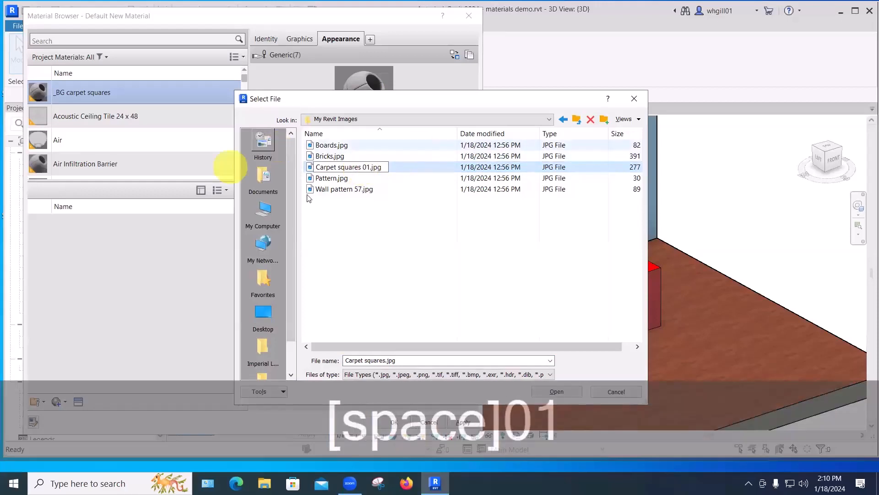
{"action": "key", "text": "Return"}
{"action": "left_click", "coordinate": [338, 166]}
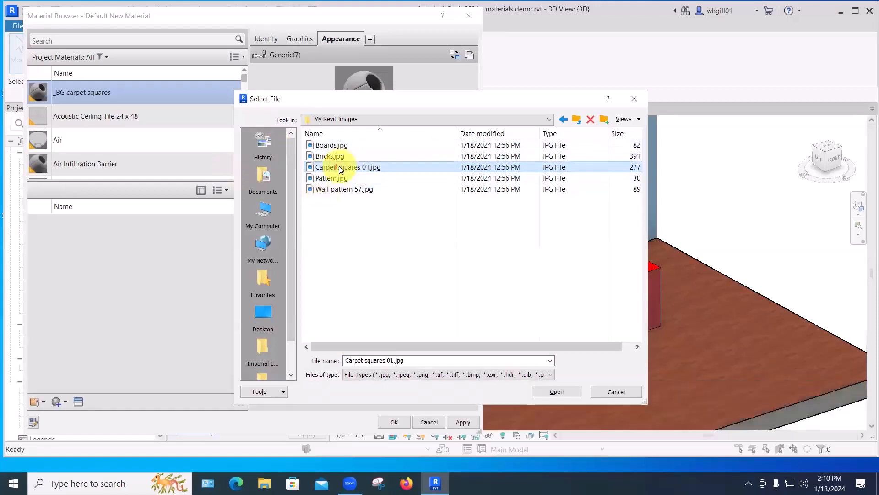
{"action": "left_click", "coordinate": [552, 392]}
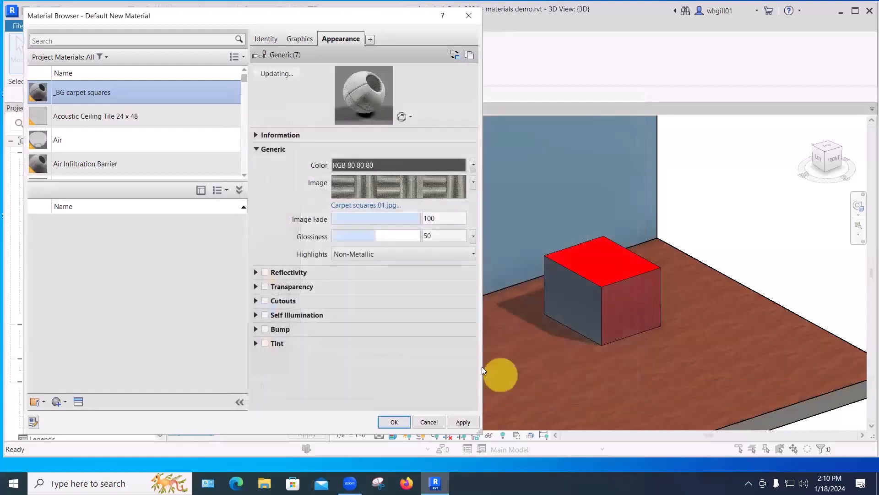
- Open the carpet image in the Texture Editor and enlarge the editor to uncover its position settings
{"action": "mouse_move", "coordinate": [386, 184]}
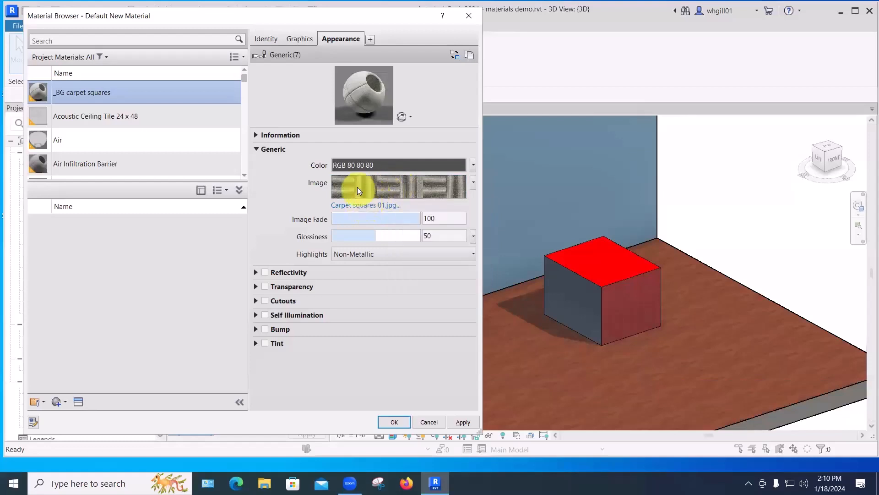
{"action": "left_click", "coordinate": [382, 185]}
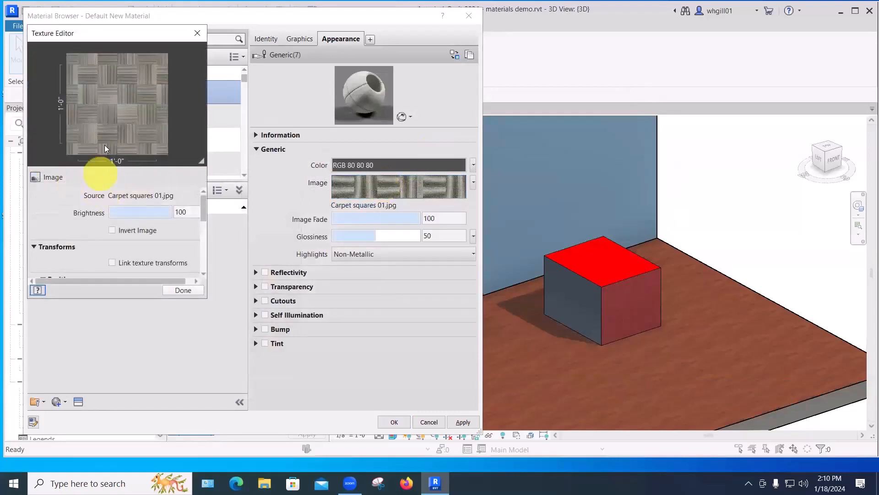
{"action": "left_click_drag", "start_coordinate": [206, 302], "coordinate": [316, 302]}
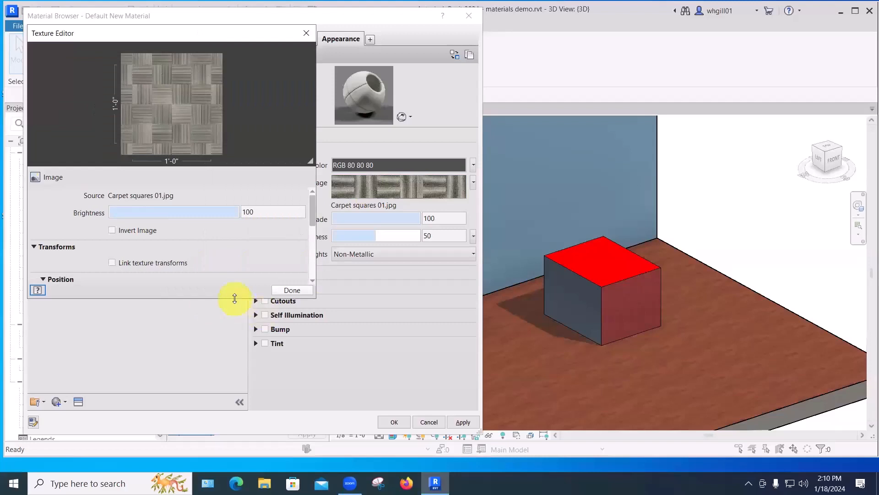
{"action": "left_click_drag", "start_coordinate": [234, 300], "coordinate": [235, 357]}
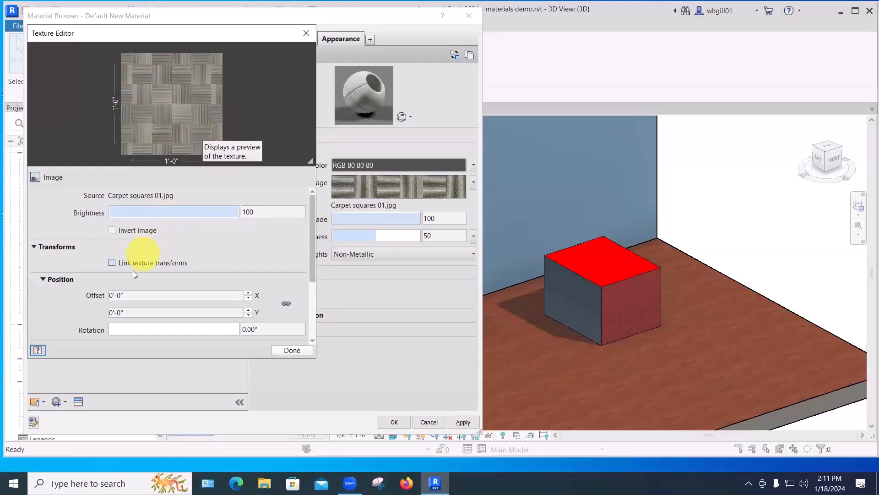
{"action": "left_click", "coordinate": [125, 295]}
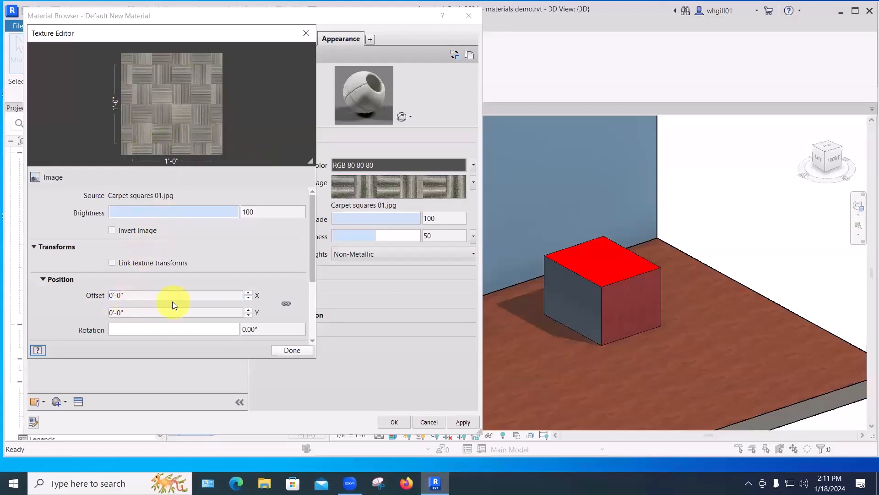
- Set the carpet texture's sample size to 8' in width and height, enlarge its preview and finish the texture edit
{"action": "scroll", "coordinate": [312, 268], "scroll_direction": "down", "scroll_amount": 3}
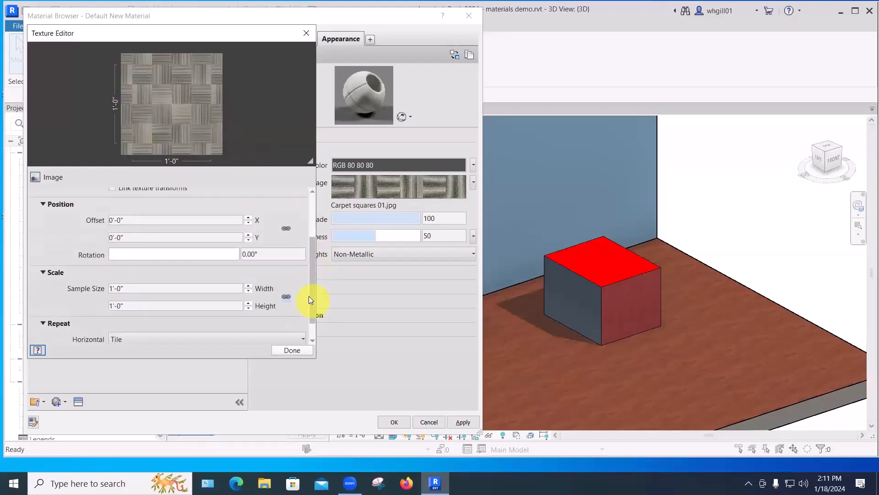
{"action": "left_click", "coordinate": [135, 292]}
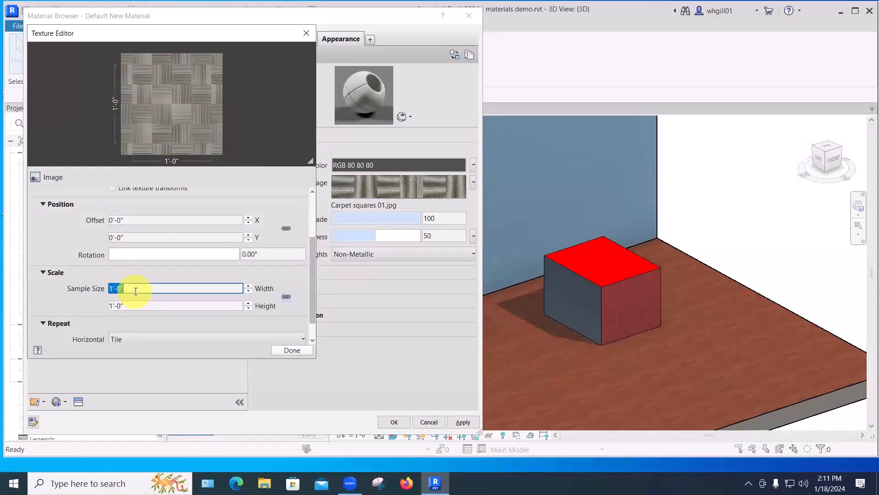
{"action": "type", "text": "8'"}
{"action": "left_click", "coordinate": [188, 305]}
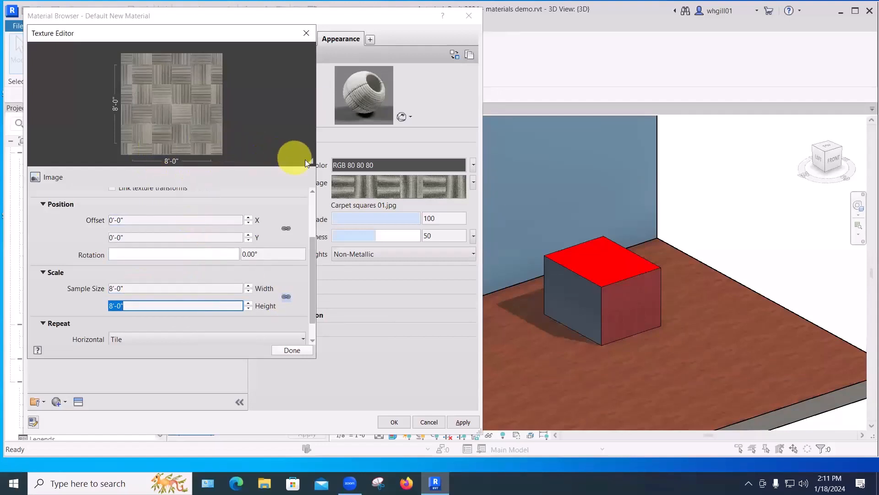
{"action": "left_click_drag", "start_coordinate": [311, 162], "coordinate": [347, 263]}
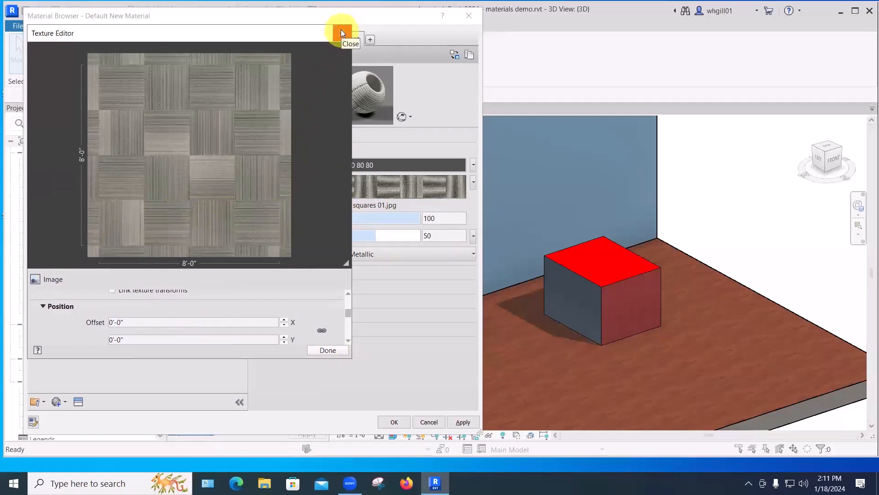
{"action": "left_click", "coordinate": [326, 350]}
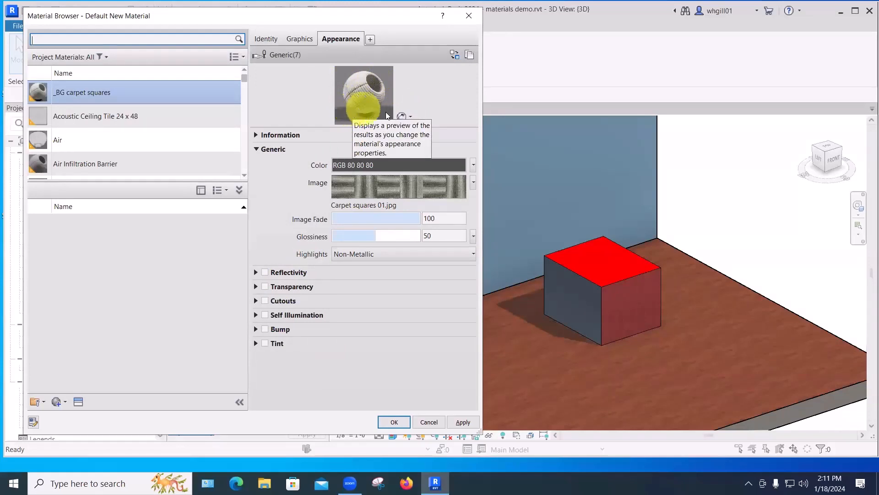
- Try the Plane scene for the carpet material's preview
{"action": "left_click", "coordinate": [410, 116]}
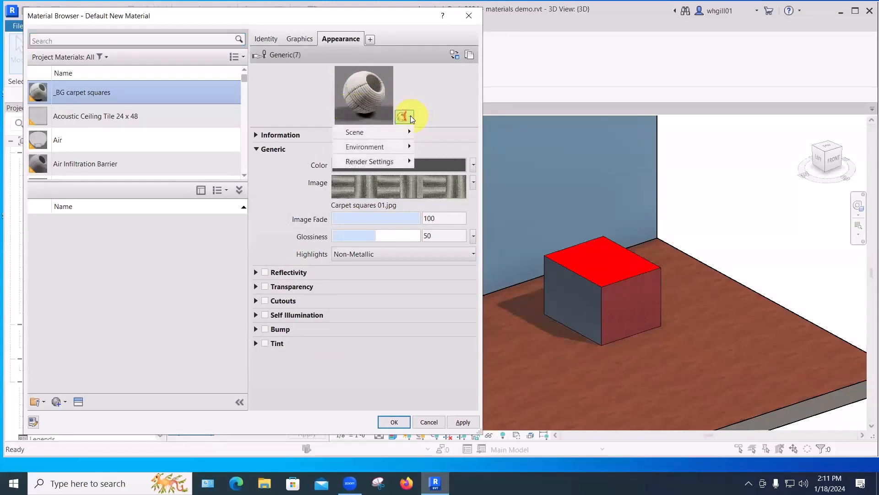
{"action": "mouse_move", "coordinate": [410, 134]}
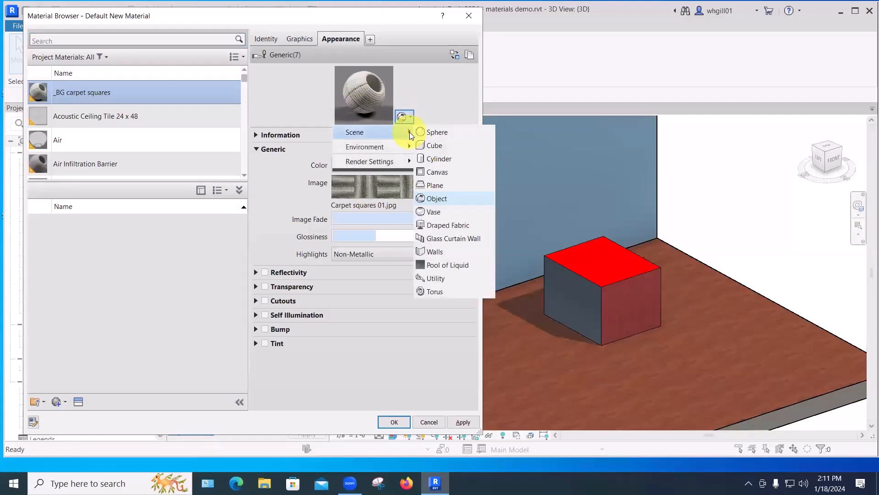
{"action": "left_click", "coordinate": [433, 186]}
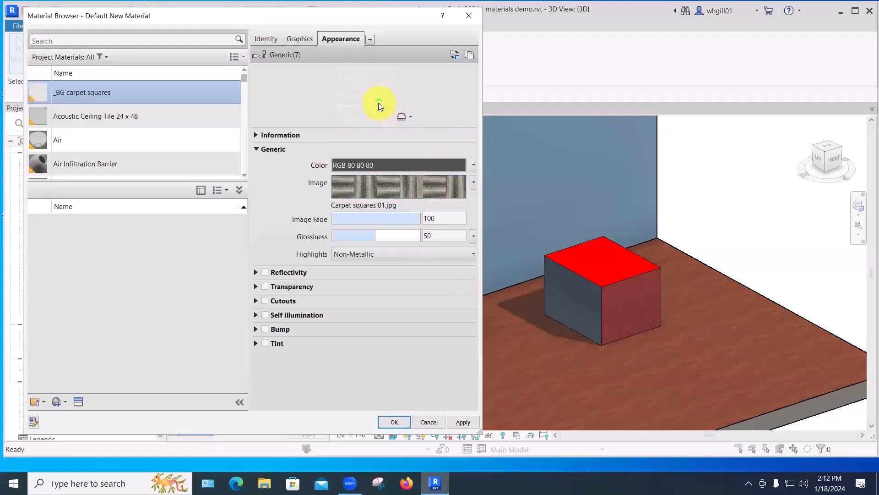
- Set the carpet material's preview scene to Canvas, apply the material changes and close the Material Browser
{"action": "left_click", "coordinate": [409, 116]}
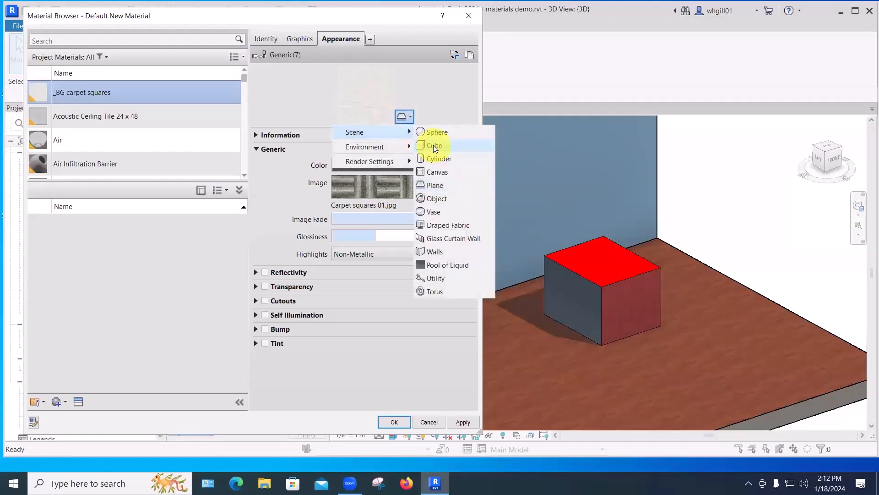
{"action": "left_click", "coordinate": [433, 171]}
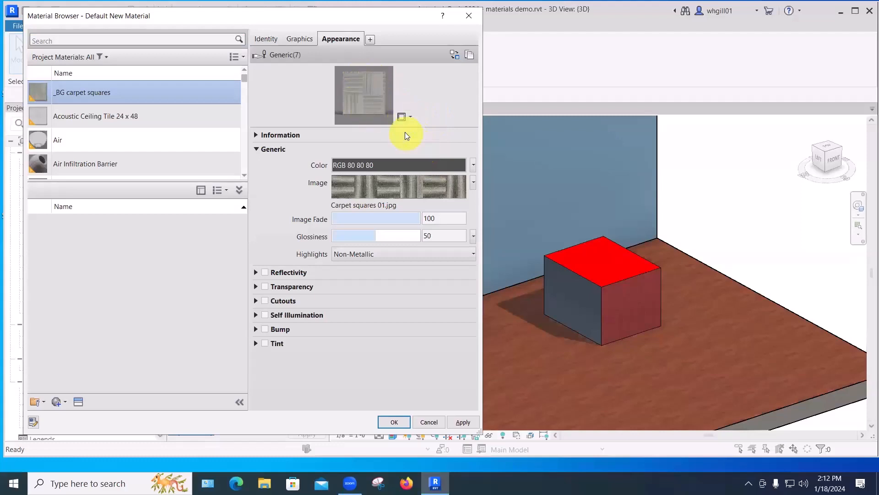
{"action": "left_click", "coordinate": [462, 421]}
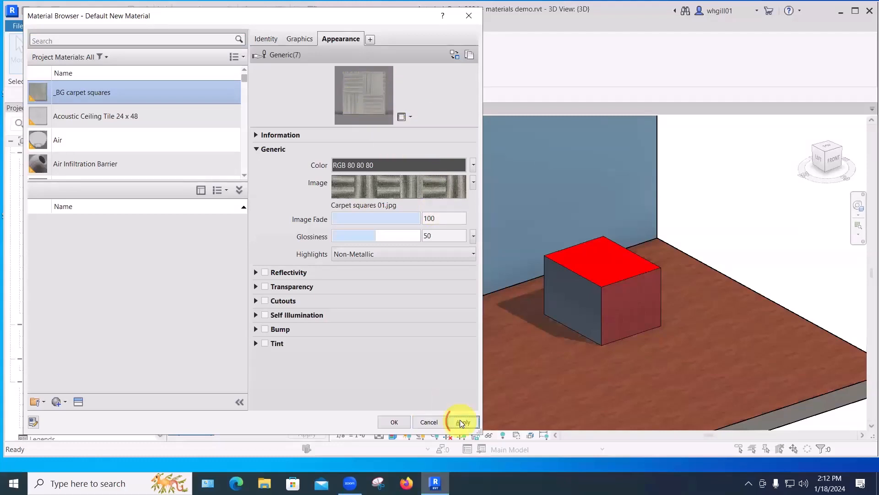
{"action": "left_click", "coordinate": [398, 421]}
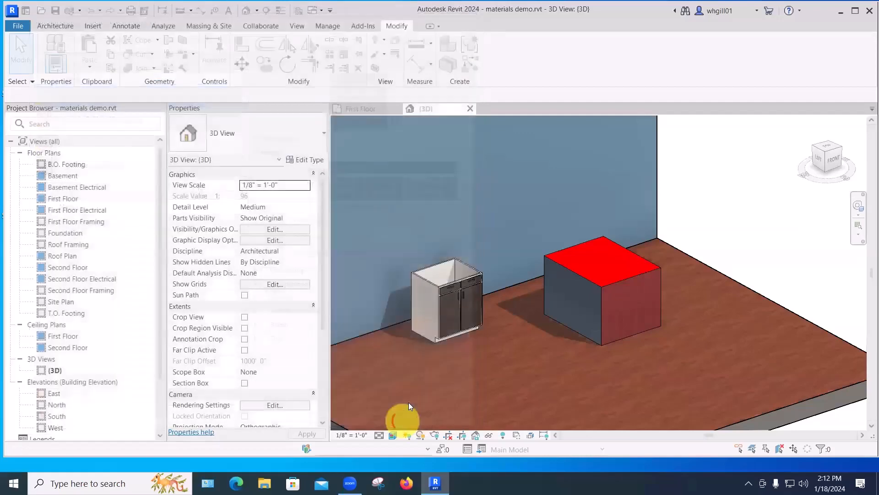
- Start a new in-place model component in the Entourage family category
{"action": "scroll", "coordinate": [459, 369], "scroll_direction": "down", "scroll_amount": 3}
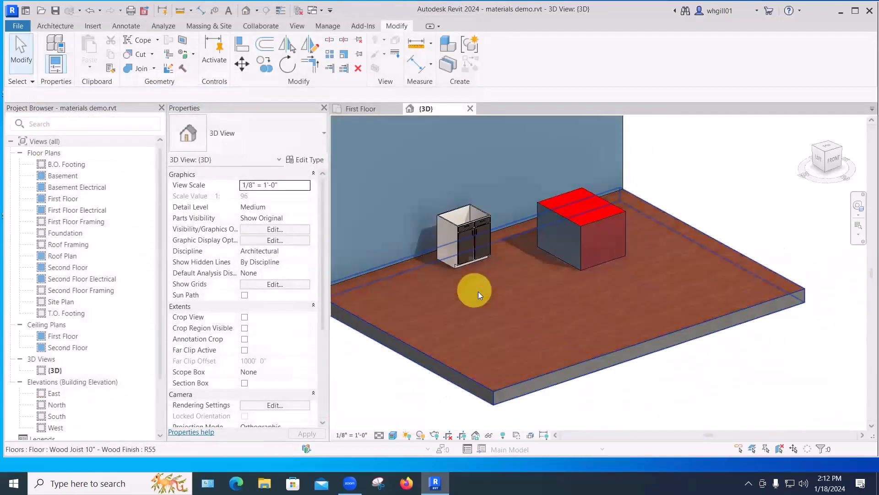
{"action": "middle_click_drag", "start_coordinate": [494, 303], "coordinate": [504, 333]}
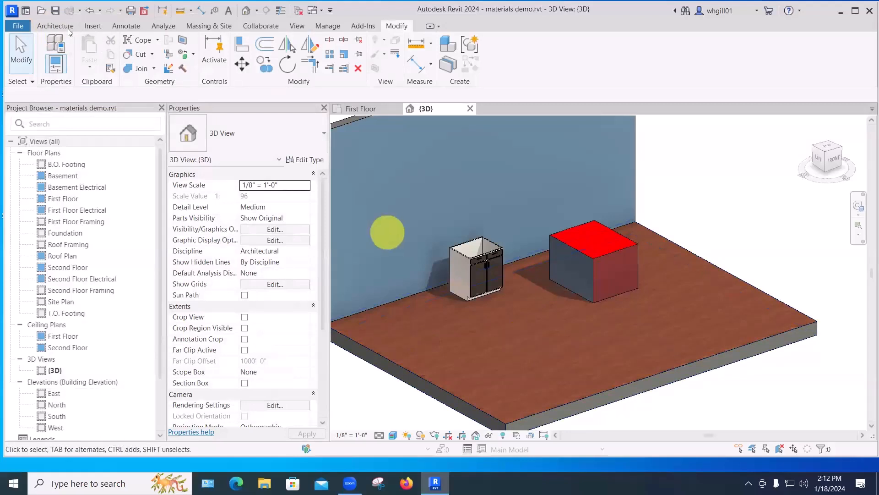
{"action": "left_click", "coordinate": [56, 26]}
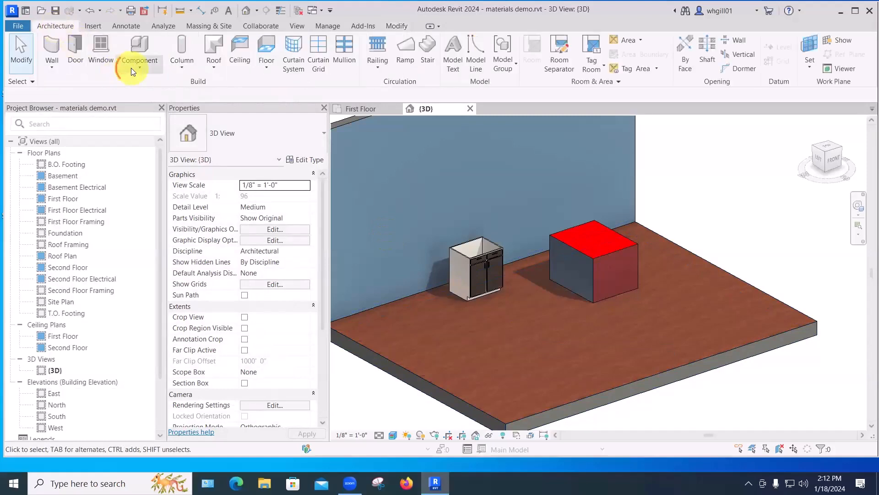
{"action": "left_click", "coordinate": [133, 68]}
{"action": "left_click", "coordinate": [152, 112]}
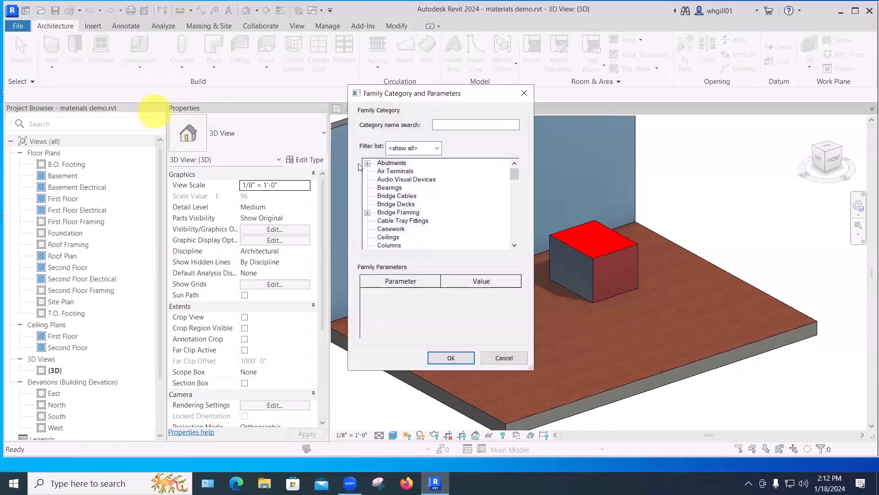
{"action": "left_click_drag", "start_coordinate": [511, 177], "coordinate": [511, 184]}
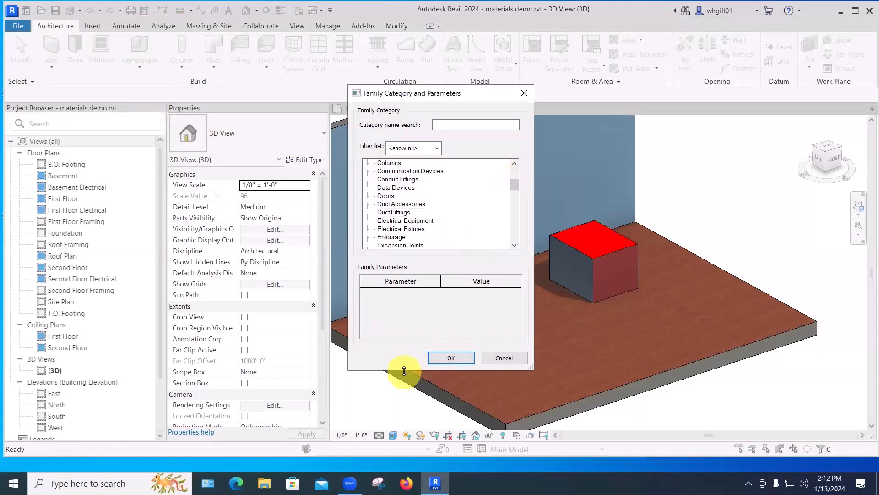
{"action": "left_click_drag", "start_coordinate": [404, 370], "coordinate": [404, 467]}
{"action": "mouse_move", "coordinate": [517, 217]}
{"action": "left_mouse_down"}
{"action": "mouse_move", "coordinate": [517, 256]}
{"action": "mouse_move", "coordinate": [515, 224]}
{"action": "left_mouse_up"}
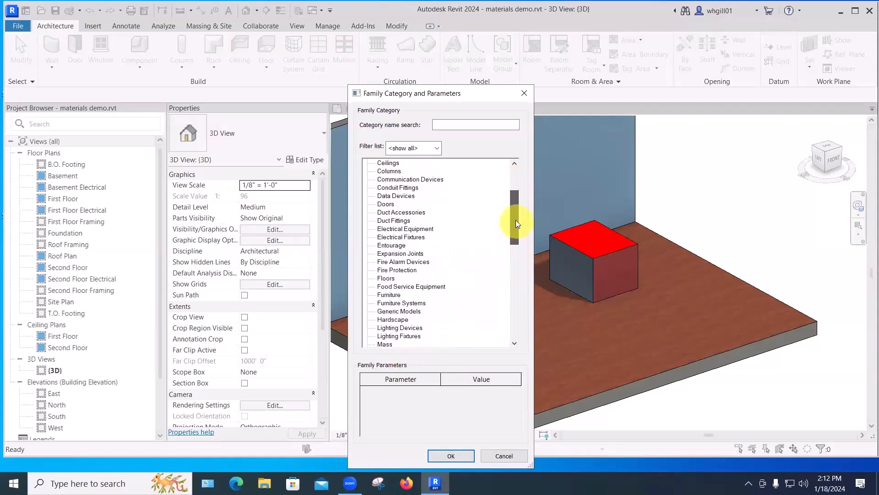
{"action": "left_click", "coordinate": [388, 248]}
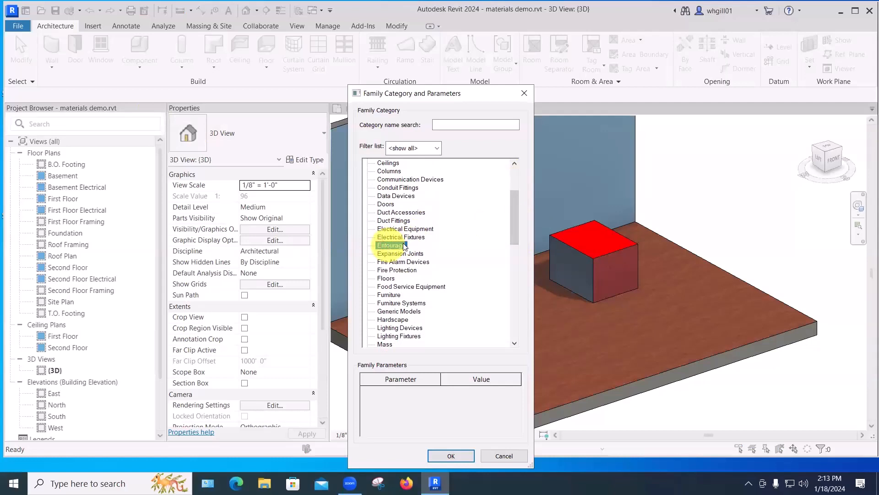
{"action": "left_click_drag", "start_coordinate": [466, 93], "coordinate": [454, 39]}
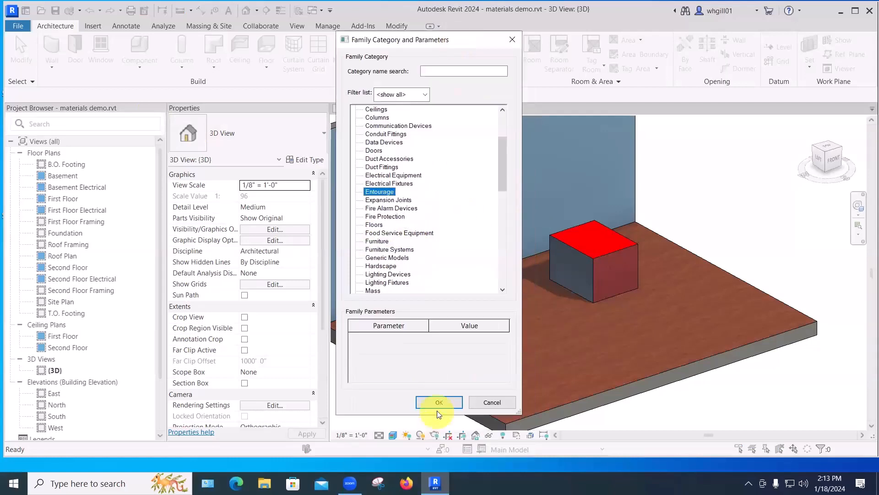
{"action": "left_click", "coordinate": [438, 402]}
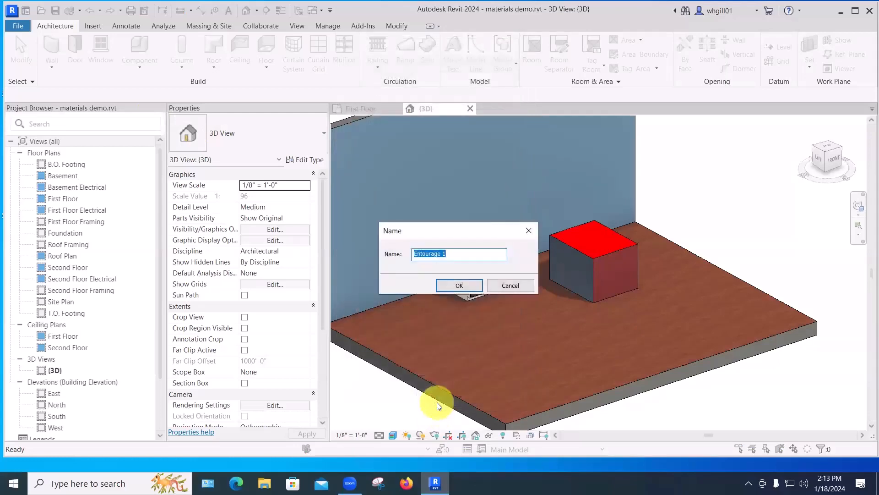
{"action": "type", "text": "Ru"}
{"action": "key", "text": "BackSpace"}
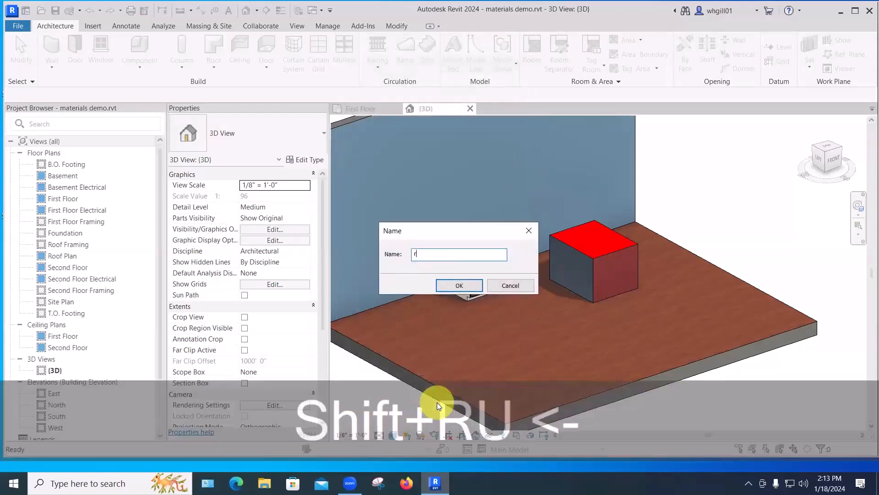
{"action": "key", "text": "BackSpace"}
{"action": "type", "text": "Cap"}
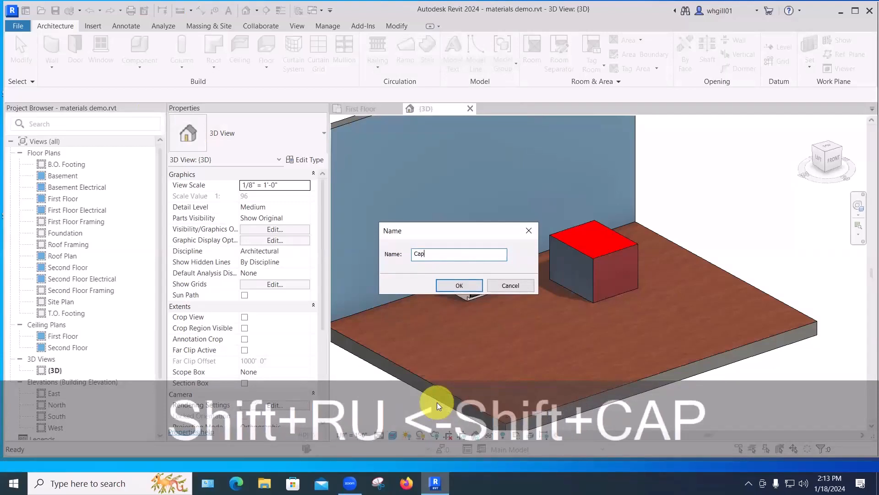
{"action": "type", "text": "rpet s"}
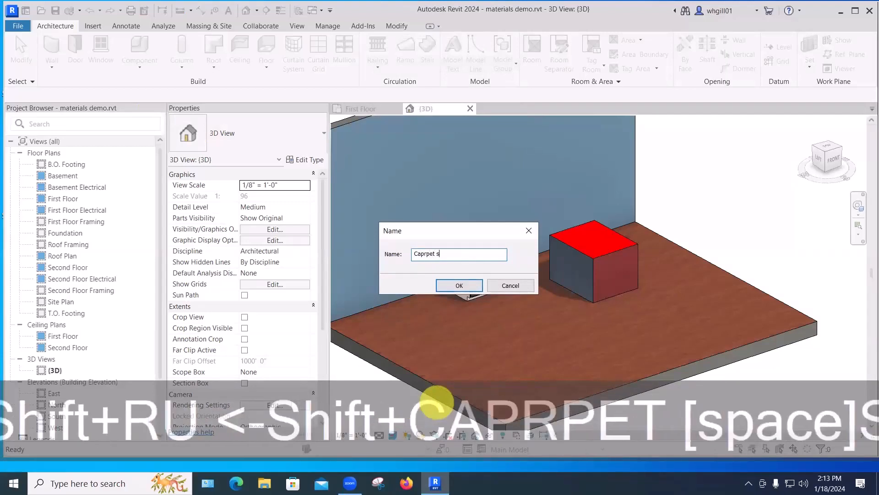
{"action": "type", "text": "qua"}
{"action": "key", "text": "BackSpace"}
{"action": "key", "text": "BackSpace"}
{"action": "key", "text": "BackSpace"}
{"action": "key", "text": "BackSpace"}
{"action": "key", "text": "BackSpace"}
{"action": "key", "text": "BackSpace"}
{"action": "key", "text": "BackSpace"}
{"action": "key", "text": "BackSpace"}
{"action": "key", "text": "BackSpace"}
{"action": "key", "text": "BackSpace"}
{"action": "key", "text": "BackSpace"}
{"action": "key", "text": "BackSpace"}
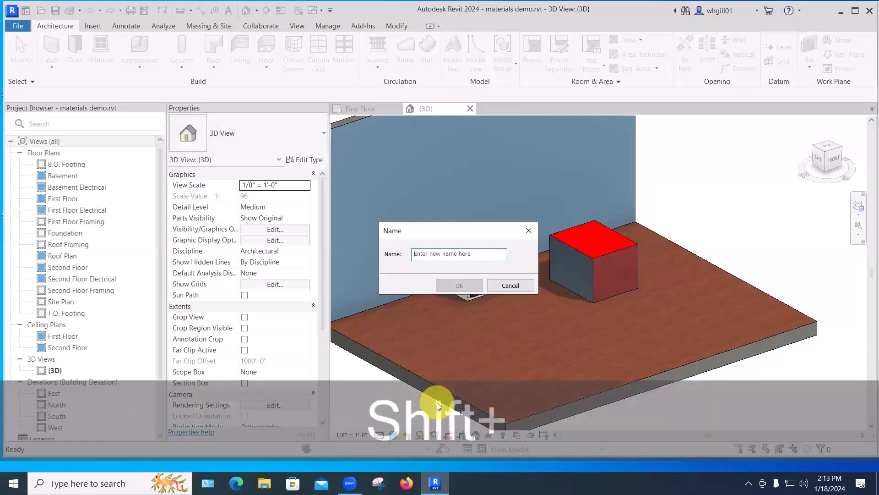
- Name the new in-place entourage model Rug
{"action": "type", "text": "Rug"}
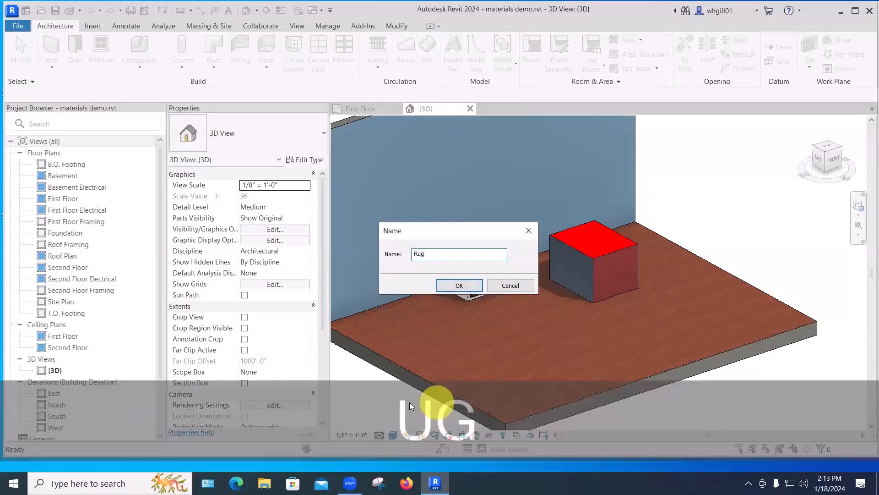
{"action": "left_click", "coordinate": [465, 283]}
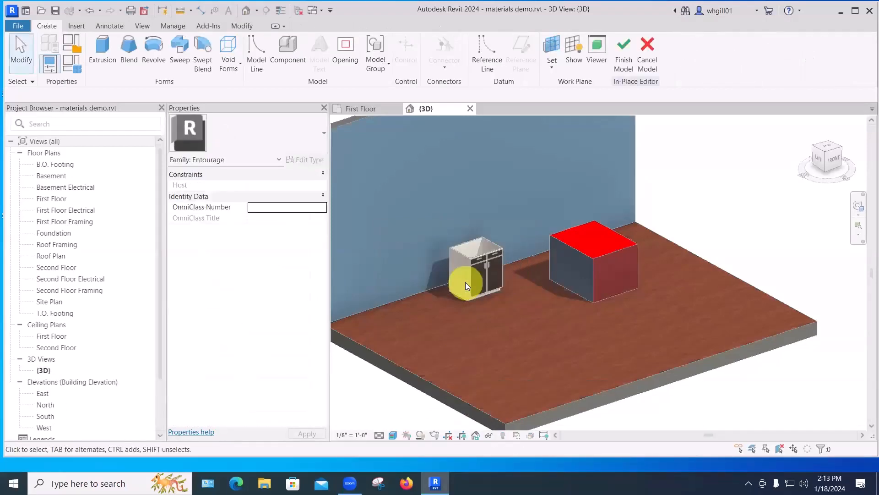
- Start an extrusion and sketch its rectangular profile on the wood floor in front of the cabinet and the red-topped box
{"action": "left_click", "coordinate": [99, 54]}
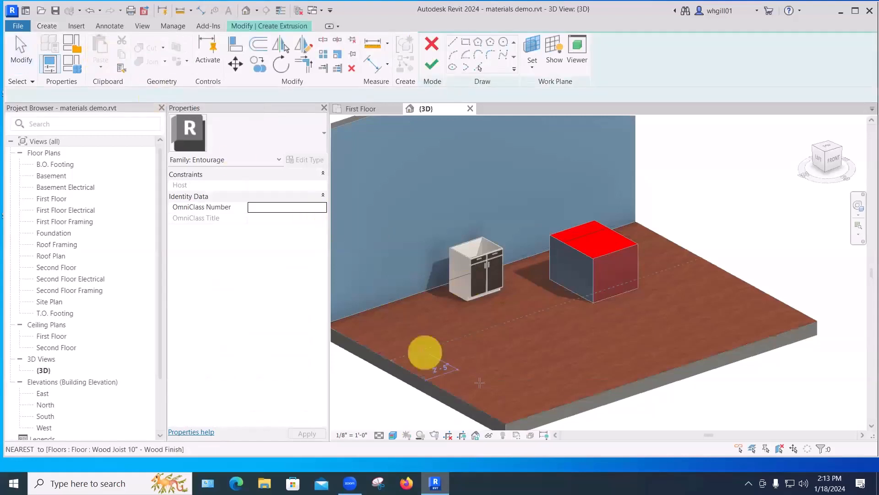
{"action": "left_click", "coordinate": [506, 403]}
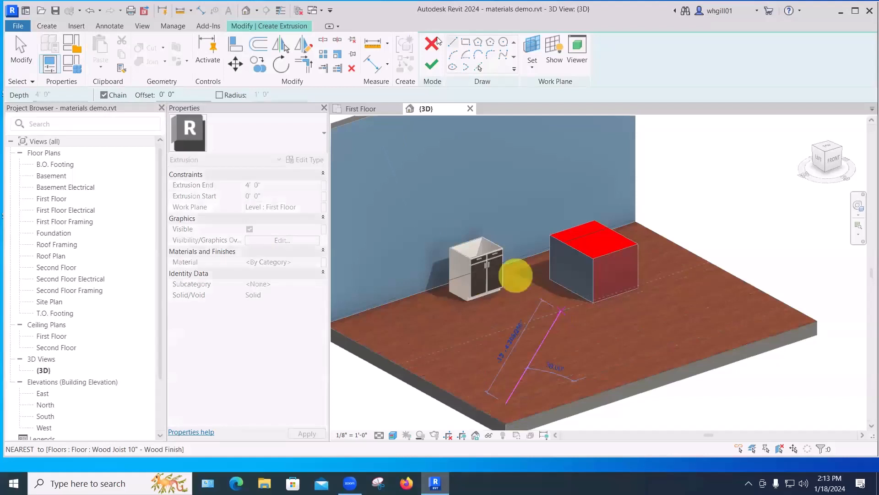
{"action": "left_click", "coordinate": [466, 42]}
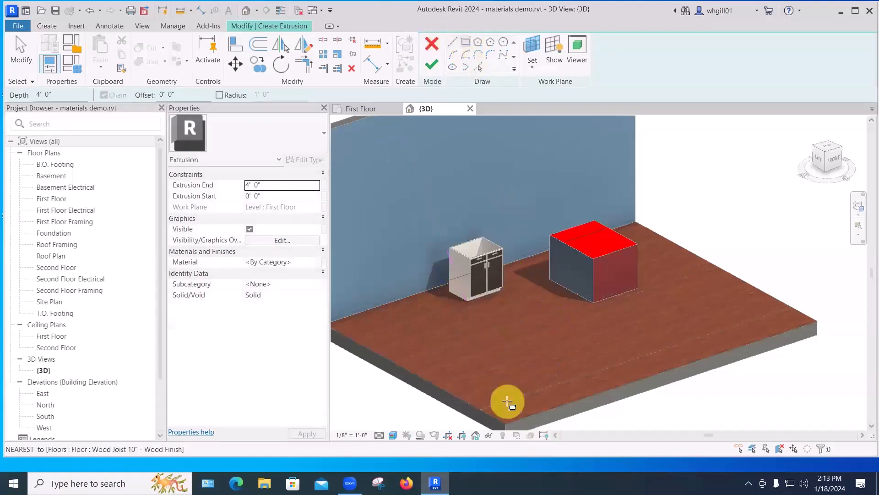
{"action": "left_click", "coordinate": [507, 402]}
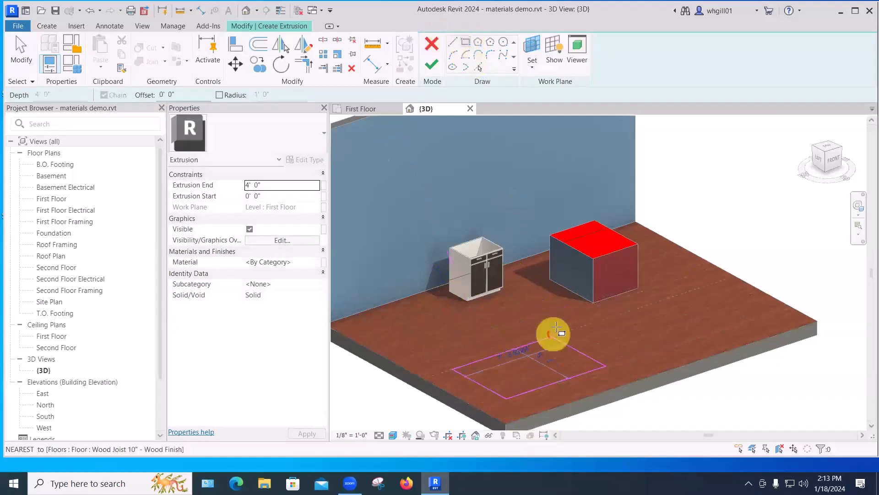
{"action": "left_click", "coordinate": [558, 299]}
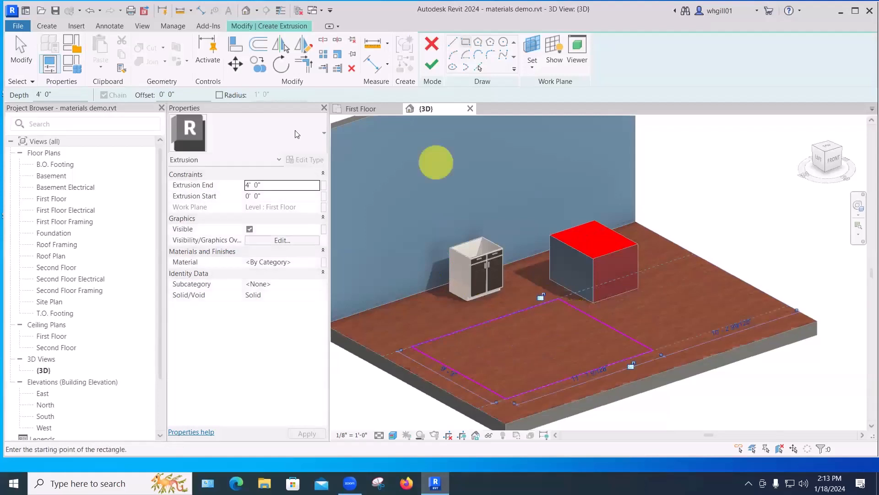
- Set the rug's Extrusion End to 1/4", then finish the extrusion and the in-place model
{"action": "left_click", "coordinate": [248, 185]}
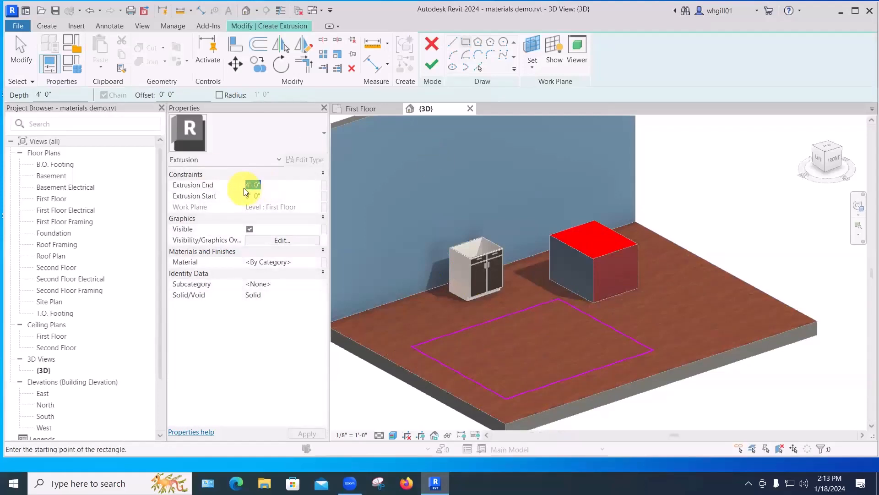
{"action": "type", "text": "1/4\""}
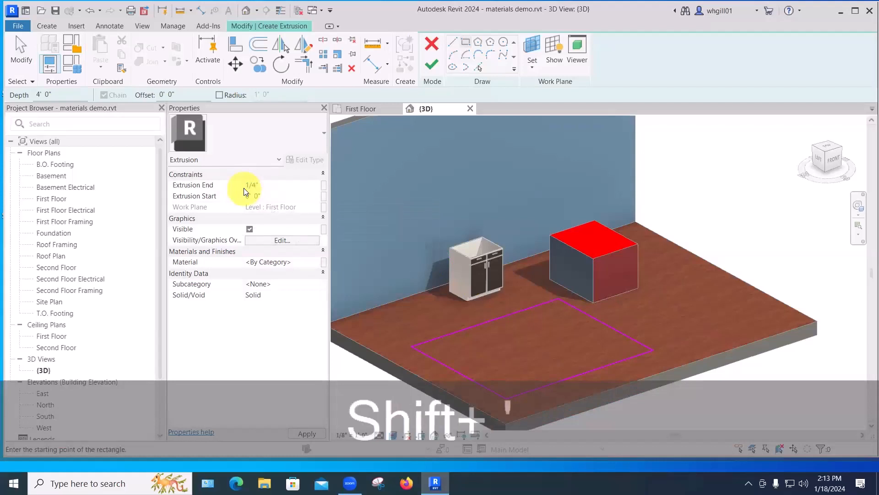
{"action": "left_click", "coordinate": [431, 64]}
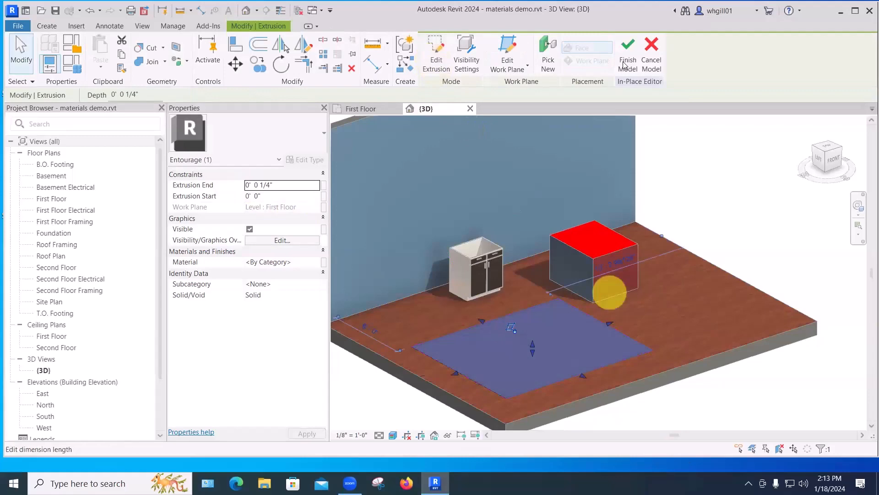
{"action": "left_click", "coordinate": [627, 64]}
- Try to paint the rug's top face with the _BG carpet squares material
{"action": "middle_click_drag", "start_coordinate": [656, 430], "coordinate": [642, 402]}
{"action": "scroll", "coordinate": [639, 403], "scroll_direction": "up", "scroll_amount": 3}
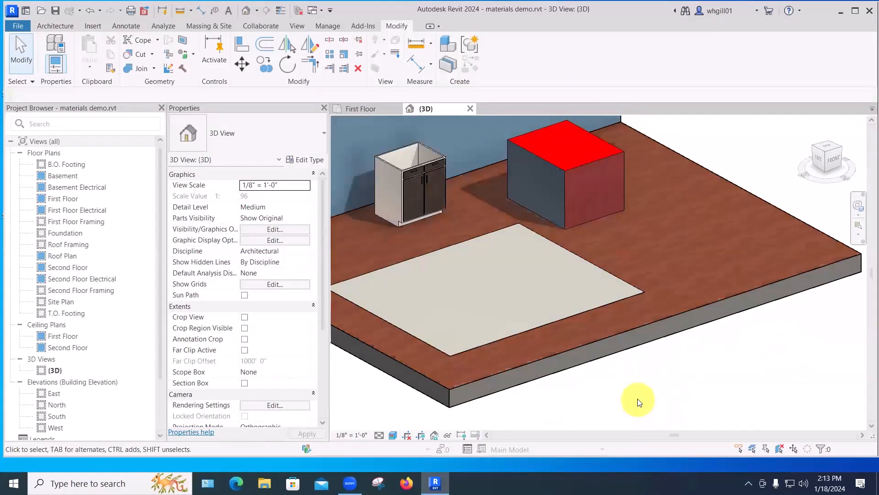
{"action": "scroll", "coordinate": [639, 403], "scroll_direction": "down", "scroll_amount": 2}
{"action": "scroll", "coordinate": [504, 382], "scroll_direction": "up", "scroll_amount": 5}
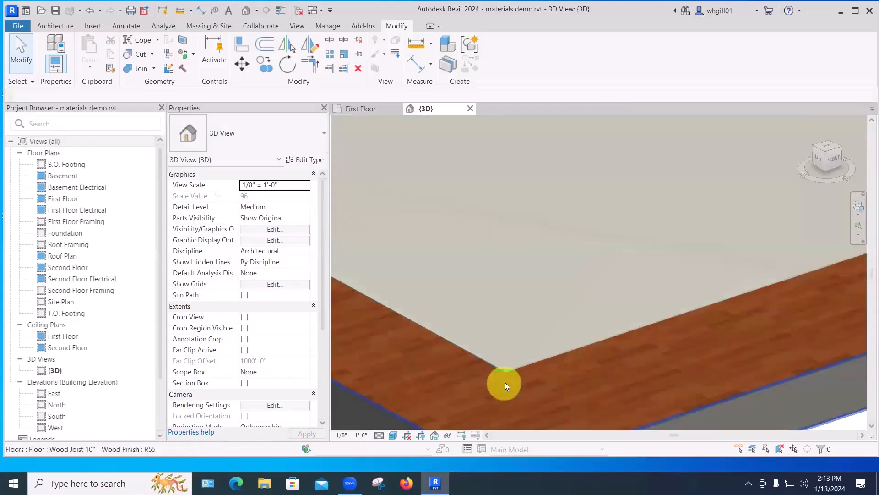
{"action": "scroll", "coordinate": [556, 362], "scroll_direction": "down", "scroll_amount": 5}
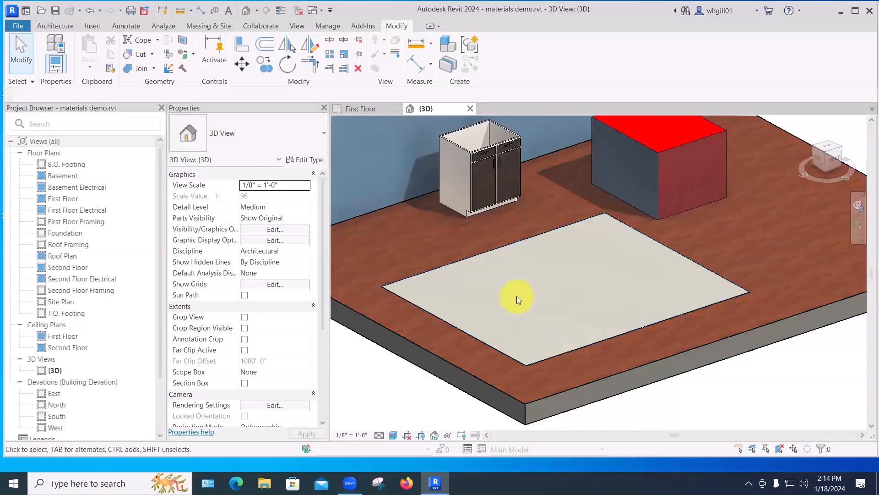
{"action": "key", "text": "p"}
{"action": "key", "text": "t"}
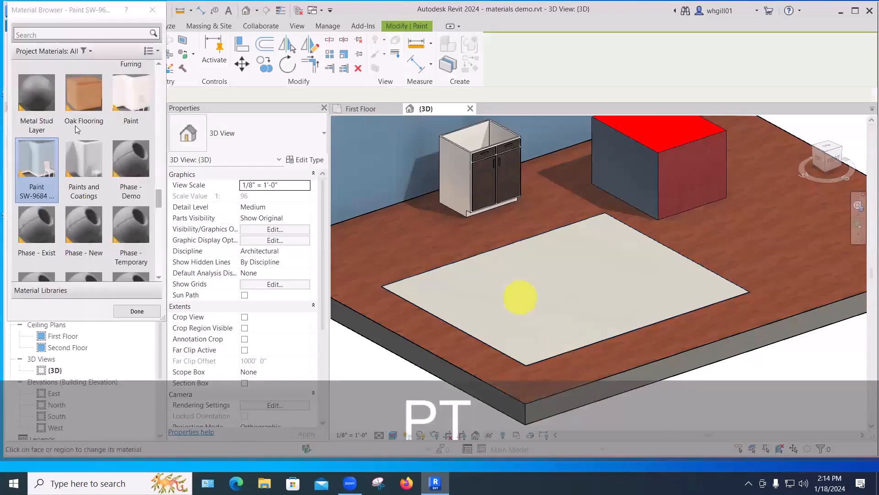
{"action": "left_click_drag", "start_coordinate": [157, 199], "coordinate": [159, 60]}
{"action": "left_click", "coordinate": [92, 83]}
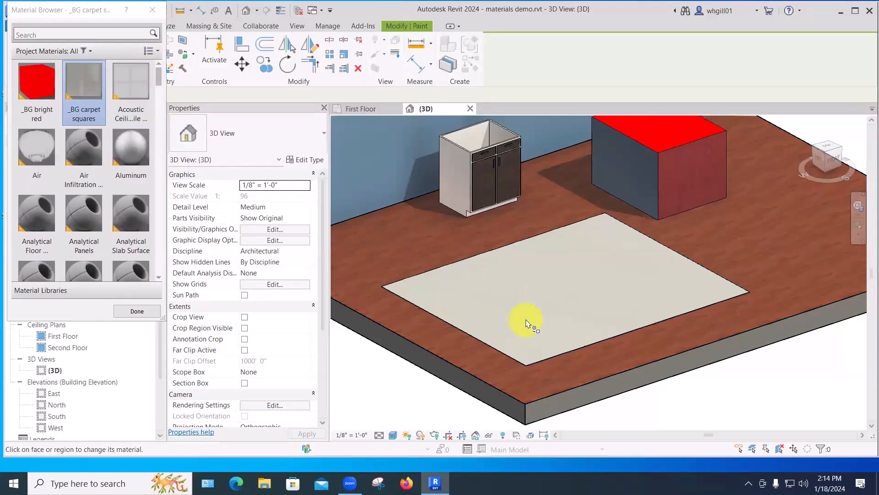
- Leave the Paint tool and save the project
{"action": "left_click", "coordinate": [152, 9]}
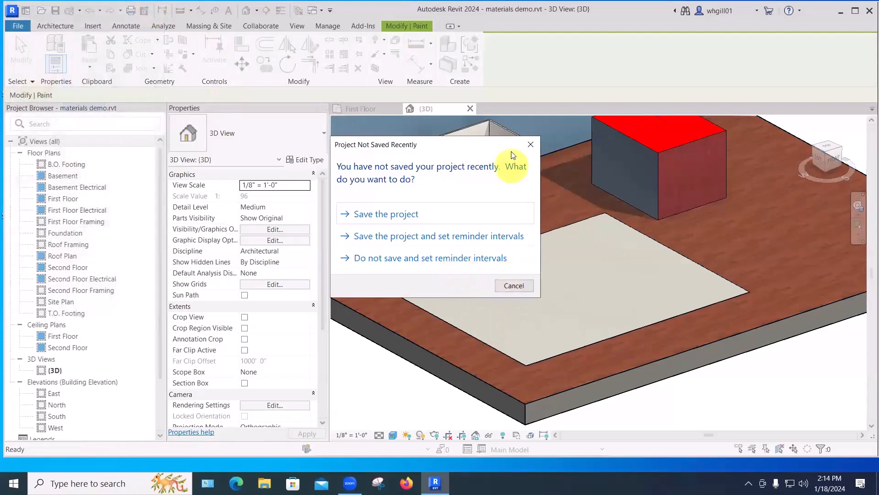
{"action": "left_click", "coordinate": [387, 213]}
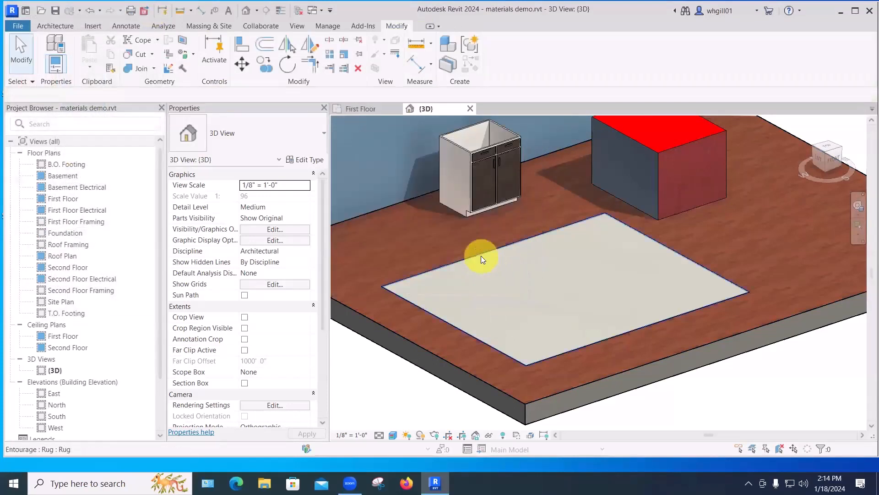
- Edit the rug in place, assign the _BG carpet squares material to its extrusion and finish the model
{"action": "left_click", "coordinate": [481, 256]}
{"action": "left_click", "coordinate": [496, 60]}
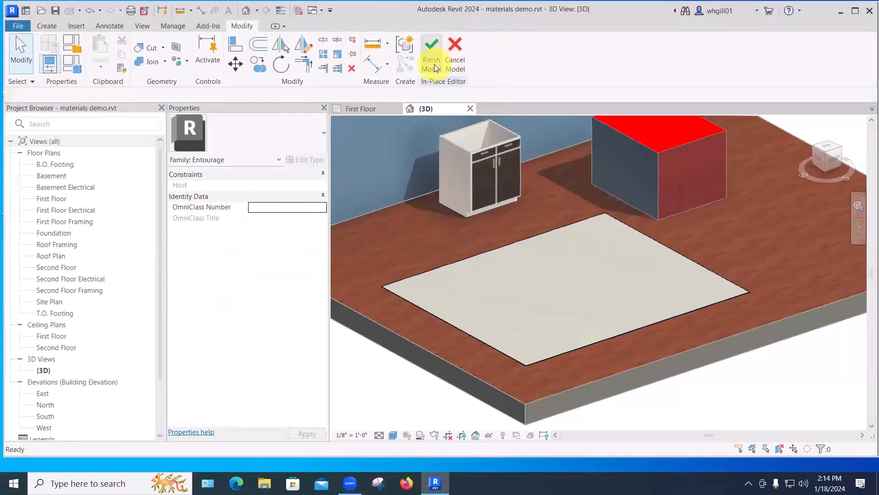
{"action": "left_click", "coordinate": [434, 271]}
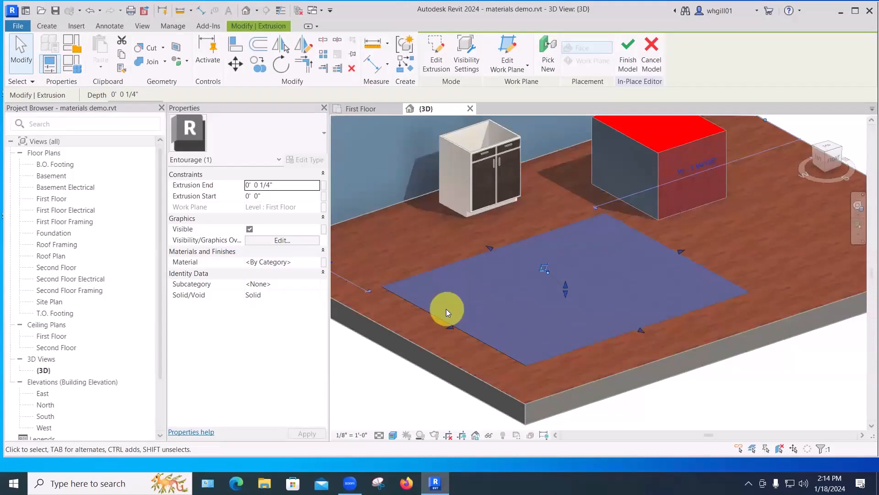
{"action": "left_click", "coordinate": [293, 262]}
{"action": "left_click", "coordinate": [315, 260]}
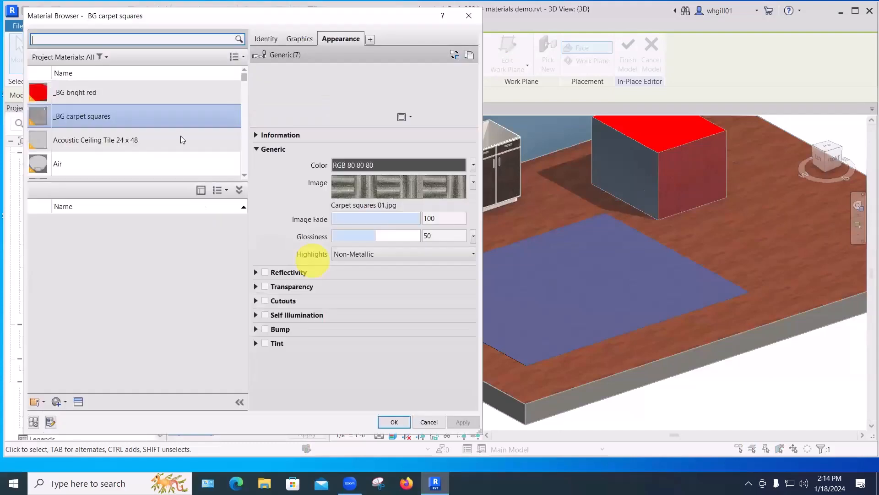
{"action": "left_click", "coordinate": [112, 96]}
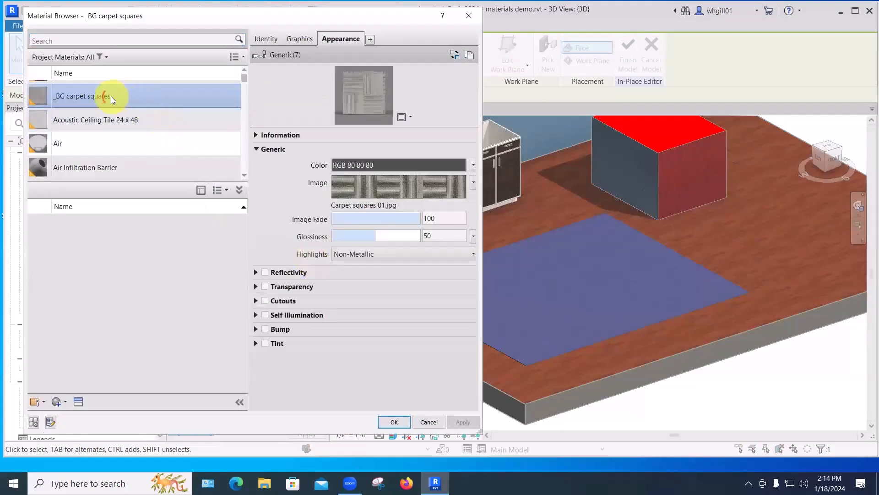
{"action": "left_click", "coordinate": [393, 421]}
{"action": "left_click", "coordinate": [630, 56]}
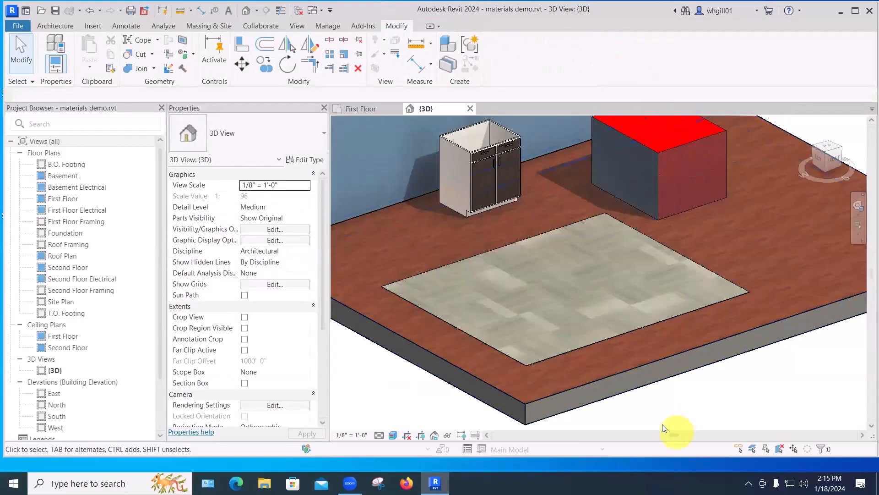
{"action": "scroll", "coordinate": [499, 341], "scroll_direction": "up", "scroll_amount": 5}
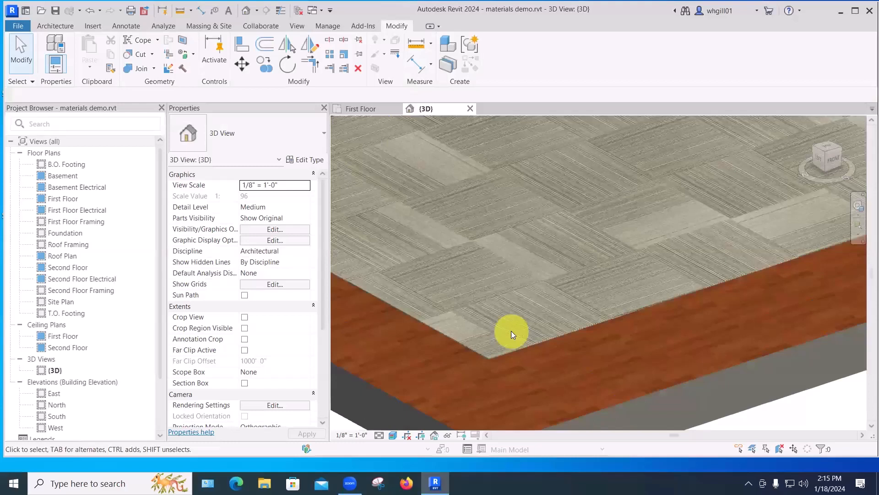
{"action": "scroll", "coordinate": [503, 305], "scroll_direction": "down", "scroll_amount": 4}
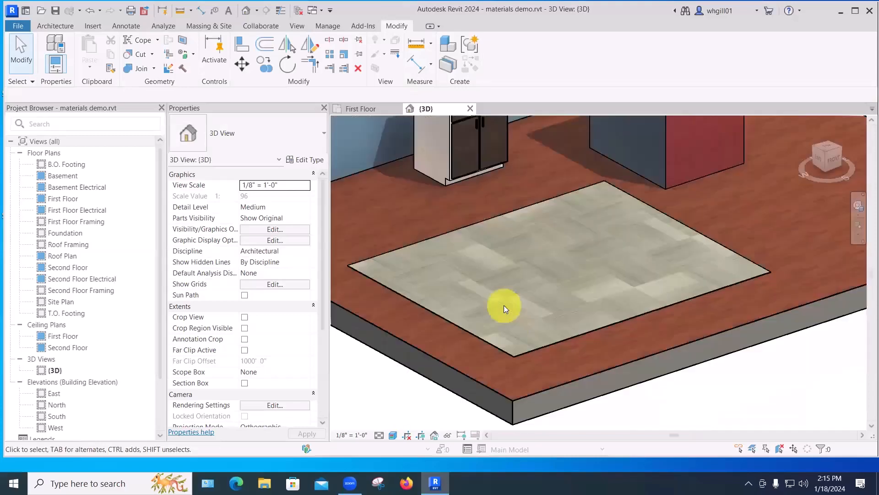
{"action": "left_click", "coordinate": [492, 339]}
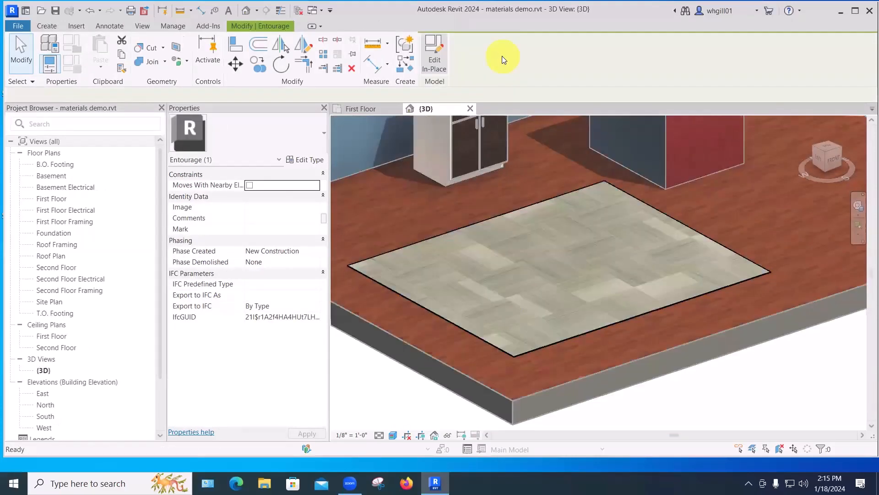
{"action": "left_click", "coordinate": [501, 56]}
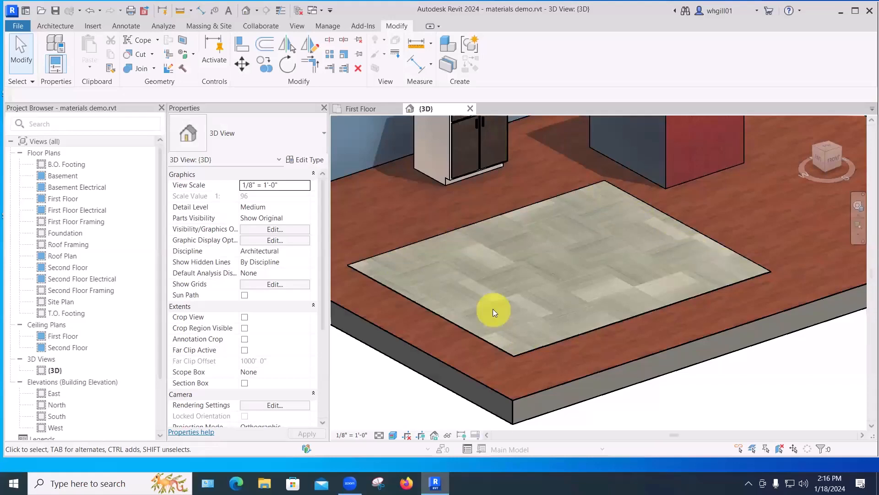
{"action": "scroll", "coordinate": [489, 320], "scroll_direction": "down", "scroll_amount": 2}
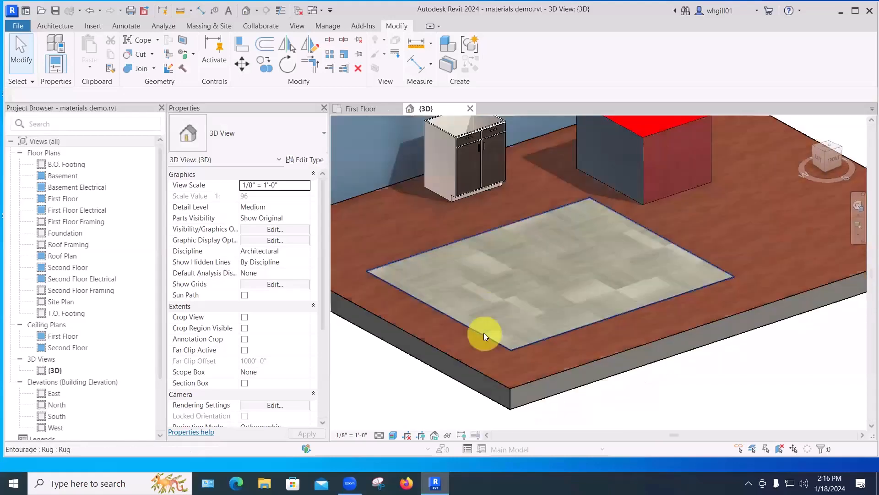
{"action": "left_click", "coordinate": [483, 332]}
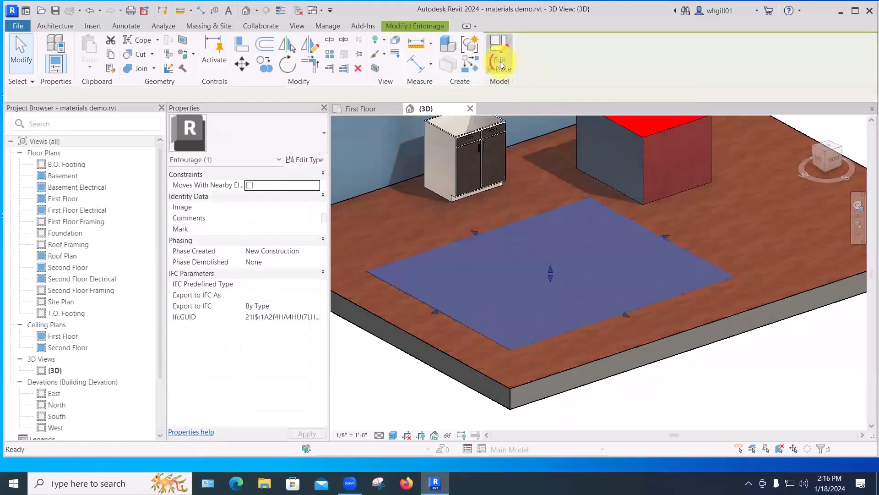
{"action": "left_click", "coordinate": [499, 60]}
{"action": "left_click", "coordinate": [625, 217]}
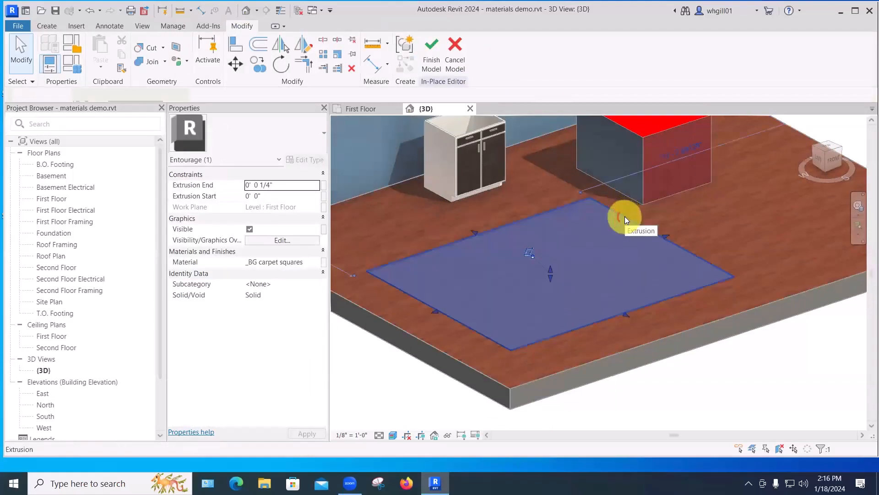
{"action": "left_click", "coordinate": [437, 64]}
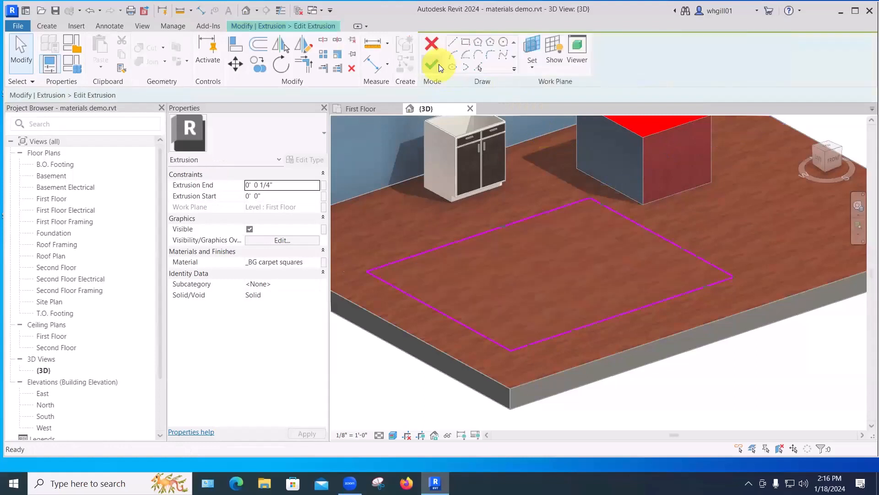
{"action": "left_click", "coordinate": [565, 206]}
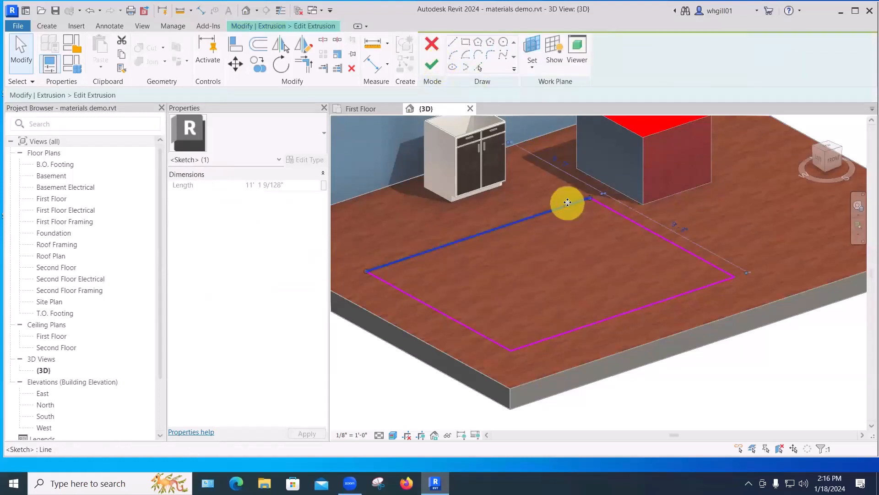
{"action": "left_click", "coordinate": [438, 41]}
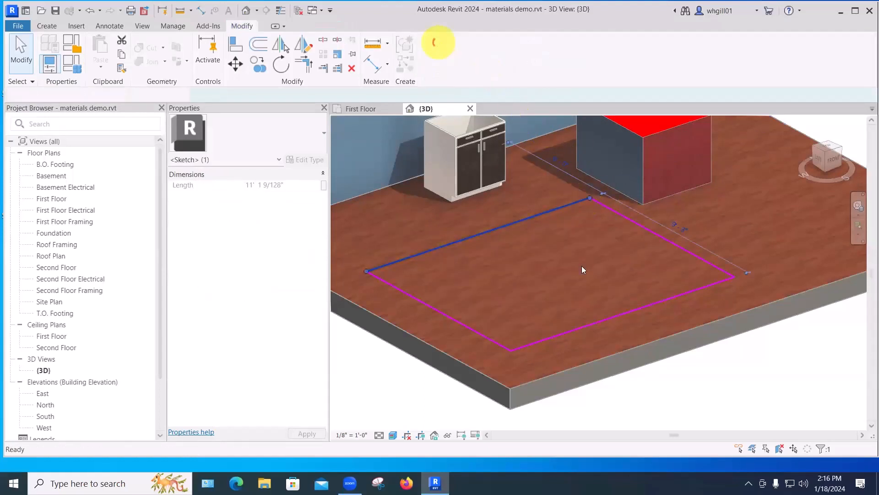
{"action": "left_click", "coordinate": [632, 412]}
{"action": "left_click", "coordinate": [456, 43]}
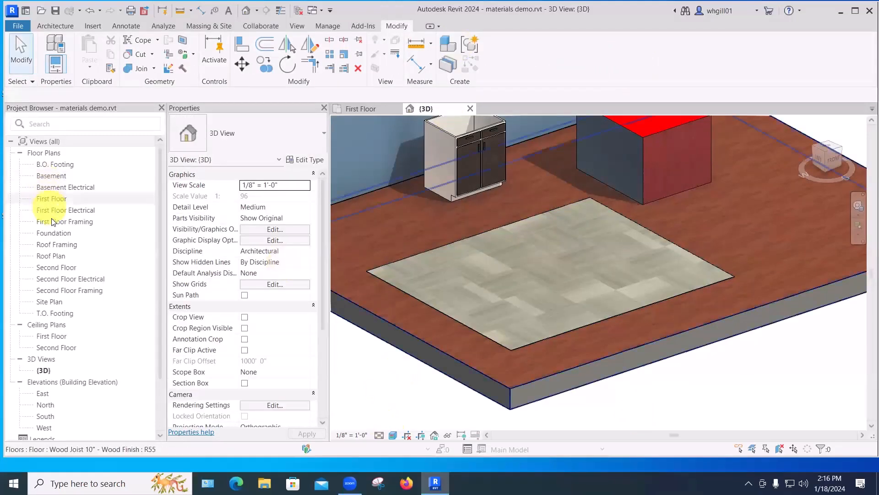
- In the First Floor plan, edit the rug in place and open its extrusion sketch for editing
{"action": "double_click", "coordinate": [57, 200]}
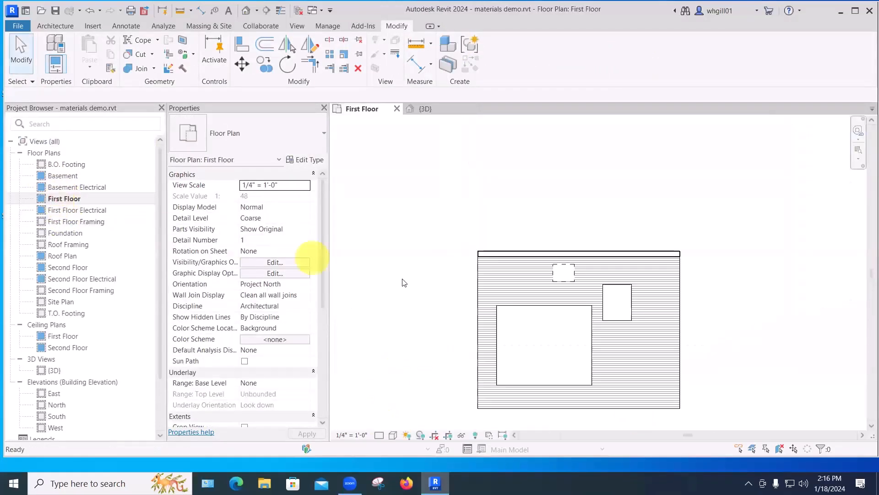
{"action": "left_click", "coordinate": [515, 309]}
{"action": "scroll", "coordinate": [526, 309], "scroll_direction": "down", "scroll_amount": 3}
{"action": "middle_click_drag", "start_coordinate": [530, 310], "coordinate": [451, 330]}
{"action": "left_click", "coordinate": [499, 59]}
{"action": "scroll", "coordinate": [530, 284], "scroll_direction": "up", "scroll_amount": 3}
{"action": "left_click", "coordinate": [522, 291]}
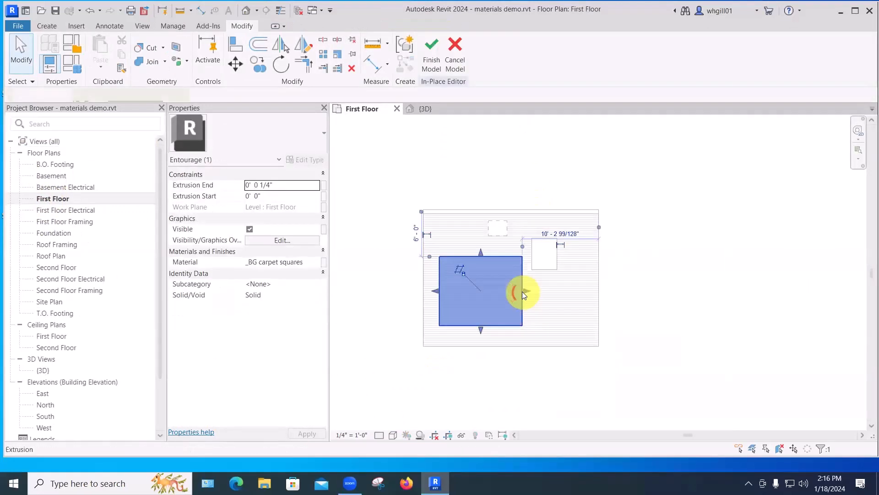
{"action": "scroll", "coordinate": [493, 272], "scroll_direction": "up", "scroll_amount": 3}
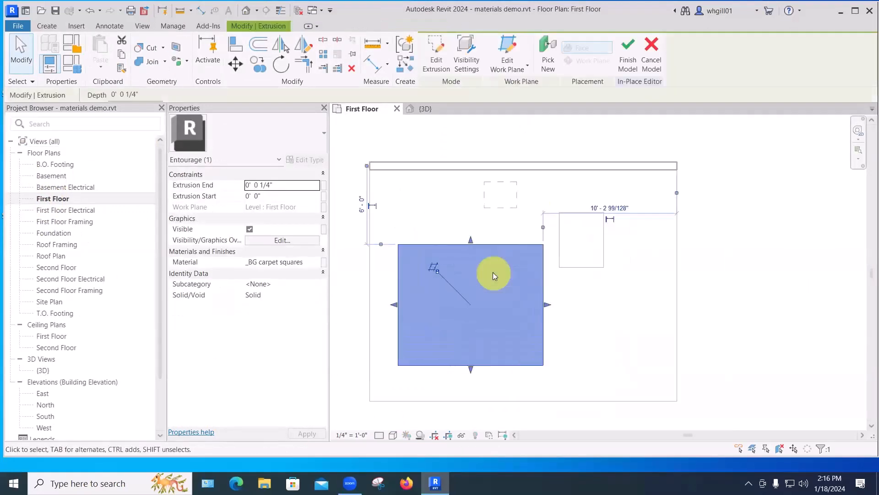
{"action": "left_click", "coordinate": [434, 58]}
- Set the rug sketch to 12' wide by 10' deep, then finish the extrusion and the in-place model
{"action": "left_click", "coordinate": [543, 281]}
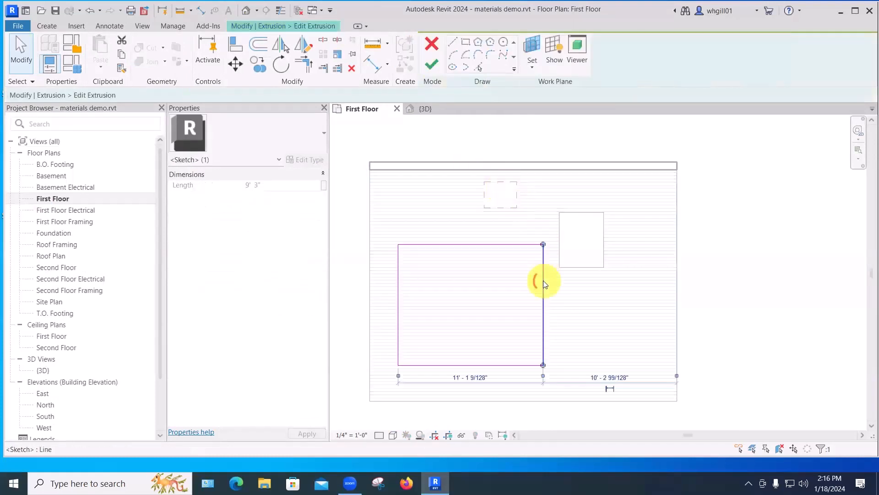
{"action": "left_click", "coordinate": [481, 375]}
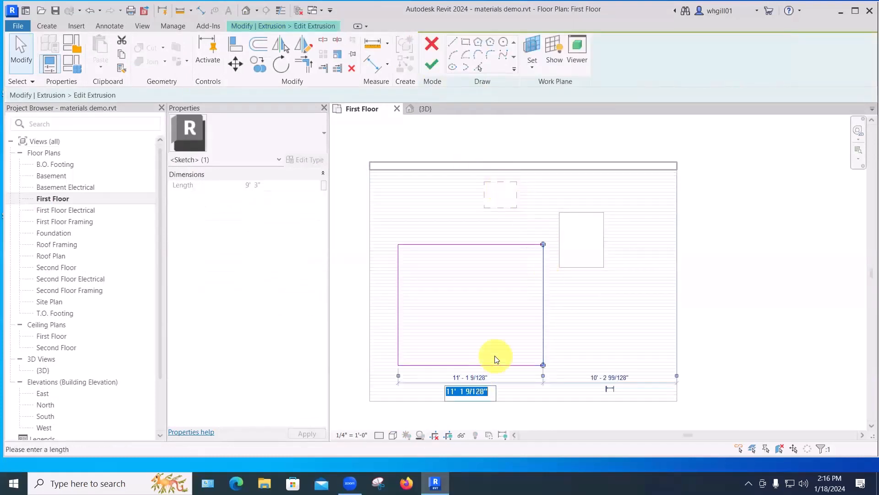
{"action": "type", "text": "12'"}
{"action": "key", "text": "Return"}
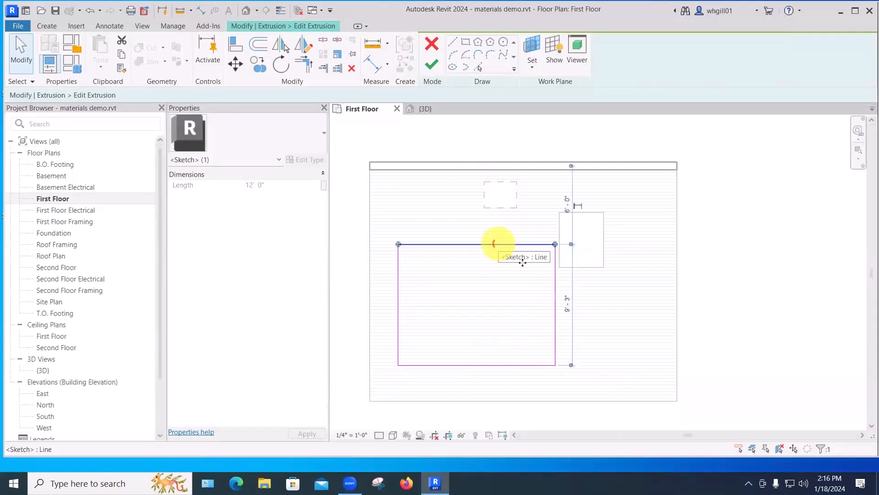
{"action": "left_click", "coordinate": [513, 244]}
{"action": "left_click", "coordinate": [568, 304]}
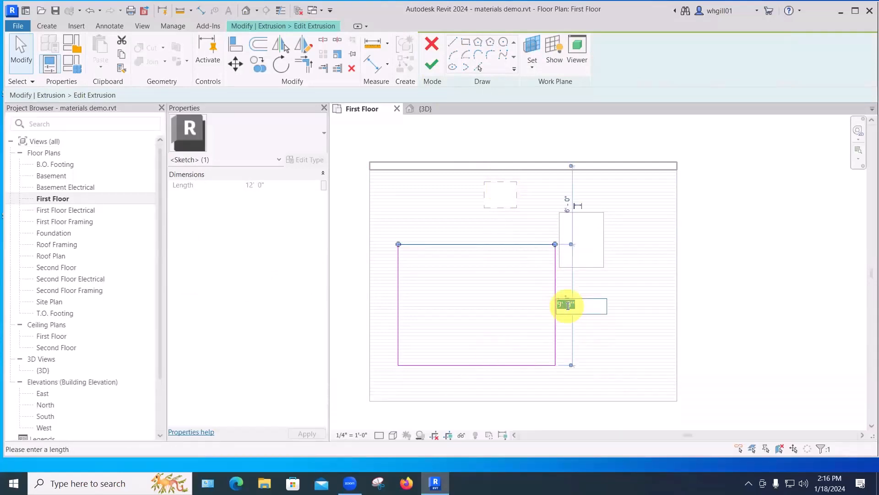
{"action": "type", "text": "10'"}
{"action": "key", "text": "Return"}
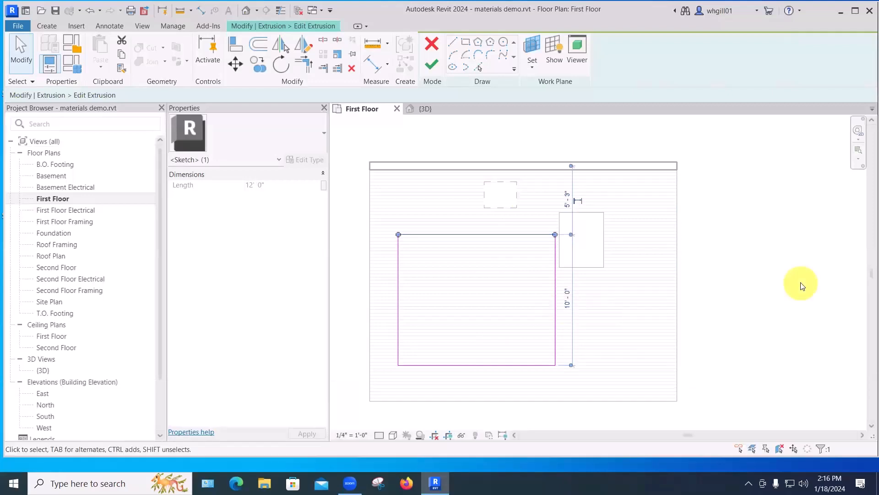
{"action": "left_click", "coordinate": [430, 67]}
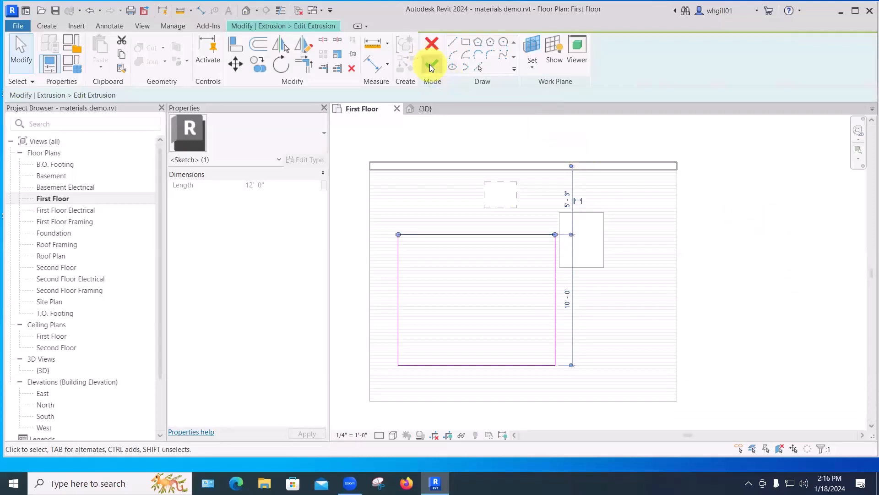
{"action": "left_click", "coordinate": [626, 64]}
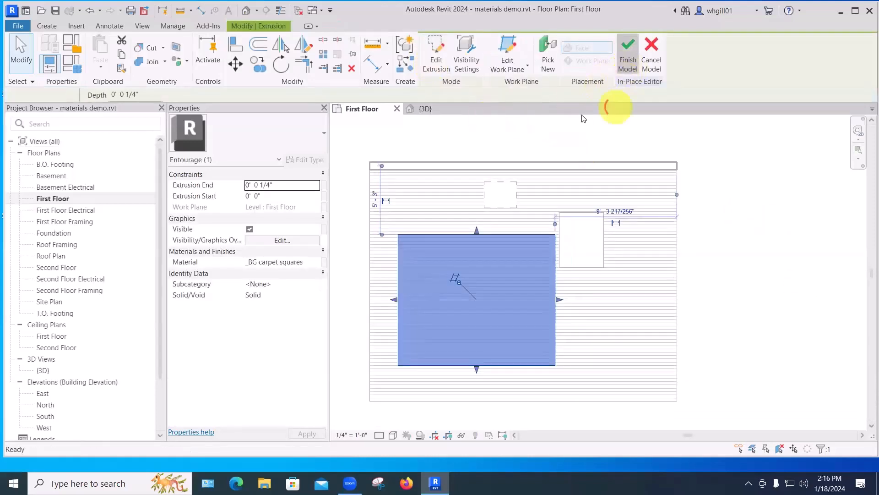
- Set the First Floor plan's visual style to Textures
{"action": "left_click", "coordinate": [393, 434]}
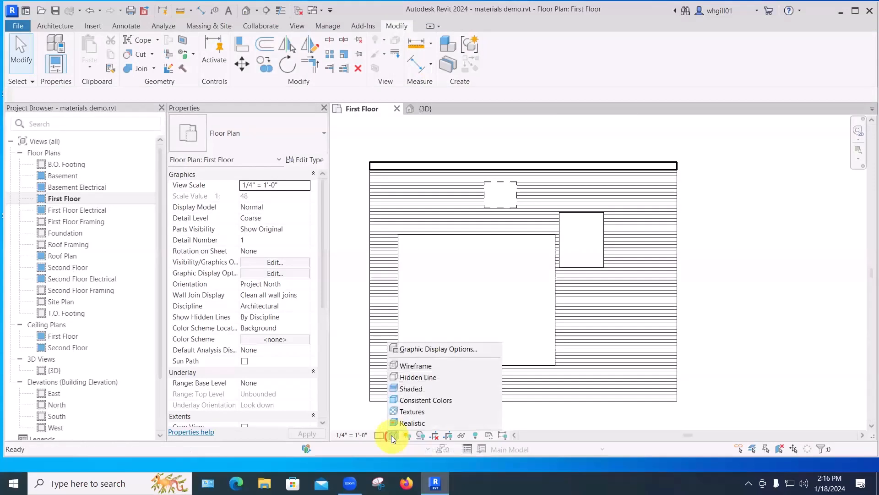
{"action": "left_click", "coordinate": [405, 413]}
{"action": "scroll", "coordinate": [495, 336], "scroll_direction": "up", "scroll_amount": 2}
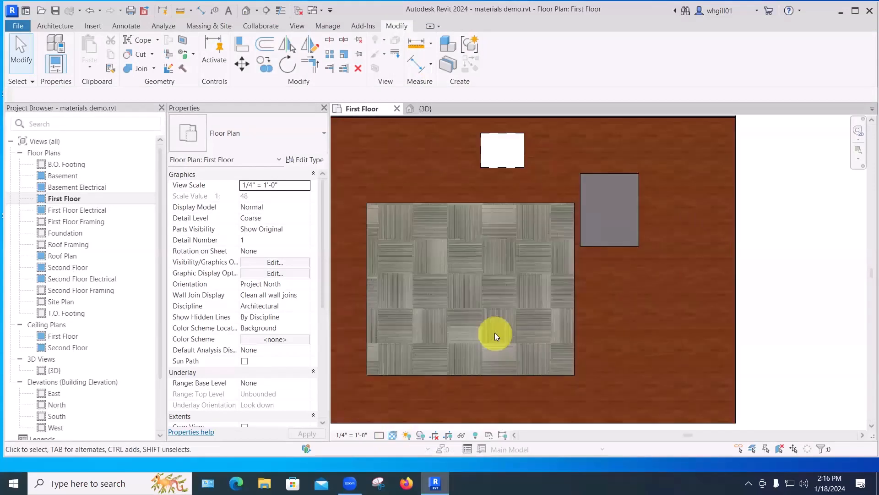
{"action": "scroll", "coordinate": [494, 332], "scroll_direction": "up", "scroll_amount": 1}
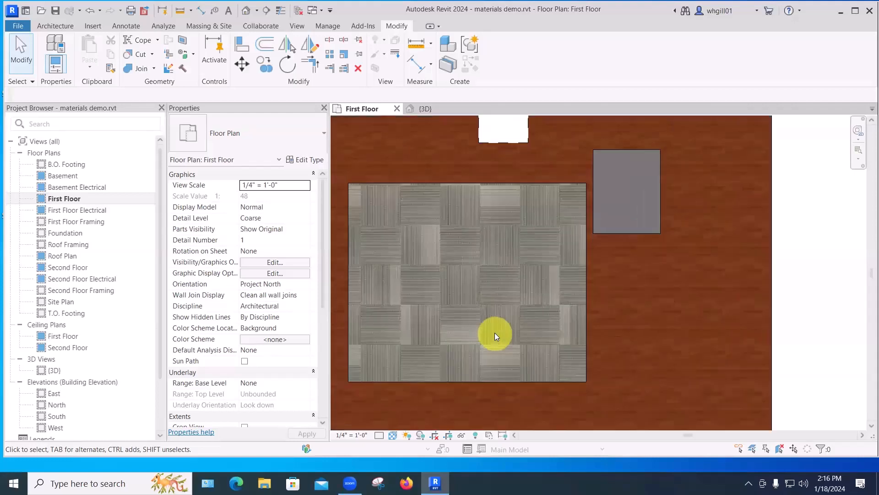
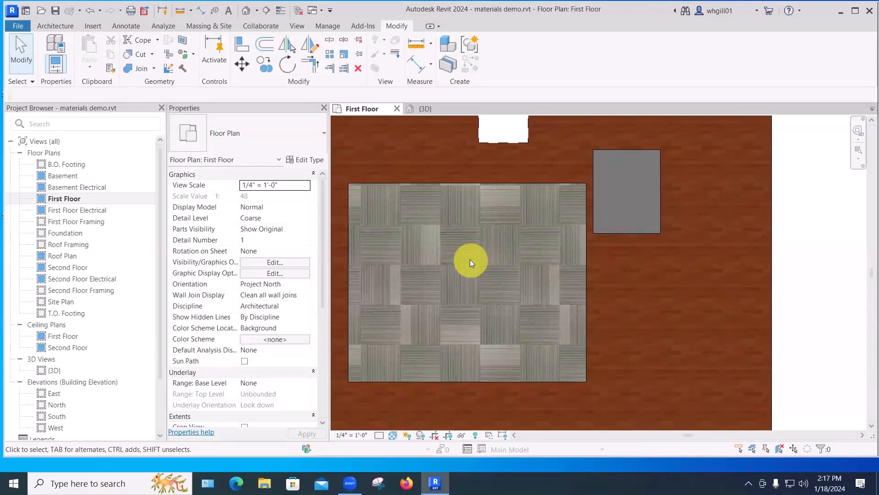
- Assign the Ceiling 24x24 model pattern as the foreground surface pattern of the _BG carpet squares material
{"action": "key", "text": "m"}
{"action": "key", "text": "b"}
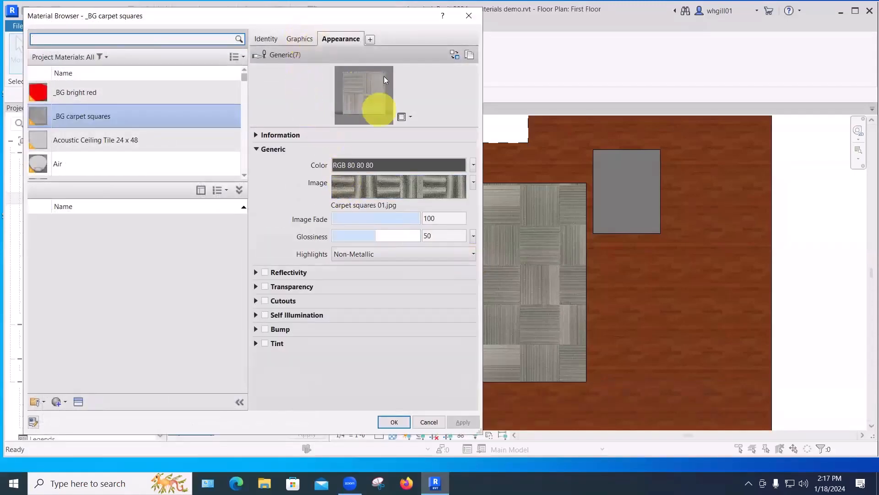
{"action": "left_click", "coordinate": [296, 39]}
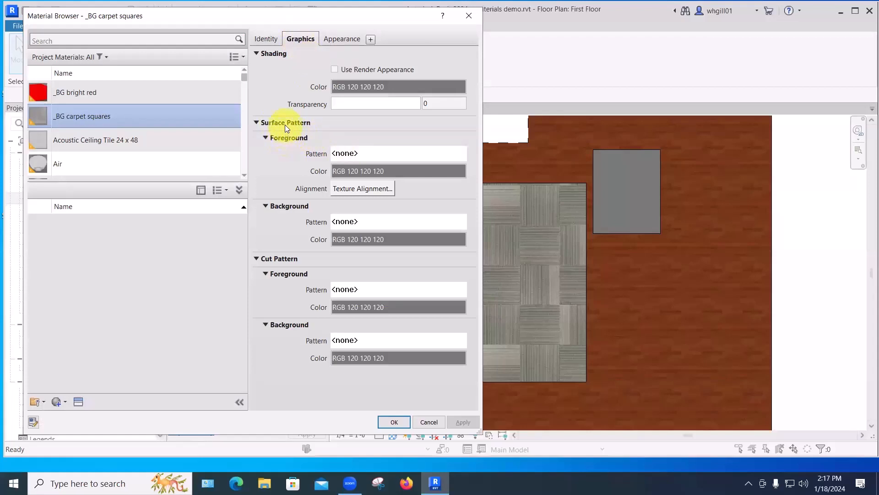
{"action": "left_click", "coordinate": [346, 152]}
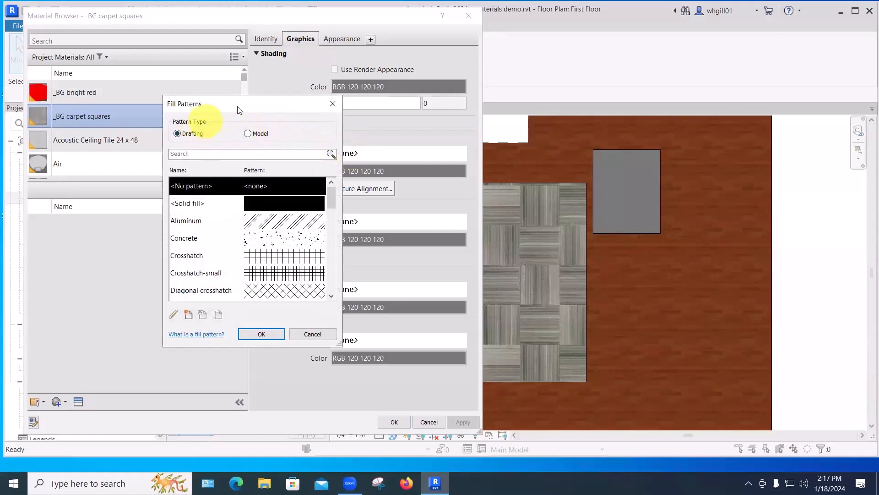
{"action": "left_click_drag", "start_coordinate": [254, 102], "coordinate": [594, 98]}
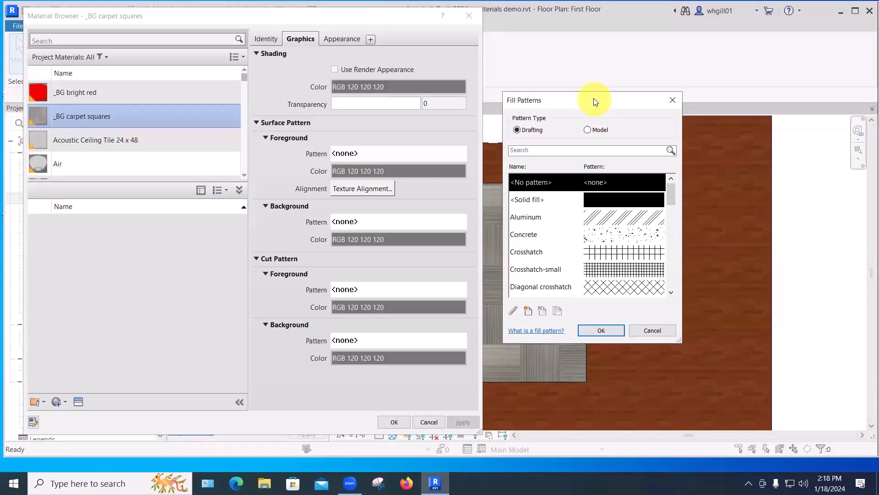
{"action": "left_click", "coordinate": [587, 130]}
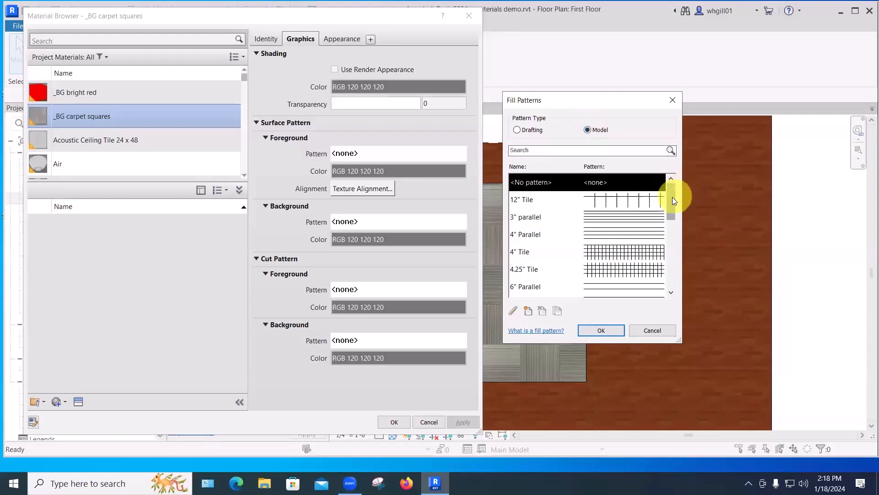
{"action": "left_click_drag", "start_coordinate": [673, 200], "coordinate": [674, 245]}
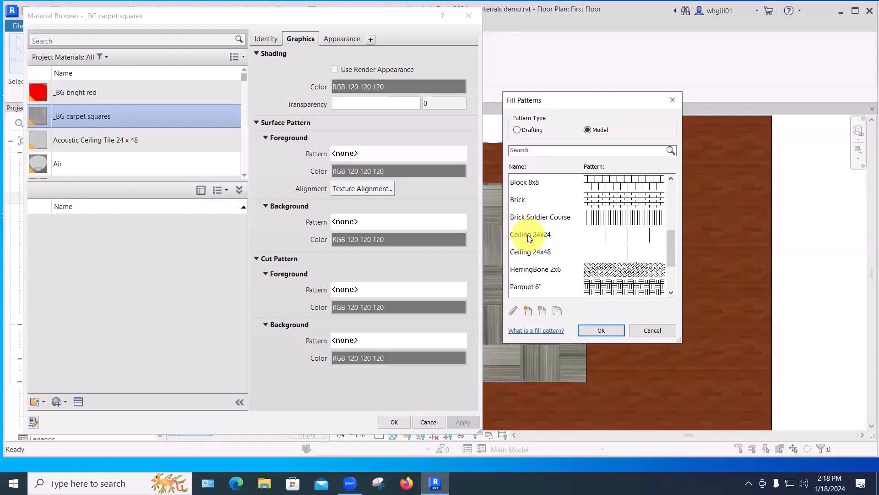
{"action": "left_click", "coordinate": [587, 130]}
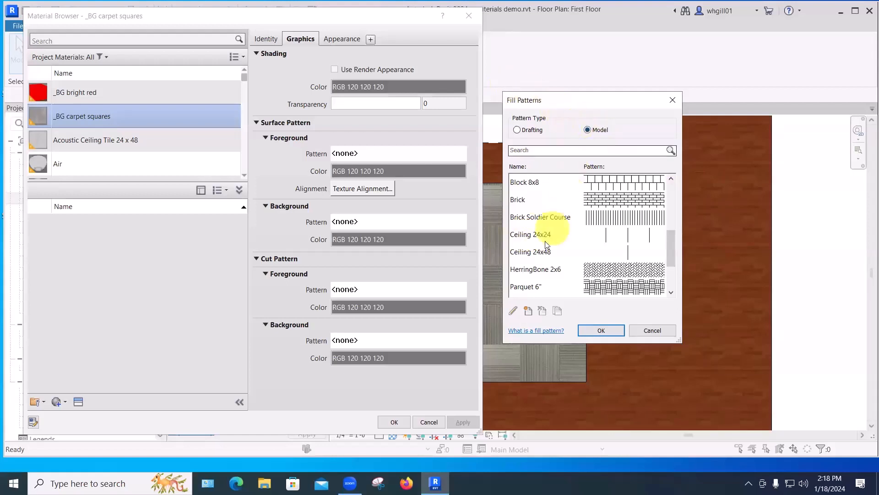
{"action": "left_click", "coordinate": [530, 235]}
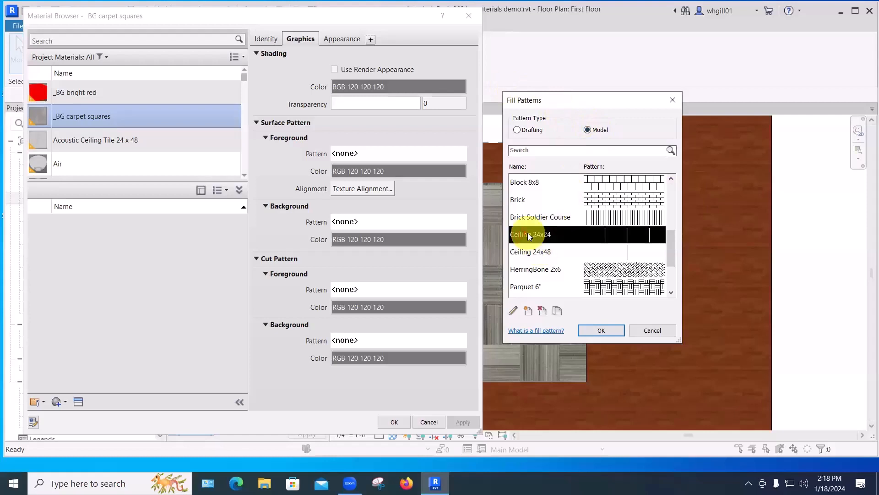
{"action": "left_click", "coordinate": [598, 330]}
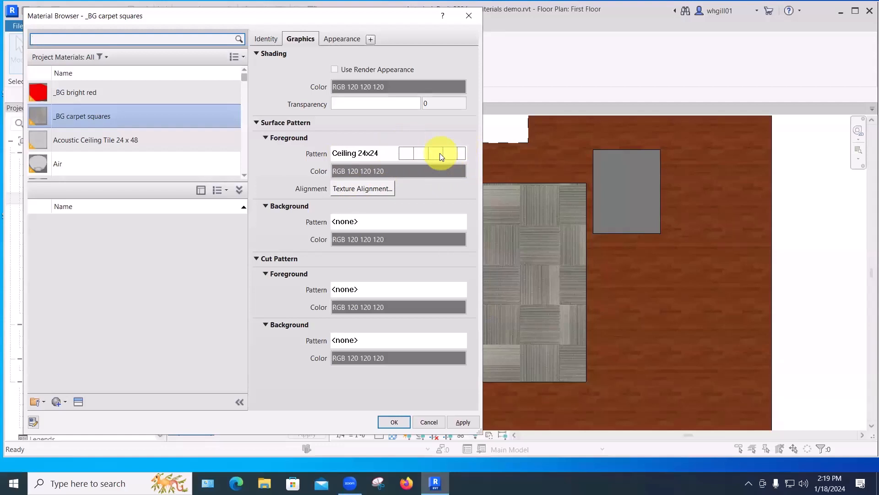
- Open the texture alignment for the carpet squares material and shift the texture horizontally until its vertical seam meets the surface pattern line
{"action": "left_click", "coordinate": [358, 189]}
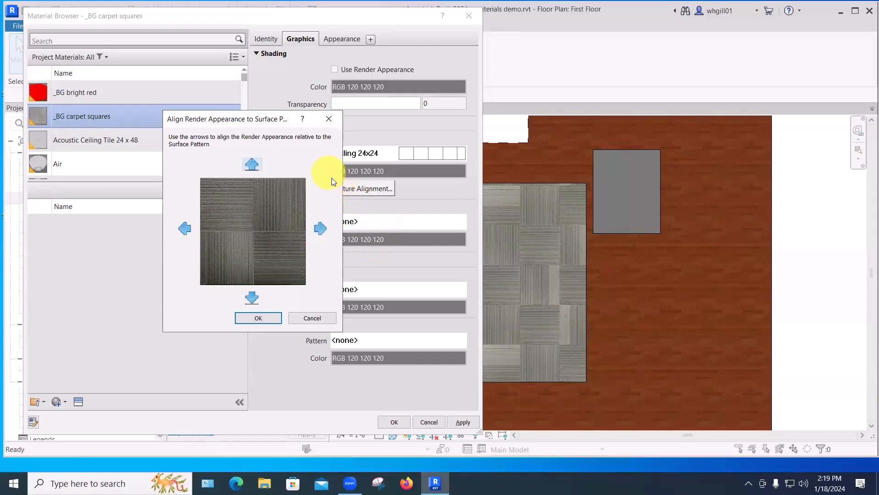
{"action": "left_click", "coordinate": [320, 227]}
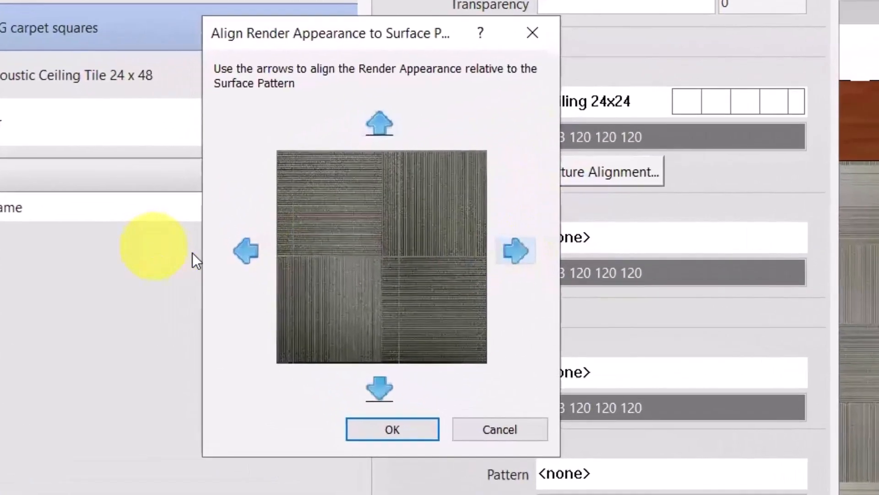
{"action": "left_click", "coordinate": [241, 255]}
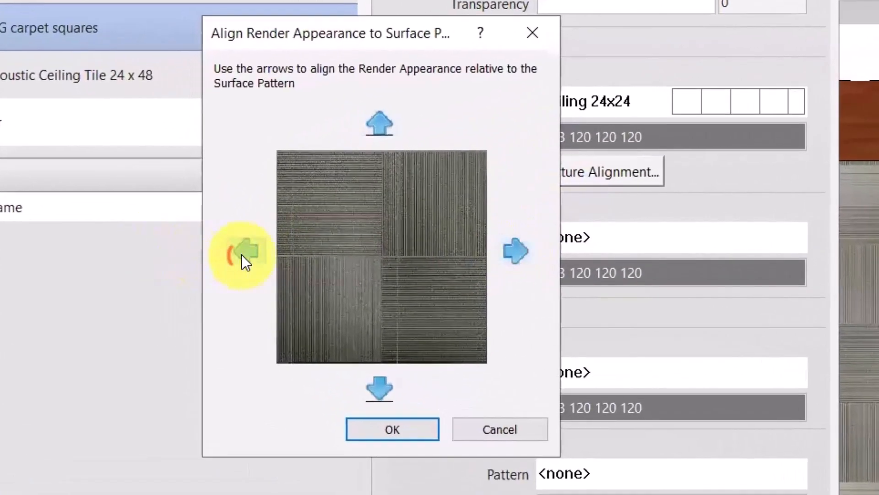
{"action": "left_click", "coordinate": [241, 255]}
{"action": "left_click", "coordinate": [241, 254]}
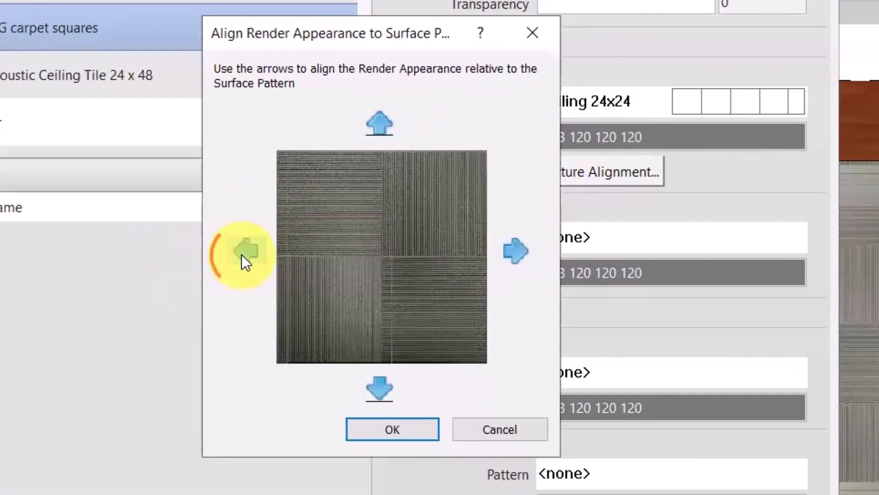
{"action": "left_click", "coordinate": [241, 254]}
{"action": "left_click", "coordinate": [241, 253]}
{"action": "left_click", "coordinate": [241, 253]}
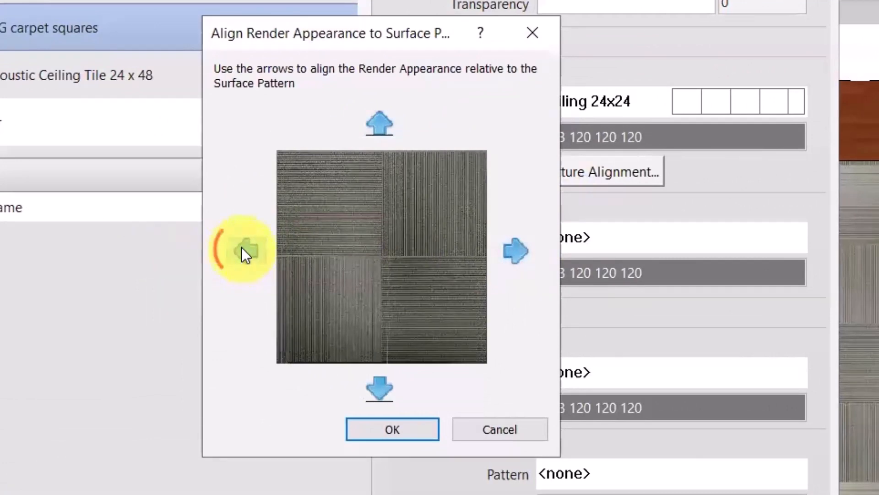
{"action": "left_click", "coordinate": [241, 253]}
{"action": "left_click", "coordinate": [242, 253]}
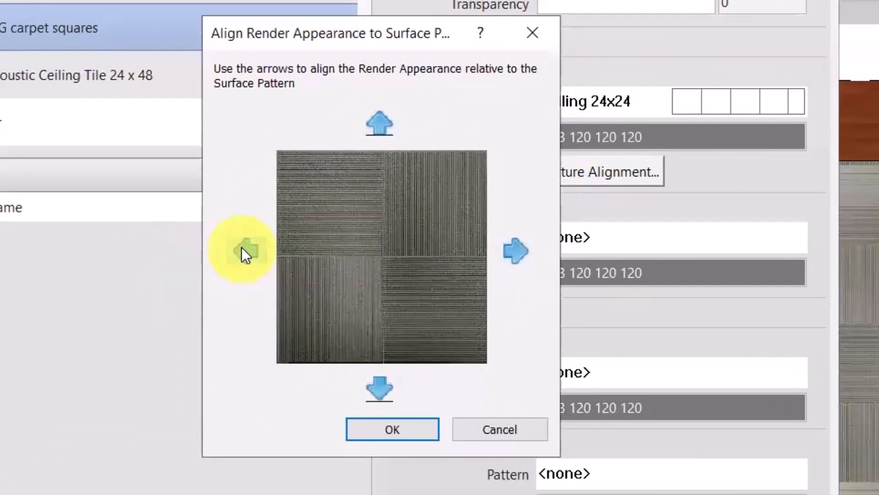
{"action": "left_click", "coordinate": [242, 252]}
- Shift the carpet texture vertically until its horizontal seam meets the pattern line, then accept the alignment and apply the material changes
{"action": "left_click", "coordinate": [379, 122]}
{"action": "left_click", "coordinate": [378, 121]}
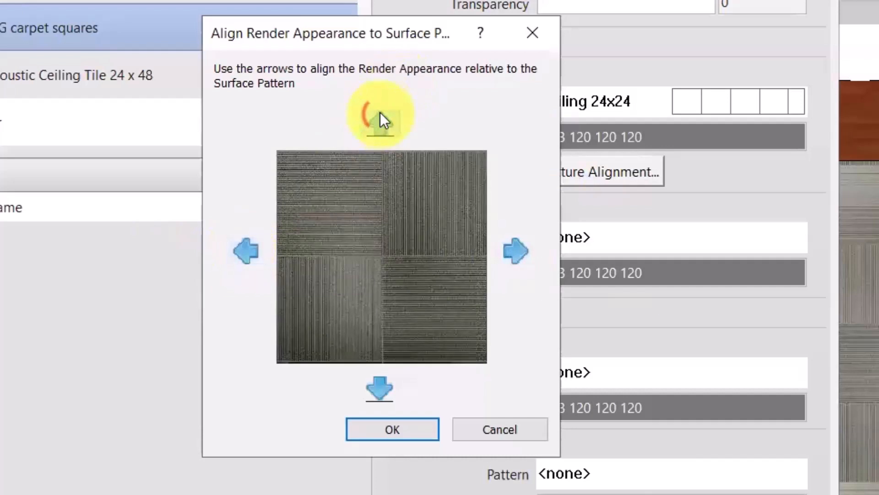
{"action": "left_click", "coordinate": [379, 122]}
{"action": "left_click", "coordinate": [381, 387]}
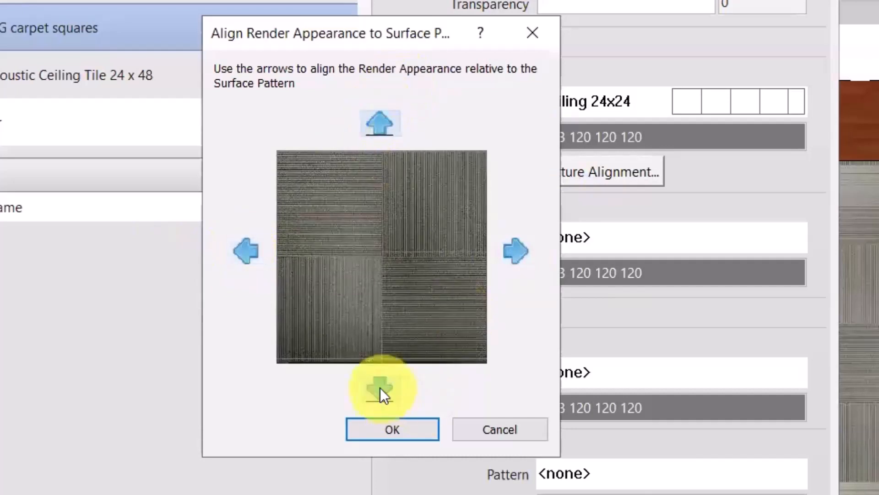
{"action": "left_click", "coordinate": [381, 387]}
{"action": "left_click", "coordinate": [380, 387]}
{"action": "left_click", "coordinate": [380, 387]}
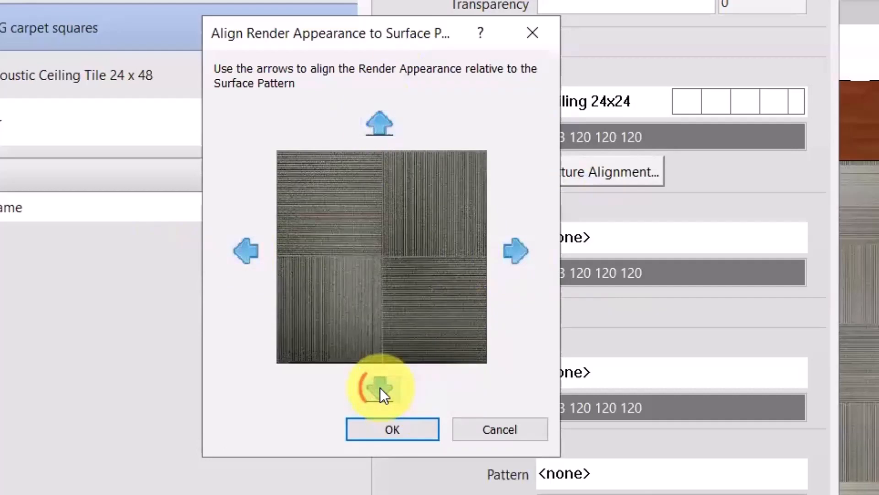
{"action": "left_click", "coordinate": [379, 122]}
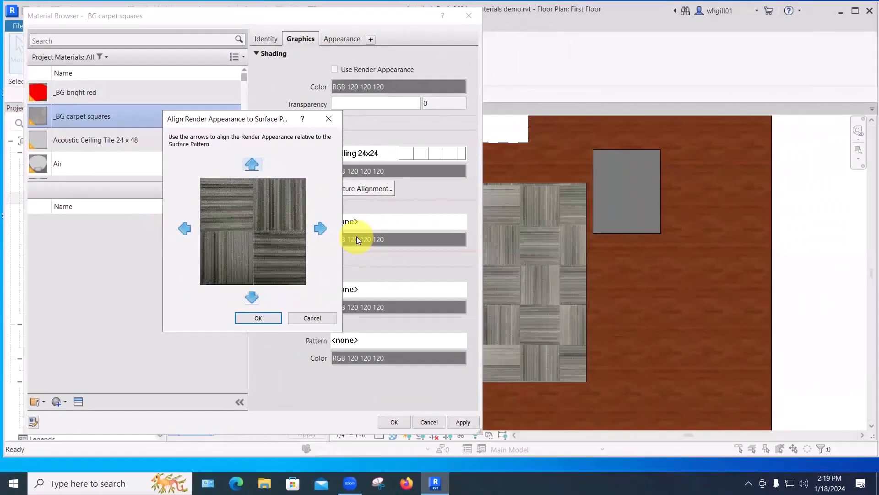
{"action": "left_click", "coordinate": [392, 429]}
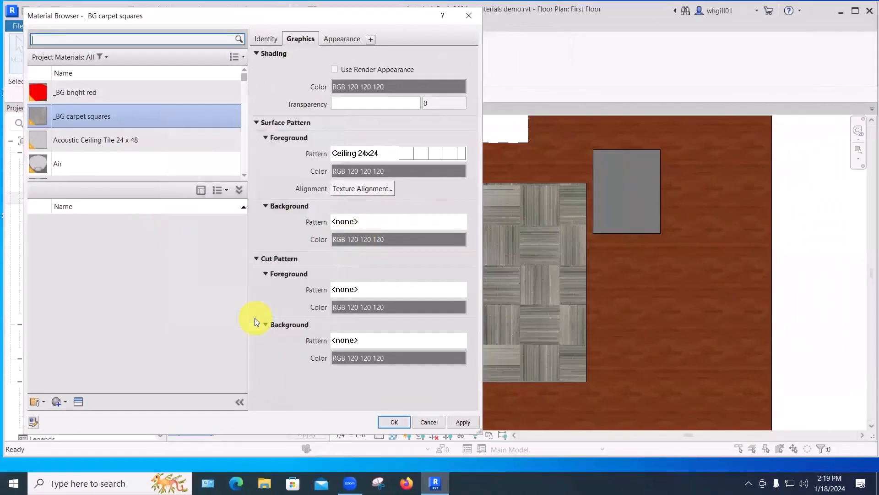
{"action": "left_click", "coordinate": [462, 421]}
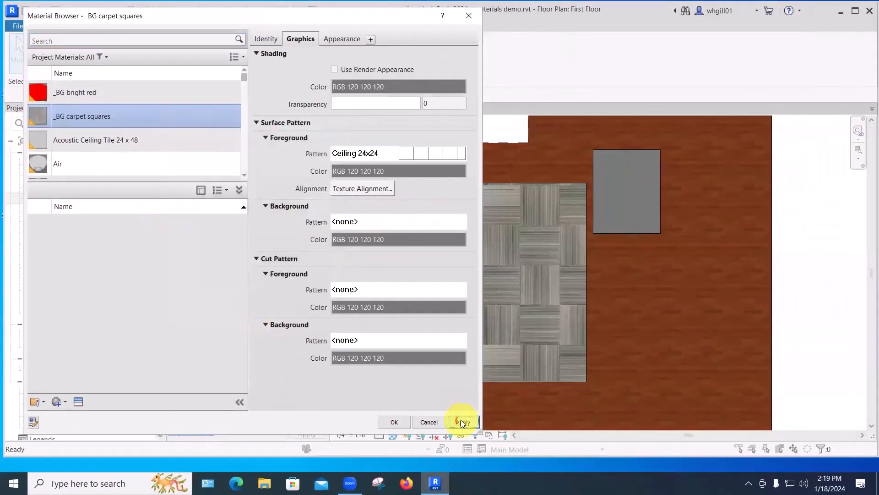
{"action": "left_click", "coordinate": [390, 422]}
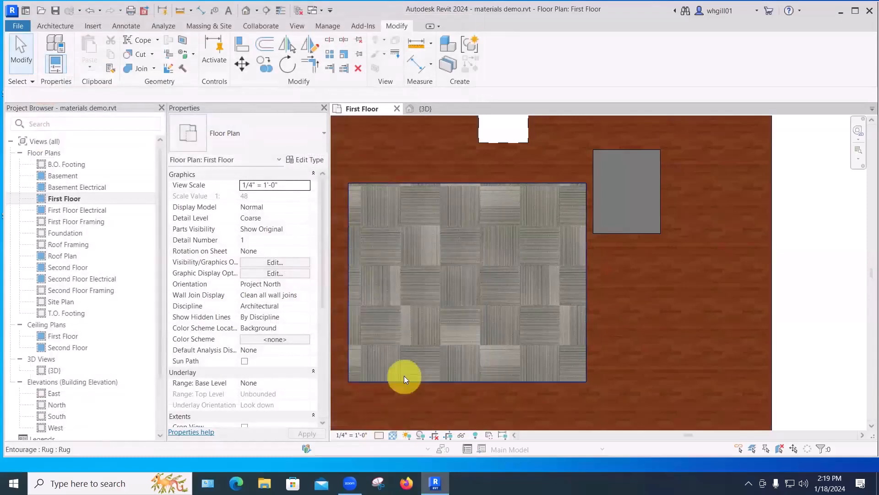
- Set the First Floor plan's visual style to Hidden Line
{"action": "scroll", "coordinate": [404, 375], "scroll_direction": "up", "scroll_amount": 1}
{"action": "left_click", "coordinate": [379, 435]}
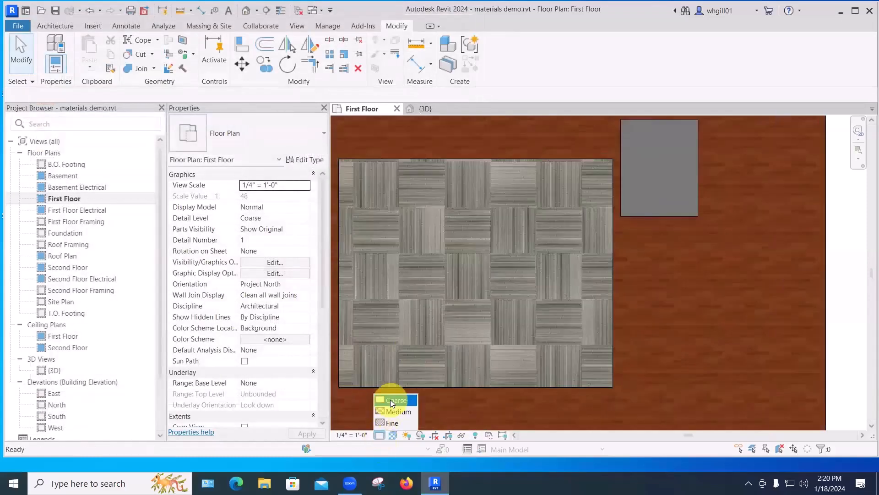
{"action": "left_click", "coordinate": [392, 434]}
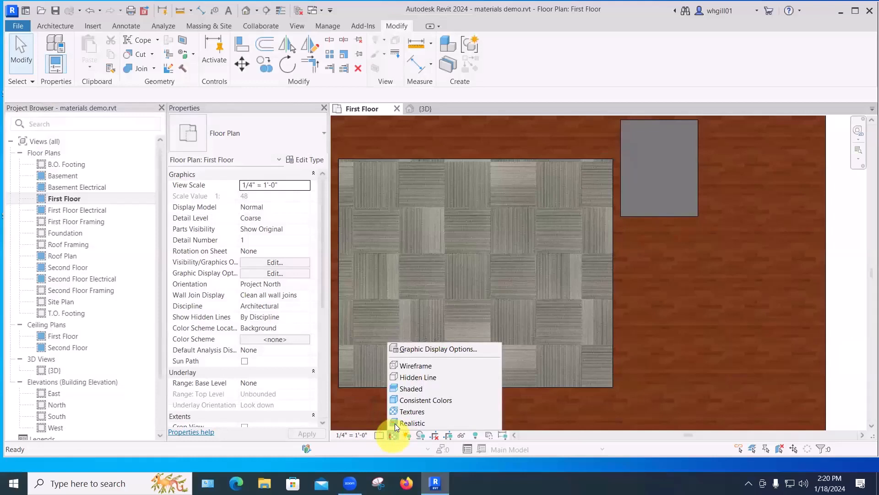
{"action": "left_click", "coordinate": [414, 376]}
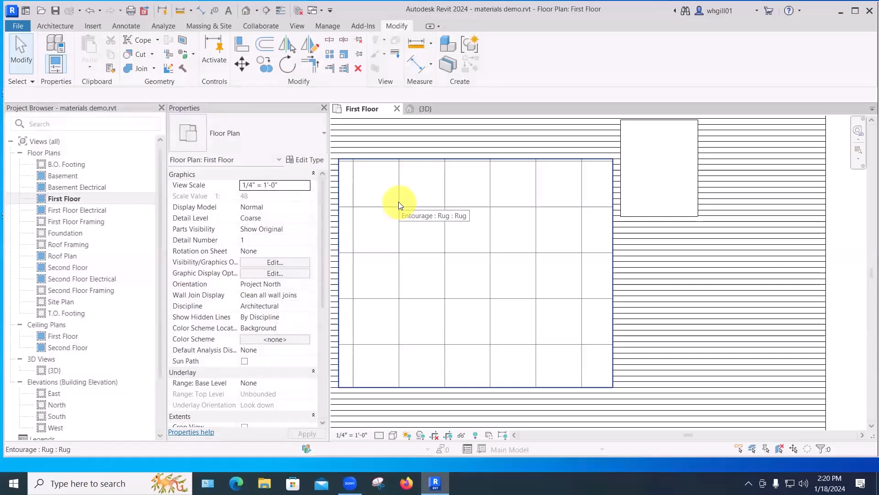
- Preview the rug in the Realistic visual style, then return the plan to Hidden Line
{"action": "left_click", "coordinate": [394, 435]}
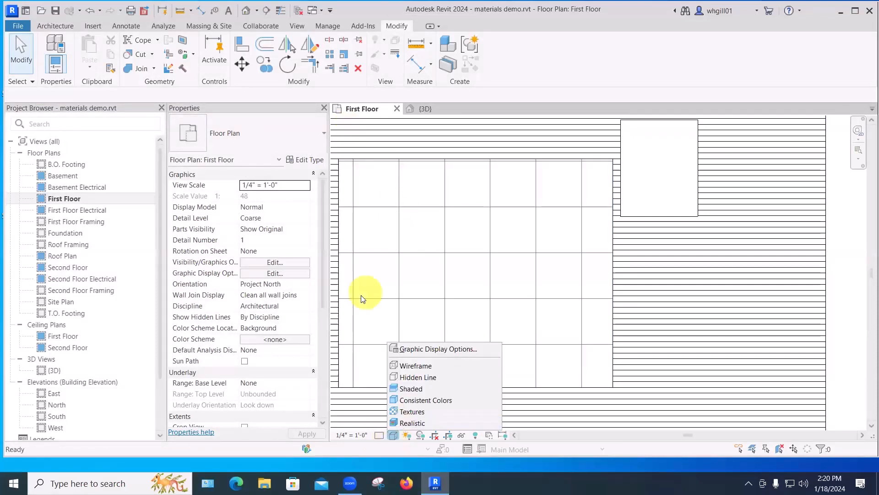
{"action": "left_click", "coordinate": [418, 423]}
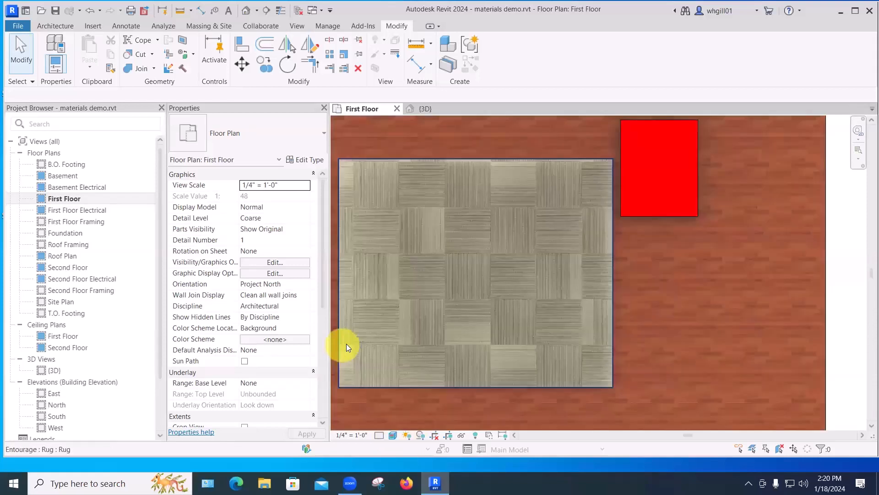
{"action": "left_click", "coordinate": [392, 434]}
{"action": "left_click", "coordinate": [399, 376]}
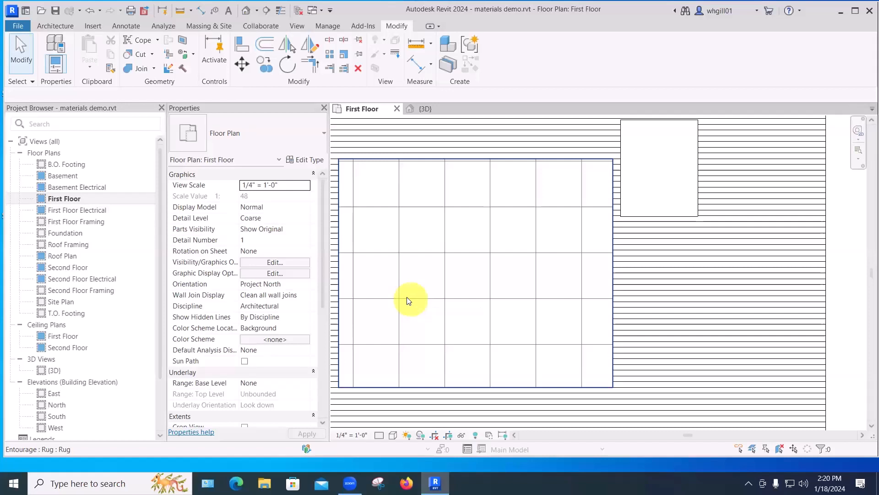
- Edit the rug in place and select a vertical line of its surface pattern, cycling past the extrusion
{"action": "left_click", "coordinate": [466, 212]}
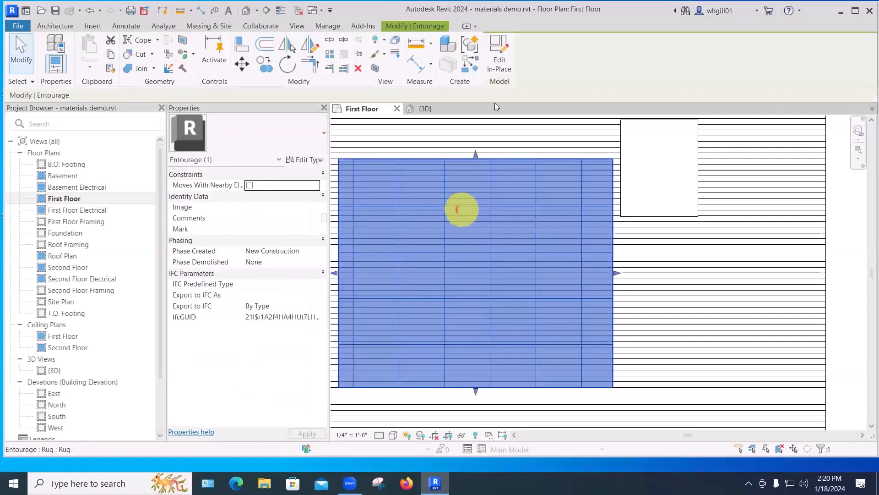
{"action": "left_click", "coordinate": [501, 57]}
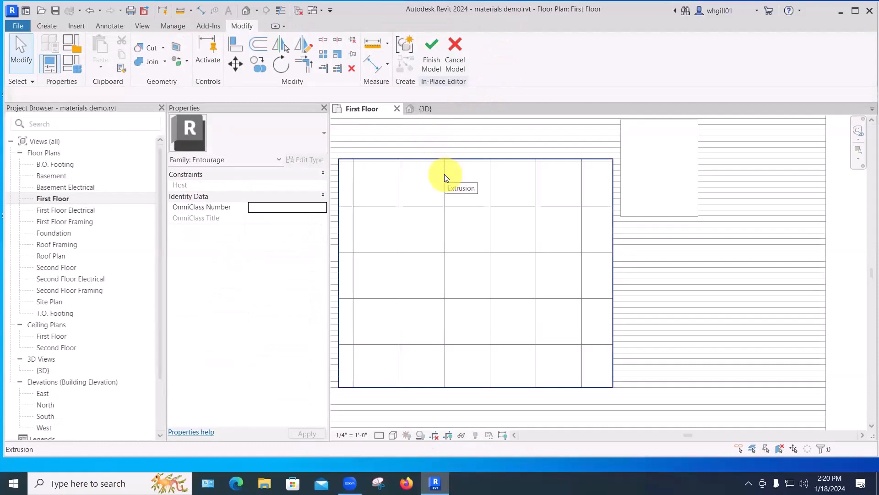
{"action": "key", "text": "Tab"}
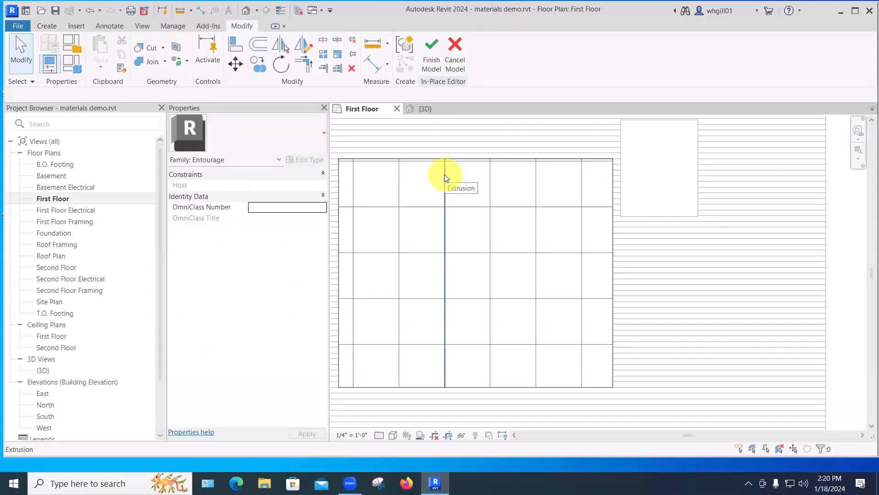
{"action": "key", "text": "Tab"}
{"action": "key", "text": "Tab"}
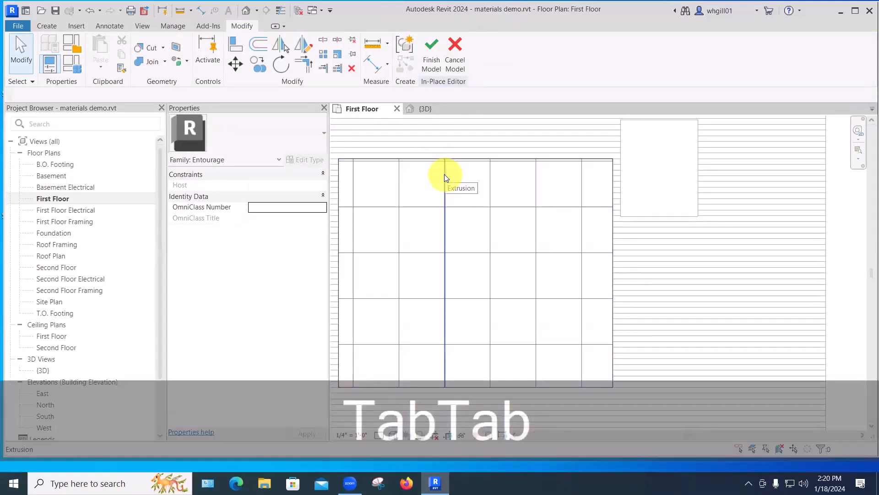
{"action": "left_click", "coordinate": [447, 178]}
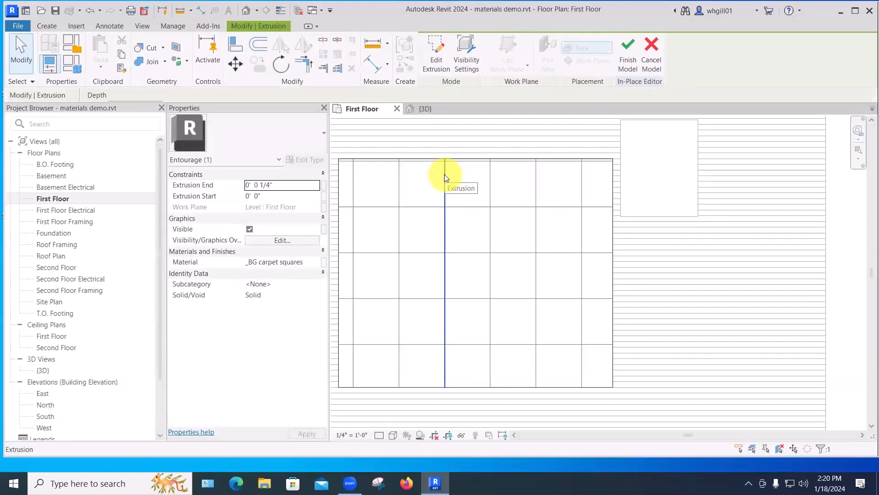
- Nudge the rug's surface pattern left and up so that whole squares line up with the rug's edges
{"action": "key", "text": "Left"}
{"action": "key", "text": "Left"}
{"action": "key", "text": "Left"}
{"action": "key", "text": "Left"}
{"action": "key", "text": "Left"}
{"action": "key", "text": "Left"}
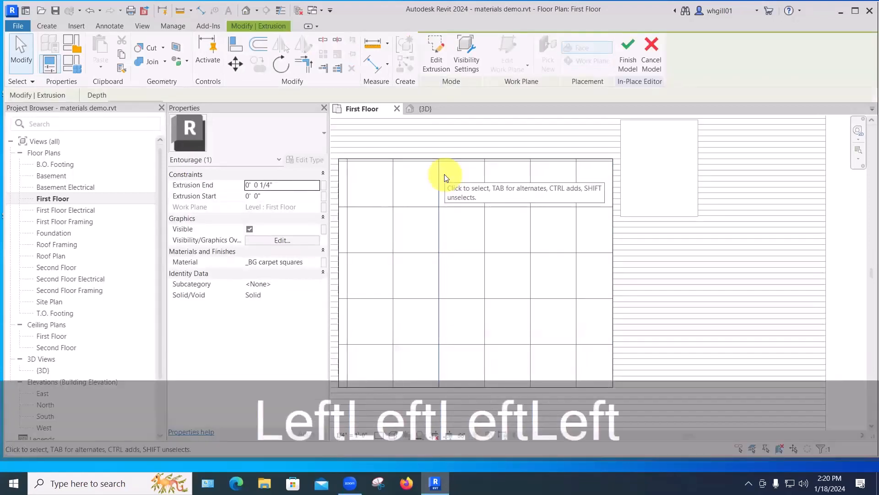
{"action": "key", "text": "Left"}
{"action": "key", "text": "Left"}
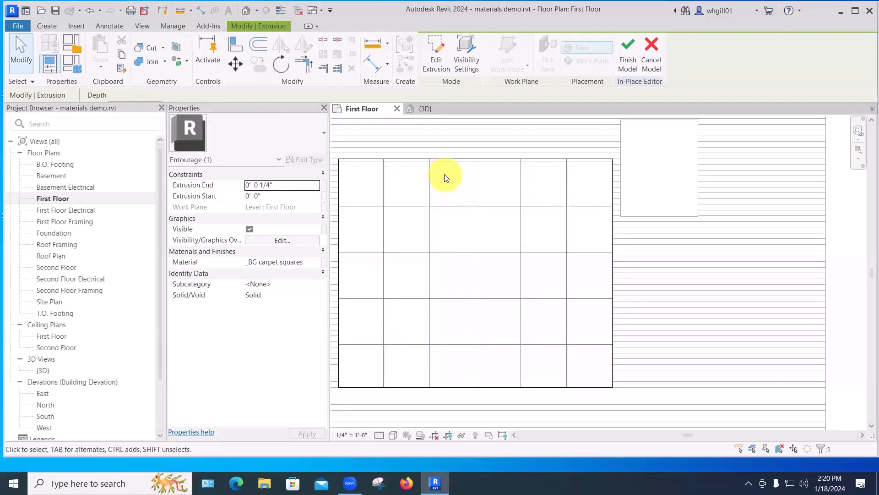
{"action": "key", "text": "Up"}
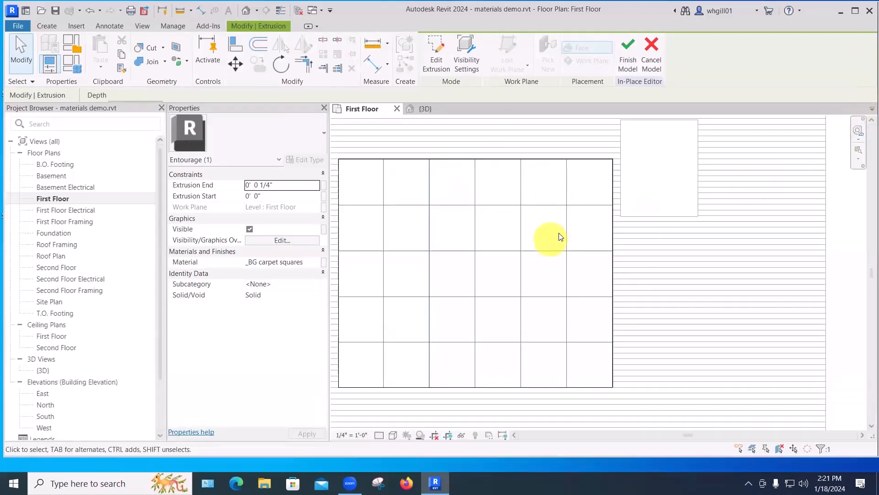
- Nudge the surface pattern slightly right to meet the rug's right edge exactly, then finish the in-place model
{"action": "scroll", "coordinate": [598, 222], "scroll_direction": "up", "scroll_amount": 6}
{"action": "scroll", "coordinate": [625, 206], "scroll_direction": "up", "scroll_amount": 2}
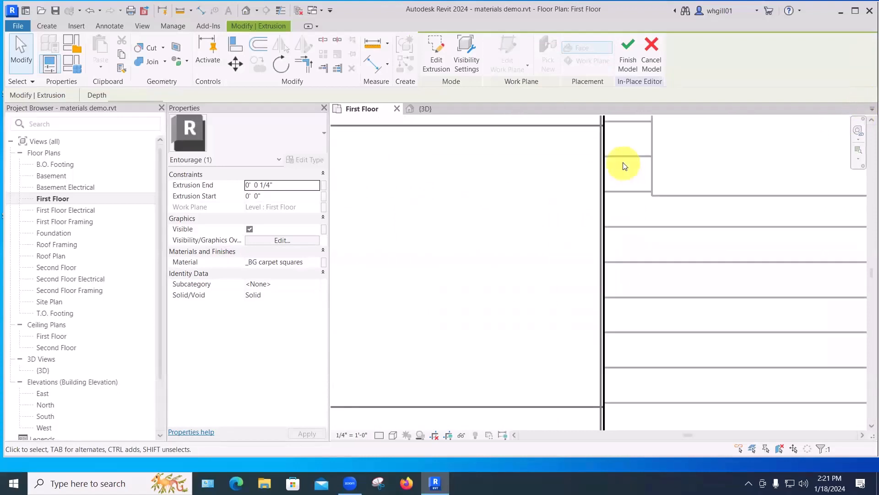
{"action": "key", "text": "Right"}
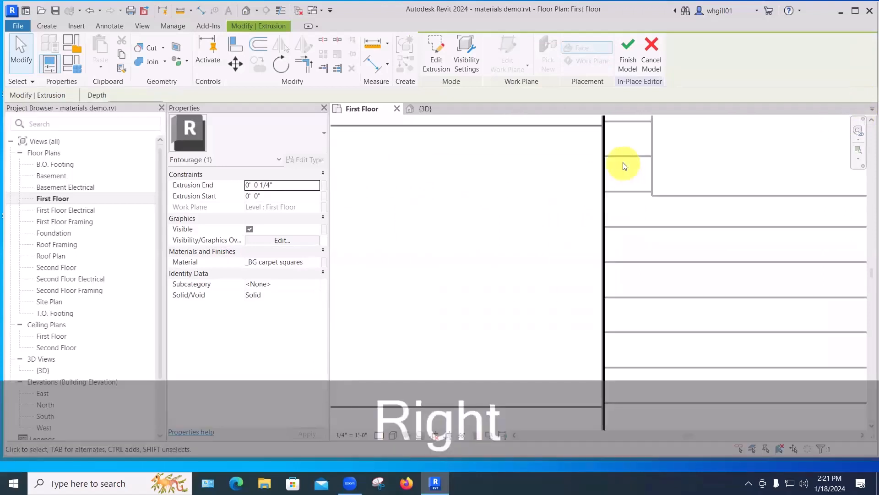
{"action": "scroll", "coordinate": [513, 168], "scroll_direction": "up", "scroll_amount": 5}
{"action": "scroll", "coordinate": [513, 168], "scroll_direction": "down", "scroll_amount": 5}
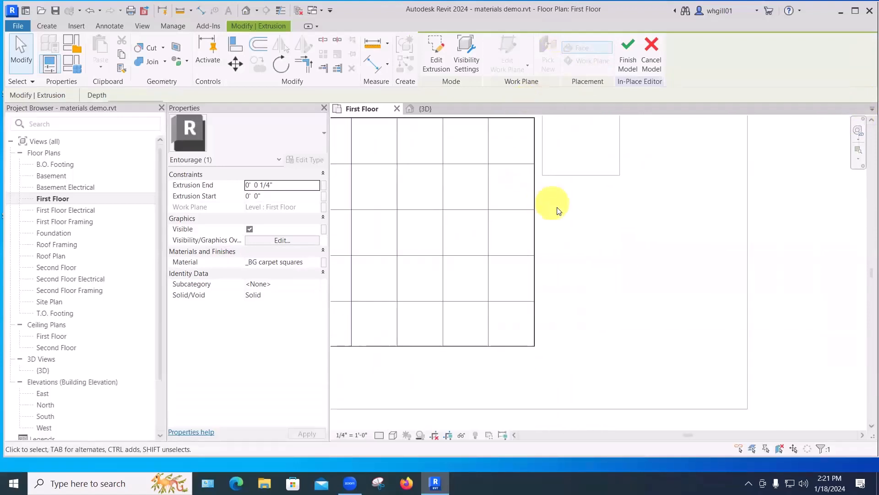
{"action": "middle_click_drag", "start_coordinate": [555, 196], "coordinate": [710, 237]}
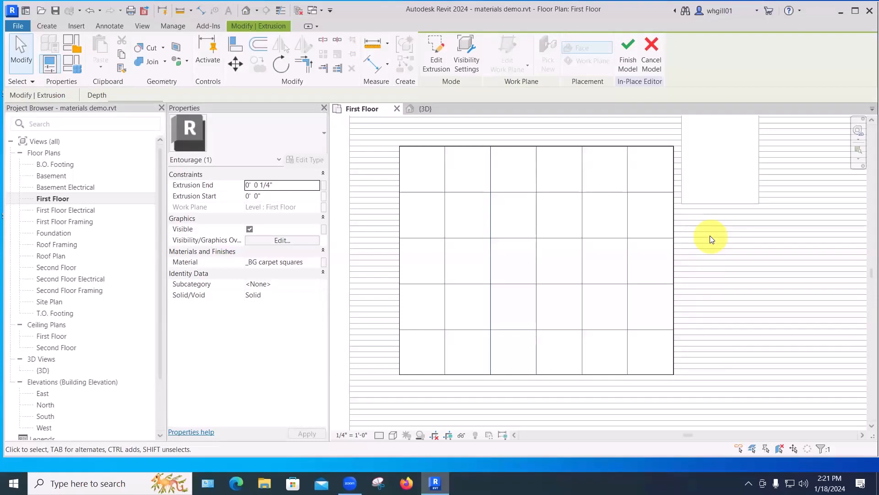
{"action": "left_click", "coordinate": [627, 55]}
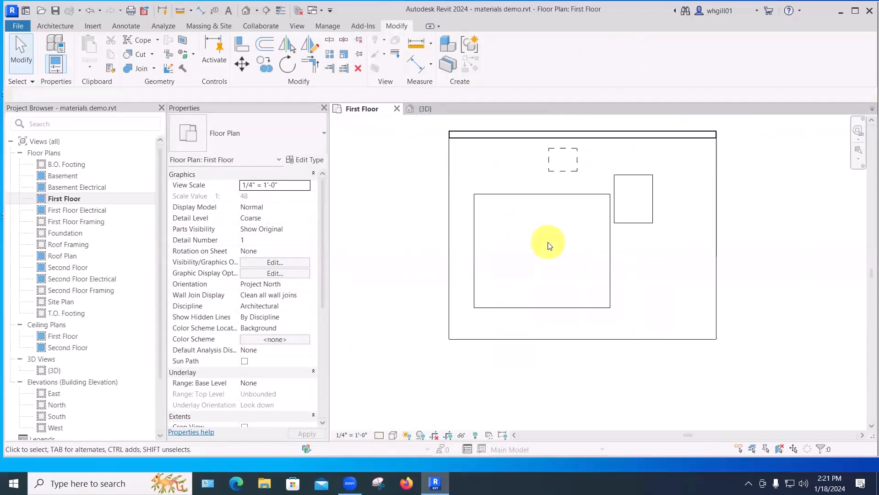
- Set the First Floor plan's visual style to Textures and inspect the carpet squares along the rug's edges
{"action": "scroll", "coordinate": [550, 246], "scroll_direction": "up", "scroll_amount": 3}
{"action": "left_click", "coordinate": [392, 434]}
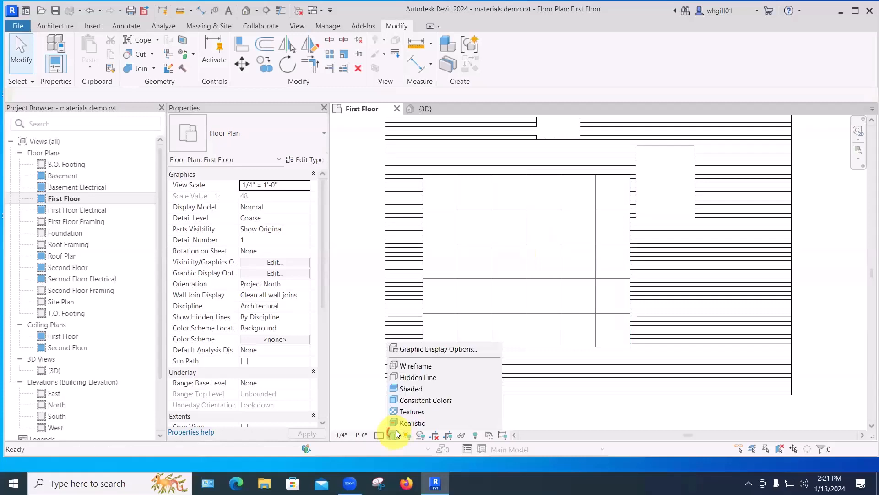
{"action": "left_click", "coordinate": [407, 411]}
{"action": "scroll", "coordinate": [454, 327], "scroll_direction": "up", "scroll_amount": 4}
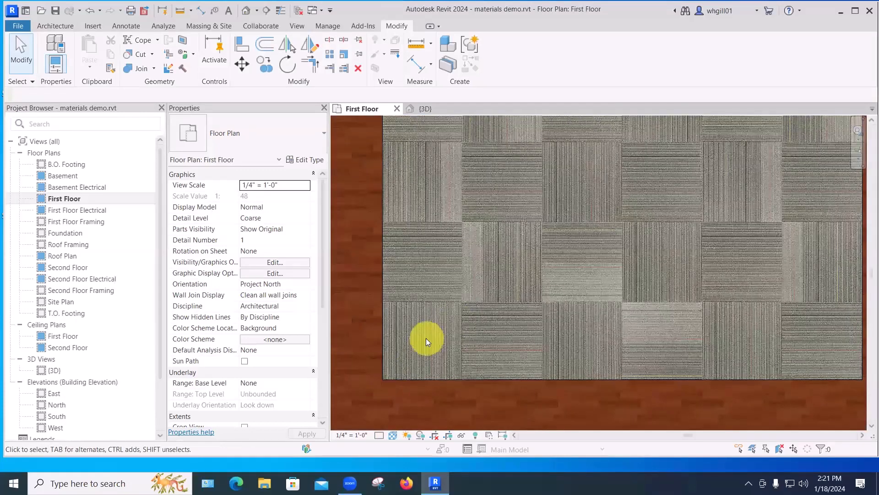
{"action": "scroll", "coordinate": [458, 322], "scroll_direction": "down", "scroll_amount": 3}
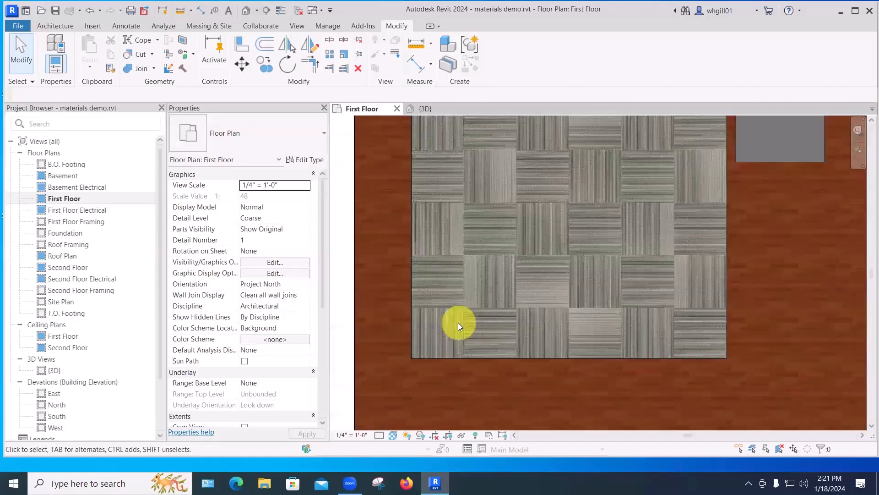
- Create a new project material in the Material Browser
{"action": "scroll", "coordinate": [478, 321], "scroll_direction": "down", "scroll_amount": 3}
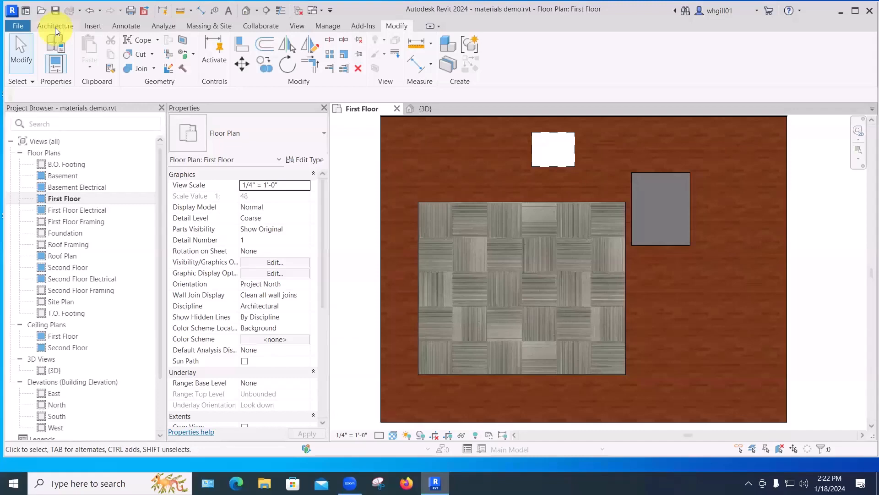
{"action": "key", "text": "m"}
{"action": "key", "text": "b"}
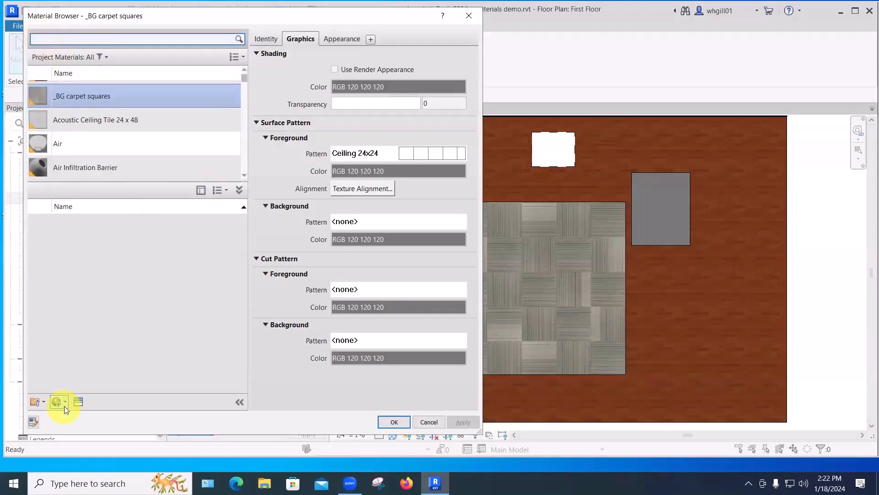
{"action": "left_click", "coordinate": [64, 401]}
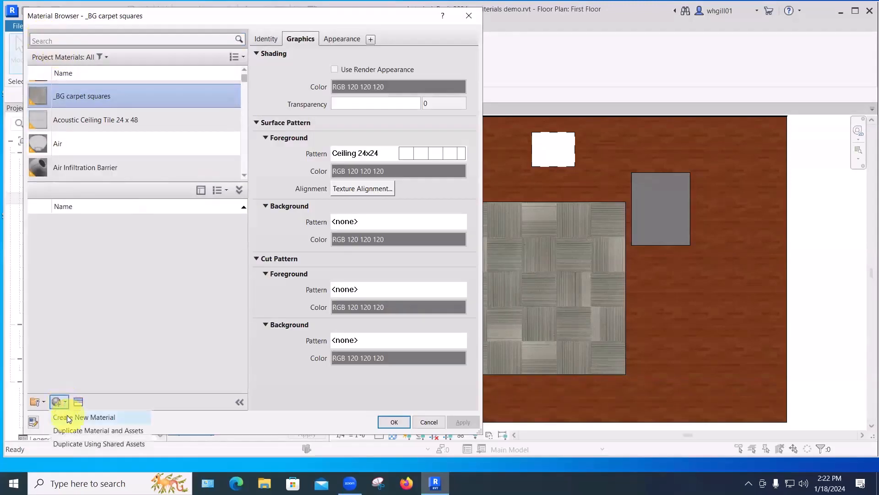
{"action": "left_click", "coordinate": [67, 416]}
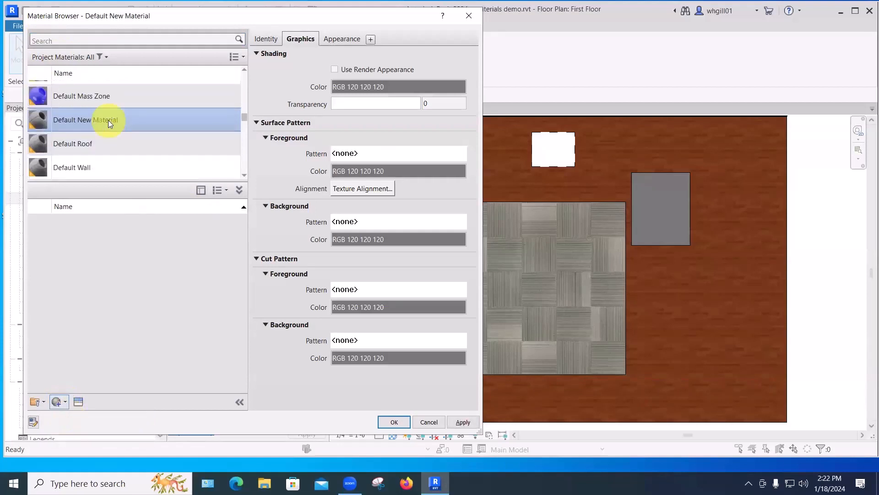
- Rename the new material as "_BG Brown bricks"
{"action": "left_click", "coordinate": [108, 120]}
{"action": "right_click", "coordinate": [108, 120]}
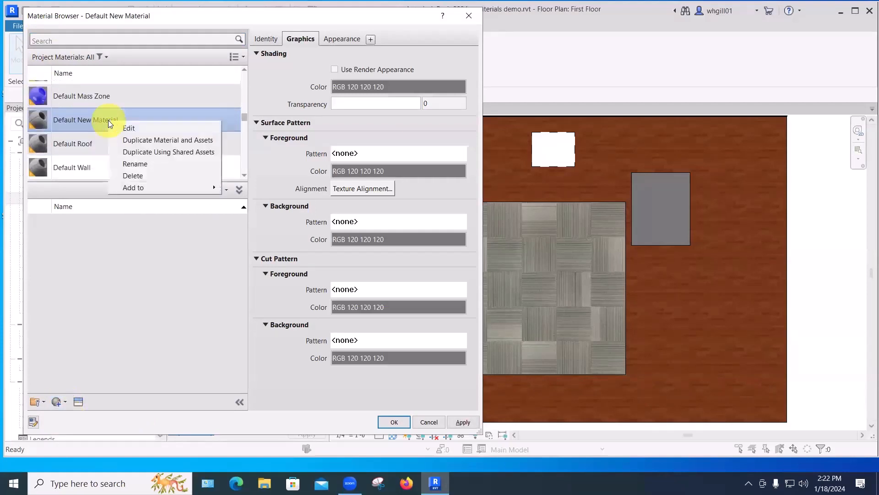
{"action": "left_click", "coordinate": [127, 164]}
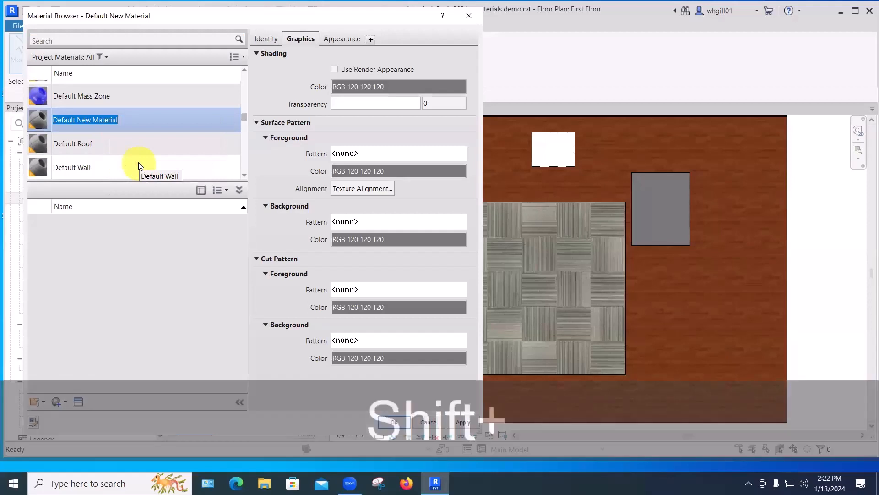
{"action": "type", "text": "BBG BRo"}
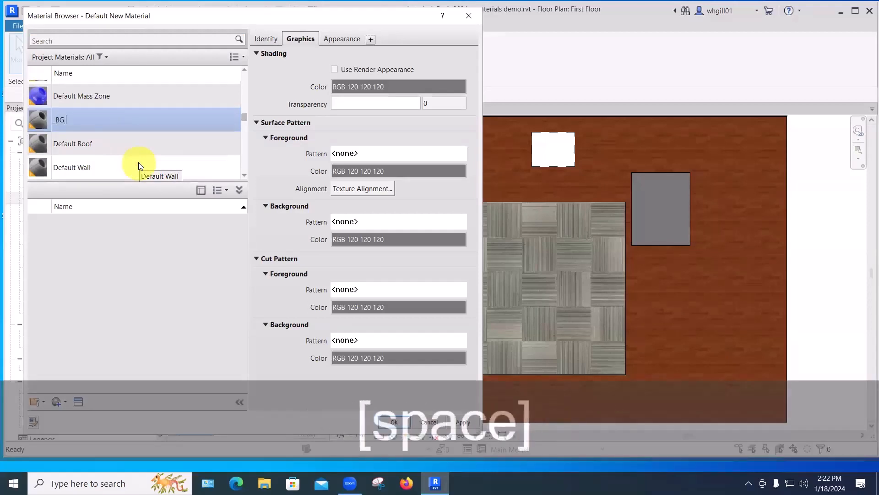
{"action": "type", "text": "wn bricks"}
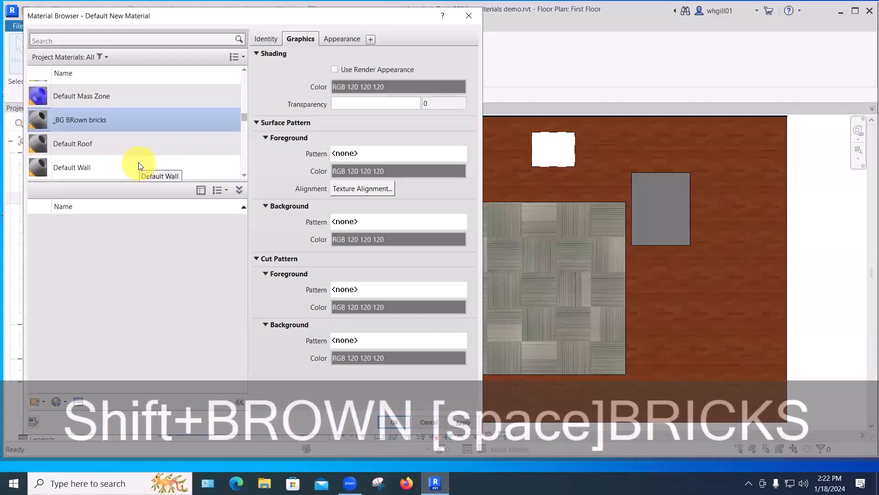
{"action": "left_click", "coordinate": [74, 119]}
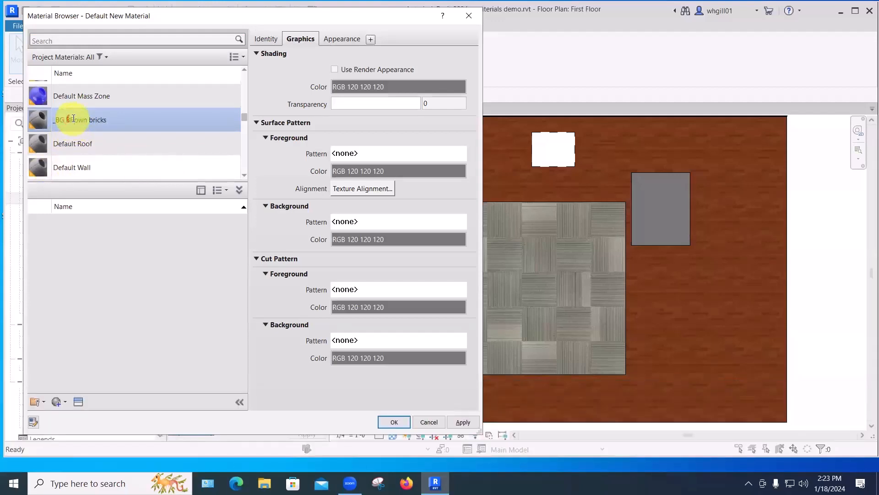
{"action": "key", "text": "BackSpace"}
{"action": "type", "text": "r"}
- Assign Bricks.jpg from the My Revit Images folder as the brown bricks material's appearance image, showing the files as thumbnails
{"action": "left_click", "coordinate": [333, 39]}
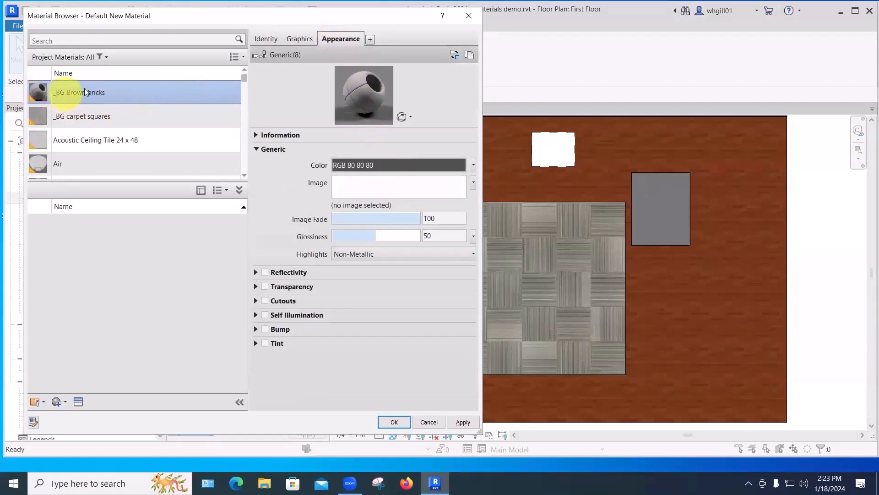
{"action": "left_click", "coordinate": [350, 189]}
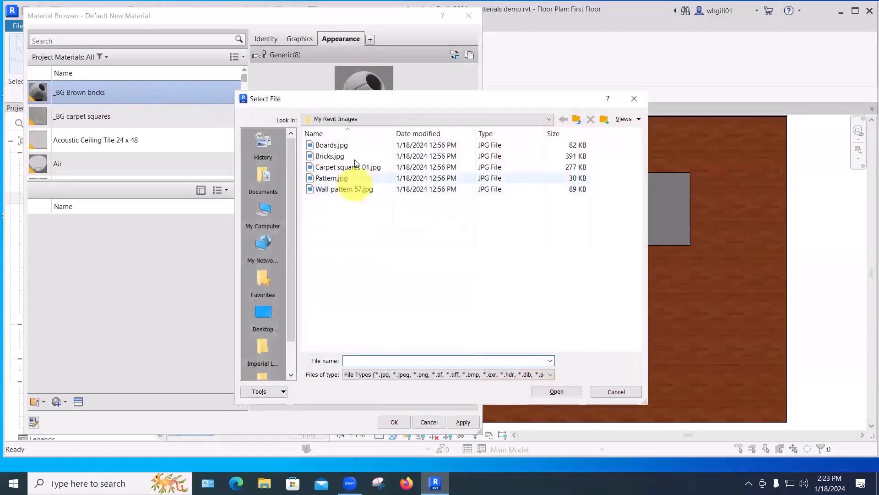
{"action": "left_click", "coordinate": [333, 157]}
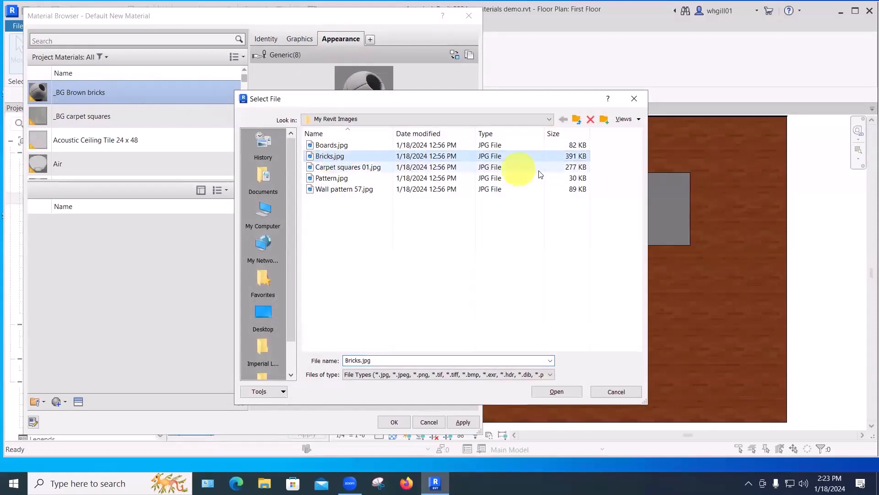
{"action": "left_click", "coordinate": [627, 119]}
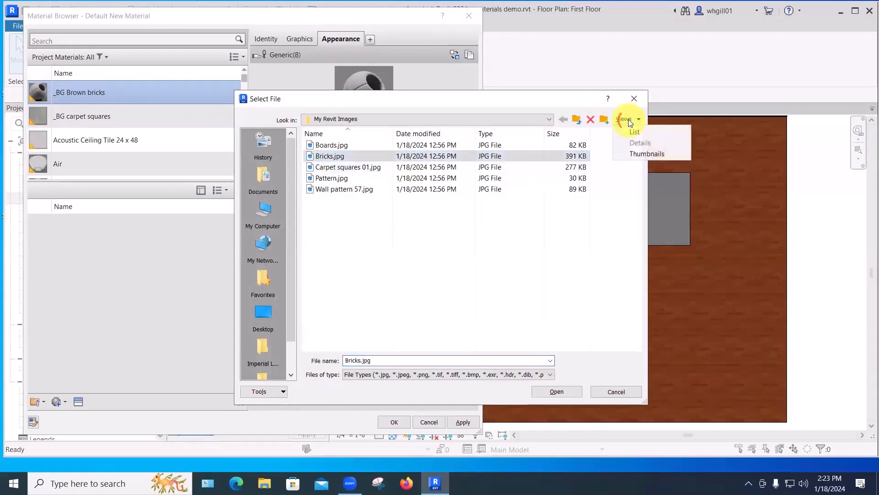
{"action": "left_click", "coordinate": [636, 153]}
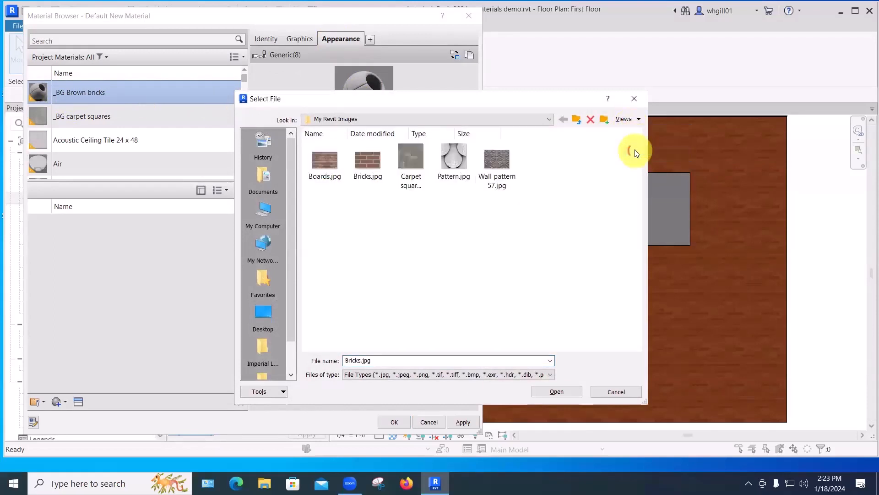
{"action": "left_click", "coordinate": [360, 166]}
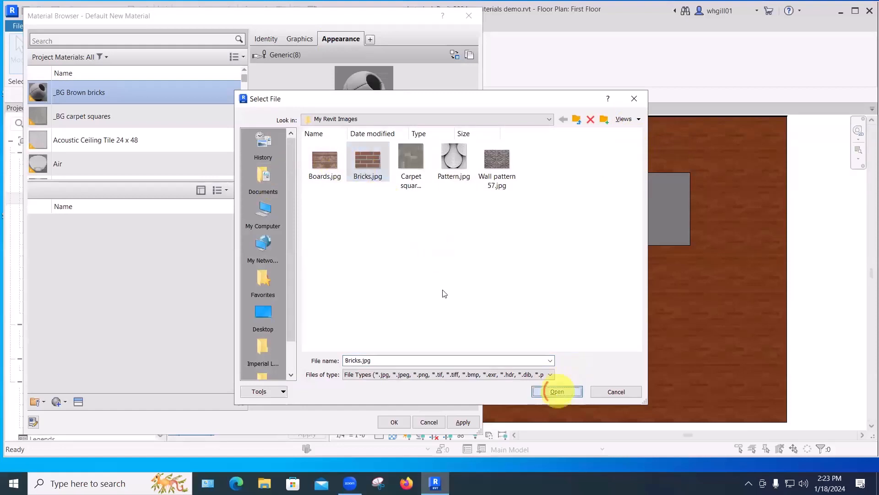
{"action": "left_click", "coordinate": [558, 390]}
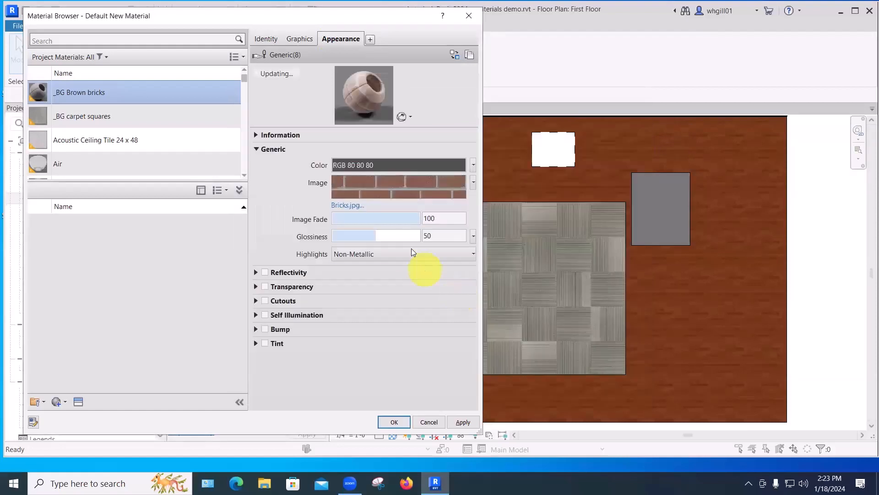
- Open the brick image's texture settings and set the sample size width to 16"
{"action": "left_click", "coordinate": [362, 185]}
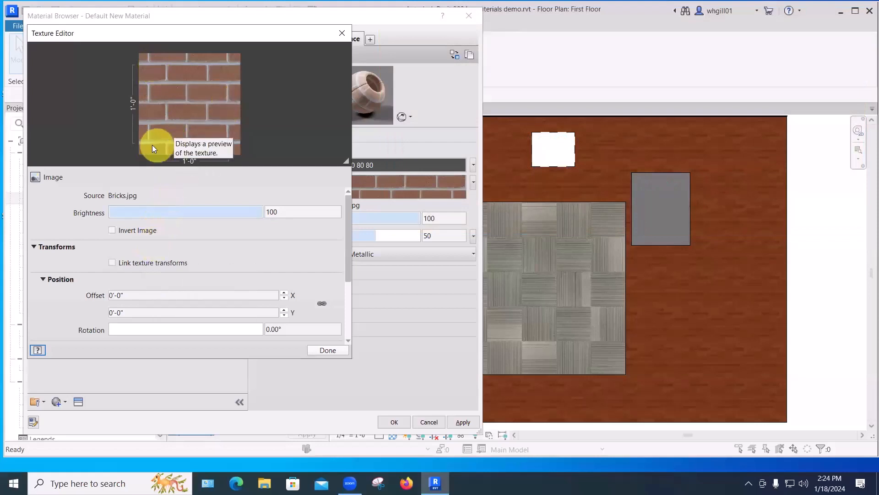
{"action": "left_click", "coordinate": [129, 295]}
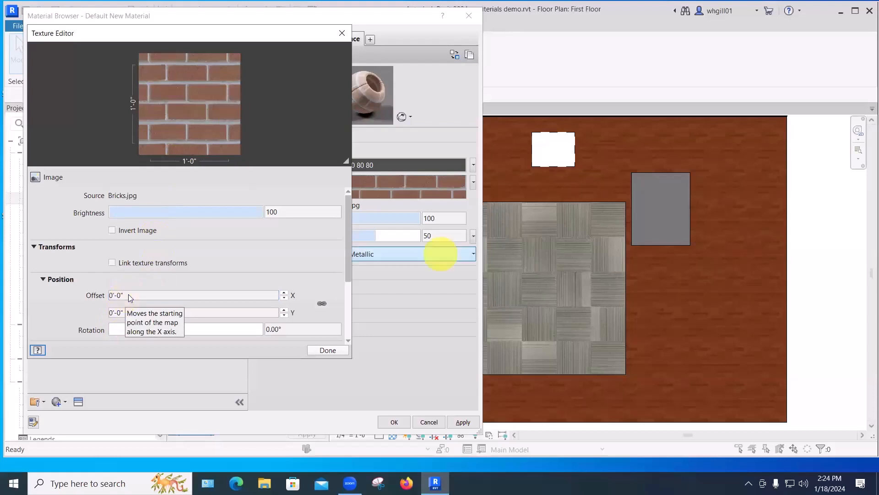
{"action": "left_click_drag", "start_coordinate": [349, 265], "coordinate": [348, 310]}
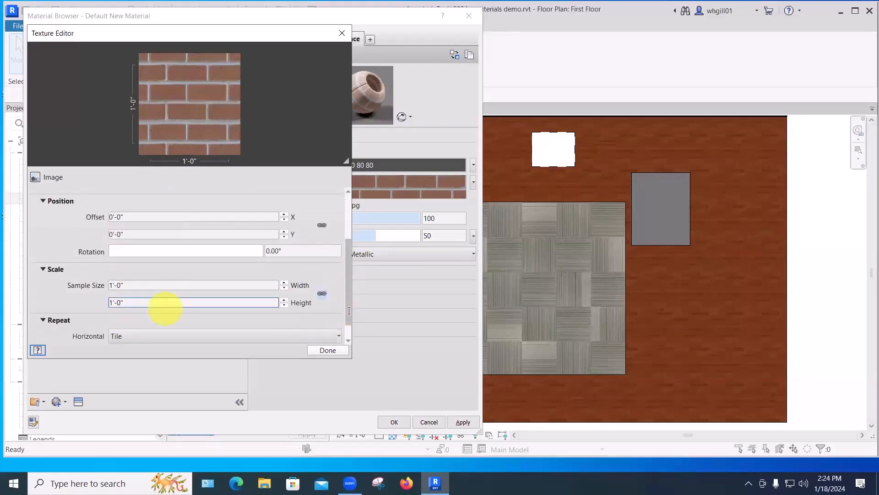
{"action": "left_click", "coordinate": [142, 284]}
{"action": "double_click", "coordinate": [138, 286]}
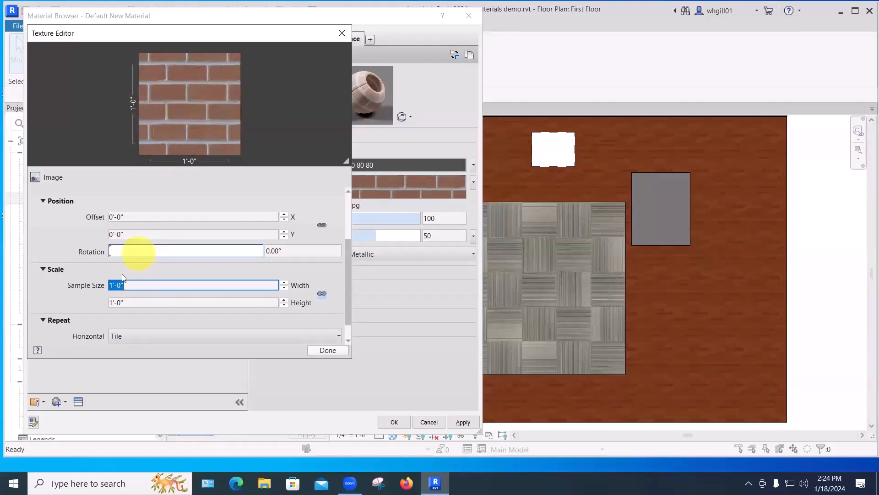
{"action": "type", "text": "16"}
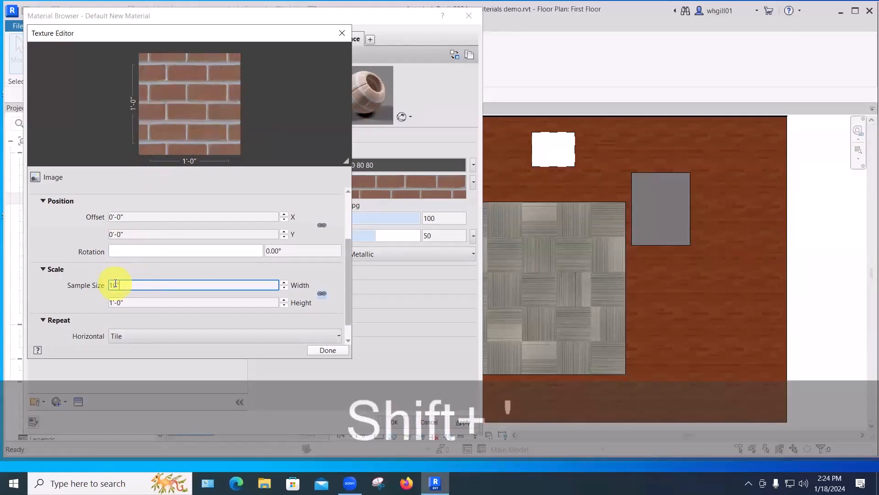
{"action": "type", "text": "\""}
{"action": "key", "text": "Return"}
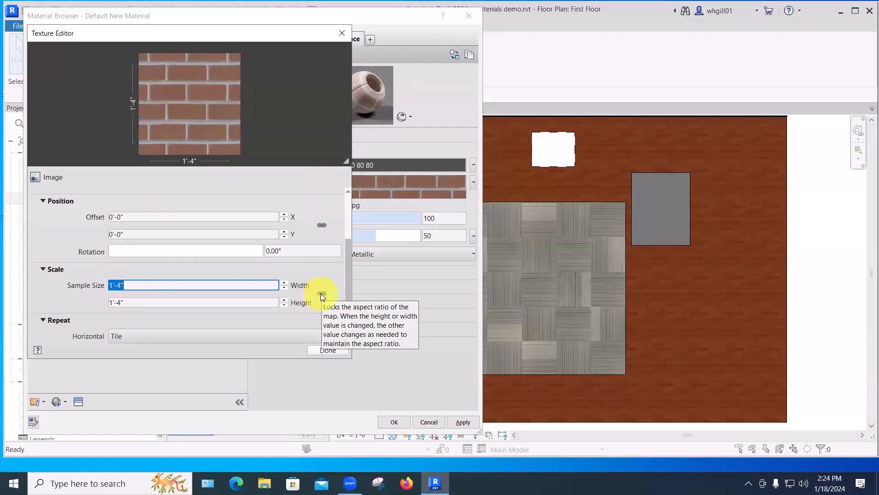
- Unlock the brick texture's aspect ratio, set the sample height to 10.667", and apply the material changes
{"action": "double_click", "coordinate": [128, 302]}
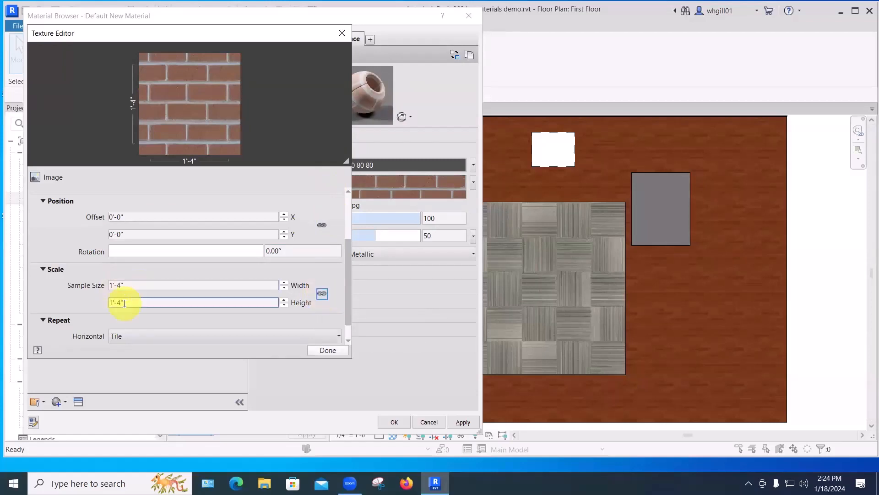
{"action": "type", "text": "10.667"}
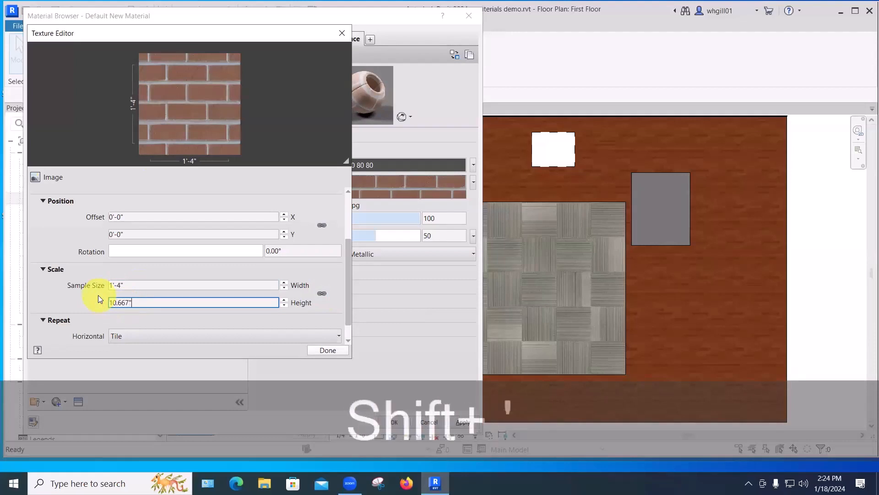
{"action": "type", "text": "\""}
{"action": "key", "text": "Return"}
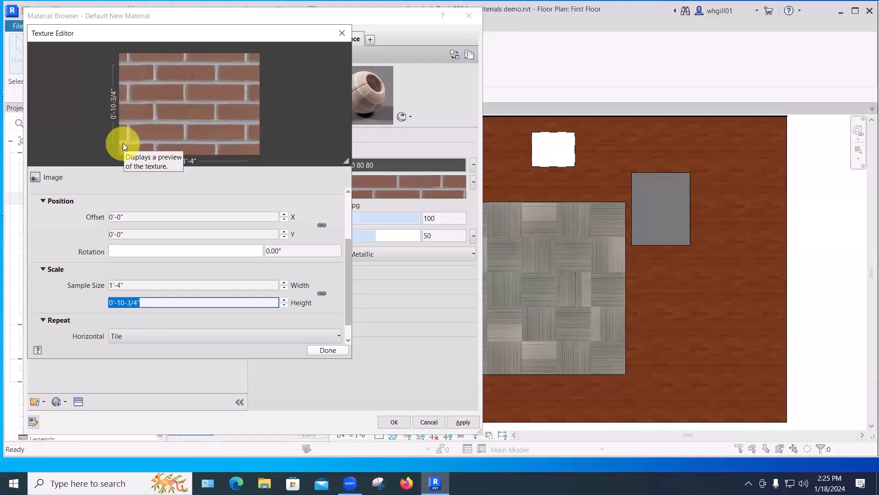
{"action": "left_click", "coordinate": [316, 349]}
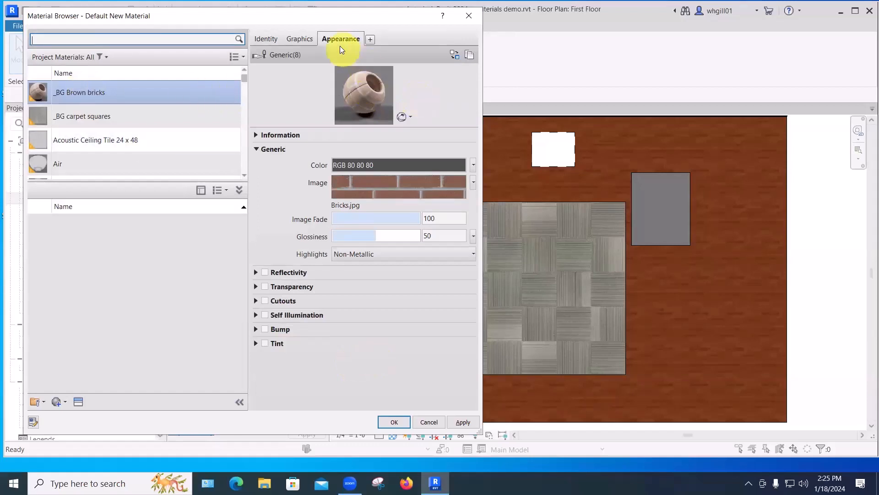
{"action": "left_click", "coordinate": [462, 422]}
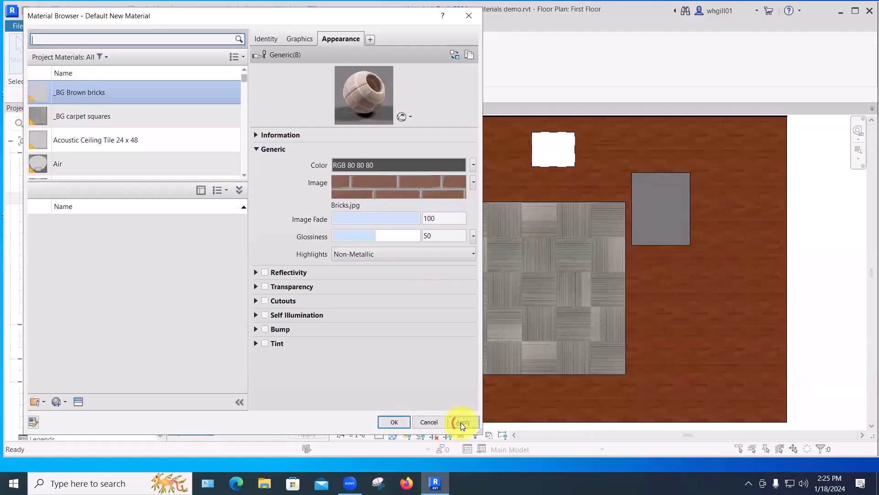
- Accept the material edits, and in the 3D view paint the blue wall face with the _BG Brown bricks material
{"action": "left_click", "coordinate": [394, 419]}
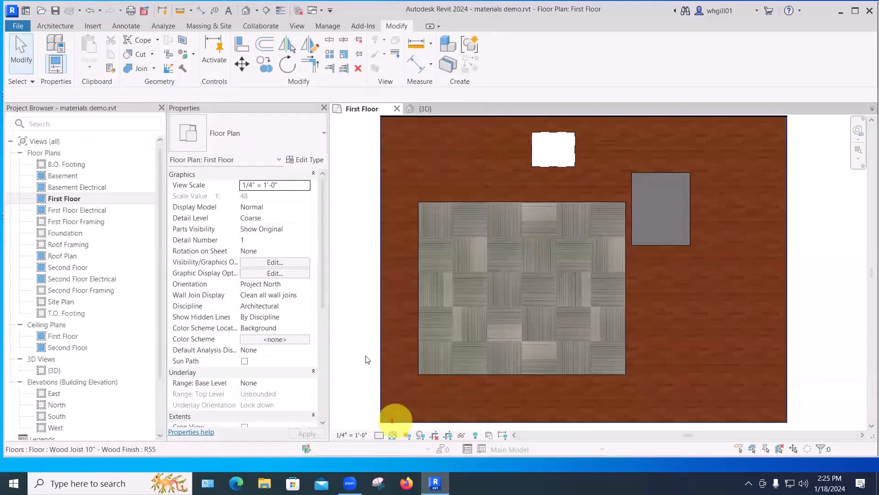
{"action": "left_click", "coordinate": [430, 110]}
{"action": "scroll", "coordinate": [424, 190], "scroll_direction": "up", "scroll_amount": 5}
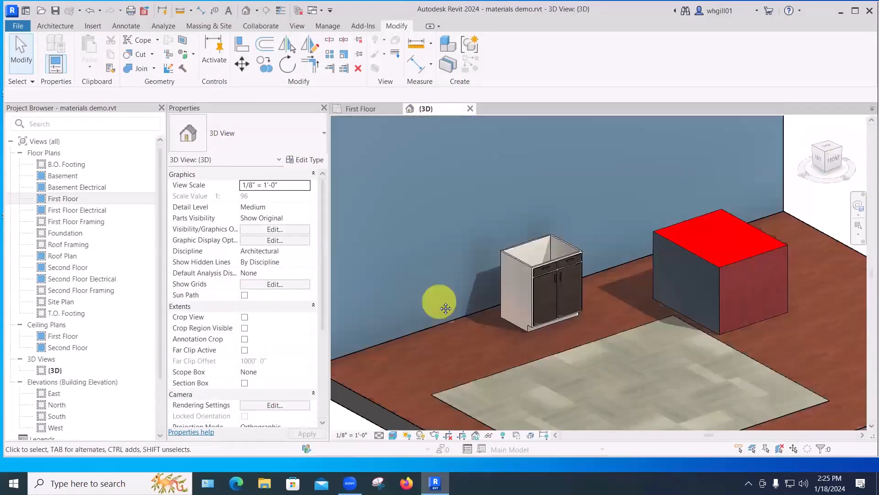
{"action": "key", "text": "p"}
{"action": "key", "text": "t"}
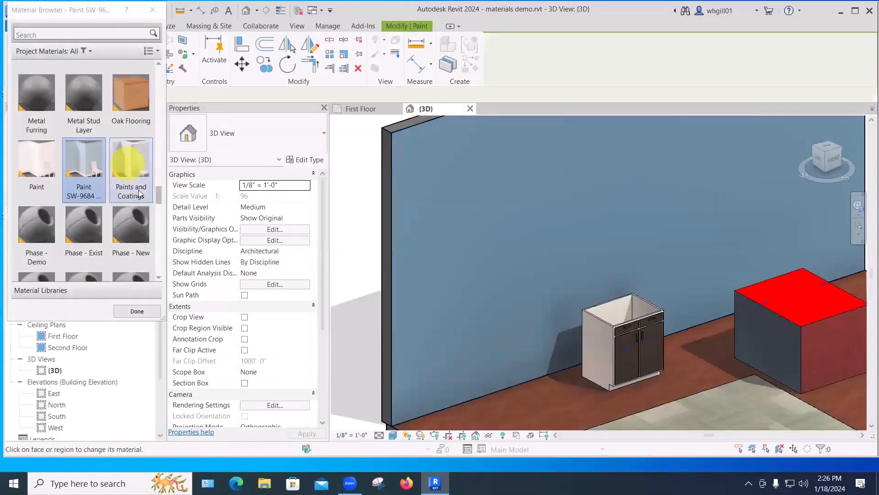
{"action": "left_click_drag", "start_coordinate": [160, 195], "coordinate": [169, 53]}
{"action": "left_click", "coordinate": [84, 88]}
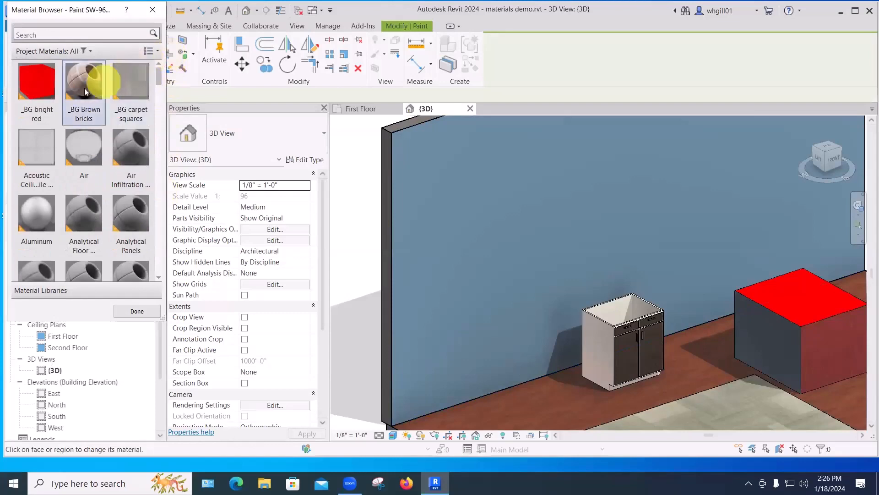
{"action": "left_click", "coordinate": [441, 373]}
{"action": "key", "text": "Escape"}
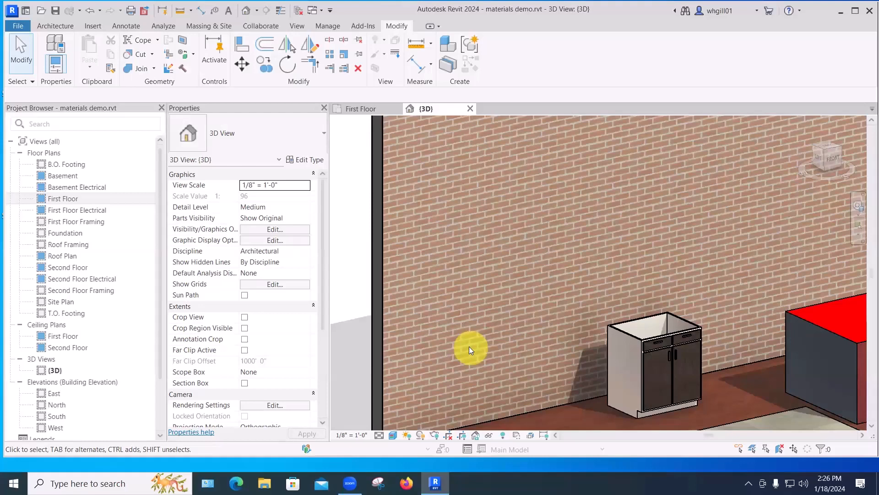
- Open the _BG Brown bricks material's appearance, set its preview scene to a cube and enlarge the preview area
{"action": "middle_click_drag", "start_coordinate": [469, 346], "coordinate": [441, 269]}
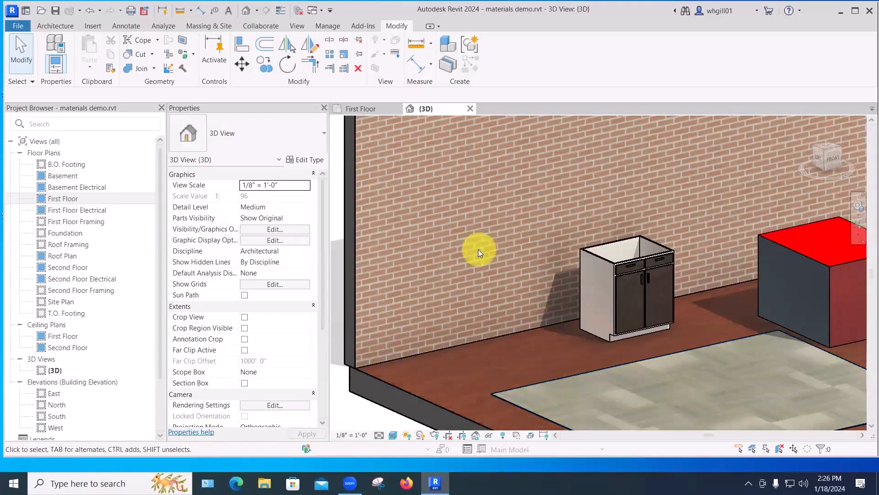
{"action": "scroll", "coordinate": [478, 249], "scroll_direction": "down", "scroll_amount": 2}
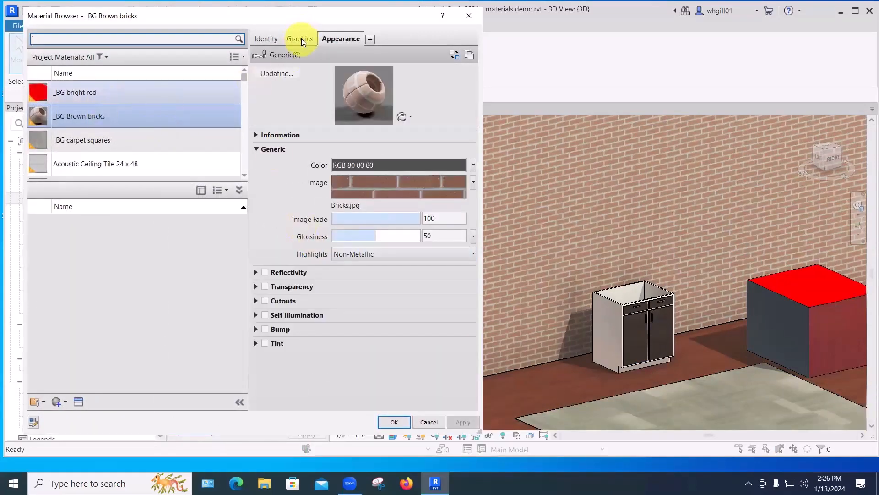
{"action": "left_click", "coordinate": [409, 118]}
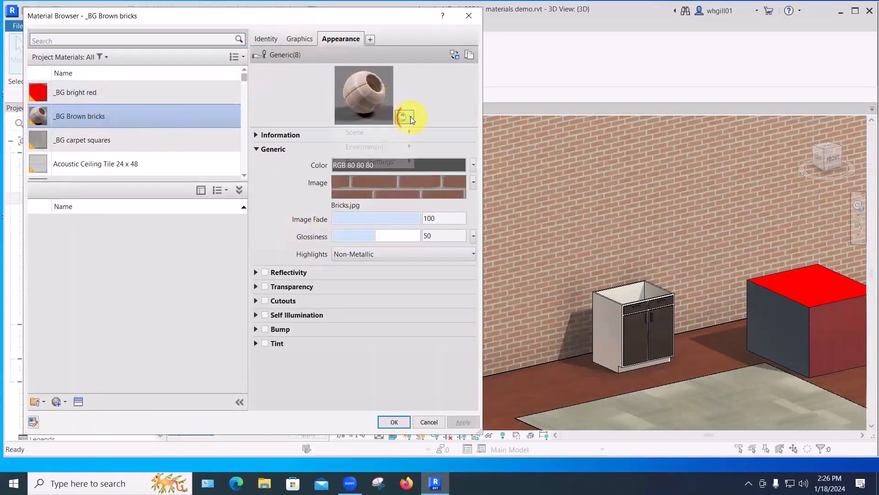
{"action": "mouse_move", "coordinate": [394, 132]}
{"action": "left_click", "coordinate": [427, 145]}
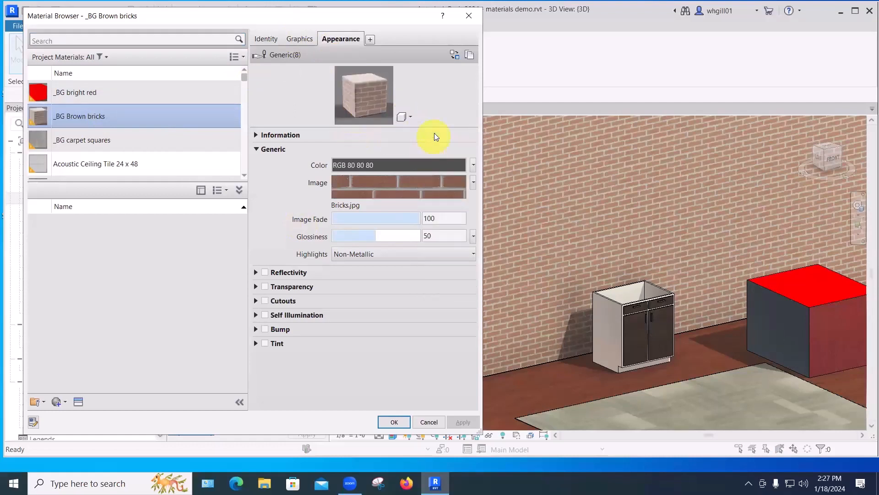
{"action": "left_click_drag", "start_coordinate": [436, 128], "coordinate": [453, 221]}
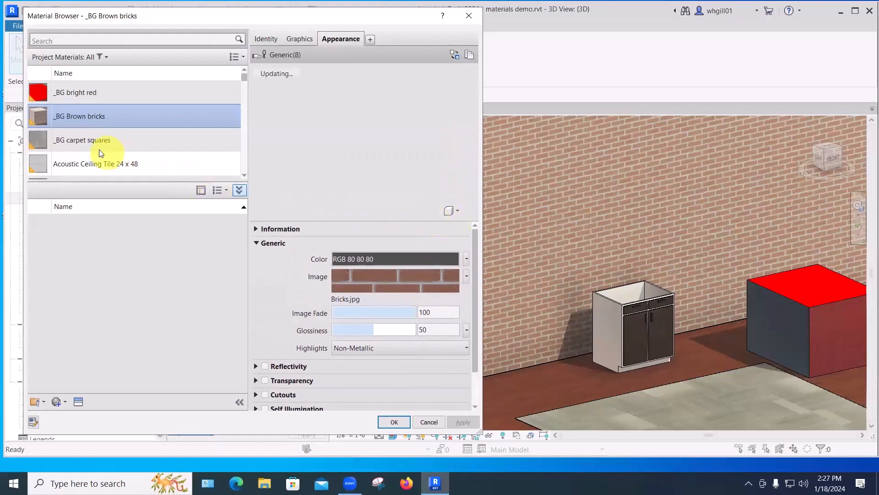
- Set the foreground surface pattern of the _BG Brown bricks material to the Brick model pattern
{"action": "left_click", "coordinate": [293, 38]}
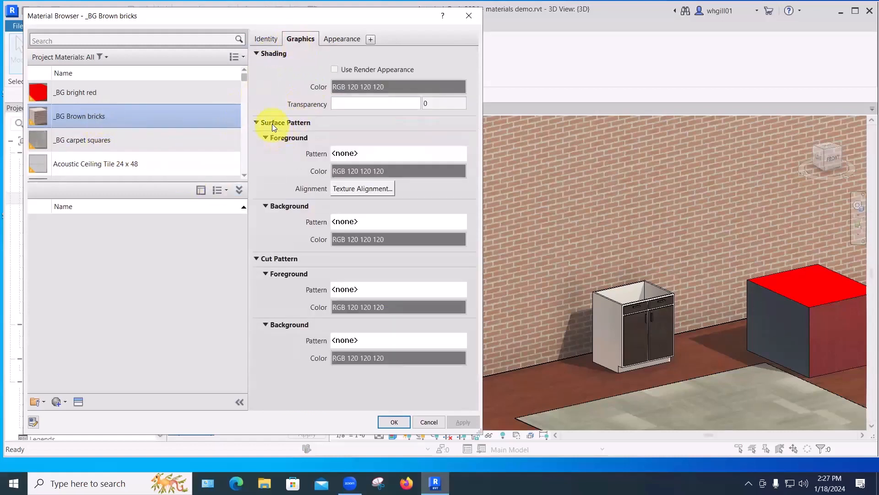
{"action": "left_click", "coordinate": [353, 154]}
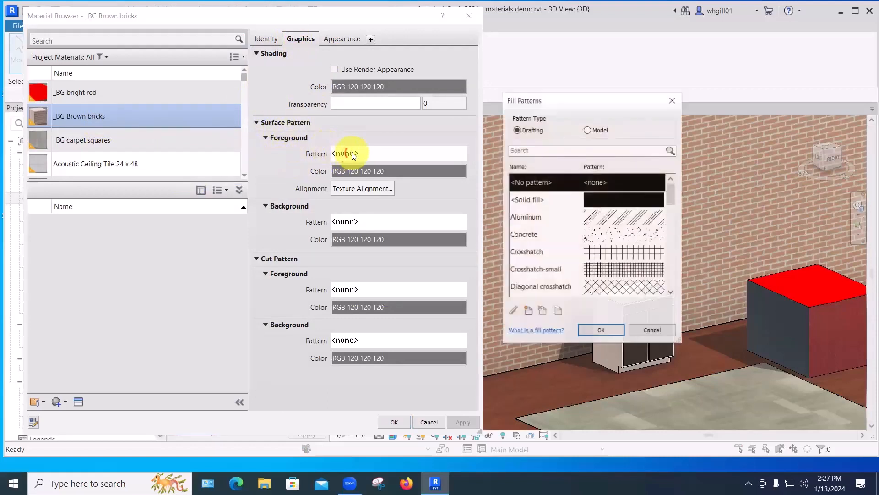
{"action": "left_click", "coordinate": [588, 130]}
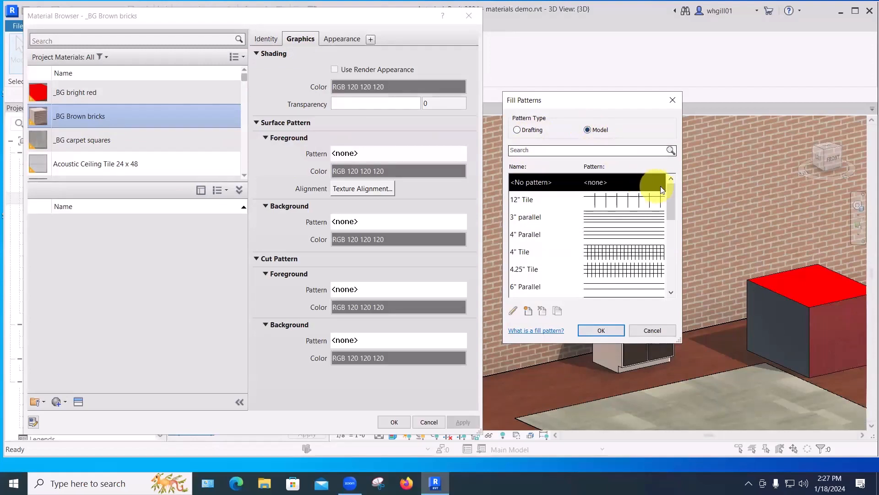
{"action": "left_click_drag", "start_coordinate": [672, 196], "coordinate": [676, 222]}
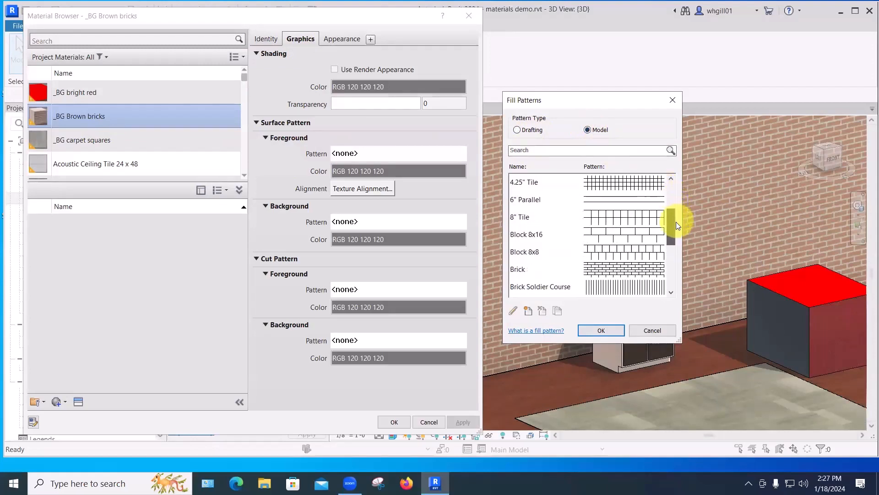
{"action": "left_click", "coordinate": [594, 273]}
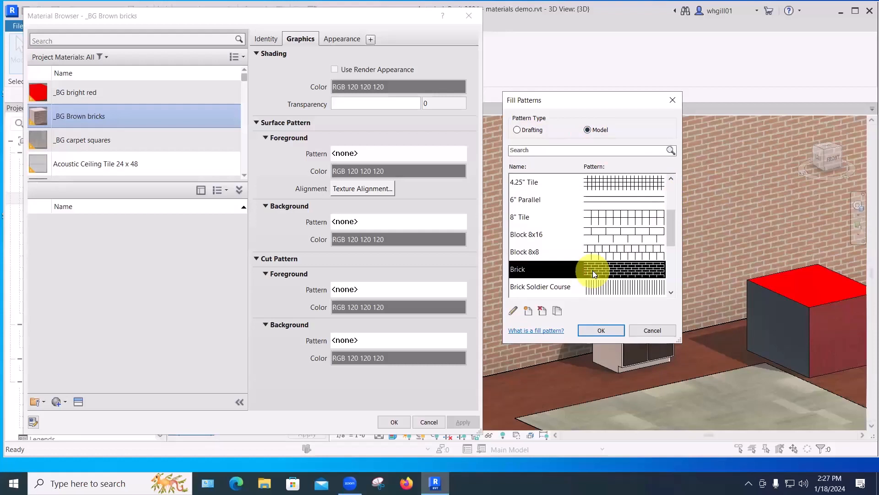
{"action": "left_click", "coordinate": [593, 328]}
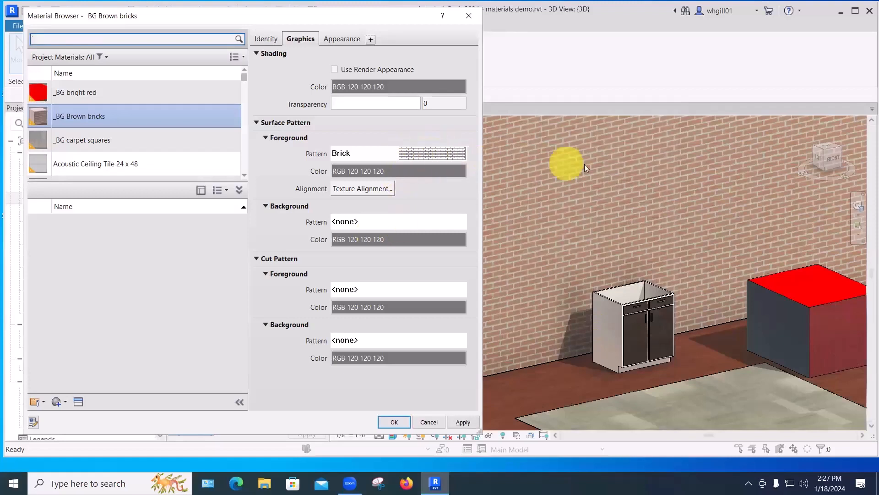
- Align the brick render texture horizontally with the surface pattern so the joints match, and apply the changes to the _BG Brown bricks material
{"action": "left_click", "coordinate": [349, 188]}
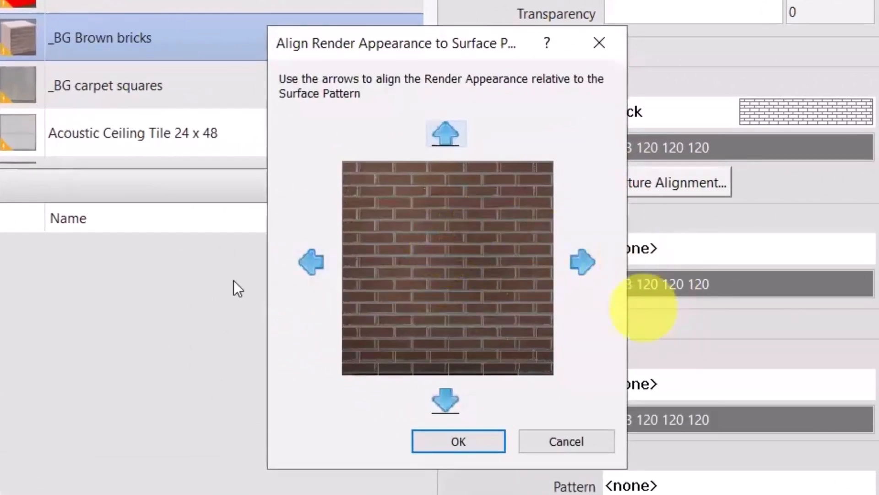
{"action": "left_click", "coordinate": [310, 263]}
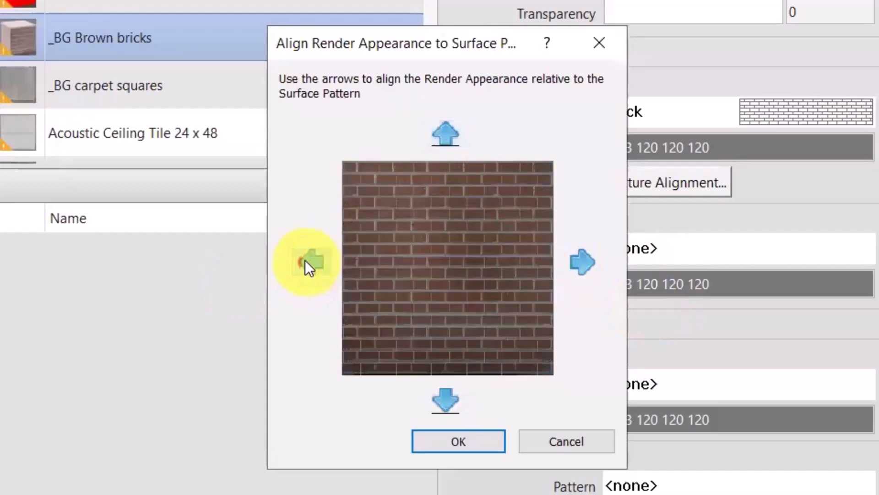
{"action": "left_click", "coordinate": [306, 262]}
{"action": "left_click", "coordinate": [306, 262]}
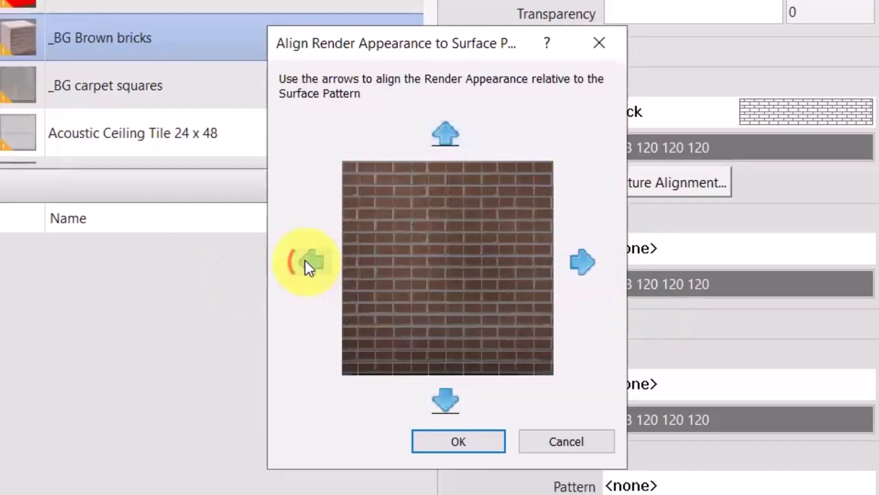
{"action": "left_click", "coordinate": [585, 261]}
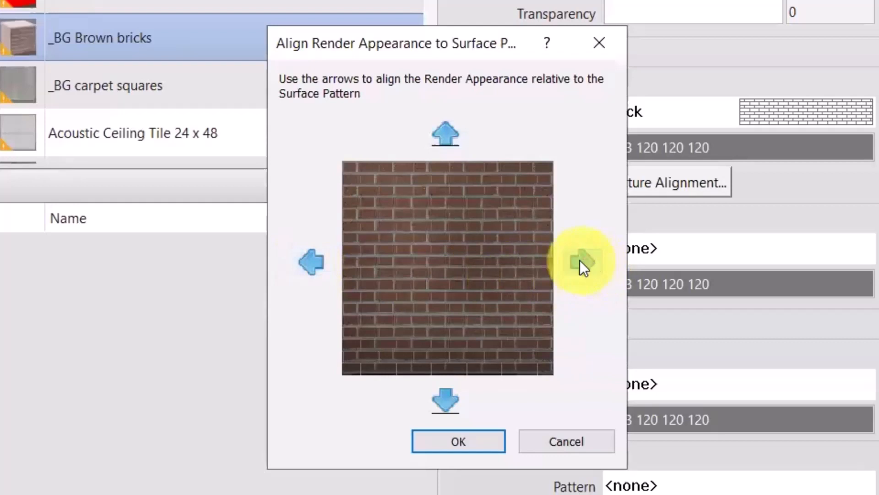
{"action": "left_click", "coordinate": [580, 261]}
{"action": "left_click", "coordinate": [579, 261]}
{"action": "left_click", "coordinate": [579, 261]}
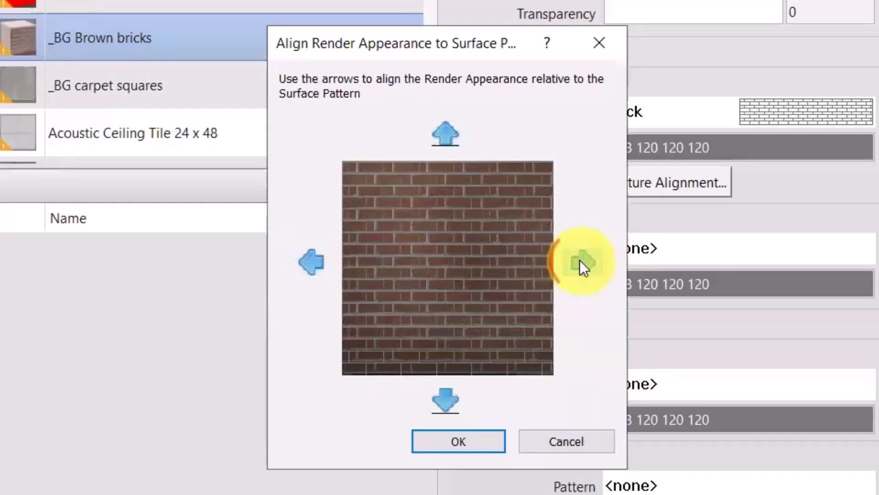
{"action": "left_click", "coordinate": [580, 261]}
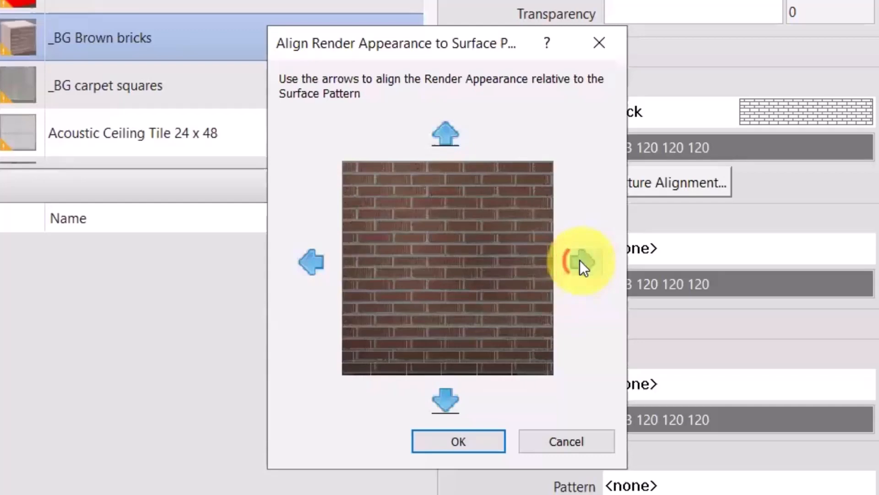
{"action": "left_click", "coordinate": [580, 261]}
{"action": "left_click", "coordinate": [579, 261]}
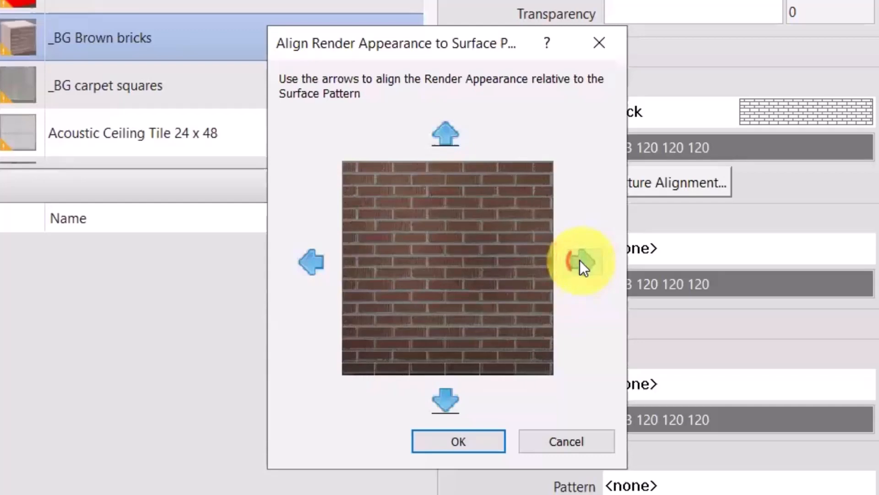
{"action": "left_click", "coordinate": [306, 261]}
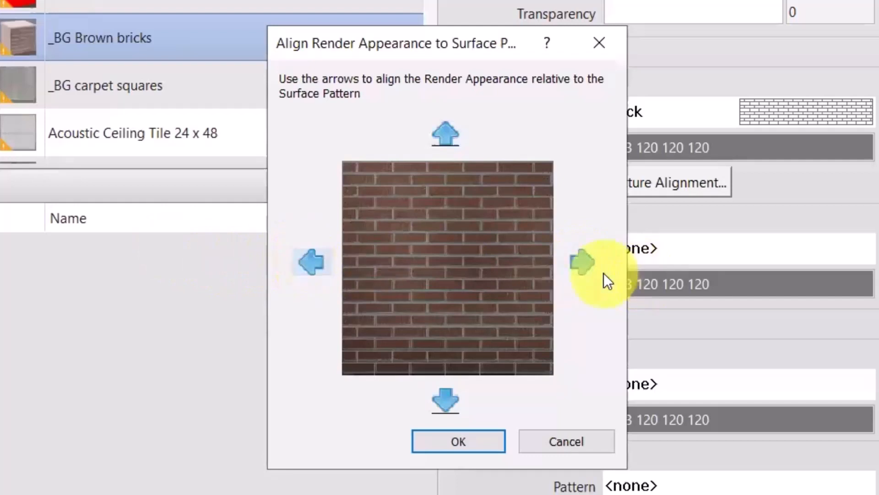
{"action": "left_click", "coordinate": [582, 259]}
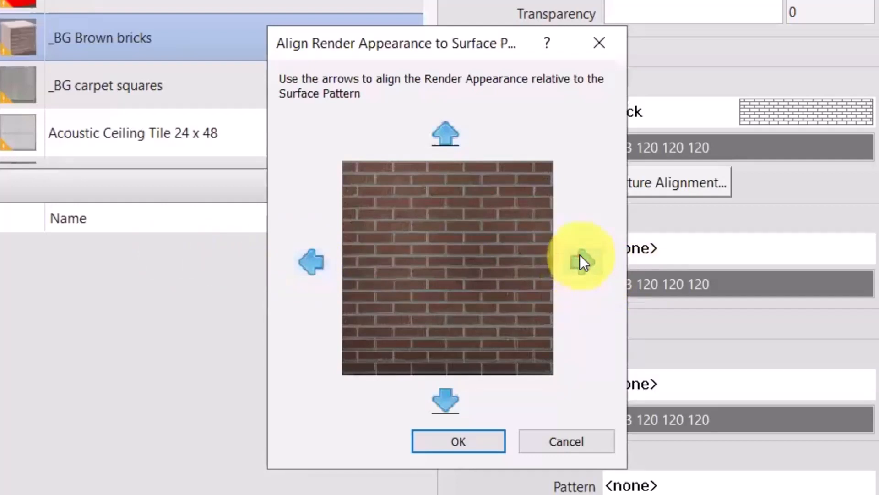
{"action": "left_click", "coordinate": [310, 261]}
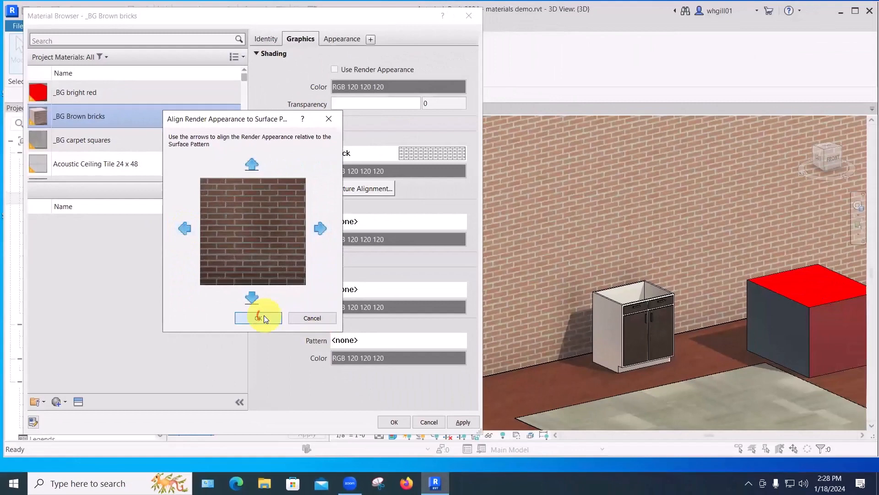
{"action": "left_click", "coordinate": [268, 323]}
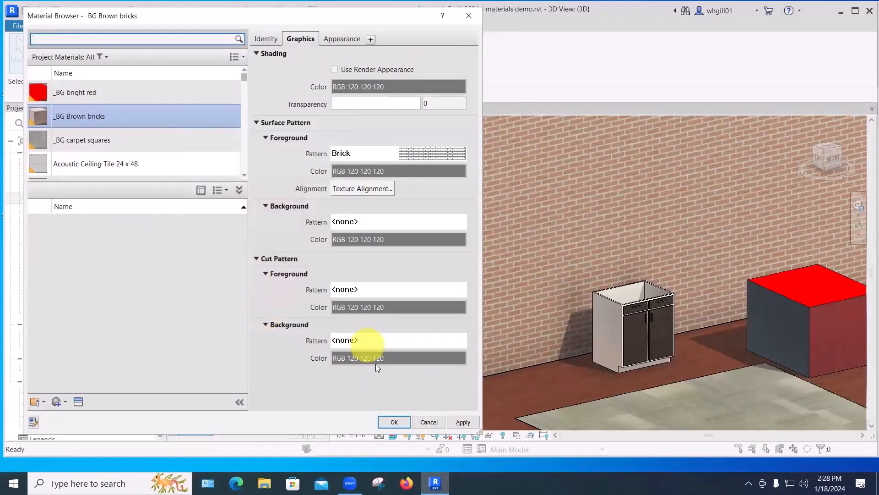
{"action": "left_click", "coordinate": [461, 422]}
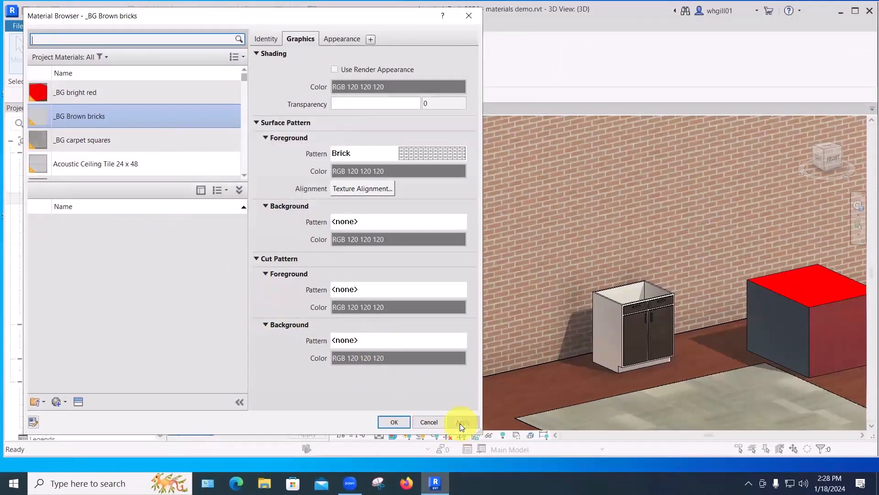
{"action": "left_click", "coordinate": [395, 421]}
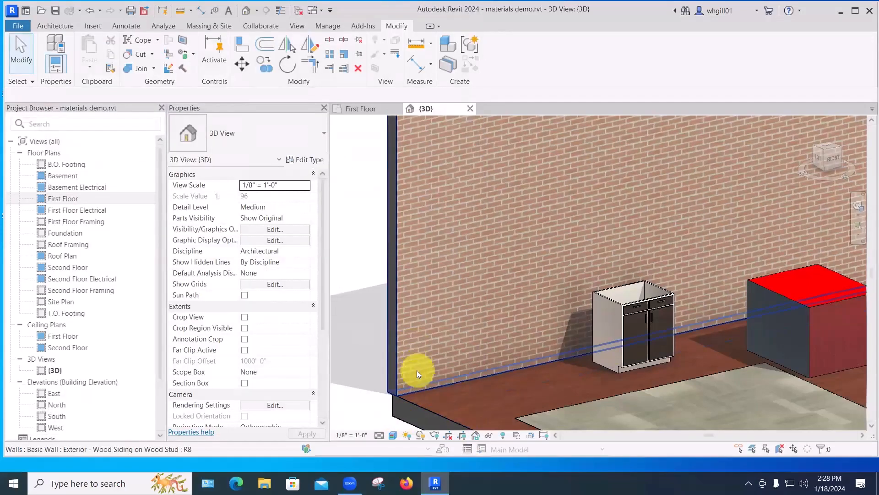
- Switch the 3D view to the Hidden Line visual style and inspect the brick pattern on the wall
{"action": "scroll", "coordinate": [414, 366], "scroll_direction": "down", "scroll_amount": 5}
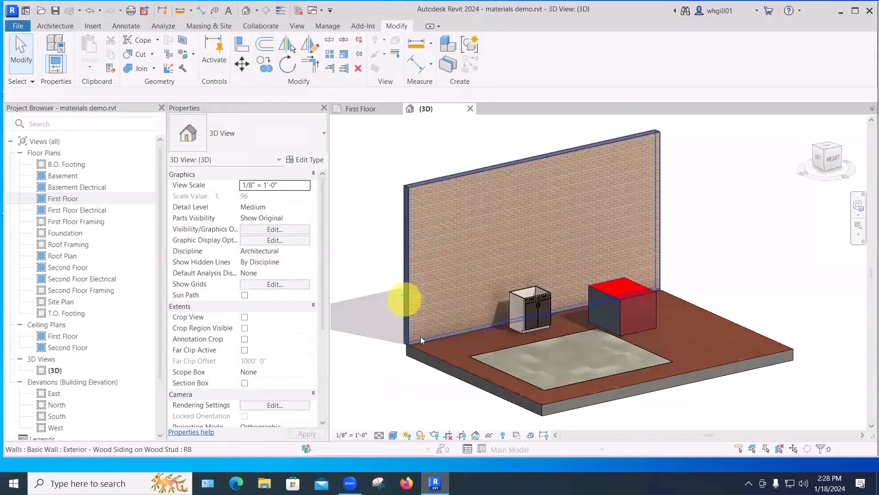
{"action": "scroll", "coordinate": [420, 337], "scroll_direction": "up", "scroll_amount": 5}
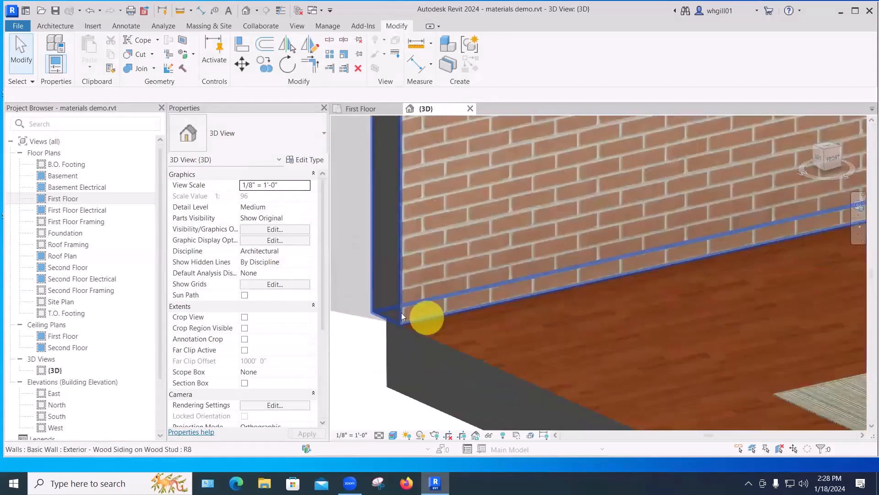
{"action": "left_click", "coordinate": [390, 434]}
{"action": "left_click", "coordinate": [404, 379]}
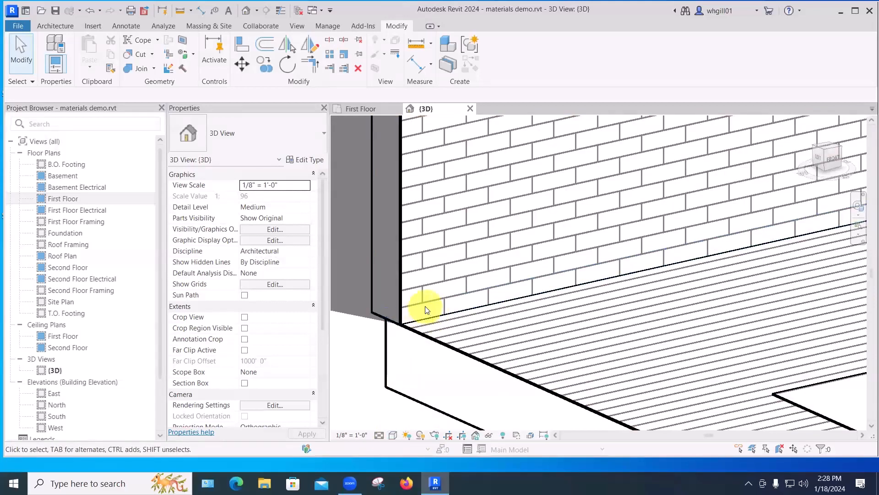
{"action": "scroll", "coordinate": [425, 310], "scroll_direction": "down", "scroll_amount": 4}
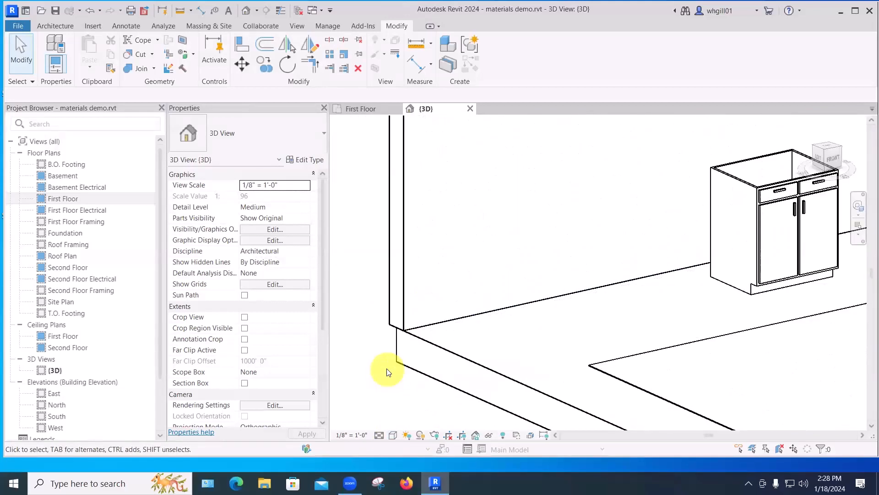
{"action": "scroll", "coordinate": [386, 372], "scroll_direction": "down", "scroll_amount": 2}
{"action": "scroll", "coordinate": [384, 375], "scroll_direction": "down", "scroll_amount": 3}
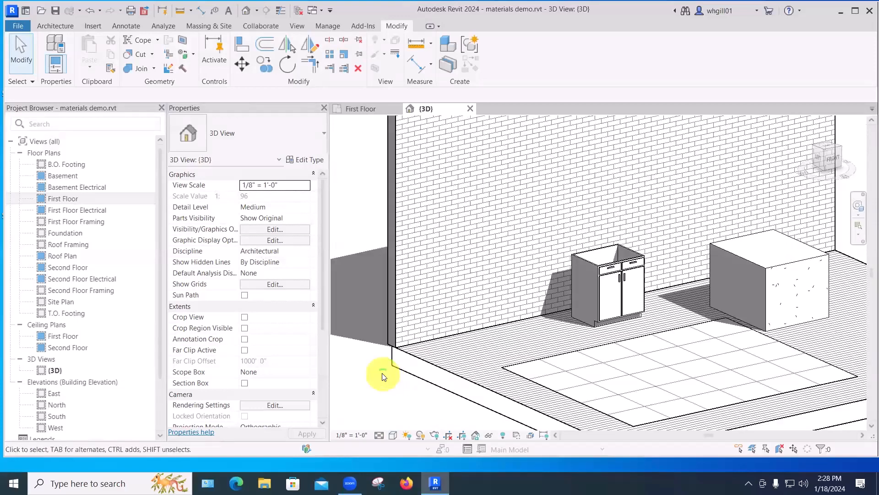
{"action": "middle_click_drag", "start_coordinate": [383, 377], "coordinate": [373, 376]}
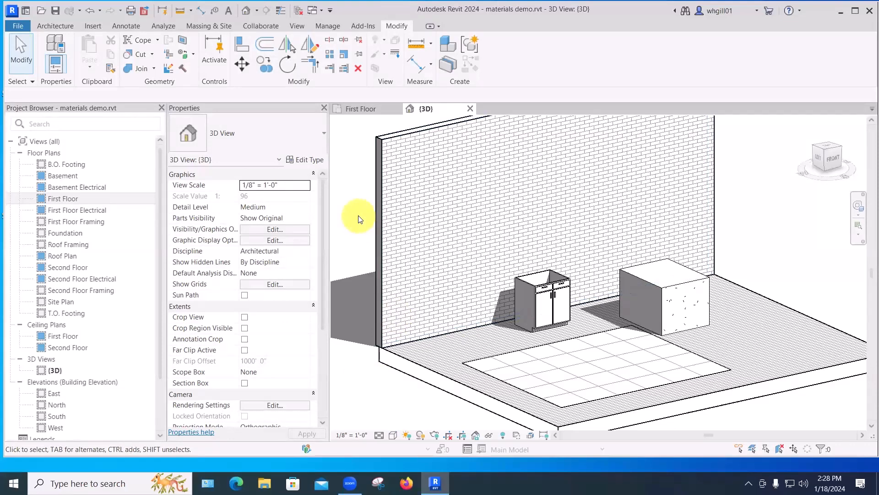
- Set the foreground surface pattern color of the _BG Brown bricks material to RGB 192 192 192 and apply the change
{"action": "key", "text": "m"}
{"action": "key", "text": "b"}
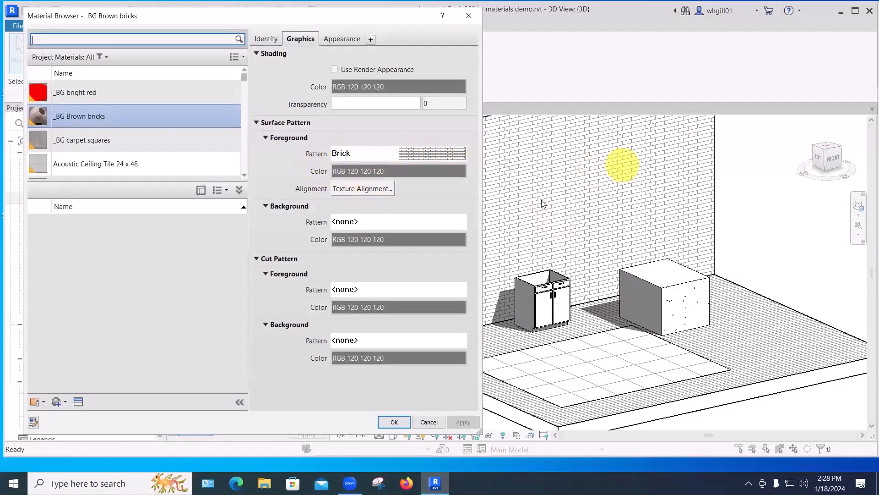
{"action": "left_click", "coordinate": [372, 171]}
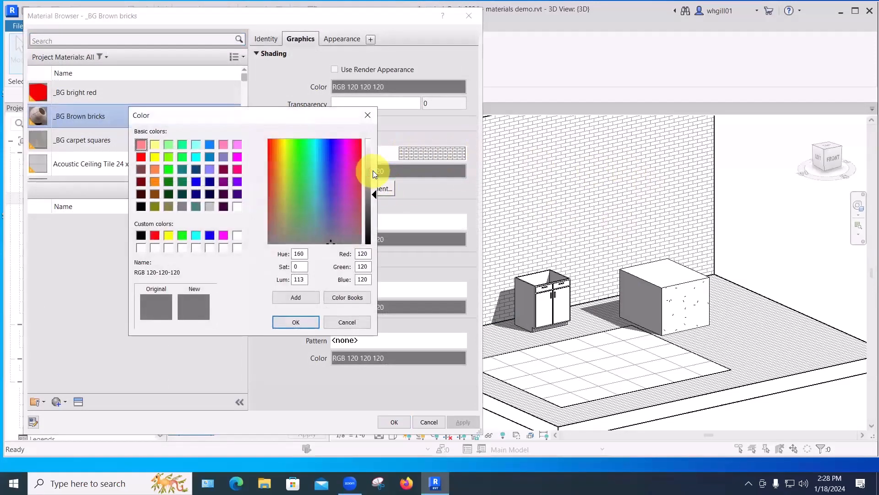
{"action": "left_click", "coordinate": [210, 207]}
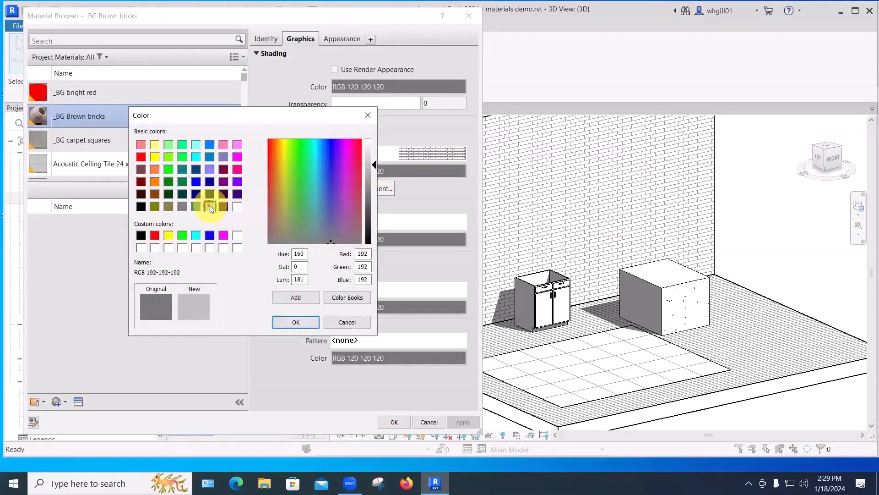
{"action": "left_click", "coordinate": [168, 207]}
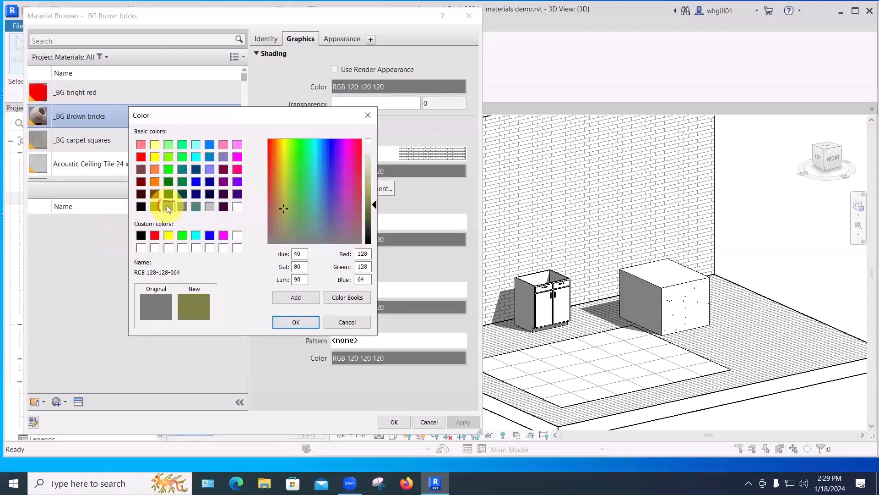
{"action": "left_click", "coordinate": [209, 206]}
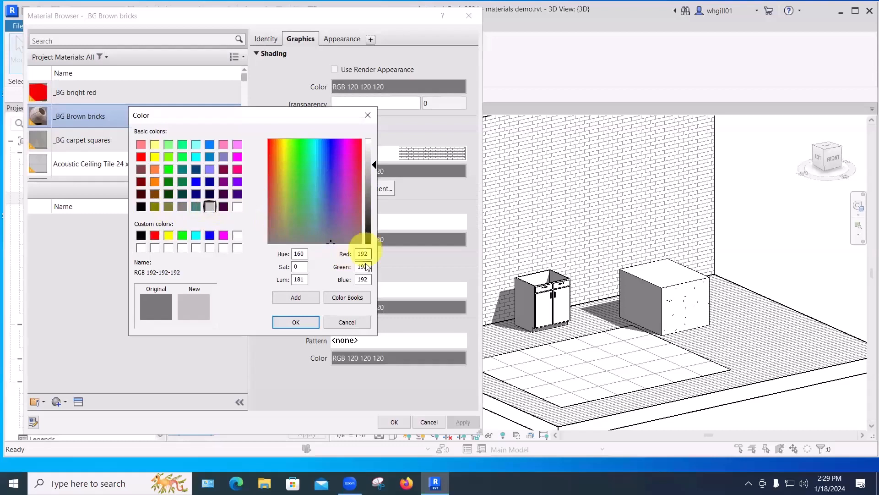
{"action": "left_click", "coordinate": [296, 323]}
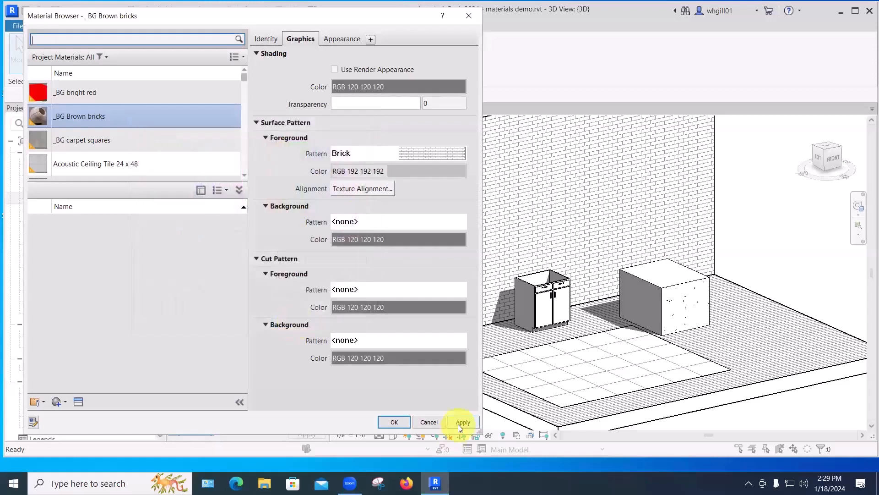
{"action": "left_click", "coordinate": [458, 423]}
{"action": "left_click", "coordinate": [387, 420]}
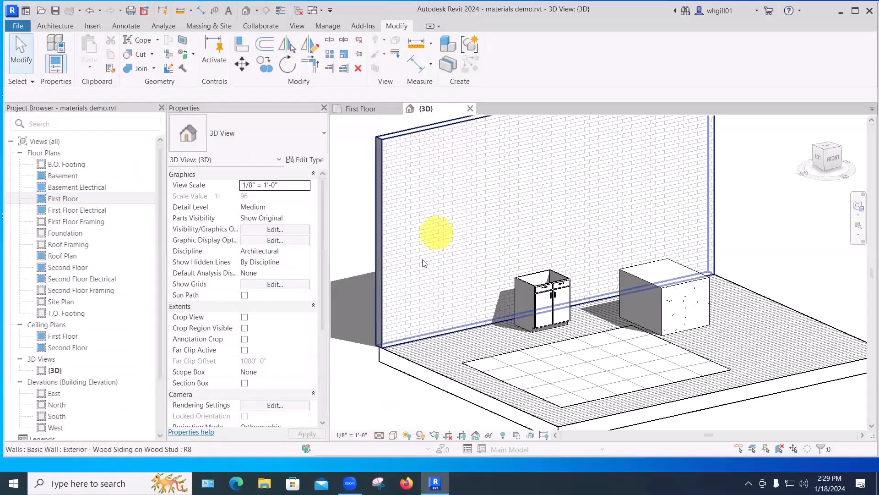
{"action": "scroll", "coordinate": [424, 280], "scroll_direction": "up", "scroll_amount": 2}
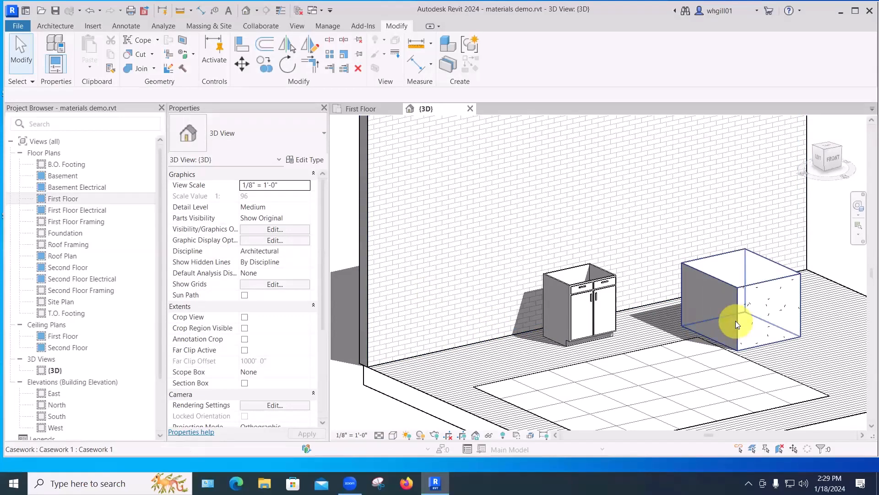
{"action": "key", "text": "p"}
{"action": "key", "text": "t"}
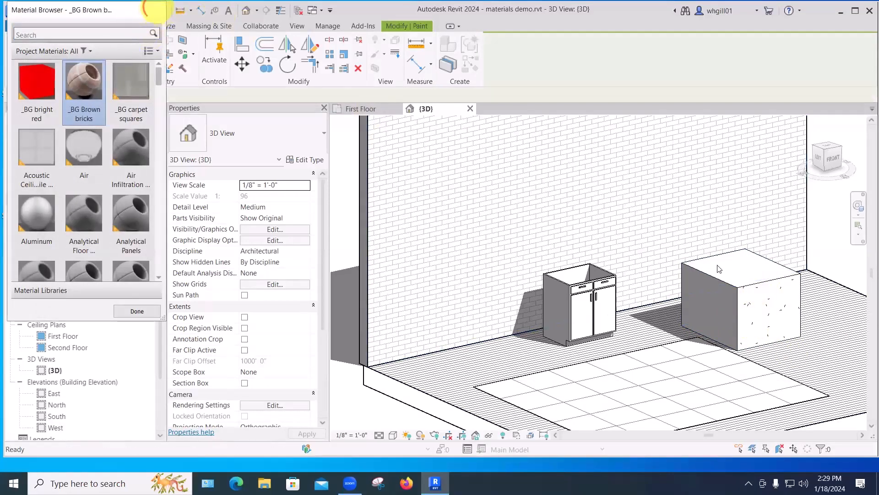
{"action": "key", "text": "Escape"}
- Edit the casework box in place, paint its two visible vertical faces with _BG Brown bricks, and finish the model
{"action": "left_click", "coordinate": [738, 272]}
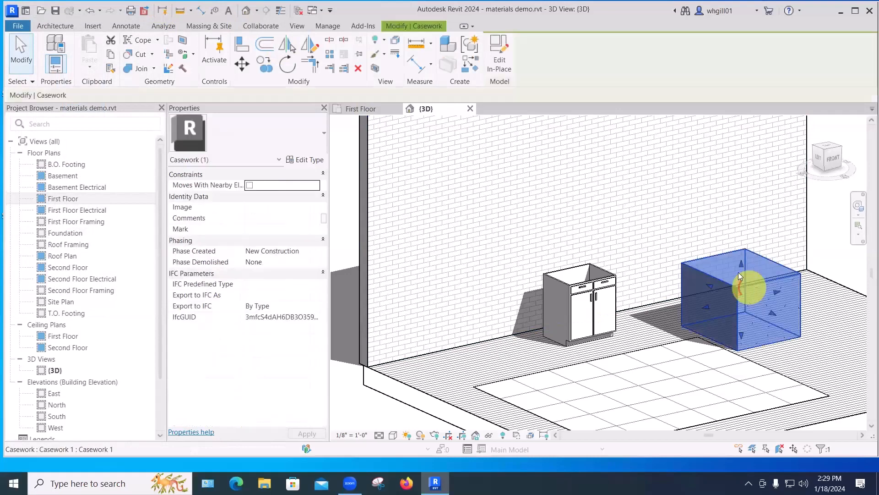
{"action": "left_click", "coordinate": [501, 61]}
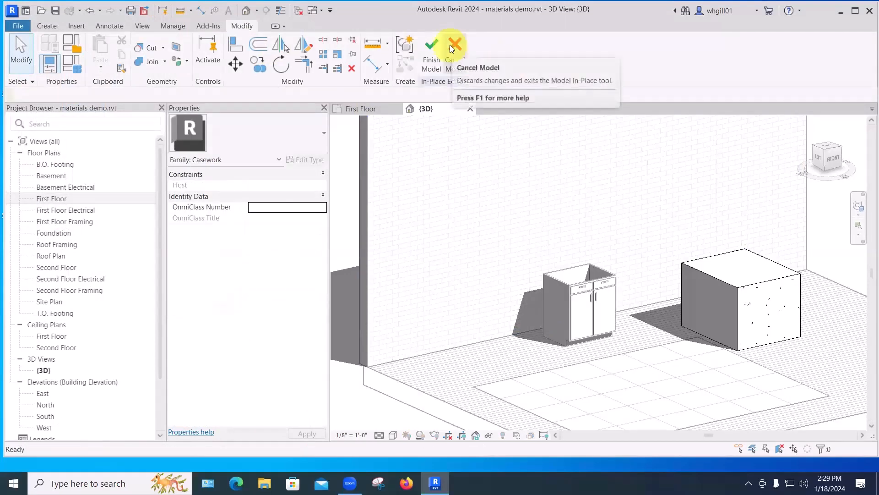
{"action": "key", "text": "p"}
{"action": "key", "text": "t"}
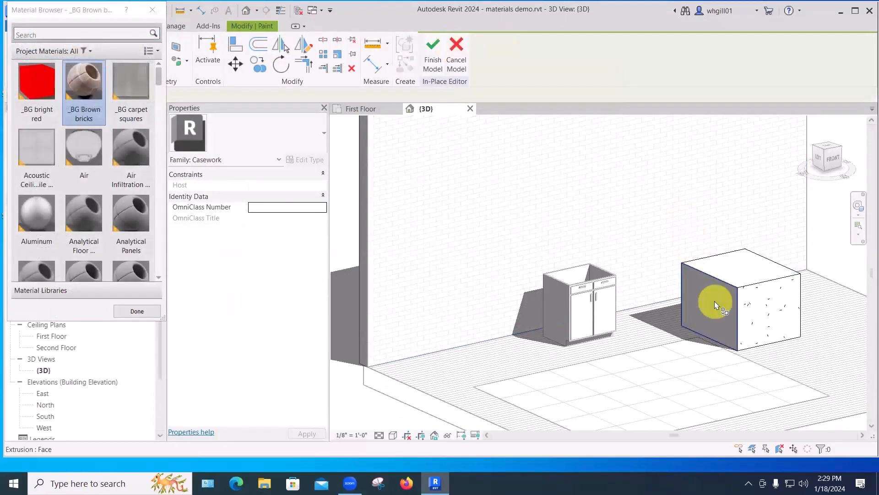
{"action": "left_click", "coordinate": [715, 300]}
{"action": "left_click", "coordinate": [777, 302]}
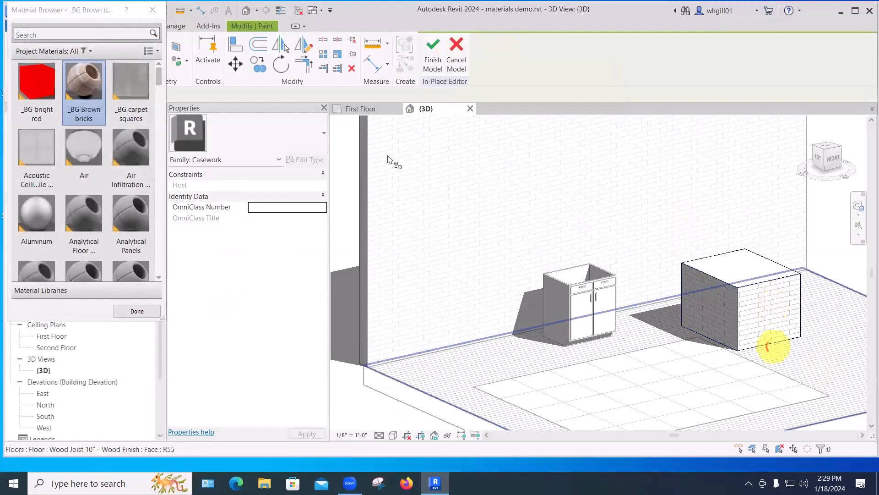
{"action": "left_click", "coordinate": [433, 53]}
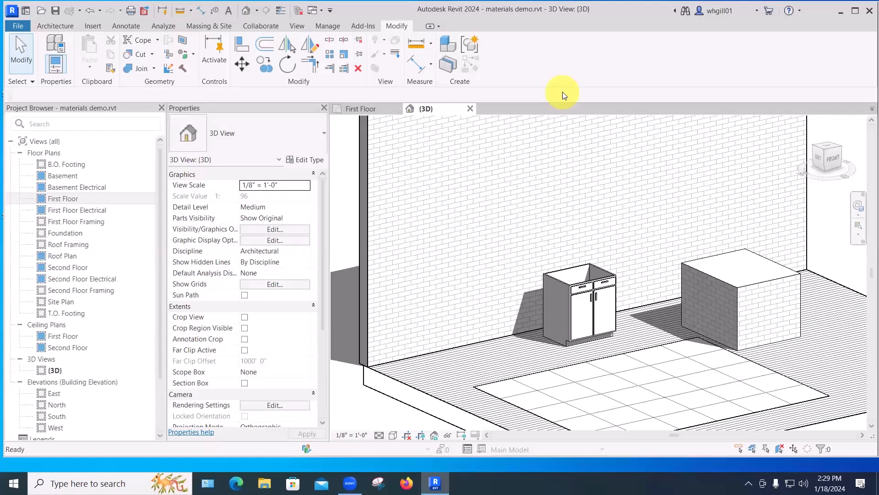
- Switch the First Floor plan to the Hidden Line visual style
{"action": "scroll", "coordinate": [495, 241], "scroll_direction": "down", "scroll_amount": 2}
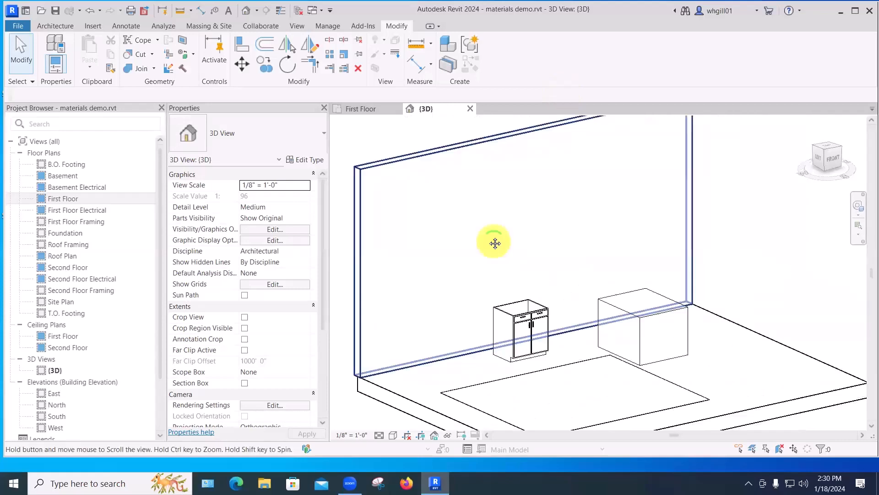
{"action": "left_click", "coordinate": [358, 109]}
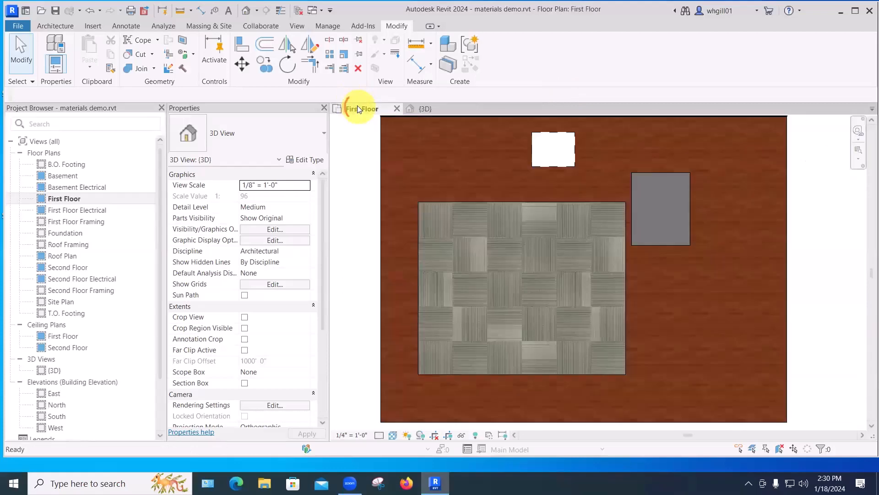
{"action": "middle_click_drag", "start_coordinate": [530, 192], "coordinate": [536, 214]}
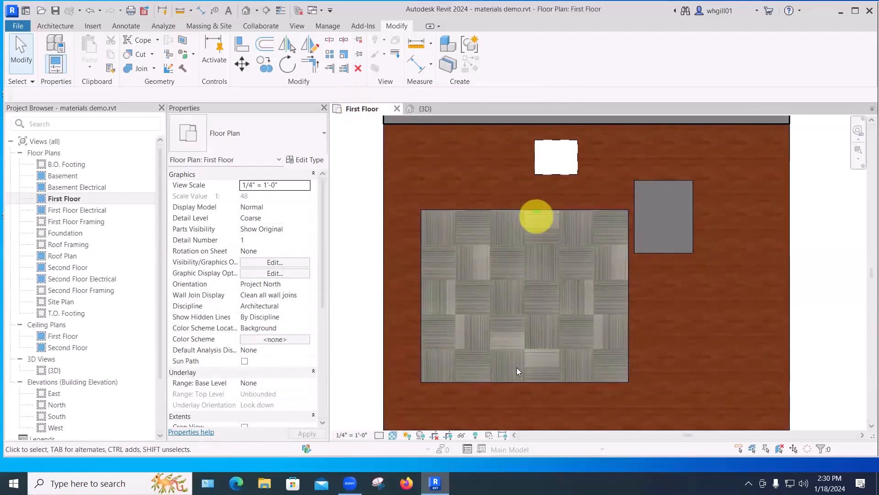
{"action": "left_click", "coordinate": [393, 435]}
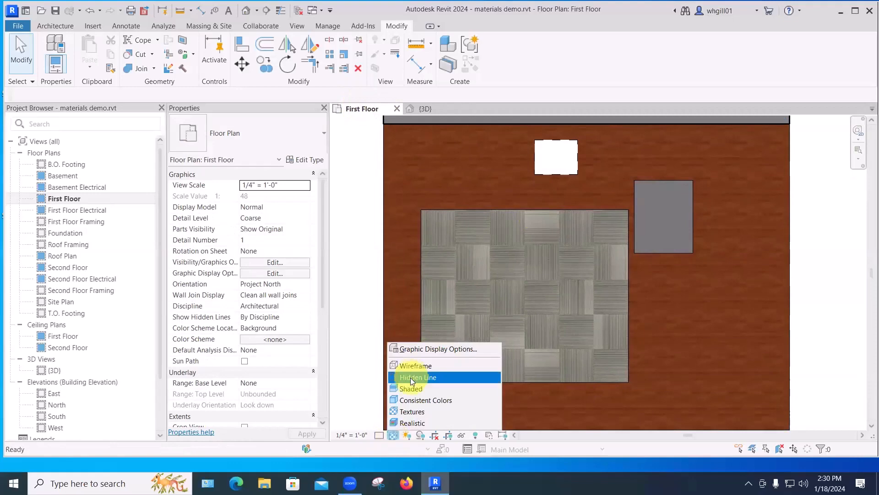
{"action": "left_click", "coordinate": [412, 376]}
{"action": "middle_click_drag", "start_coordinate": [590, 143], "coordinate": [575, 190]}
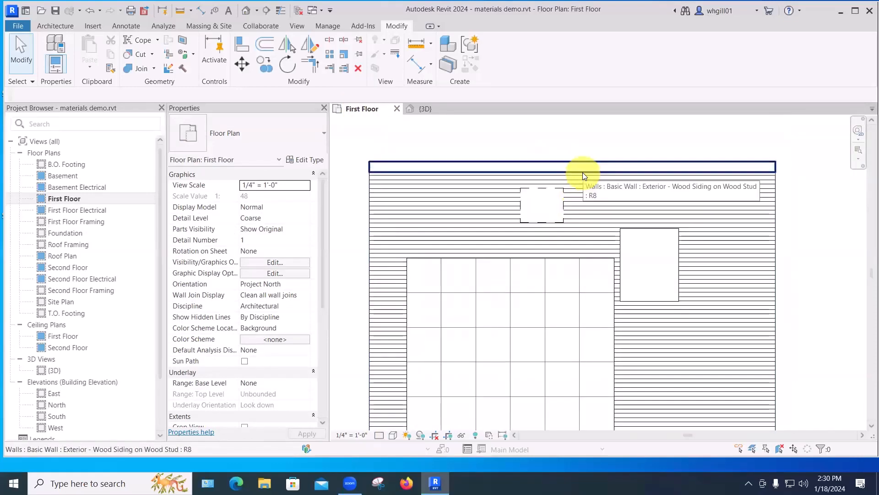
- Draw an Interior - 4 1/2" Partition wall about 17' 8" long, perpendicular from the exterior wall to the opposite floor edge
{"action": "key", "text": "w"}
{"action": "key", "text": "a"}
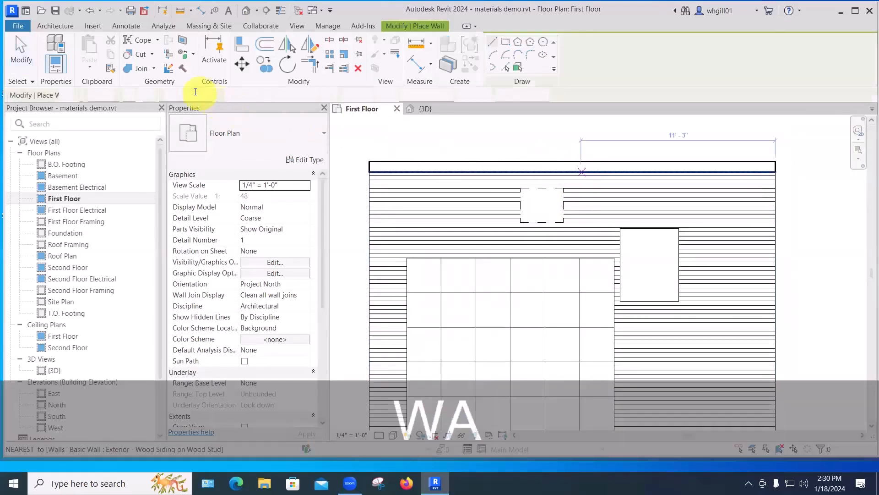
{"action": "left_click", "coordinate": [230, 134]}
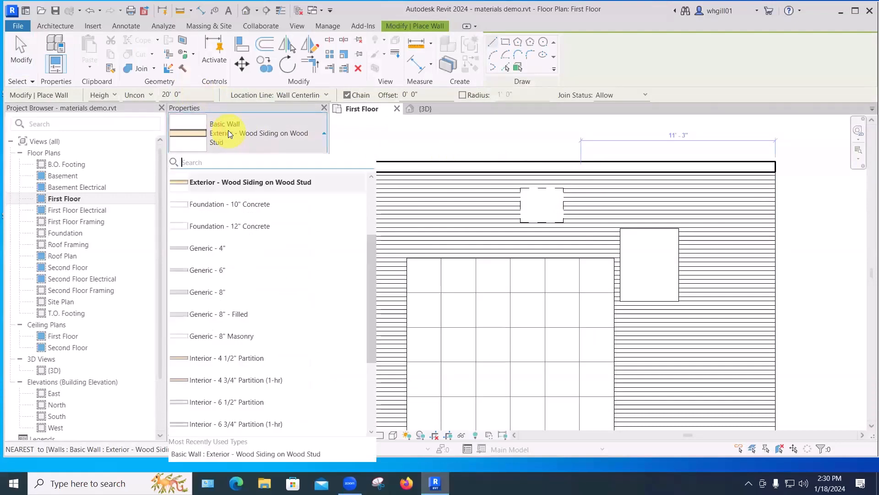
{"action": "left_click", "coordinate": [247, 358]}
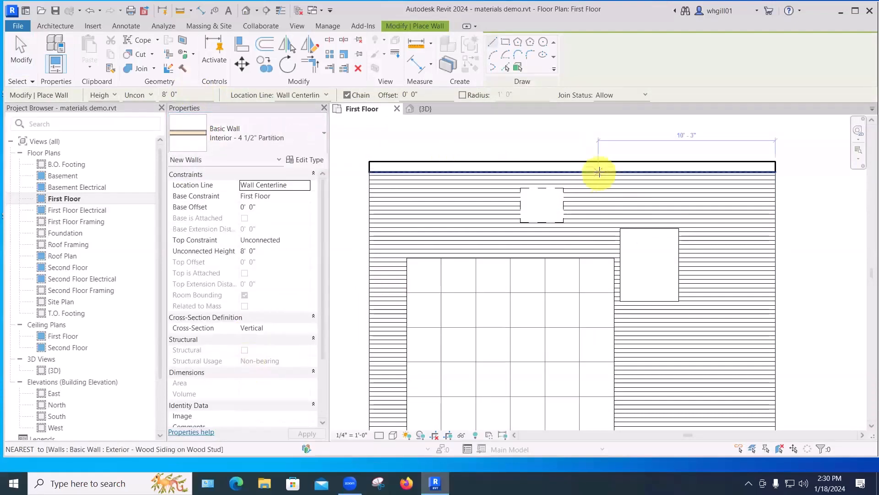
{"action": "left_click", "coordinate": [630, 174]}
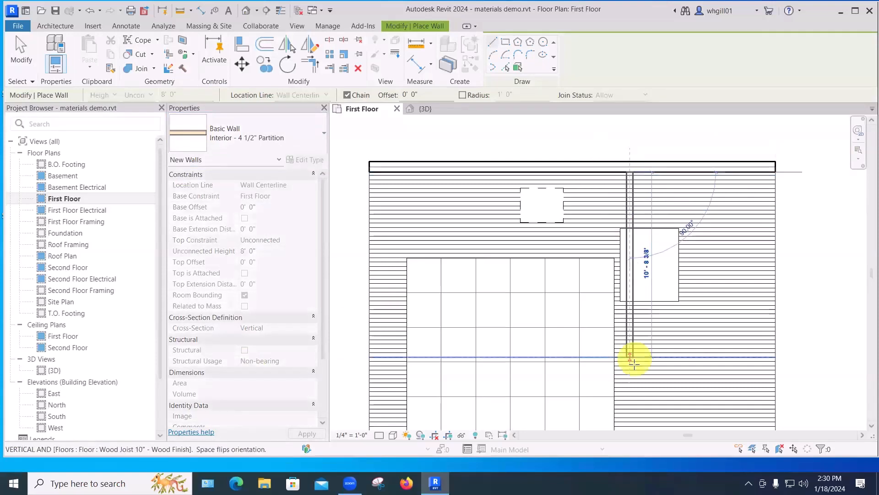
{"action": "left_click", "coordinate": [631, 381]}
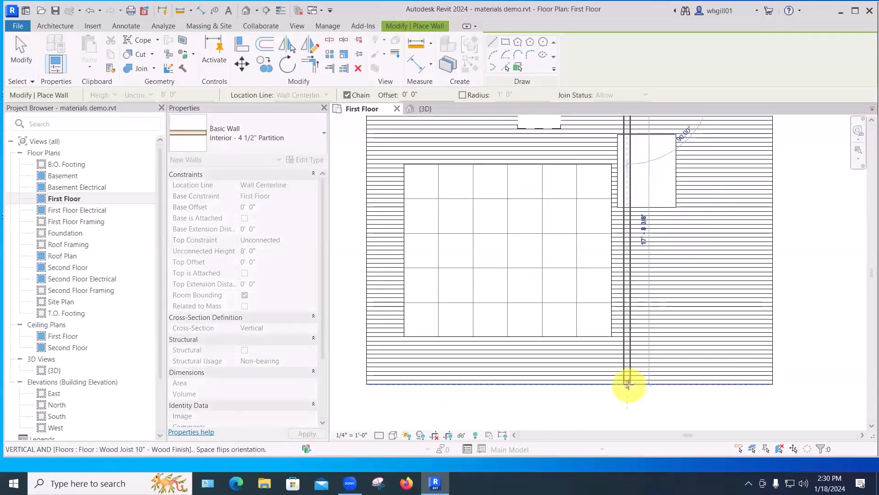
{"action": "key", "text": "Escape"}
{"action": "key", "text": "Escape"}
{"action": "key", "text": "Escape"}
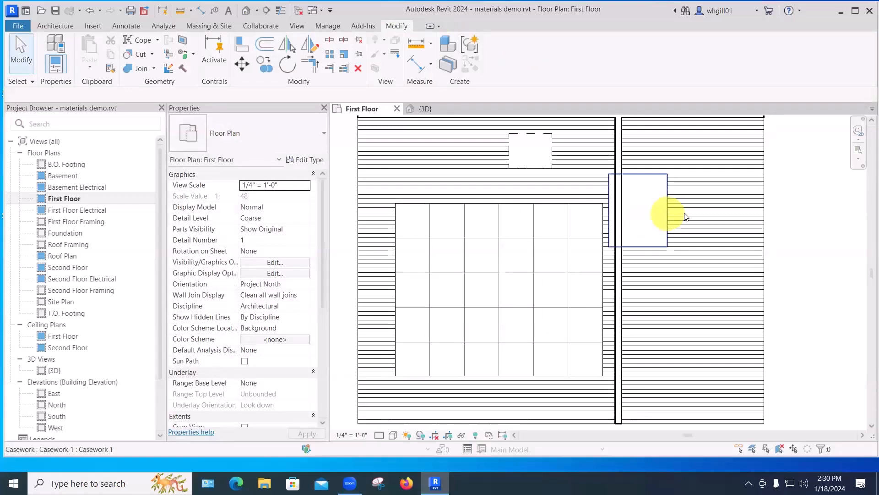
- Move the casework box clear of the partition wall, onto the side away from the rug, and return to the 3D view
{"action": "left_click", "coordinate": [659, 222]}
{"action": "left_click", "coordinate": [601, 338]}
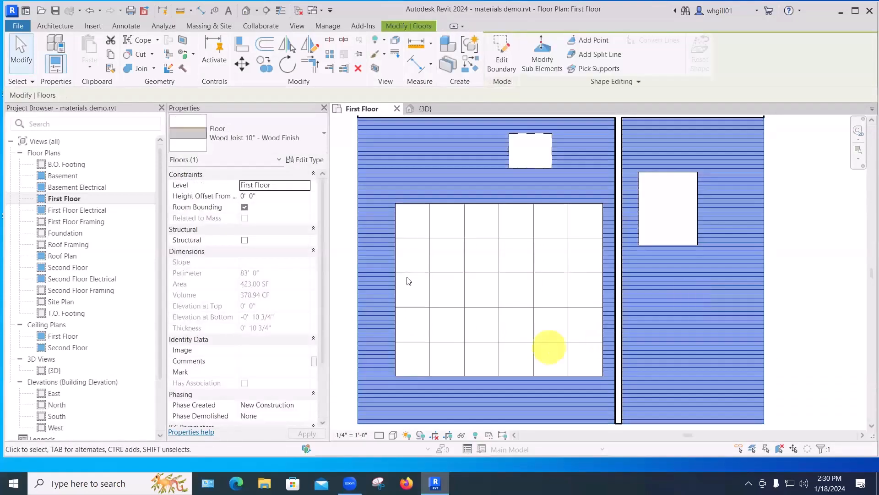
{"action": "left_click", "coordinate": [428, 108]}
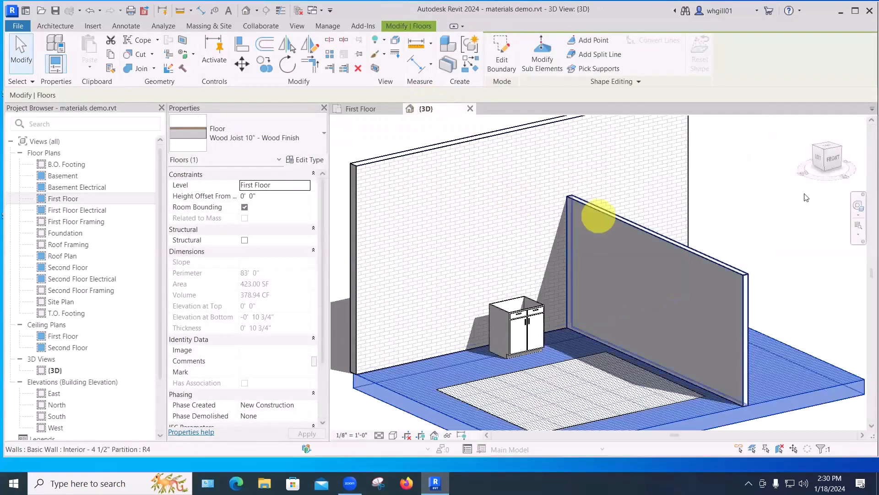
- Lower the top of the brick-painted exterior wall to about 8' high, level with the partition wall
{"action": "left_click", "coordinate": [537, 125]}
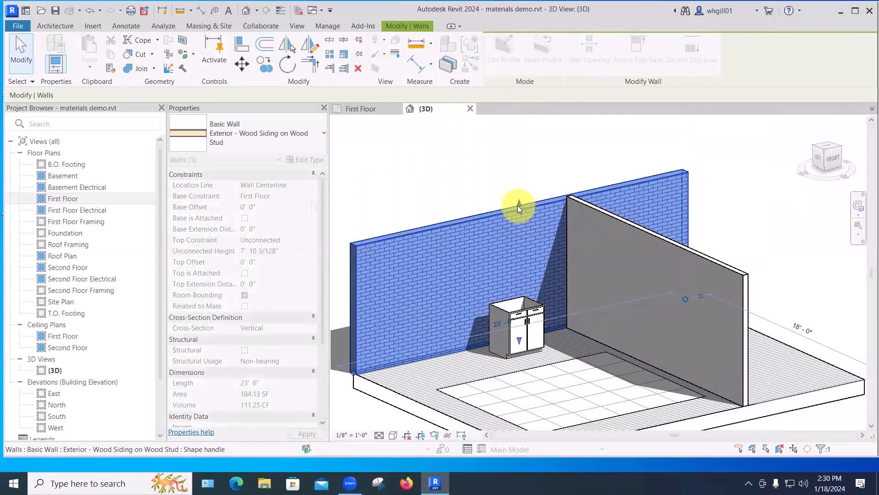
{"action": "key", "text": "Escape"}
{"action": "scroll", "coordinate": [531, 201], "scroll_direction": "up", "scroll_amount": 5}
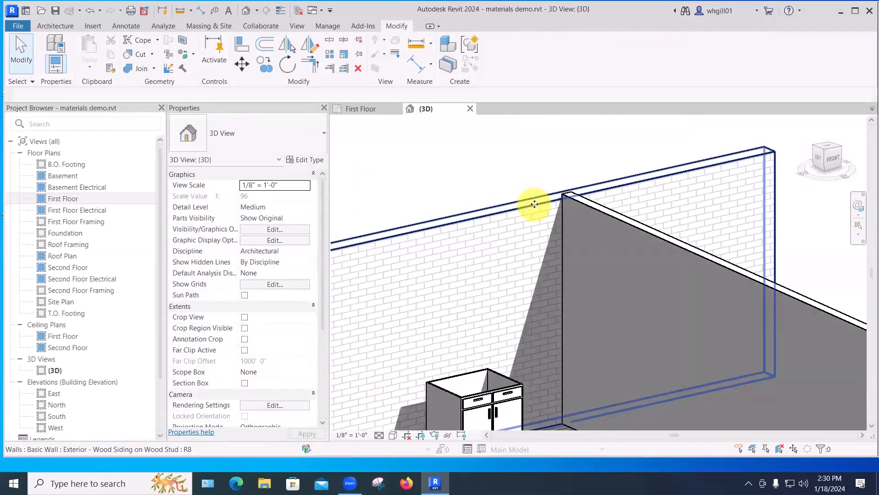
{"action": "left_click", "coordinate": [481, 205]}
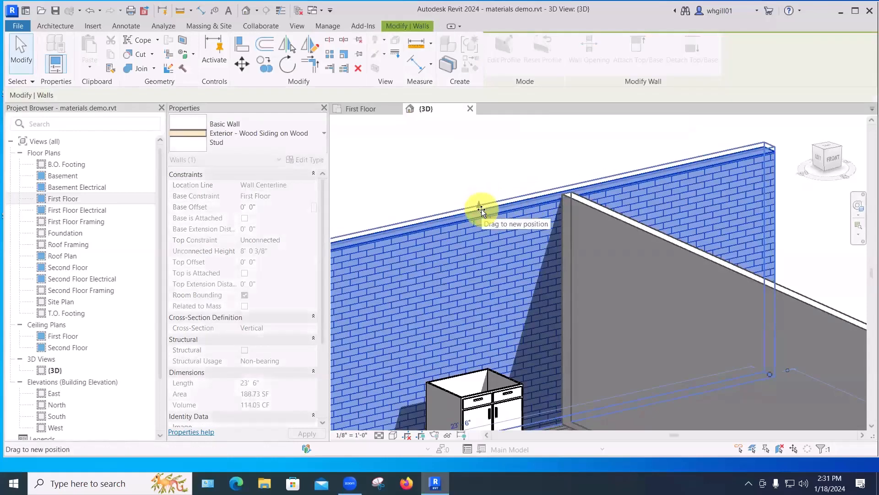
{"action": "left_click", "coordinate": [481, 172]}
{"action": "scroll", "coordinate": [641, 206], "scroll_direction": "down", "scroll_amount": 5}
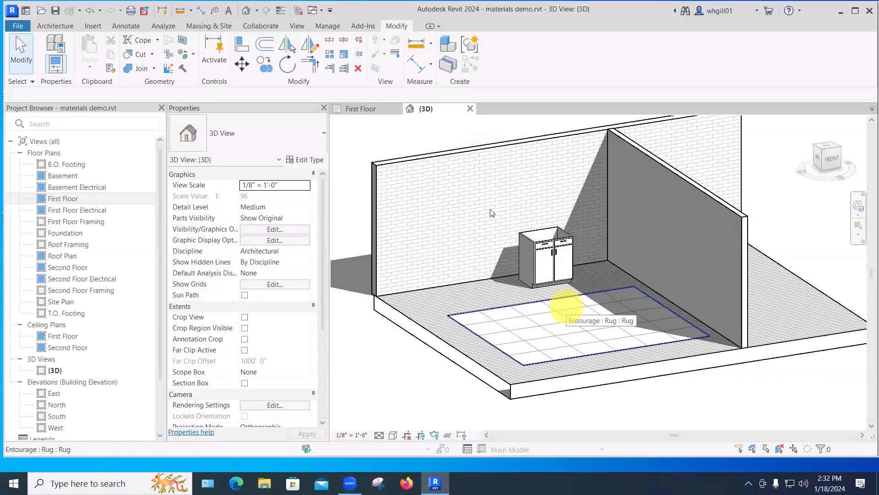
- Start a Split Face boundary sketch on the room side of the brick-painted exterior wall
{"action": "left_click", "coordinate": [446, 160]}
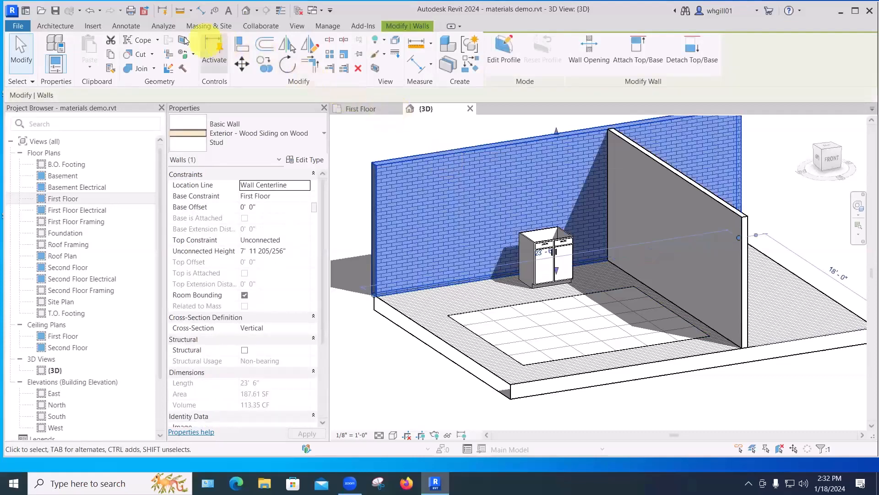
{"action": "left_click", "coordinate": [364, 136]}
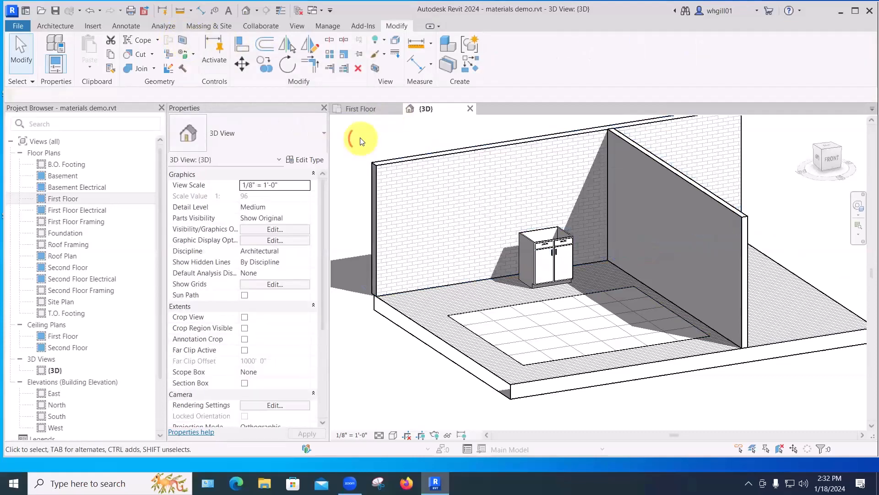
{"action": "left_click", "coordinate": [182, 39]}
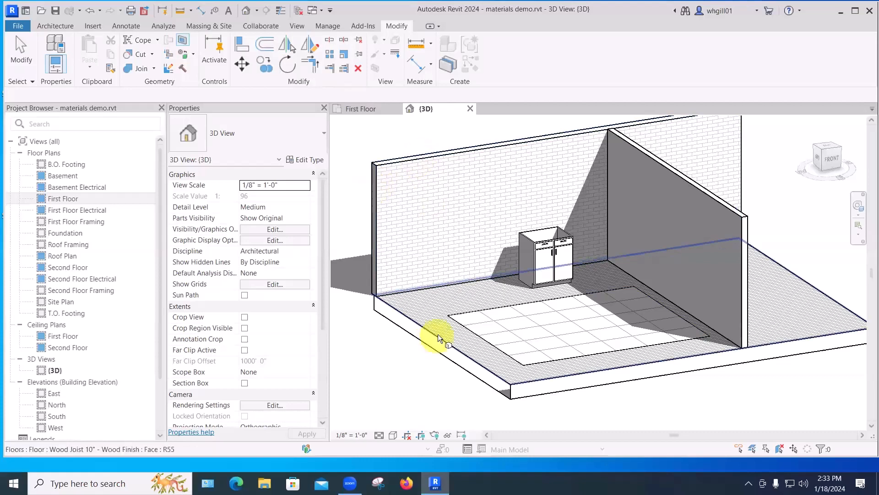
{"action": "left_click", "coordinate": [460, 153]}
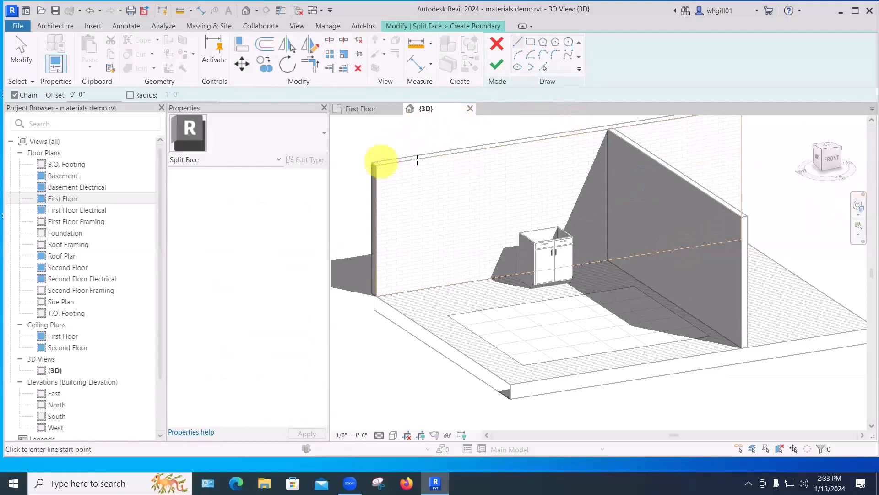
- Sketch a vertical split line about 8' long from the wall face's upper edge to its lower edge at the partition, and finish the split
{"action": "scroll", "coordinate": [457, 144], "scroll_direction": "up", "scroll_amount": 2}
{"action": "scroll", "coordinate": [416, 144], "scroll_direction": "up", "scroll_amount": 3}
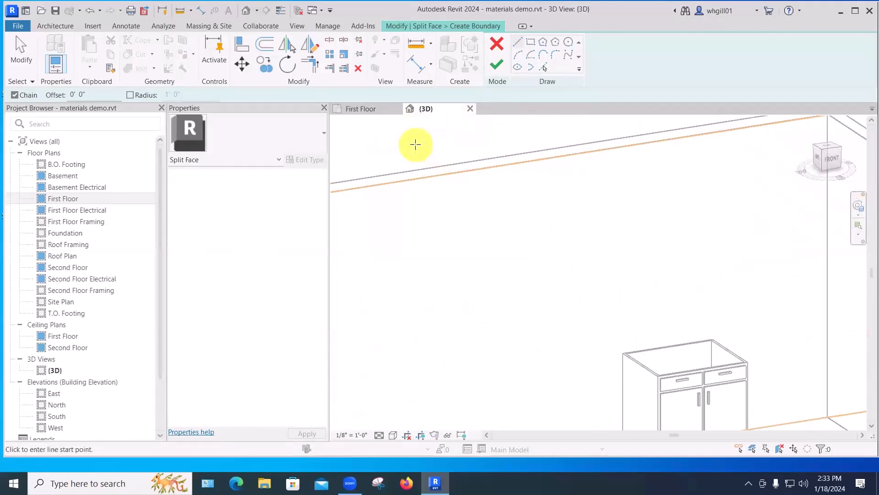
{"action": "scroll", "coordinate": [415, 144], "scroll_direction": "down", "scroll_amount": 1}
{"action": "middle_click_drag", "start_coordinate": [414, 143], "coordinate": [530, 129]}
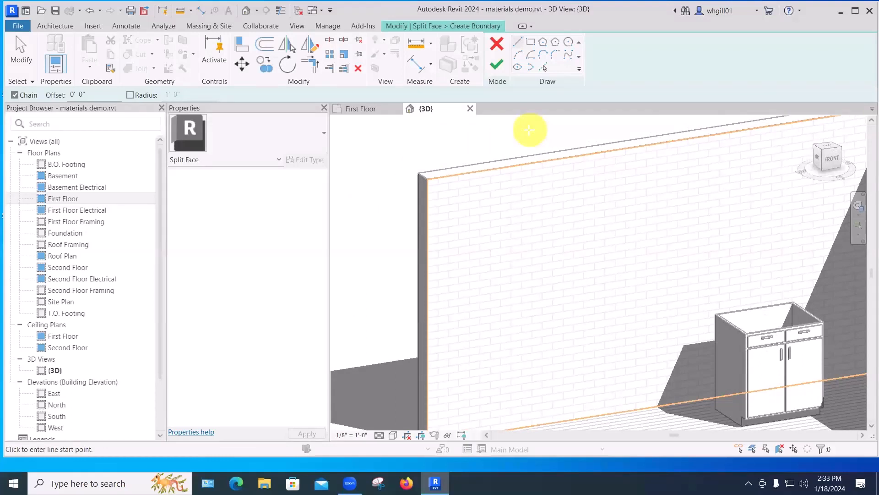
{"action": "scroll", "coordinate": [532, 127], "scroll_direction": "down", "scroll_amount": 1}
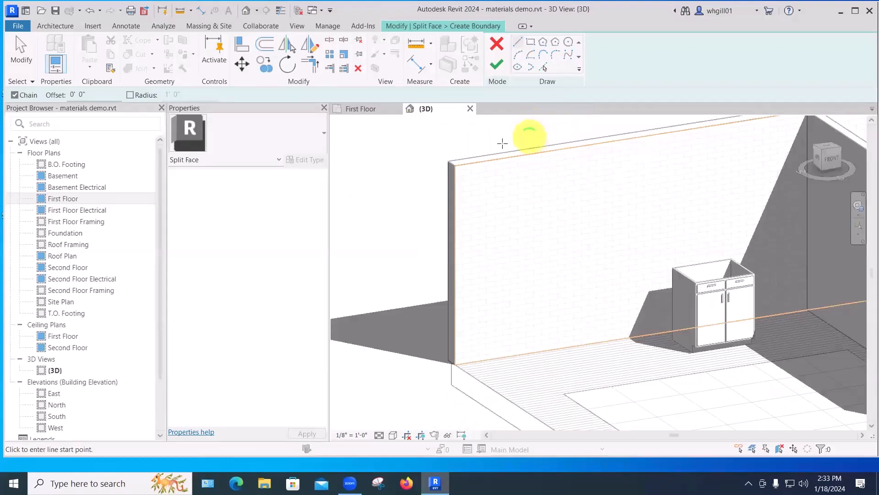
{"action": "middle_click_drag", "start_coordinate": [486, 148], "coordinate": [339, 173]}
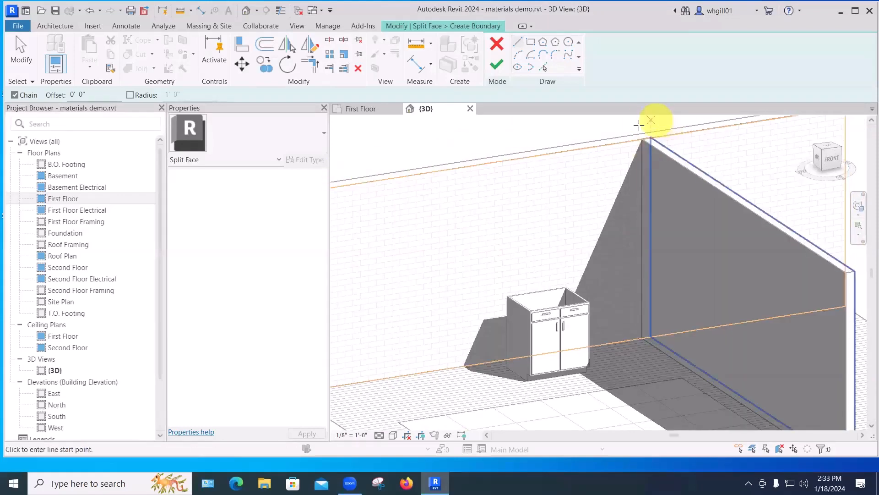
{"action": "middle_click_drag", "start_coordinate": [553, 150], "coordinate": [515, 143]}
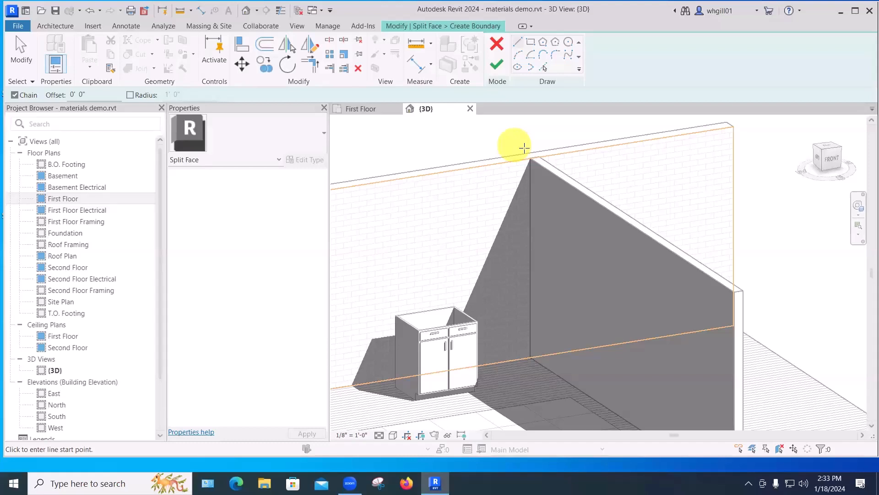
{"action": "left_click", "coordinate": [517, 42]}
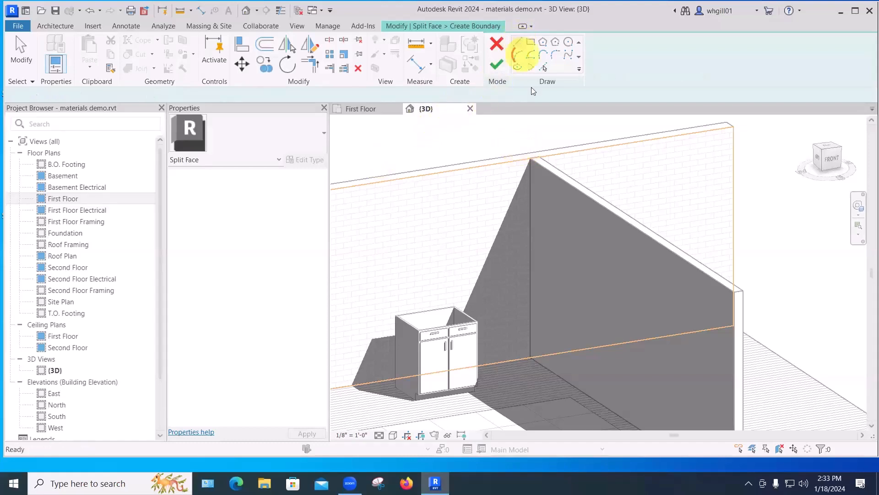
{"action": "left_click", "coordinate": [533, 160]}
{"action": "left_click", "coordinate": [536, 249]}
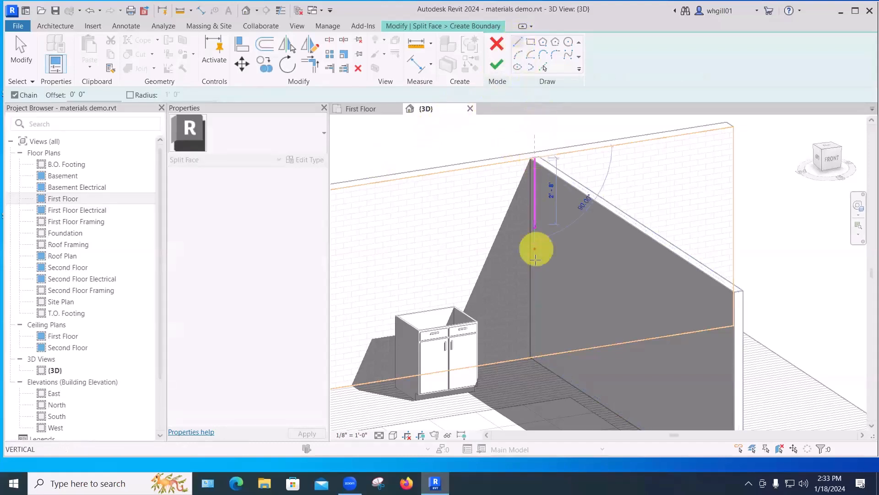
{"action": "left_click", "coordinate": [535, 356]}
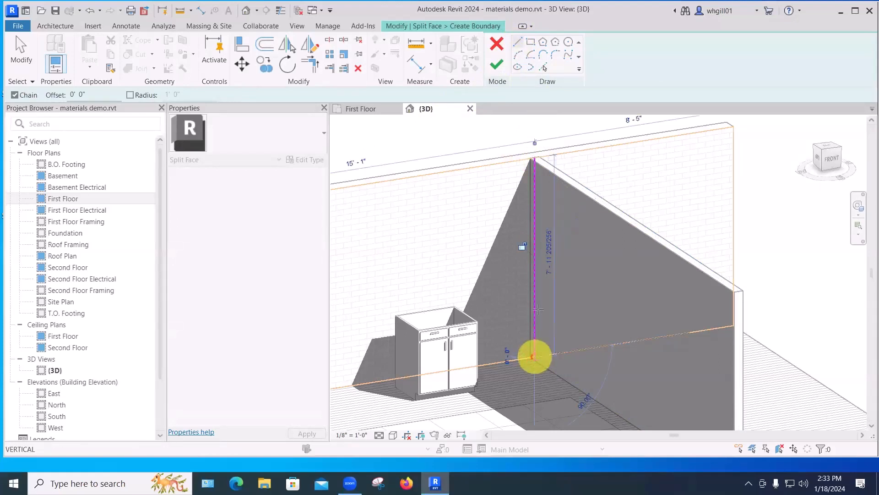
{"action": "key", "text": "Escape"}
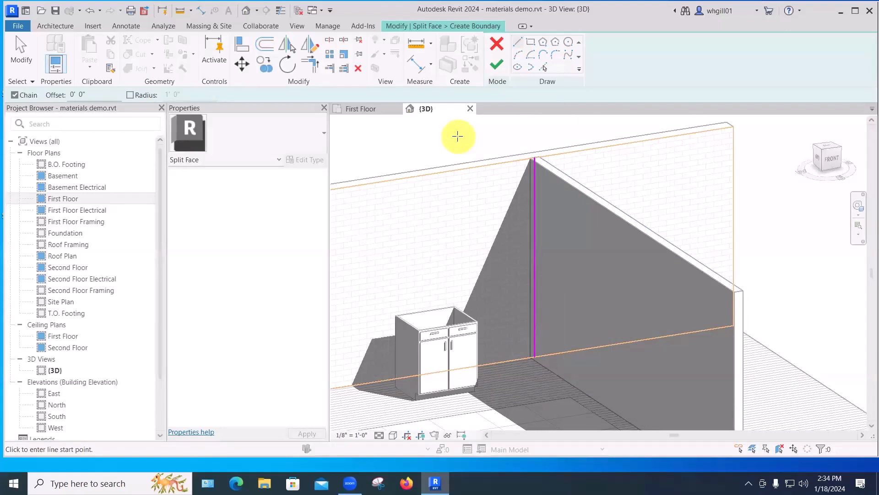
{"action": "left_click", "coordinate": [496, 64]}
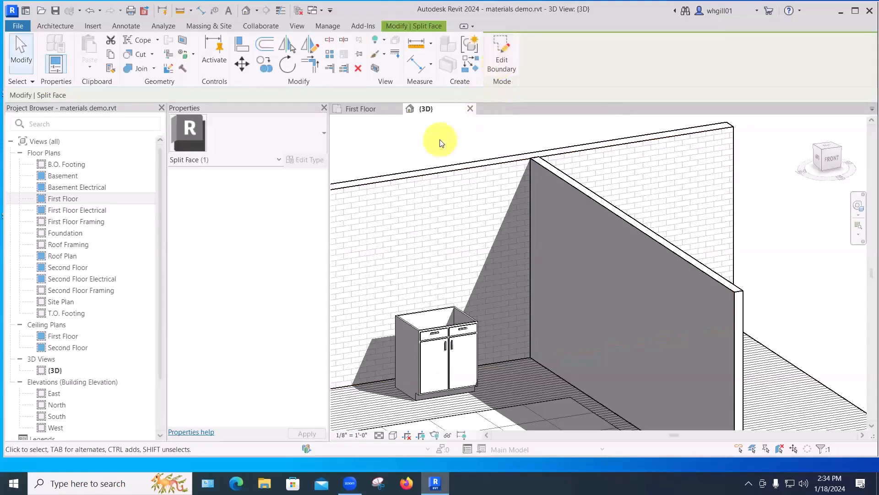
- Paint the wall region beyond the partition, on the side away from the cabinet, with the _BG carpet squares material
{"action": "scroll", "coordinate": [441, 143], "scroll_direction": "down", "scroll_amount": 3}
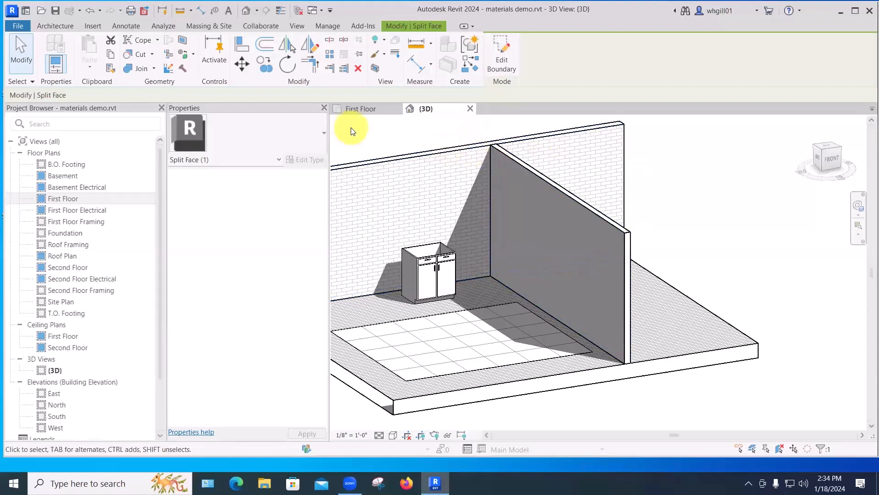
{"action": "key", "text": "p"}
{"action": "key", "text": "t"}
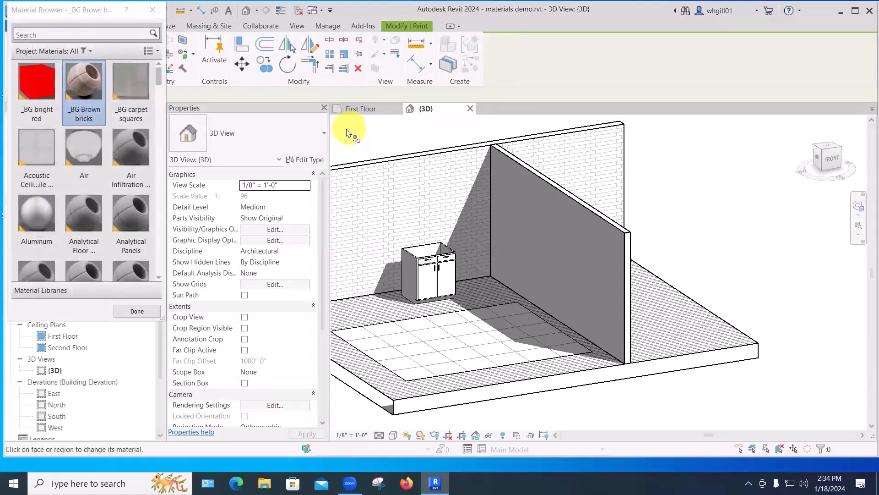
{"action": "left_click", "coordinate": [133, 82]}
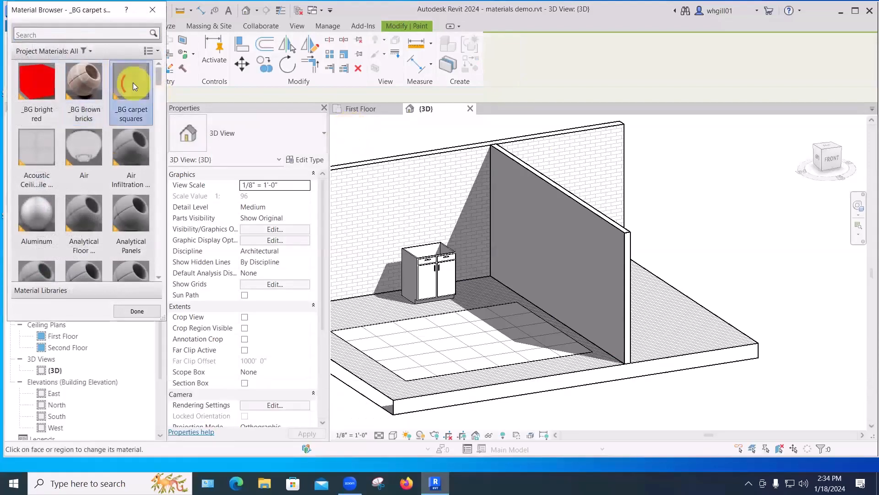
{"action": "left_click", "coordinate": [565, 157]}
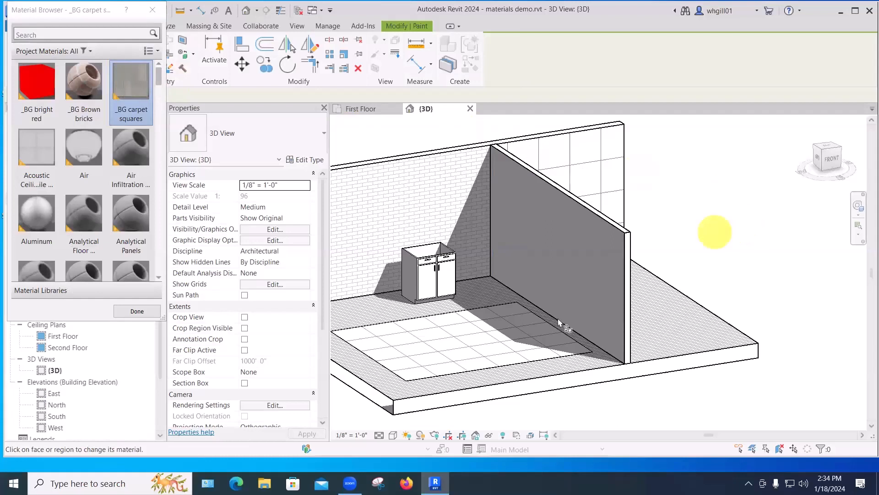
- Switch the 3D view to the Textures visual style, view both wall regions from nearer the front, and end painting
{"action": "left_click", "coordinate": [392, 434]}
{"action": "left_click", "coordinate": [411, 415]}
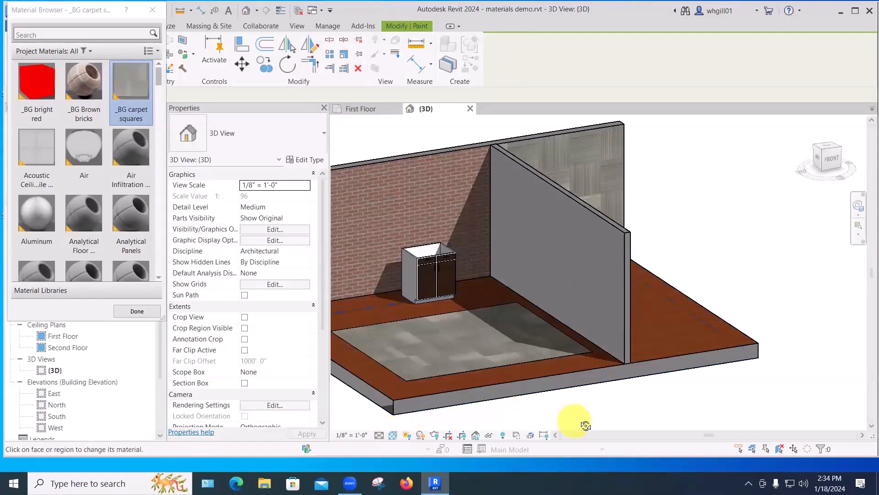
{"action": "middle_click_drag", "start_coordinate": [572, 418], "coordinate": [402, 157], "text": "shift"}
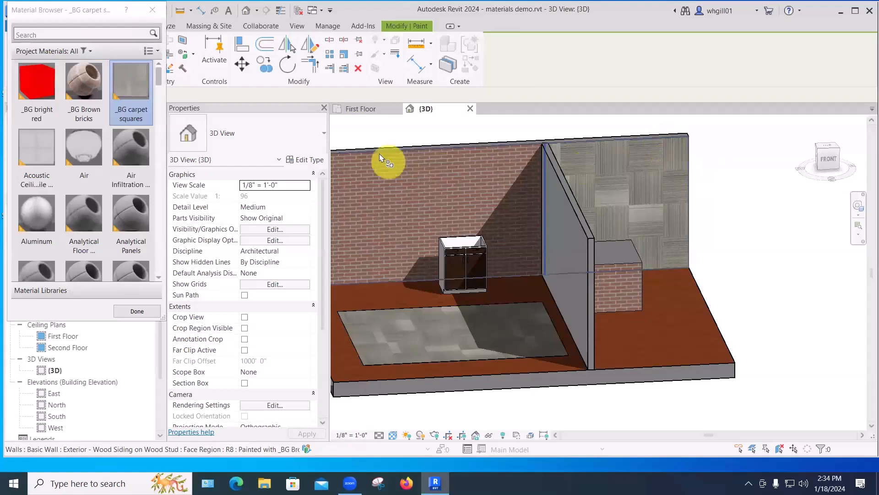
{"action": "left_click", "coordinate": [153, 10]}
- Split the brick wall face with a circle on the open wall area beside and above the cabinet, and finish the boundary
{"action": "left_click", "coordinate": [184, 42]}
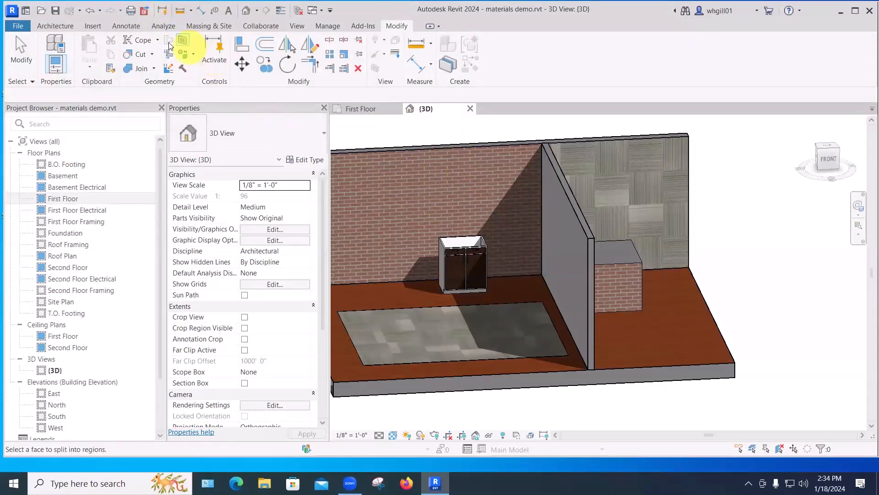
{"action": "key", "text": "Escape"}
{"action": "left_click", "coordinate": [183, 42]}
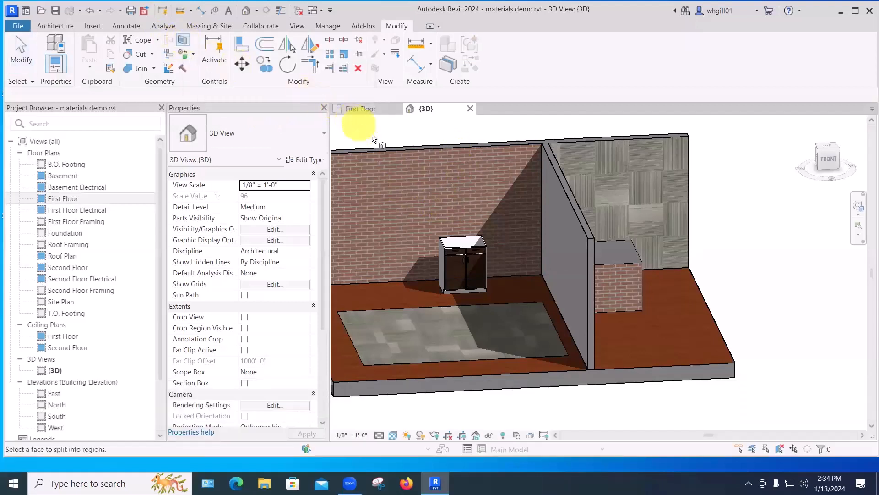
{"action": "left_click", "coordinate": [397, 154]}
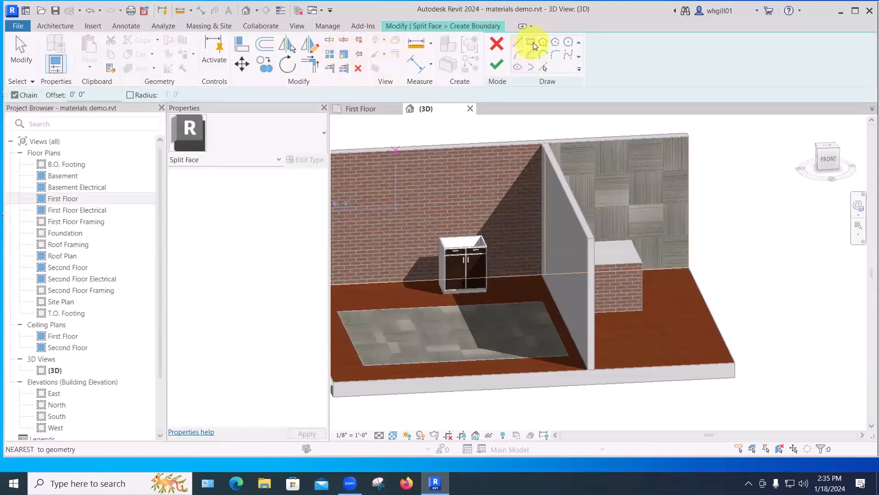
{"action": "left_click", "coordinate": [569, 44]}
{"action": "left_click", "coordinate": [390, 208]}
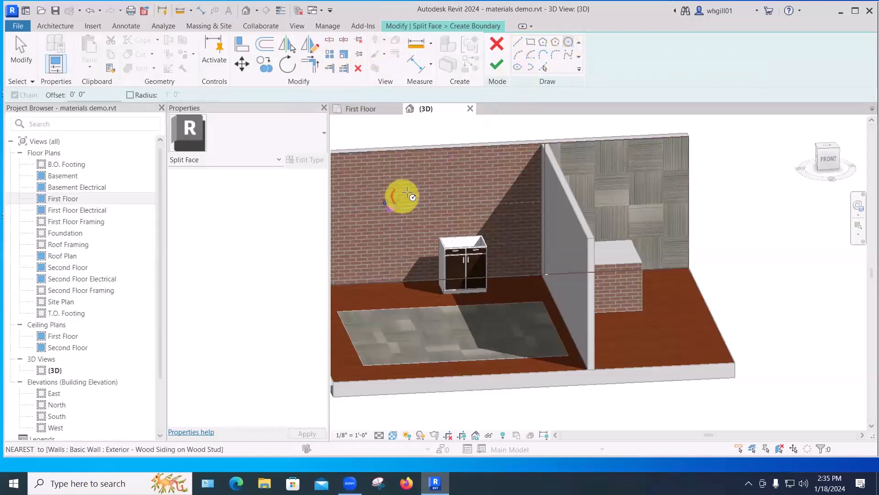
{"action": "left_click", "coordinate": [409, 188]}
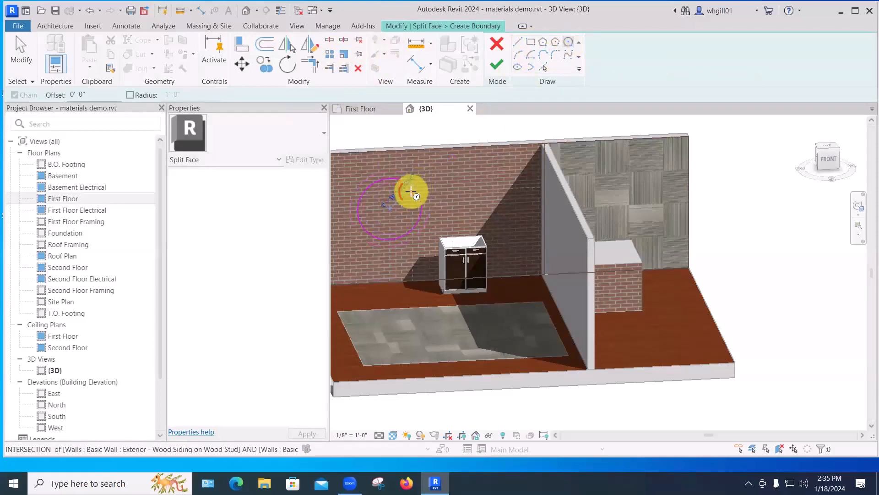
{"action": "left_click", "coordinate": [497, 64]}
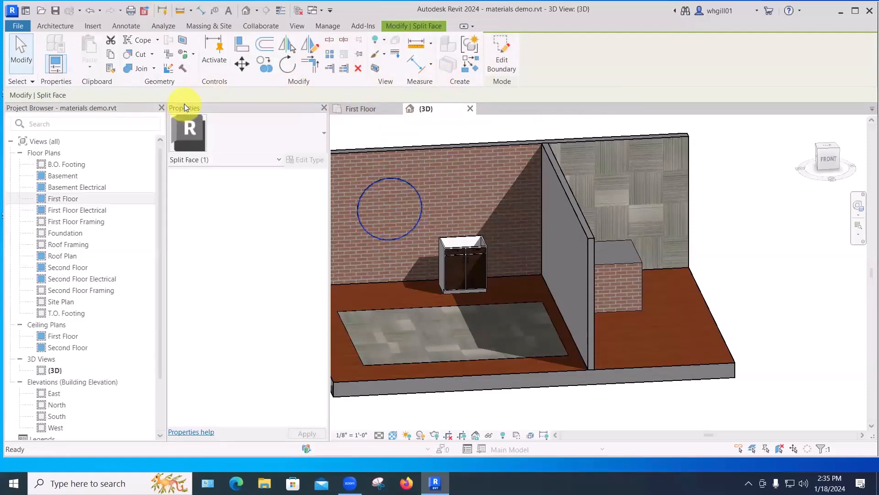
- Paint the circular region on the brick wall with the _BG bright red material and end painting
{"action": "key", "text": "p"}
{"action": "key", "text": "t"}
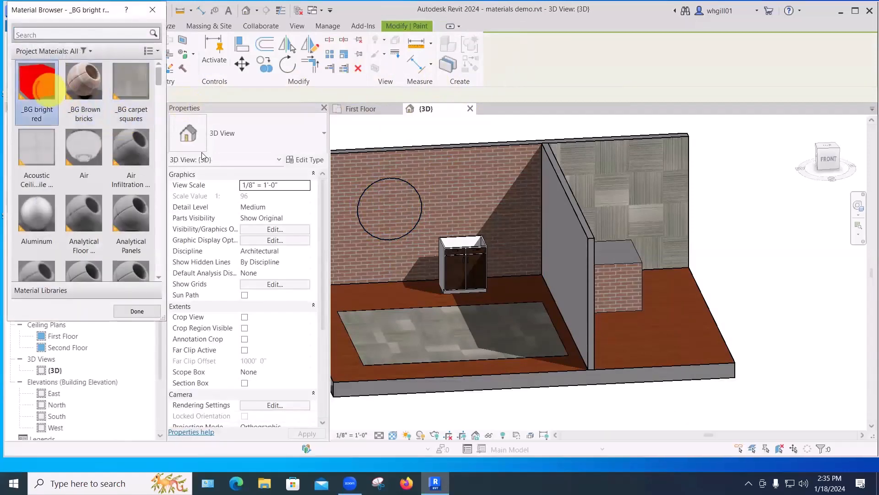
{"action": "left_click", "coordinate": [383, 208]}
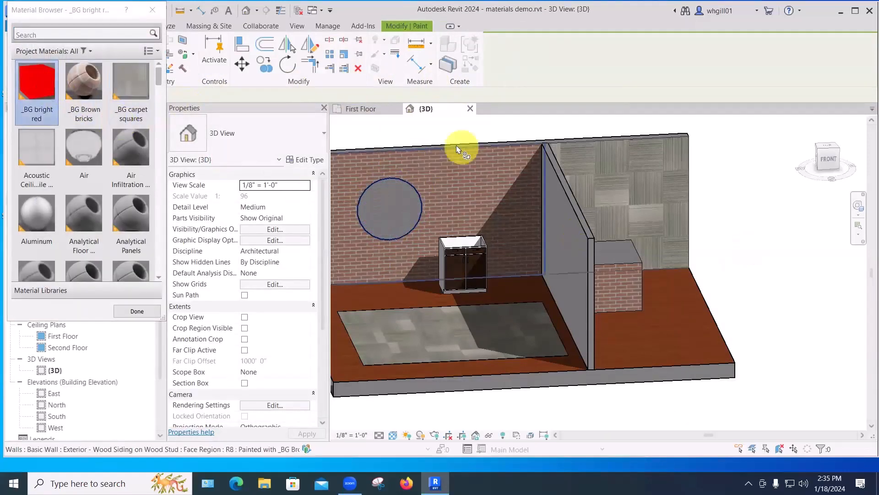
{"action": "key", "text": "Escape"}
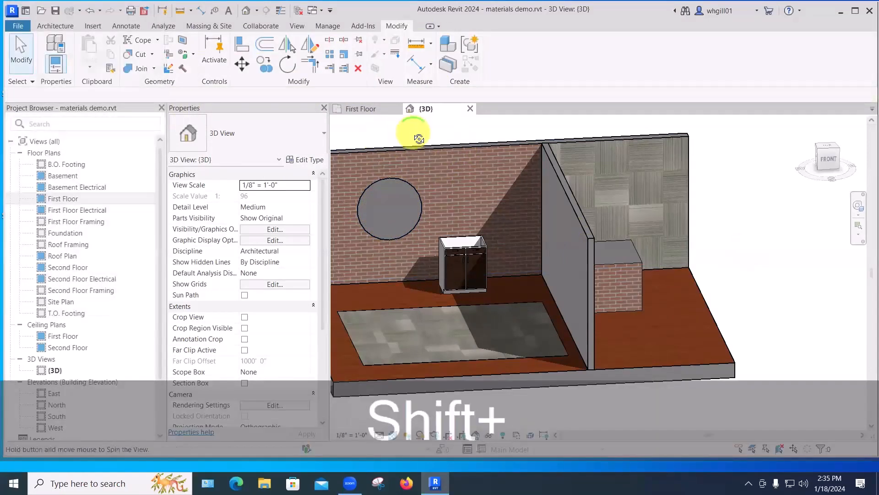
- Switch the 3D view to the Realistic visual style with the whole brick wall and its circle in view
{"action": "mouse_move", "coordinate": [413, 135]}
{"action": "middle_mouse_down", "text": "shift"}
{"action": "mouse_move", "coordinate": [500, 127]}
{"action": "mouse_move", "coordinate": [485, 182]}
{"action": "middle_mouse_up", "text": "shift"}
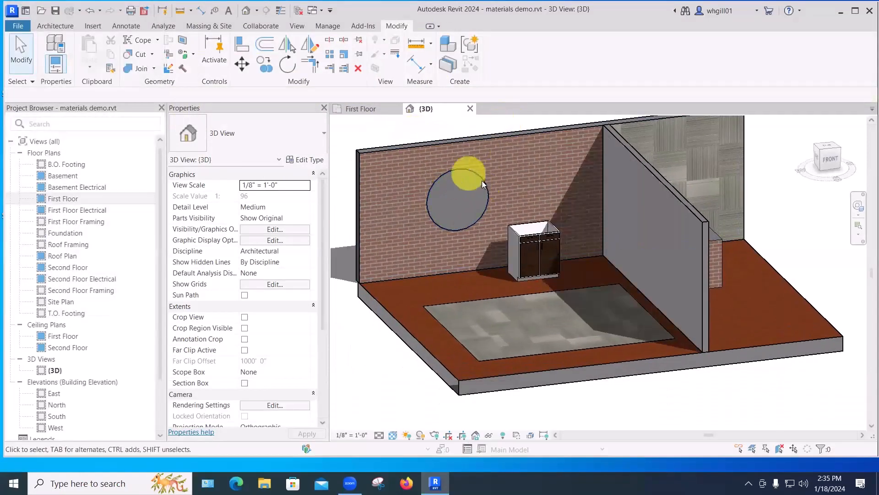
{"action": "left_click", "coordinate": [392, 436]}
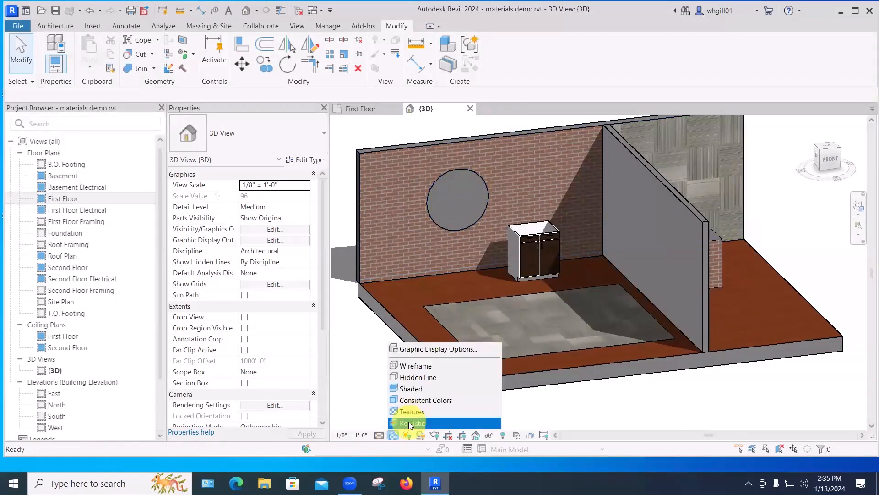
{"action": "left_click", "coordinate": [409, 422]}
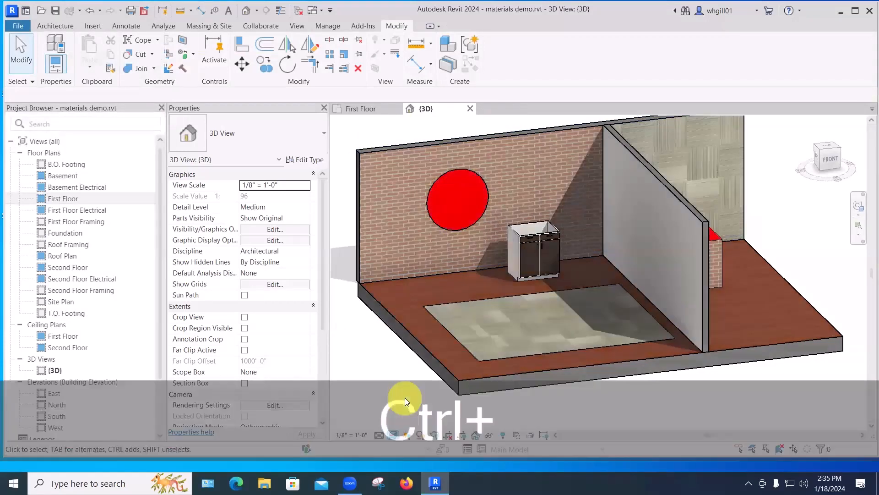
{"action": "key", "text": "Escape"}
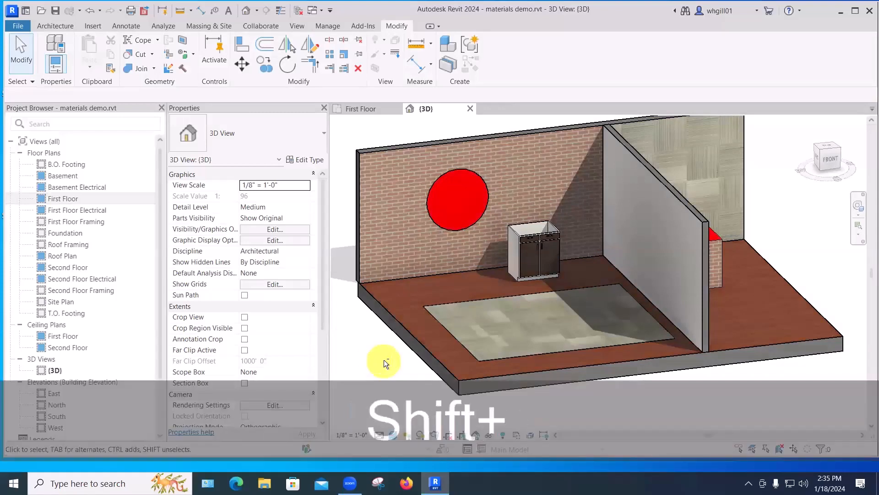
- Split the red circular wall region with a diagonal line running from edge to edge, and finish the boundary
{"action": "middle_click_drag", "start_coordinate": [384, 359], "coordinate": [407, 401], "text": "shift"}
{"action": "scroll", "coordinate": [425, 204], "scroll_direction": "up", "scroll_amount": 4}
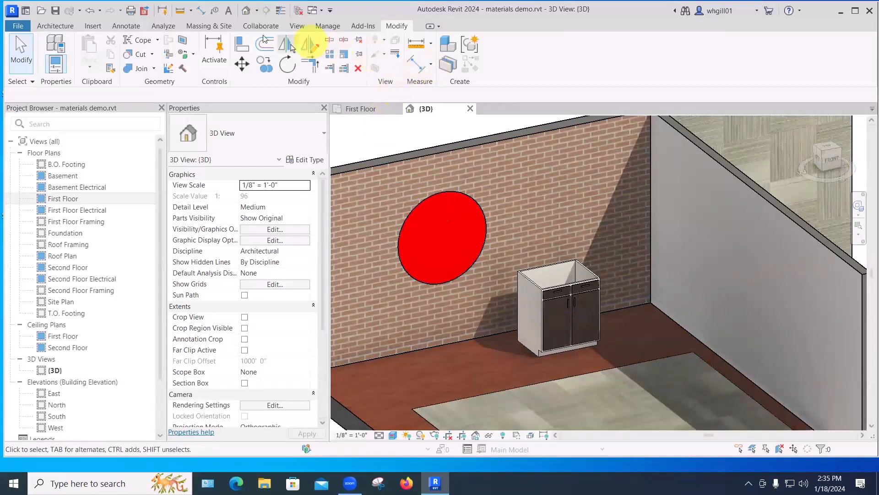
{"action": "left_click", "coordinate": [439, 198]}
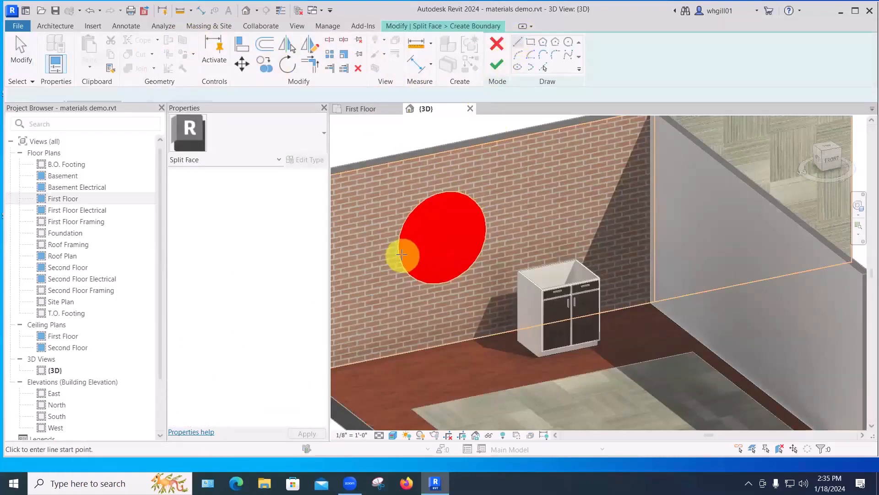
{"action": "left_click", "coordinate": [399, 253]}
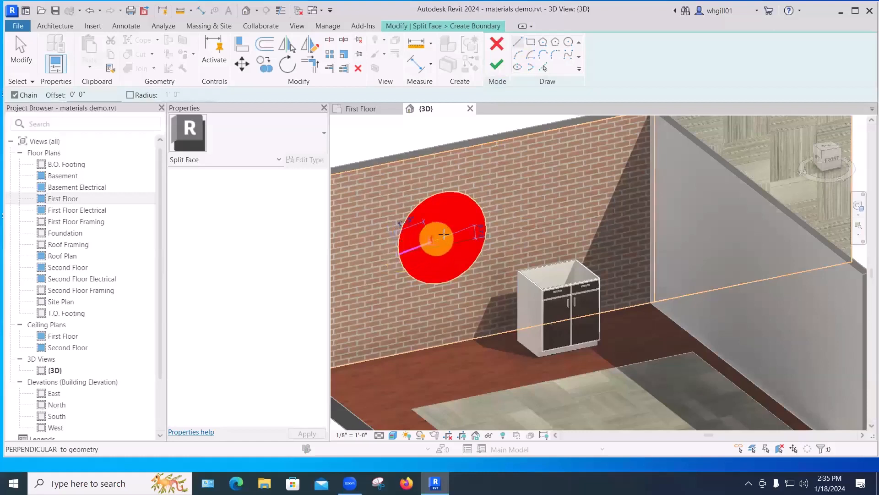
{"action": "left_click", "coordinate": [483, 211]}
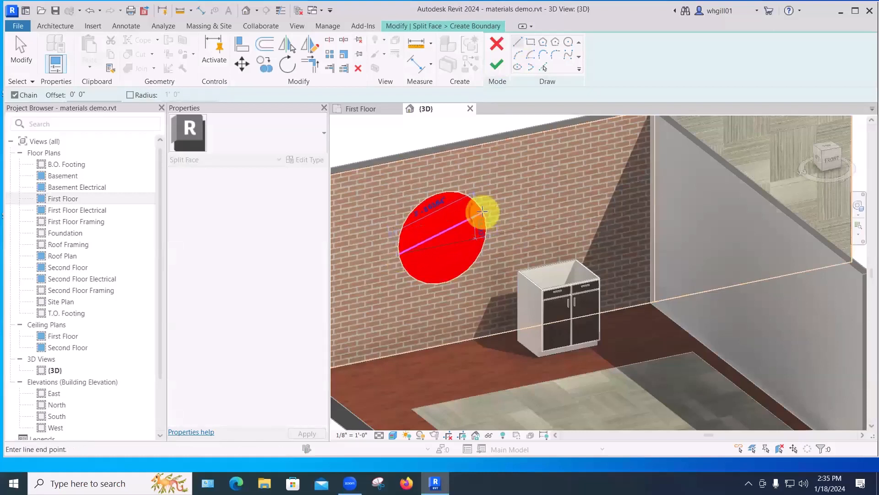
{"action": "left_click", "coordinate": [496, 64]}
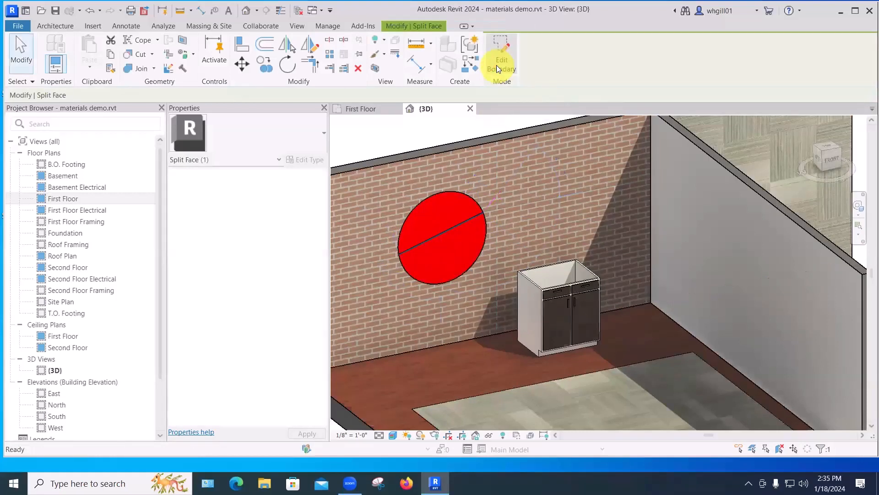
{"action": "left_click", "coordinate": [354, 132]}
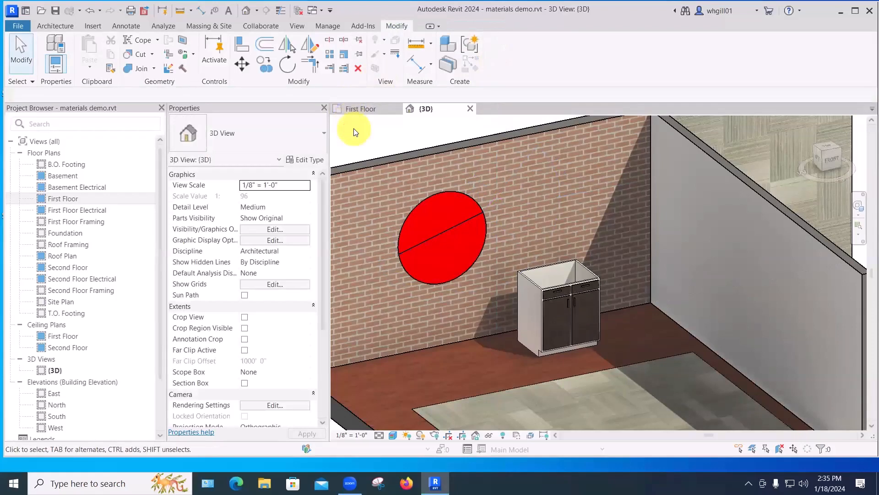
- Paint the upper half of the split red circle with the Door - Frame material and end painting
{"action": "key", "text": "p"}
{"action": "key", "text": "t"}
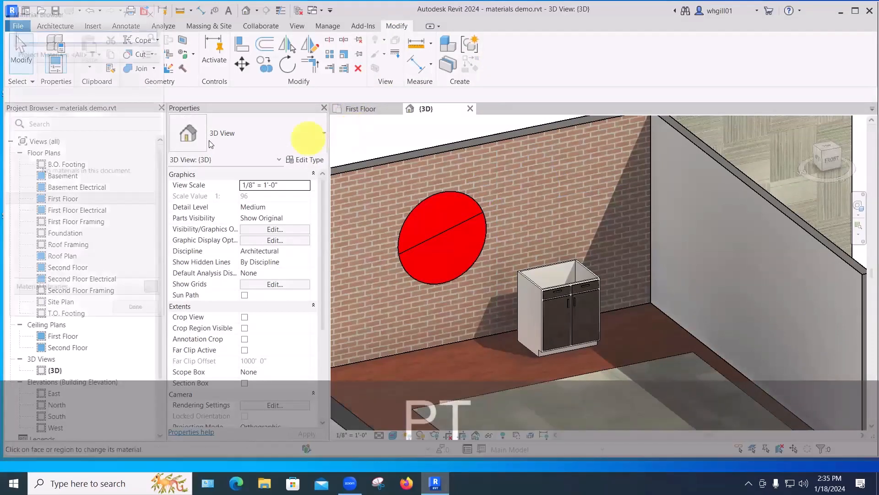
{"action": "scroll", "coordinate": [118, 211], "scroll_direction": "down", "scroll_amount": 5}
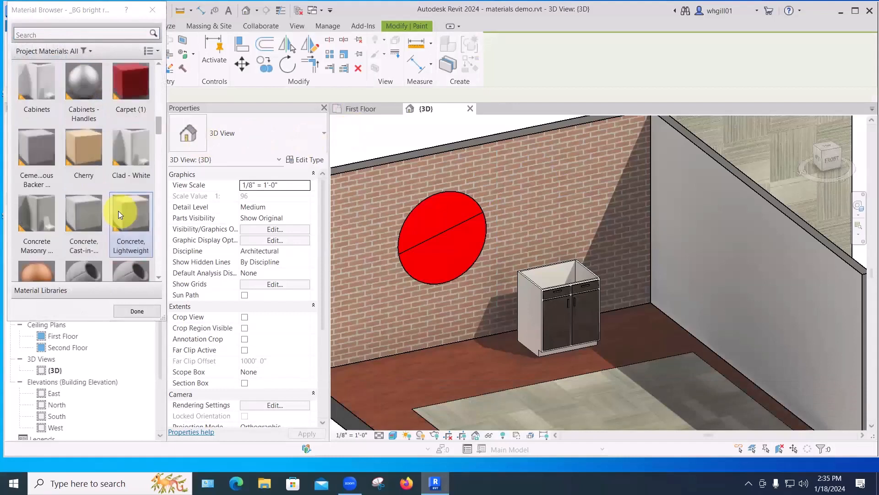
{"action": "scroll", "coordinate": [116, 211], "scroll_direction": "down", "scroll_amount": 5}
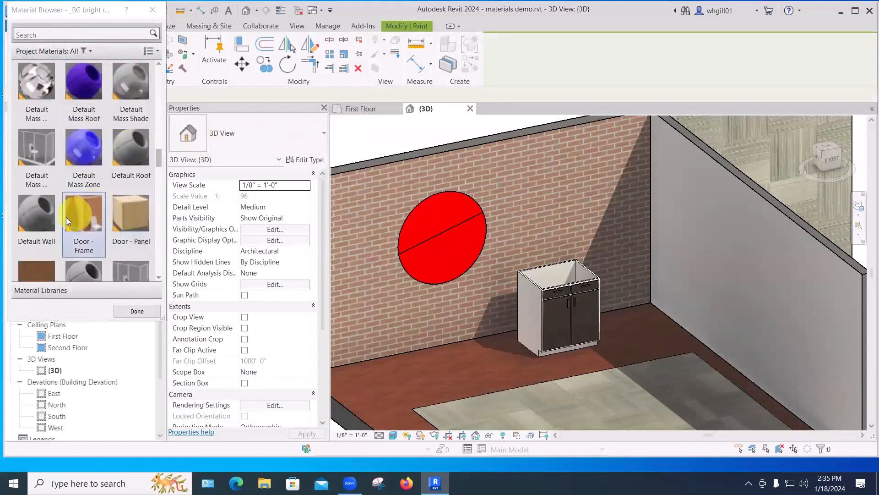
{"action": "left_click", "coordinate": [442, 221]}
{"action": "key", "text": "Escape"}
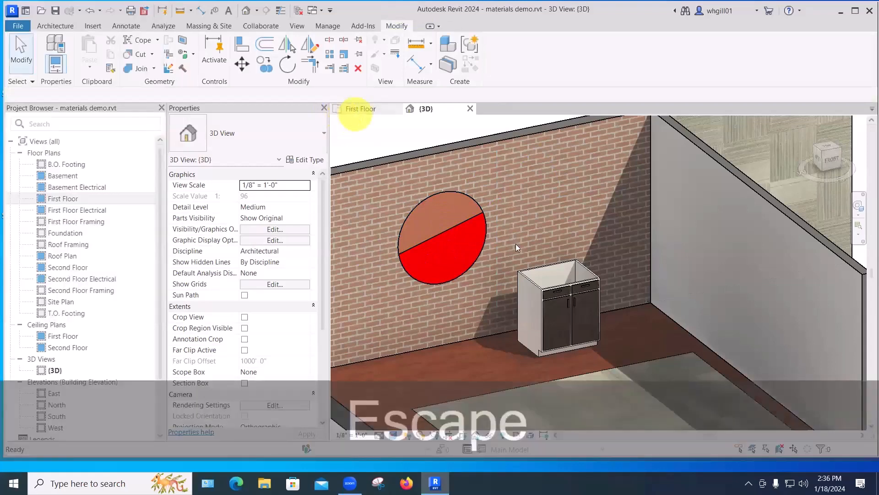
{"action": "scroll", "coordinate": [546, 273], "scroll_direction": "down", "scroll_amount": 4}
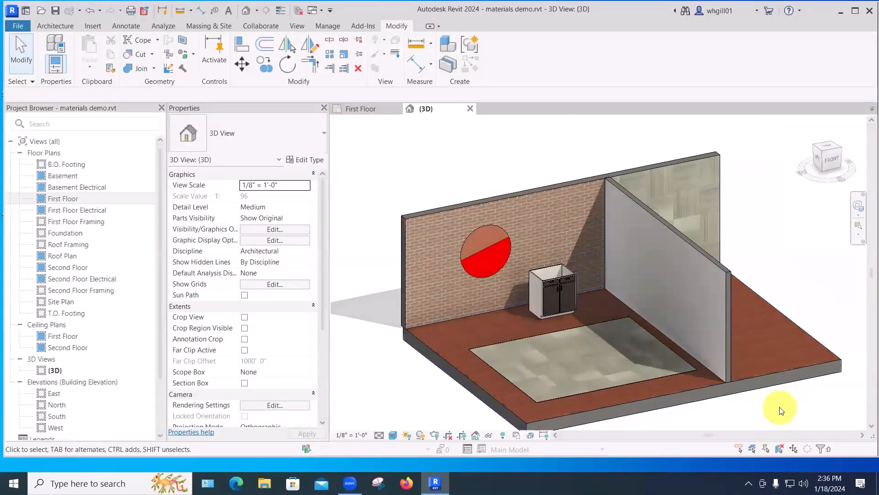
{"action": "mouse_move", "coordinate": [774, 409]}
{"action": "middle_mouse_down", "text": "shift"}
{"action": "mouse_move", "coordinate": [742, 393]}
{"action": "mouse_move", "coordinate": [712, 400]}
{"action": "mouse_move", "coordinate": [773, 408]}
{"action": "middle_mouse_up", "text": "shift"}
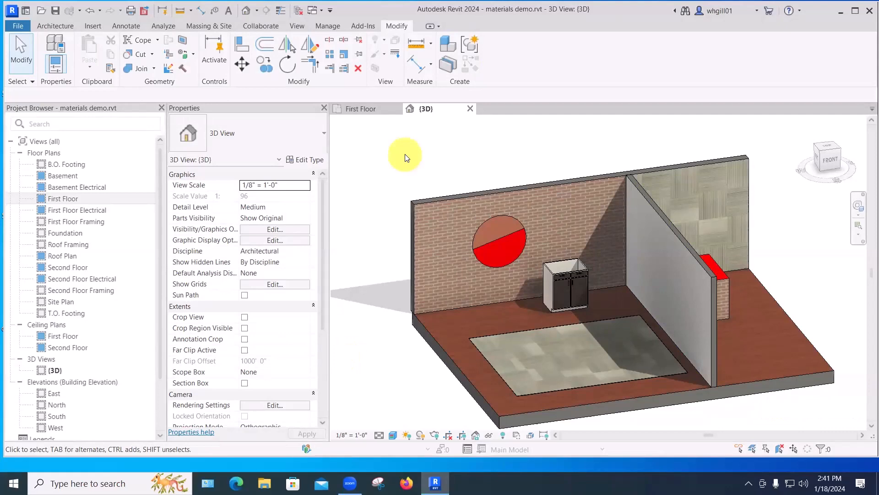
- Create a new material and name it Rustic boards
{"action": "key", "text": "m"}
{"action": "key", "text": "b"}
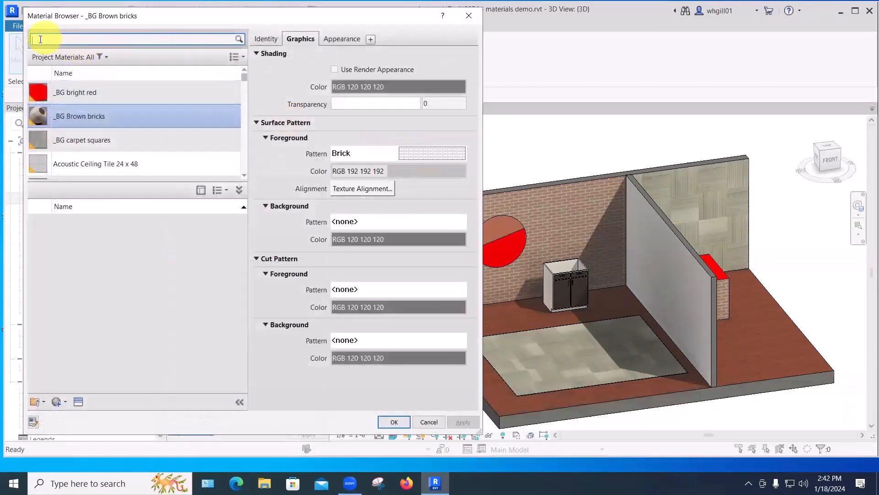
{"action": "left_click", "coordinate": [65, 399]}
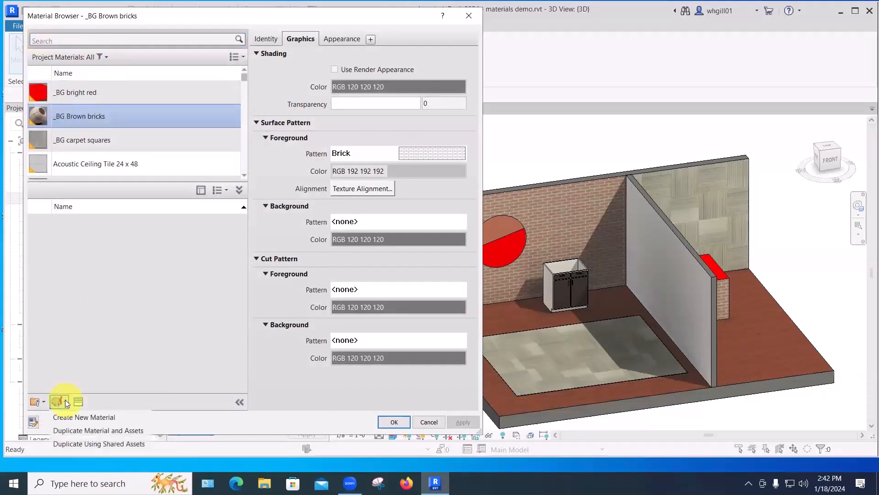
{"action": "left_click", "coordinate": [71, 415]}
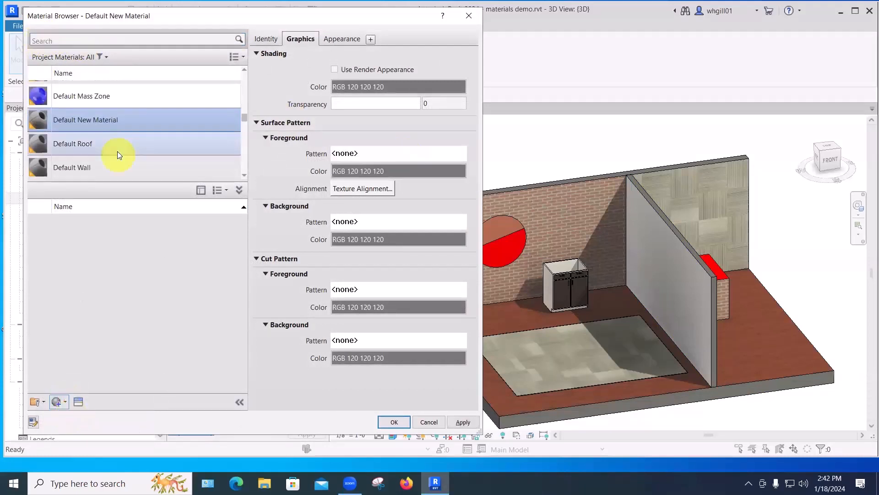
{"action": "right_click", "coordinate": [101, 120]}
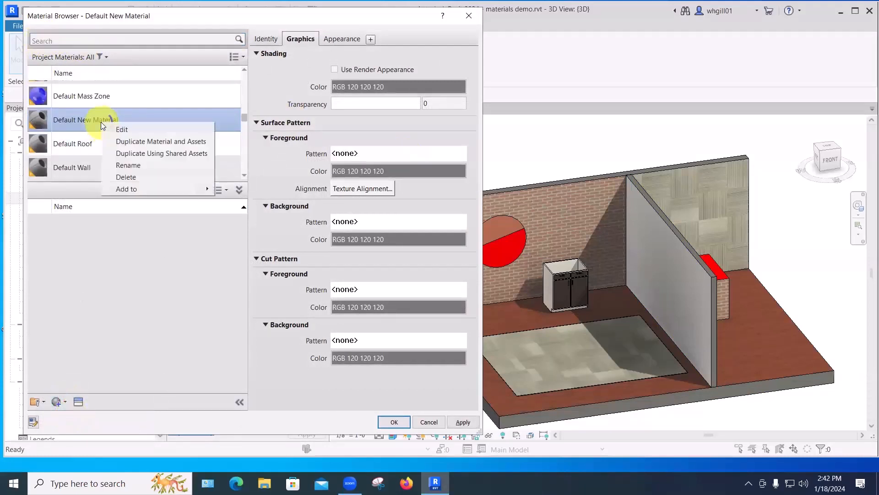
{"action": "left_click", "coordinate": [122, 166]}
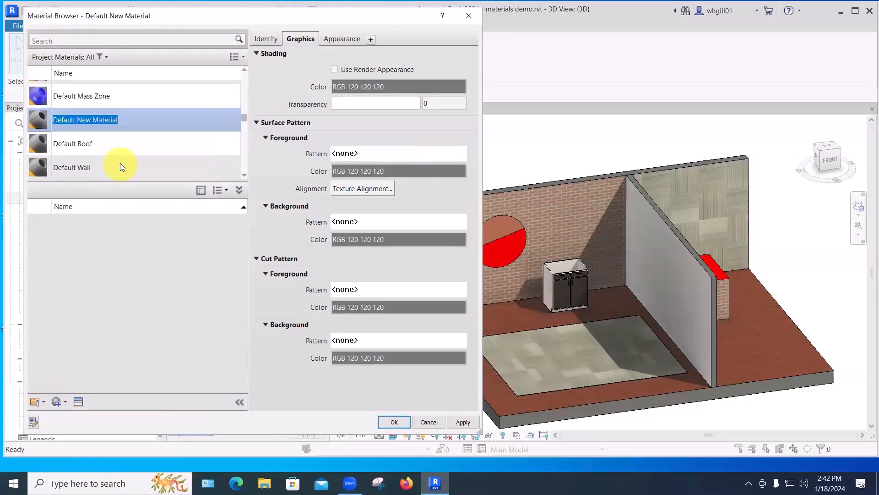
{"action": "type", "text": "Rustic boards"}
{"action": "key", "text": "Return"}
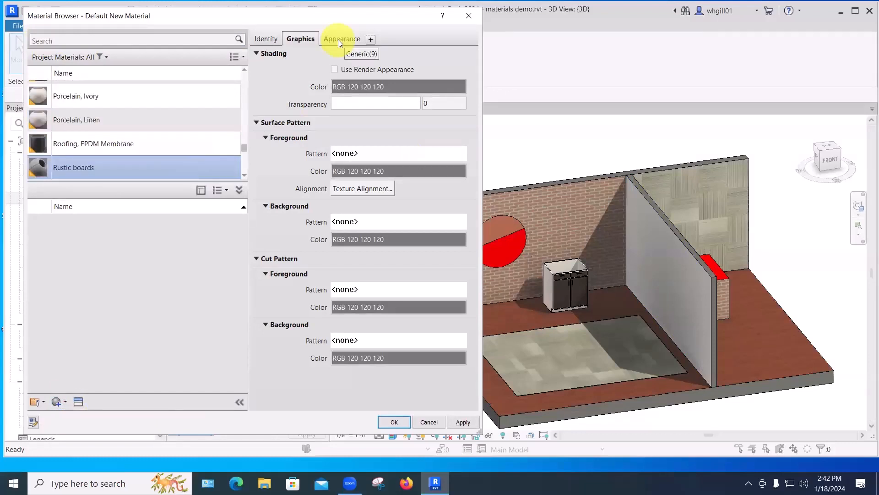
- Assign Boards.jpg from the My Revit Images folder as the appearance image of the Rustic boards material
{"action": "left_click", "coordinate": [340, 39]}
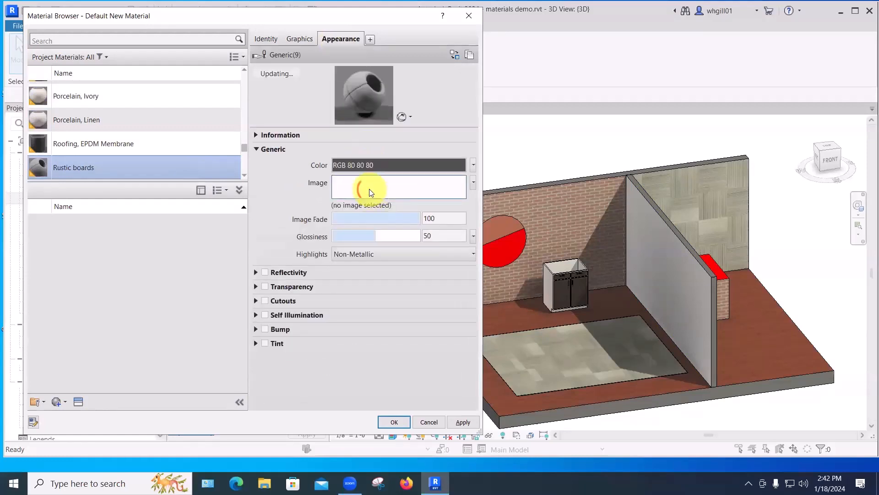
{"action": "left_click", "coordinate": [371, 192]}
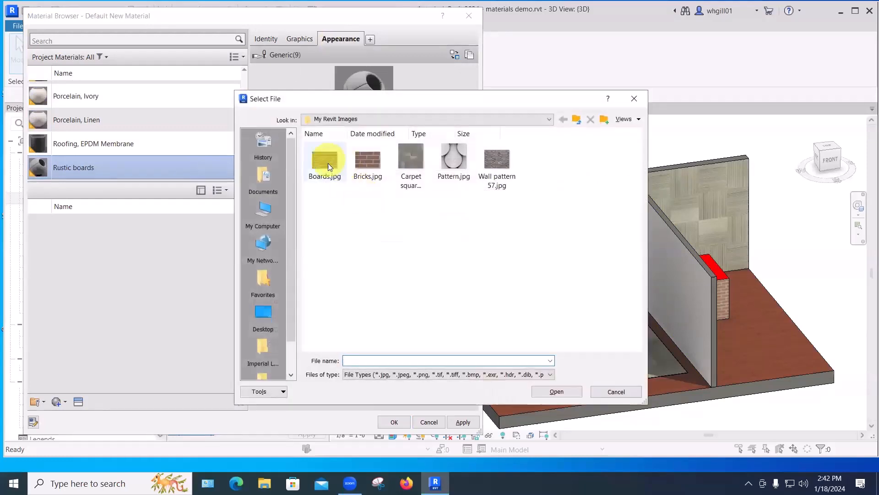
{"action": "left_click", "coordinate": [326, 163]}
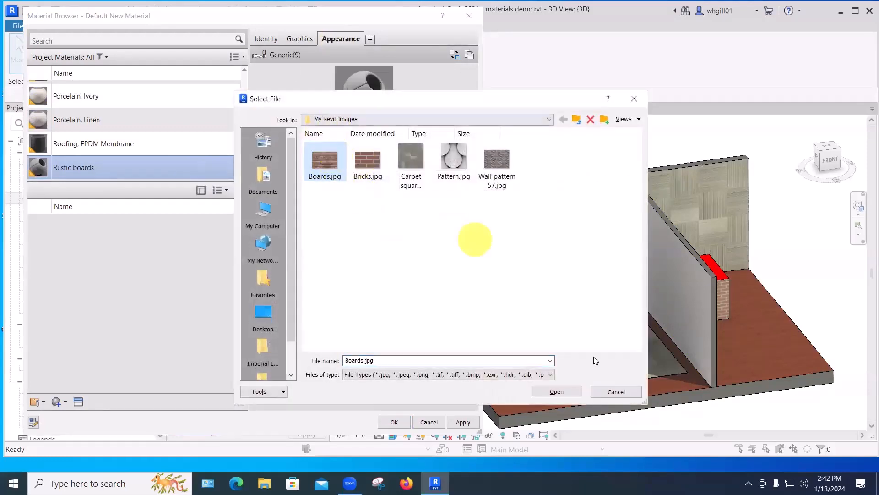
{"action": "left_click", "coordinate": [554, 391]}
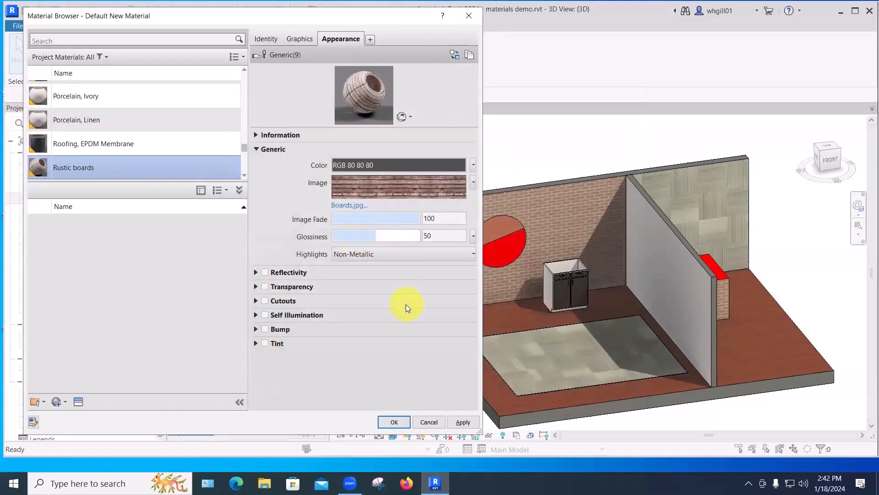
- Set the Boards.jpg texture's X offset to -0'-1/4" and its sample size width to 7', and finish editing the texture
{"action": "left_click", "coordinate": [359, 188]}
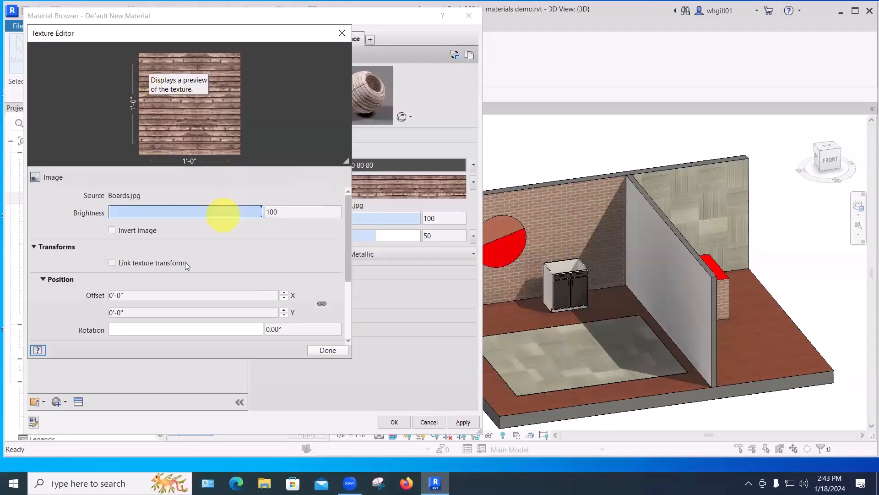
{"action": "left_click", "coordinate": [138, 293]}
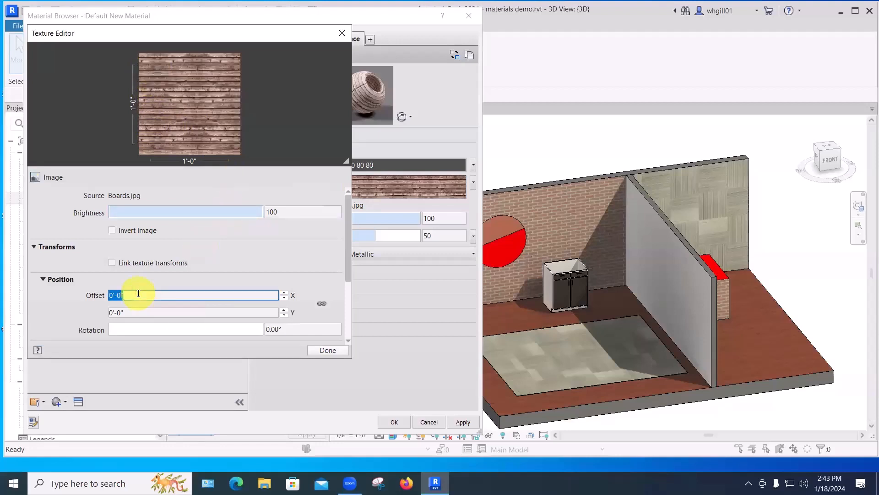
{"action": "scroll", "coordinate": [256, 243], "scroll_direction": "down", "scroll_amount": 3}
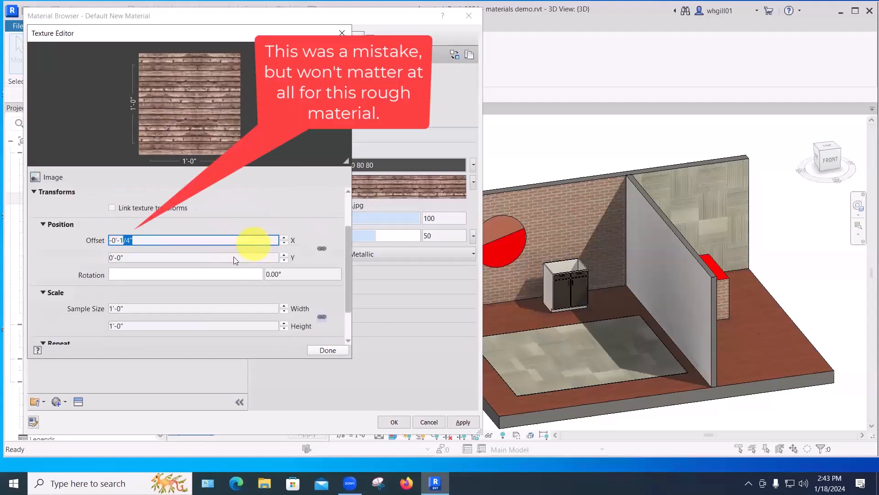
{"action": "left_click", "coordinate": [153, 312]}
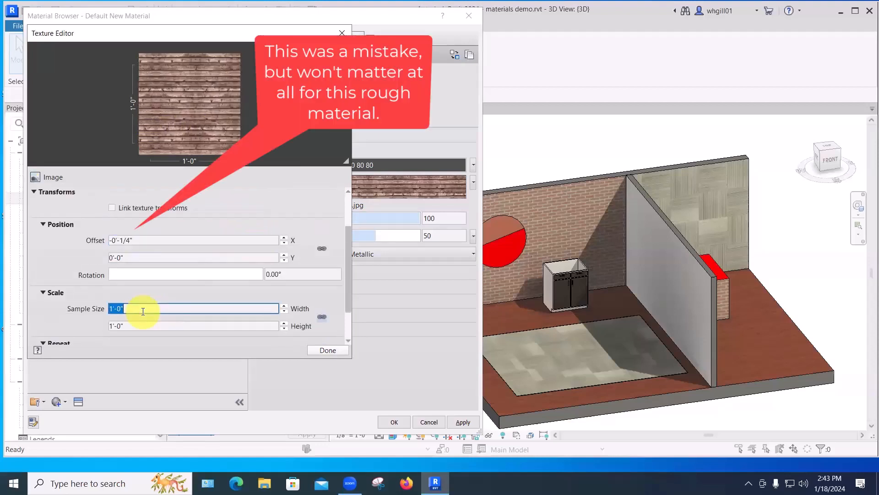
{"action": "type", "text": "7'"}
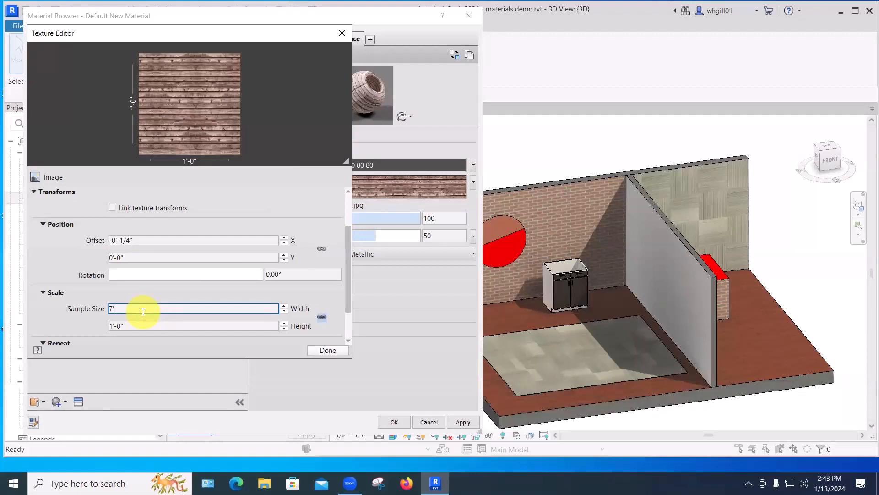
{"action": "key", "text": "Return"}
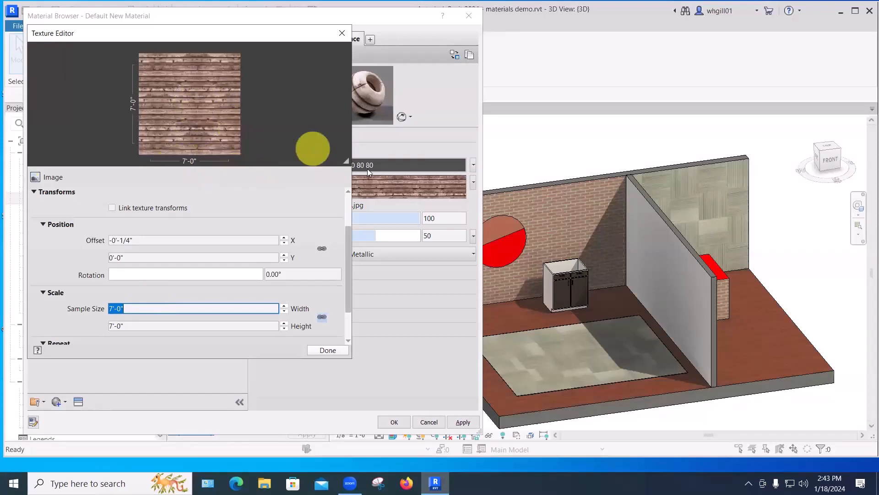
{"action": "left_click", "coordinate": [326, 349]}
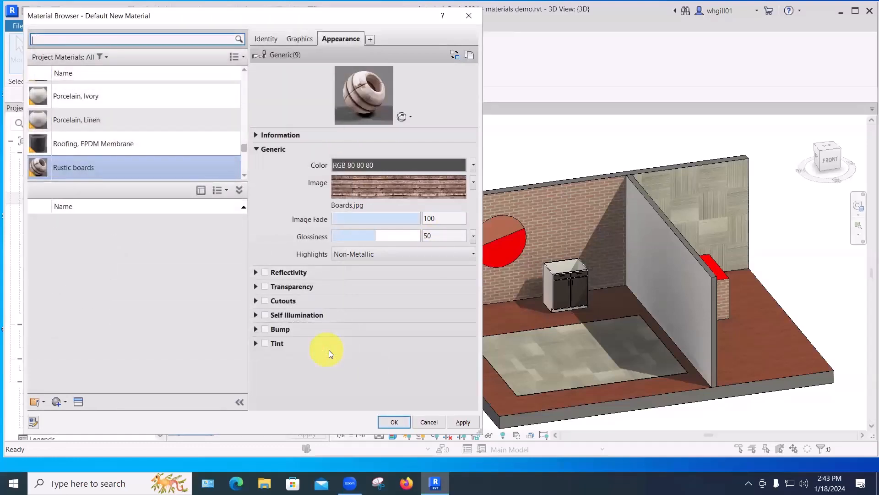
- Rename the Rustic boards material to _BG Rustic boards, apply the change and accept the materials
{"action": "left_click", "coordinate": [56, 167]}
{"action": "right_click", "coordinate": [55, 168]}
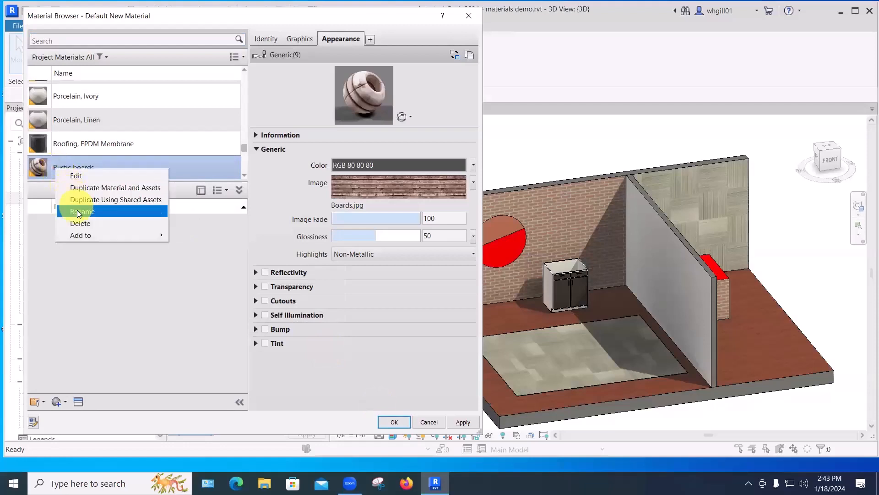
{"action": "left_click", "coordinate": [77, 210]}
{"action": "left_click", "coordinate": [54, 168]}
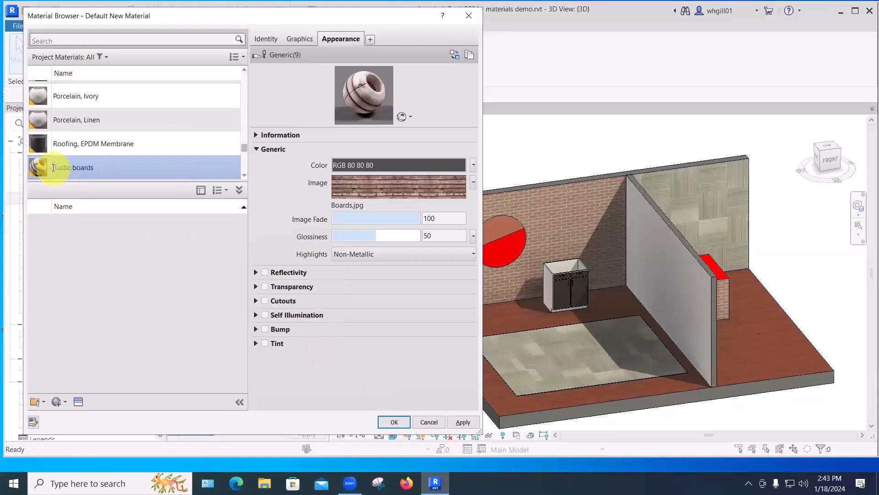
{"action": "type", "text": "BG"}
{"action": "left_click", "coordinate": [465, 423]}
{"action": "left_click", "coordinate": [393, 421]}
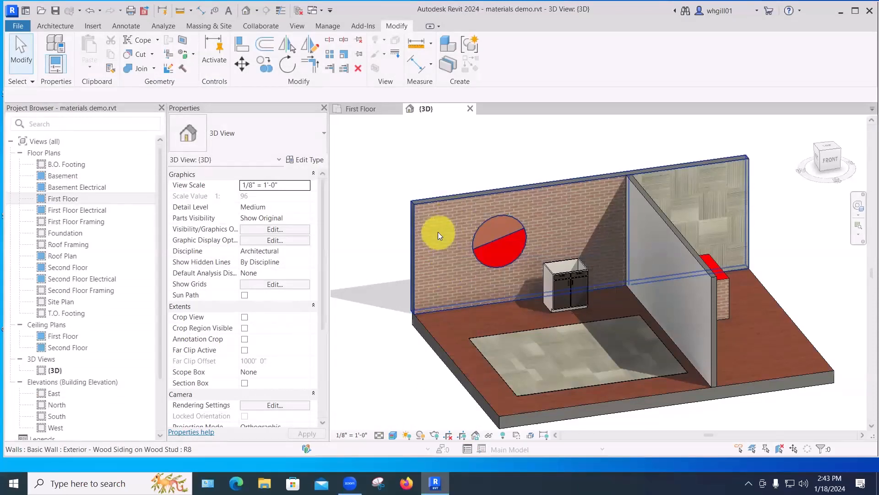
- Paint the long wall face around the circular region with the _BG Rustic boards material
{"action": "key", "text": "p"}
{"action": "key", "text": "y"}
{"action": "key", "text": "p"}
{"action": "key", "text": "t"}
{"action": "scroll", "coordinate": [125, 83], "scroll_direction": "up", "scroll_amount": 2}
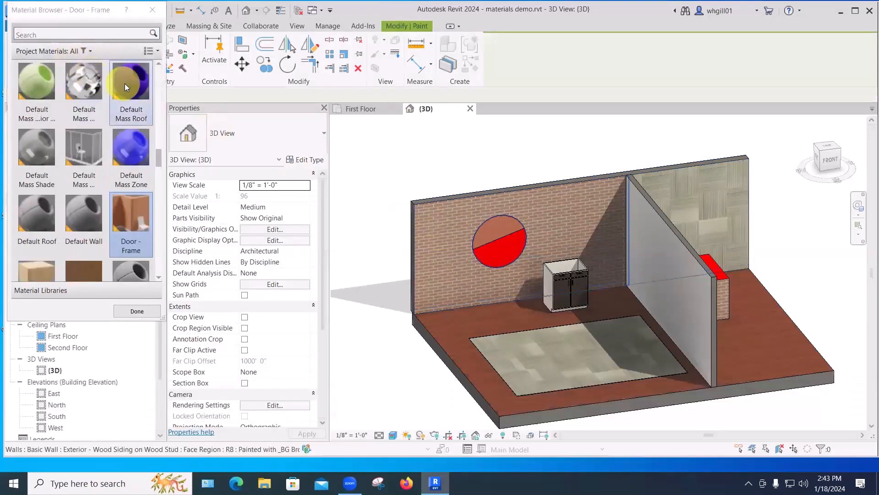
{"action": "left_click_drag", "start_coordinate": [159, 162], "coordinate": [164, 67]}
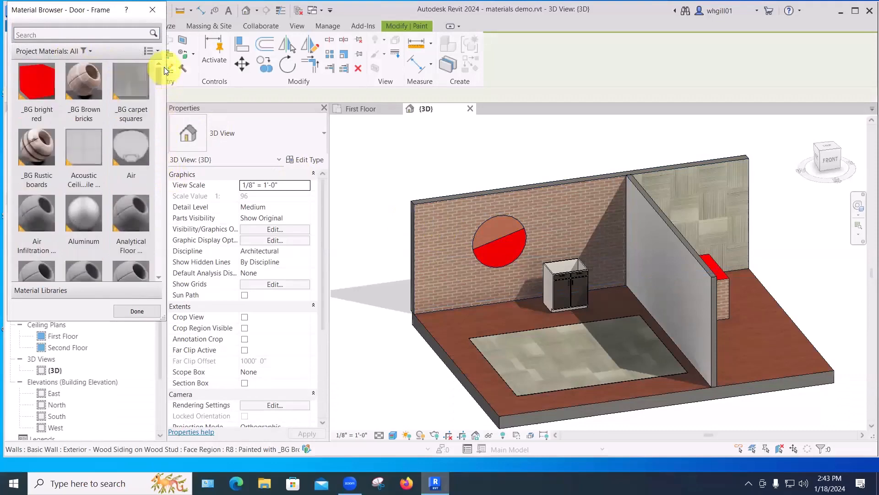
{"action": "left_click", "coordinate": [35, 141]}
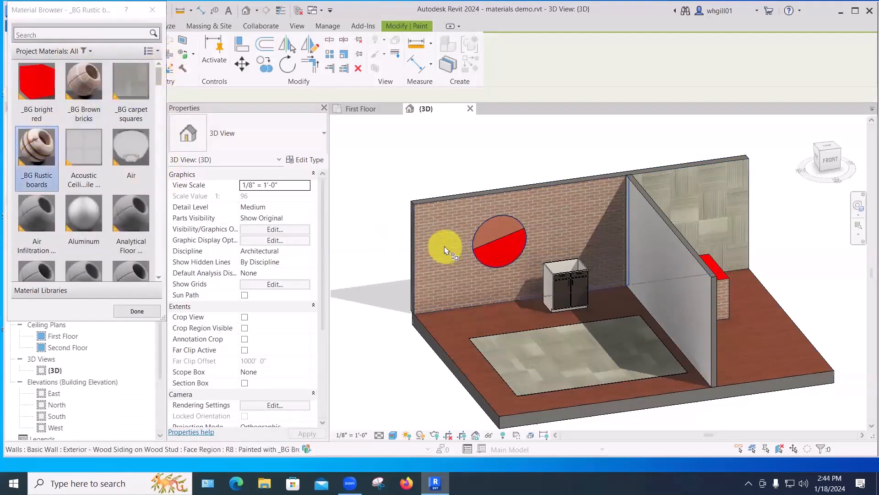
{"action": "left_click", "coordinate": [437, 256]}
- Examine the rustic boards texture on the painted wall up close, checking how the boards repeat across the face
{"action": "scroll", "coordinate": [430, 292], "scroll_direction": "up", "scroll_amount": 2}
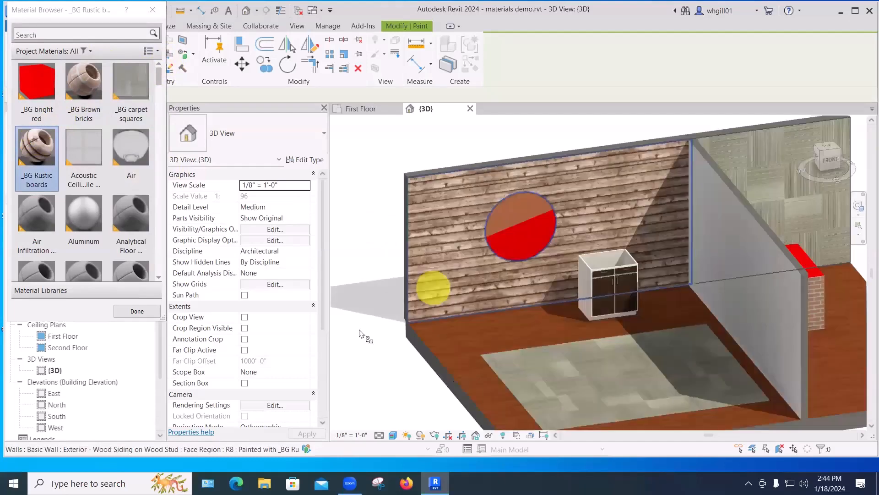
{"action": "scroll", "coordinate": [389, 265], "scroll_direction": "up", "scroll_amount": 4}
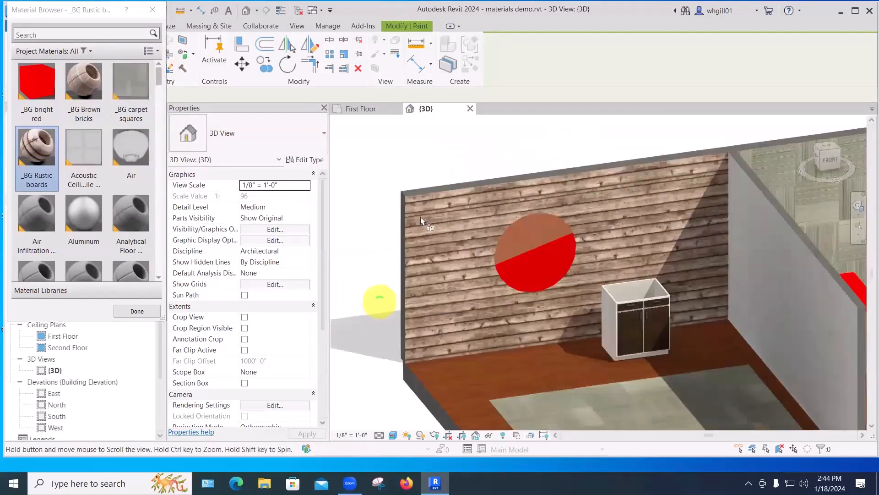
{"action": "scroll", "coordinate": [476, 230], "scroll_direction": "up", "scroll_amount": 3}
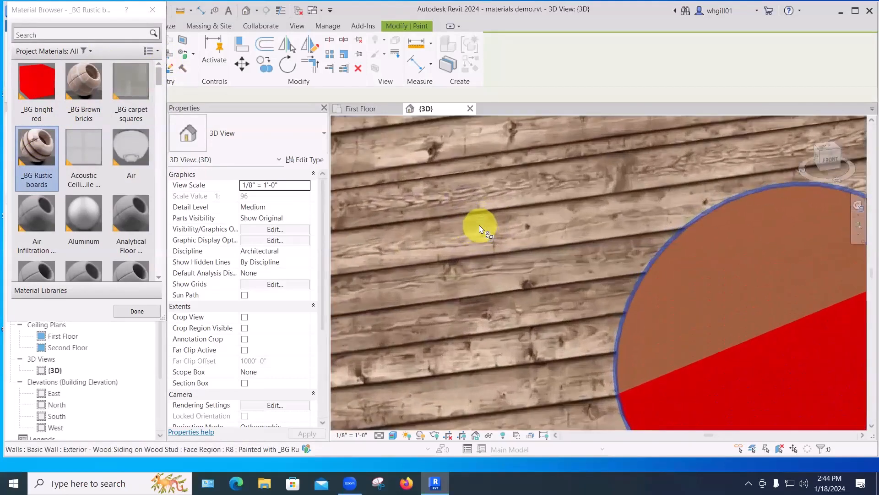
{"action": "scroll", "coordinate": [480, 229], "scroll_direction": "down", "scroll_amount": 2}
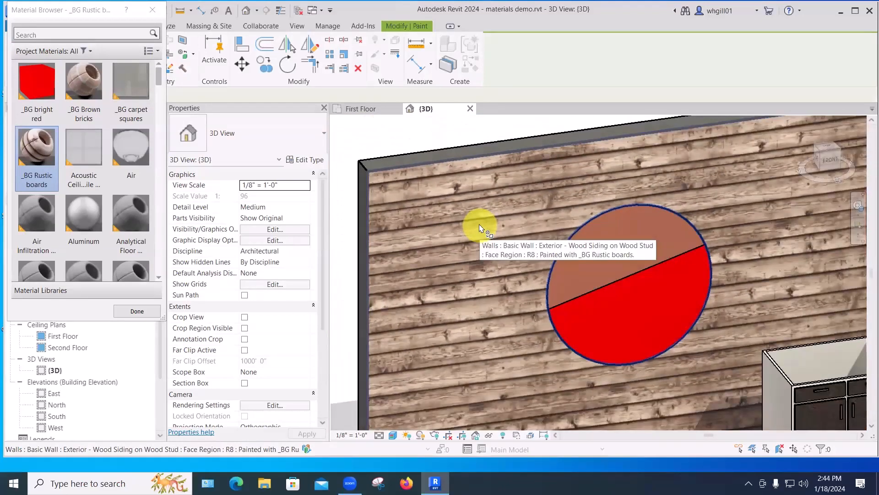
{"action": "scroll", "coordinate": [479, 225], "scroll_direction": "up", "scroll_amount": 3}
{"action": "scroll", "coordinate": [479, 222], "scroll_direction": "down", "scroll_amount": 1}
{"action": "scroll", "coordinate": [479, 221], "scroll_direction": "down", "scroll_amount": 3}
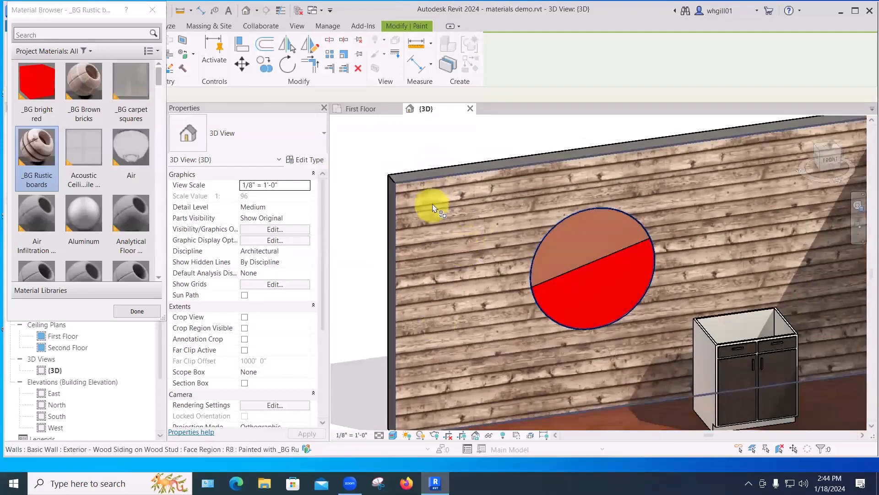
{"action": "scroll", "coordinate": [435, 209], "scroll_direction": "up", "scroll_amount": 4}
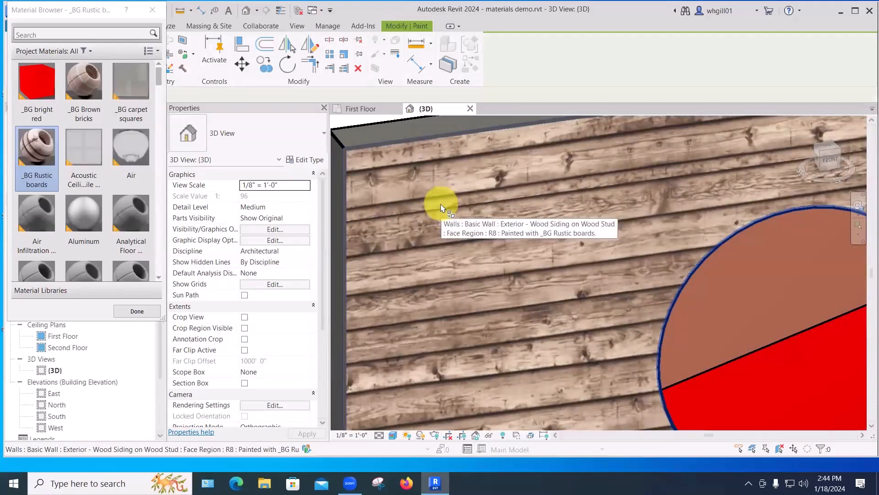
{"action": "scroll", "coordinate": [441, 205], "scroll_direction": "down", "scroll_amount": 2}
{"action": "scroll", "coordinate": [440, 205], "scroll_direction": "down", "scroll_amount": 2}
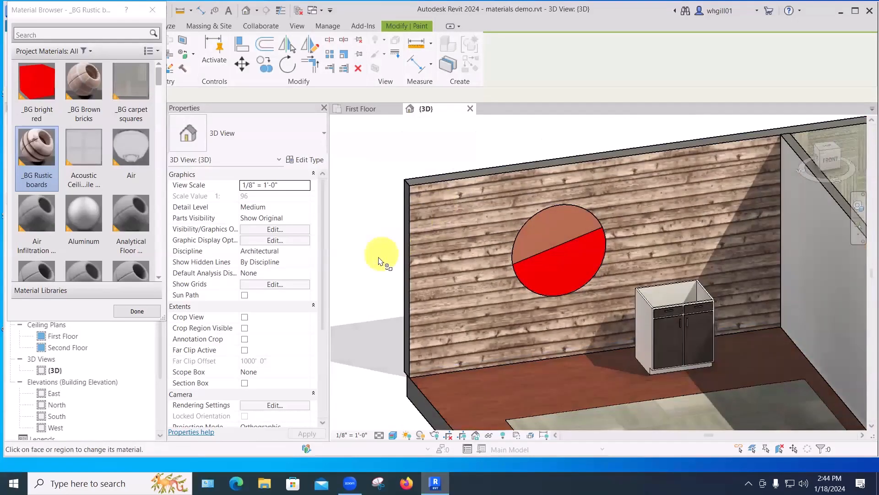
{"action": "middle_click_drag", "start_coordinate": [376, 256], "coordinate": [351, 209]}
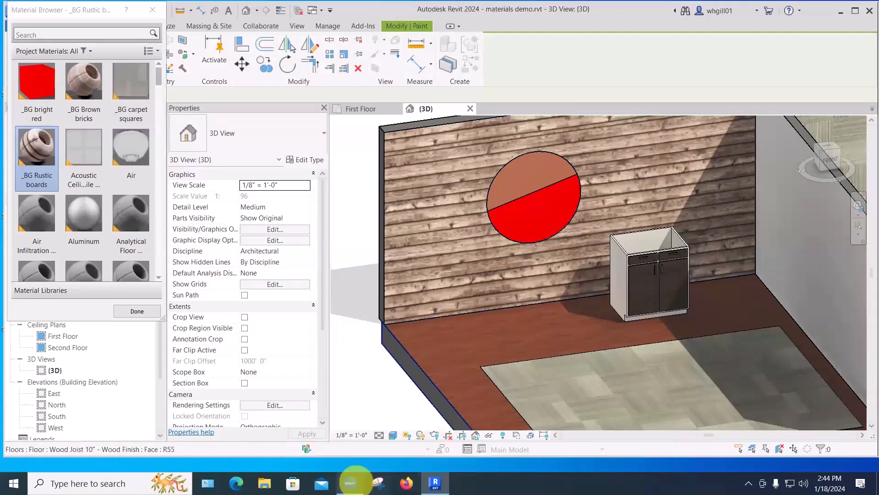
- Switch to Photoshop and open Boards.jpg from the My Revit Images folder in Documents
{"action": "left_click", "coordinate": [843, 12]}
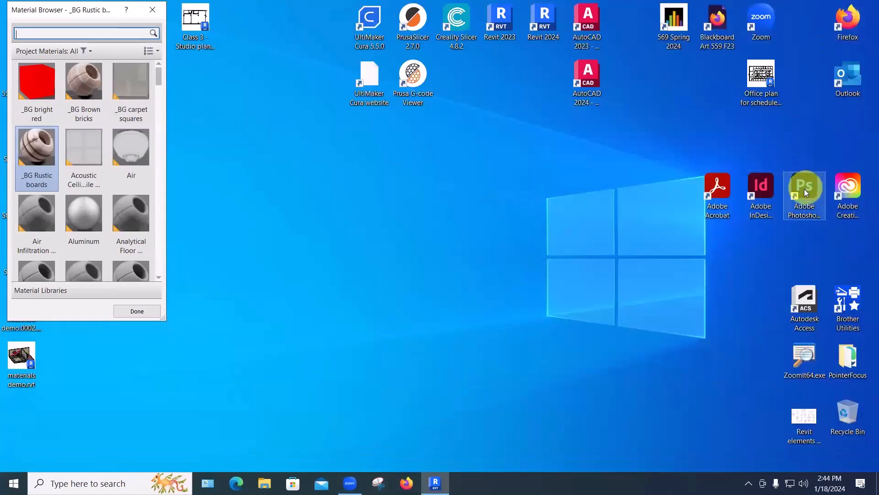
{"action": "double_click", "coordinate": [804, 191]}
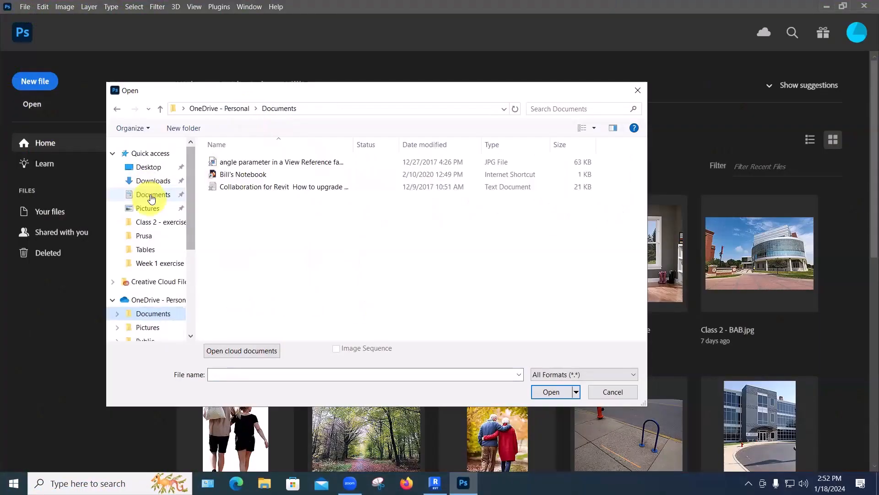
{"action": "left_click", "coordinate": [150, 194]}
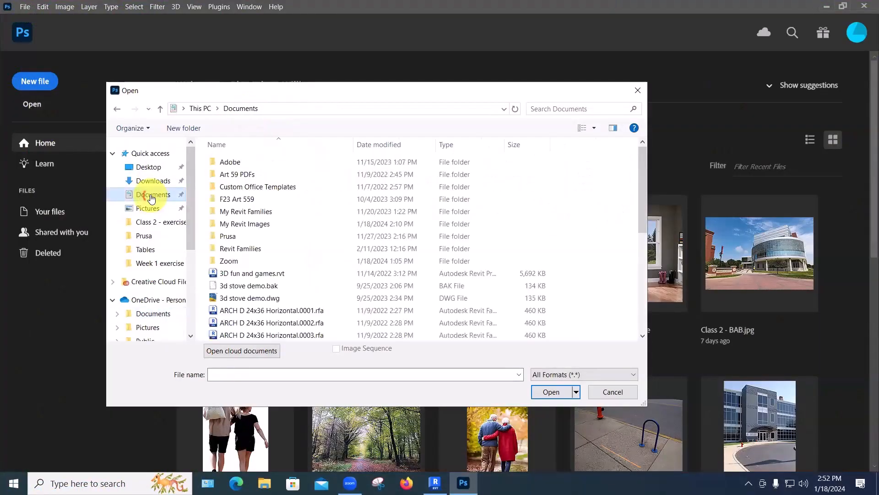
{"action": "double_click", "coordinate": [243, 223]}
{"action": "left_click", "coordinate": [228, 188]}
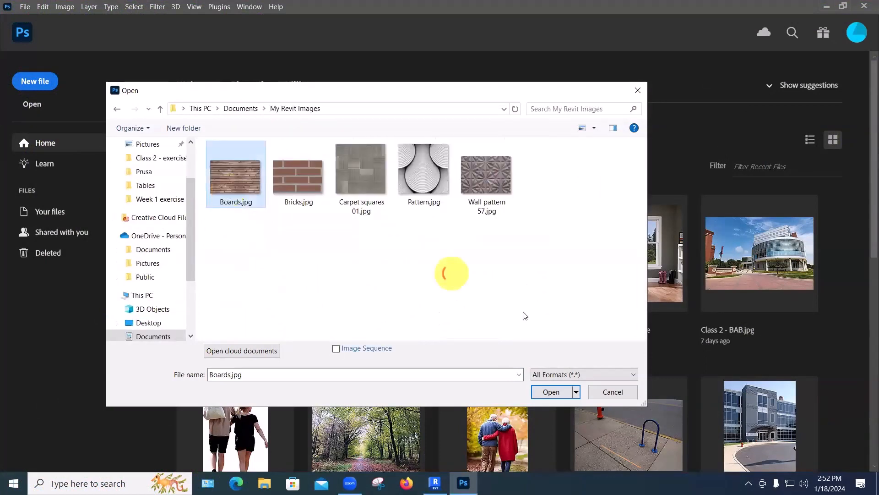
{"action": "left_click", "coordinate": [546, 392]}
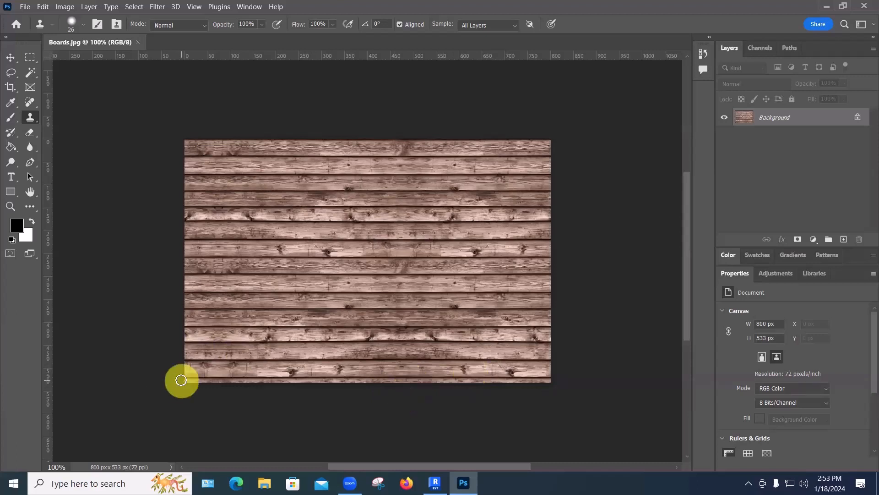
- Crop the partial board off the lower edge of the image, reducing the canvas to about 800 x 521 px
{"action": "left_click", "coordinate": [11, 87]}
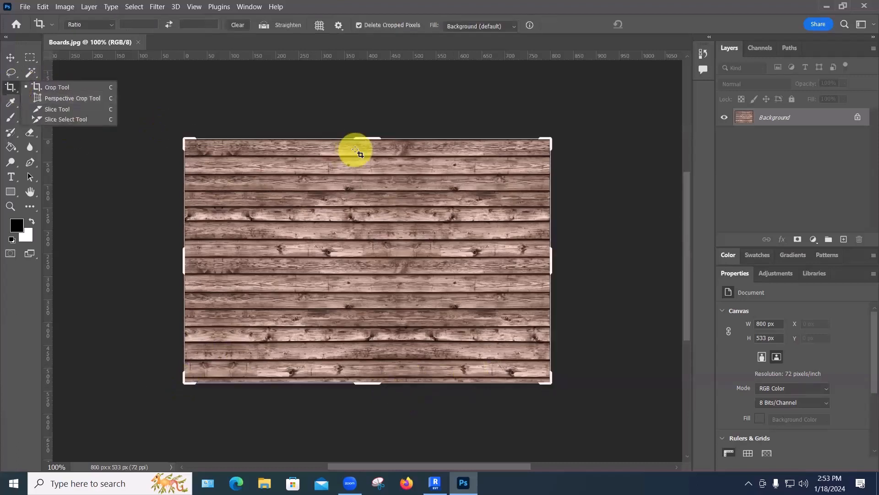
{"action": "scroll", "coordinate": [356, 151], "scroll_direction": "up", "scroll_amount": 6, "text": "alt"}
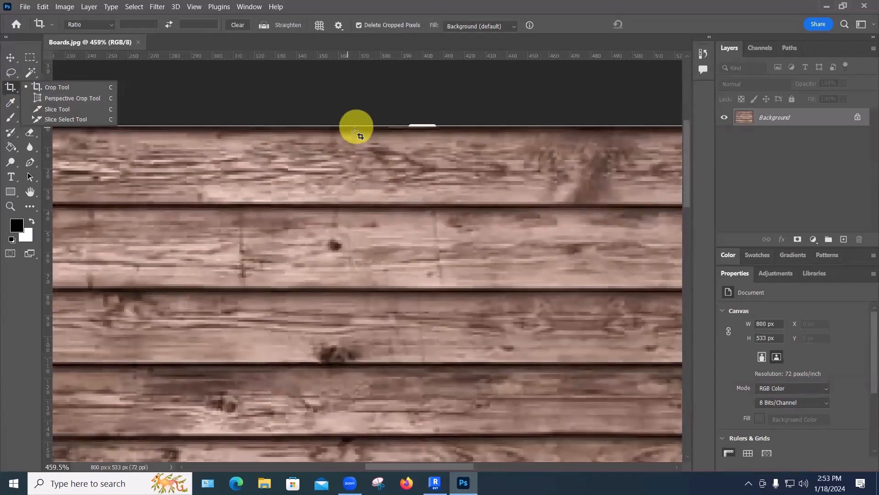
{"action": "scroll", "coordinate": [355, 132], "scroll_direction": "down", "scroll_amount": 6, "text": "alt"}
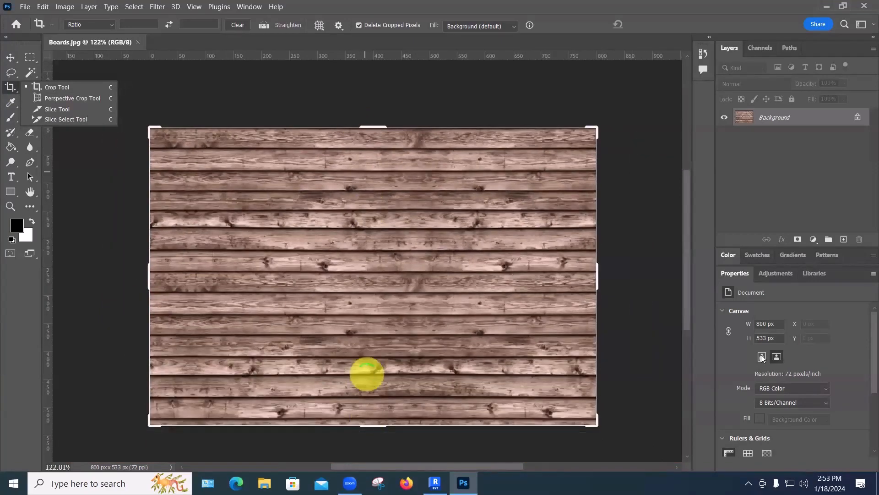
{"action": "scroll", "coordinate": [366, 373], "scroll_direction": "up", "scroll_amount": 4, "text": "alt"}
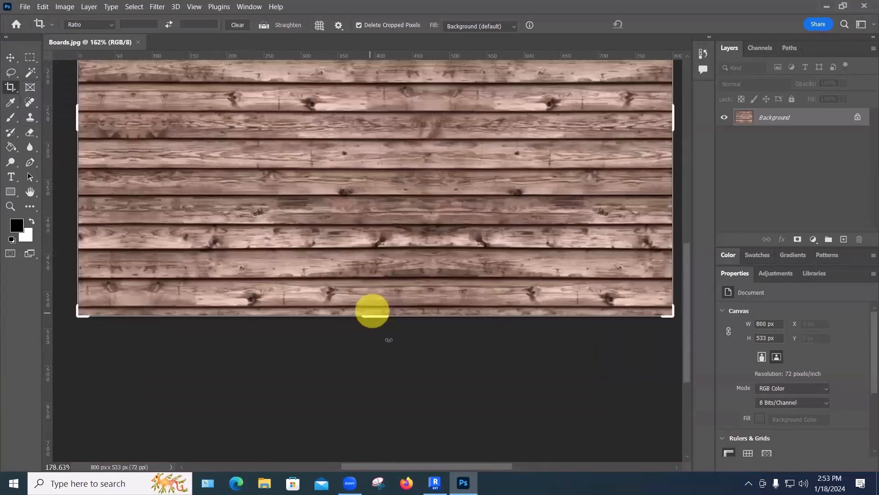
{"action": "mouse_move", "coordinate": [373, 342]}
{"action": "left_mouse_down"}
{"action": "mouse_move", "coordinate": [373, 330]}
{"action": "mouse_move", "coordinate": [375, 338]}
{"action": "left_mouse_up"}
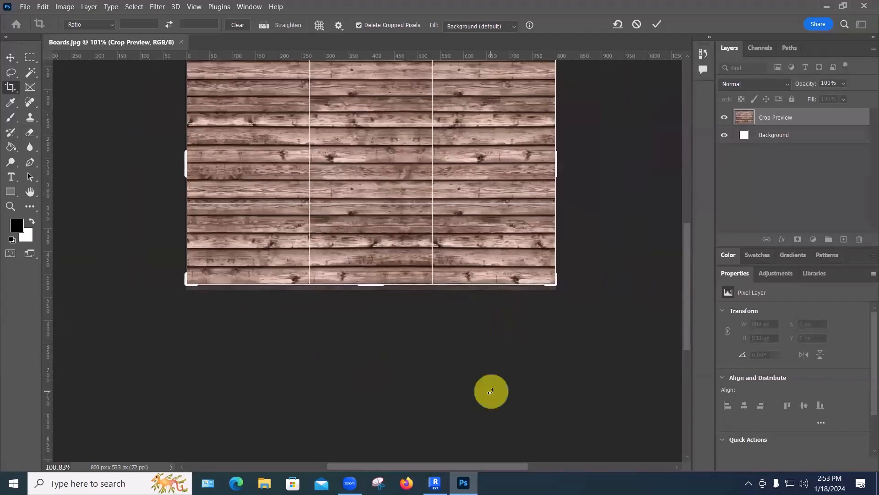
{"action": "key", "text": "Return"}
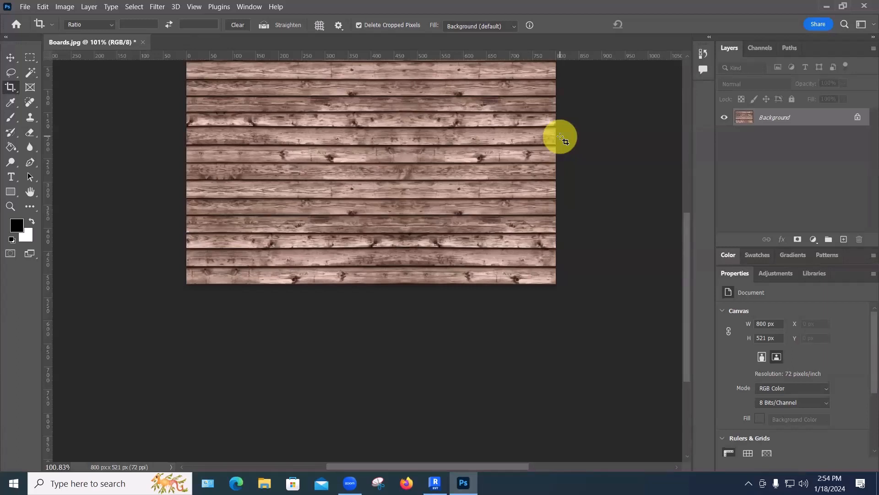
- Save the cropped image as Boards seamless.jpg in the My Revit Images folder, as a JPEG with Maximum quality 12
{"action": "left_click", "coordinate": [25, 8]}
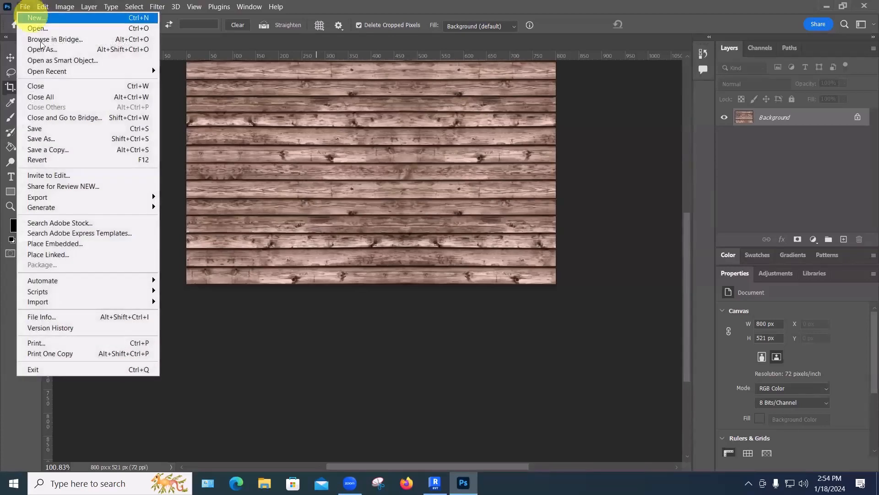
{"action": "left_click", "coordinate": [40, 138]}
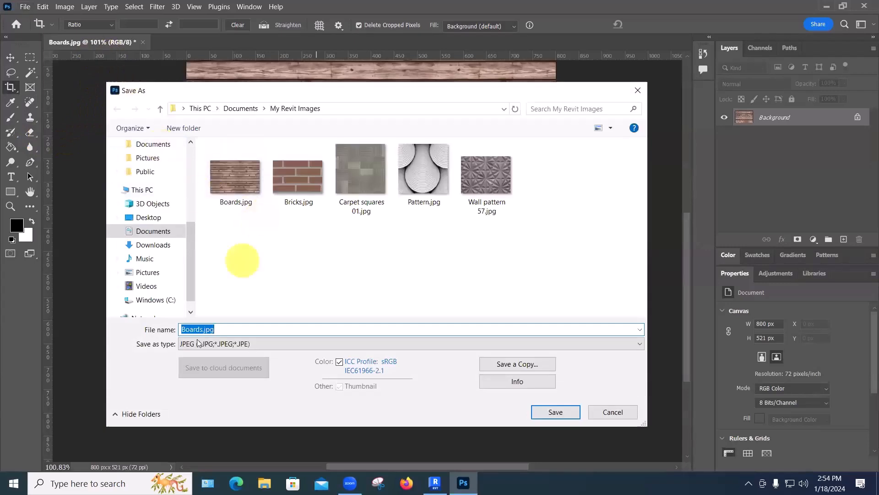
{"action": "left_click", "coordinate": [201, 329]}
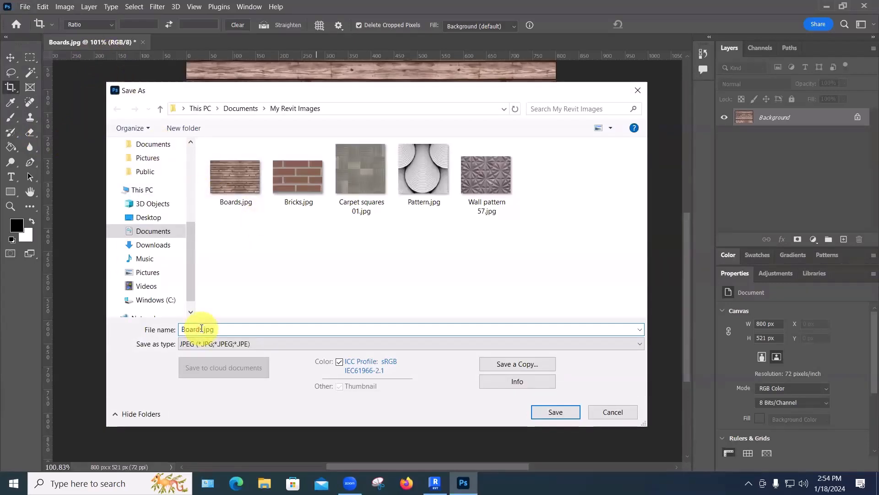
{"action": "type", "text": "F"}
{"action": "key", "text": "BackSpace"}
{"action": "key", "text": "BackSpace"}
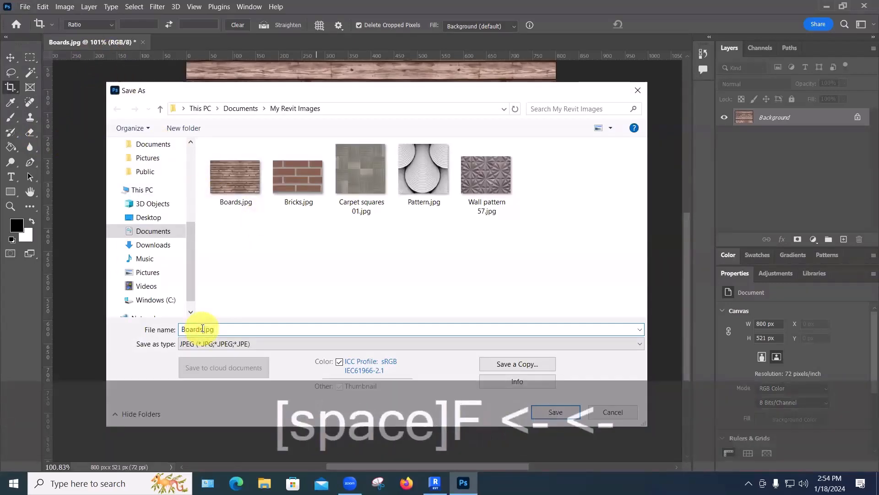
{"action": "type", "text": "seamless"}
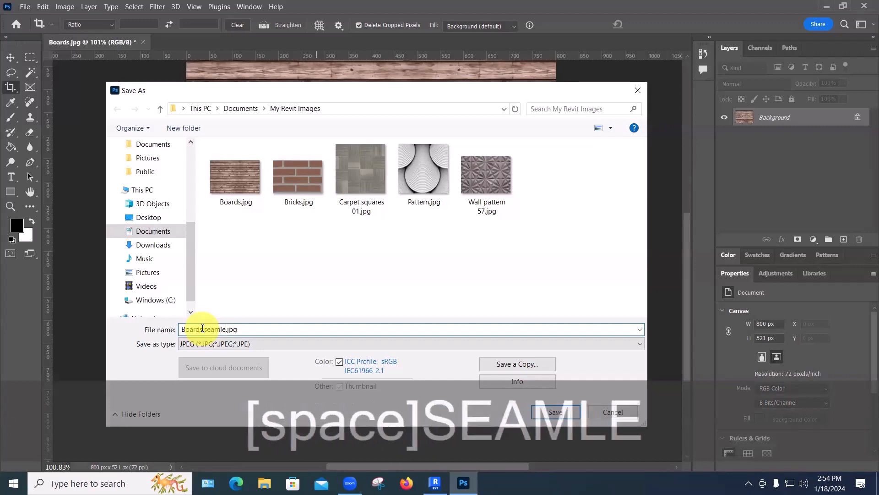
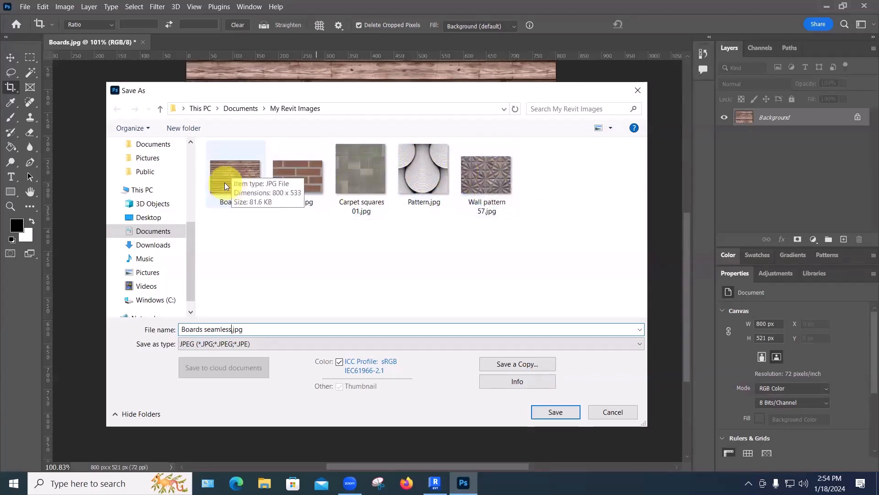
{"action": "left_click", "coordinate": [552, 413]}
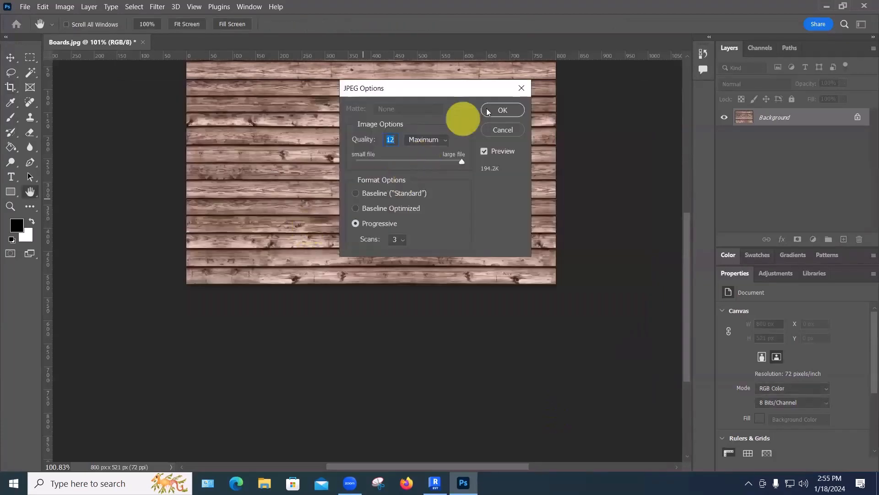
{"action": "left_click", "coordinate": [502, 110]}
- Close the Boards seamless.jpg image and switch back to Revit
{"action": "key", "text": "c"}
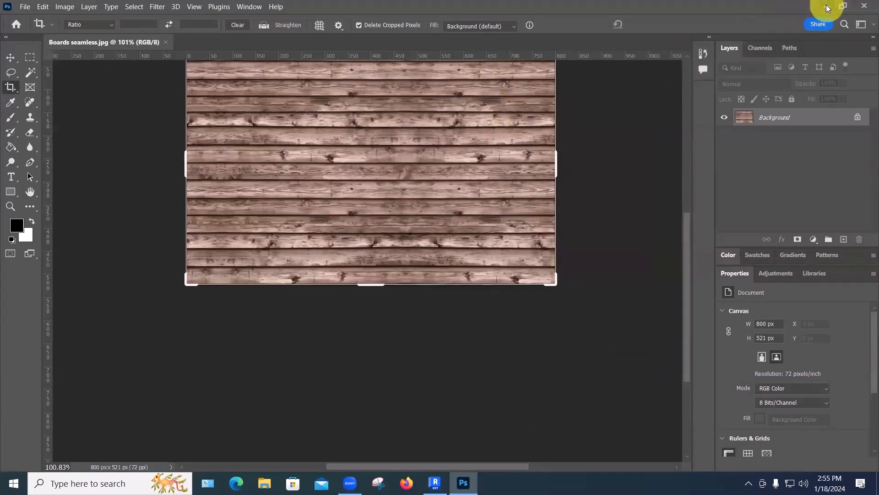
{"action": "key", "text": "ctrl+w"}
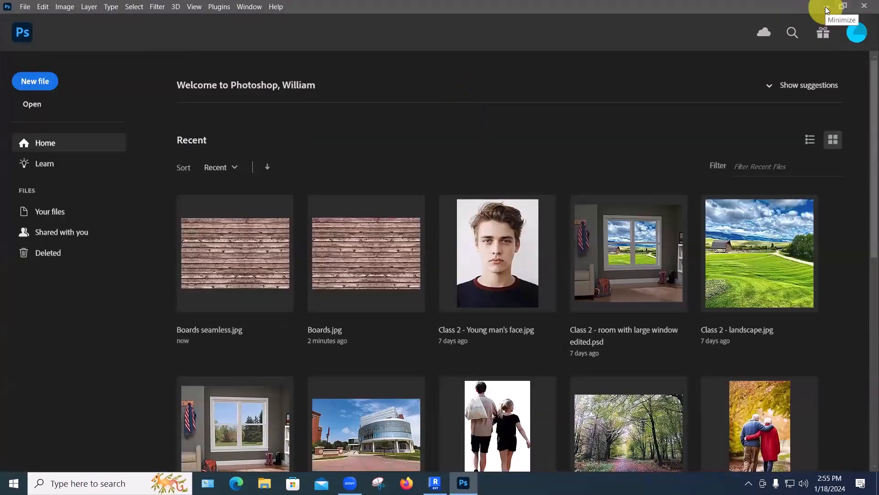
{"action": "left_click", "coordinate": [826, 9]}
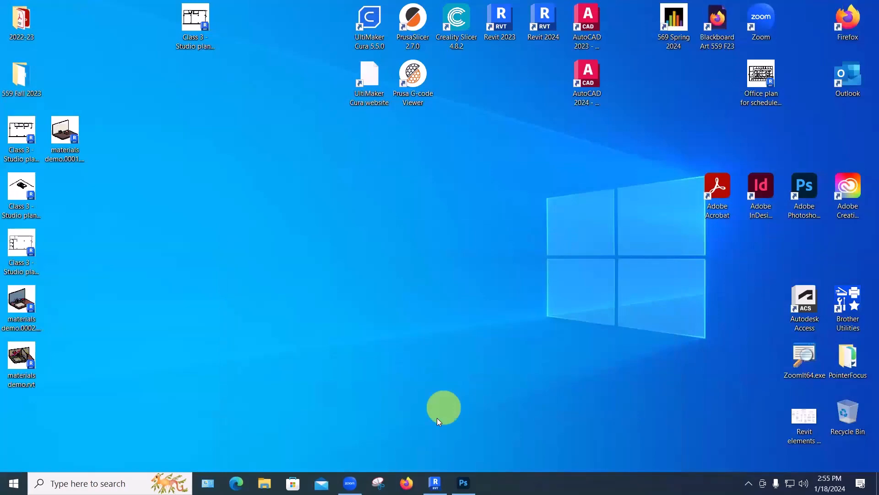
{"action": "left_click", "coordinate": [435, 482]}
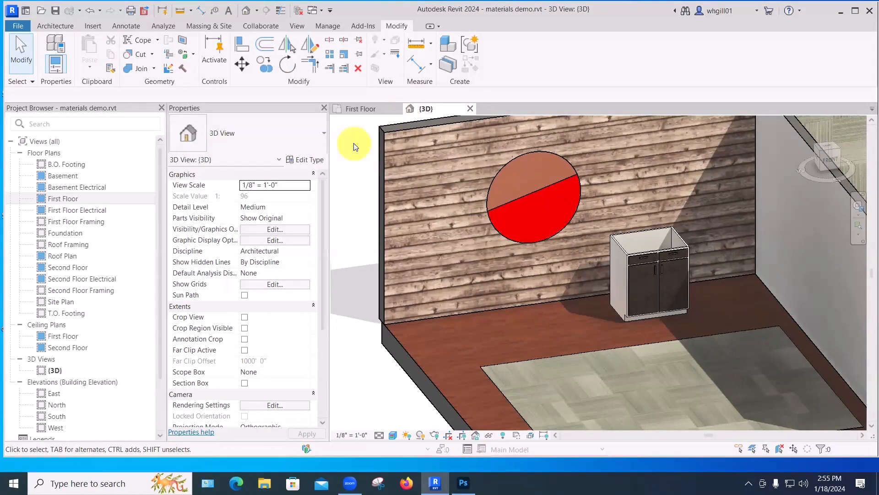
- Replace the _BG Rustic boards material's appearance image with Boards seamless.jpg from the My Revit Images folder
{"action": "key", "text": "m"}
{"action": "key", "text": "b"}
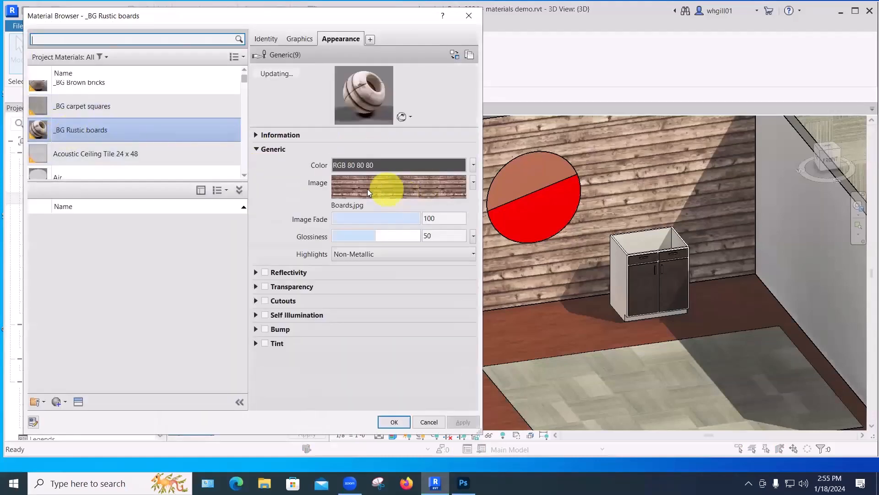
{"action": "left_click", "coordinate": [367, 188]}
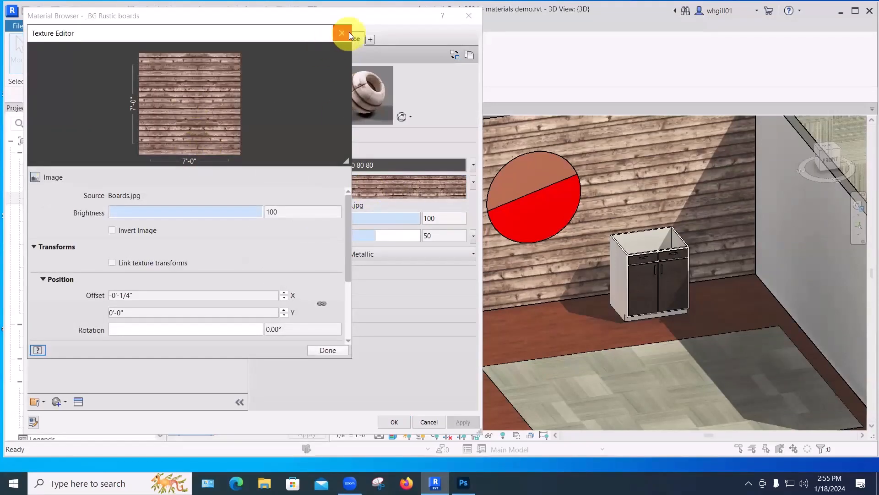
{"action": "left_click", "coordinate": [342, 33]}
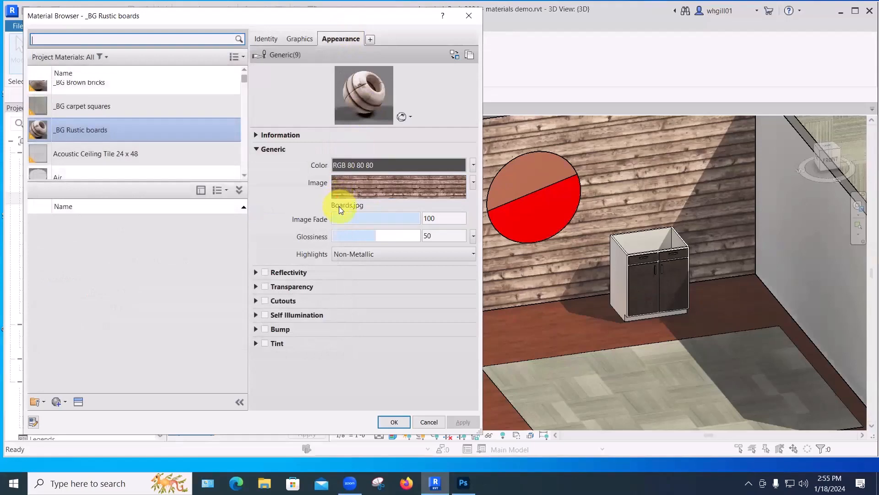
{"action": "left_click", "coordinate": [339, 205]}
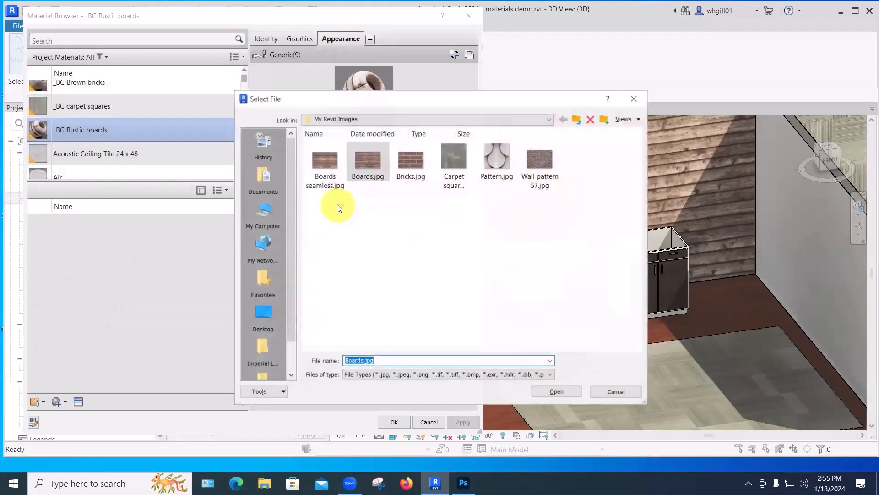
{"action": "left_click", "coordinate": [323, 162]}
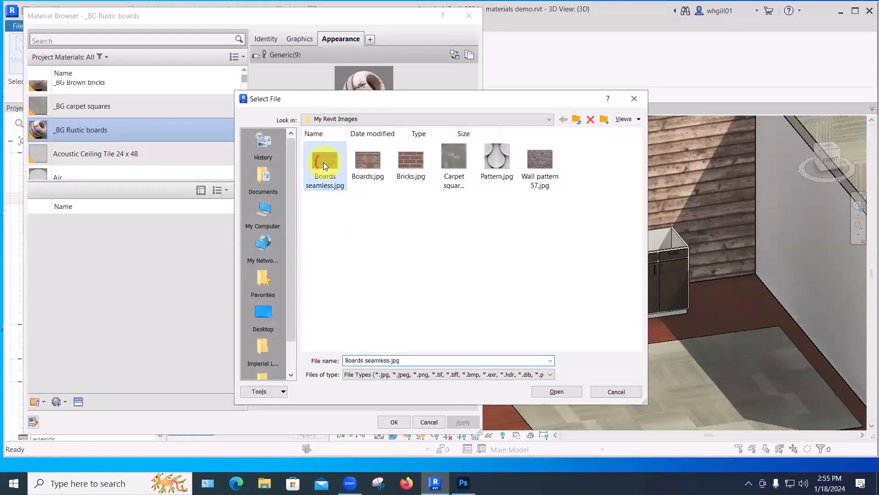
{"action": "left_click", "coordinate": [557, 390]}
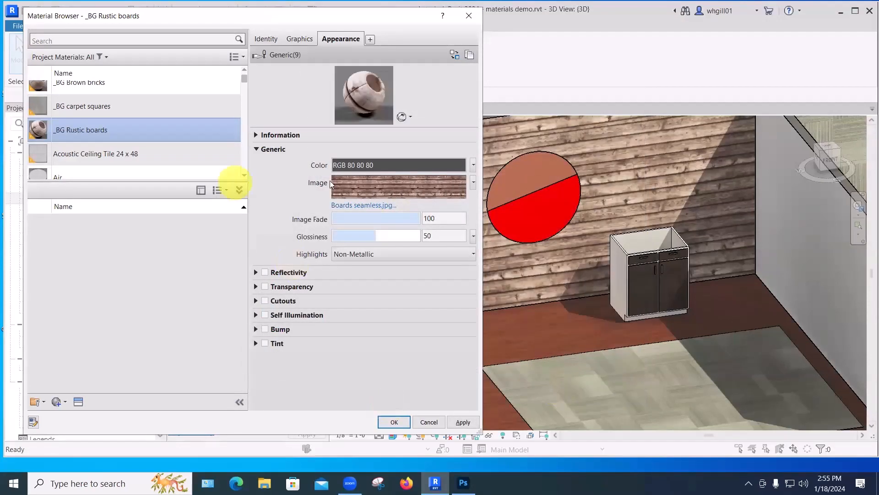
- Unlink the rustic boards texture's sample width and height, set the height to 11'-0", and apply the change to the material
{"action": "mouse_move", "coordinate": [357, 188]}
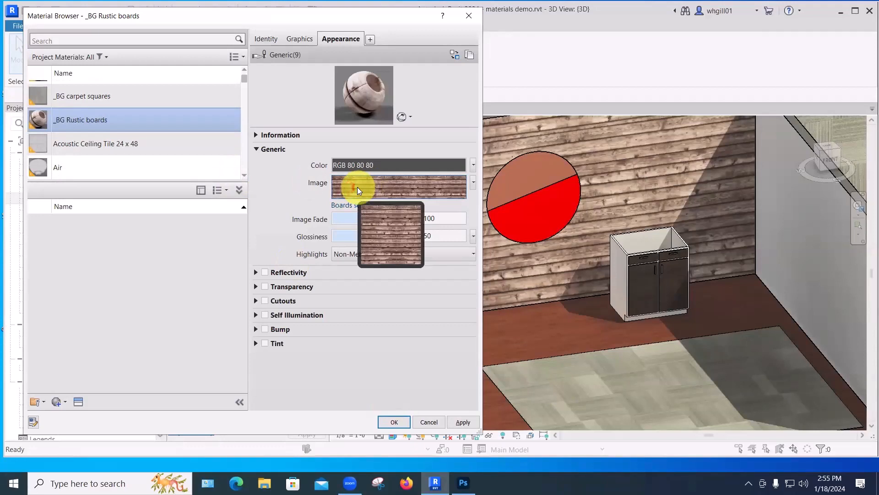
{"action": "left_click", "coordinate": [357, 187]}
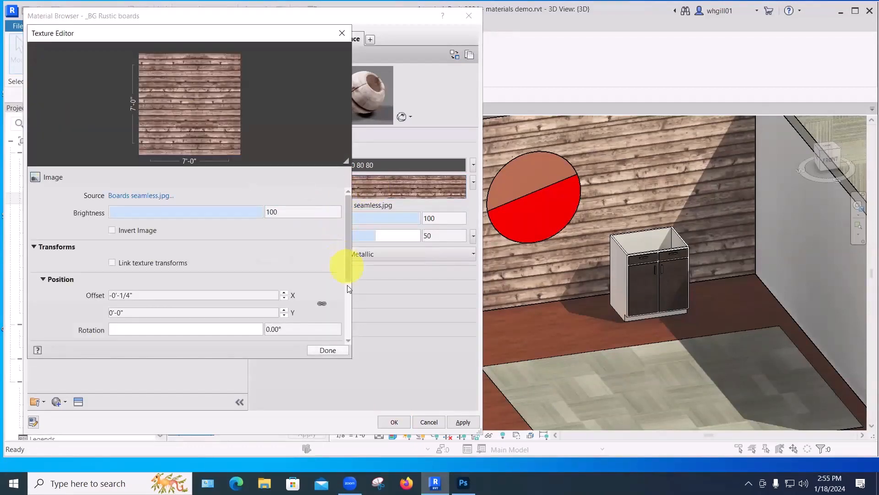
{"action": "left_click_drag", "start_coordinate": [348, 288], "coordinate": [345, 331]}
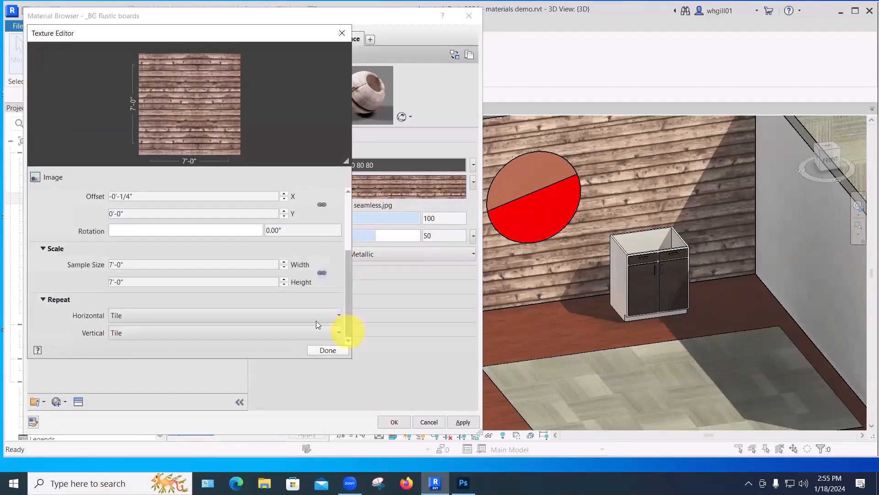
{"action": "left_click", "coordinate": [322, 273]}
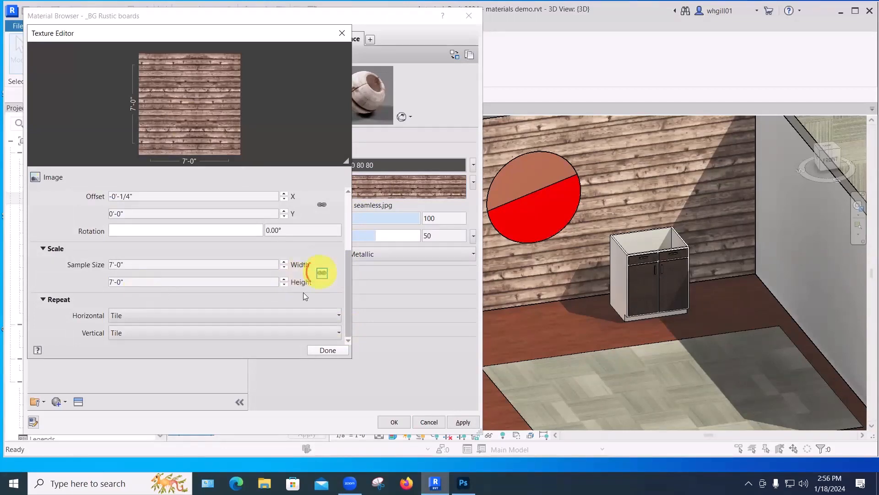
{"action": "left_click", "coordinate": [121, 282]}
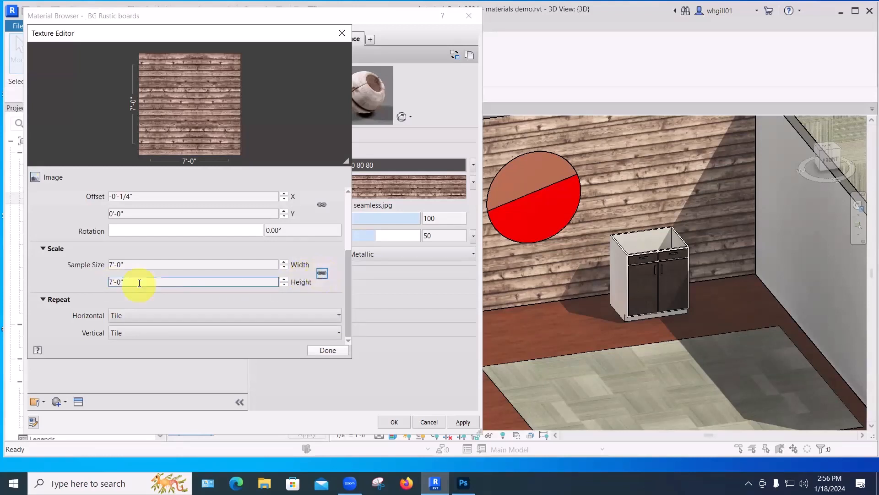
{"action": "double_click", "coordinate": [139, 283]}
{"action": "type", "text": "11'"}
{"action": "key", "text": "Return"}
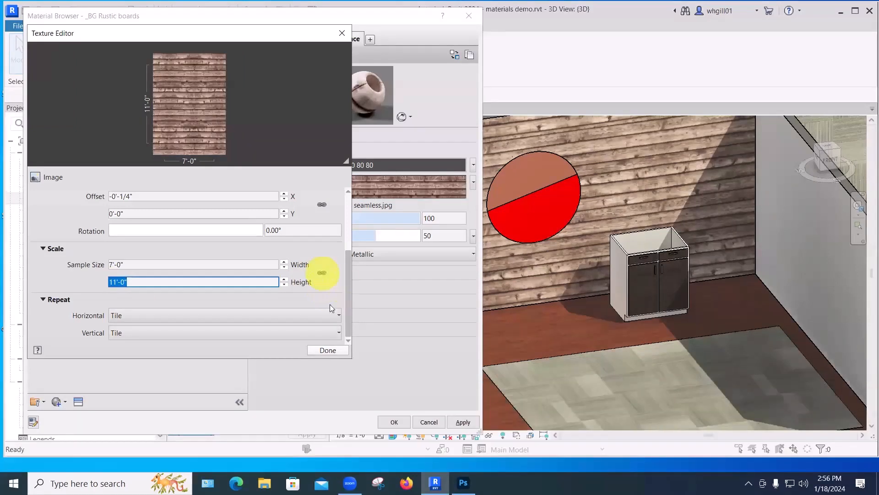
{"action": "left_click", "coordinate": [325, 349]}
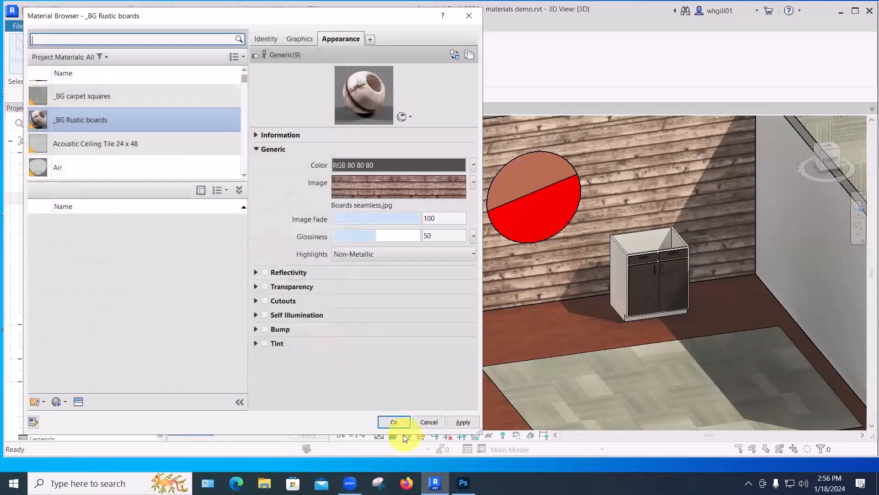
{"action": "left_click", "coordinate": [463, 422]}
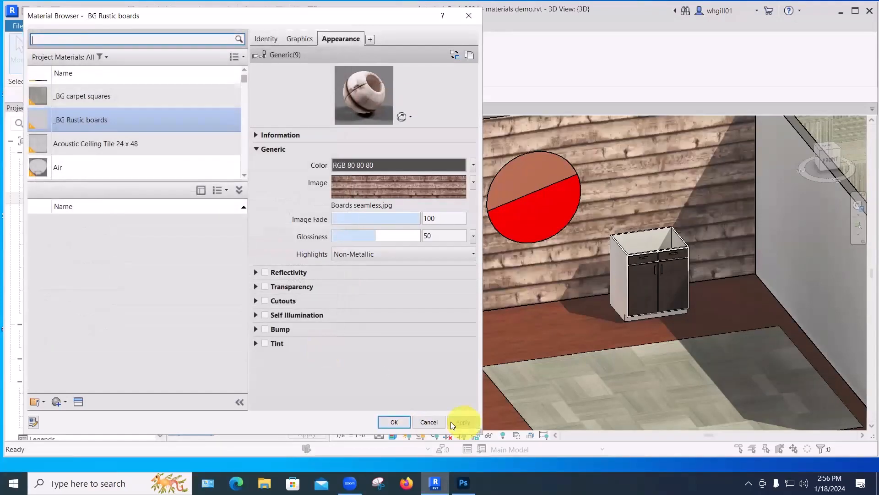
{"action": "left_click", "coordinate": [393, 421]}
{"action": "left_click", "coordinate": [402, 318]}
{"action": "left_click", "coordinate": [415, 165]}
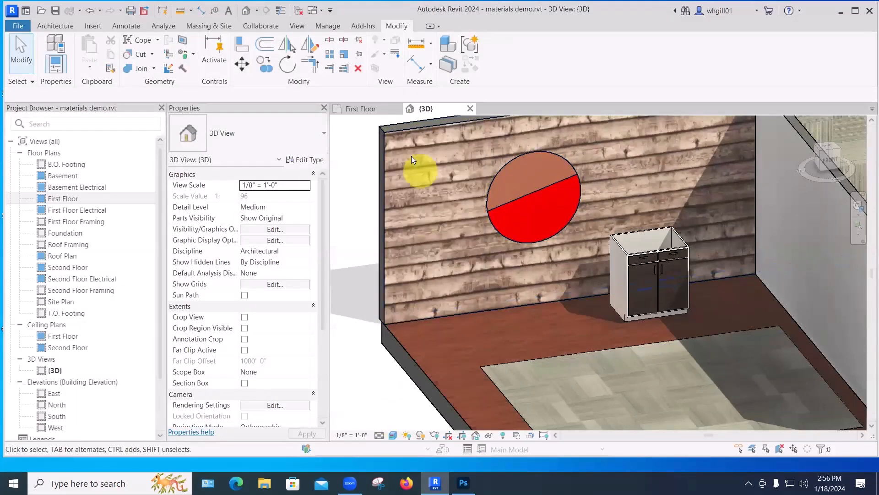
{"action": "left_click", "coordinate": [412, 253]}
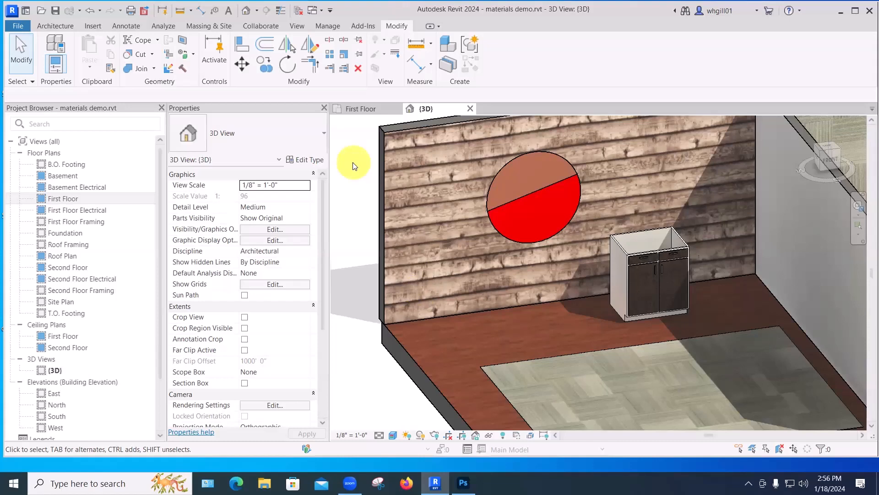
- Reopen the _BG Rustic boards texture for editing and set its sample width to 11'
{"action": "key", "text": "m"}
{"action": "key", "text": "b"}
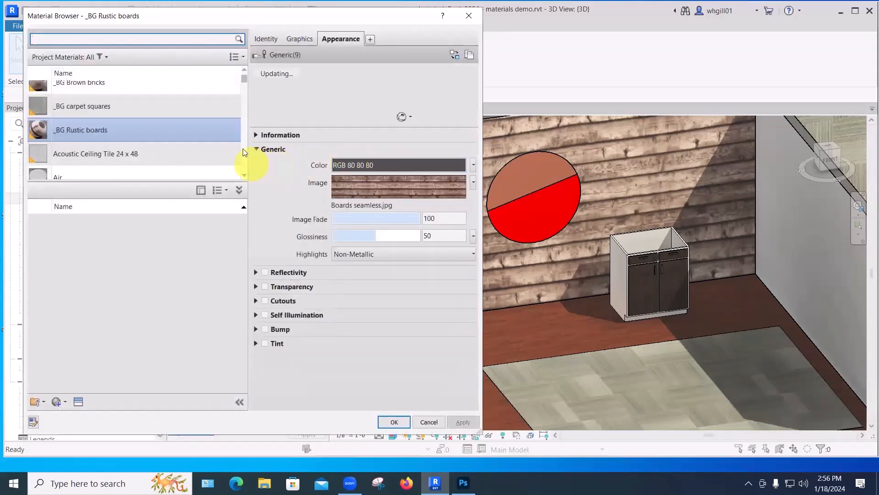
{"action": "left_click", "coordinate": [355, 194]}
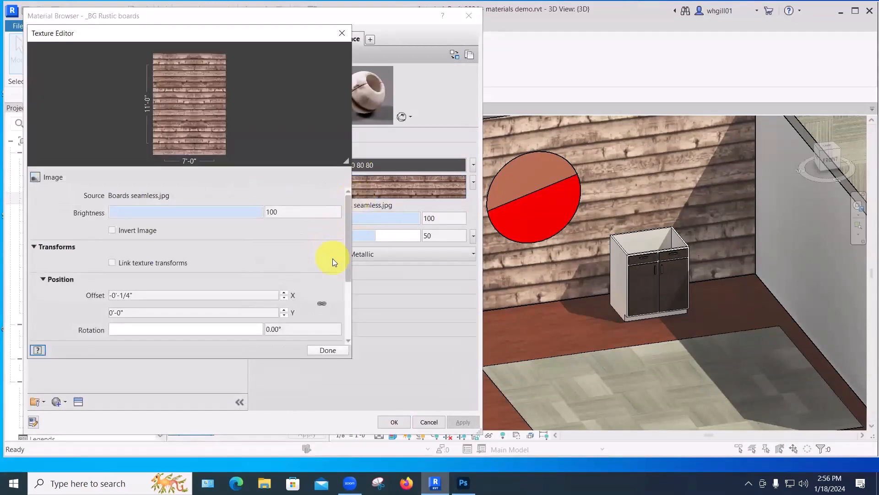
{"action": "left_click_drag", "start_coordinate": [348, 271], "coordinate": [348, 322]}
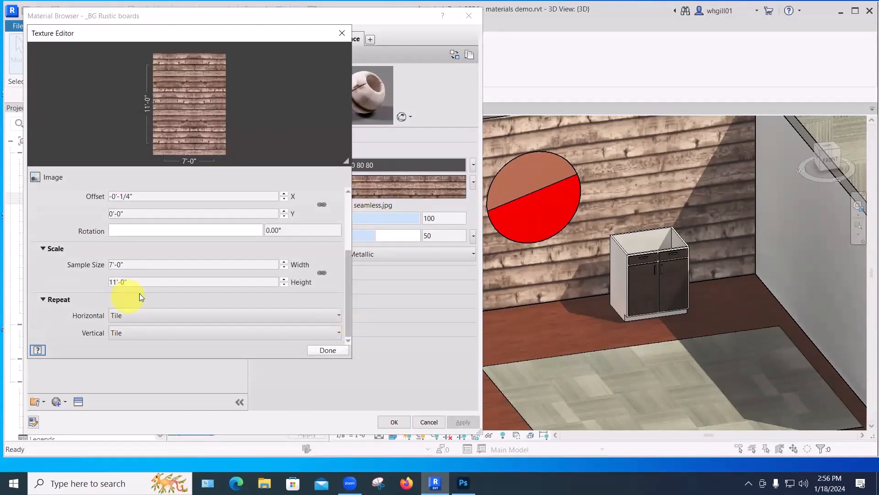
{"action": "left_click", "coordinate": [122, 264]}
{"action": "double_click", "coordinate": [122, 264]}
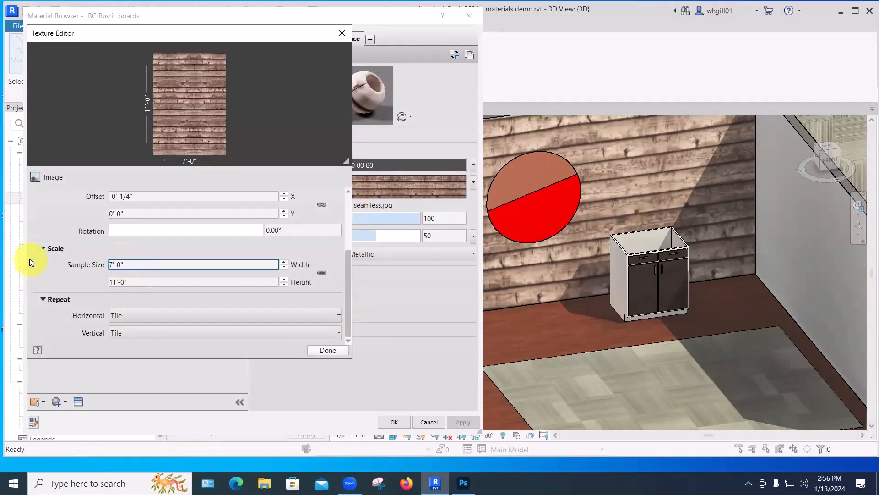
{"action": "type", "text": "11"}
{"action": "key", "text": "Delete"}
{"action": "key", "text": "Delete"}
{"action": "key", "text": "Delete"}
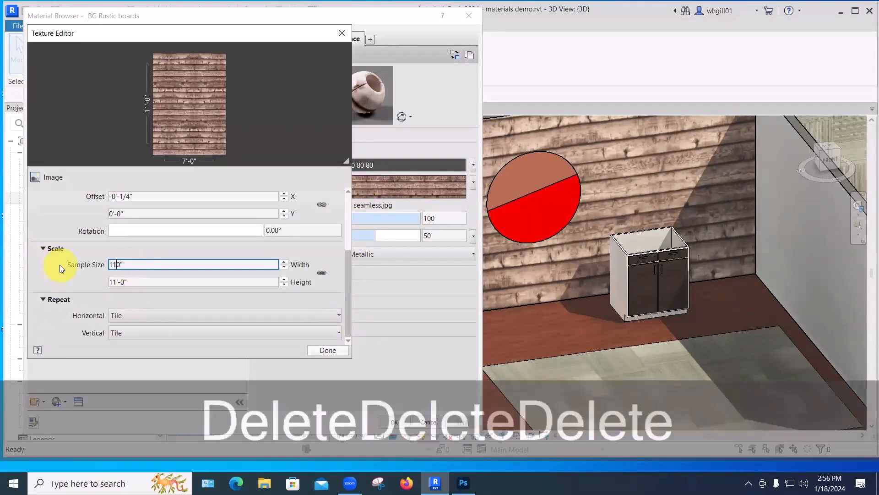
{"action": "key", "text": "Delete"}
{"action": "key", "text": "Delete"}
{"action": "type", "text": "'"}
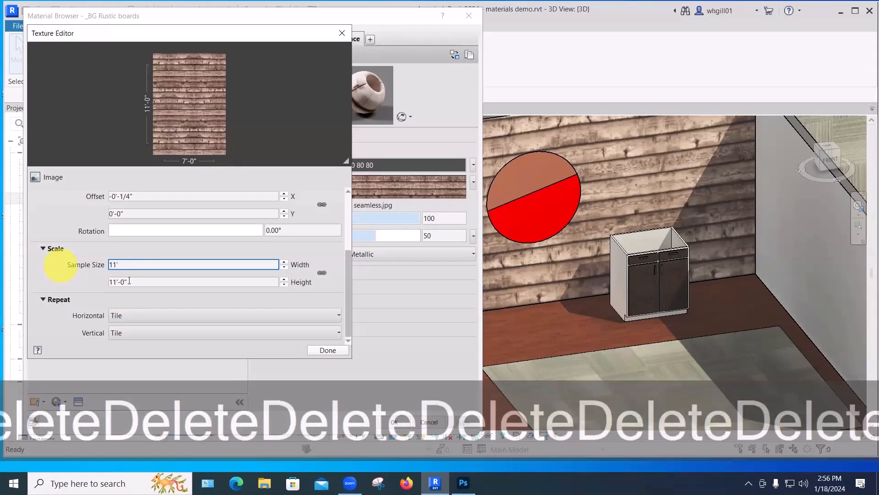
- Set the rustic boards texture's sample height to 7'-0" and apply the material change to the wall
{"action": "left_click", "coordinate": [104, 281]}
{"action": "type", "text": "7'"}
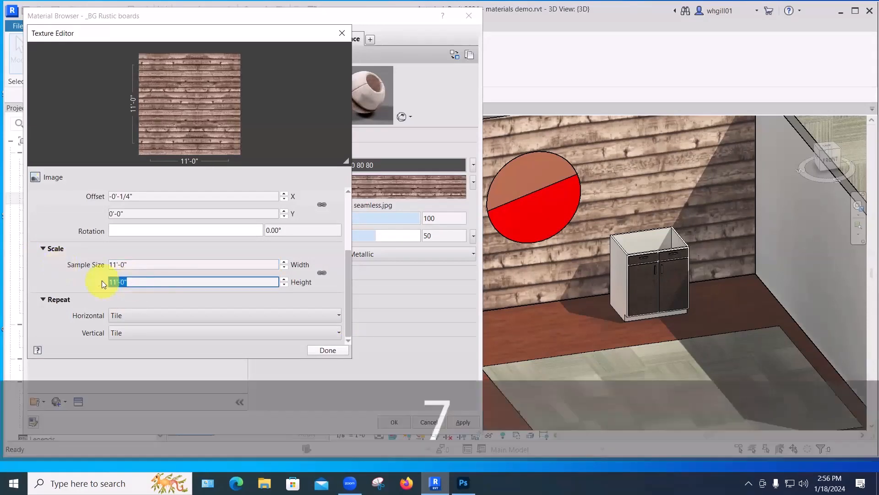
{"action": "key", "text": "Return"}
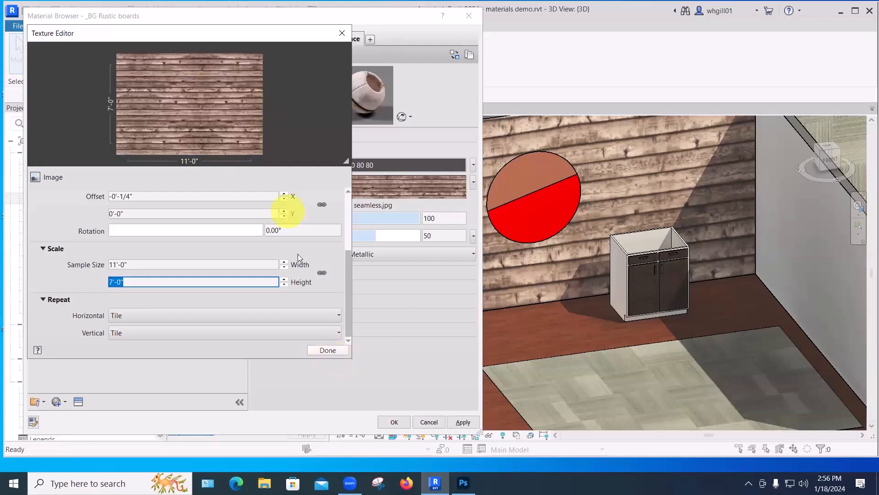
{"action": "left_click", "coordinate": [328, 350]}
{"action": "left_click", "coordinate": [463, 422]}
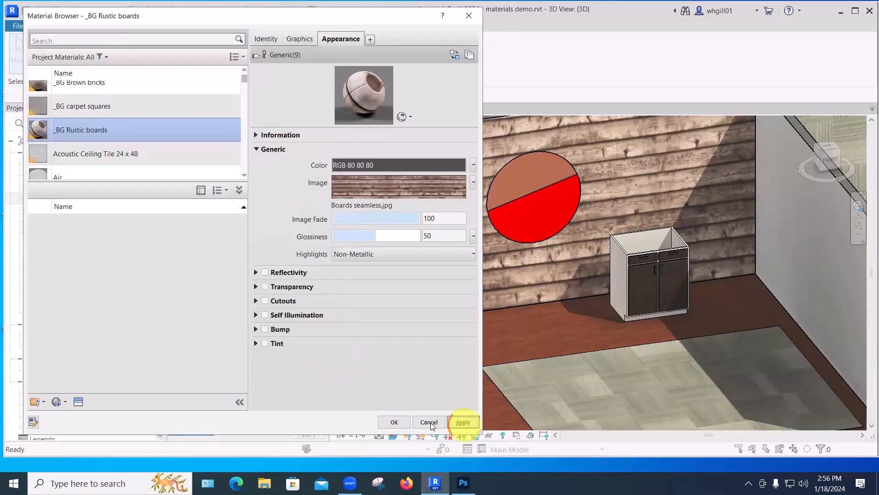
{"action": "left_click", "coordinate": [394, 422]}
{"action": "middle_click_drag", "start_coordinate": [387, 388], "coordinate": [411, 278], "text": "shift"}
{"action": "scroll", "coordinate": [411, 278], "scroll_direction": "down", "scroll_amount": 2}
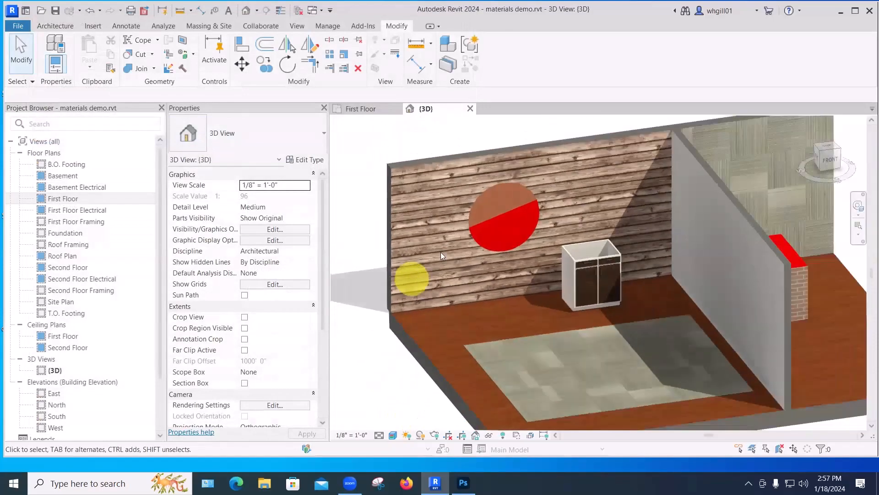
{"action": "scroll", "coordinate": [440, 252], "scroll_direction": "up", "scroll_amount": 6}
{"action": "scroll", "coordinate": [457, 231], "scroll_direction": "down", "scroll_amount": 5}
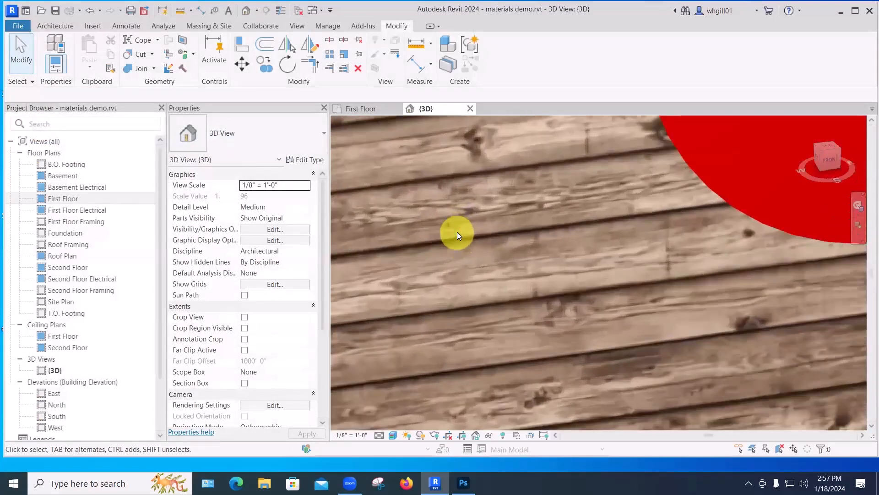
{"action": "scroll", "coordinate": [415, 273], "scroll_direction": "down", "scroll_amount": 5}
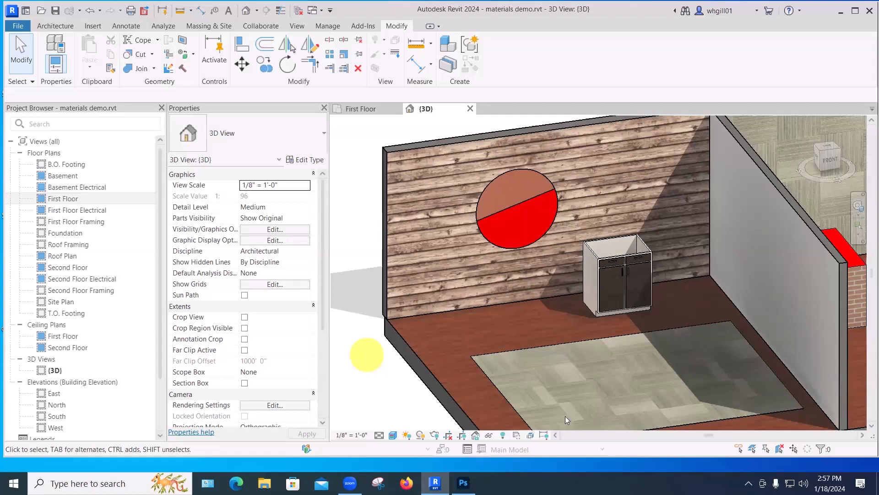
- Switch to Photoshop and reopen the recent file Boards seamless.jpg
{"action": "left_click", "coordinate": [462, 482]}
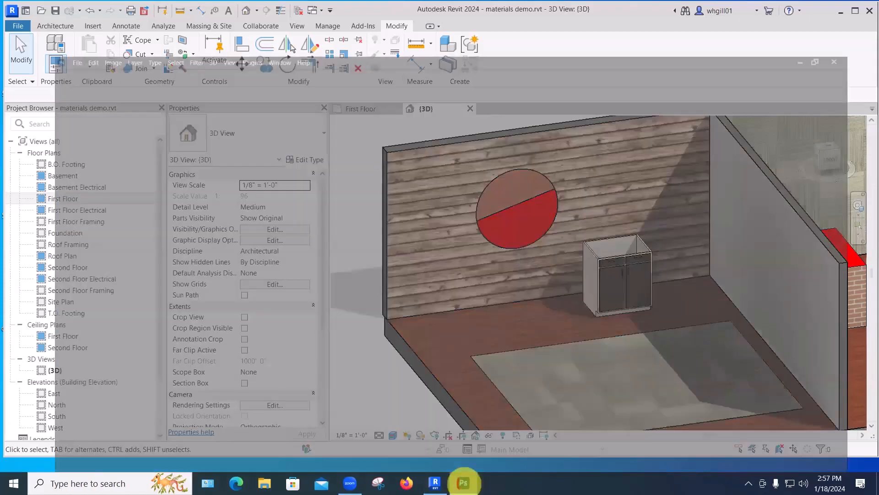
{"action": "left_click", "coordinate": [228, 268]}
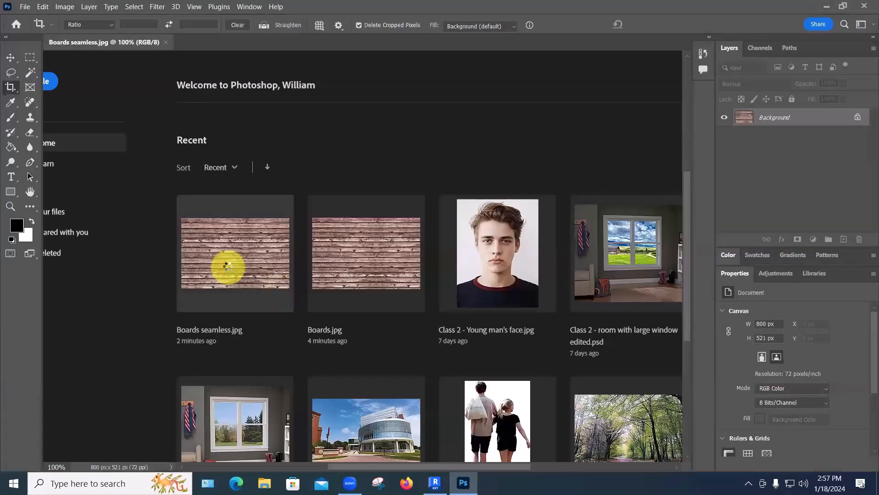
{"action": "scroll", "coordinate": [368, 236], "scroll_direction": "up", "scroll_amount": 5}
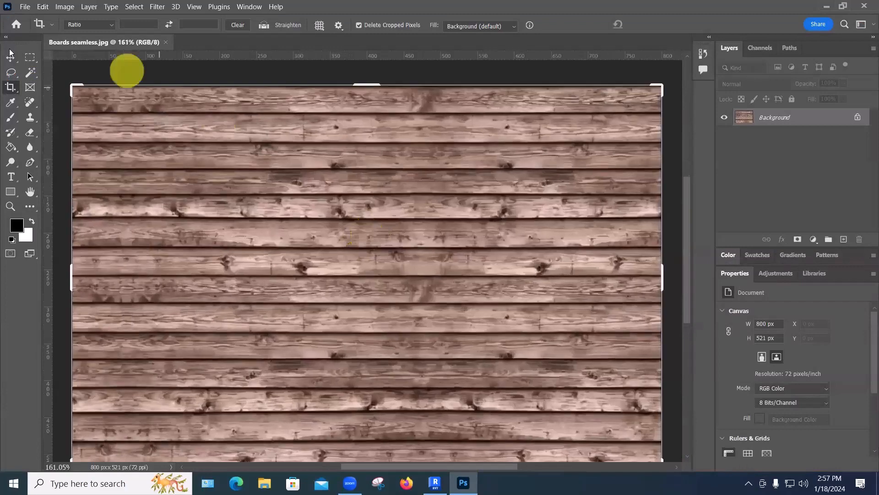
- Apply the Sharpen filter to the boards image
{"action": "left_click", "coordinate": [11, 57]}
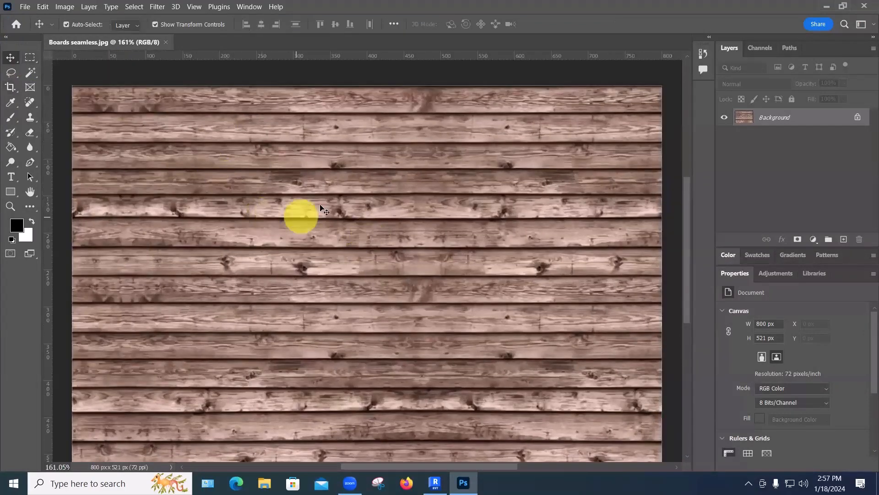
{"action": "scroll", "coordinate": [325, 206], "scroll_direction": "up", "scroll_amount": 7}
{"action": "scroll", "coordinate": [325, 209], "scroll_direction": "up", "scroll_amount": 2}
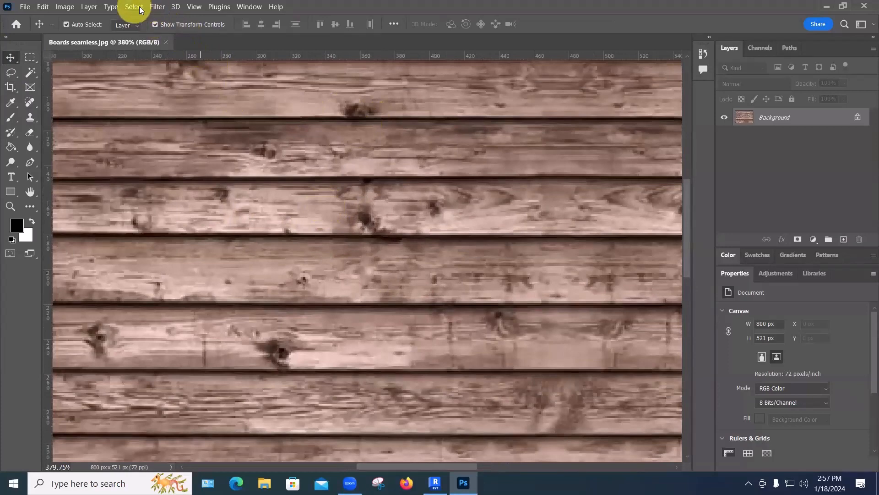
{"action": "left_click", "coordinate": [156, 8]}
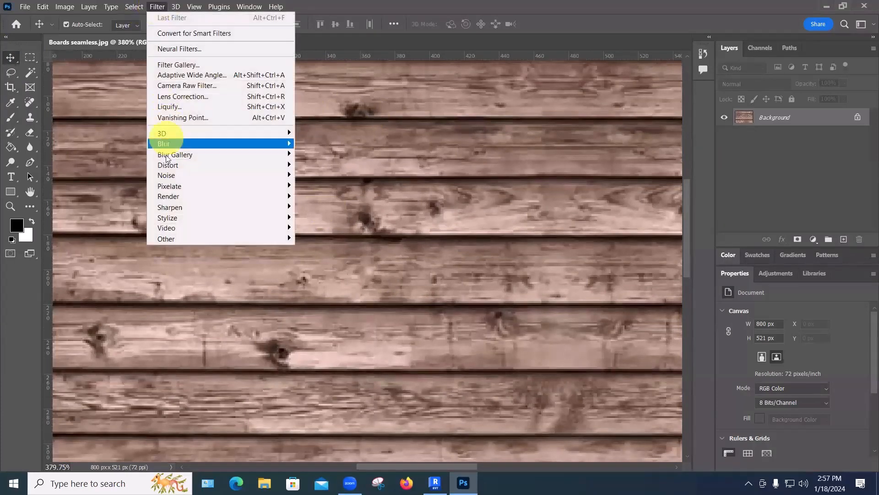
{"action": "mouse_move", "coordinate": [169, 210]}
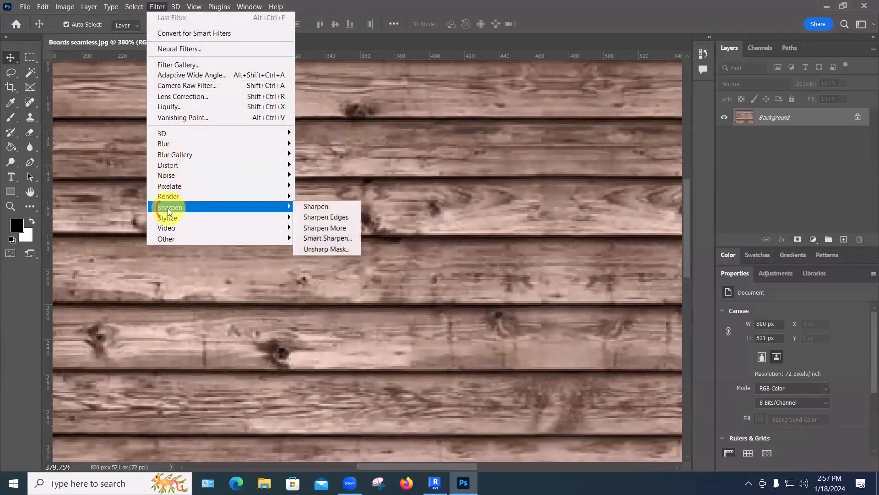
{"action": "left_click", "coordinate": [331, 208]}
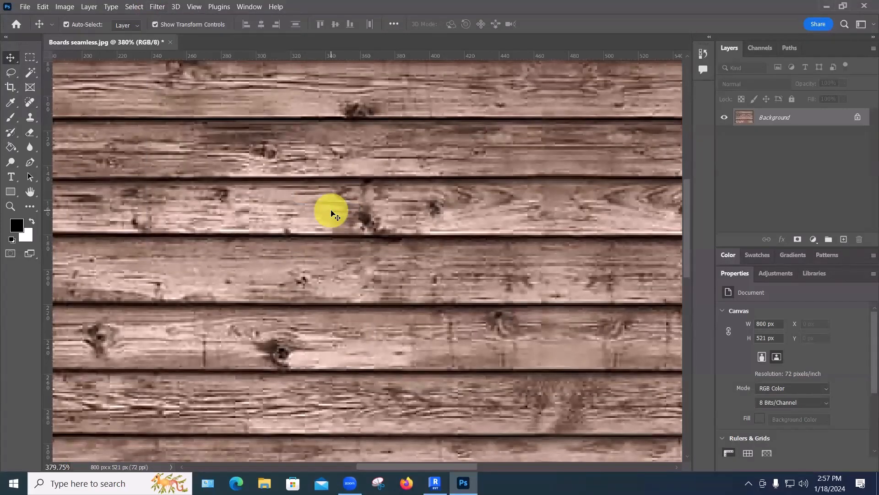
- Apply the Sharpen More filter to the boards image and save Boards seamless.jpg
{"action": "left_click", "coordinate": [157, 7]}
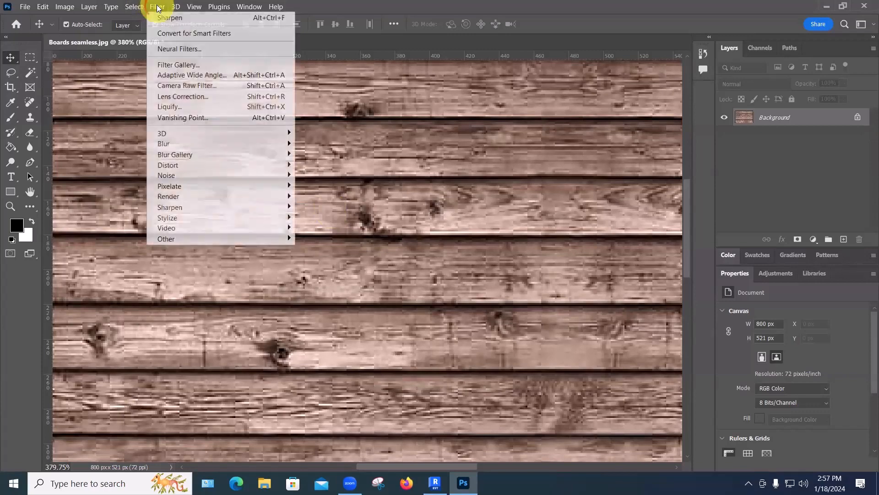
{"action": "mouse_move", "coordinate": [172, 206]}
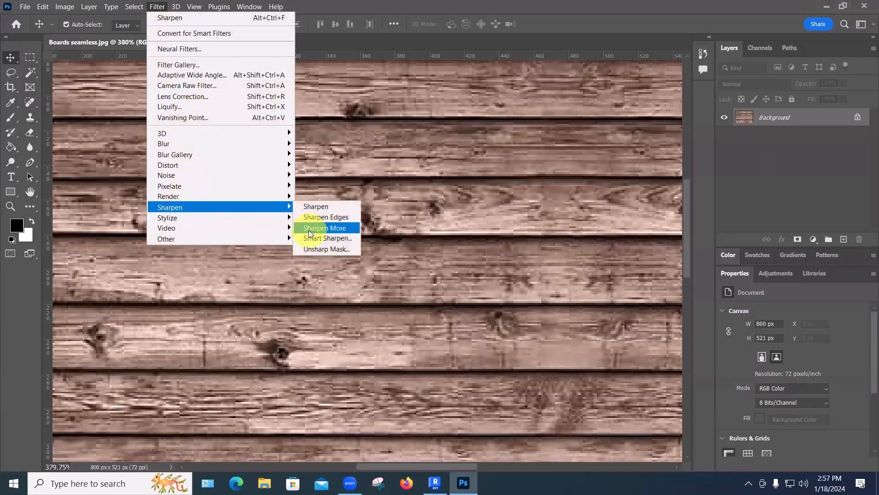
{"action": "left_click", "coordinate": [324, 228]}
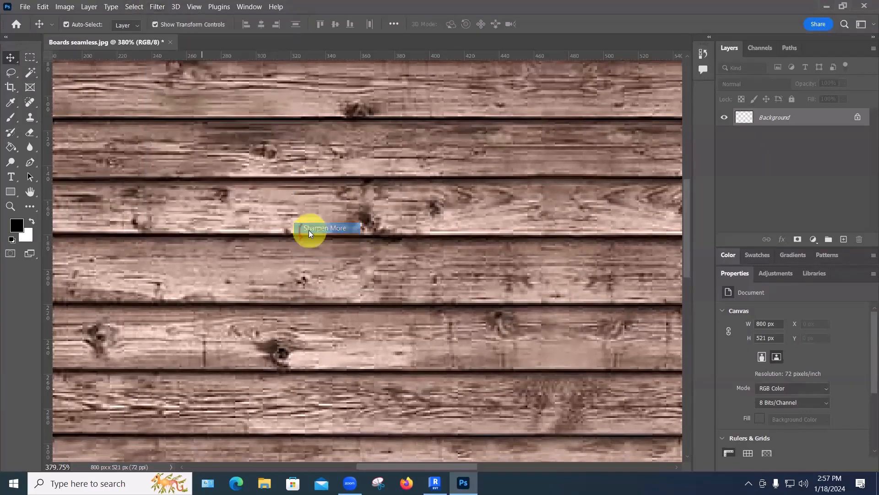
{"action": "scroll", "coordinate": [309, 233], "scroll_direction": "down", "scroll_amount": 10, "text": "alt"}
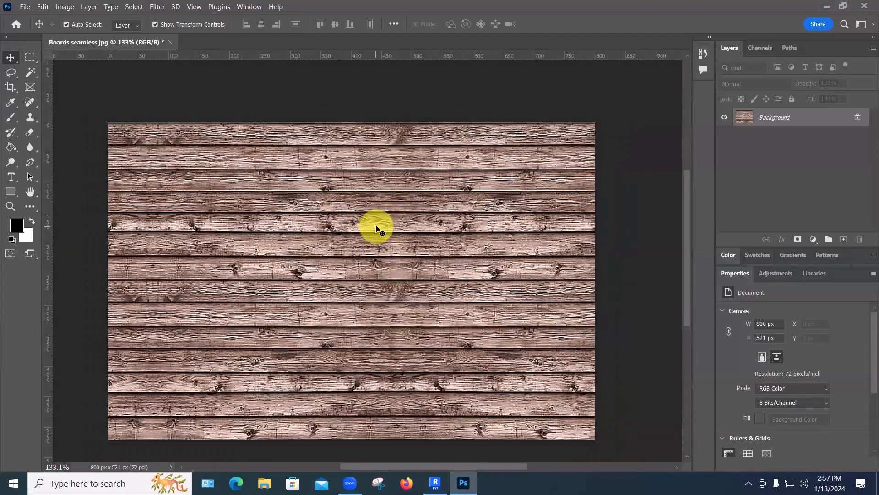
{"action": "scroll", "coordinate": [376, 227], "scroll_direction": "up", "scroll_amount": 1, "text": "alt"}
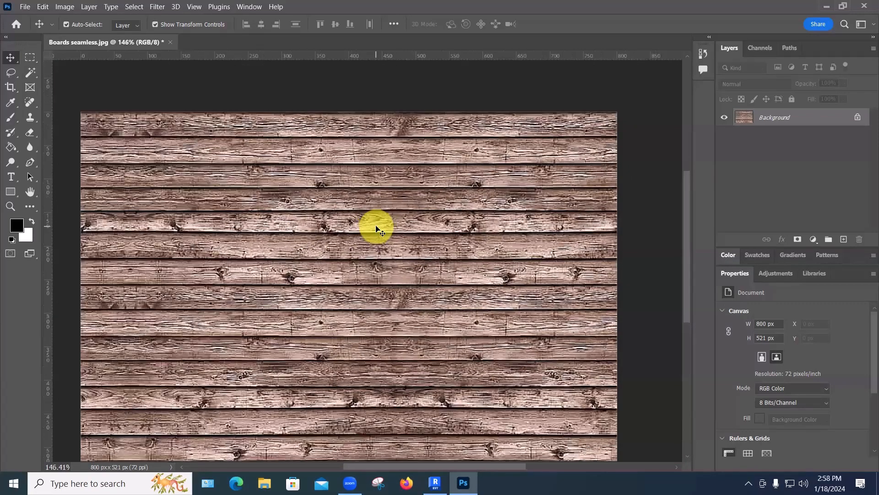
{"action": "scroll", "coordinate": [376, 227], "scroll_direction": "down", "scroll_amount": 1, "text": "alt"}
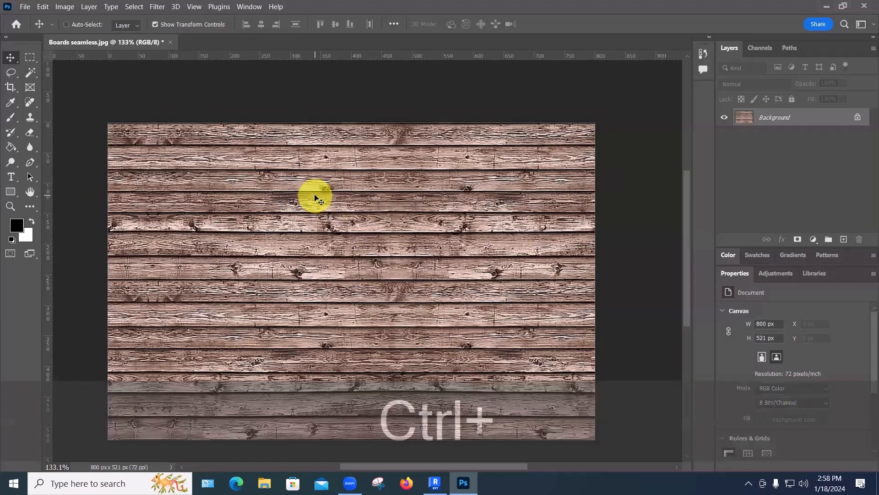
{"action": "key", "text": "ctrl+s"}
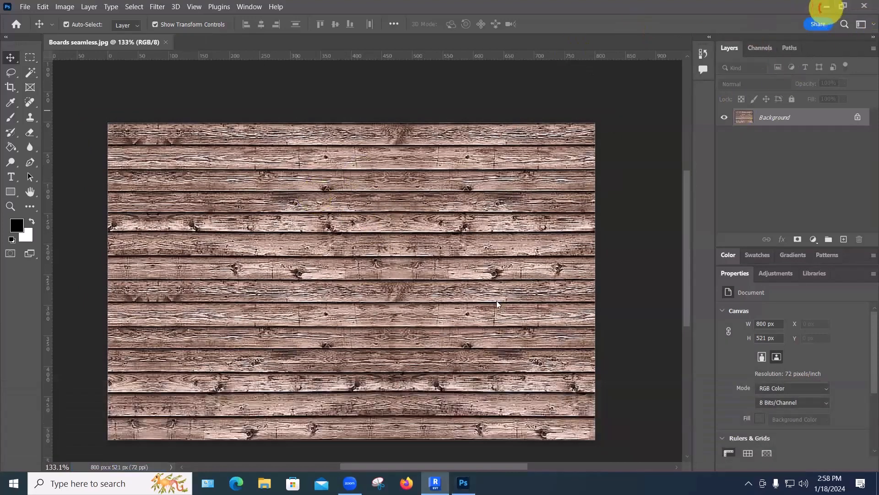
- Switch to Revit, reload Boards seamless.jpg as the appearance image of the _BG Rustic boards material, and accept the material change
{"action": "left_click", "coordinate": [828, 11]}
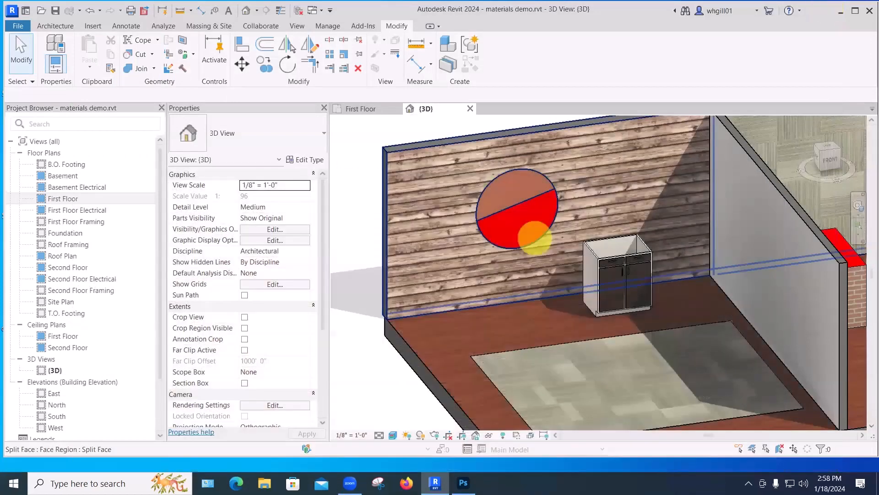
{"action": "left_click", "coordinate": [436, 479]}
{"action": "left_click", "coordinate": [435, 478]}
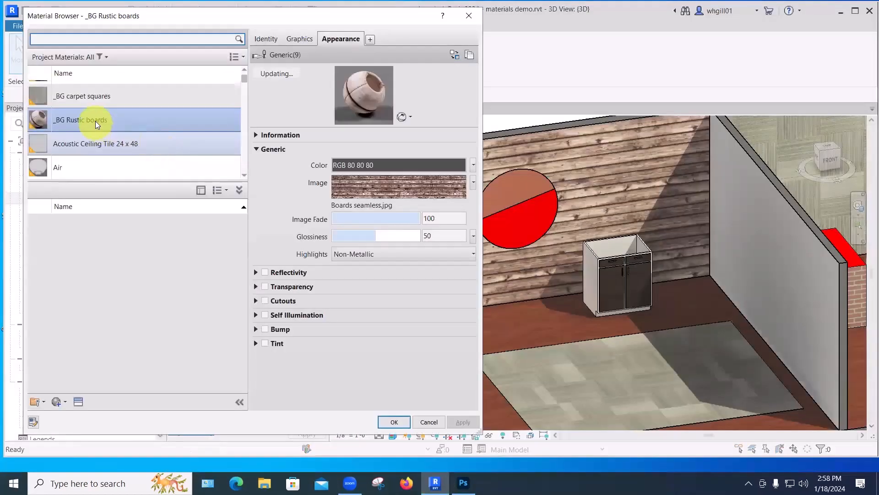
{"action": "left_click", "coordinate": [365, 189]}
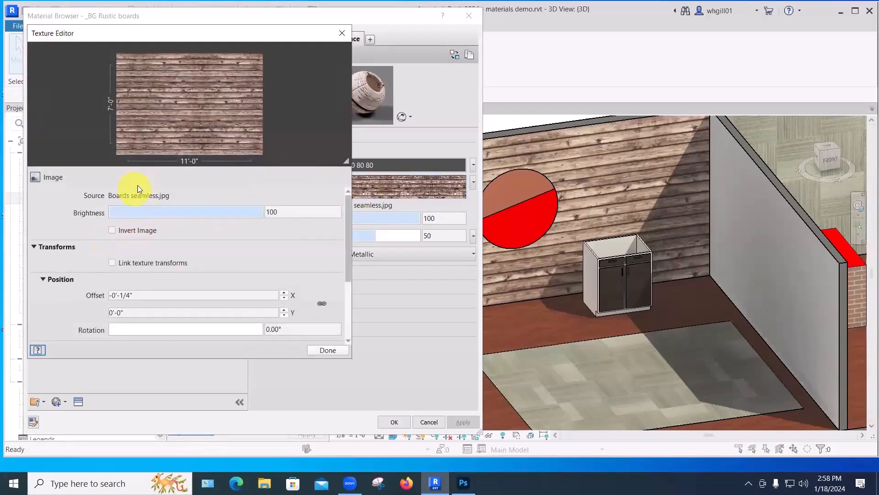
{"action": "left_click", "coordinate": [342, 33]}
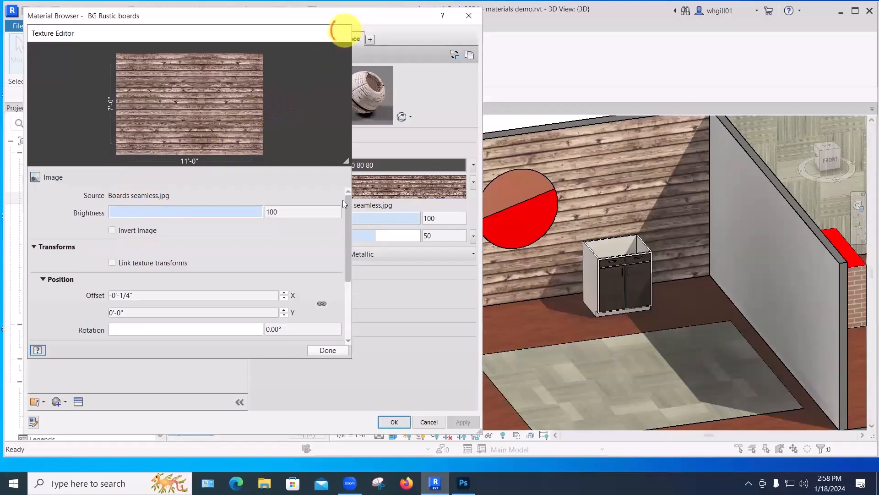
{"action": "left_click", "coordinate": [347, 204]}
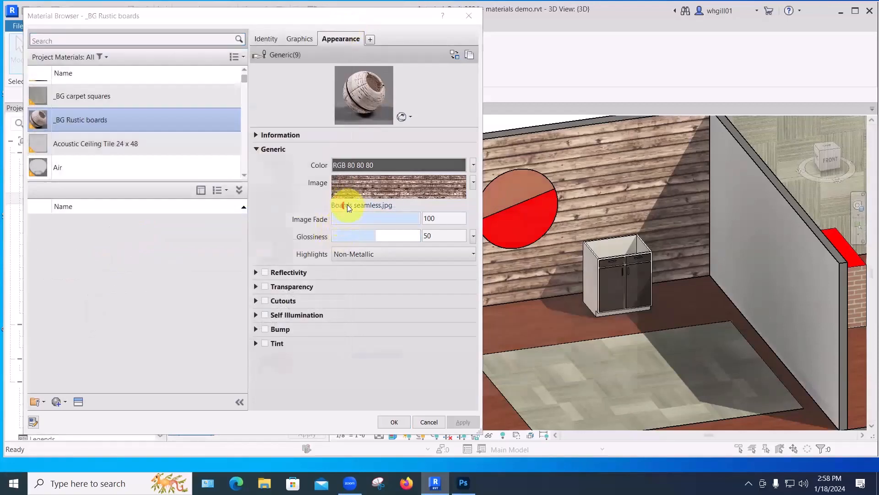
{"action": "left_click", "coordinate": [326, 167]}
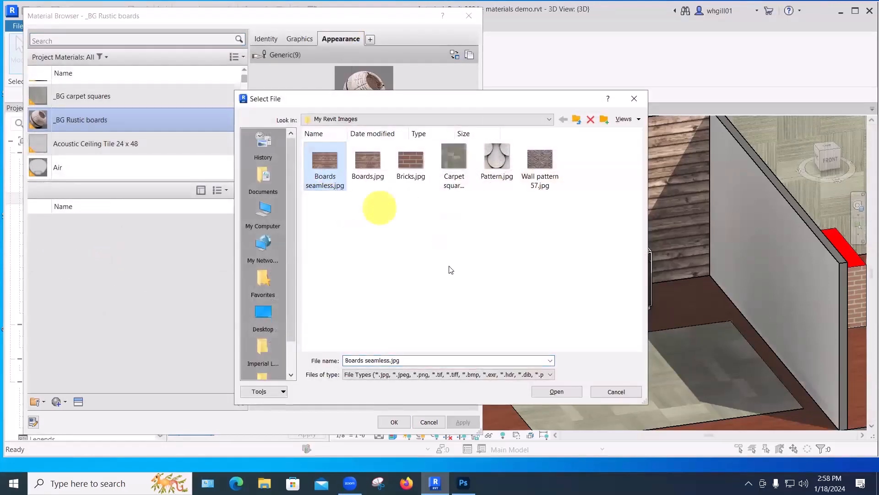
{"action": "left_click", "coordinate": [554, 392]}
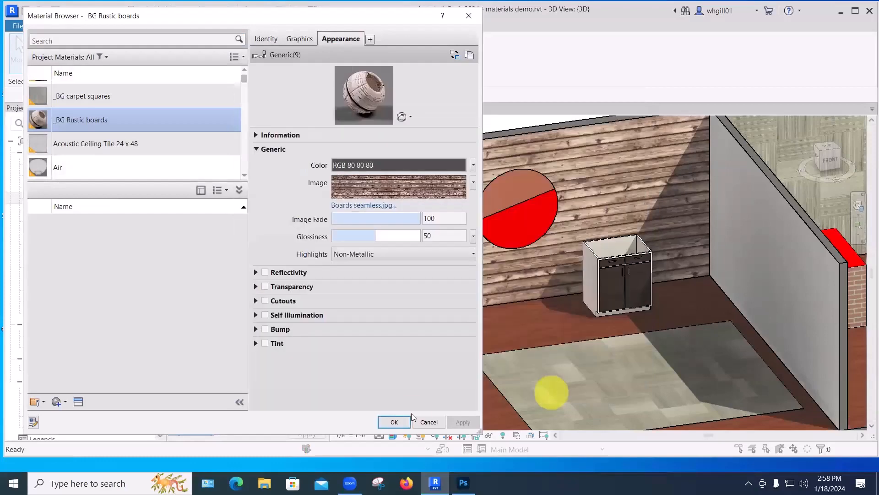
{"action": "left_click", "coordinate": [437, 422]}
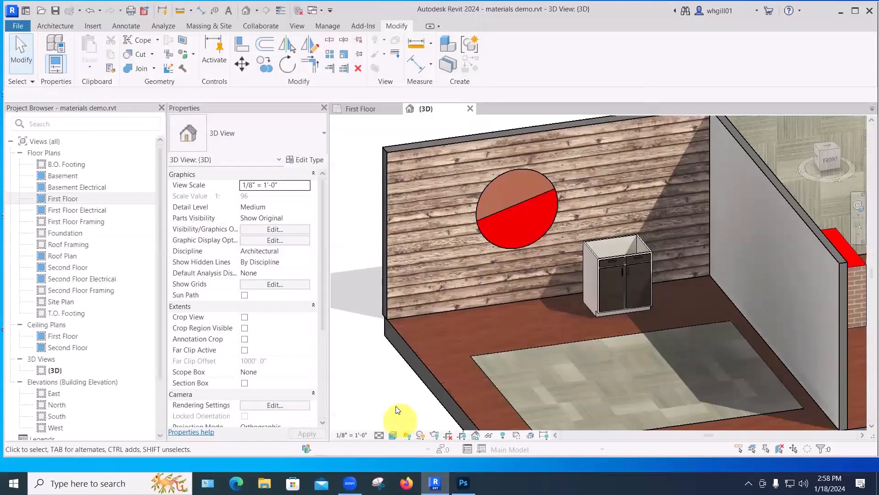
- Examine the reloaded boards texture on the wall, both close up and across the whole room
{"action": "scroll", "coordinate": [466, 302], "scroll_direction": "up", "scroll_amount": 6}
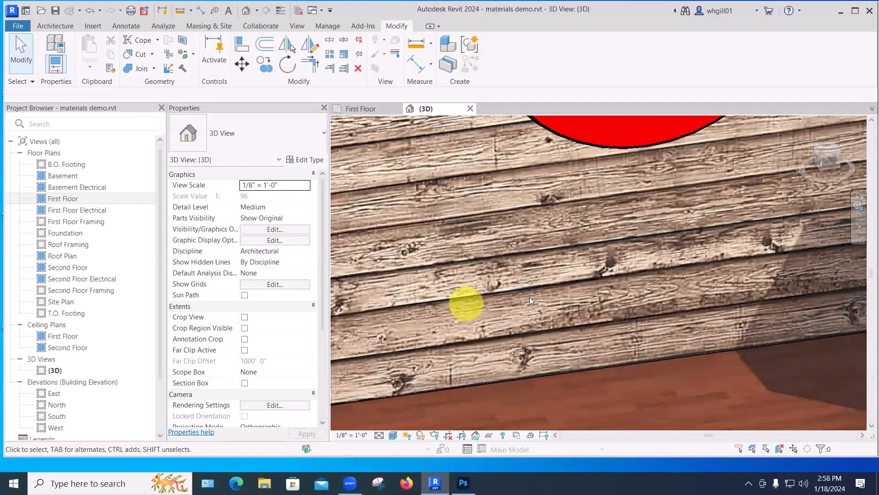
{"action": "scroll", "coordinate": [531, 297], "scroll_direction": "down", "scroll_amount": 5}
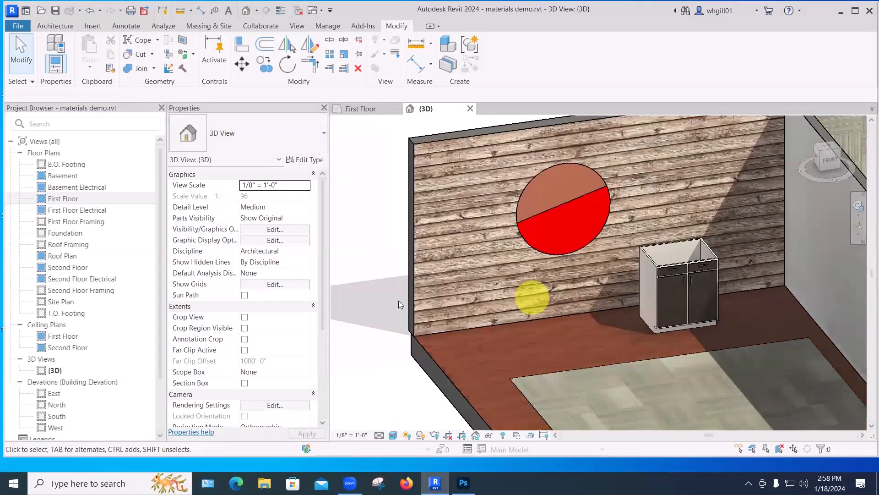
{"action": "middle_click_drag", "start_coordinate": [398, 304], "coordinate": [411, 320], "text": "shift"}
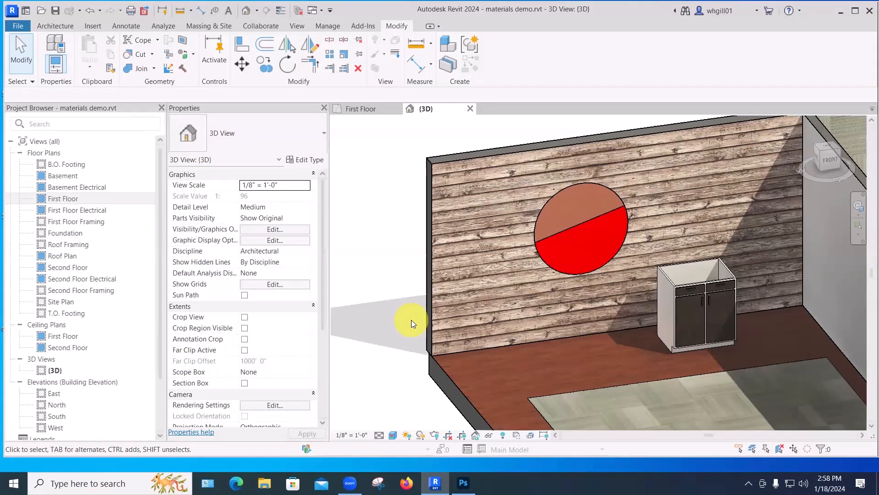
{"action": "scroll", "coordinate": [412, 320], "scroll_direction": "down", "scroll_amount": 2}
{"action": "scroll", "coordinate": [389, 287], "scroll_direction": "down", "scroll_amount": 2}
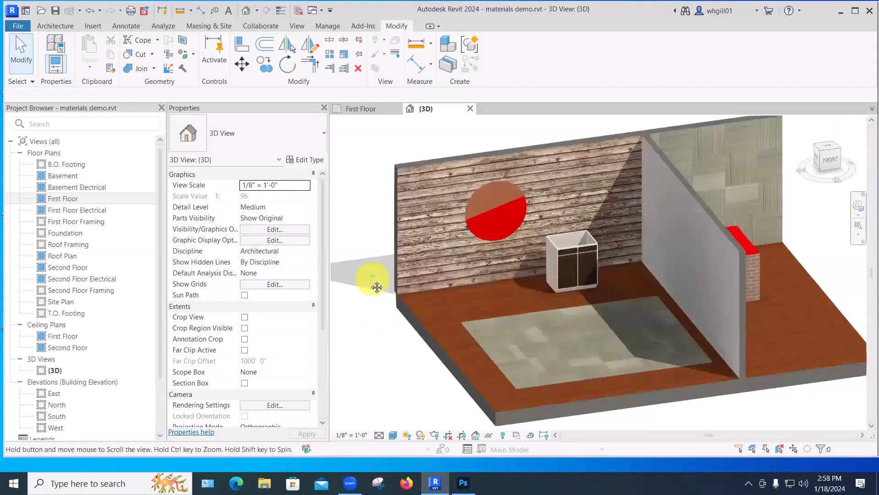
{"action": "scroll", "coordinate": [363, 296], "scroll_direction": "down", "scroll_amount": 1}
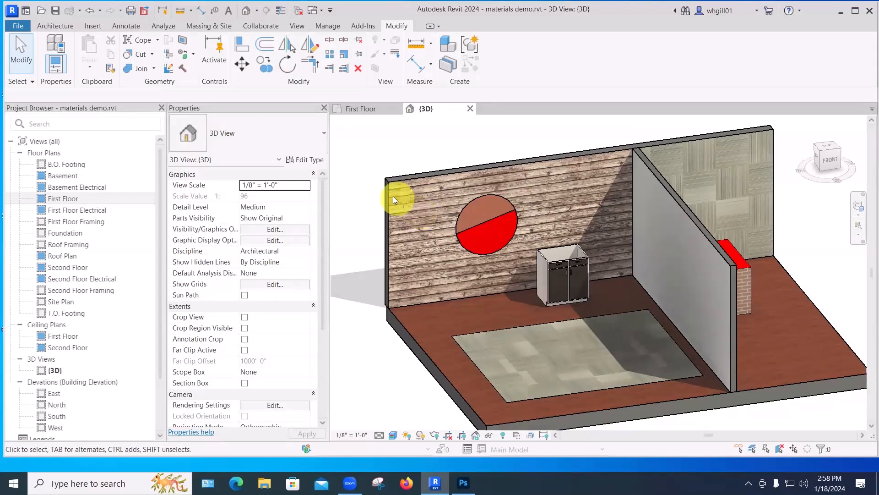
{"action": "key", "text": "m"}
{"action": "key", "text": "b"}
{"action": "key", "text": "Return"}
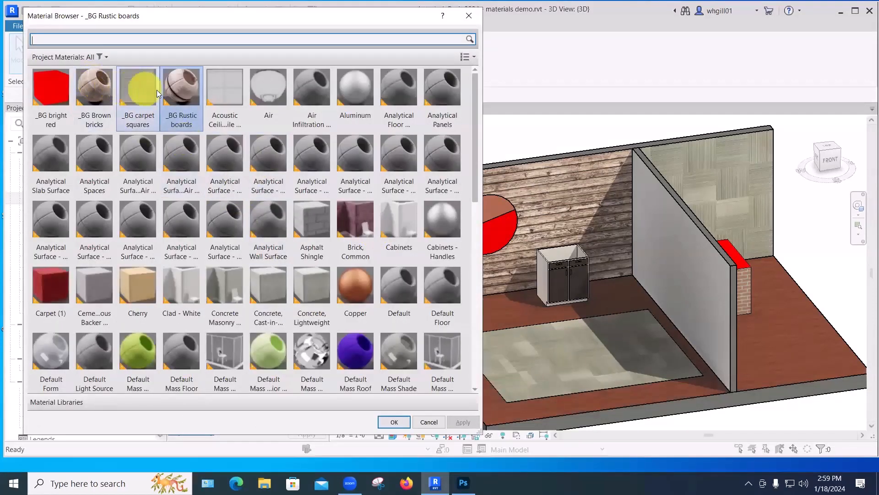
{"action": "left_click", "coordinate": [187, 95]}
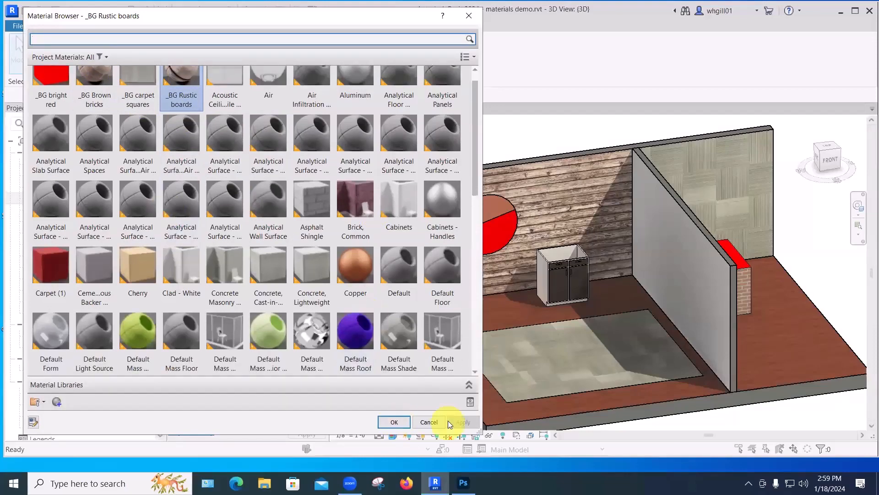
{"action": "left_click_drag", "start_coordinate": [402, 25], "coordinate": [426, 75]}
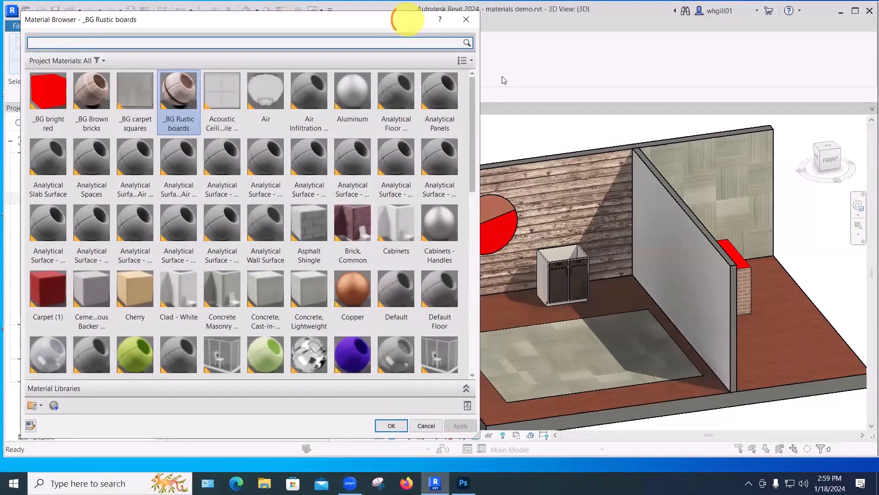
{"action": "left_click", "coordinate": [490, 66]}
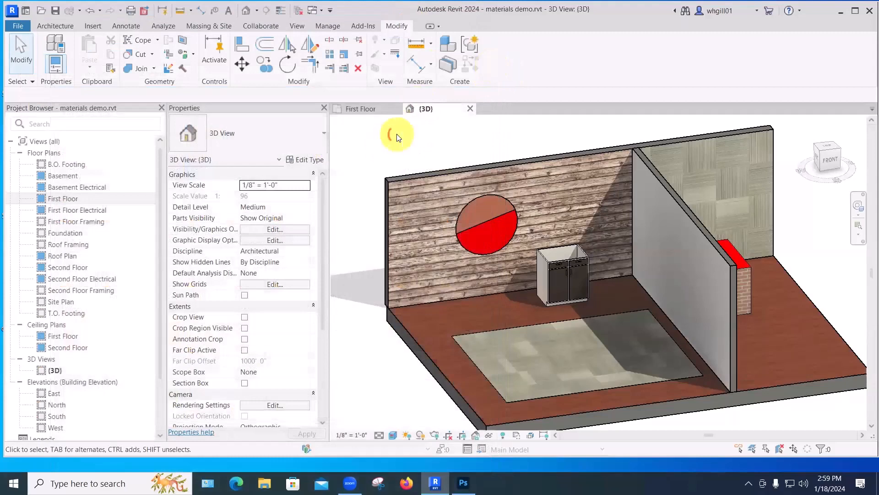
- Set the surface foreground pattern of the _BG Rustic boards material to the 6" Parallel model pattern
{"action": "key", "text": "m"}
{"action": "key", "text": "b"}
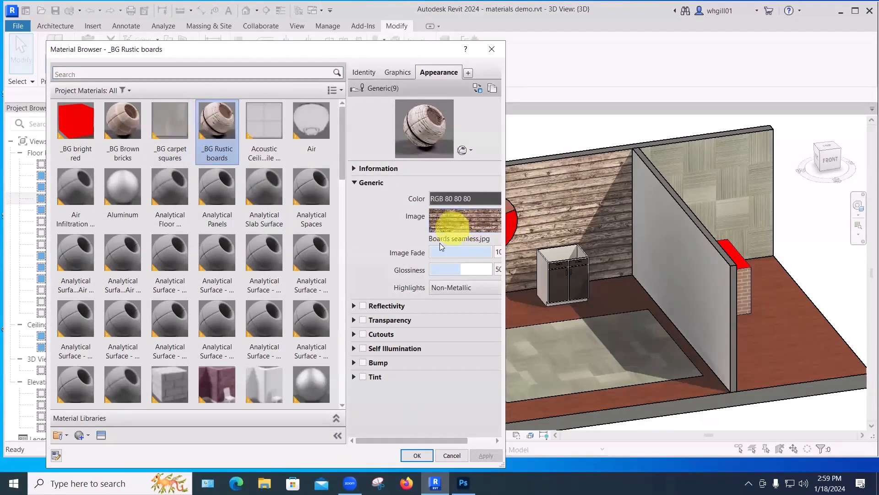
{"action": "left_click", "coordinate": [399, 73]}
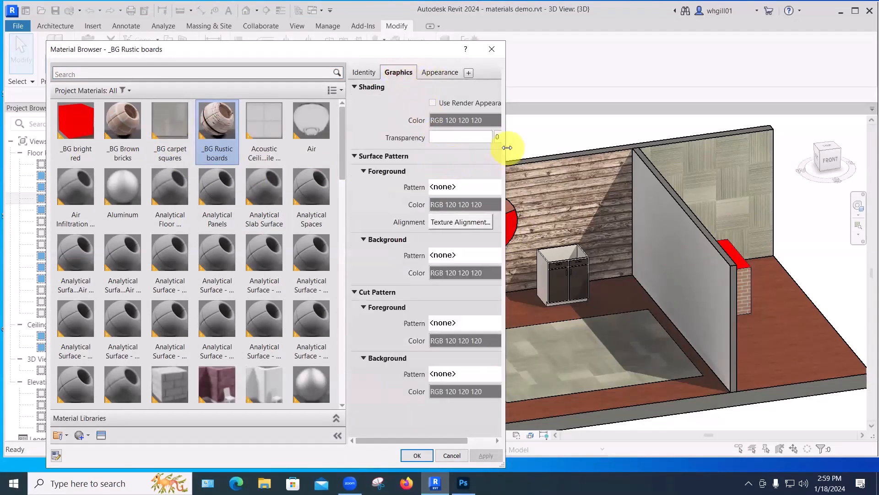
{"action": "left_click_drag", "start_coordinate": [507, 147], "coordinate": [589, 149]}
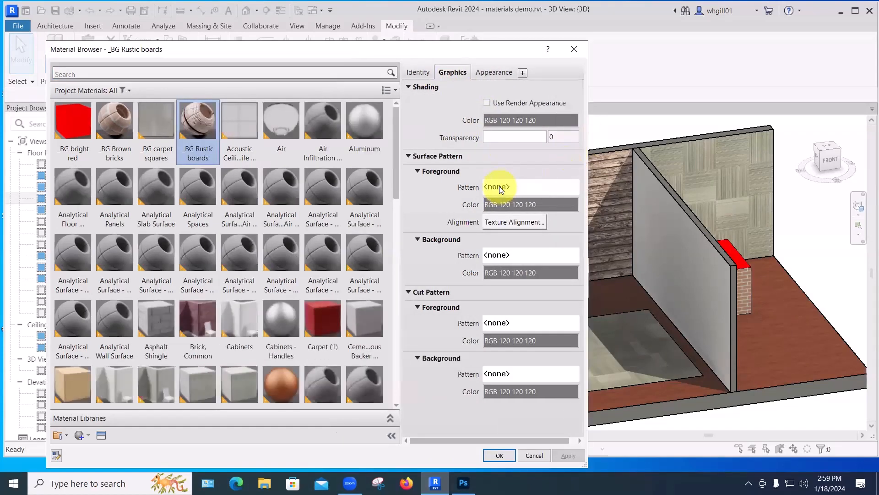
{"action": "left_click", "coordinate": [499, 187]}
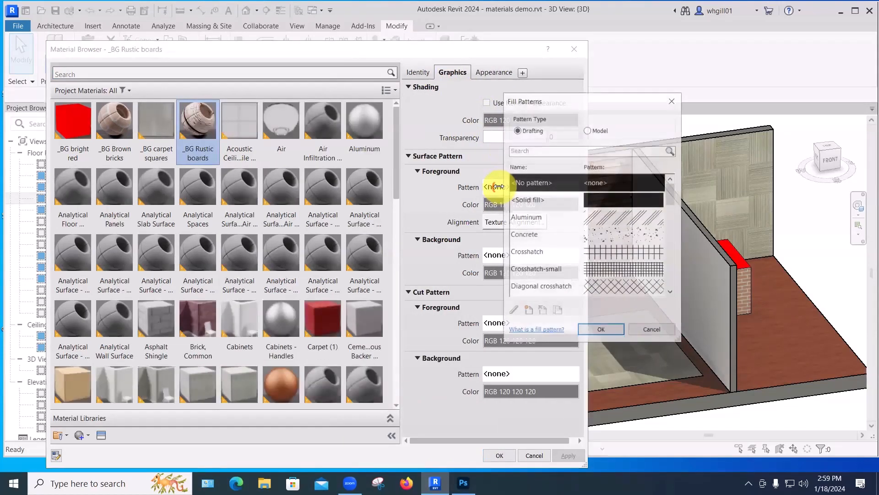
{"action": "left_click", "coordinate": [588, 130]}
{"action": "left_click_drag", "start_coordinate": [671, 185], "coordinate": [672, 208]}
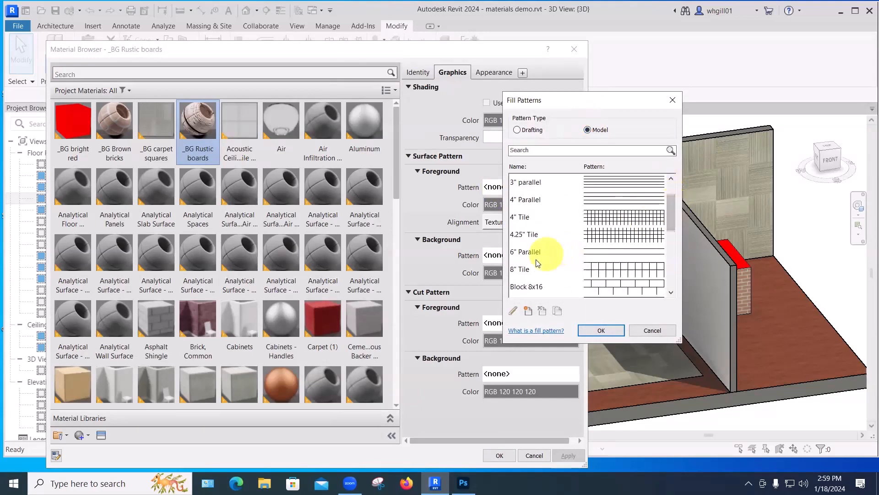
{"action": "left_click", "coordinate": [547, 251]}
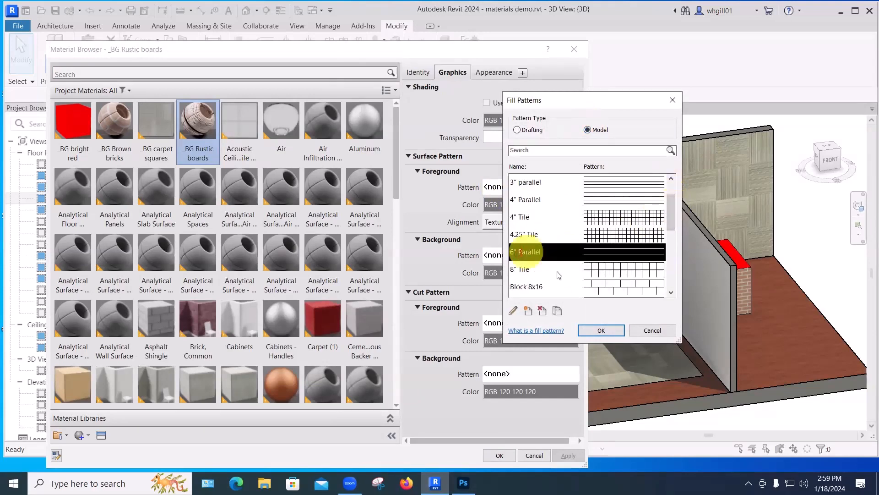
{"action": "left_click", "coordinate": [595, 330]}
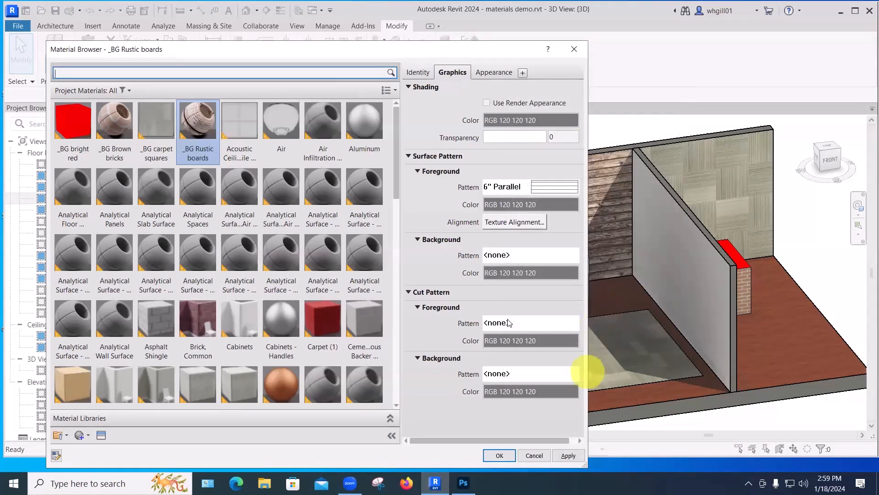
- Align the boards texture vertically with the 6" Parallel surface pattern and accept the material changes
{"action": "left_click", "coordinate": [514, 221]}
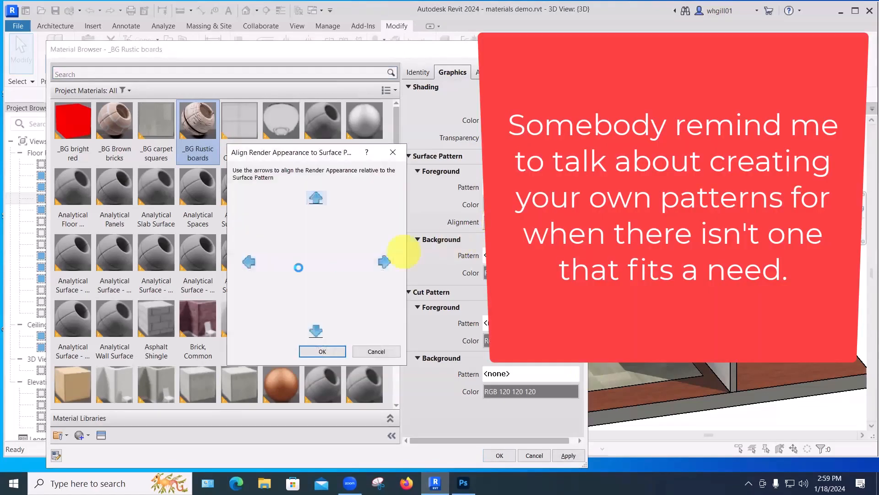
{"action": "left_click", "coordinate": [316, 196]}
{"action": "left_click", "coordinate": [316, 196]}
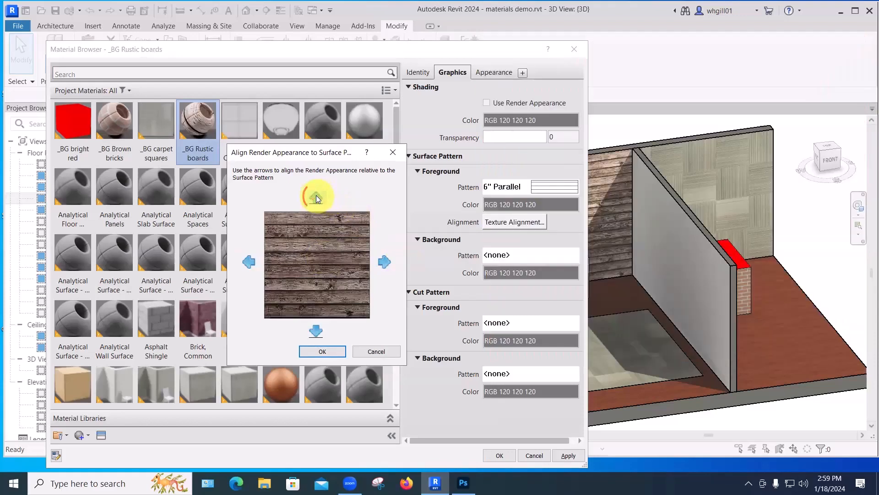
{"action": "left_click", "coordinate": [316, 331]}
{"action": "left_click", "coordinate": [316, 332]}
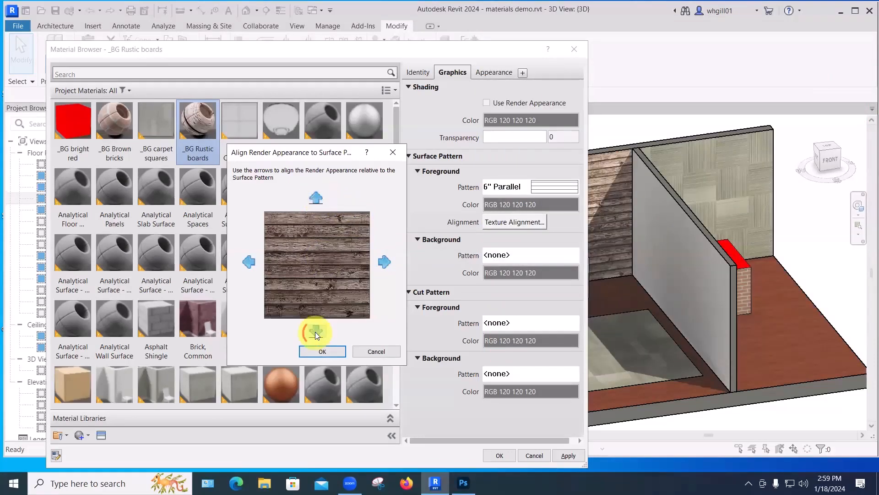
{"action": "left_click", "coordinate": [317, 198]}
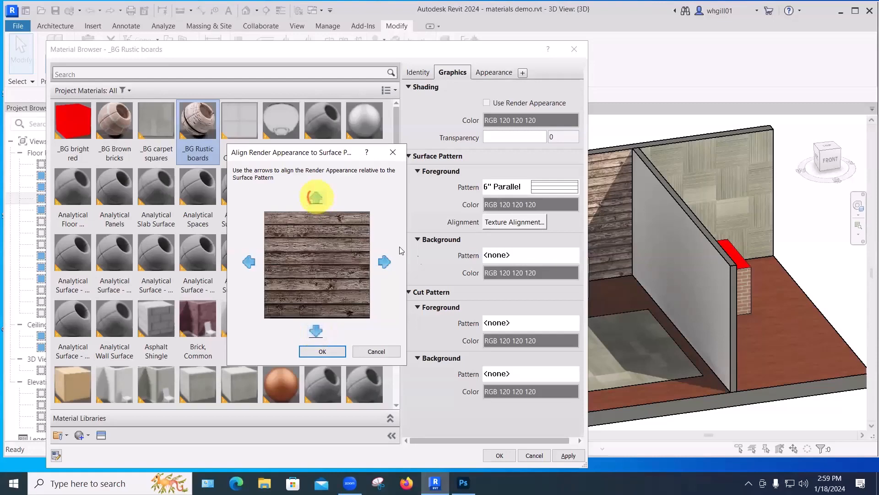
{"action": "left_click", "coordinate": [323, 352]}
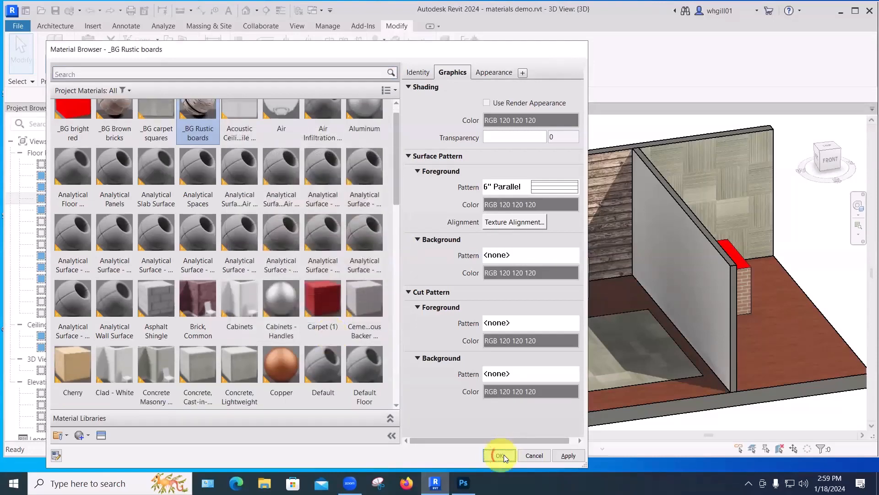
{"action": "left_click", "coordinate": [503, 454]}
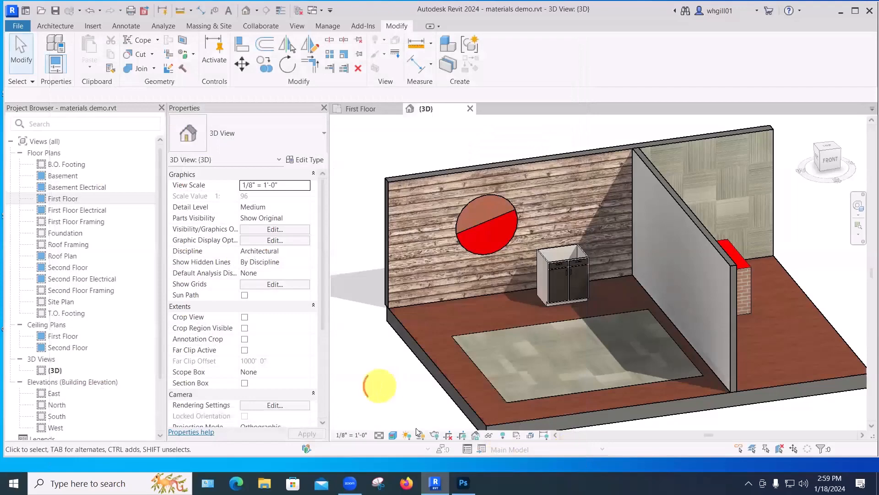
- Check the surface patterns in the 3D view with the Hidden Line visual style, and return to Realistic
{"action": "left_click", "coordinate": [393, 434]}
{"action": "left_click", "coordinate": [410, 378]}
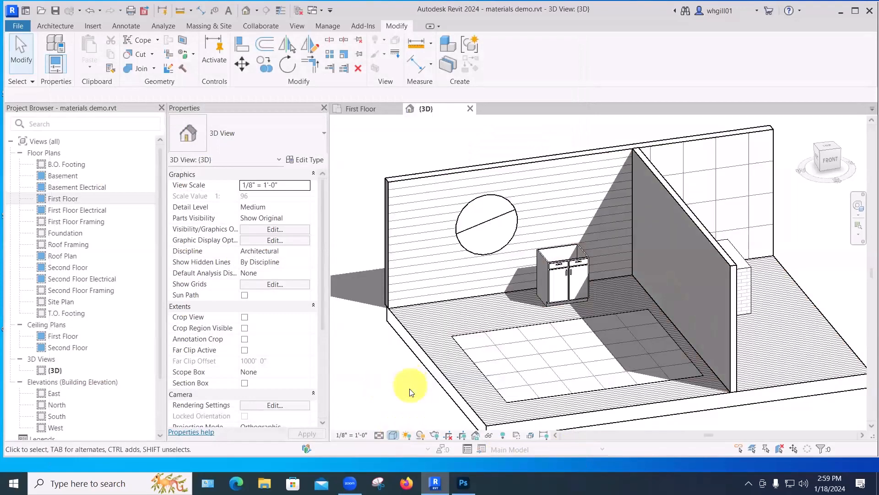
{"action": "left_click", "coordinate": [393, 434]}
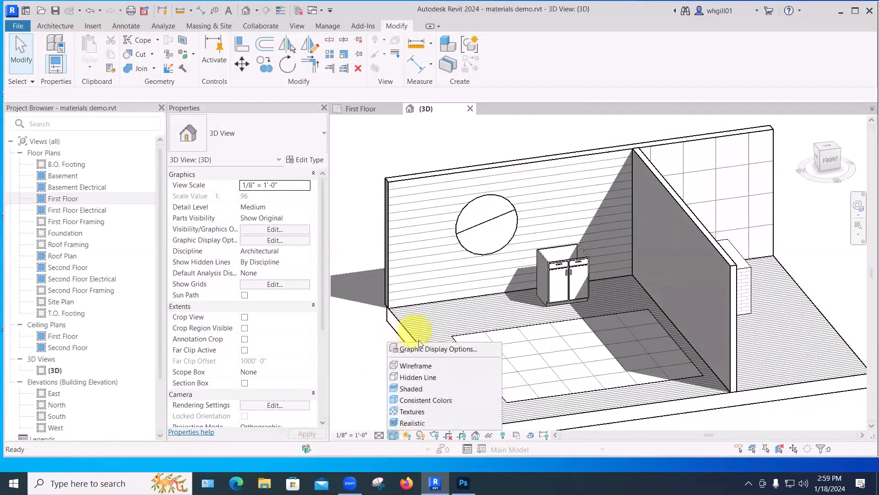
{"action": "left_click", "coordinate": [403, 422]}
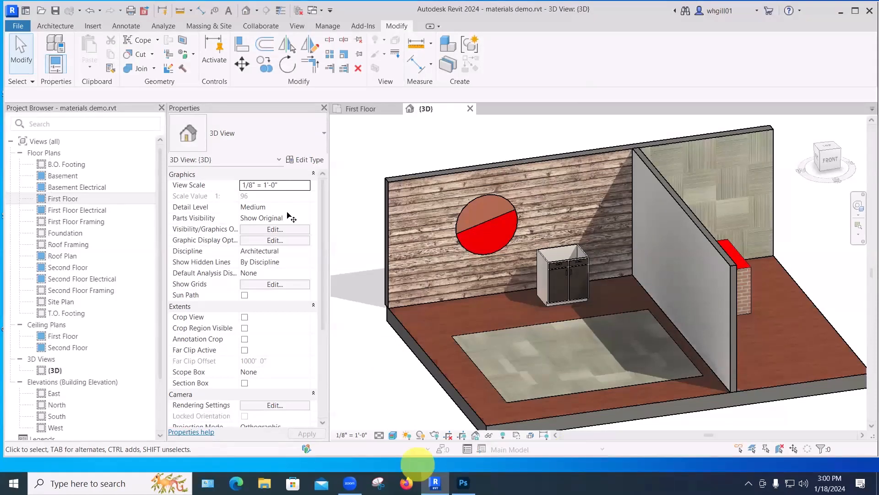
- Switch to Photoshop and examine how Boards seamless.jpg repeats in Pattern Preview, both close up and over a large area
{"action": "left_click", "coordinate": [464, 482]}
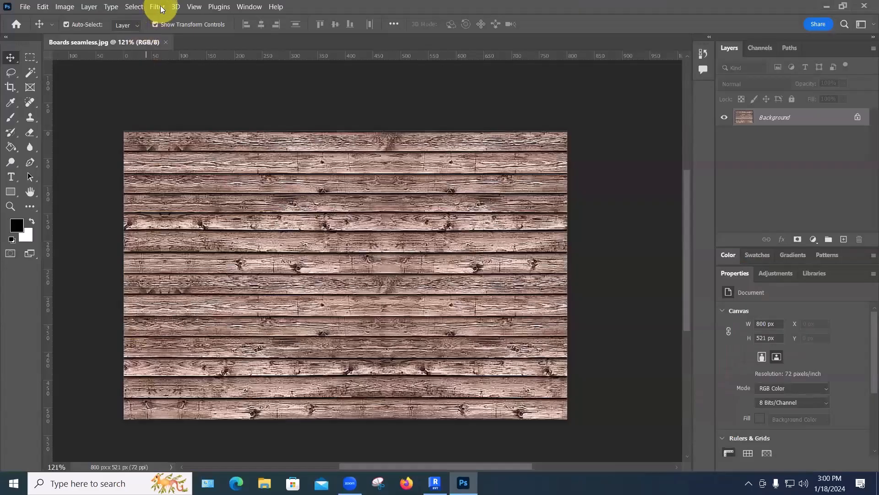
{"action": "left_click", "coordinate": [195, 8]}
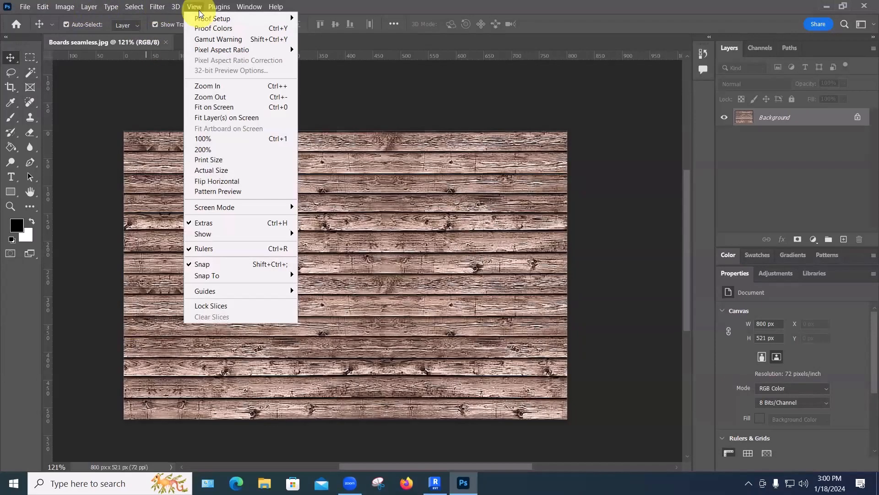
{"action": "left_click", "coordinate": [210, 192]}
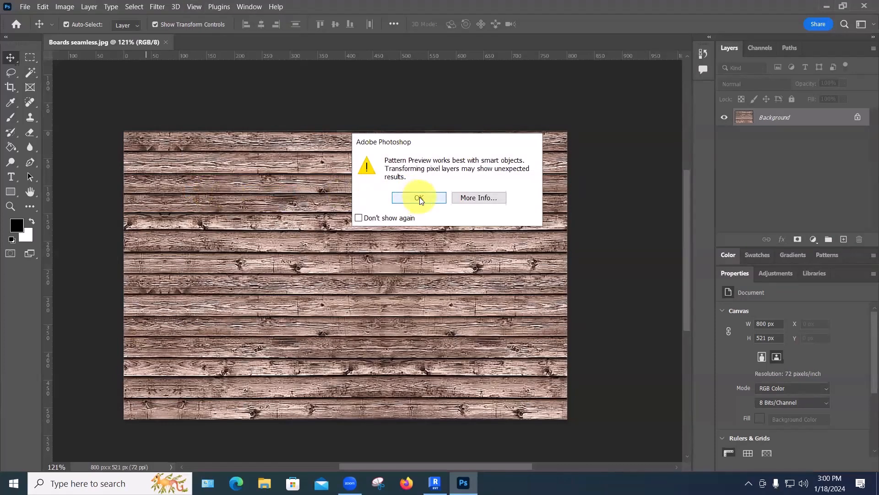
{"action": "left_click", "coordinate": [419, 197]}
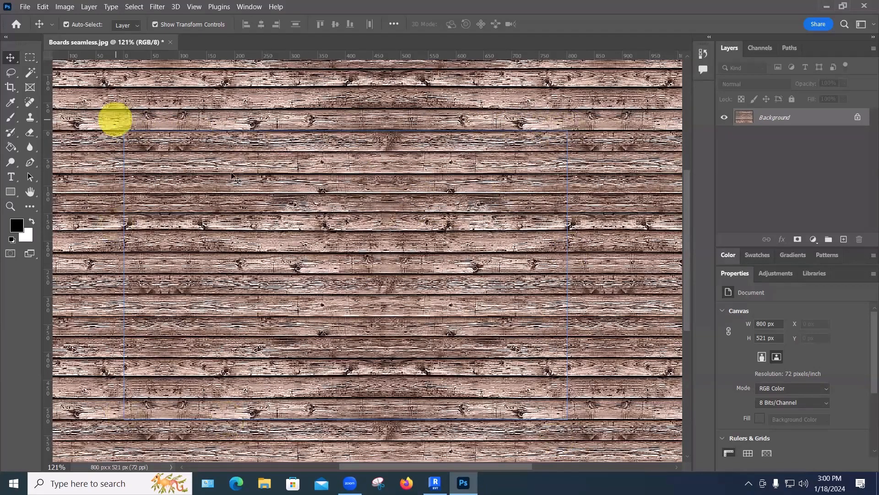
{"action": "scroll", "coordinate": [247, 175], "scroll_direction": "down", "scroll_amount": 1, "text": "alt"}
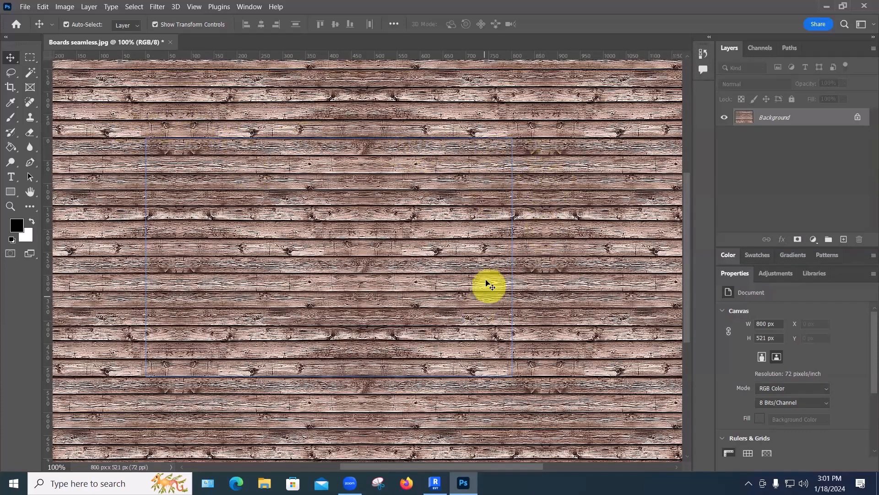
{"action": "scroll", "coordinate": [489, 285], "scroll_direction": "down", "scroll_amount": 5, "text": "alt"}
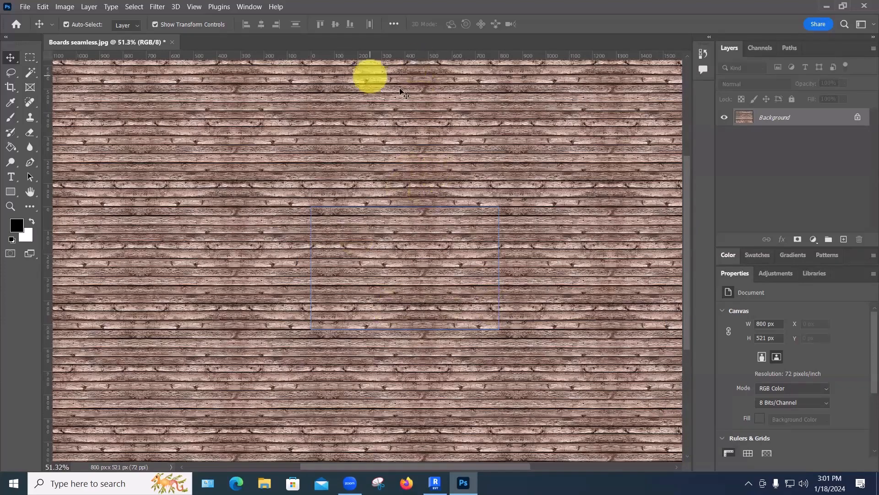
{"action": "scroll", "coordinate": [429, 188], "scroll_direction": "down", "scroll_amount": 1, "text": "alt"}
{"action": "scroll", "coordinate": [429, 188], "scroll_direction": "down", "scroll_amount": 10, "text": "alt"}
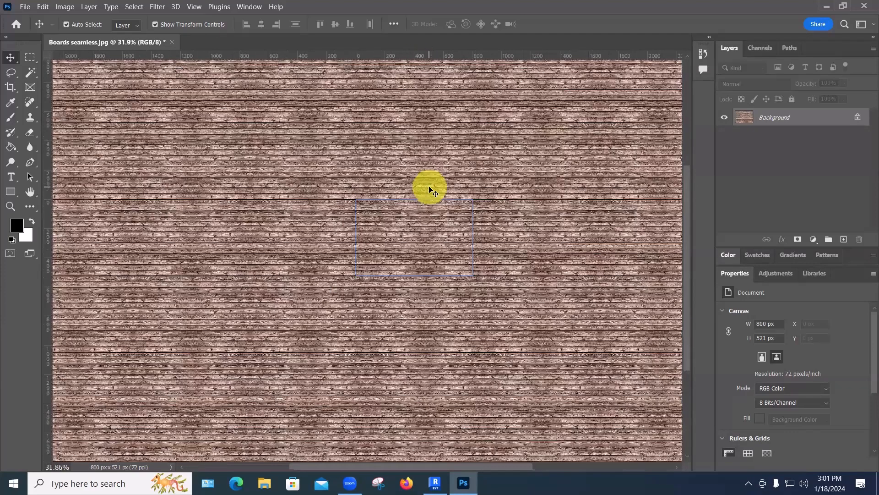
{"action": "scroll", "coordinate": [429, 188], "scroll_direction": "up", "scroll_amount": 5, "text": "alt"}
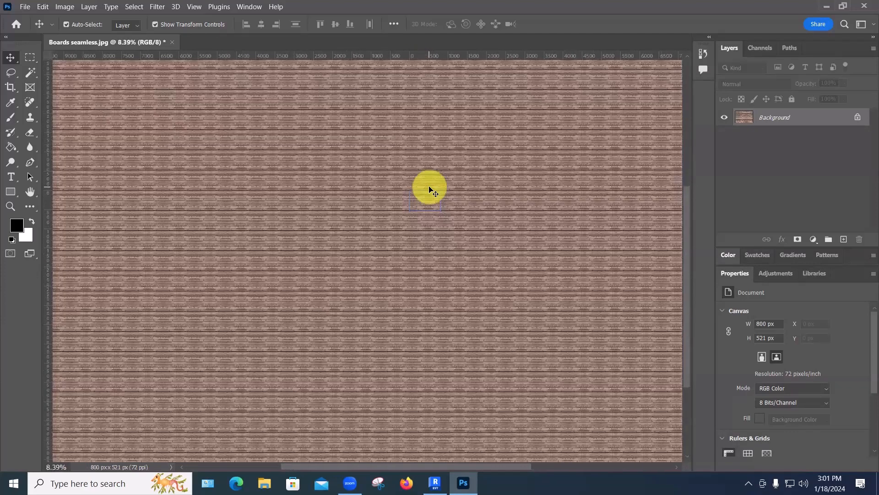
{"action": "scroll", "coordinate": [429, 189], "scroll_direction": "up", "scroll_amount": 8, "text": "alt"}
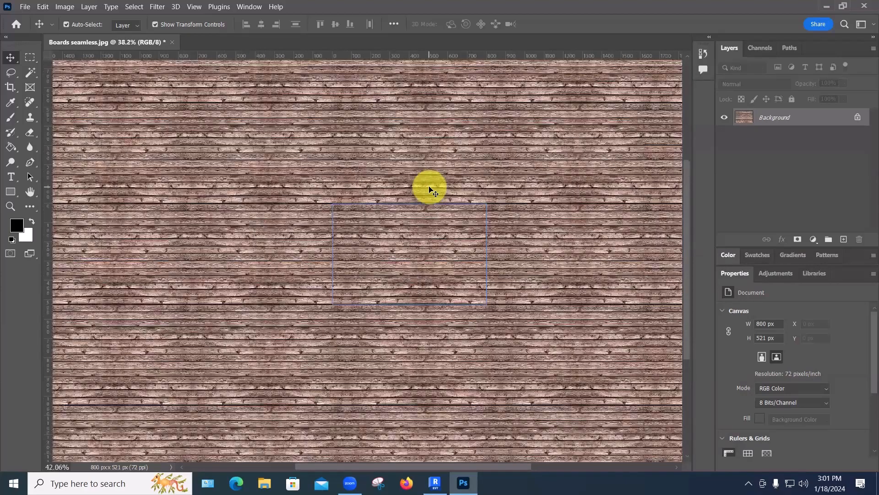
{"action": "scroll", "coordinate": [430, 186], "scroll_direction": "up", "scroll_amount": 6, "text": "alt"}
- Turn off Pattern Preview and close Boards seamless.jpg, saving its changes
{"action": "left_click", "coordinate": [194, 6]}
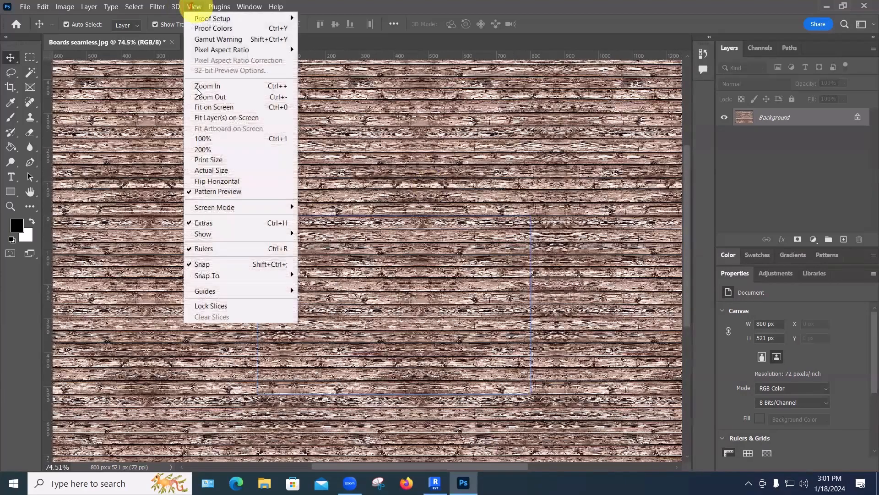
{"action": "left_click", "coordinate": [192, 191]}
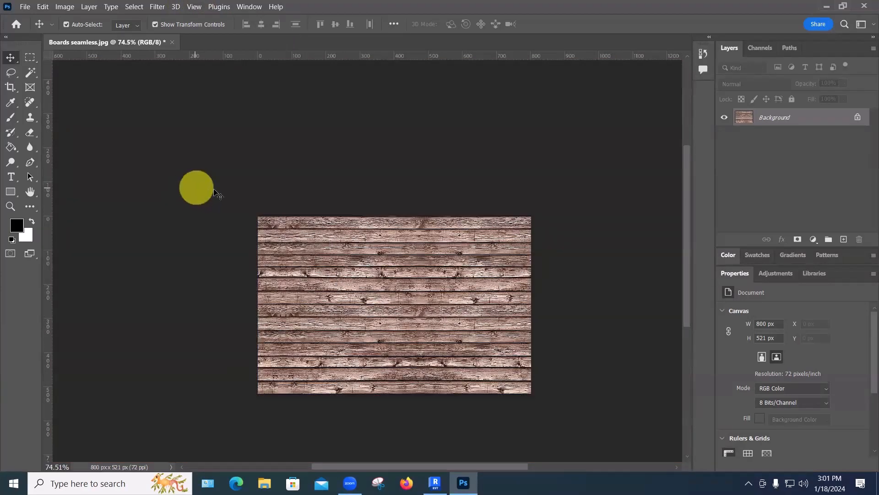
{"action": "left_click", "coordinate": [172, 42]}
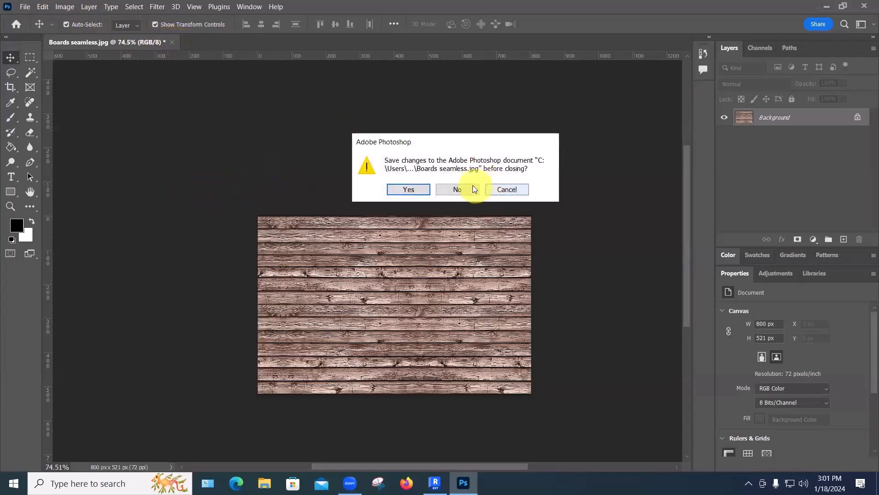
{"action": "left_click", "coordinate": [408, 189]}
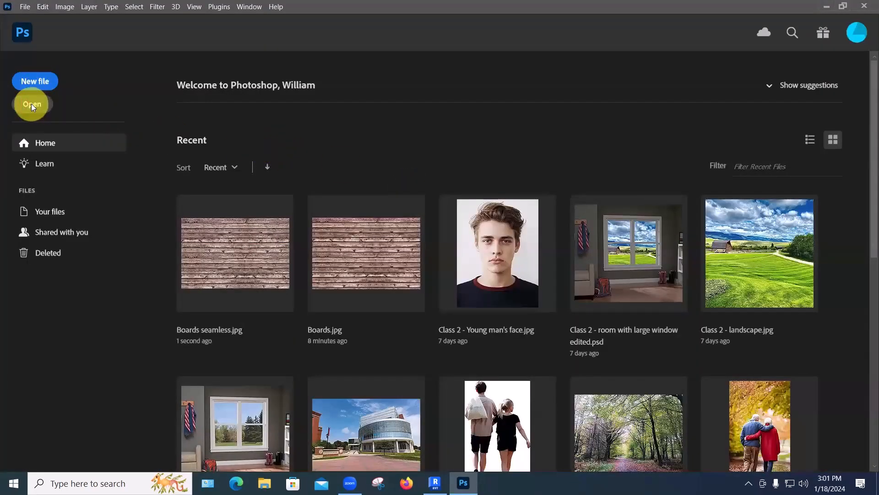
- Open Pattern.jpg from the My Revit Images folder and inspect the scalloped image
{"action": "left_click", "coordinate": [32, 104]}
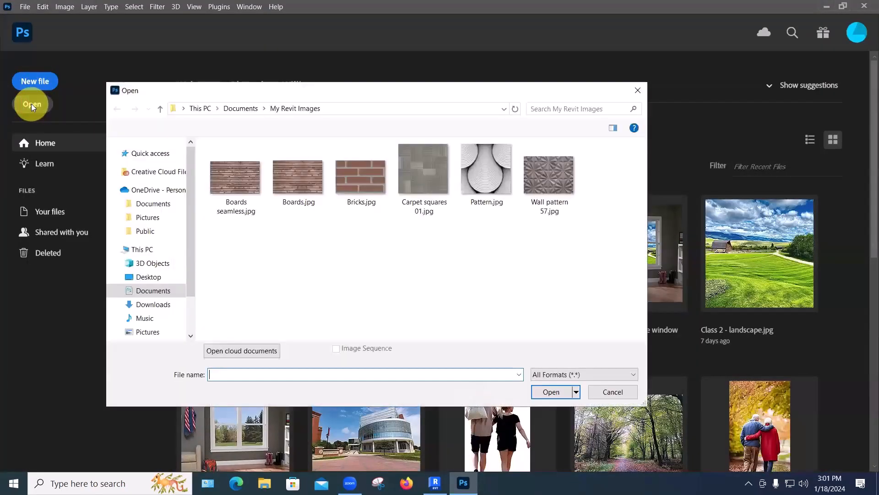
{"action": "left_click", "coordinate": [481, 185]}
{"action": "left_click", "coordinate": [551, 392]}
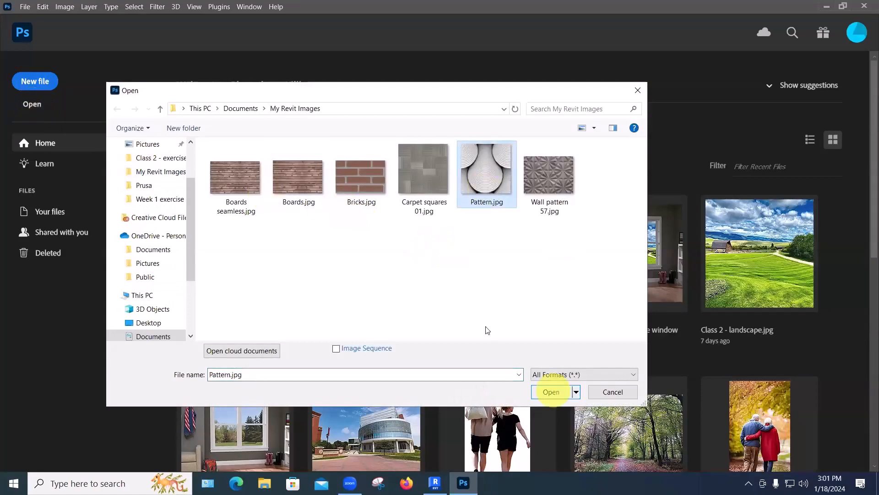
{"action": "scroll", "coordinate": [388, 259], "scroll_direction": "up", "scroll_amount": 5, "text": "alt"}
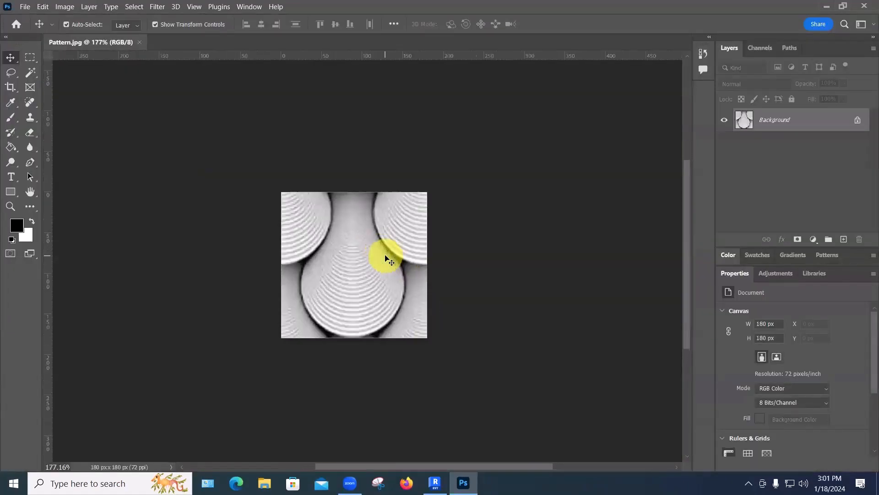
{"action": "scroll", "coordinate": [387, 259], "scroll_direction": "up", "scroll_amount": 1, "text": "alt"}
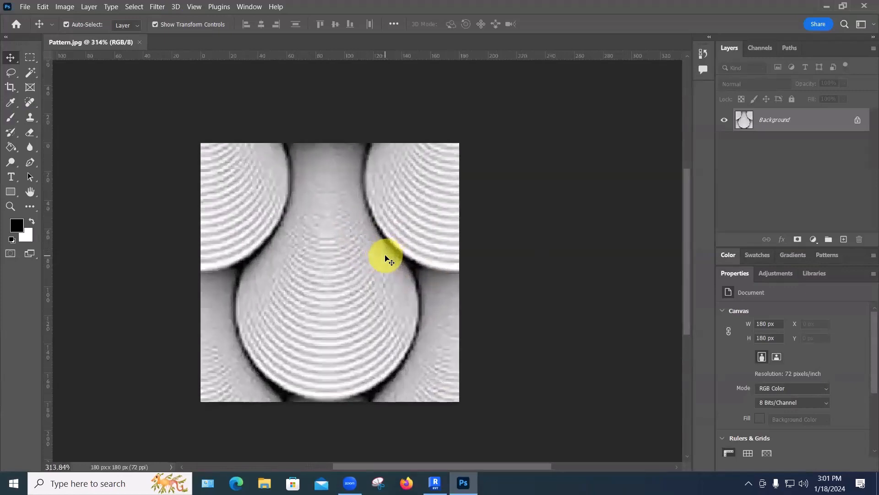
{"action": "scroll", "coordinate": [387, 259], "scroll_direction": "down", "scroll_amount": 4, "text": "alt"}
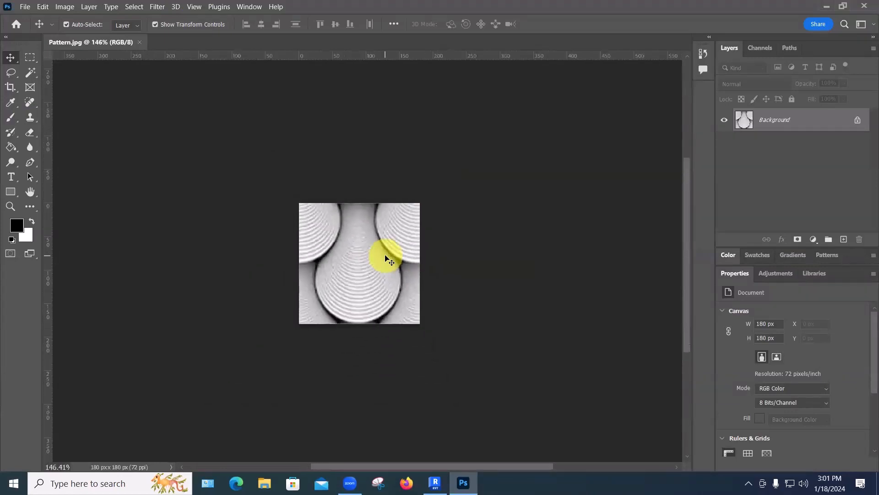
{"action": "scroll", "coordinate": [388, 259], "scroll_direction": "down", "scroll_amount": 1, "text": "alt"}
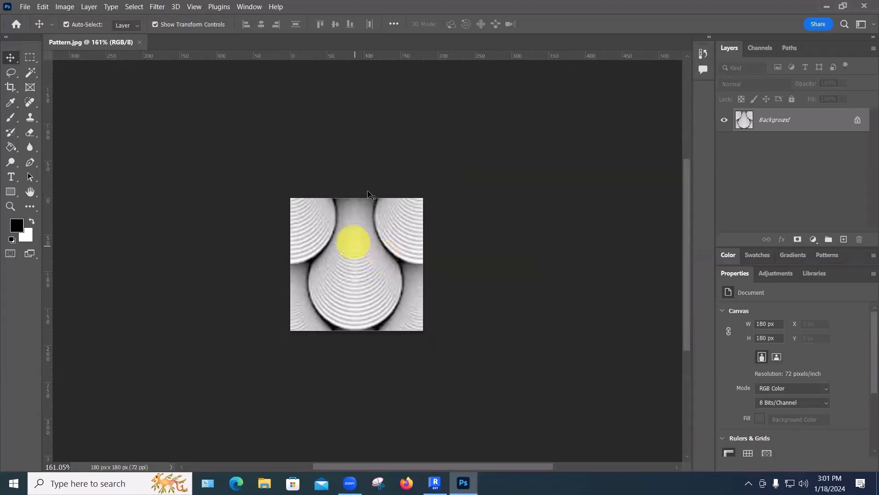
- Turn on Pattern Preview for Pattern.jpg and examine how the scallops repeat over a large area and close up
{"action": "left_click", "coordinate": [195, 8]}
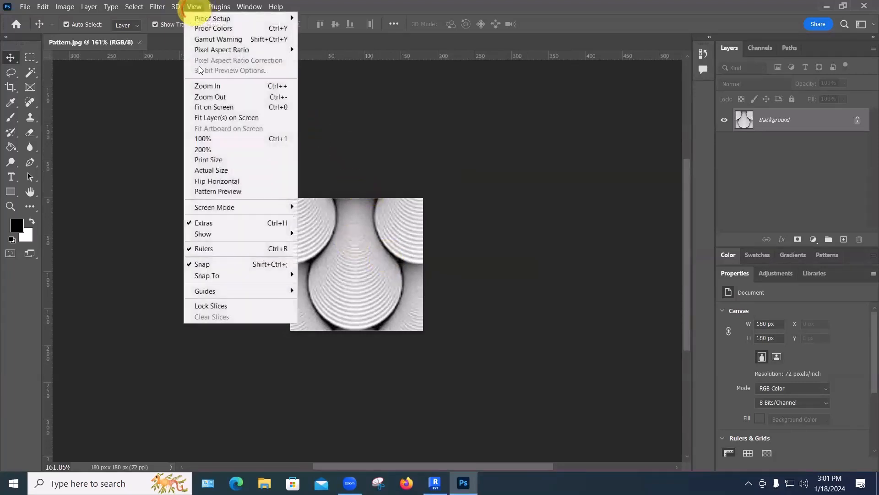
{"action": "left_click", "coordinate": [205, 190]}
{"action": "left_click", "coordinate": [418, 197]}
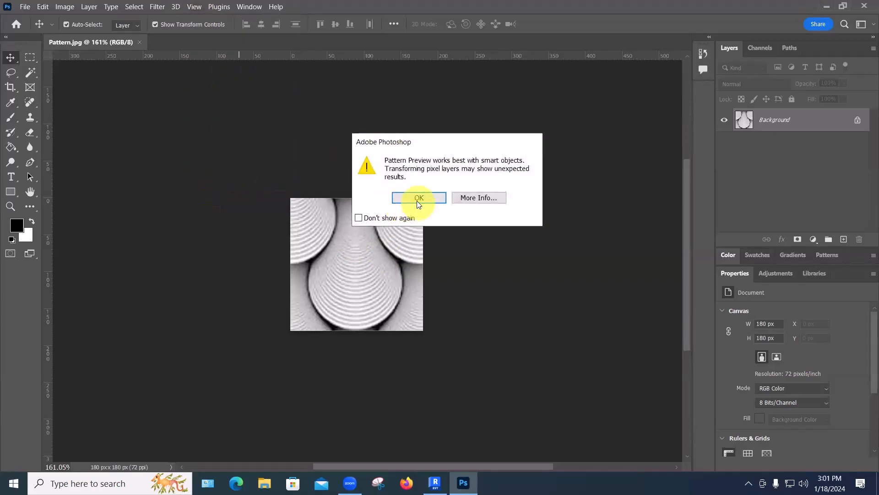
{"action": "scroll", "coordinate": [432, 186], "scroll_direction": "down", "scroll_amount": 1, "text": "alt"}
{"action": "scroll", "coordinate": [435, 187], "scroll_direction": "down", "scroll_amount": 12, "text": "alt"}
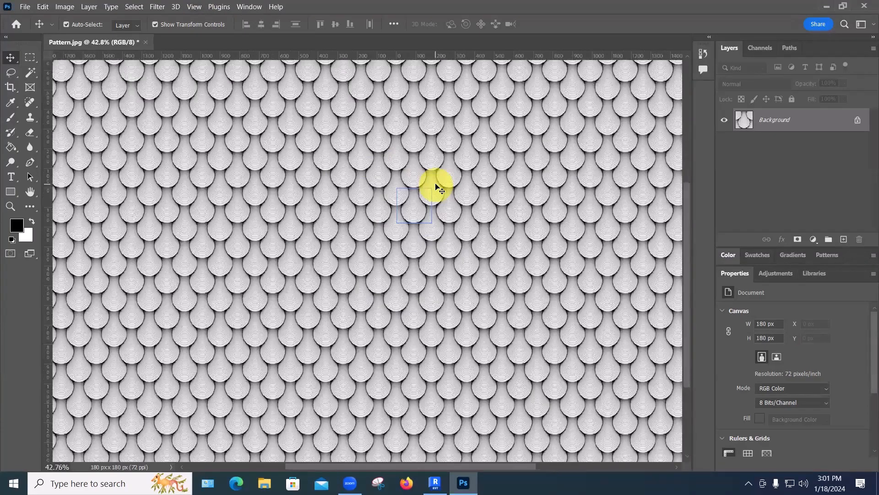
{"action": "scroll", "coordinate": [435, 187], "scroll_direction": "up", "scroll_amount": 3, "text": "alt"}
{"action": "scroll", "coordinate": [436, 186], "scroll_direction": "up", "scroll_amount": 2, "text": "alt"}
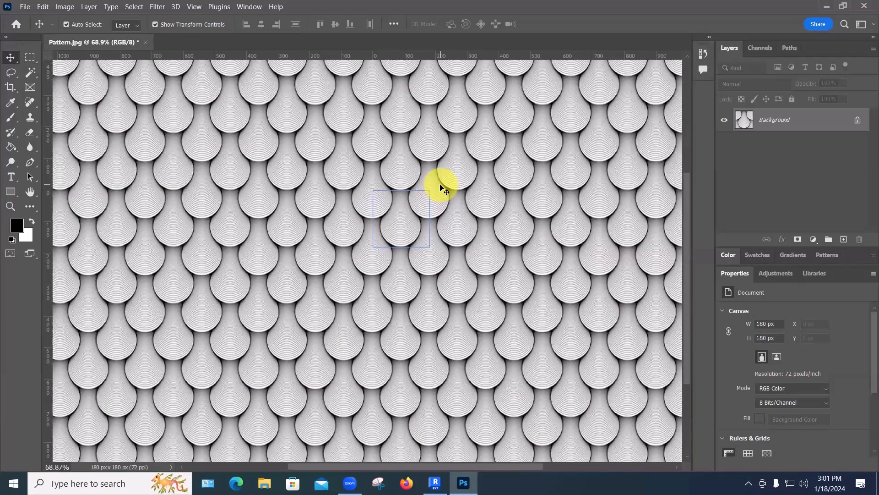
{"action": "scroll", "coordinate": [408, 223], "scroll_direction": "up", "scroll_amount": 3, "text": "alt"}
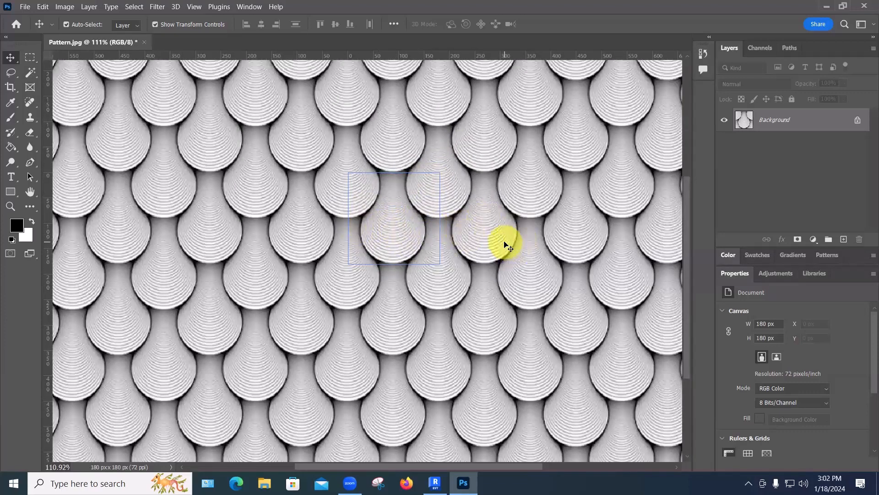
- Brush a black dot onto the middle scallop and examine how it repeats across the pattern preview
{"action": "left_click", "coordinate": [19, 226]}
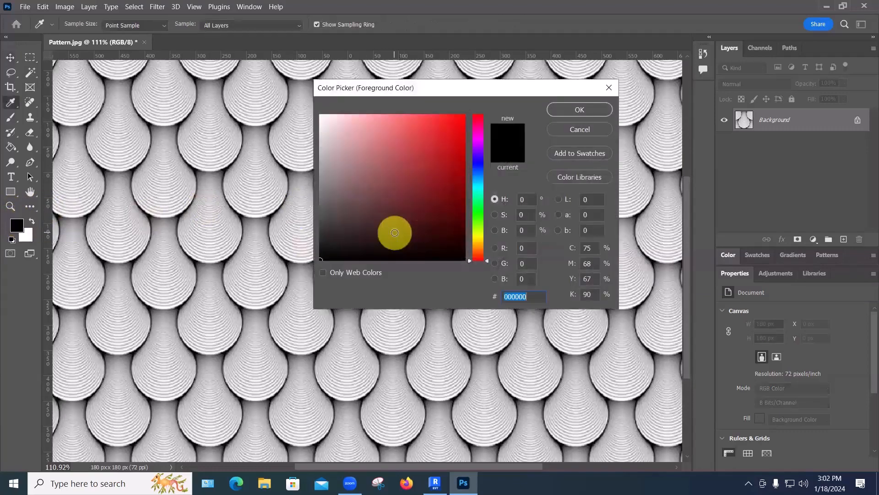
{"action": "left_click", "coordinate": [576, 110]}
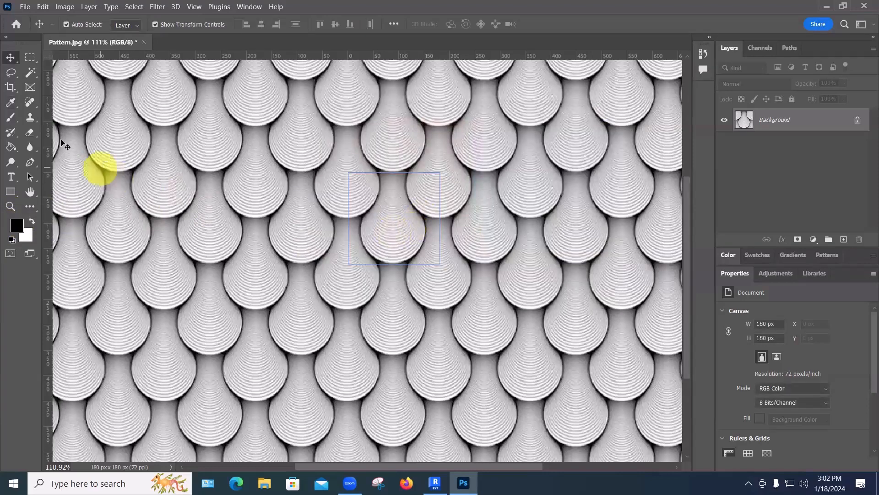
{"action": "left_click", "coordinate": [10, 118]}
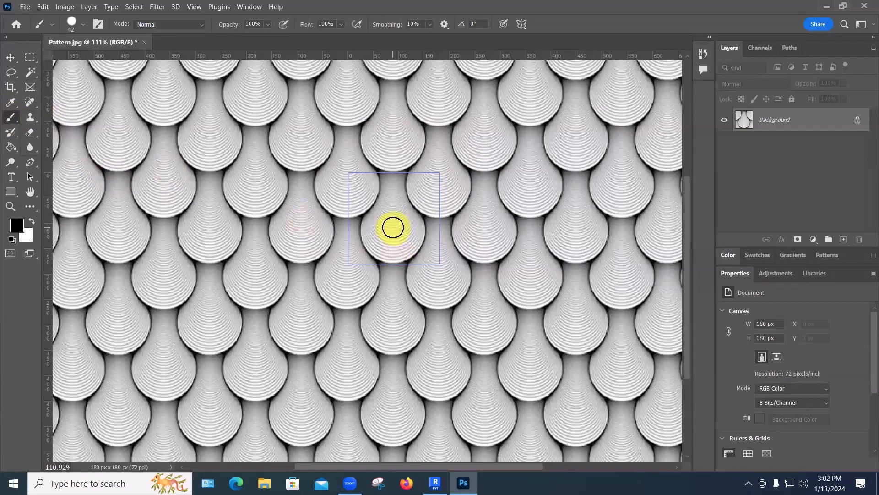
{"action": "left_click", "coordinate": [393, 229]}
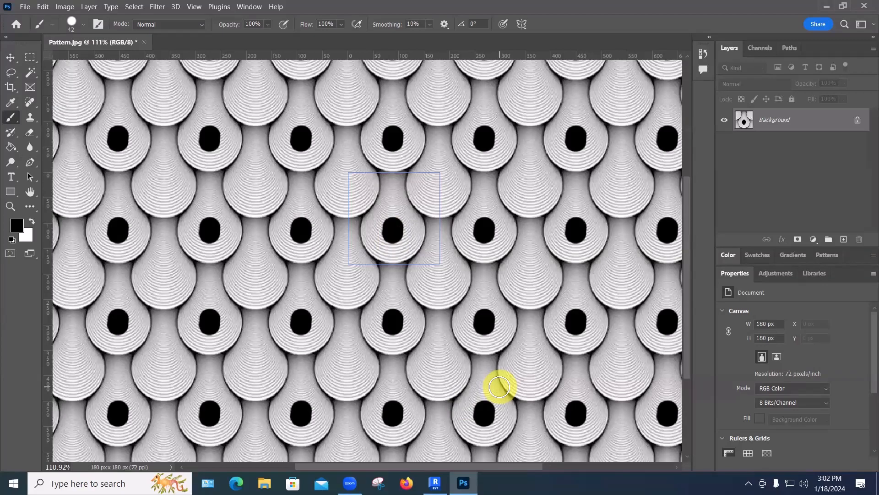
{"action": "scroll", "coordinate": [499, 387], "scroll_direction": "down", "scroll_amount": 4, "text": "alt"}
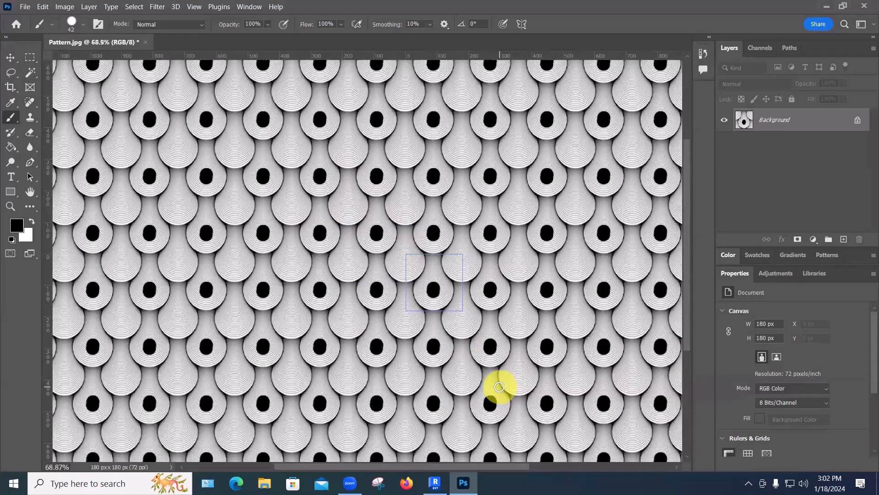
{"action": "scroll", "coordinate": [499, 387], "scroll_direction": "down", "scroll_amount": 3, "text": "alt"}
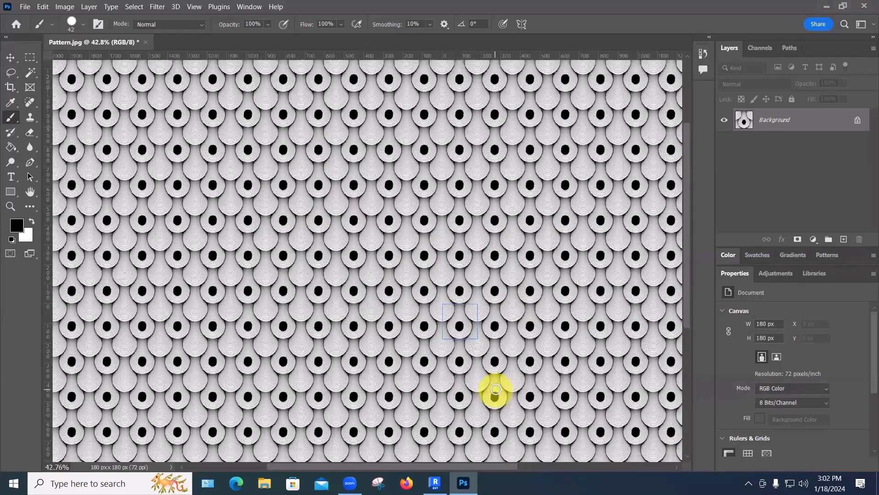
{"action": "scroll", "coordinate": [495, 389], "scroll_direction": "up", "scroll_amount": 2, "text": "alt"}
{"action": "scroll", "coordinate": [496, 389], "scroll_direction": "down", "scroll_amount": 8, "text": "alt"}
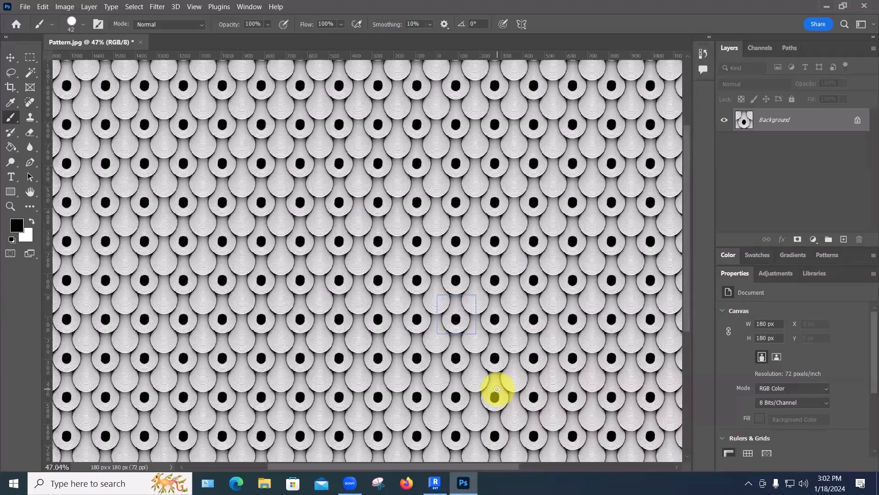
{"action": "scroll", "coordinate": [504, 388], "scroll_direction": "up", "scroll_amount": 8, "text": "alt"}
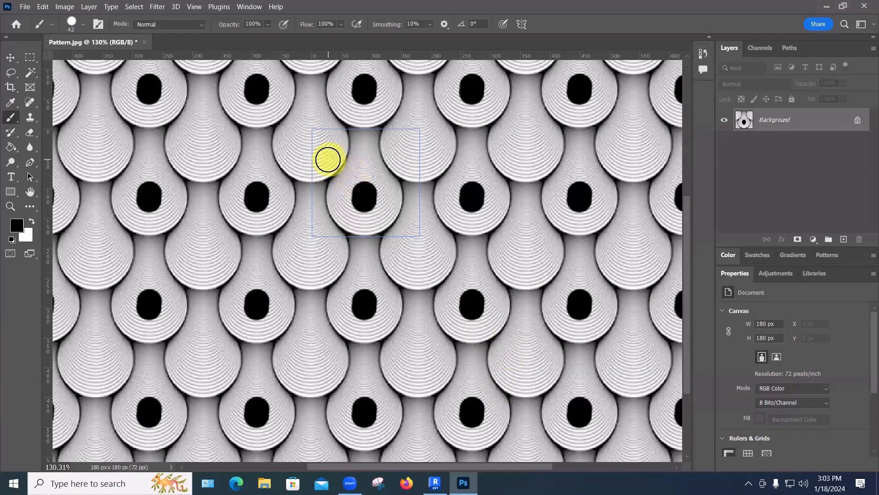
- Close Pattern.jpg without saving its changes and switch to Revit's Material Browser
{"action": "left_click", "coordinate": [144, 42]}
{"action": "left_click", "coordinate": [456, 189]}
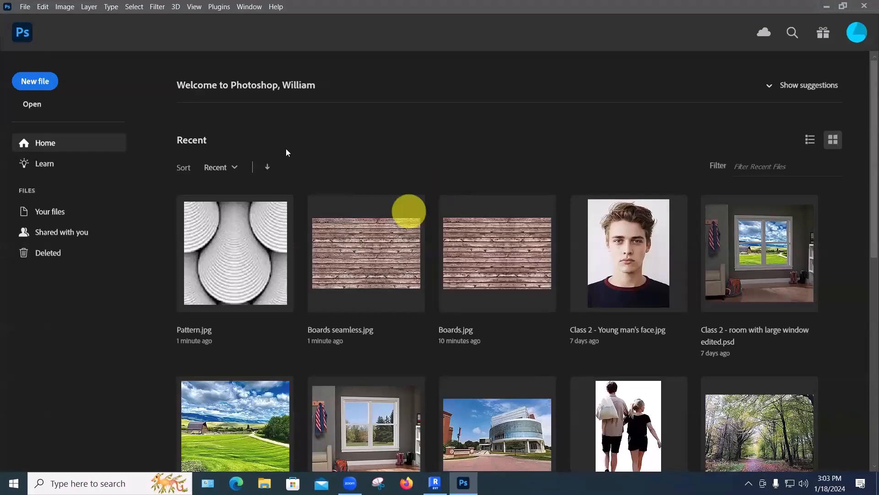
{"action": "key", "text": "alt+Tab"}
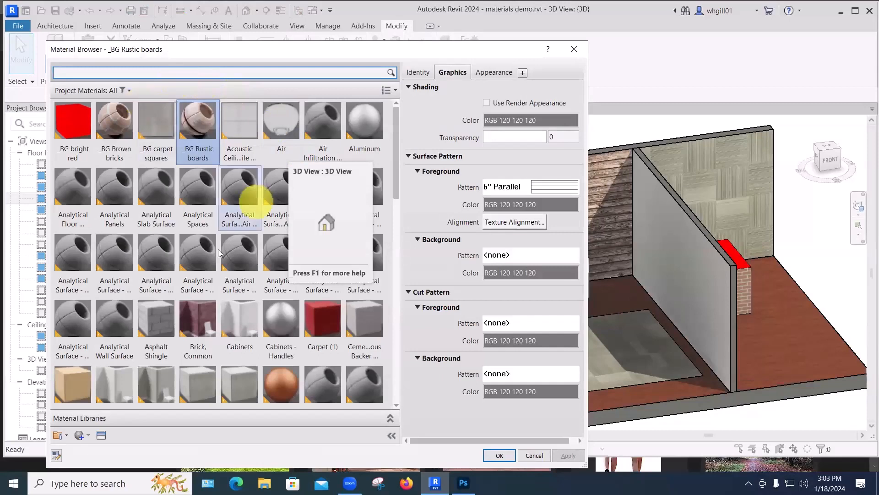
- Create a new material named _BG pattern and show its appearance preview on a cube
{"action": "scroll", "coordinate": [164, 403], "scroll_direction": "down", "scroll_amount": 1}
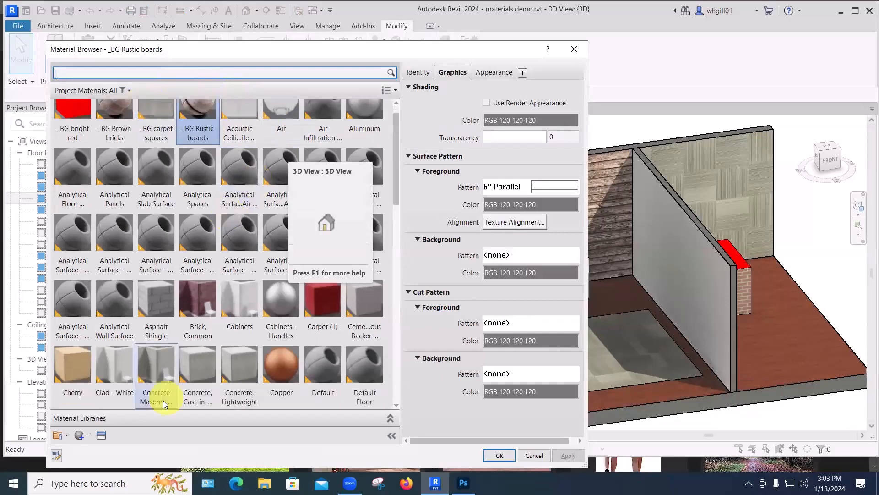
{"action": "left_click", "coordinate": [82, 435]}
{"action": "left_click", "coordinate": [95, 451]}
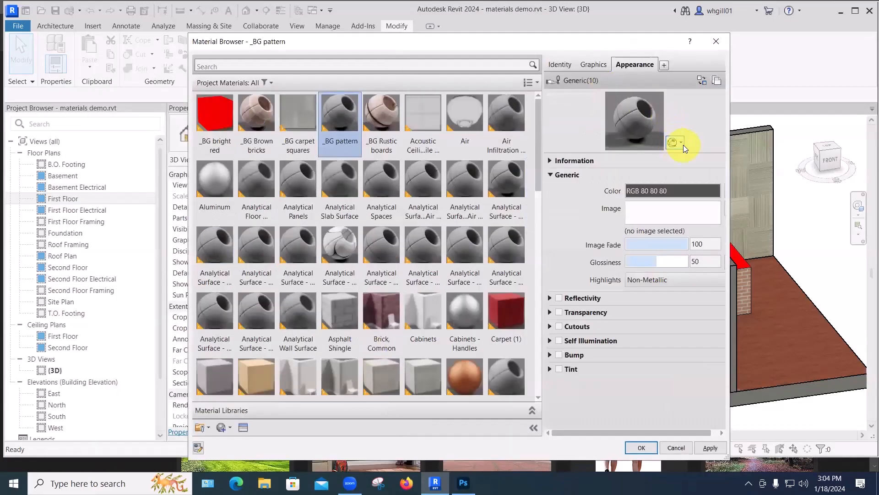
{"action": "left_click", "coordinate": [680, 144]}
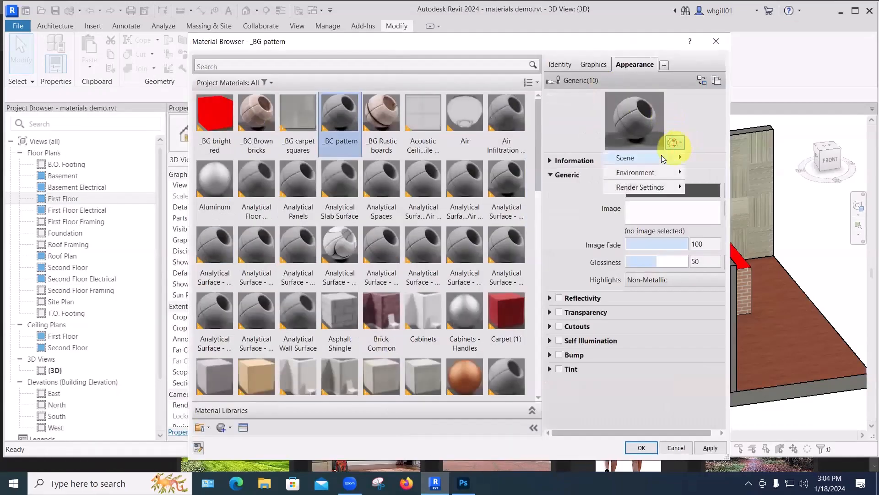
{"action": "mouse_move", "coordinate": [678, 158]}
{"action": "left_click", "coordinate": [712, 171]}
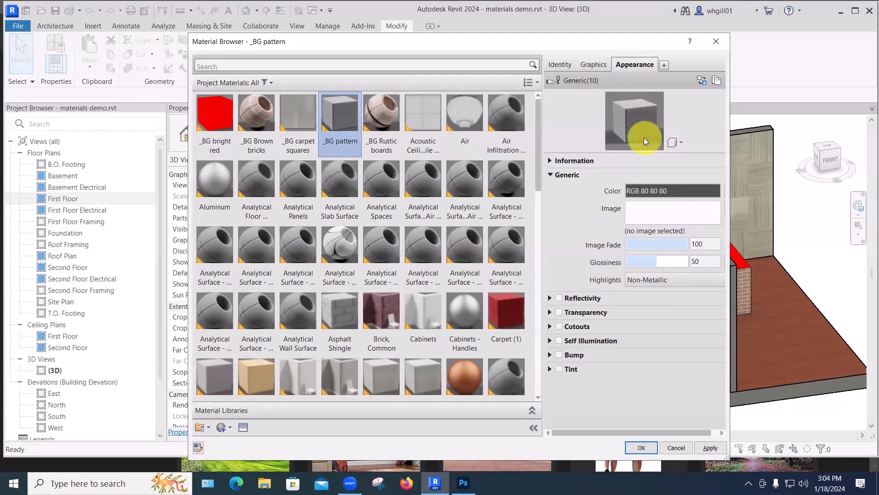
- Assign Pattern.jpg from the My Revit Images folder as the _BG pattern appearance image and review its texture settings
{"action": "left_click", "coordinate": [650, 217]}
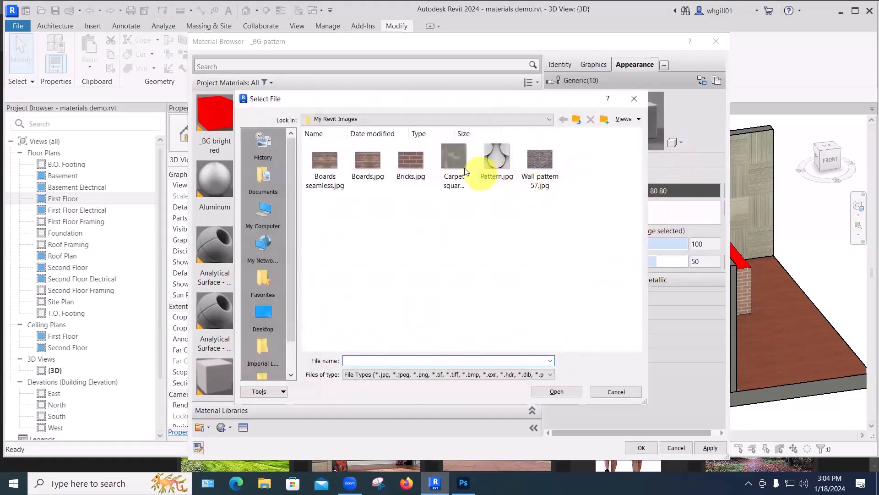
{"action": "left_click", "coordinate": [497, 169]}
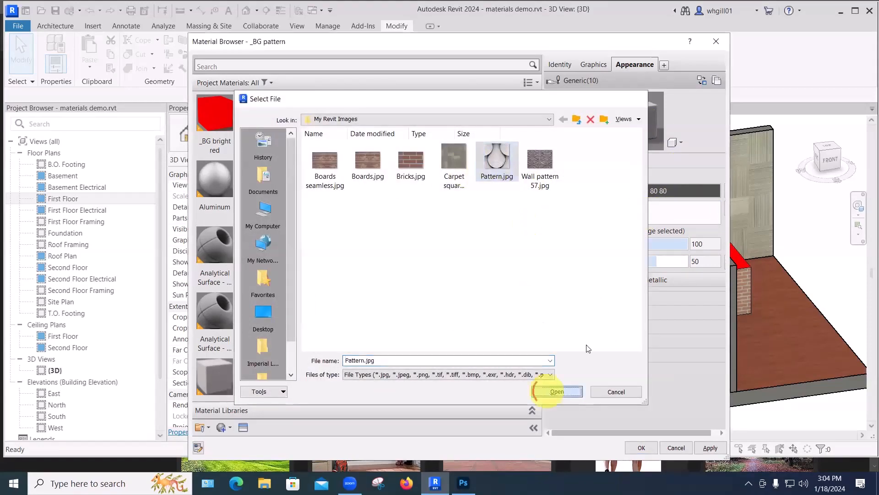
{"action": "left_click", "coordinate": [555, 391]}
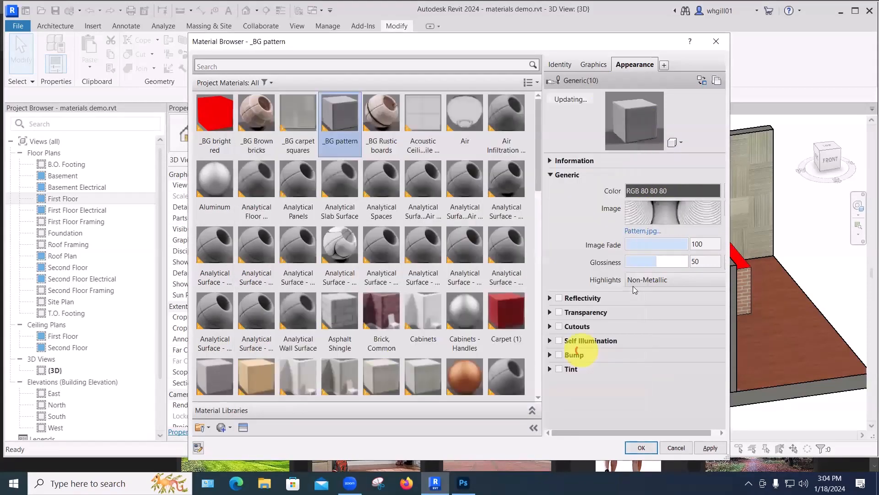
{"action": "left_click", "coordinate": [641, 217]}
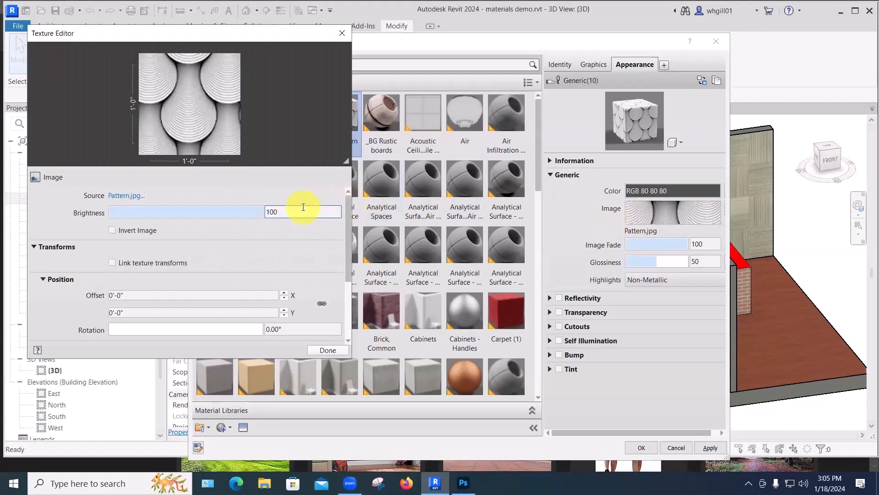
{"action": "left_click", "coordinate": [328, 350]}
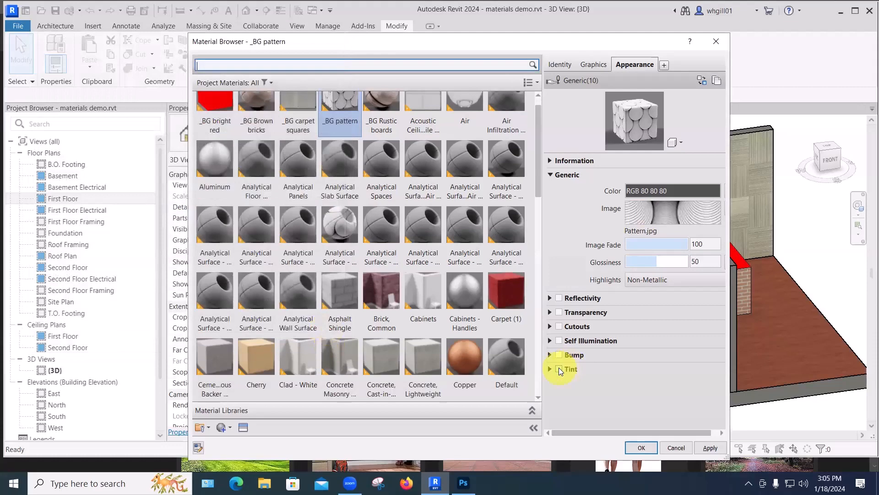
- Enable a teal tint of RGB 0 128 128 on the _BG pattern material, apply it and close the Material Browser
{"action": "left_click", "coordinate": [559, 369]}
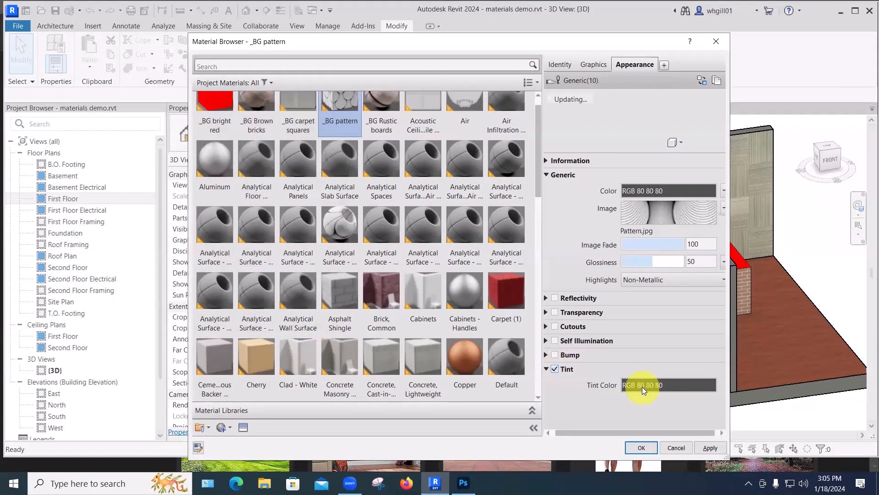
{"action": "left_click", "coordinate": [642, 386]}
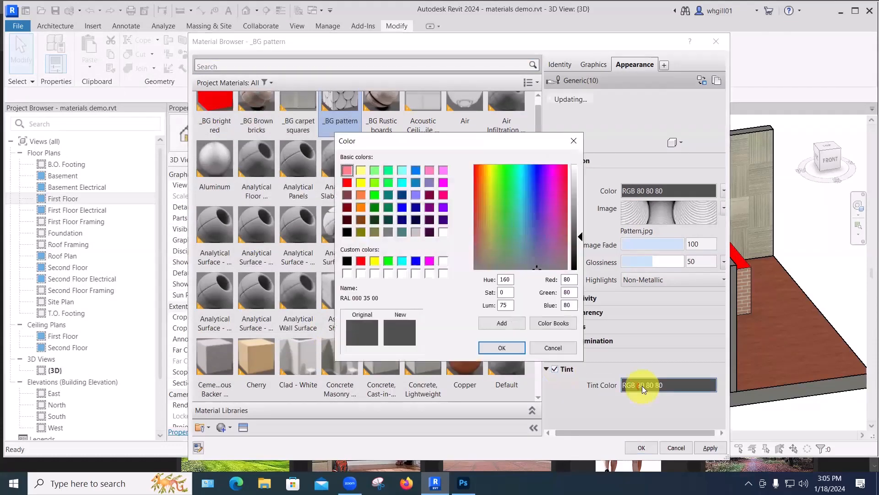
{"action": "left_click", "coordinate": [388, 195]}
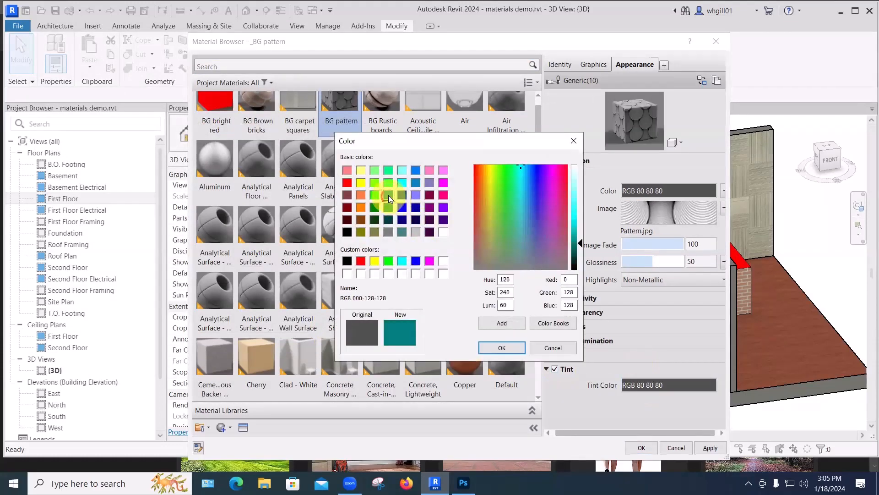
{"action": "left_click", "coordinate": [506, 347]}
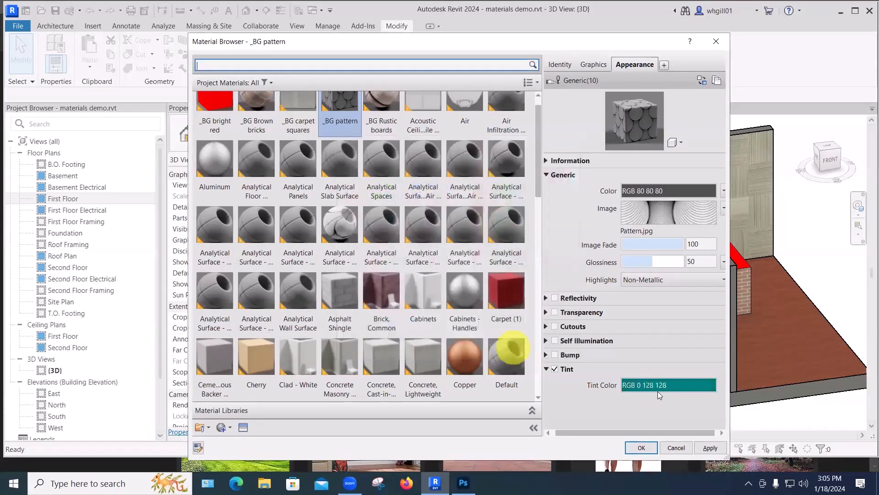
{"action": "left_click", "coordinate": [711, 447]}
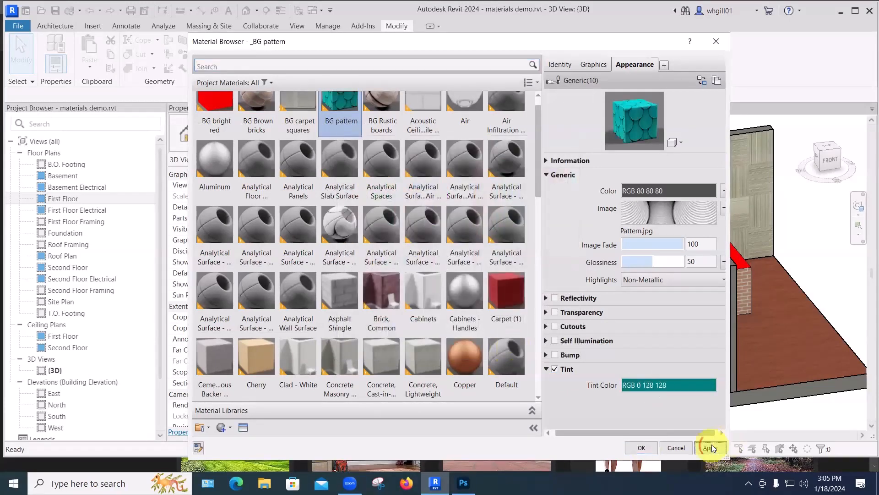
{"action": "left_click", "coordinate": [641, 448]}
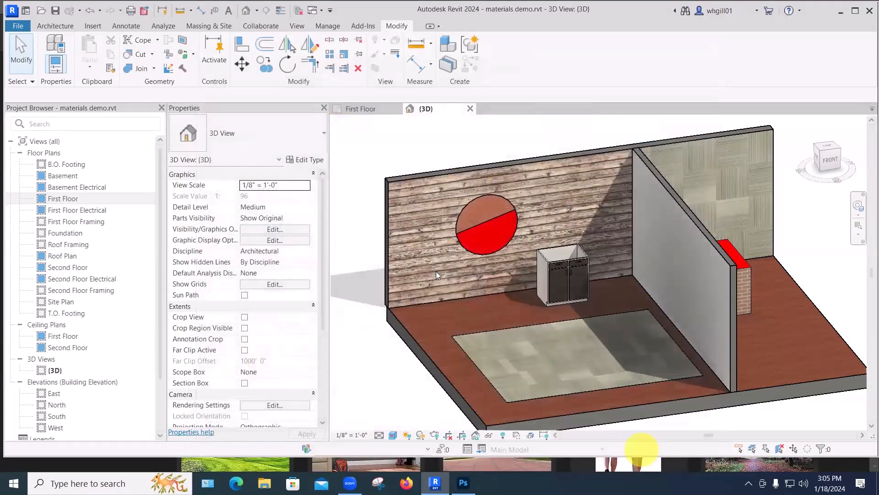
- Paint the carpet-square section of the back wall with _BG pattern, inspect the scallops up close and exit Paint
{"action": "left_click", "coordinate": [428, 272]}
{"action": "key", "text": "p"}
{"action": "key", "text": "t"}
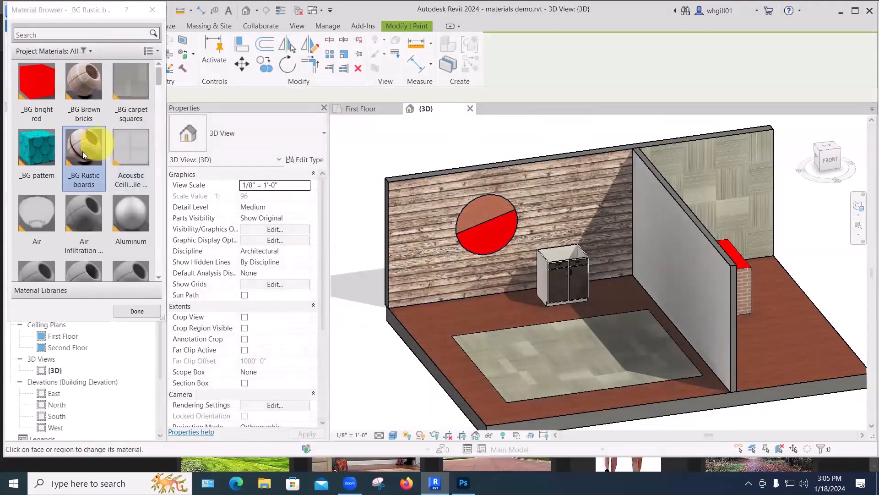
{"action": "left_click", "coordinate": [38, 154]}
{"action": "left_click", "coordinate": [696, 166]}
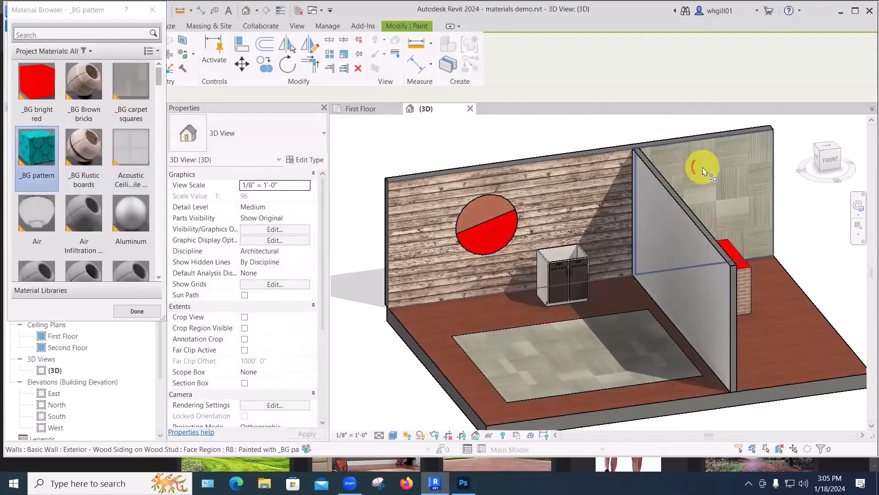
{"action": "mouse_move", "coordinate": [827, 229]}
{"action": "middle_mouse_down", "text": "shift"}
{"action": "mouse_move", "coordinate": [794, 241]}
{"action": "mouse_move", "coordinate": [529, 195]}
{"action": "mouse_move", "coordinate": [553, 169]}
{"action": "mouse_move", "coordinate": [593, 286]}
{"action": "mouse_move", "coordinate": [573, 279]}
{"action": "mouse_move", "coordinate": [625, 269]}
{"action": "middle_mouse_up", "text": "shift"}
{"action": "scroll", "coordinate": [574, 278], "scroll_direction": "up", "scroll_amount": 3}
{"action": "scroll", "coordinate": [728, 235], "scroll_direction": "up", "scroll_amount": 4}
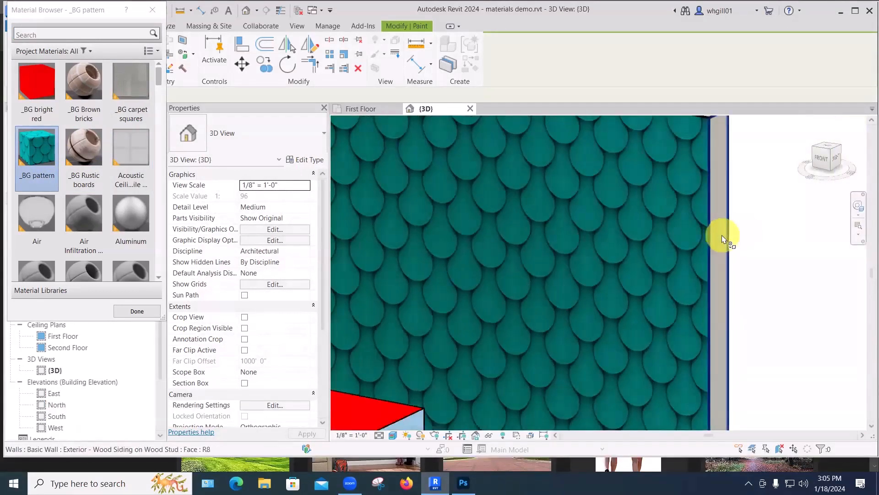
{"action": "key", "text": "Escape"}
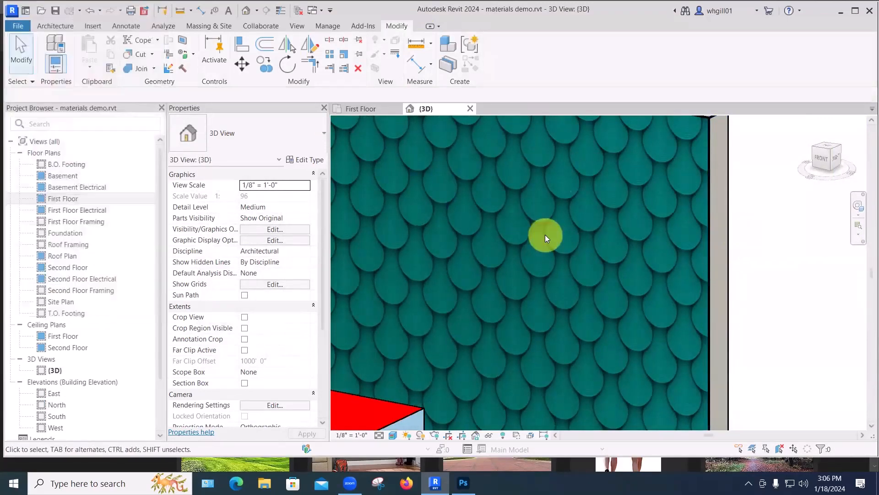